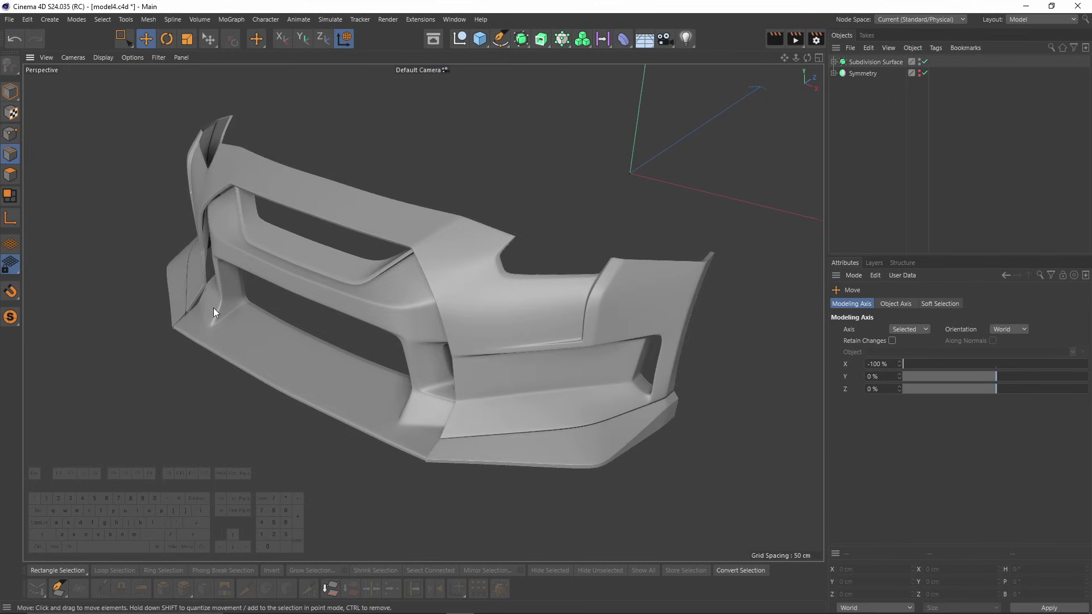
Examine the front bumper model in perspective and compare it with the blueprint in the Top and Front views.
left_click_drag(391, 204, 346, 270, "alt")
middle_click(346, 270)
middle_click(615, 216)
right_click_drag(615, 216, 565, 209, "alt")
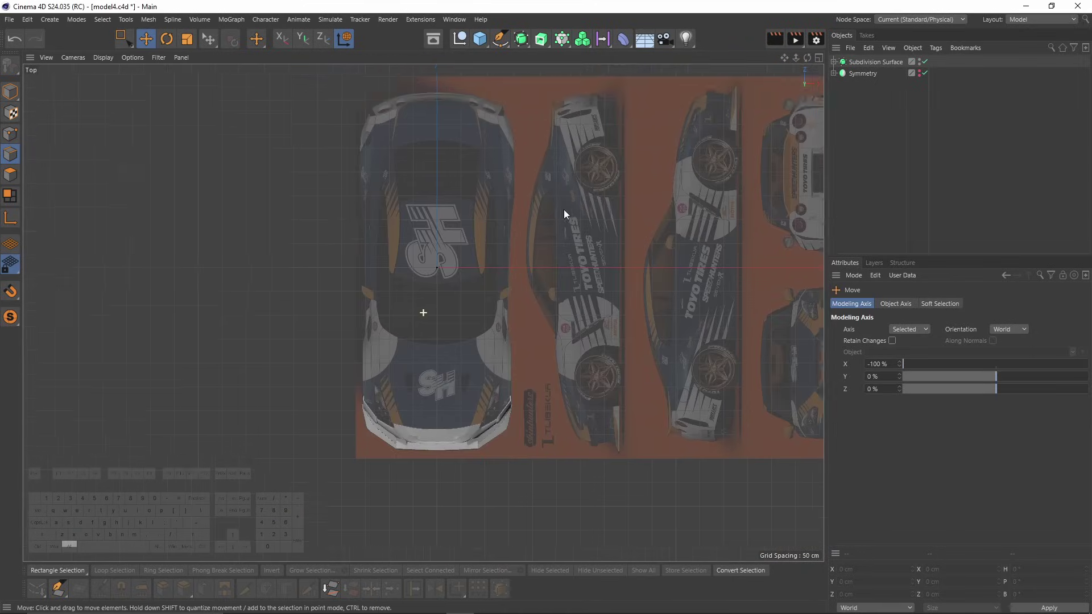
middle_click_drag(565, 209, 557, 173, "alt")
right_click_drag(557, 173, 516, 366, "alt")
middle_click(462, 392)
middle_click(536, 423)
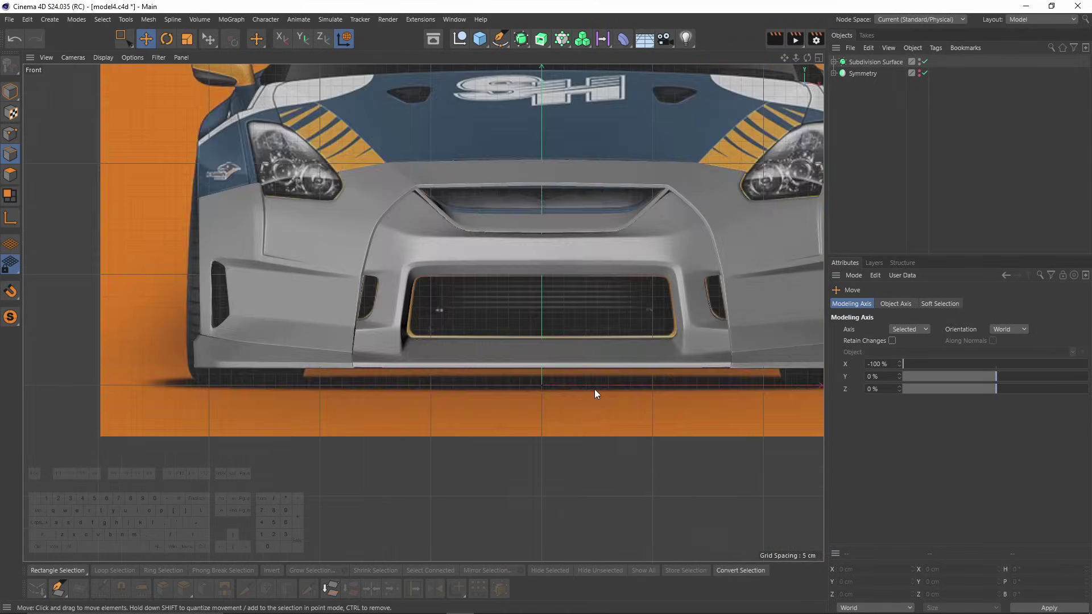
middle_click(595, 390)
middle_click(279, 216)
left_click_drag(577, 267, 592, 205, "alt")
middle_click(592, 203)
middle_click(599, 199)
right_click_drag(599, 199, 584, 253, "alt")
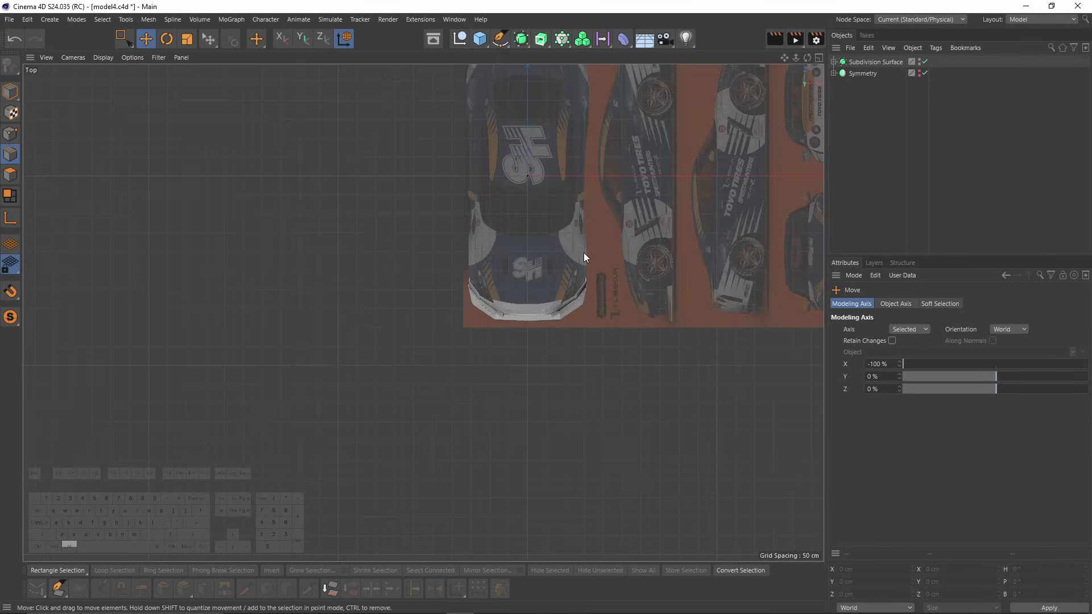
middle_click(584, 256)
middle_click(604, 431)
middle_click(569, 392)
middle_click(387, 369)
middle_click(360, 214)
middle_click(357, 210)
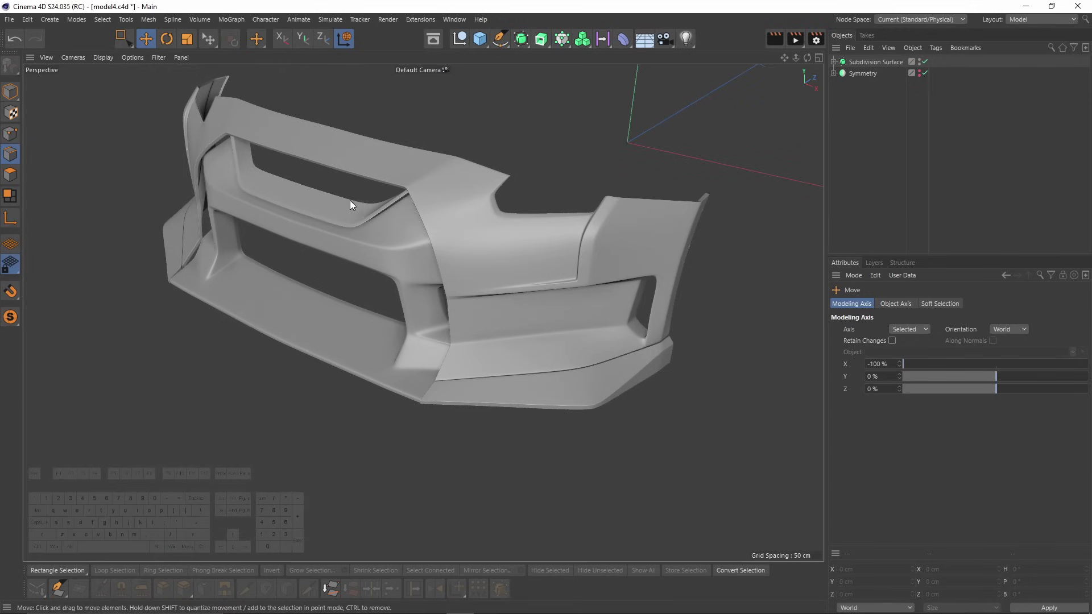
Show the Symmetry object's guide splines, expand both object hierarchies and select the bumper's polygon objects to inspect how the model is built.
left_click(919, 74)
left_click(834, 73)
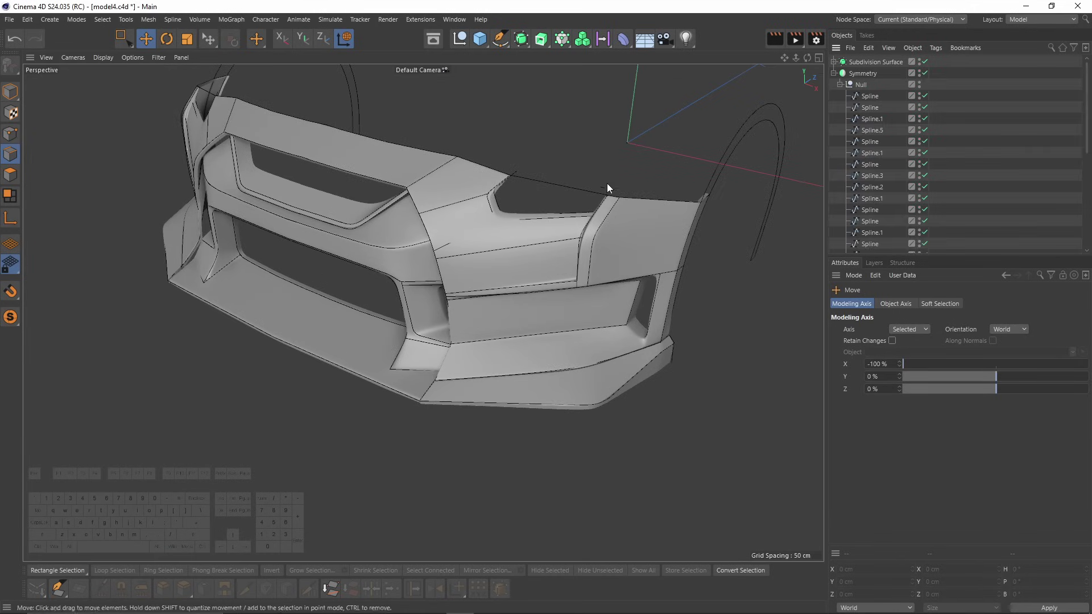
left_click_drag(606, 183, 574, 263, "alt")
left_click(834, 62)
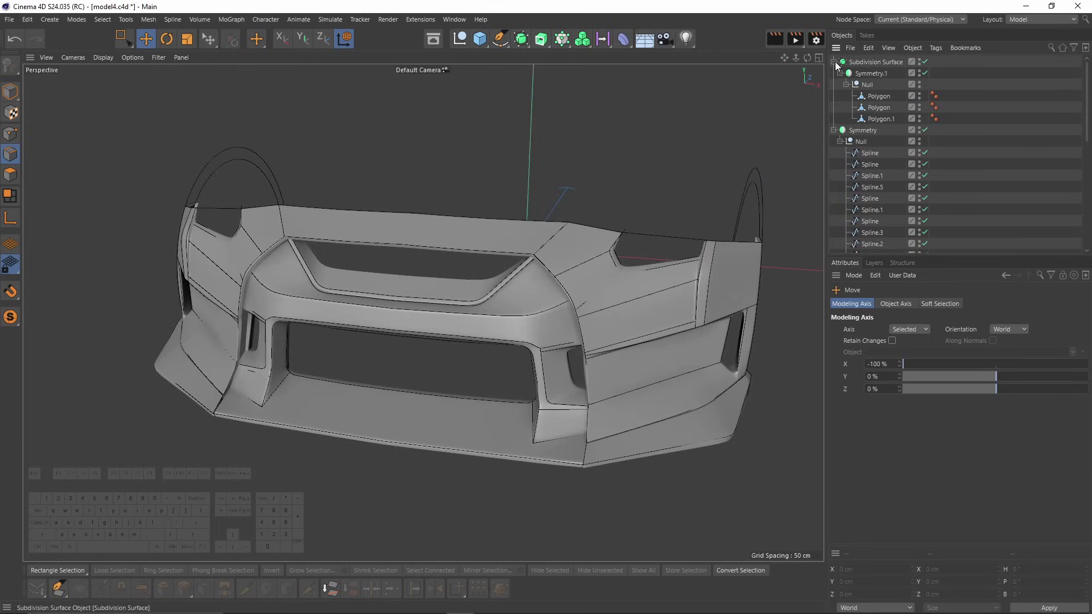
left_click(876, 97)
left_click(881, 119, "shift")
left_click_drag(654, 239, 578, 233, "alt")
left_click(11, 93)
left_click(1008, 163)
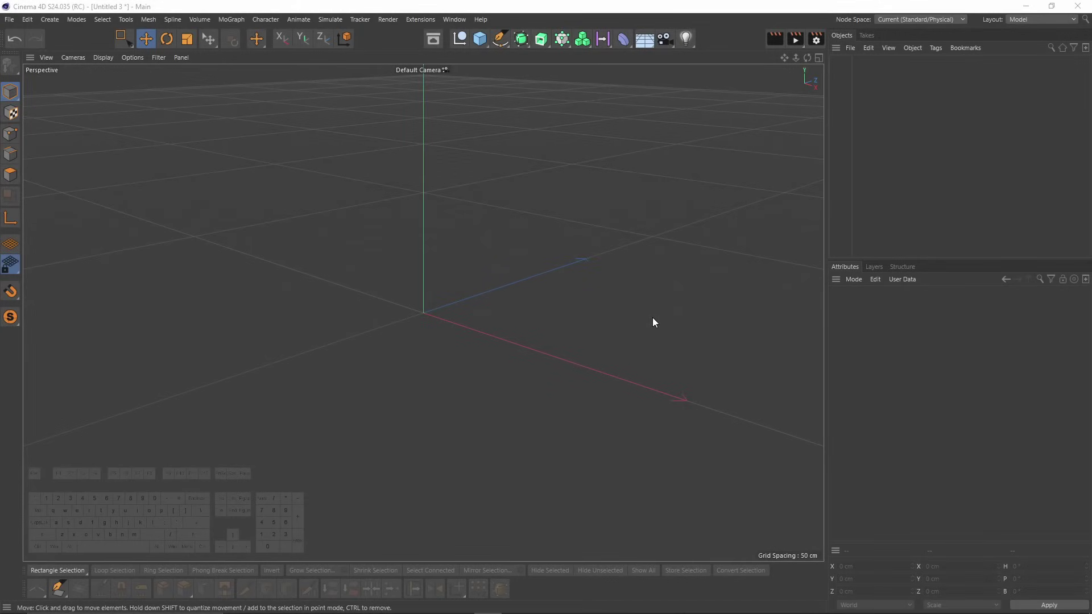
In the empty scene, load blueprint.jpg as the background image of the Top view.
middle_click(391, 197)
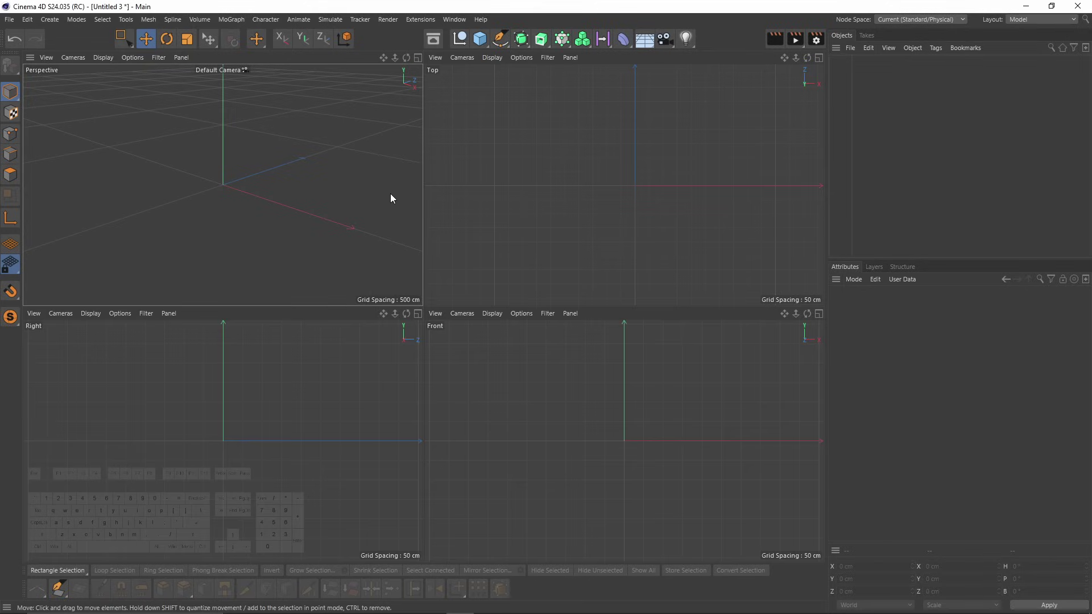
middle_click(618, 197)
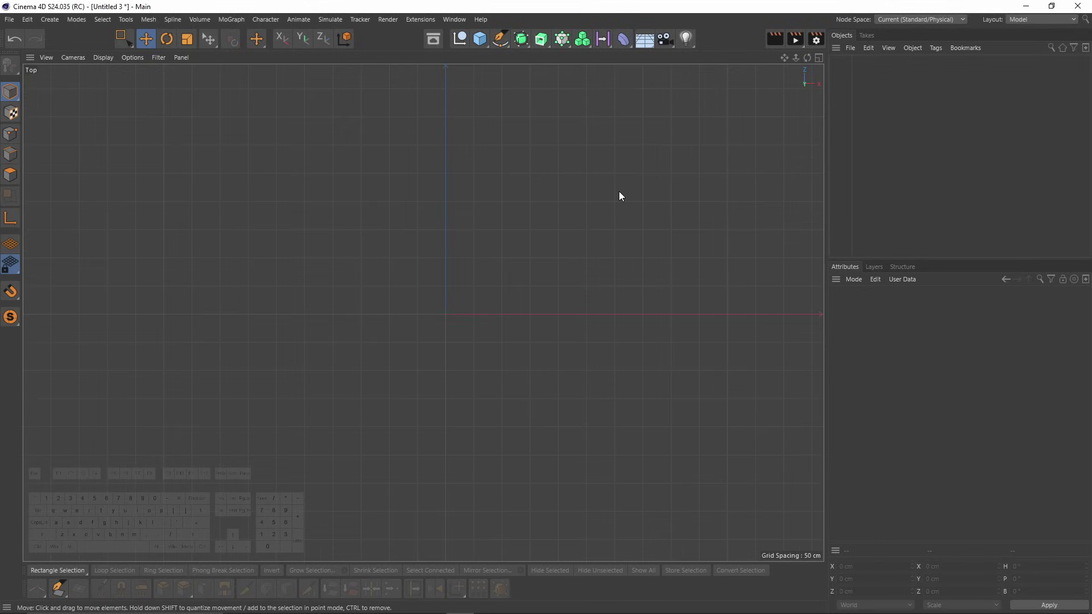
key("shift+v")
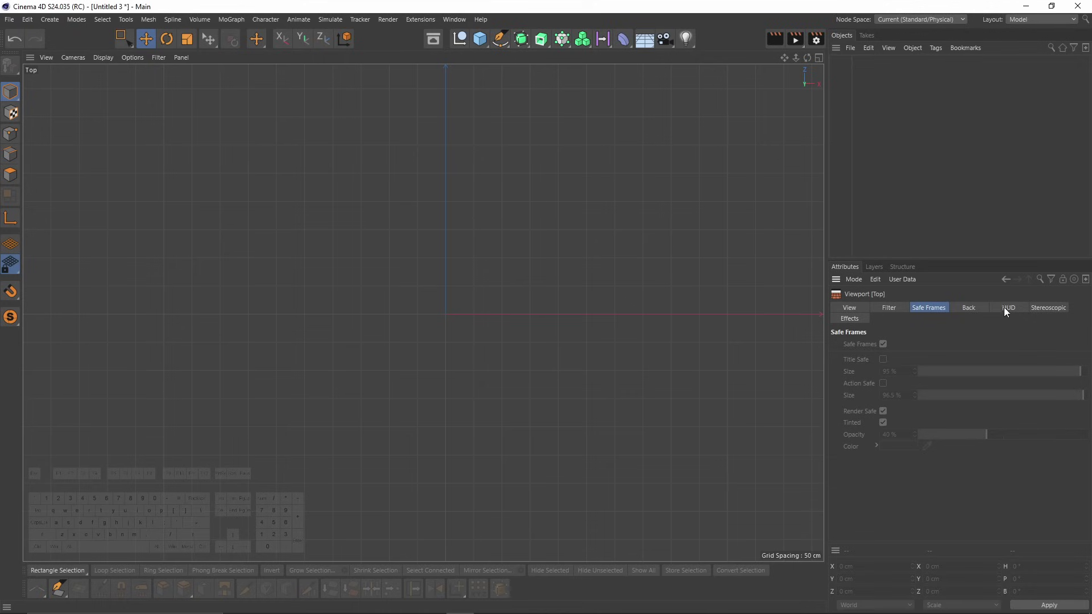
left_click(970, 307)
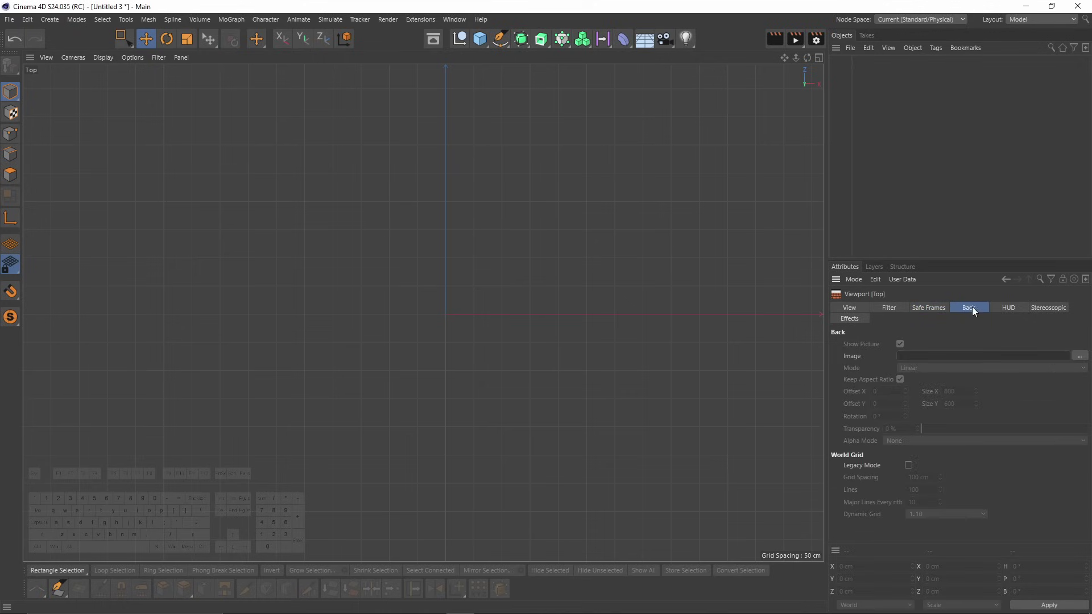
left_click(1080, 356)
double_click(140, 111)
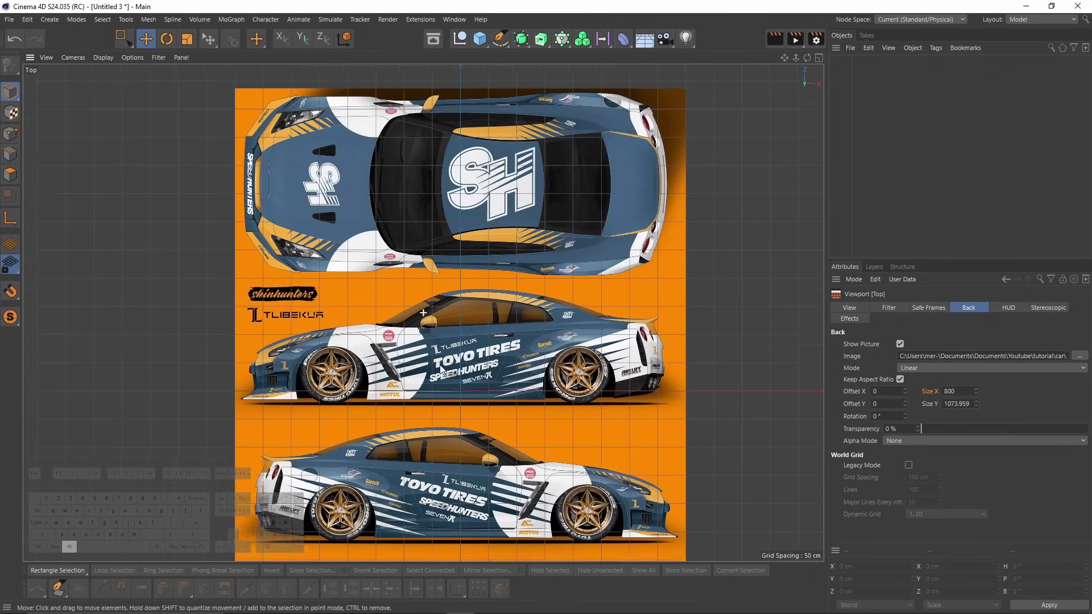
Rotate the Top view's background image to -90° so the top-down car stands upright.
middle_click_drag(441, 369, 436, 382, "alt")
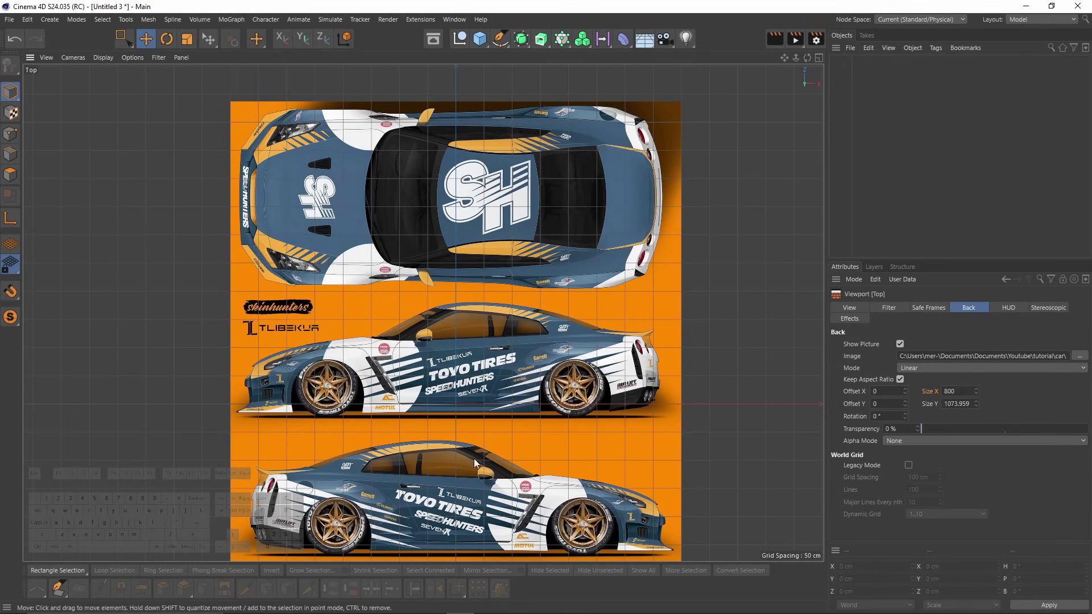
left_click_drag(905, 416, 905, 460)
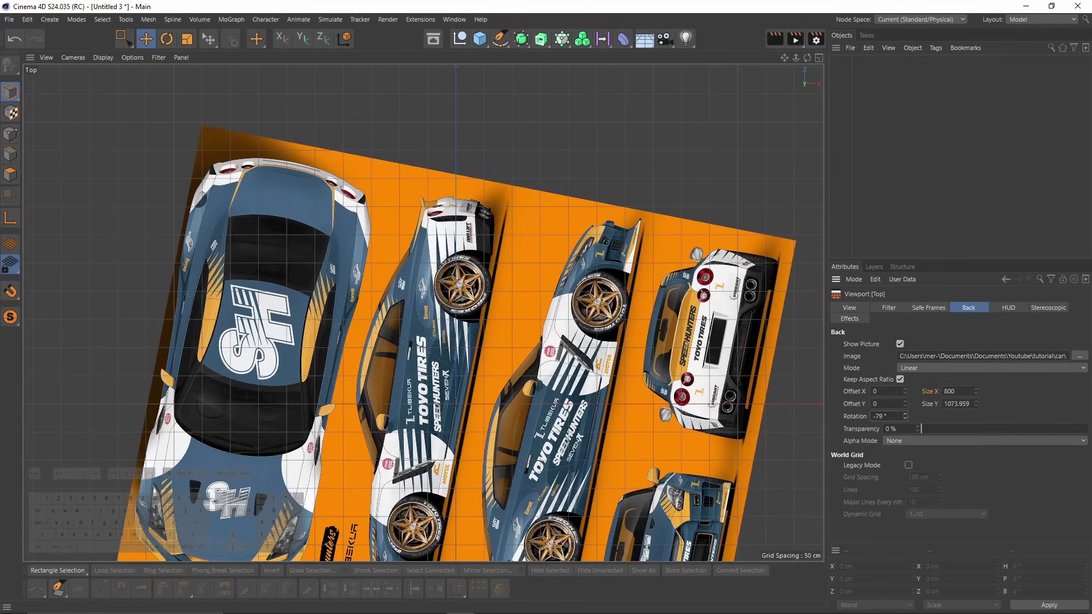
double_click(906, 419)
triple_click(906, 418)
triple_click(905, 418)
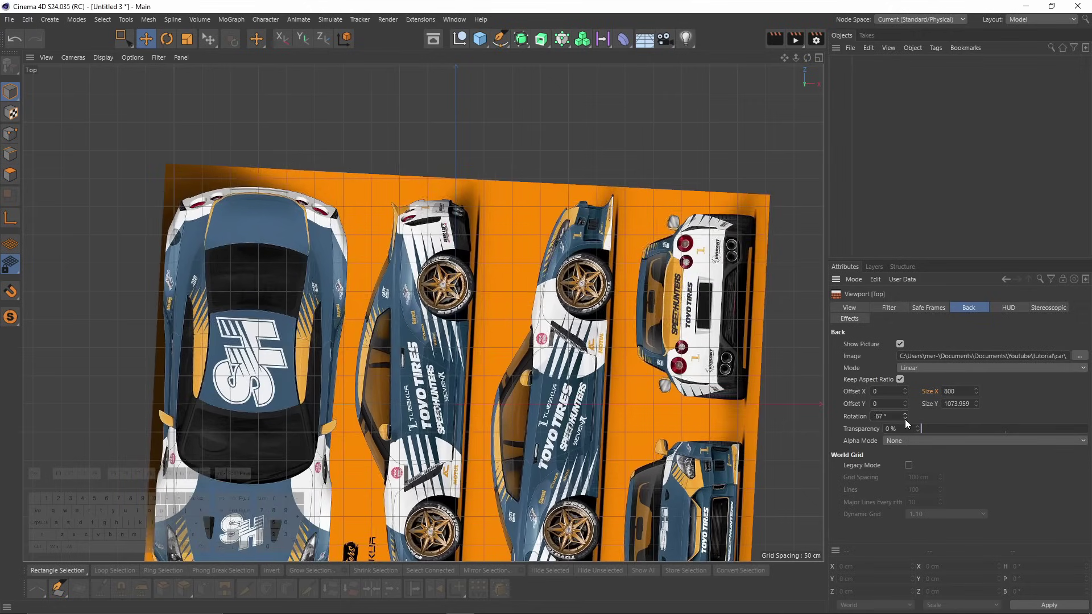
triple_click(905, 419)
Set the Top view background's X offset to 367 to centre the top-down car on the vertical axis.
middle_click_drag(450, 311, 447, 255, "alt")
scroll(458, 245, "down", 2)
left_click_drag(905, 392, 906, 196)
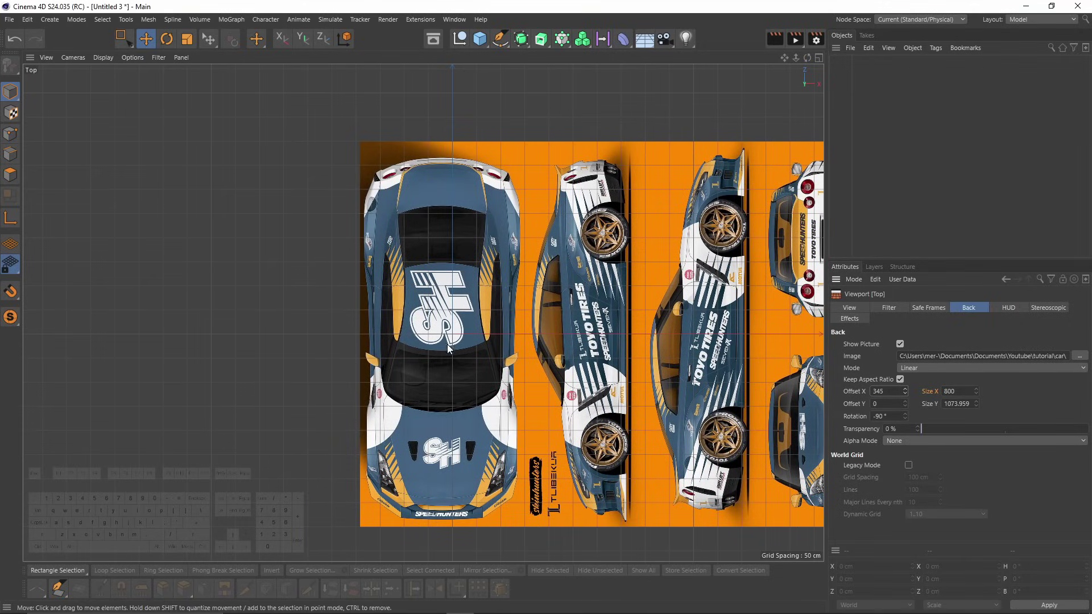
left_click_drag(906, 392, 905, 383)
mouse_move(459, 376)
right_mouse_down("alt")
mouse_move(461, 392)
mouse_move(476, 369)
right_mouse_up("alt")
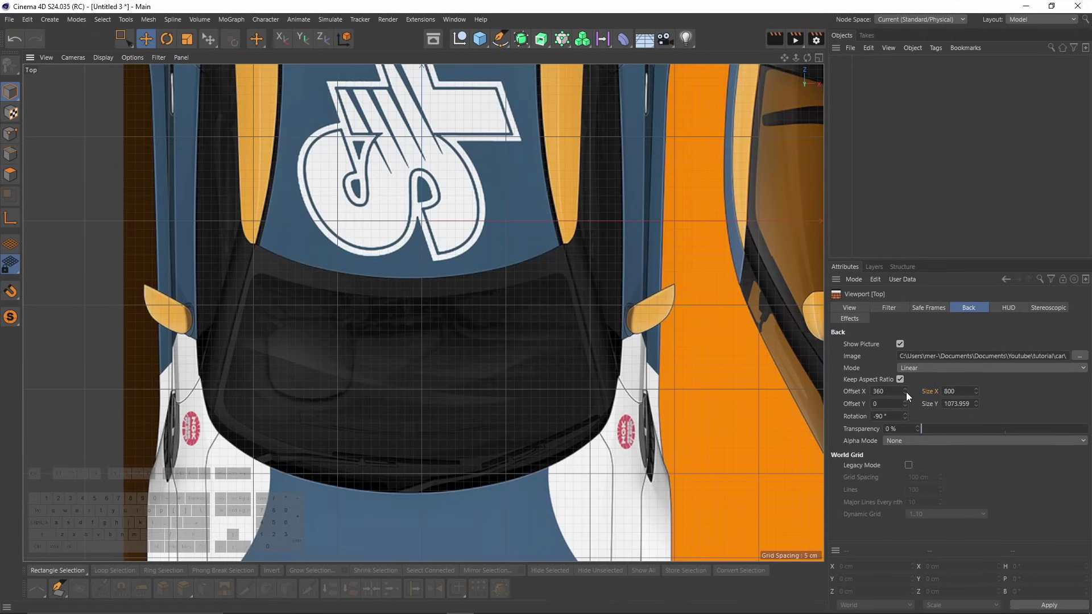
left_click_drag(906, 392, 906, 387)
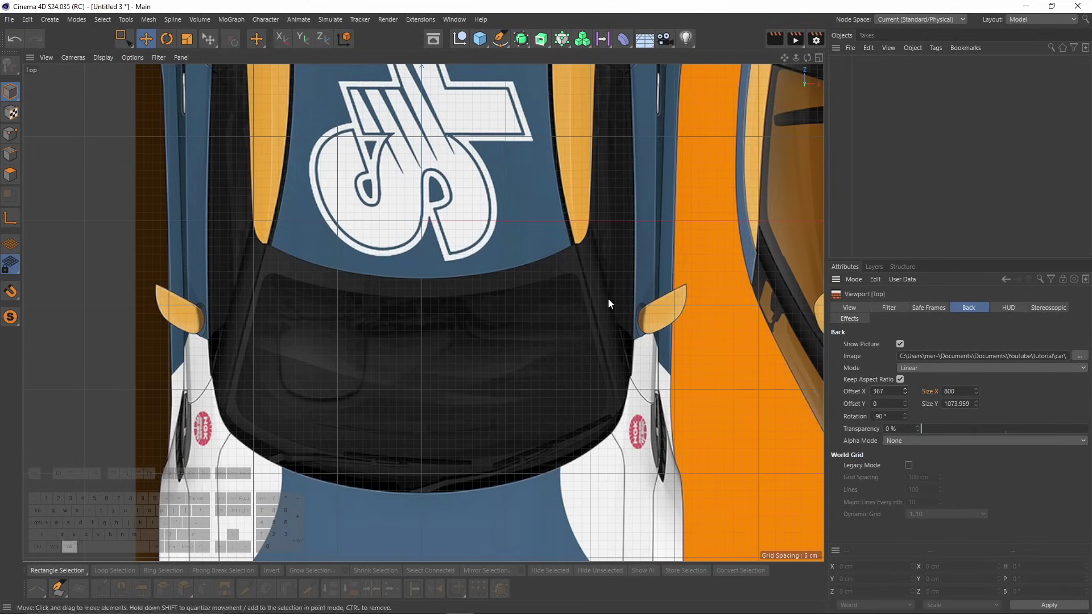
scroll(598, 307, "up", 1)
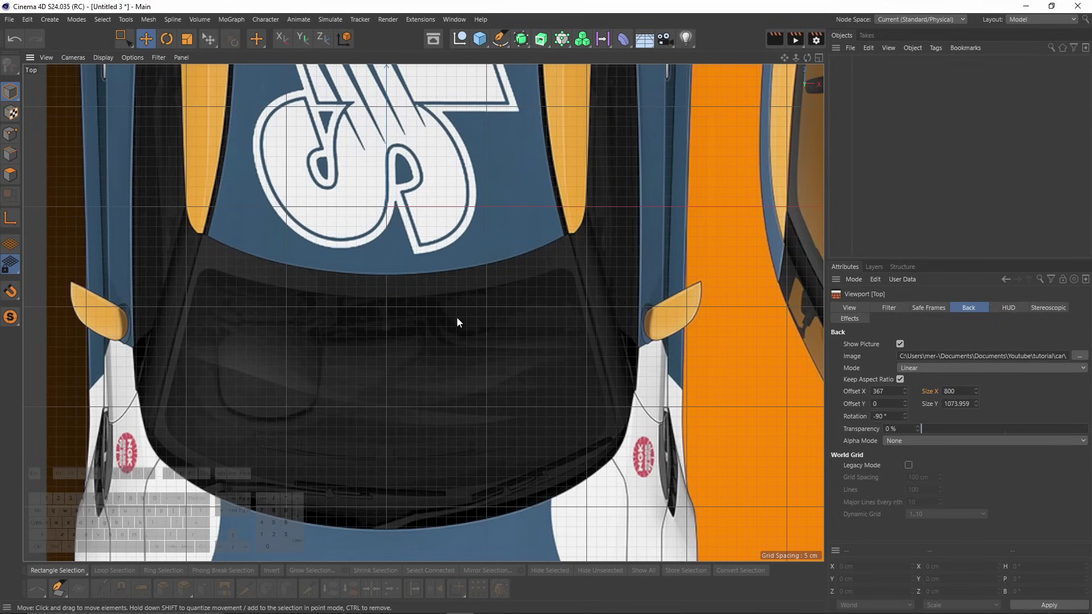
middle_click_drag(458, 318, 396, 315, "alt")
scroll(297, 306, "down", 7)
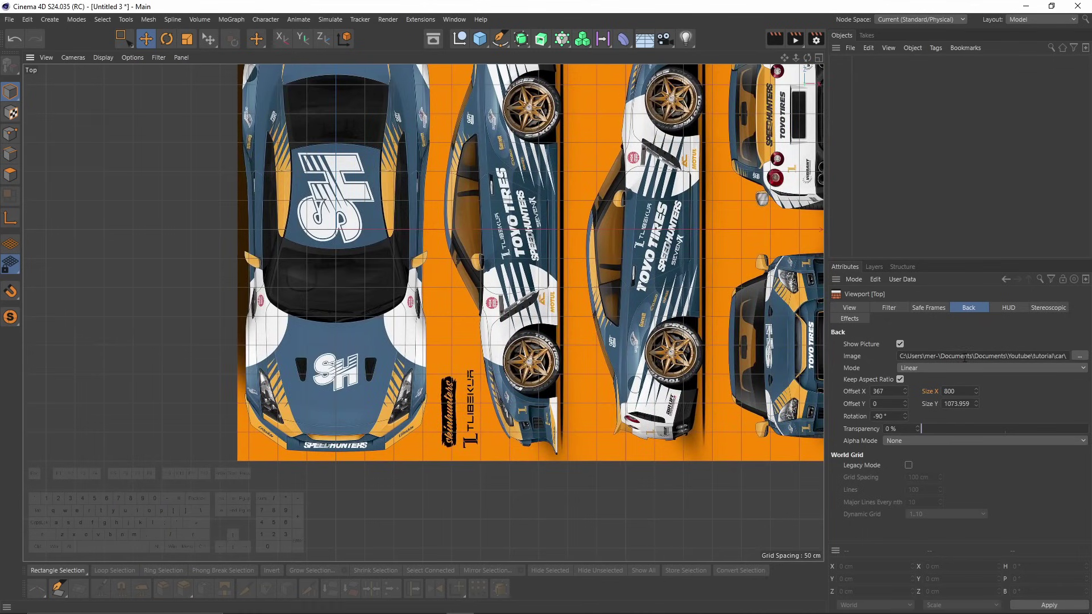
Copy the Top view's blueprint.jpg image path and apply it as the background of the Front view.
left_click(965, 358)
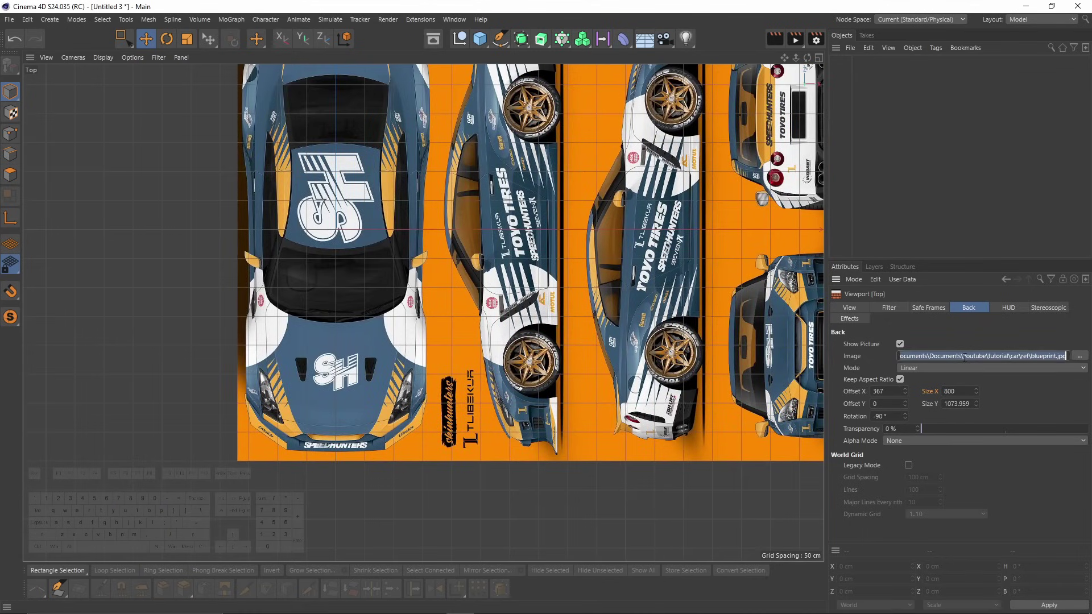
middle_click(620, 353)
middle_click(605, 364)
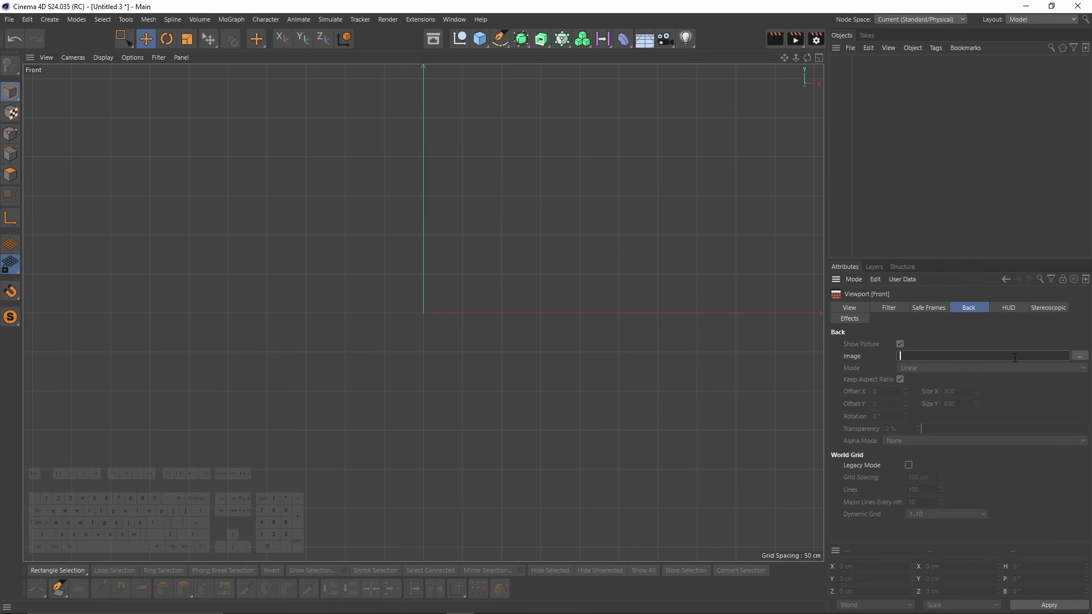
key("ctrl+v")
key("Return")
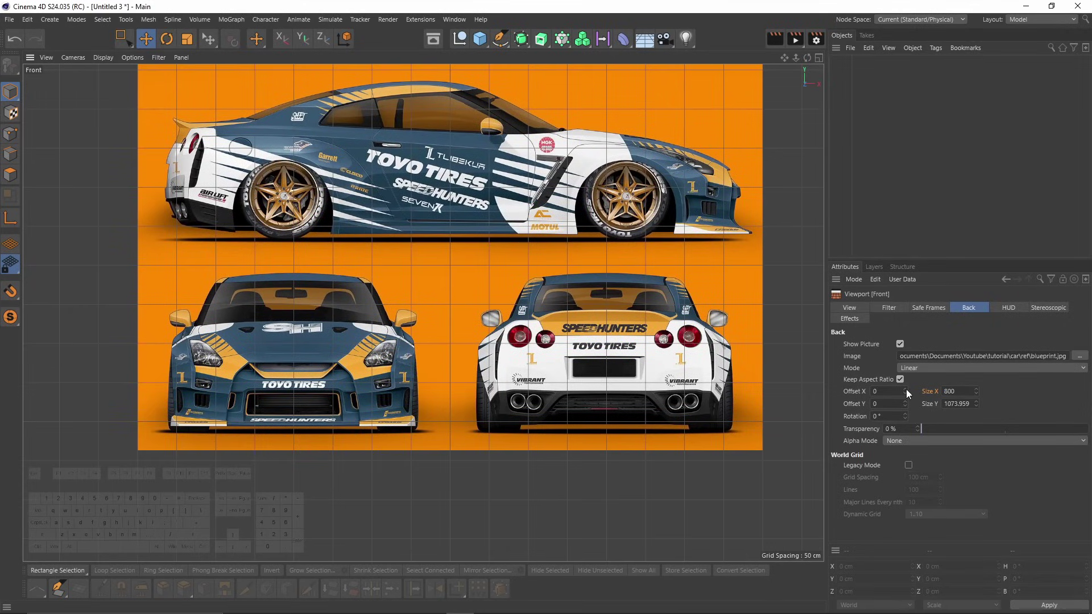
Set the Front view background's X offset to 201 to centre the front-facing car on the vertical axis.
left_click_drag(906, 391, 978, 392)
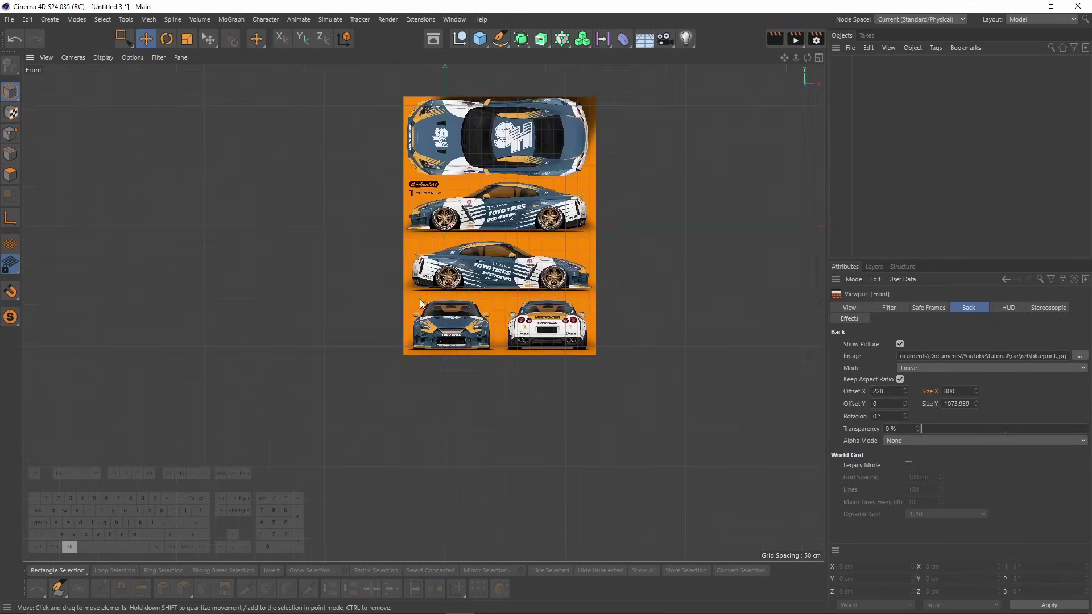
middle_click_drag(420, 304, 393, 403, "alt")
right_click_drag(415, 94, 428, 129, "alt")
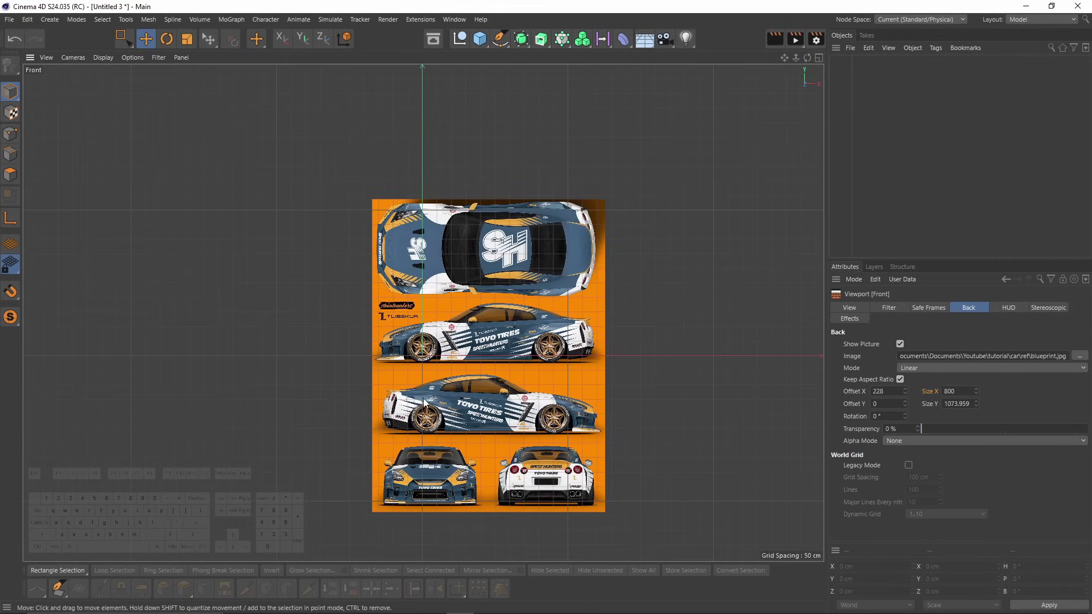
scroll(424, 403, "up", 10)
left_click_drag(907, 388, 907, 390)
right_click_drag(432, 284, 438, 300, "alt")
scroll(433, 302, "down", 10)
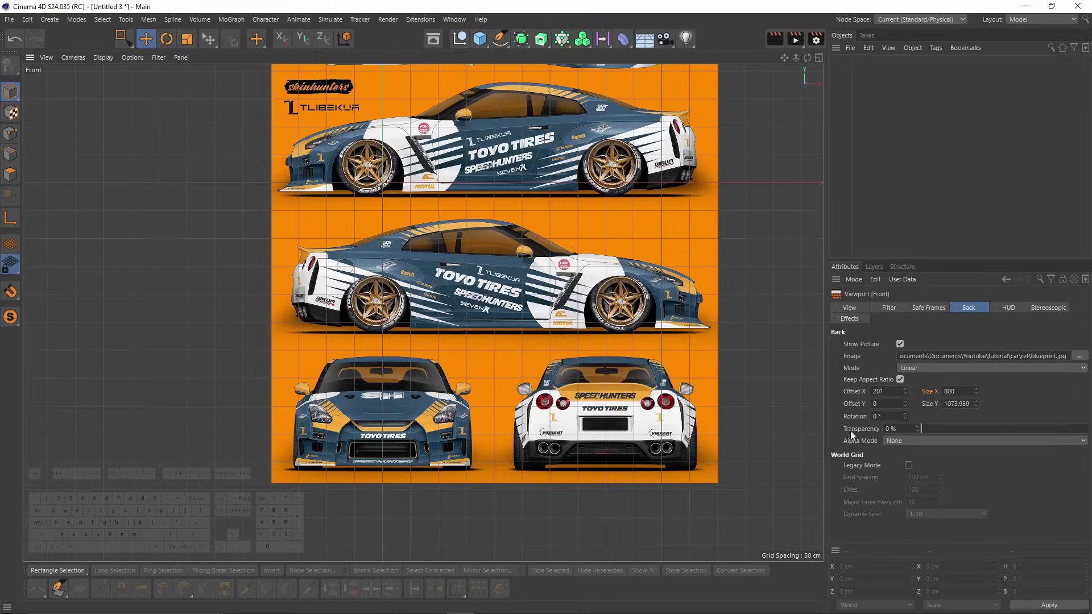
Set the Front view background's Y offset to 513 so the front-facing car's tyres rest on the horizontal axis.
left_click_drag(905, 404, 905, 390)
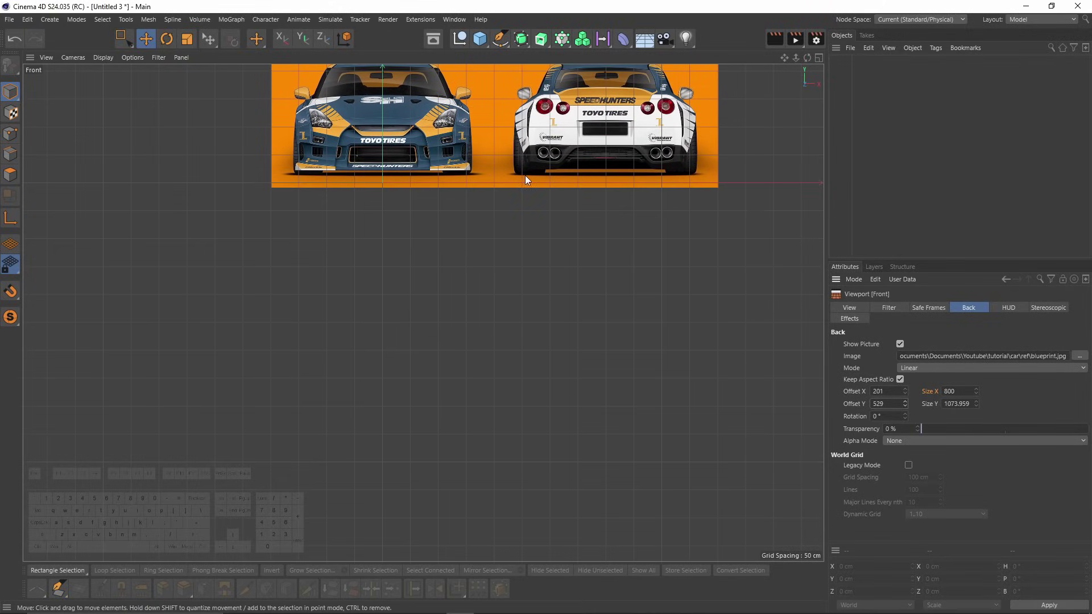
middle_click_drag(736, 192, 412, 209, "alt")
scroll(412, 210, "up", 8, "alt")
left_click_drag(906, 407, 906, 414)
scroll(363, 309, "down", 8)
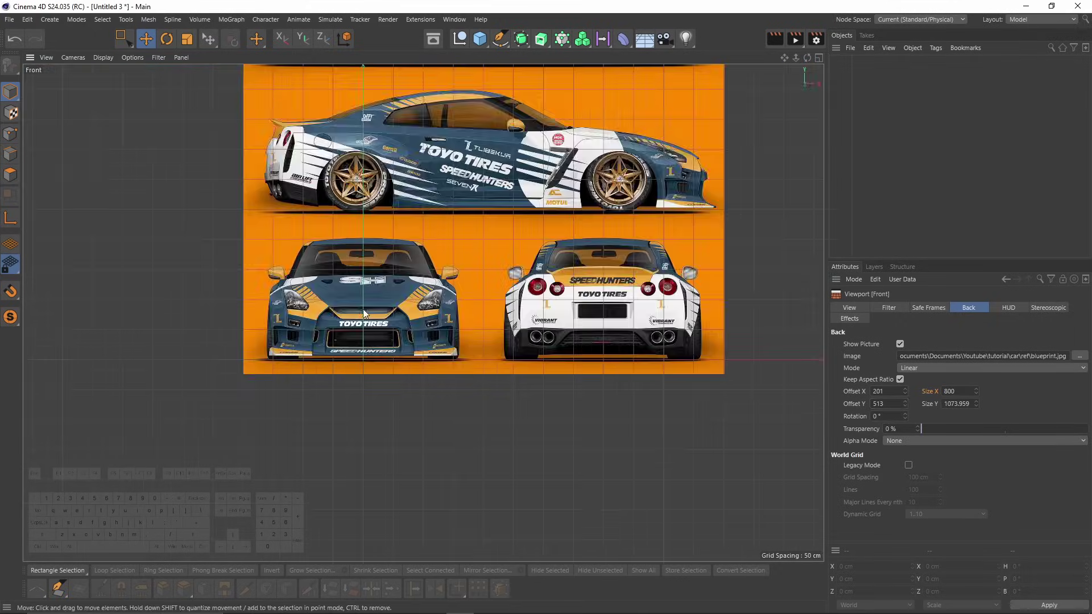
Load the same blueprint.jpg as the background image of the Right view.
key("F3")
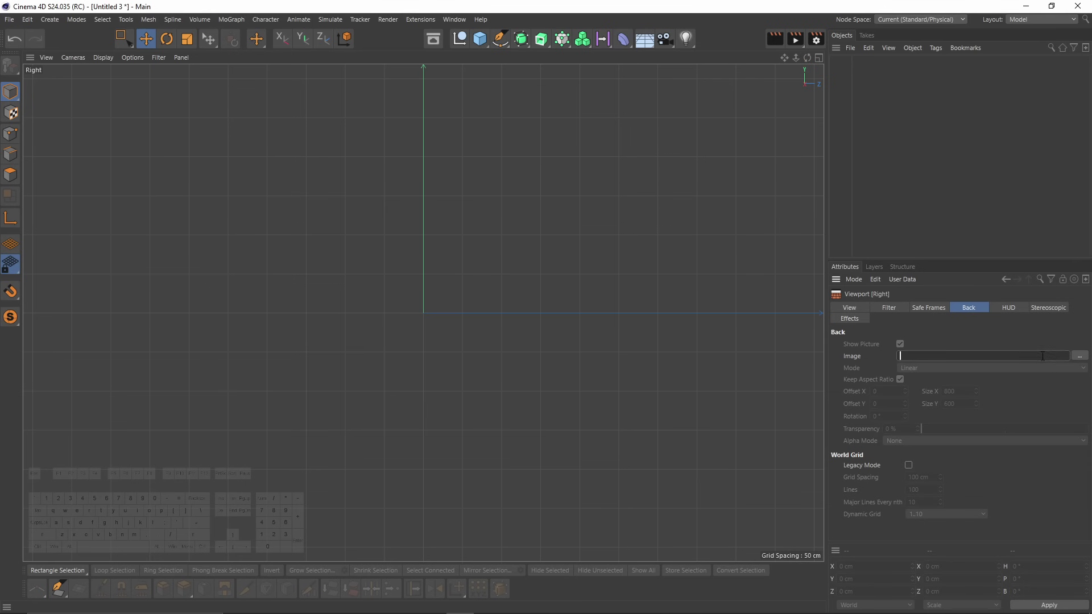
type("ocuments\\Documents\\Youtube\\tutorial\\car\\ref\\blueprint.jpg")
key("Return")
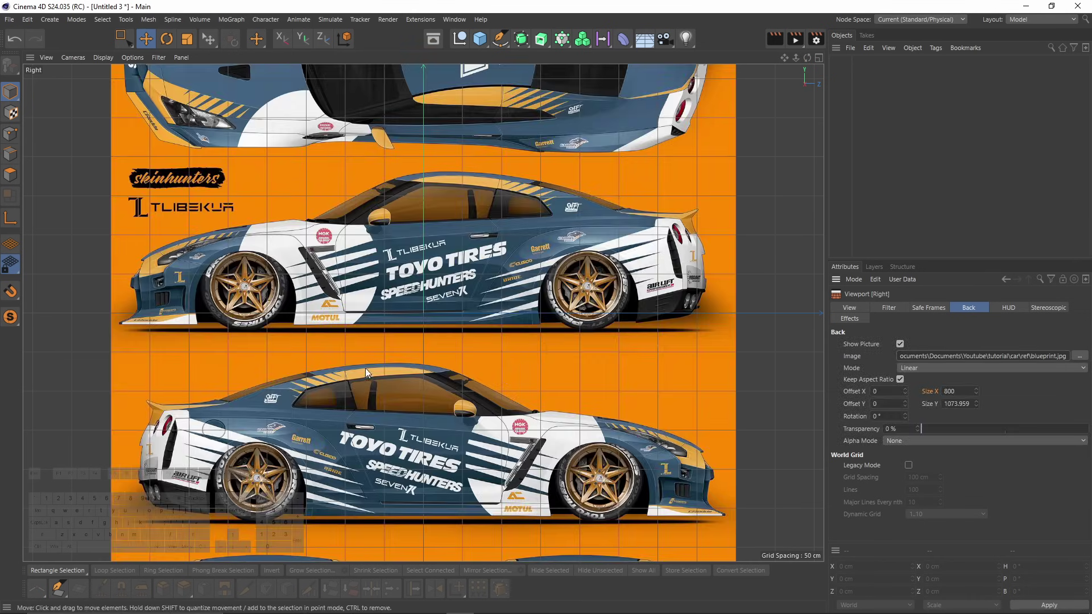
Set the Right view background's Y offset to 22 to align the upper side-view car's tyres with the ground axis.
mouse_move(365, 367)
middle_mouse_down("alt")
mouse_move(371, 360)
mouse_move(340, 398)
mouse_move(387, 368)
middle_mouse_up("alt")
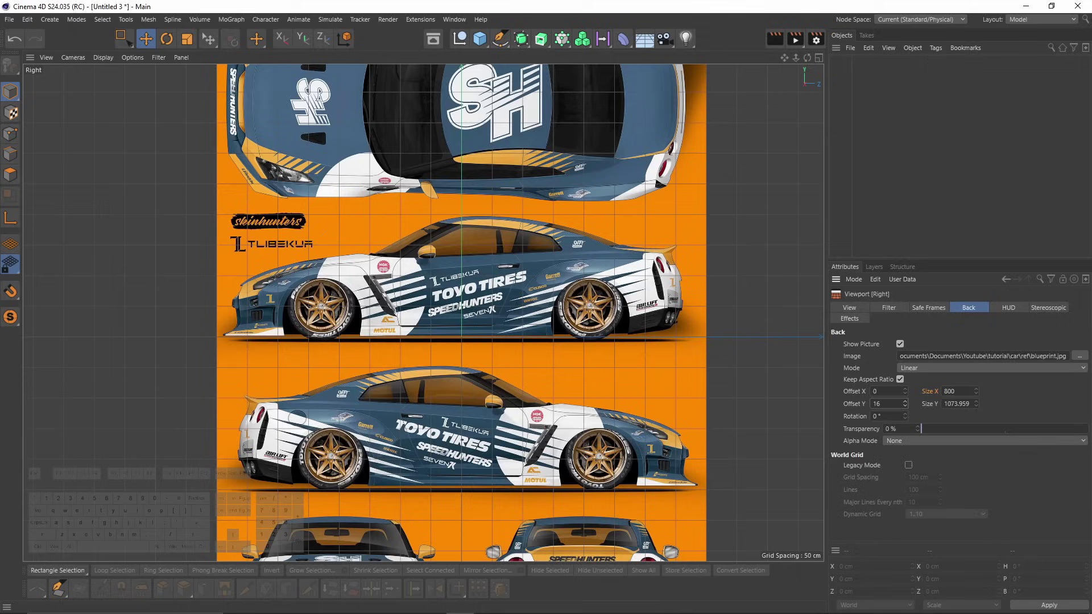
left_click_drag(905, 404, 905, 396)
scroll(558, 352, "up", 10)
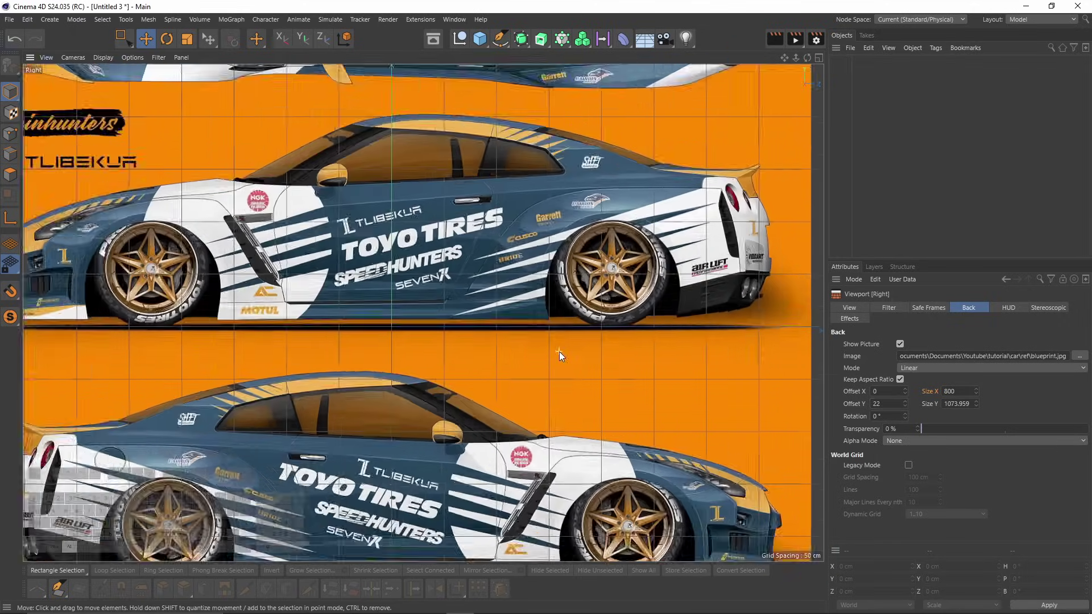
scroll(597, 347, "up", 5)
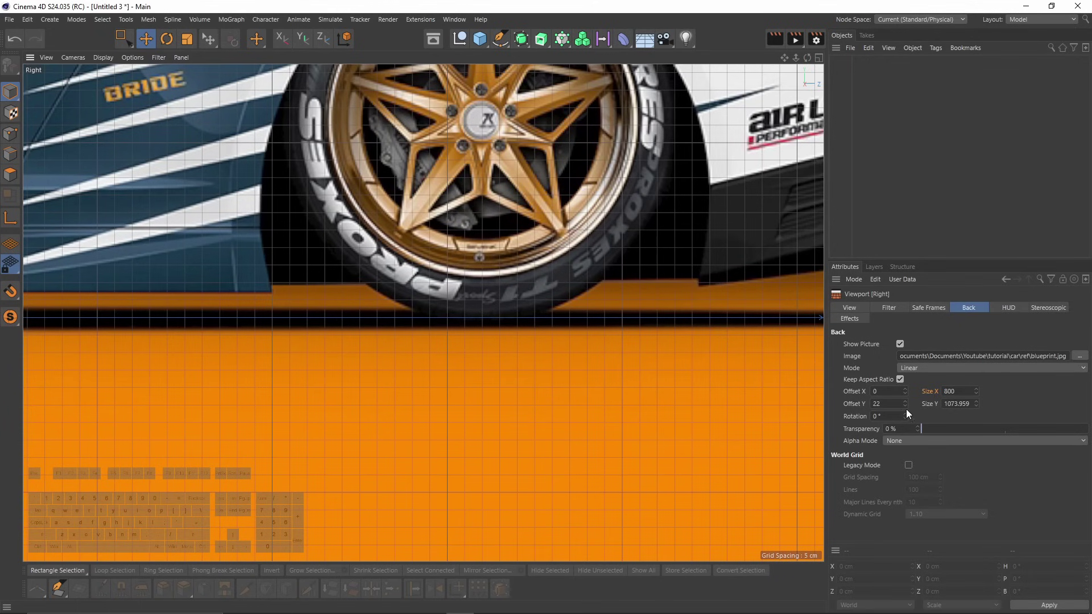
scroll(521, 327, "down", 10)
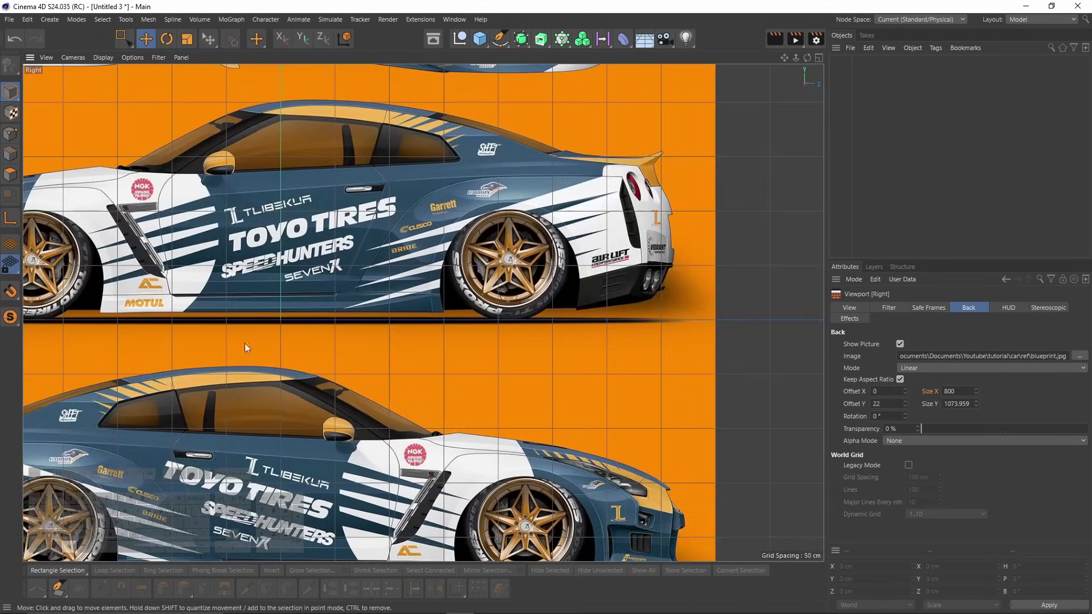
scroll(467, 352, "down", 8)
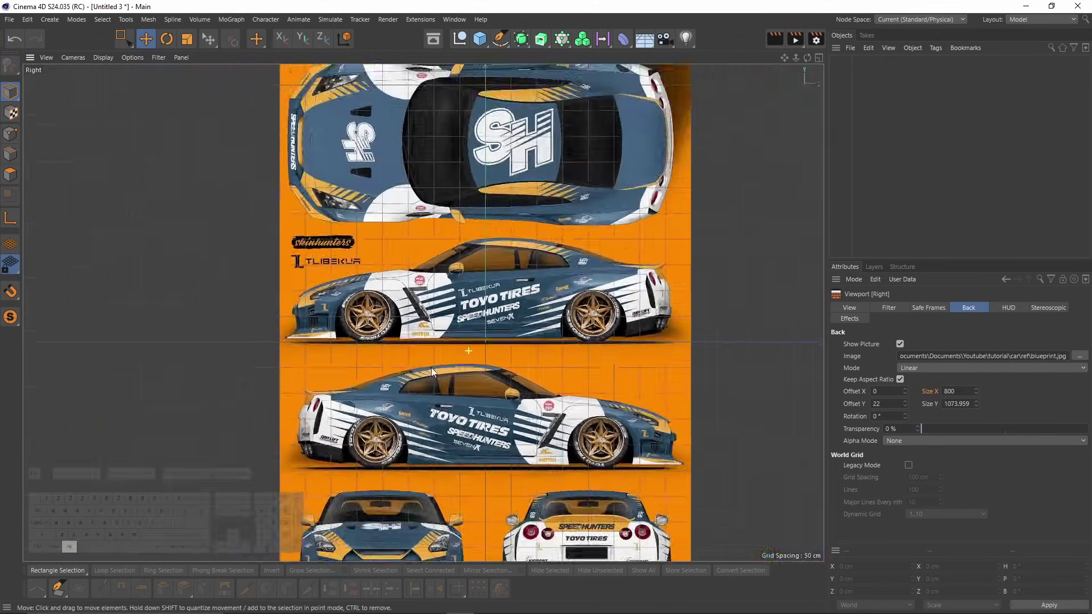
Set the background image transparency to 50% in the Right, Front and Top views.
left_click_drag(900, 429, 779, 418)
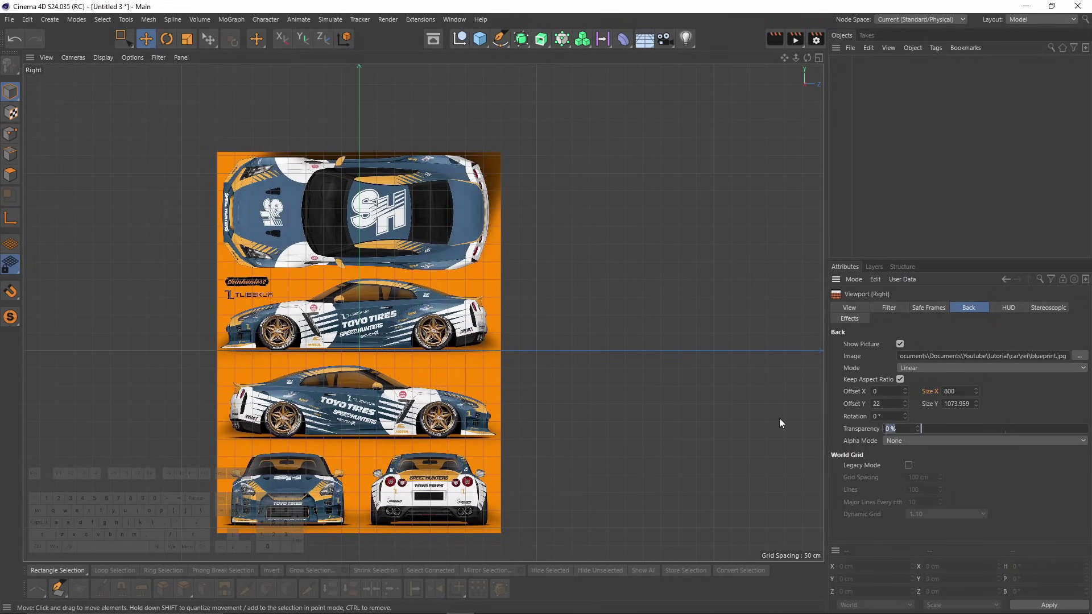
type("50")
key("Return")
middle_click(695, 338)
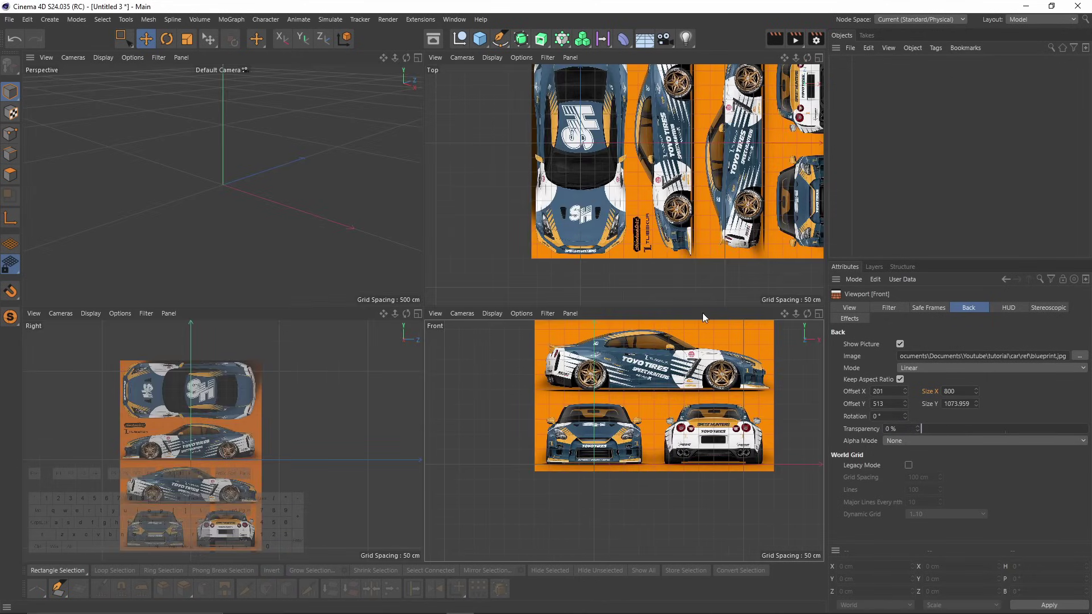
left_click_drag(912, 429, 853, 427)
type("50")
key("Return")
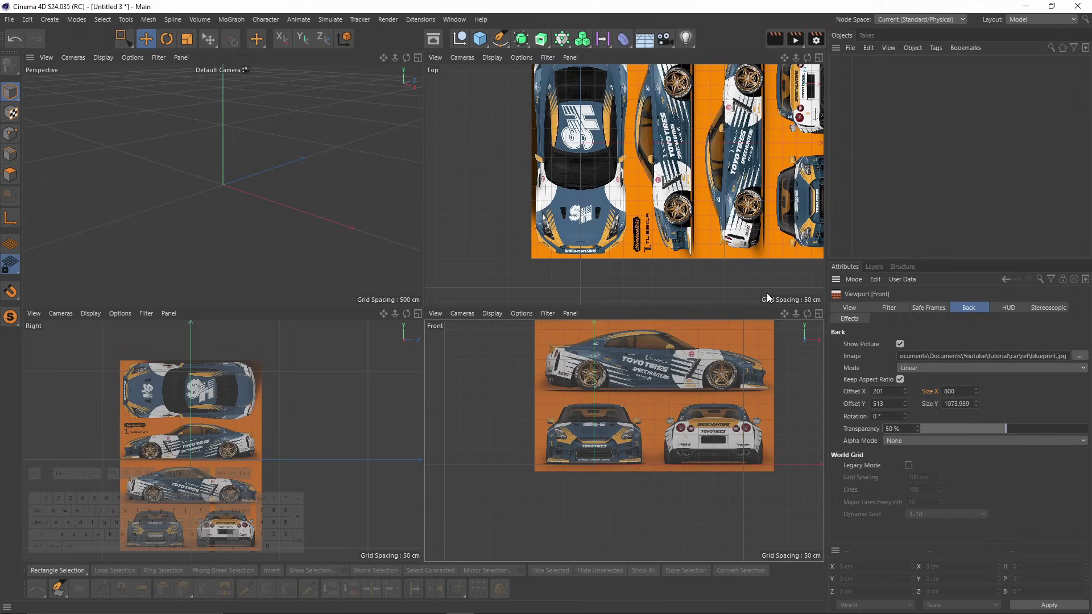
left_click(717, 54)
type("50")
key("Return")
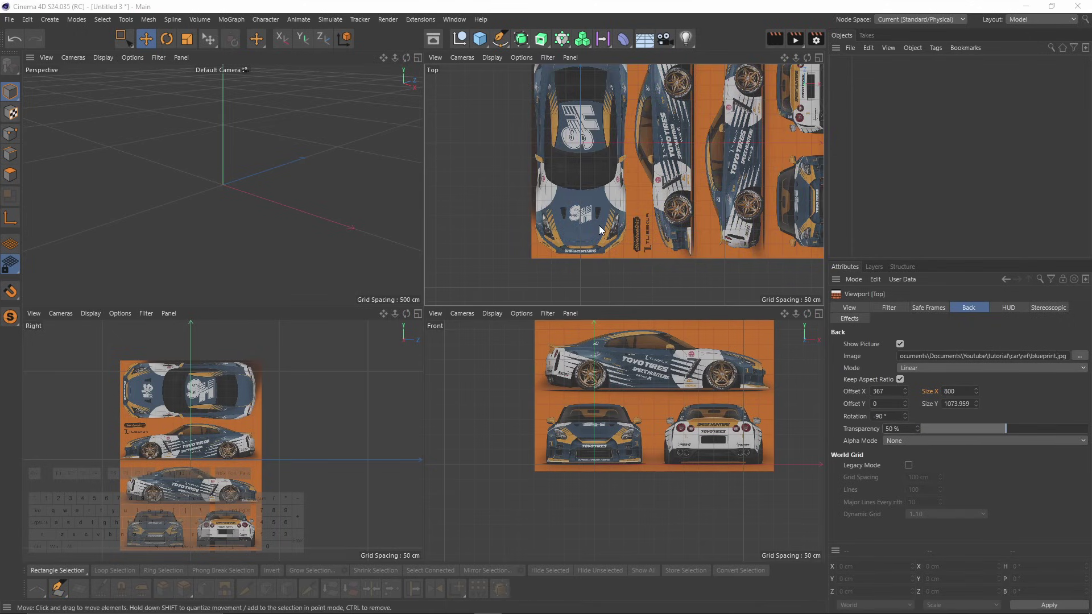
Add a cube, make it editable and switch to point editing with Rectangle Selection in the Top view.
middle_click(633, 230)
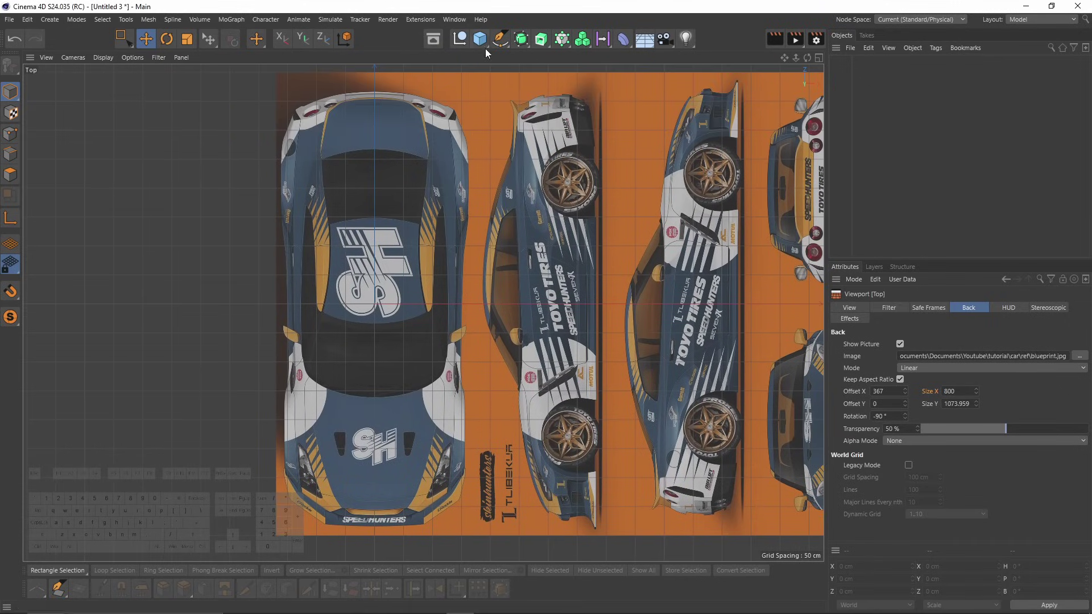
left_click(481, 39)
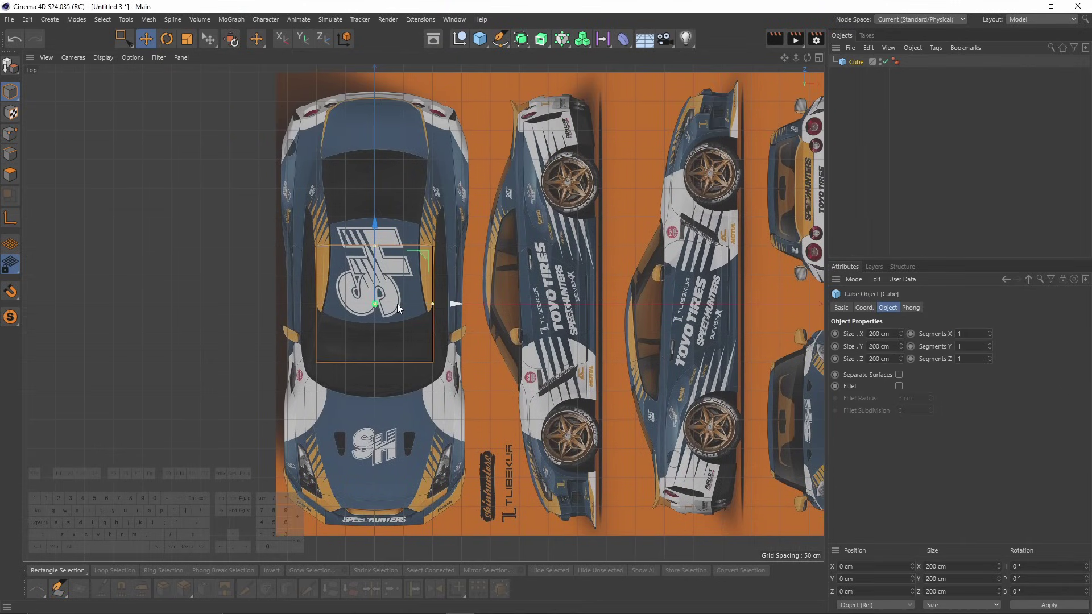
key("c")
left_click(10, 134)
key("0")
Move the cube's rear points along Z to the car's rear edge, at about 366 cm.
left_click_drag(278, 214, 524, 279)
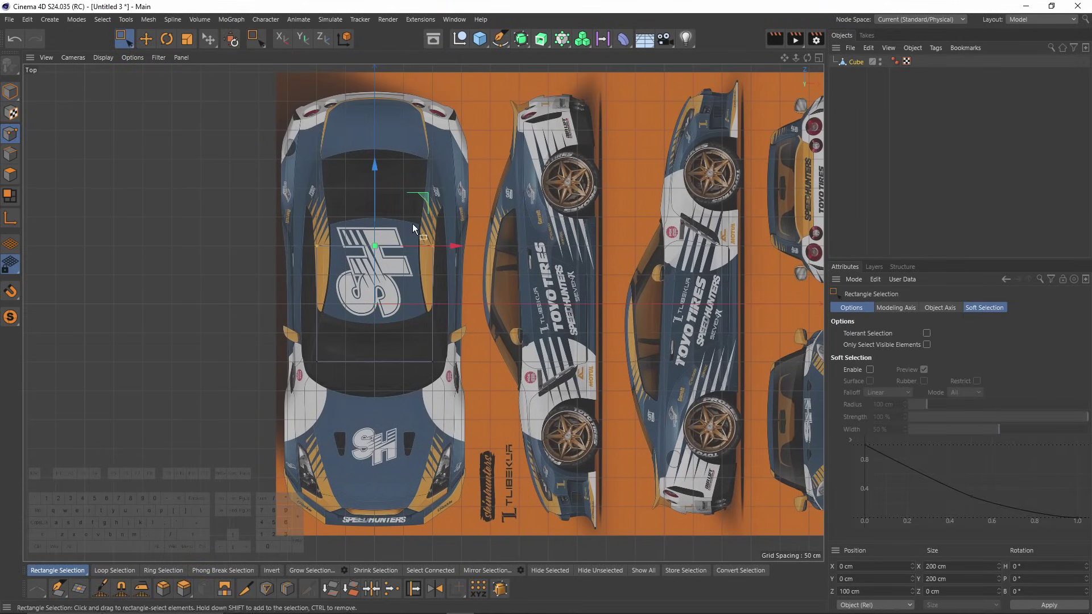
left_click_drag(375, 182, 397, 77)
scroll(397, 77, "up", 5)
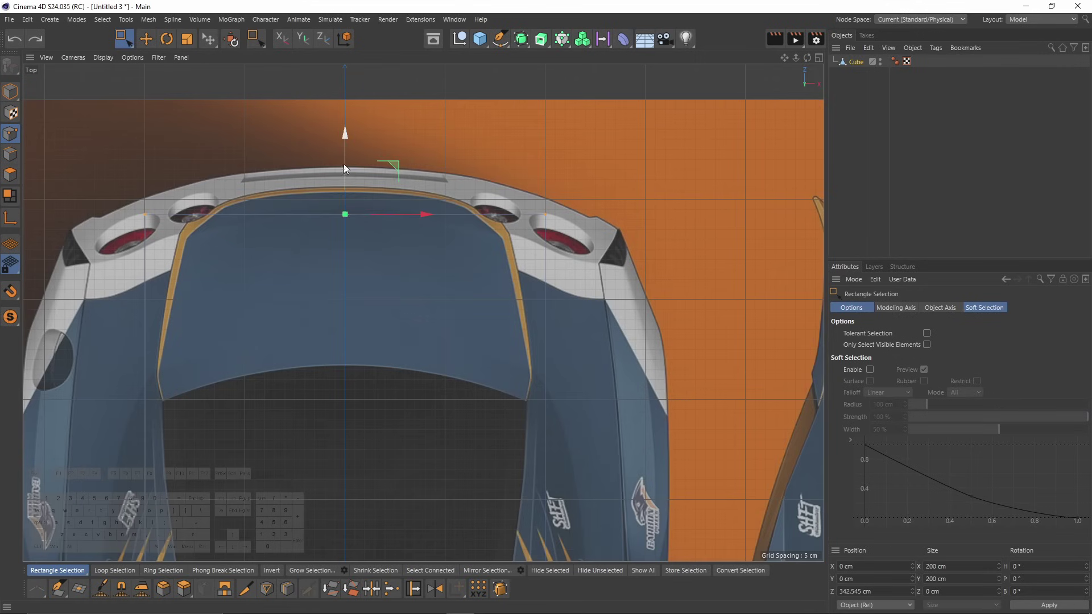
left_click_drag(345, 168, 348, 115)
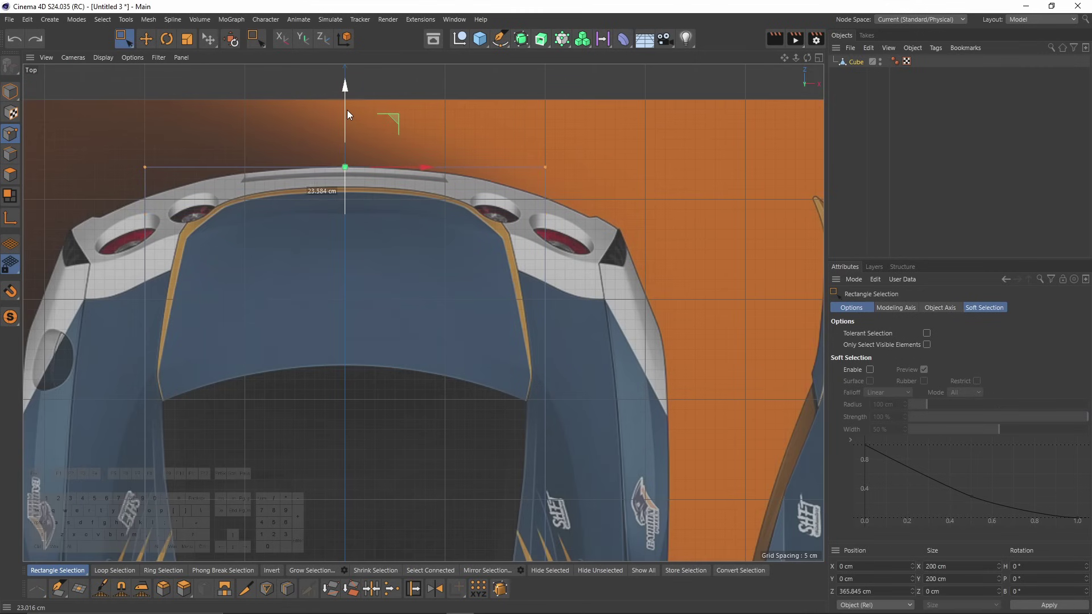
Move the cube's front points along Z to the tip of the front bumper, at about -384 cm.
scroll(347, 111, "down", 8)
left_click_drag(301, 216, 516, 309)
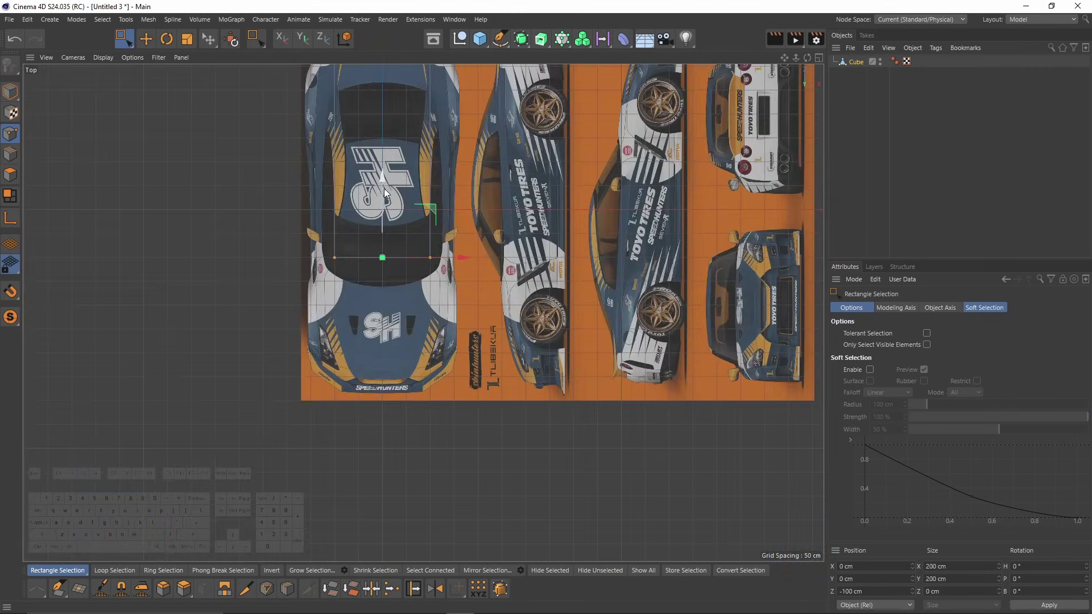
scroll(391, 391, "up", 8)
left_click_drag(372, 350, 369, 334)
Set the Right view background's X offset to 5 to line up the upper car's nose with the cube's front points.
middle_click(370, 333)
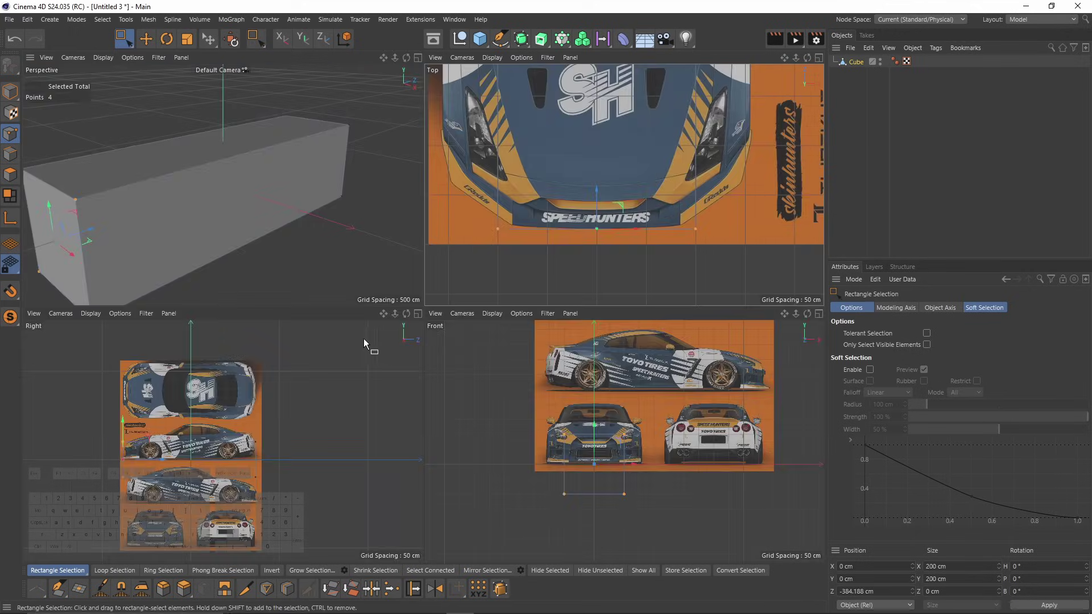
middle_click(305, 346)
scroll(299, 306, "up", 3)
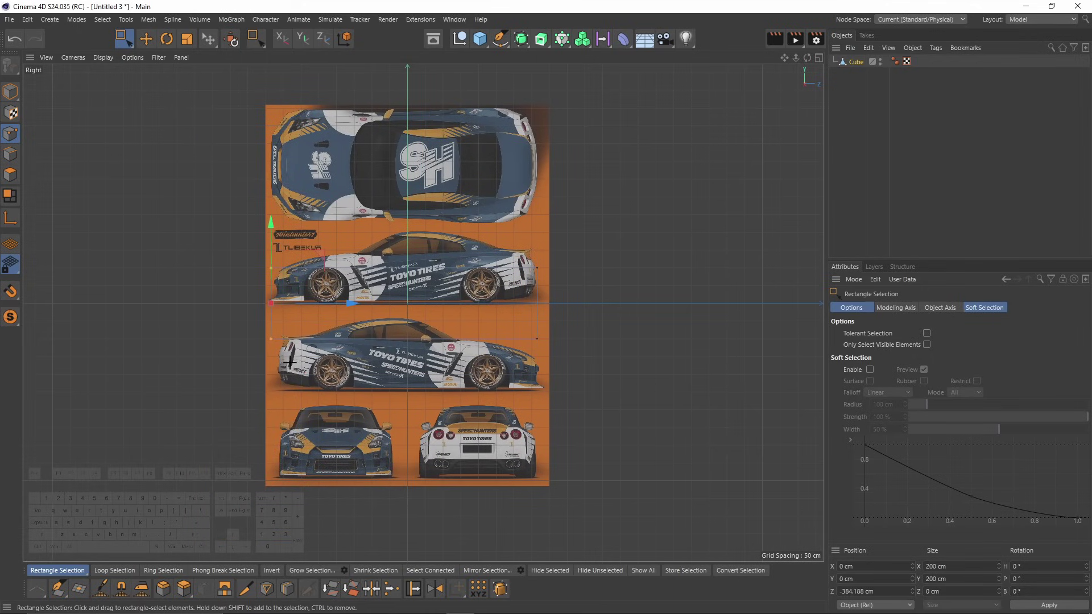
scroll(268, 284, "up", 3)
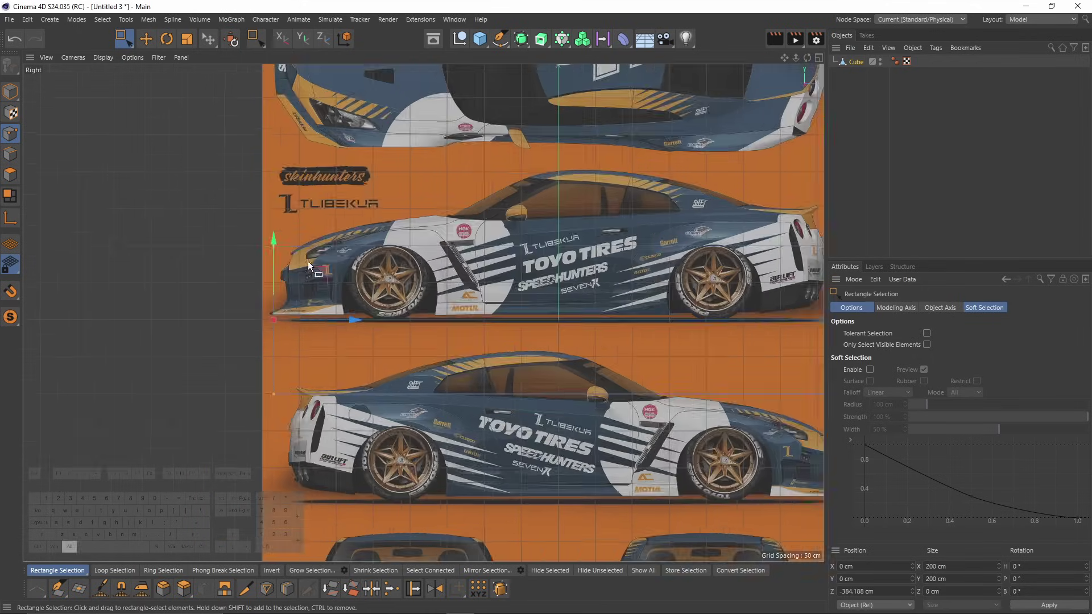
scroll(310, 268, "up", 4)
scroll(298, 282, "up", 2)
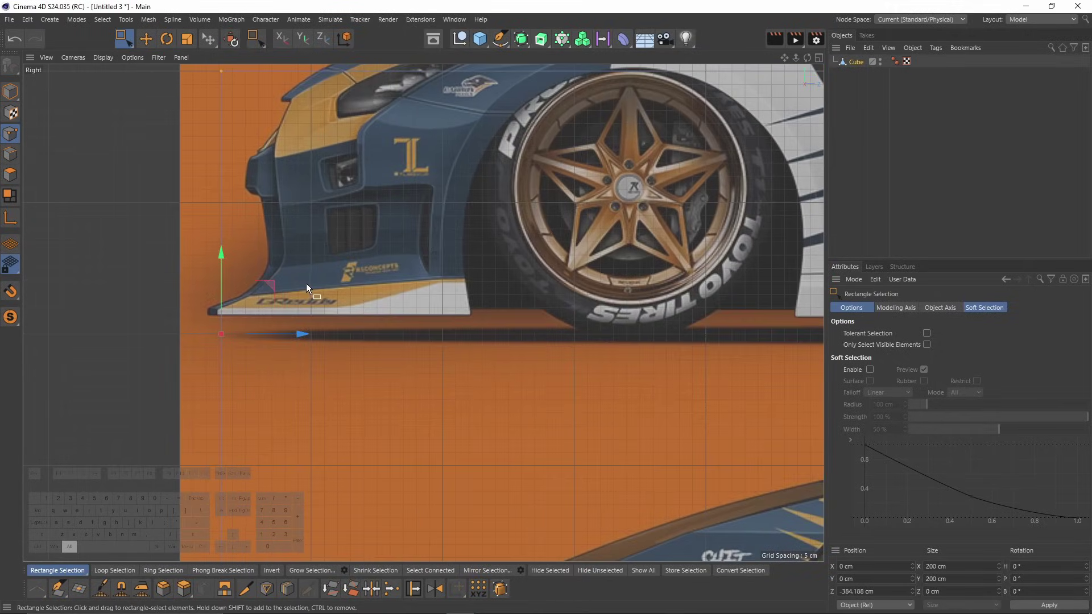
scroll(264, 312, "up", 1)
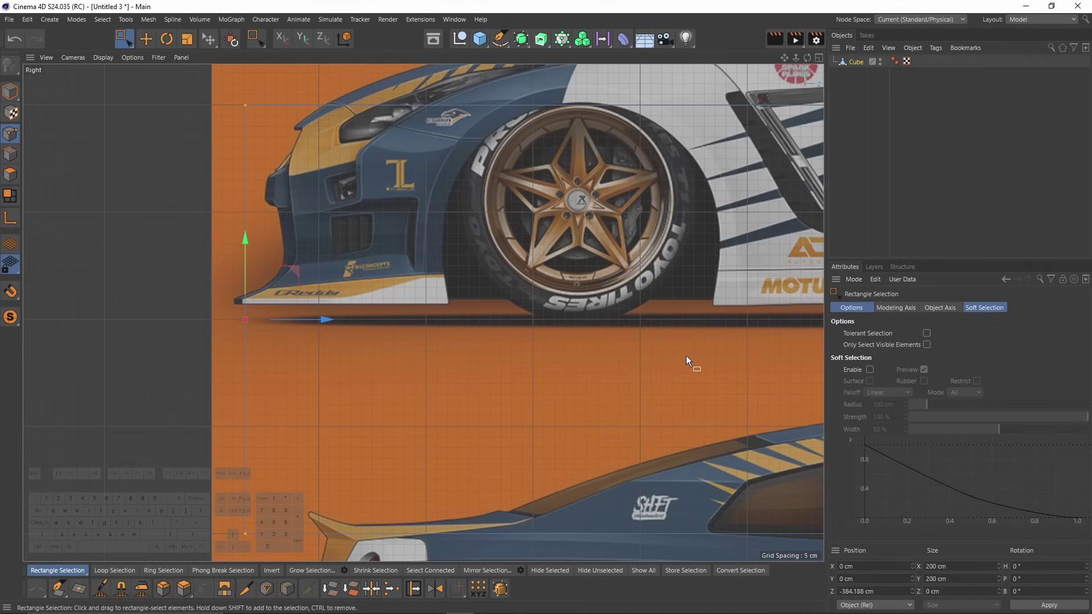
key("shift+v")
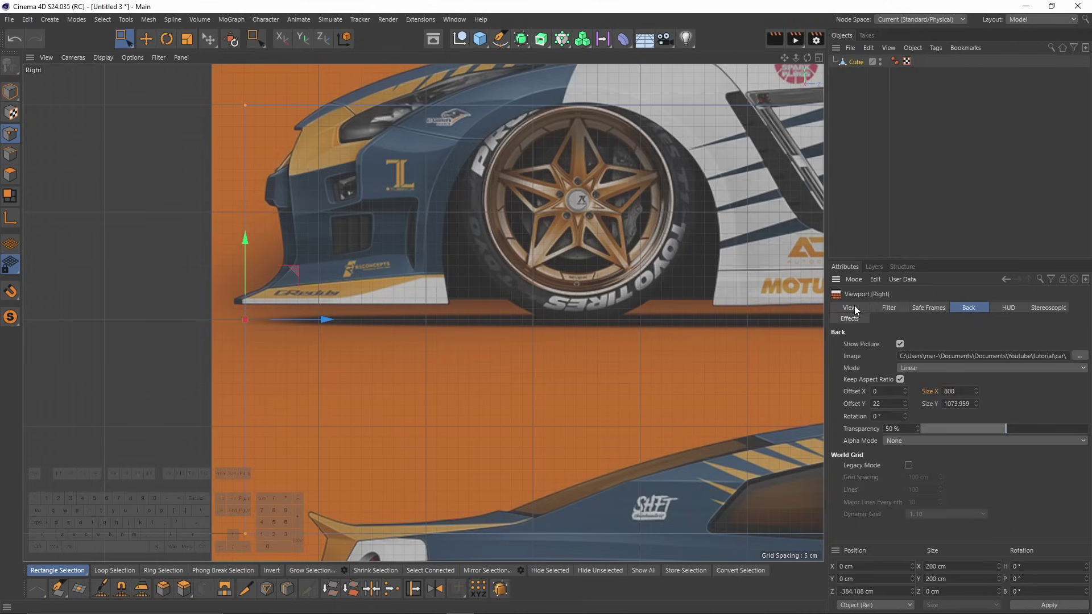
left_click(906, 389)
left_click(905, 389)
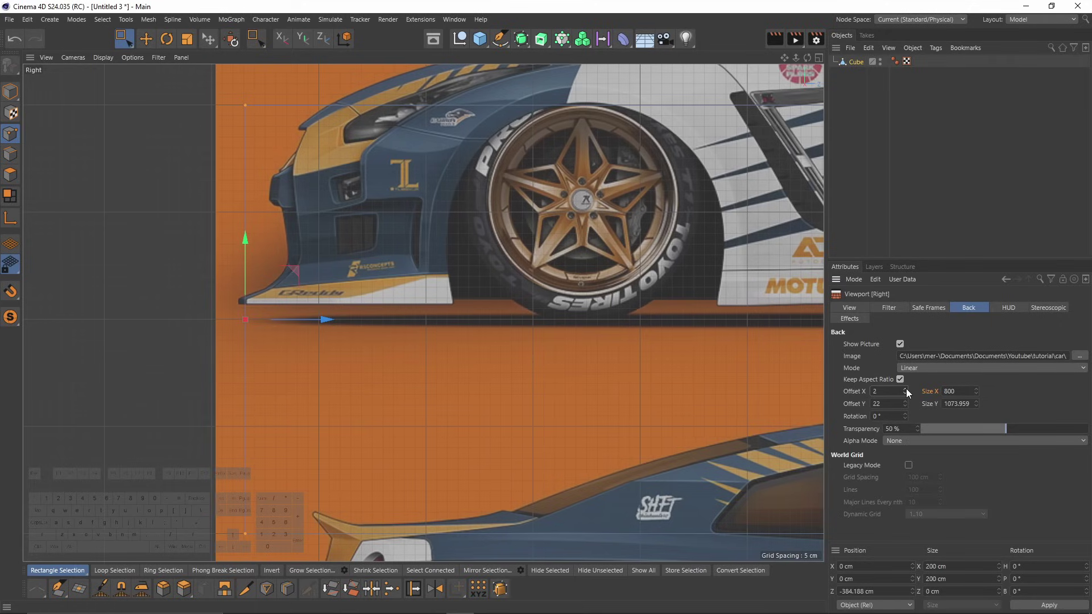
left_click(906, 389)
left_click(905, 389)
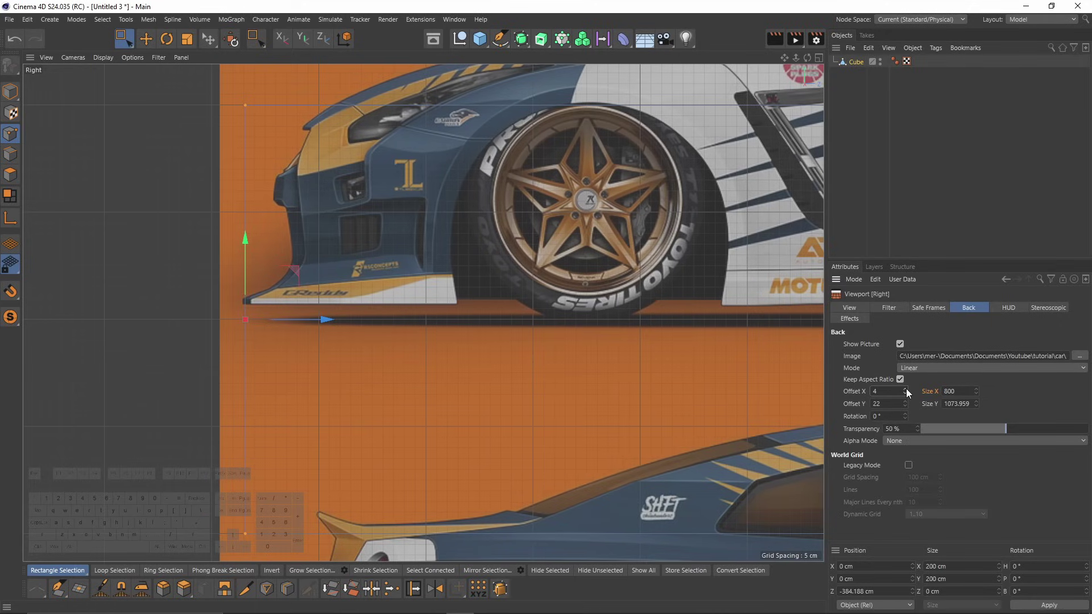
left_click(905, 389)
Compare the car's nose and tail with the cube's ends in the Right view and set the background transparency to 79%.
scroll(289, 304, "up", 4)
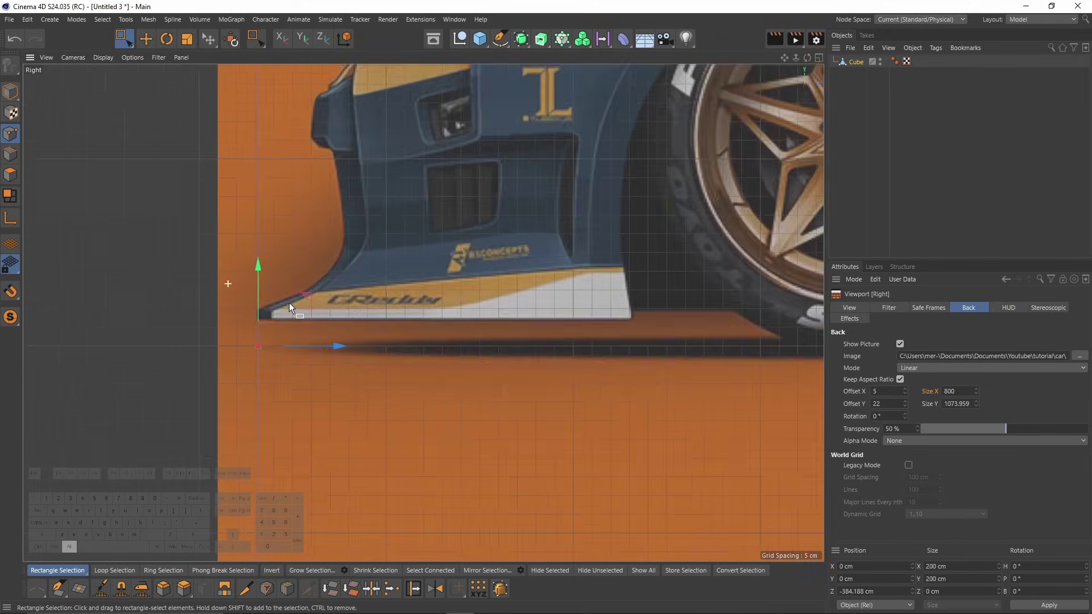
scroll(187, 341, "down", 8)
scroll(501, 313, "up", 8)
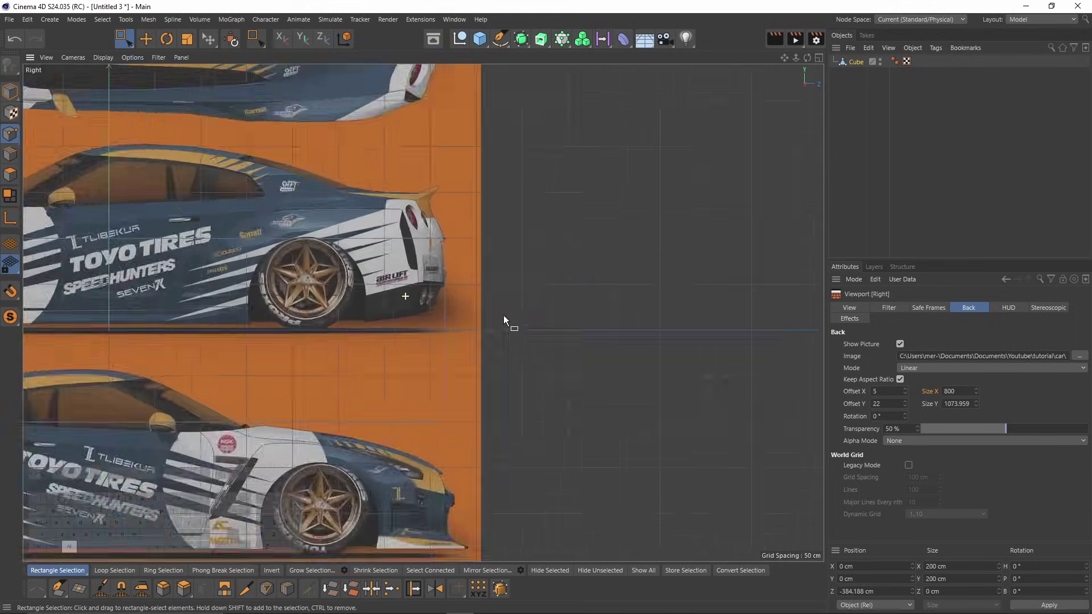
left_click_drag(401, 203, 510, 297)
scroll(568, 296, "down", 3)
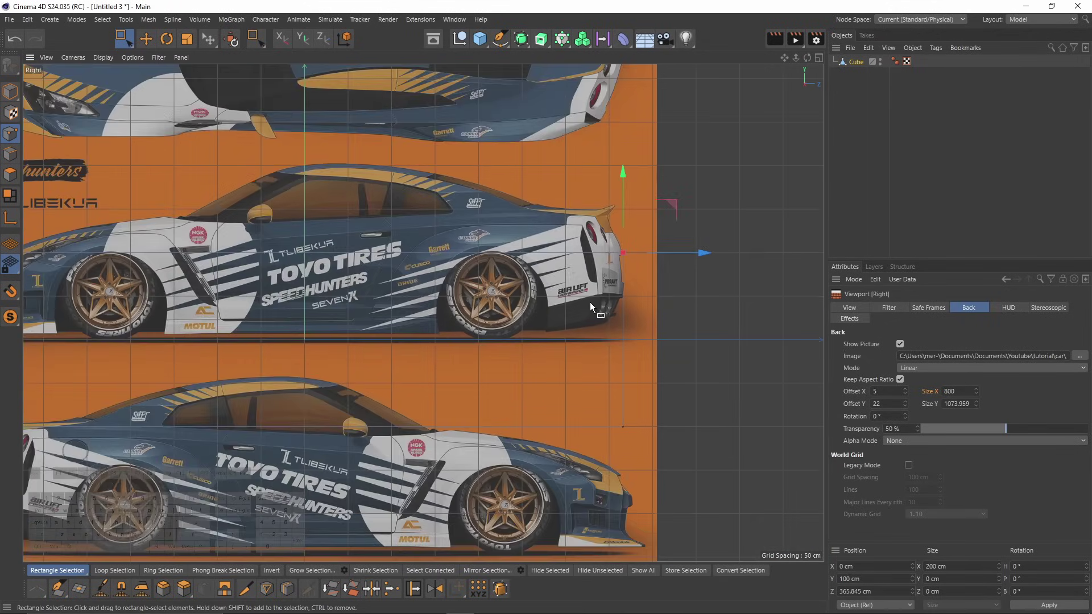
mouse_move(1070, 442)
left_mouse_down()
mouse_move(1089, 442)
mouse_move(1057, 440)
left_mouse_up()
right_click_drag(560, 292, 516, 313, "alt")
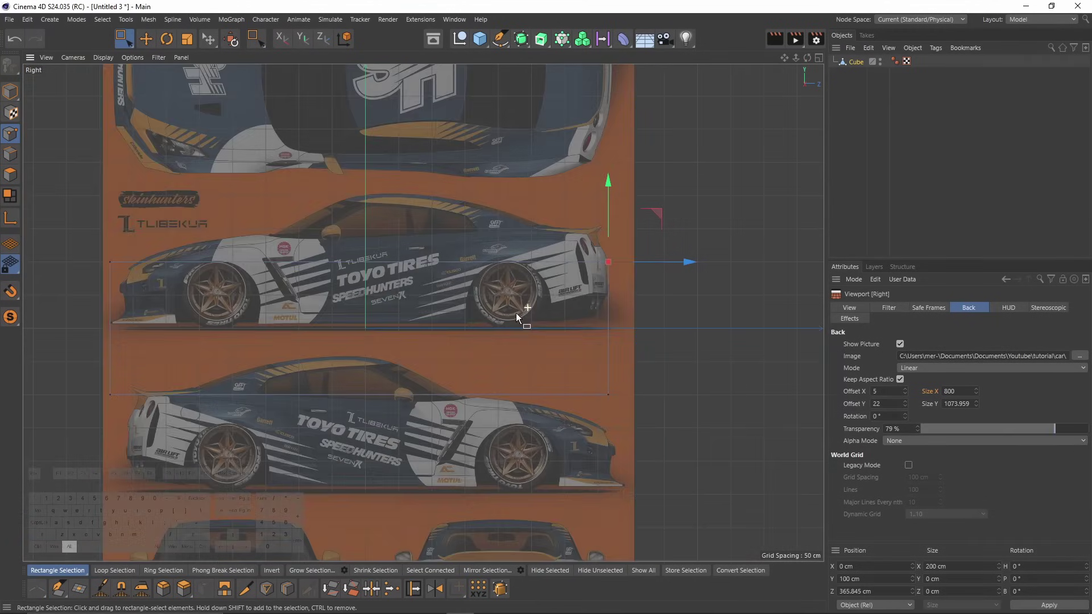
Raise the cube's lower points in the Front view to the ground line under the front-facing car, at about Y 0 cm.
middle_click(550, 351)
middle_click(588, 451)
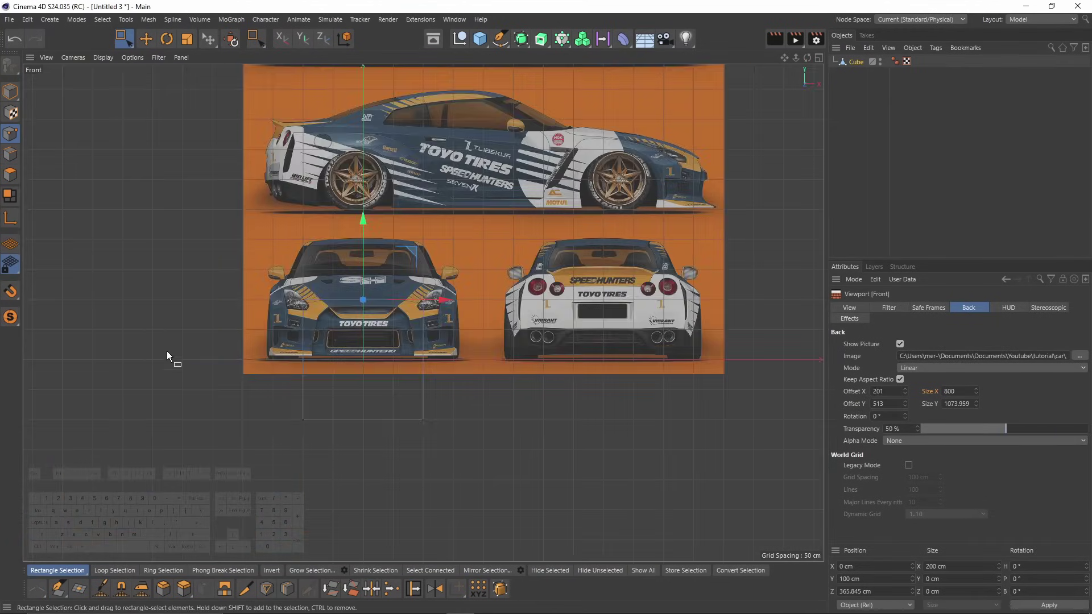
scroll(374, 411, "up", 4)
left_click_drag(355, 348, 353, 250)
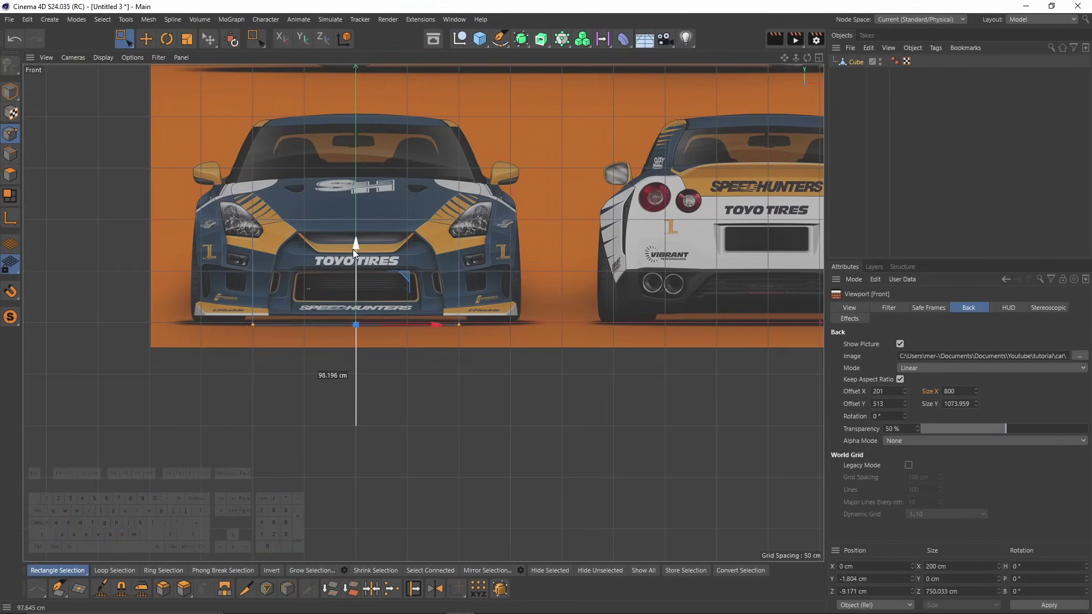
scroll(392, 315, "up", 5)
left_click_drag(262, 277, 262, 267)
middle_click_drag(440, 286, 411, 305, "alt")
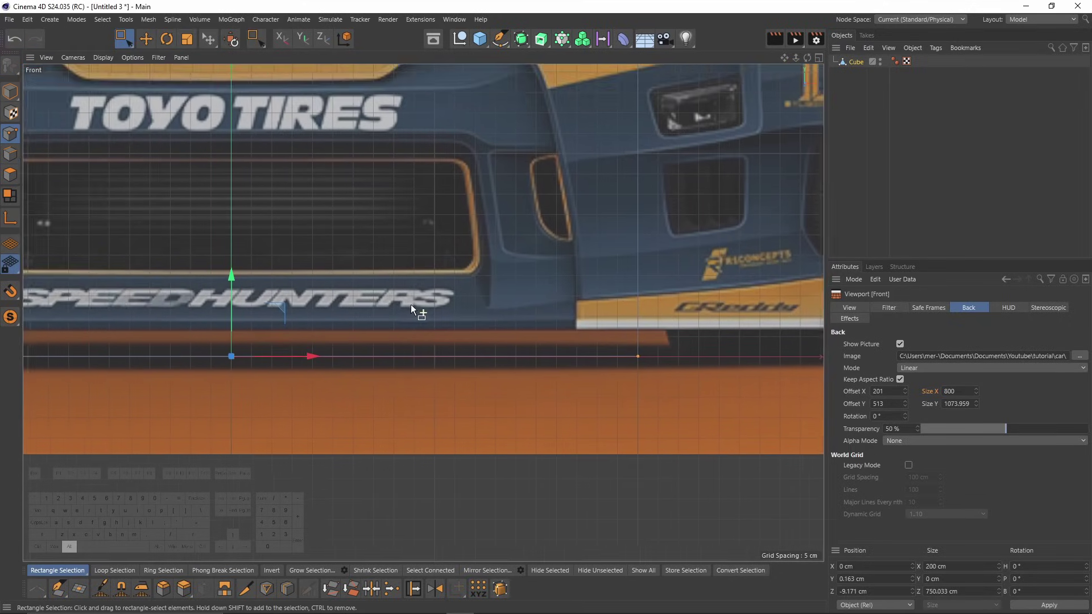
Raise the cube's upper points in the Front view to the top of the car's roof, at about Y 203 cm.
right_click_drag(411, 305, 350, 304, "alt")
middle_click_drag(350, 305, 424, 429, "alt")
left_click_drag(152, 227, 720, 363)
middle_click_drag(457, 228, 460, 316, "alt")
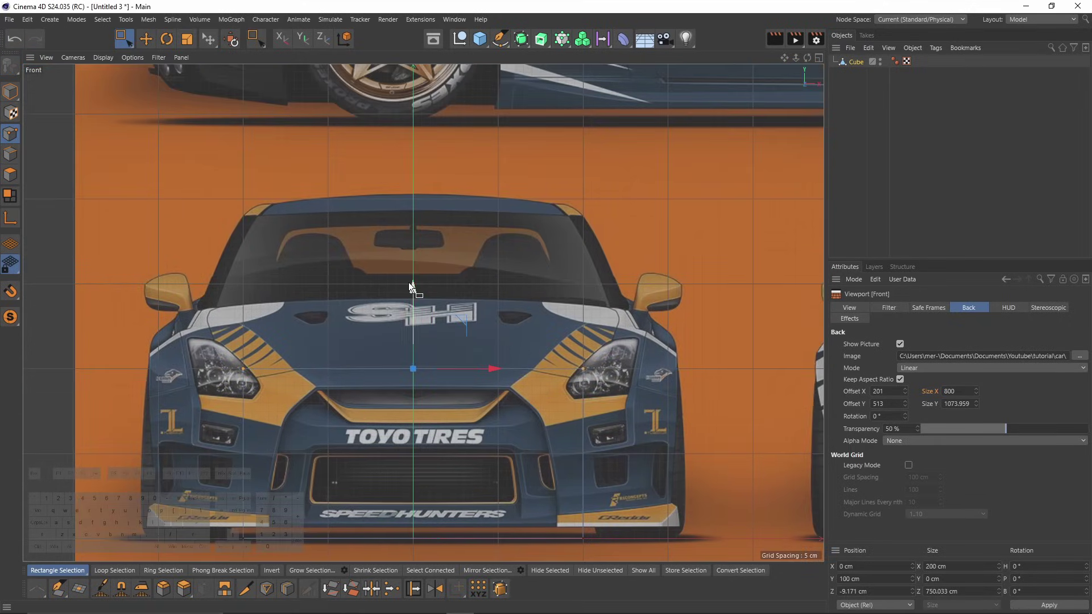
left_click_drag(411, 285, 425, 114)
scroll(422, 165, "up", 4)
left_click_drag(398, 187, 394, 176)
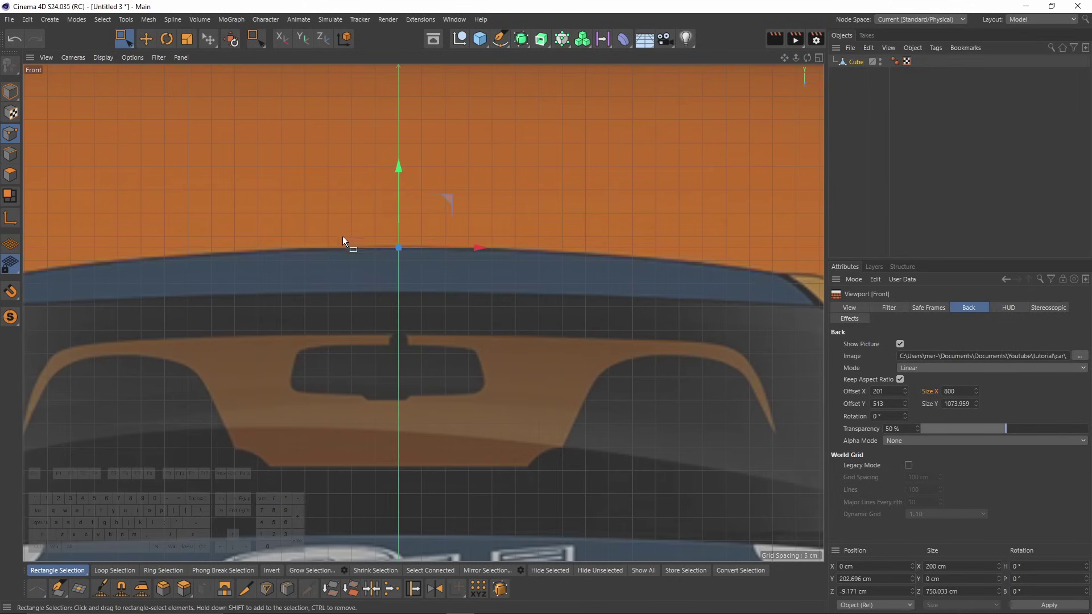
Examine in the Right view how the cube's outline fits the side-view car's roof, ground line, nose and tail.
middle_click(333, 247)
middle_click(241, 339)
right_click_drag(333, 273, 368, 263, "alt")
middle_click_drag(413, 185, 449, 182, "alt")
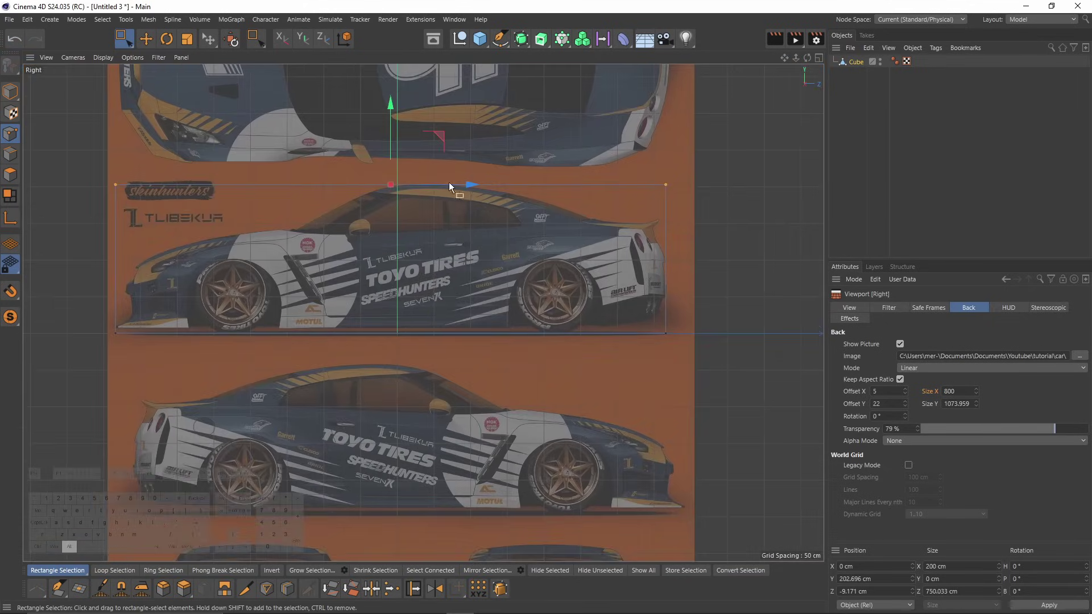
right_click_drag(449, 182, 474, 227, "alt")
right_click_drag(280, 310, 335, 299, "alt")
middle_click_drag(296, 293, 160, 508, "alt")
right_click_drag(595, 185, 460, 286, "alt")
Delete the alignment cube and save the project as model3.c4d.
middle_click(461, 286)
middle_click(376, 213)
left_click_drag(464, 263, 512, 280, "alt")
left_click(858, 66)
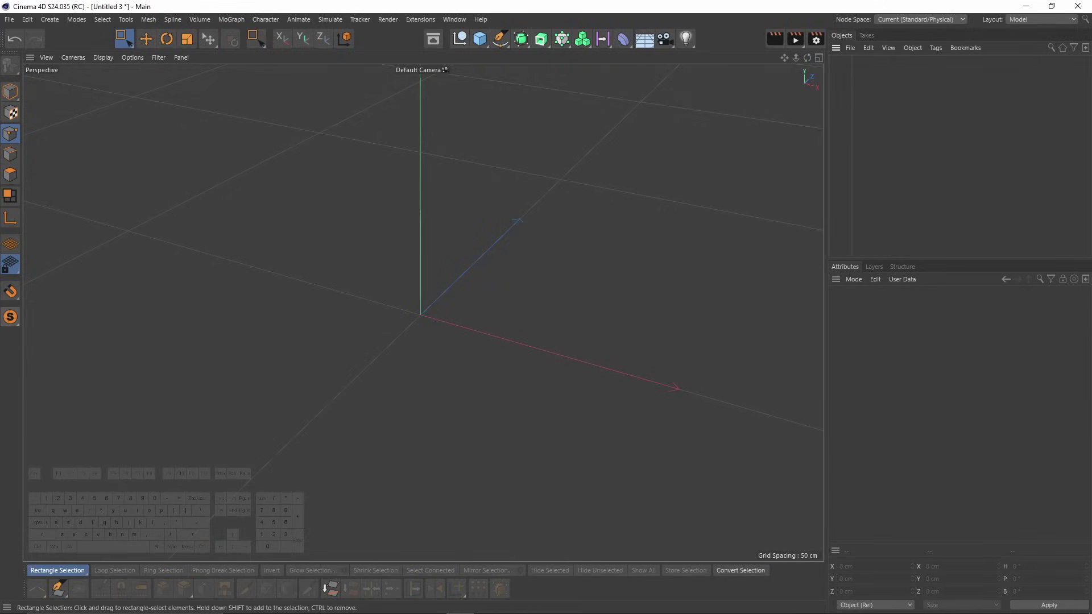
Review the aligned blueprint in the Top view and the four-view layout, finishing in the Perspective view.
middle_click(523, 328)
middle_click(568, 223)
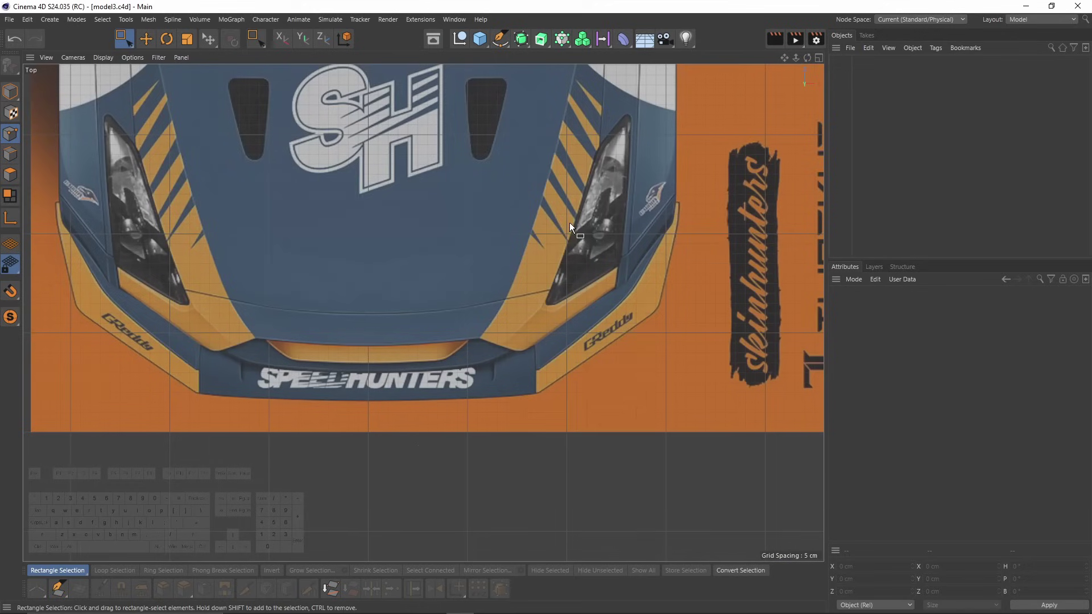
right_click_drag(569, 223, 529, 249, "alt")
middle_click_drag(552, 210, 517, 336, "alt")
right_click_drag(518, 278, 487, 292, "alt")
middle_click_drag(486, 292, 463, 382, "alt")
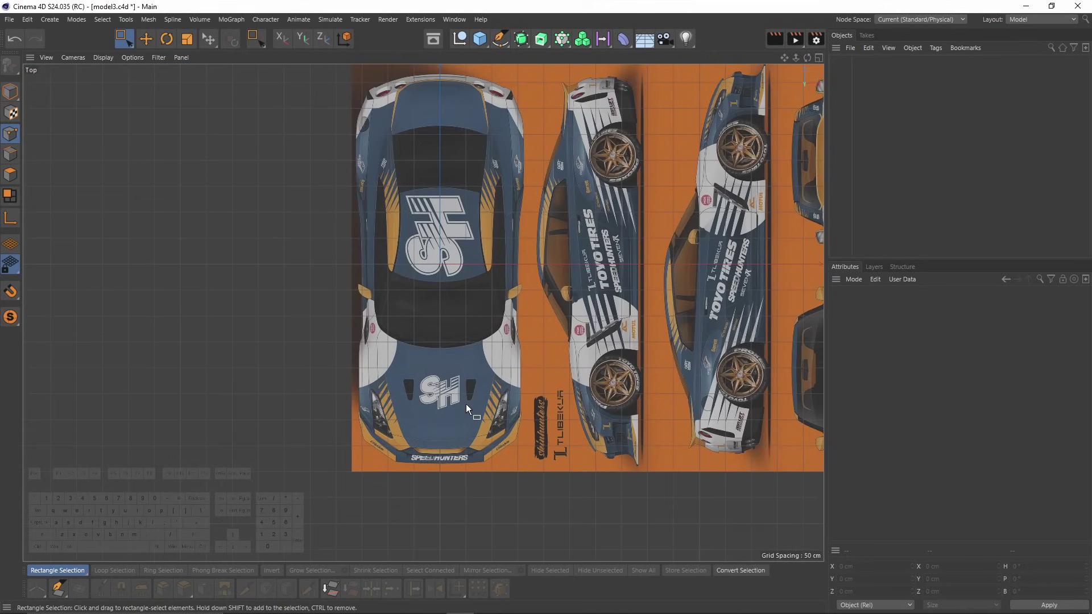
middle_click(478, 412)
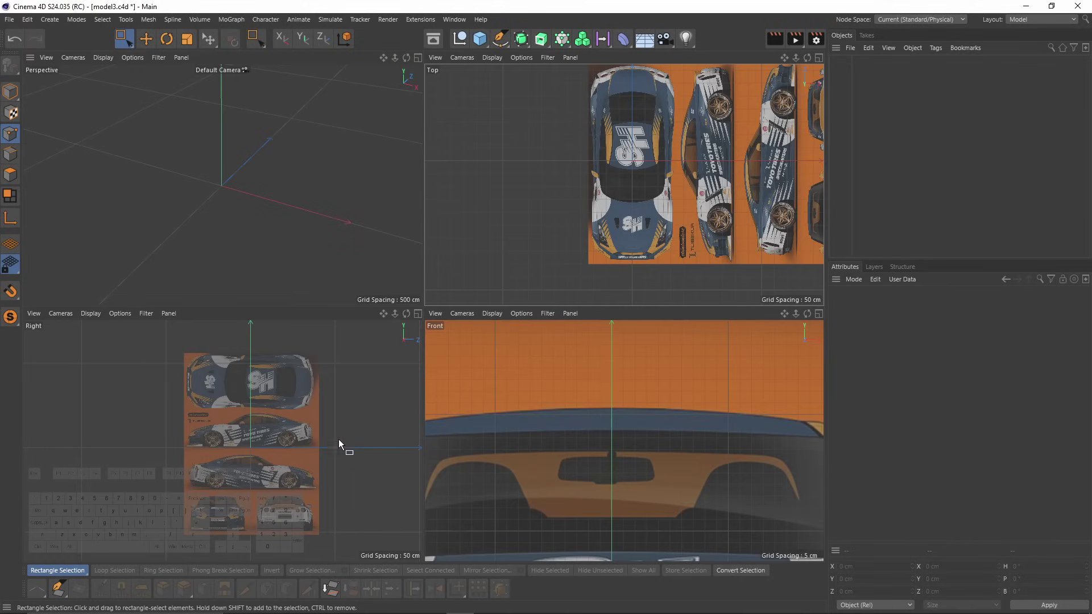
middle_click(622, 227)
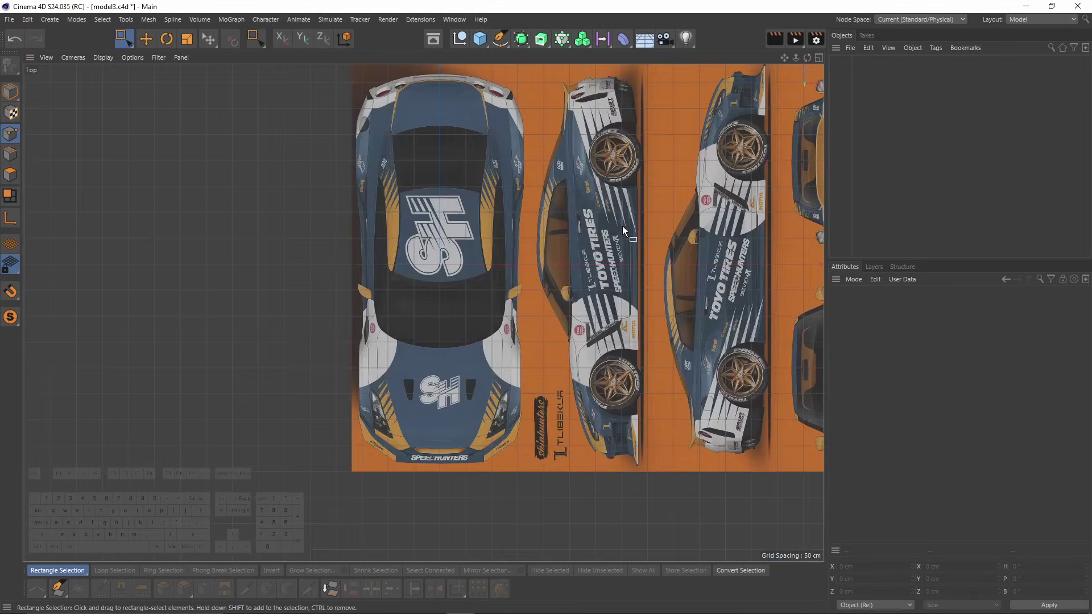
middle_click(421, 343)
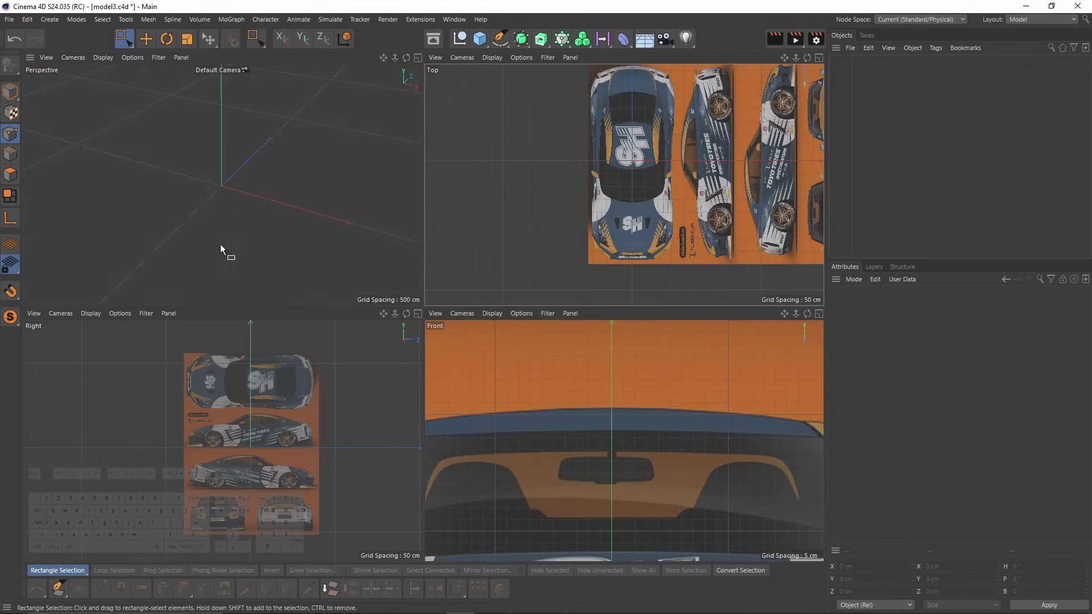
middle_click(321, 245)
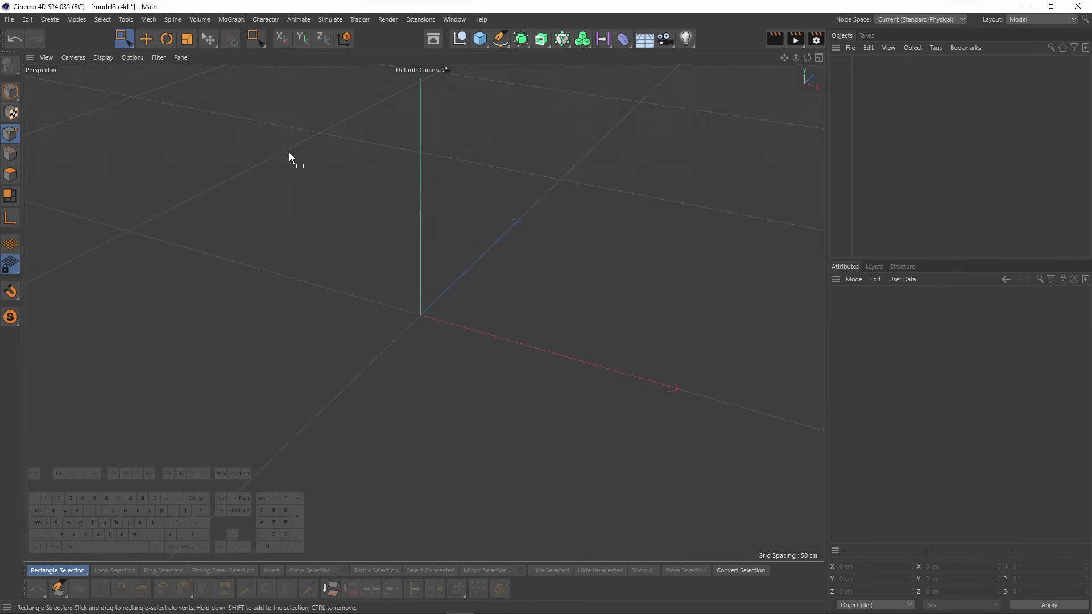
Examine the car's front end on the blueprint in the Top, Right and Front views.
middle_click(436, 263)
middle_click(578, 233)
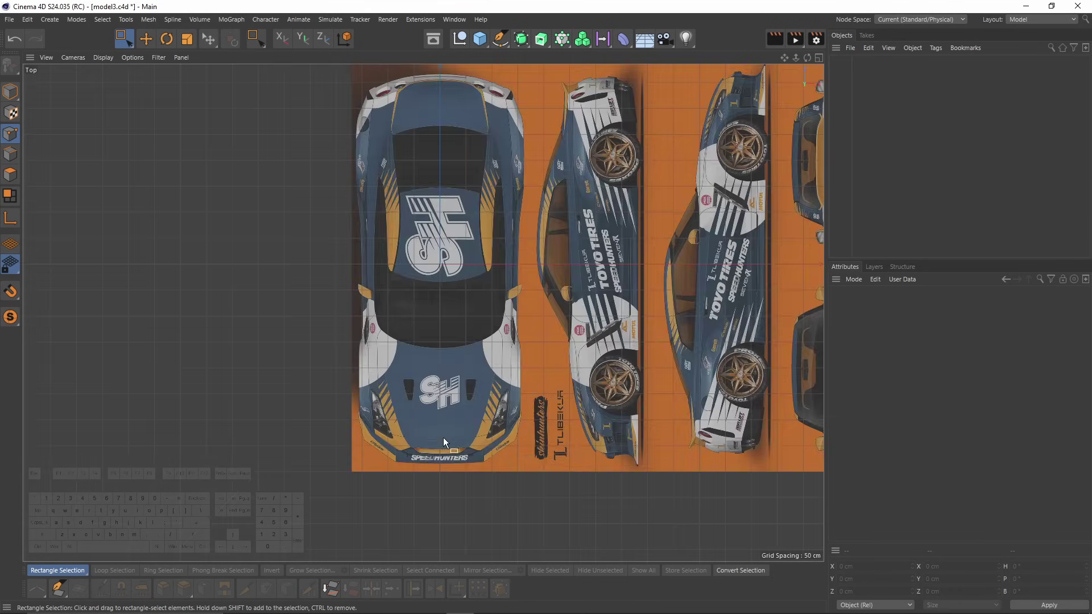
scroll(489, 450, "up", 5)
middle_click(470, 444)
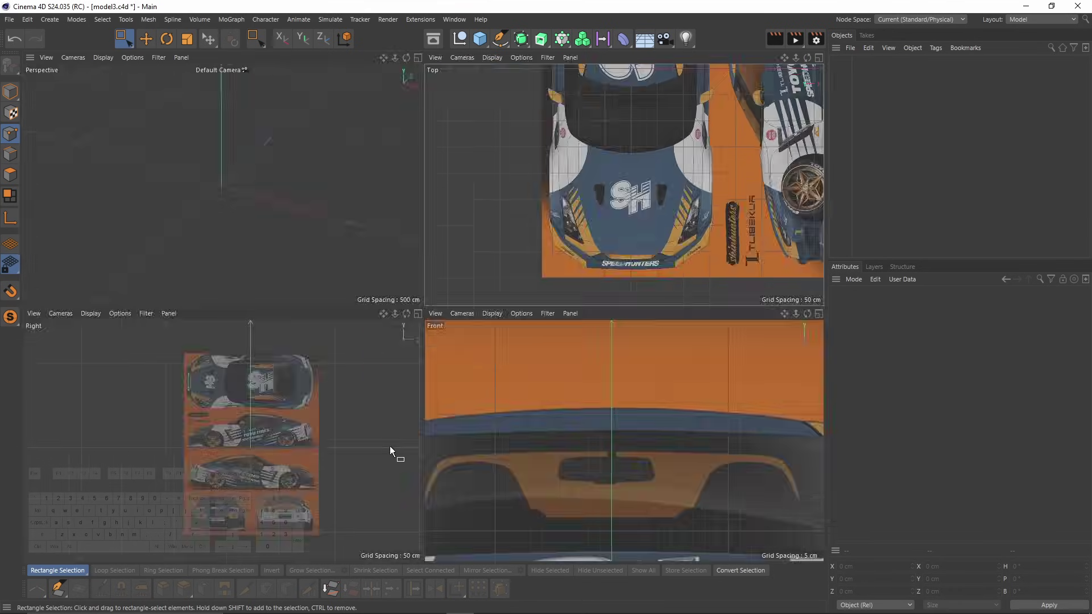
middle_click(292, 443)
scroll(394, 421, "up", 3)
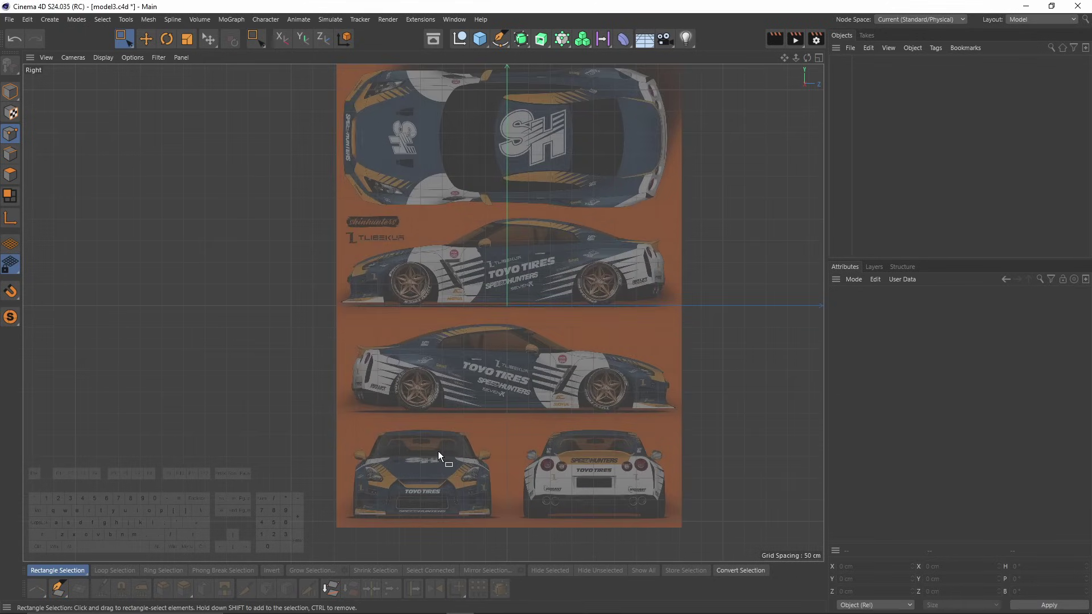
scroll(381, 270, "up", 8)
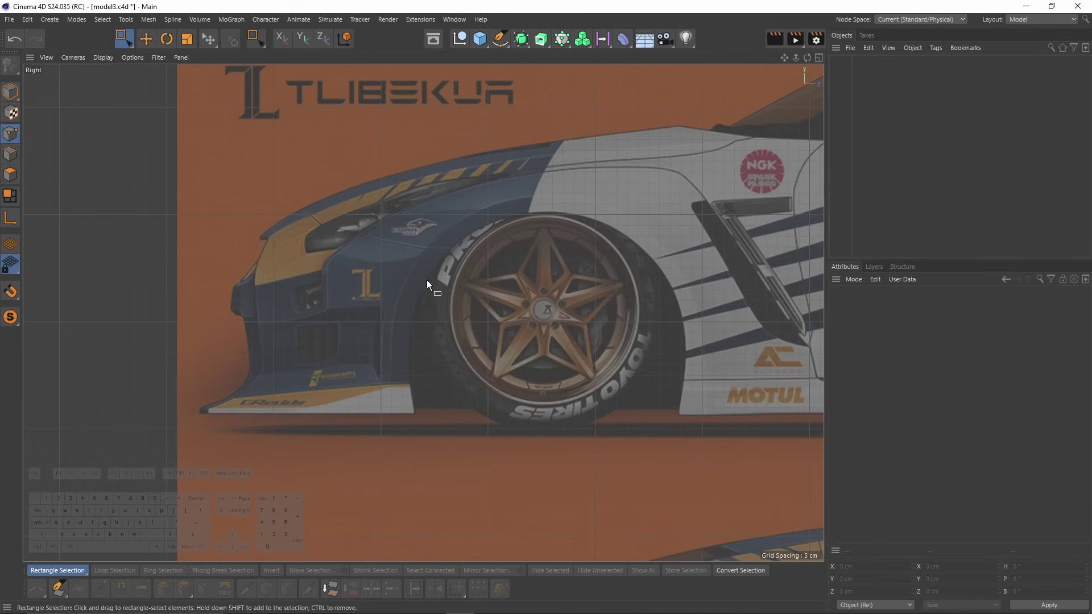
scroll(343, 353, "down", 6)
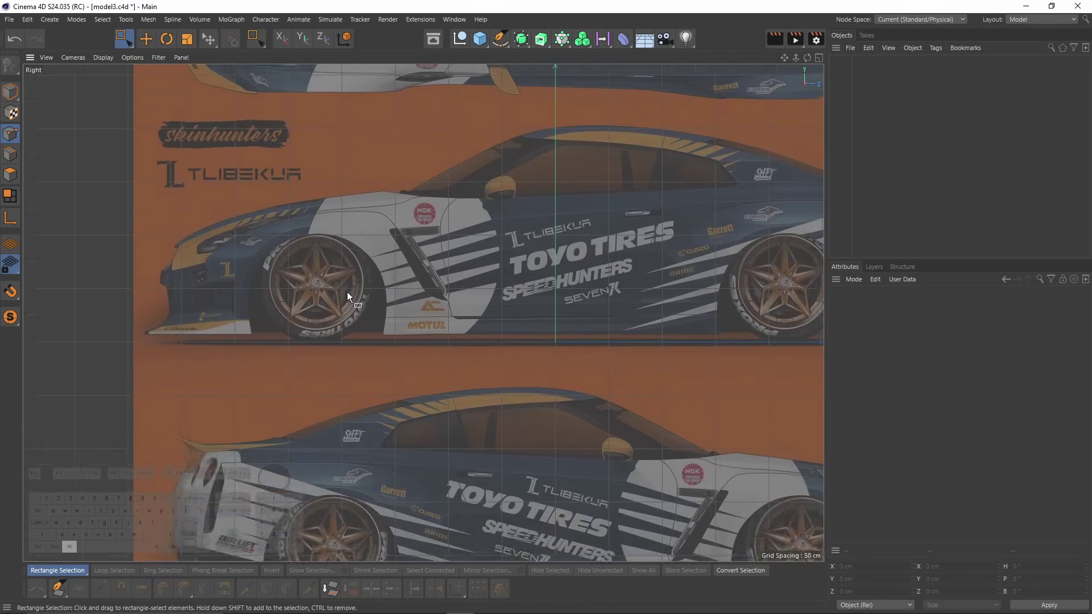
middle_click(576, 416)
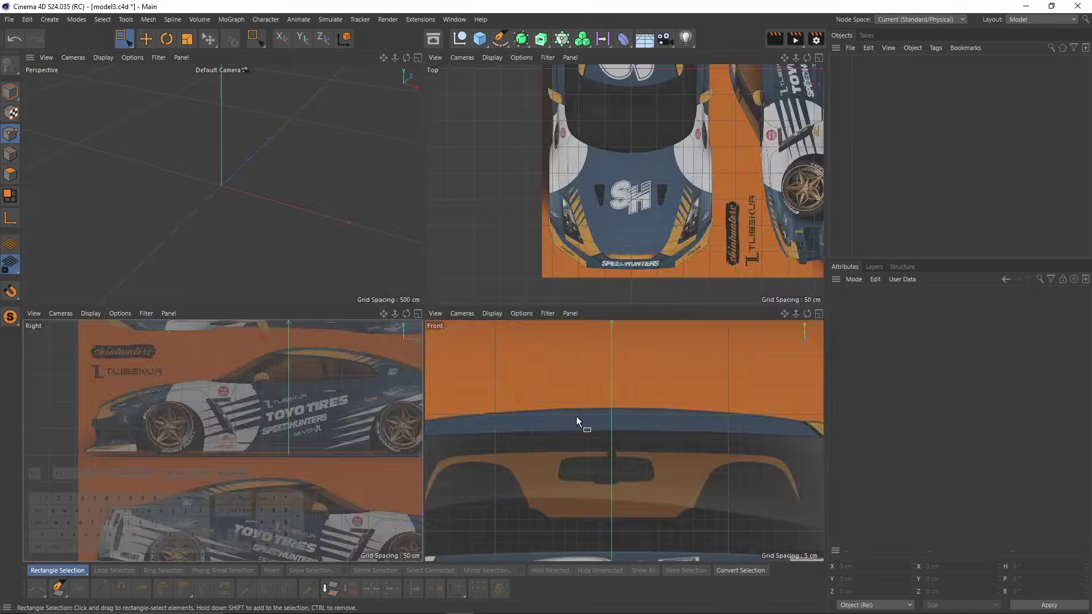
middle_click(575, 416)
scroll(437, 381, "down", 5)
scroll(440, 301, "up", 3)
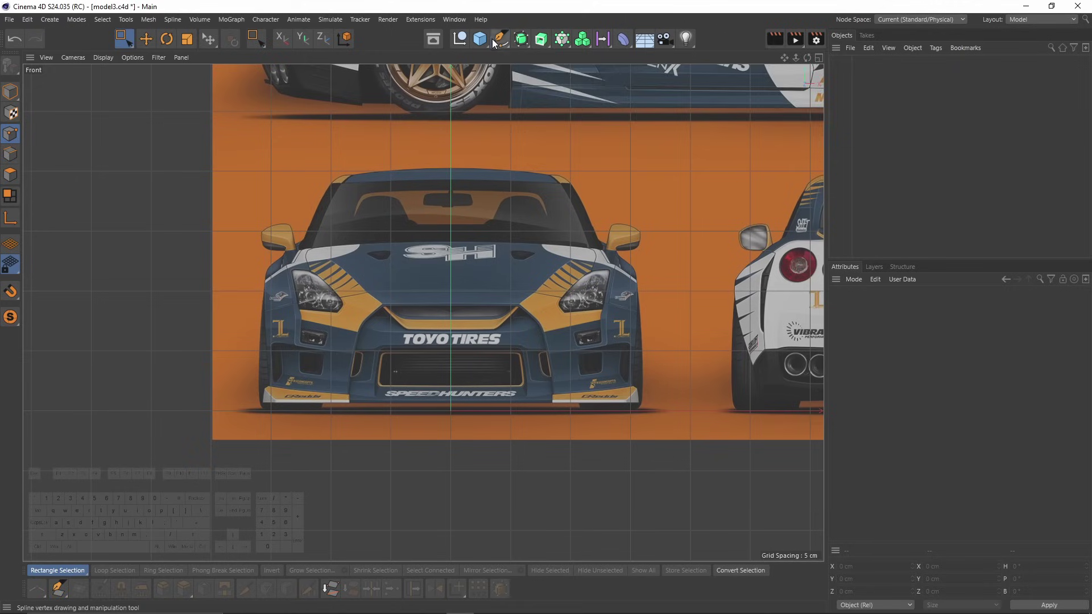
Draw a Linear spline in the Front view from the hood edge's centre around the grille's outer corner and down to the bumper's lower edge.
left_click_drag(494, 40, 547, 59)
scroll(487, 322, "up", 2)
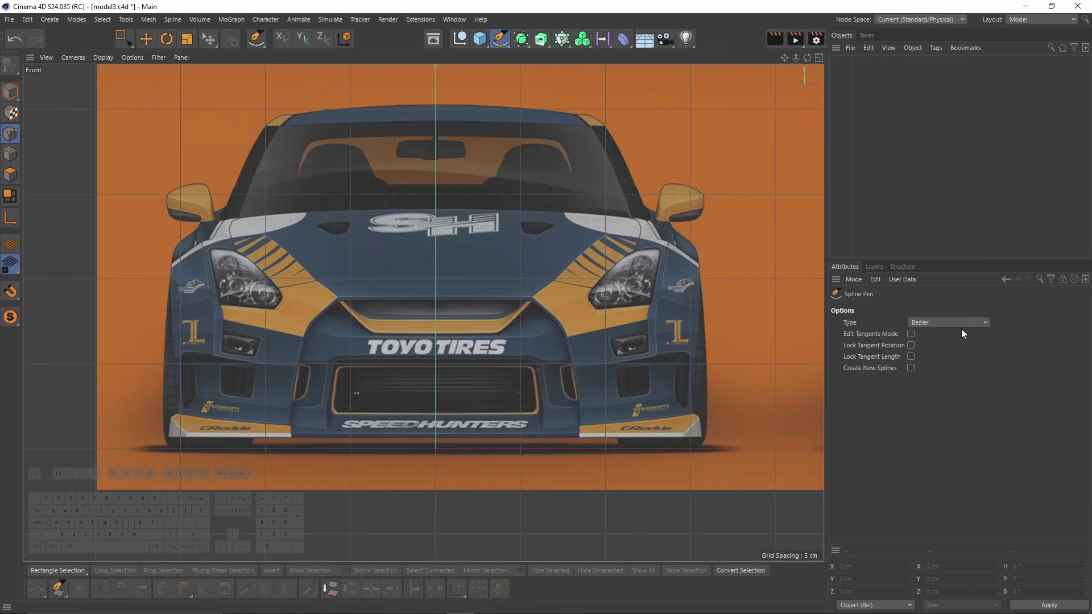
left_click(956, 323)
left_click(942, 336)
scroll(517, 300, "up", 4)
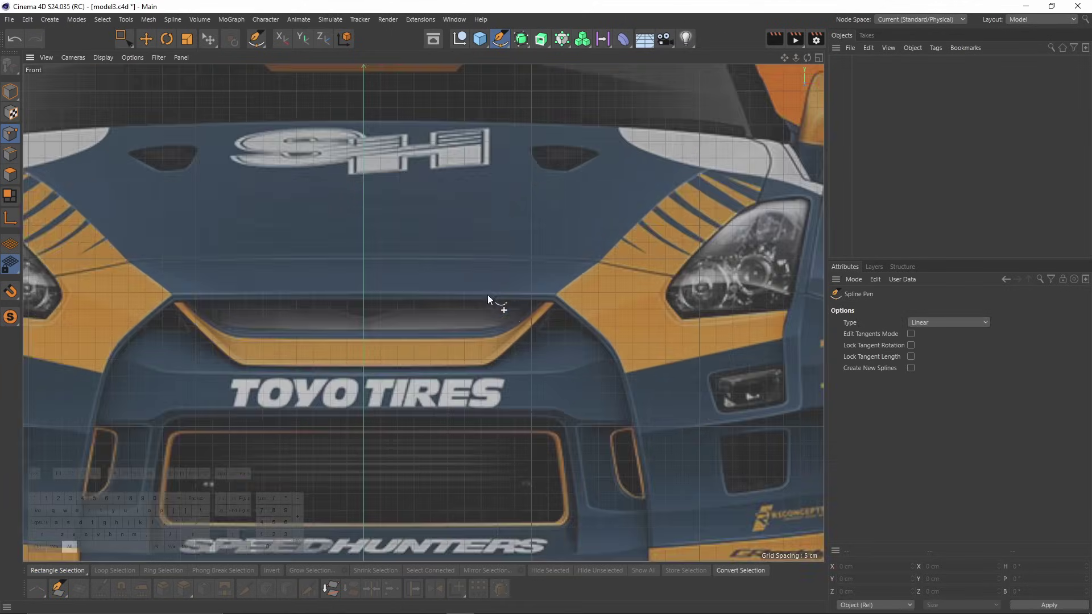
middle_click_drag(486, 295, 288, 192, "alt")
left_click(241, 204)
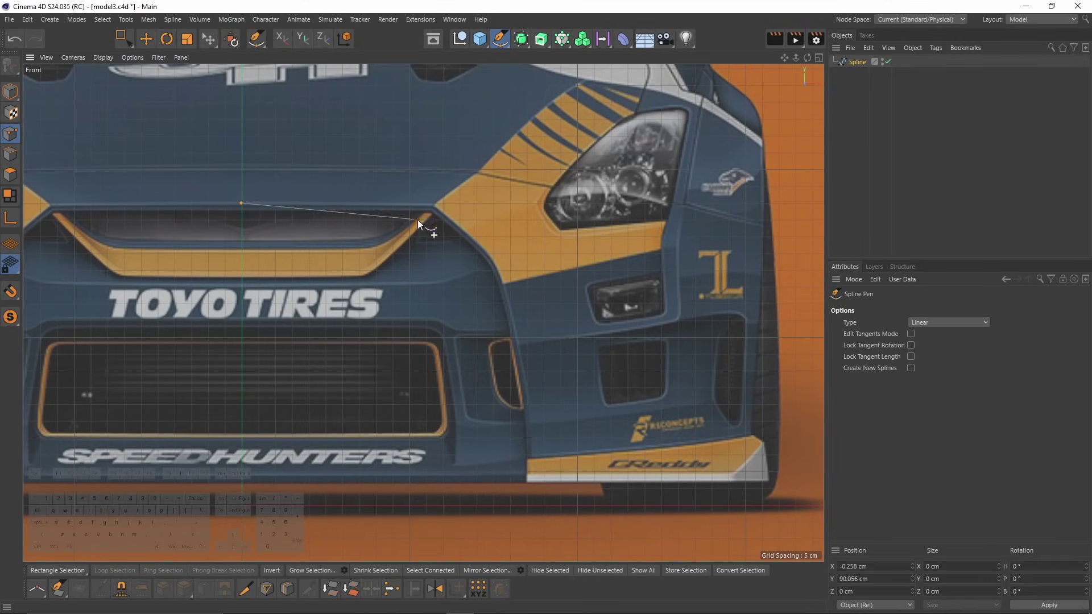
left_click(433, 206)
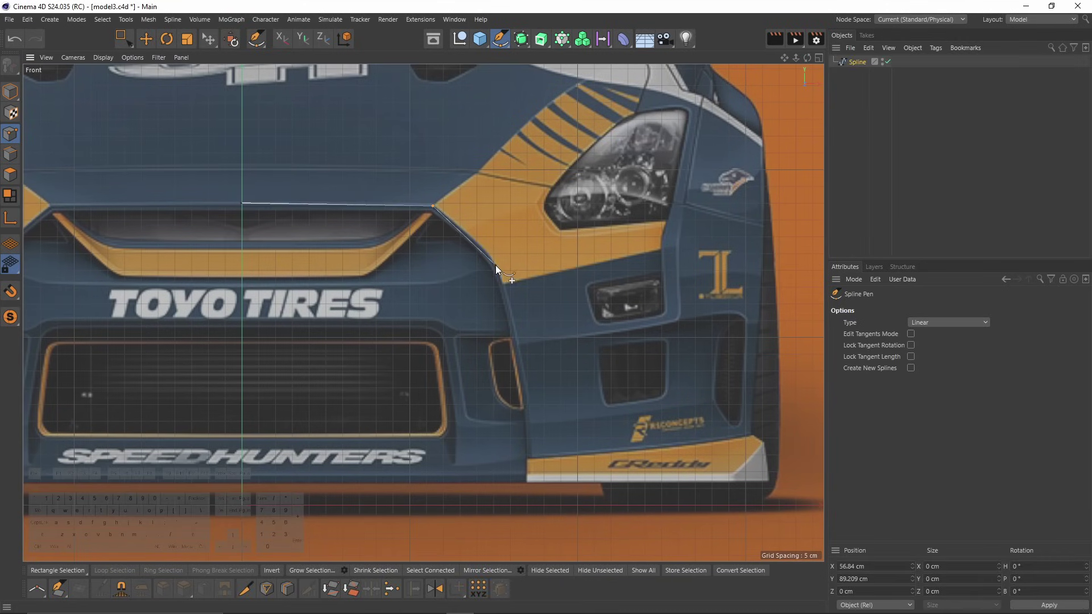
left_click(495, 264)
left_click(517, 341)
left_click(532, 419)
left_click(532, 456)
left_click(532, 482)
Adjust the spline's lower points in the Front view to follow the bumper's side seam, with the lowest at about X 86 cm.
key("space")
scroll(538, 466, "up", 3)
left_click(528, 449, "shift")
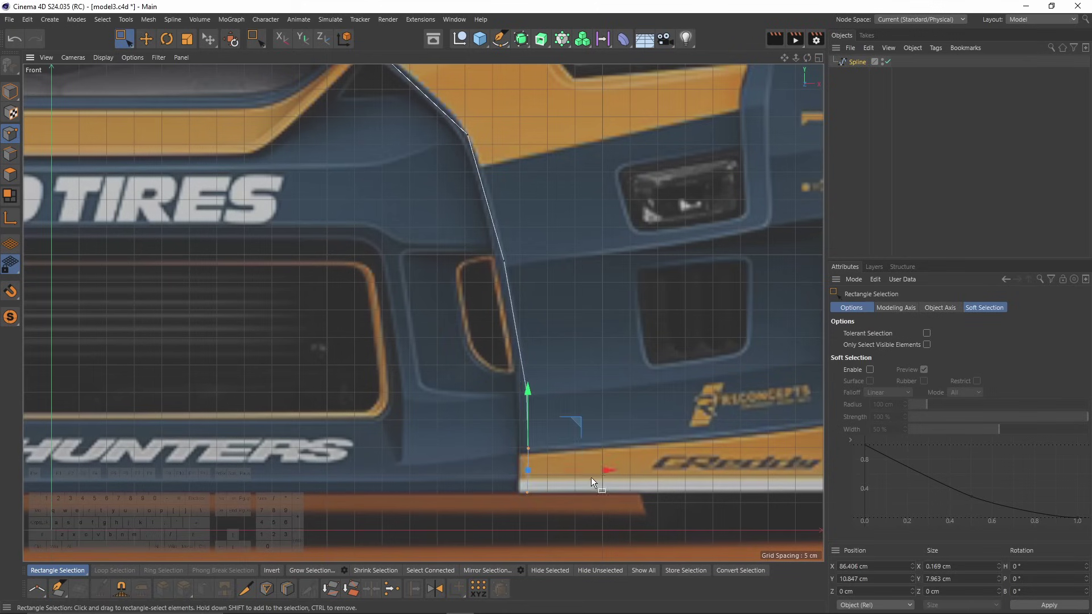
left_click_drag(591, 472, 584, 472)
left_click(526, 390)
left_click_drag(575, 391, 568, 391)
left_click(503, 260)
left_click_drag(557, 209, 562, 214)
left_click_drag(489, 358, 560, 512)
left_click_drag(600, 441, 605, 441)
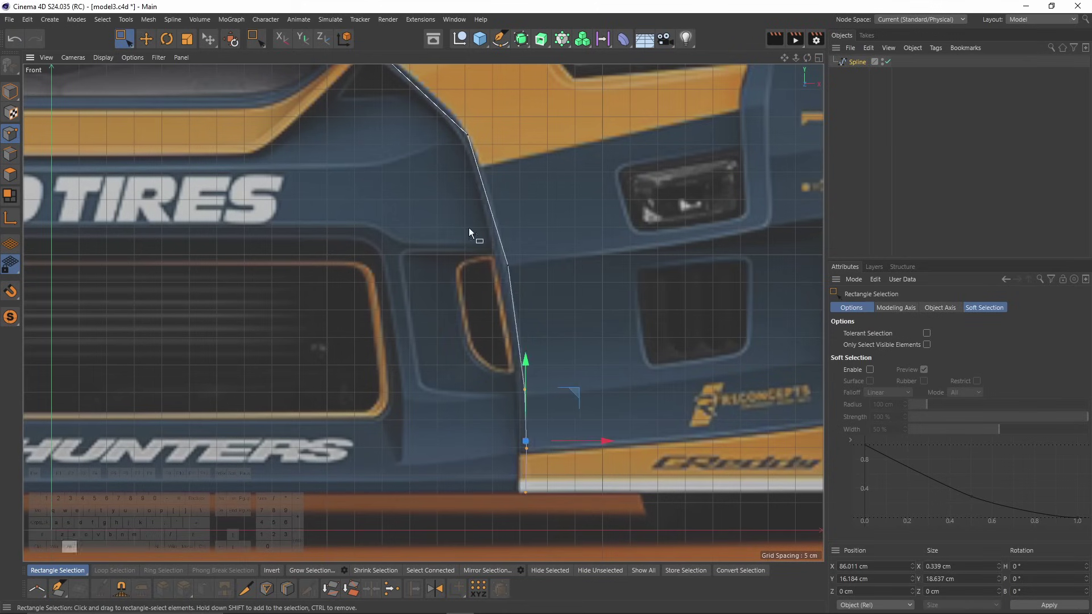
Move all the spline's points in the Top view forward to the hood's front edge, at about Z -352 cm.
middle_click_drag(442, 145, 532, 309, "alt")
scroll(532, 309, "down", 5)
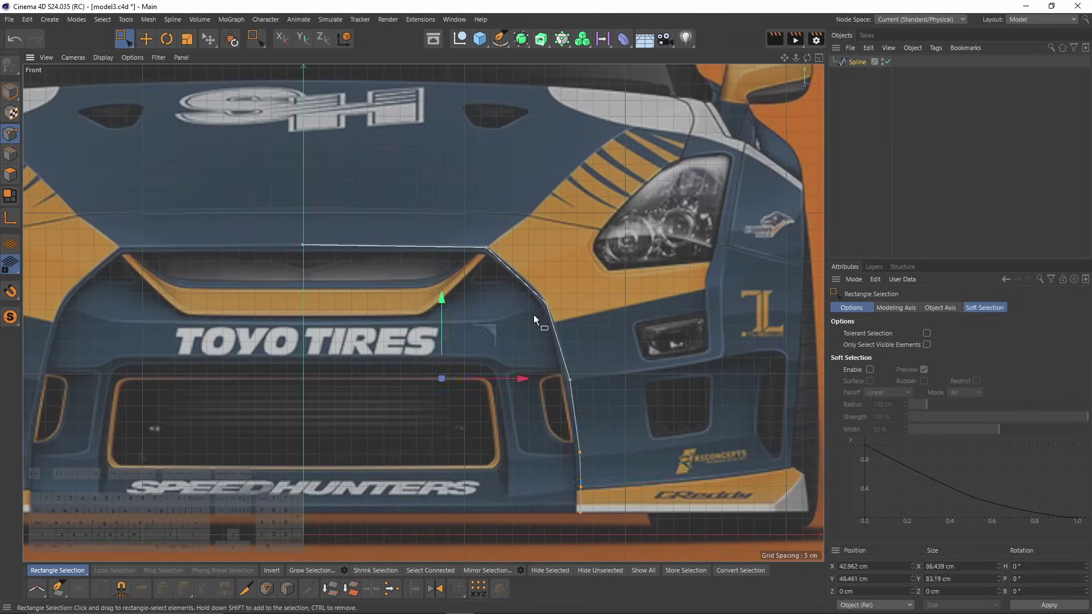
key("F1")
key("F2")
scroll(515, 114, "down", 2)
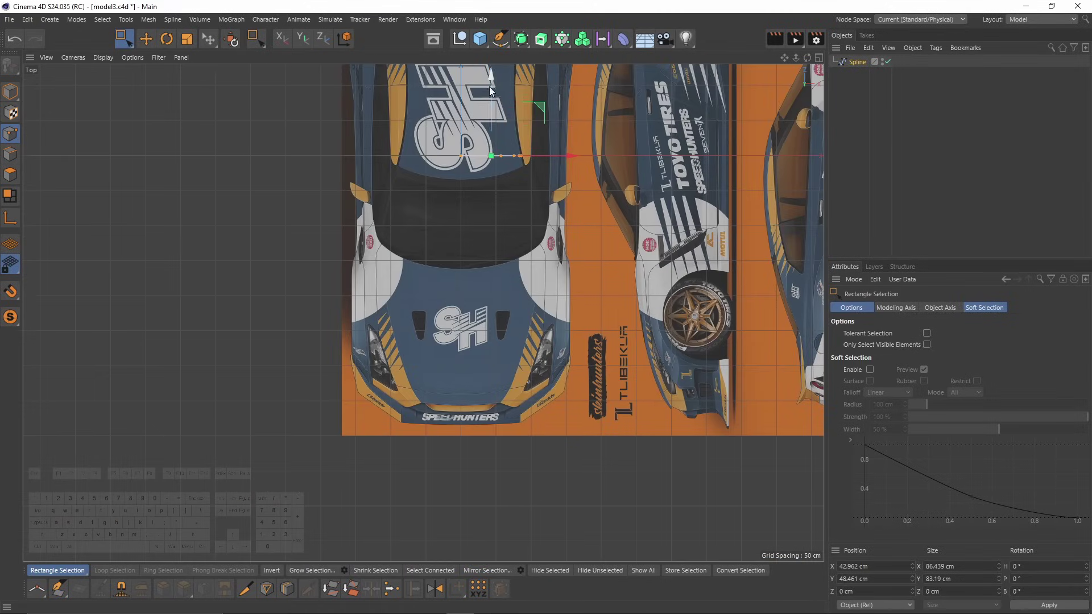
left_click_drag(515, 113, 468, 247)
scroll(494, 231, "up", 6)
Move the spline's centre point to about Z -355.6 cm and the points beyond the grille corner to about Z -358.6 cm.
left_click_drag(313, 291, 364, 340)
left_click_drag(348, 247, 350, 256)
left_click_drag(566, 309, 586, 337)
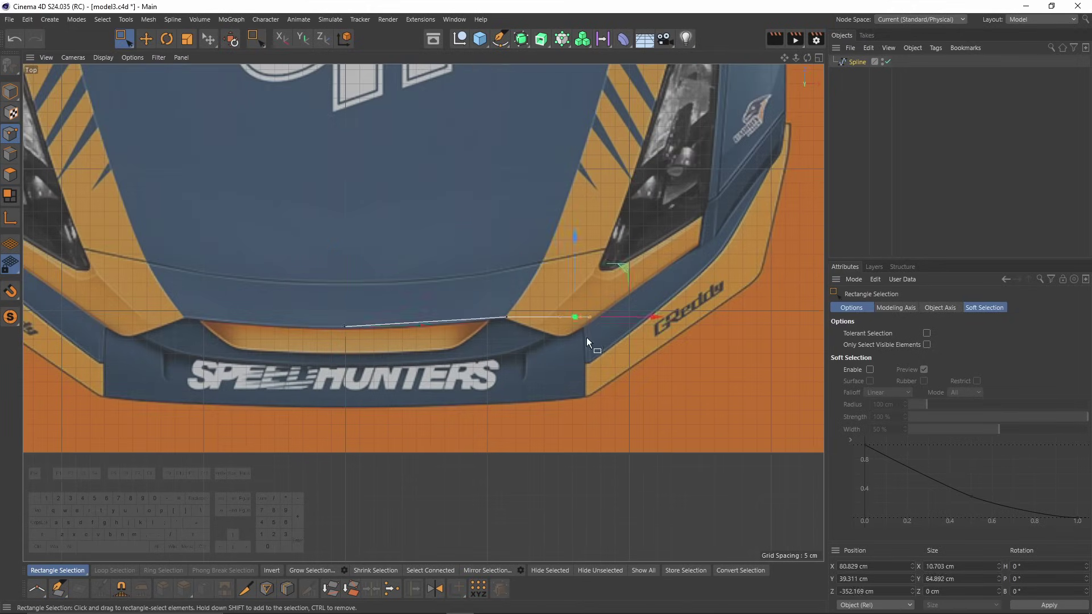
scroll(569, 319, "up", 2)
left_click_drag(575, 239, 577, 264)
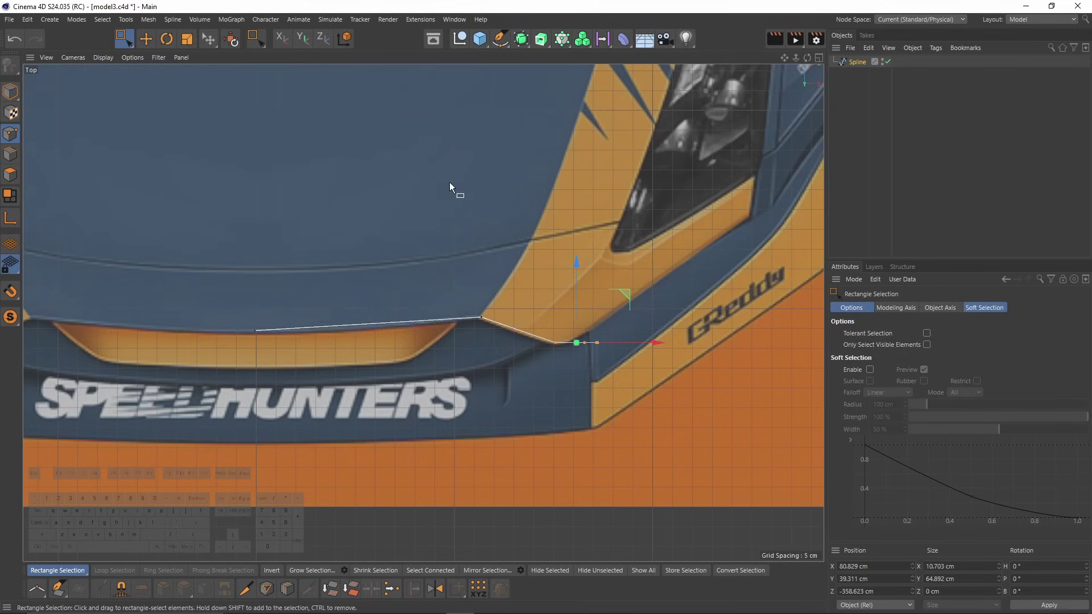
Shift the spline's lower points in the Right view to follow the bumper profile, placing the lowest at about Y 9 cm, Z -380 cm.
middle_click(469, 347)
middle_click(270, 428)
scroll(213, 305, "up", 6)
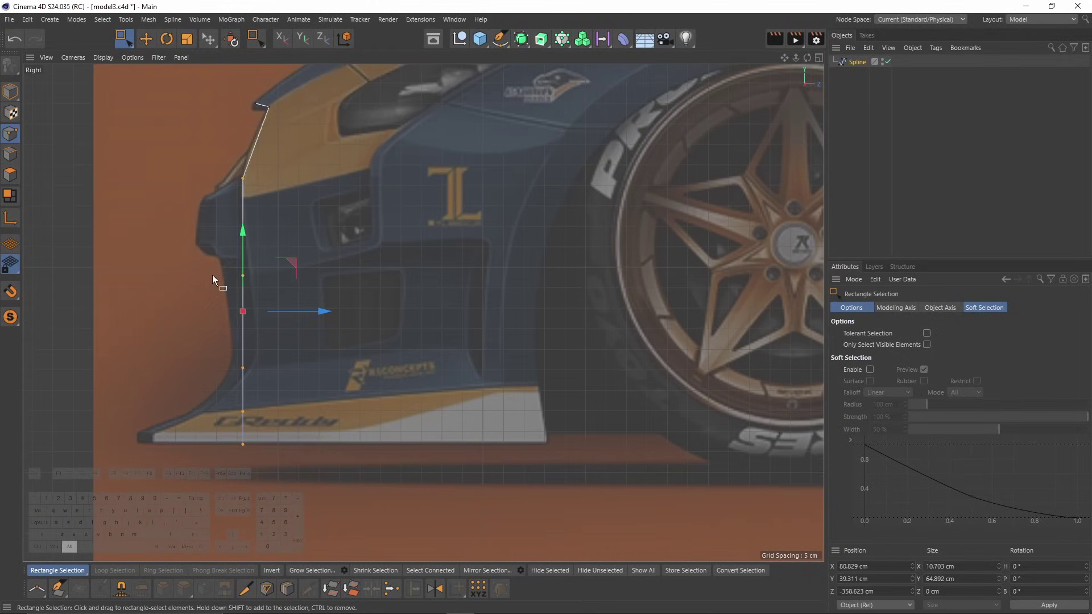
left_click_drag(212, 275, 297, 288)
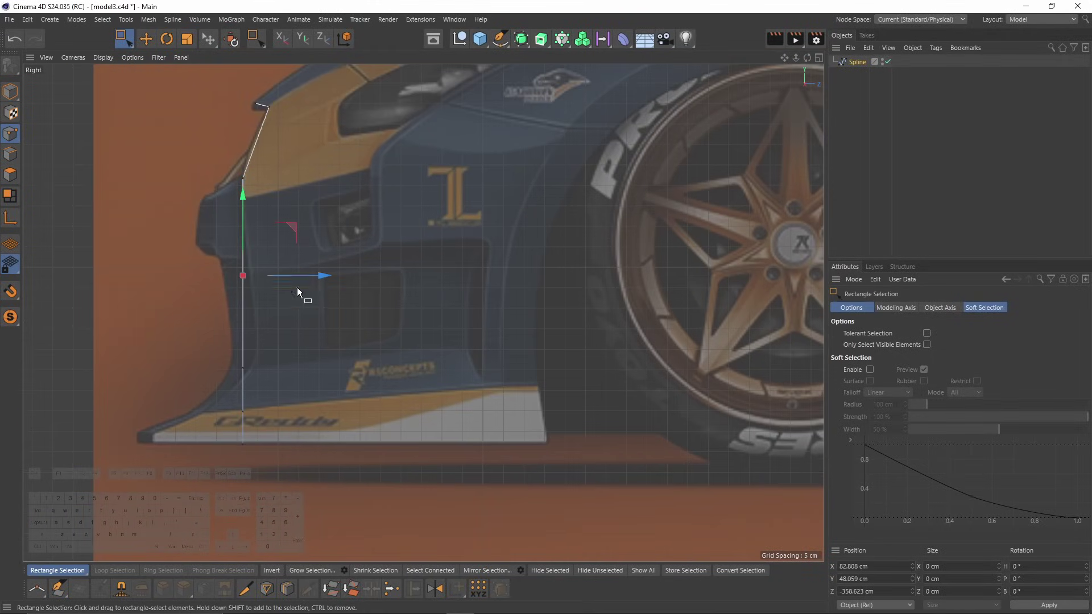
left_click_drag(197, 341, 280, 383)
left_click_drag(257, 458, 204, 439)
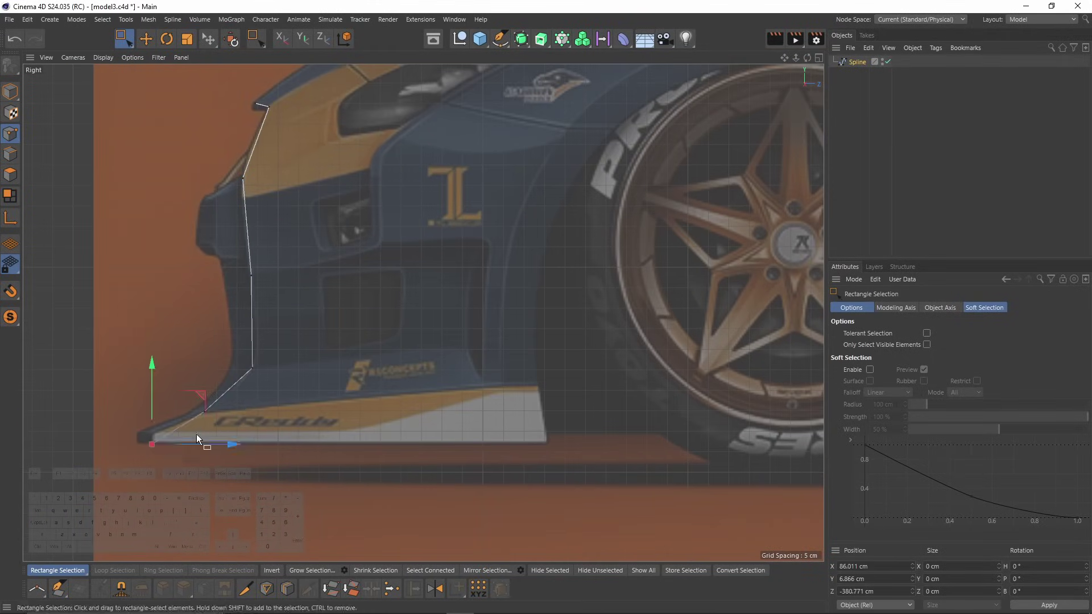
middle_click(196, 435)
middle_click(596, 457)
middle_click(619, 239)
middle_click(661, 418)
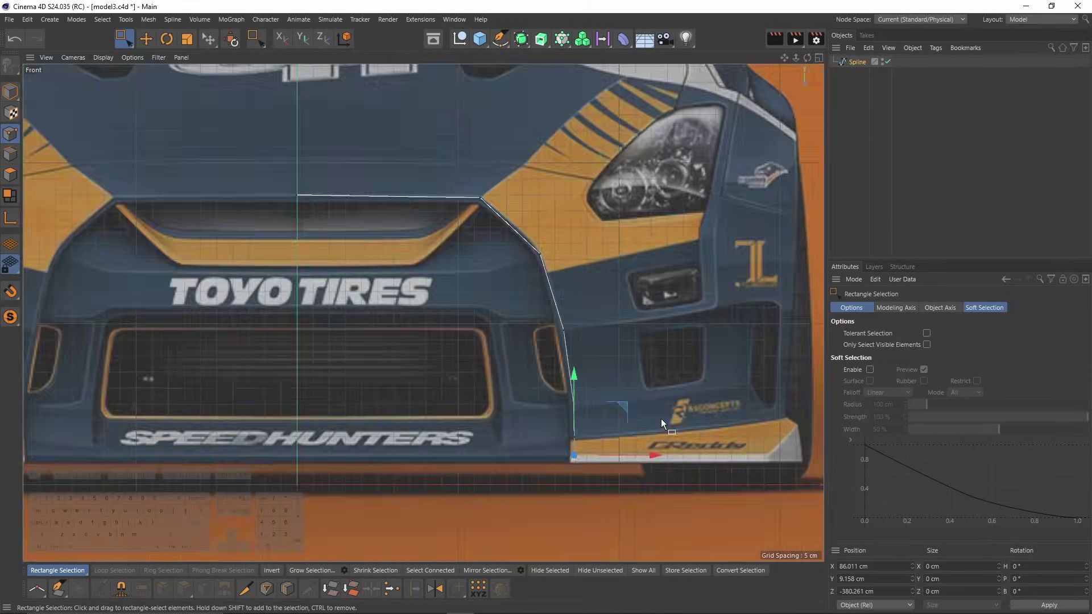
Switch the coordinates to World and set the spline's centre point to X 0 cm.
middle_click(661, 418)
middle_click(410, 290)
scroll(334, 237, "up", 5)
left_click_drag(302, 226, 347, 254)
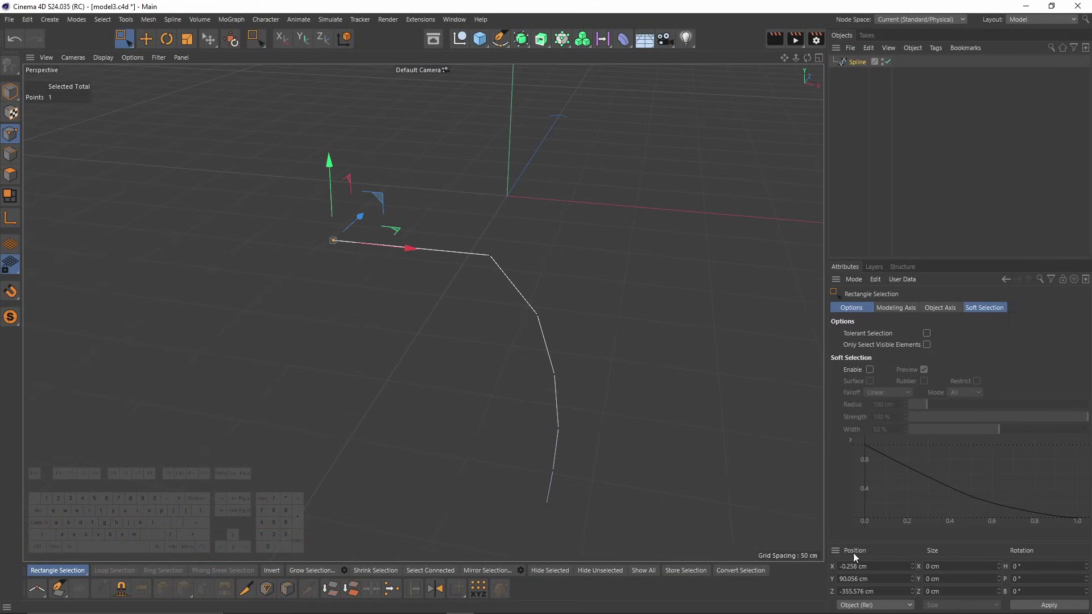
left_click(864, 604)
left_click(865, 595)
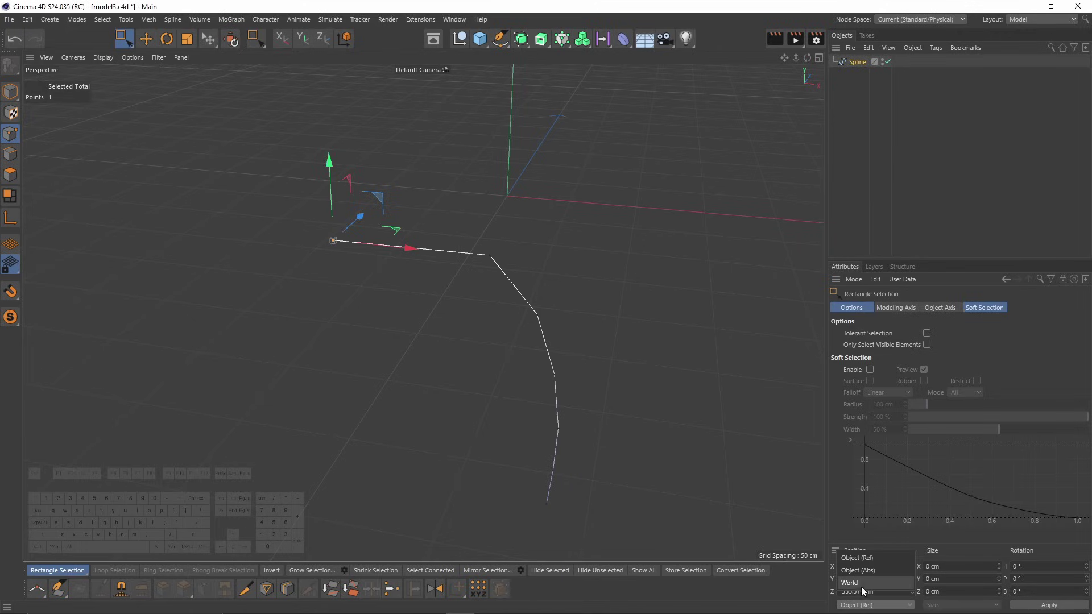
left_click(865, 566)
left_click(879, 217)
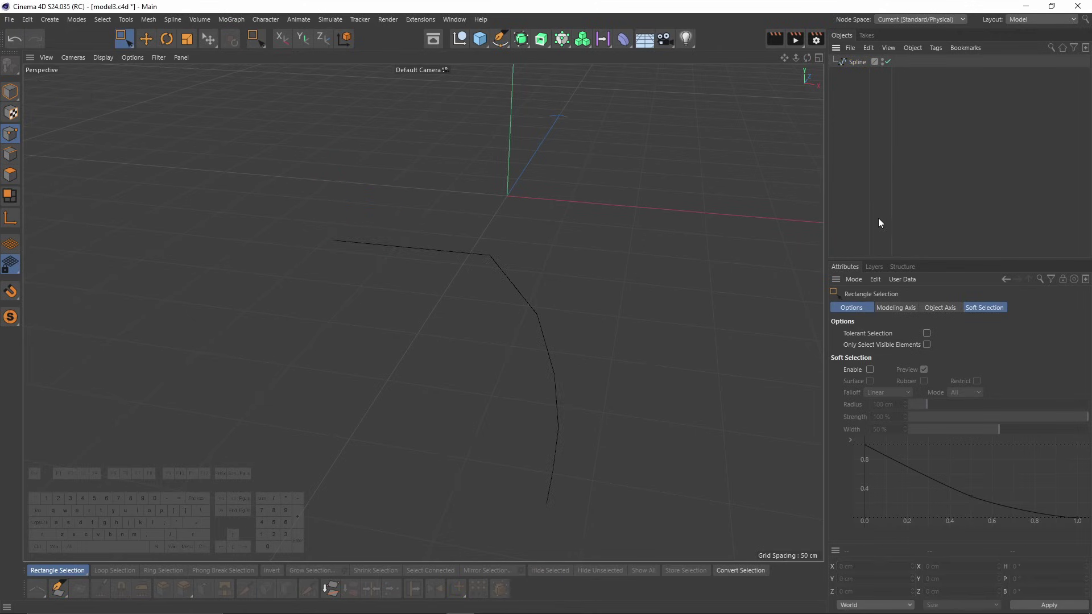
Group the spline under a new Null and make that Null the child of a new Symmetry object.
left_click(466, 42)
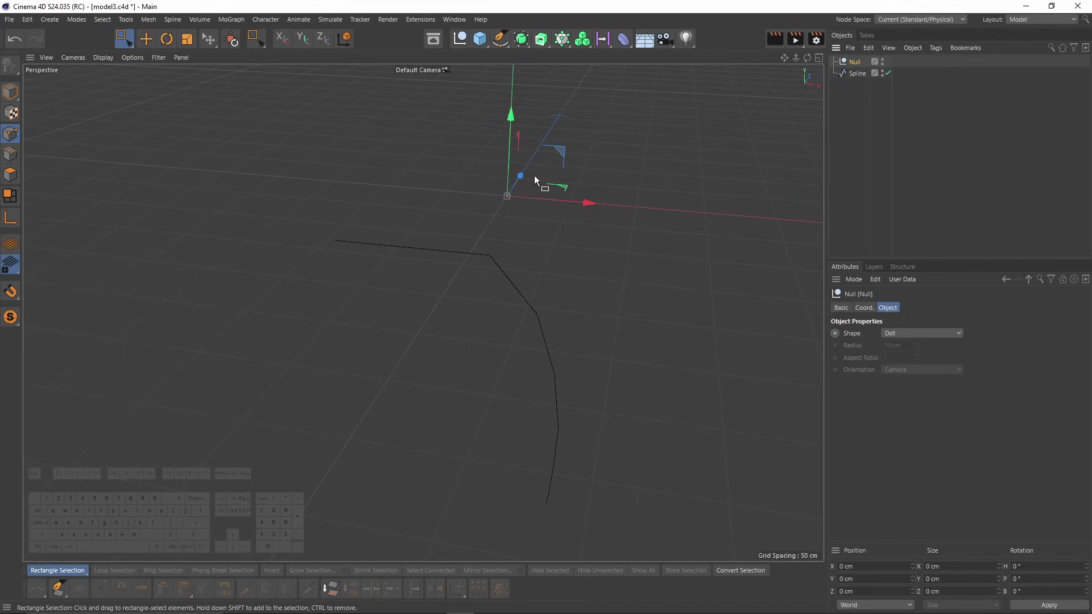
left_click_drag(855, 62, 856, 65)
left_click(855, 61)
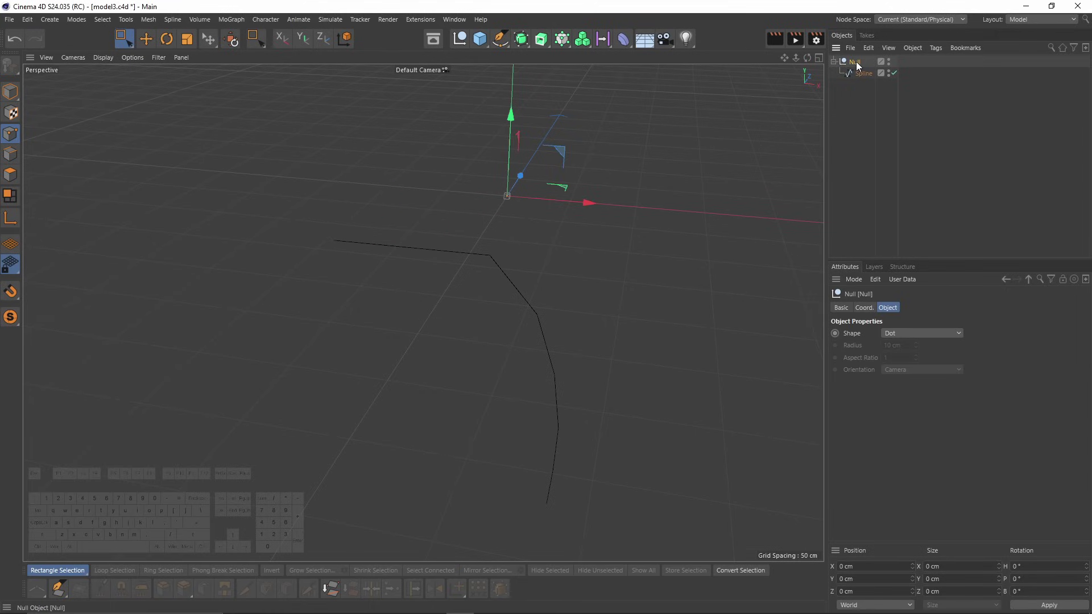
left_click(521, 39)
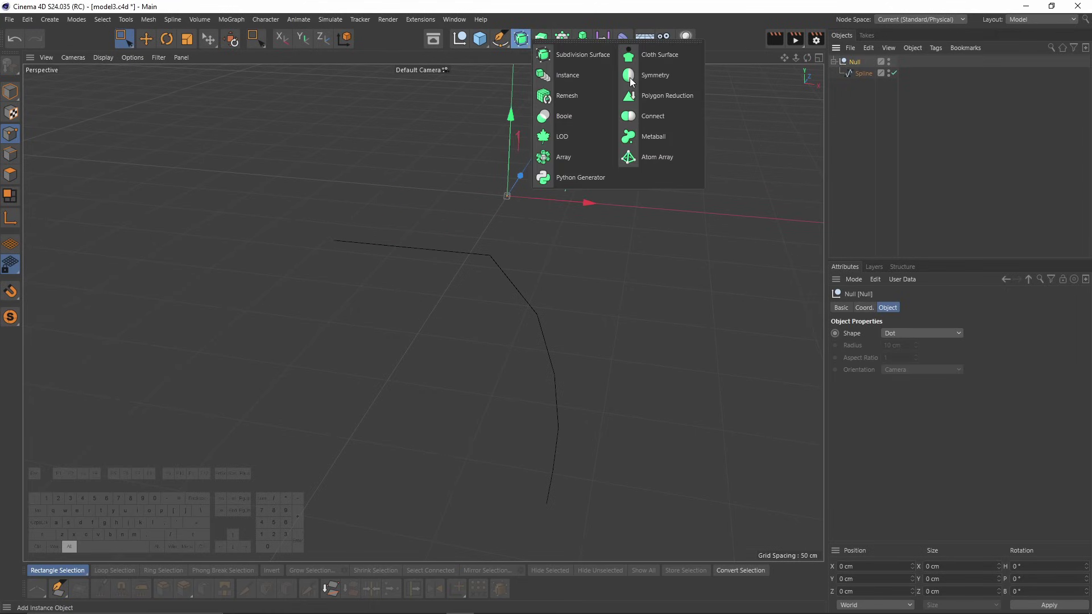
left_click(660, 78)
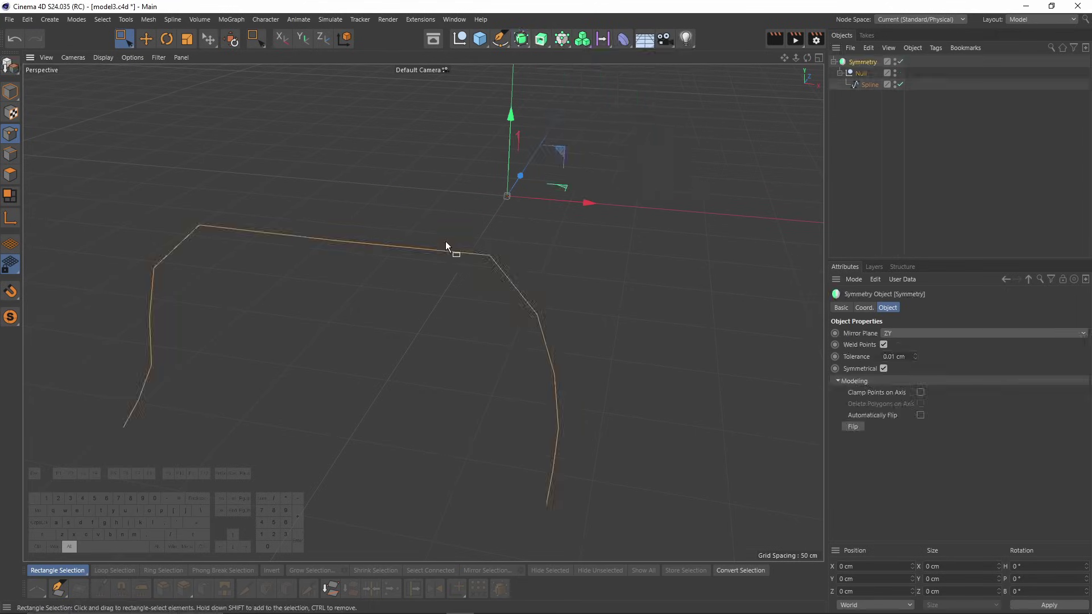
left_click_drag(446, 241, 493, 360, "alt")
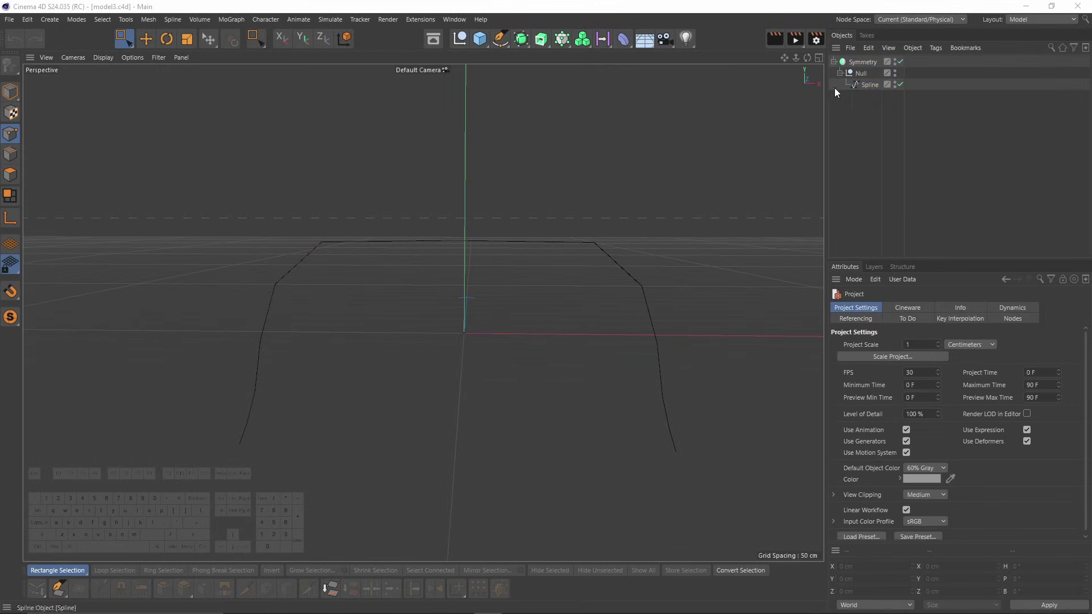
Chamfer the spline point below the grille's outer corner in the Front view with a radius of about 30.4 cm.
left_click(864, 85)
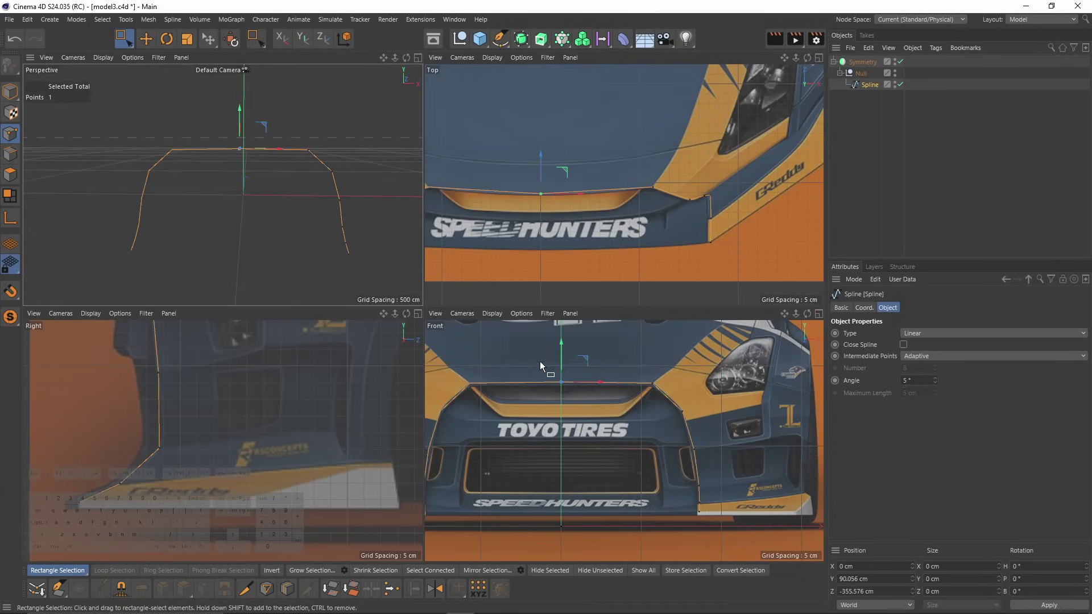
middle_click(540, 361)
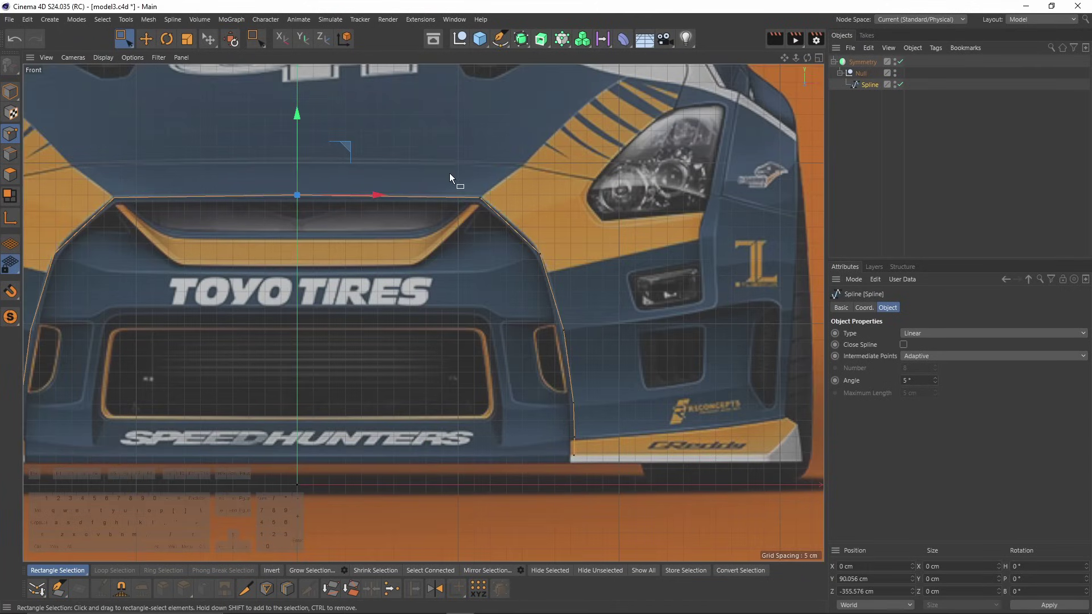
left_click_drag(449, 173, 497, 214)
scroll(516, 238, "up", 5)
right_click(660, 192)
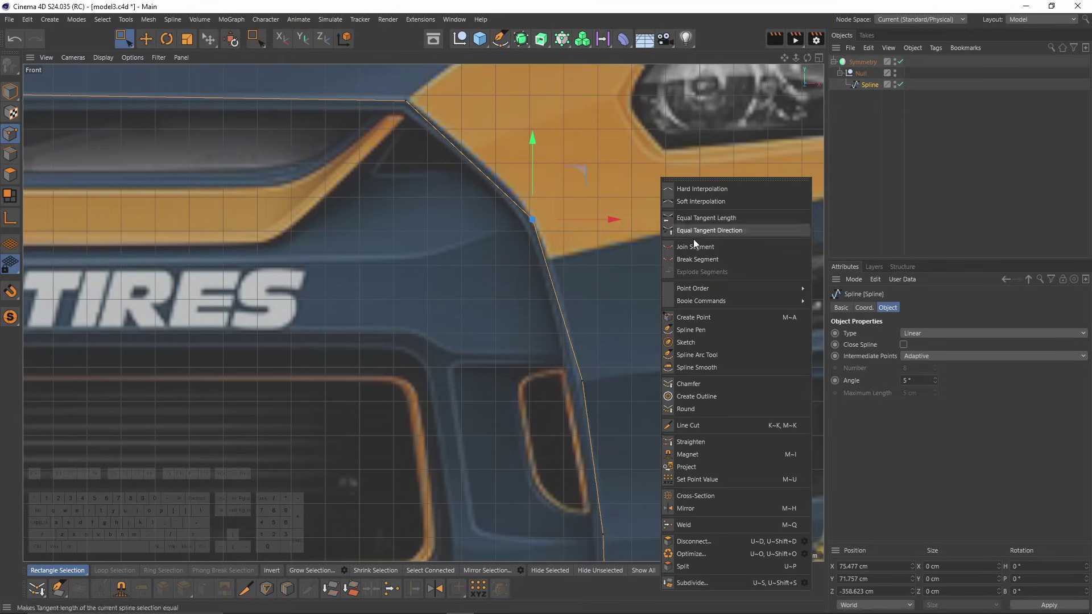
left_click(701, 384)
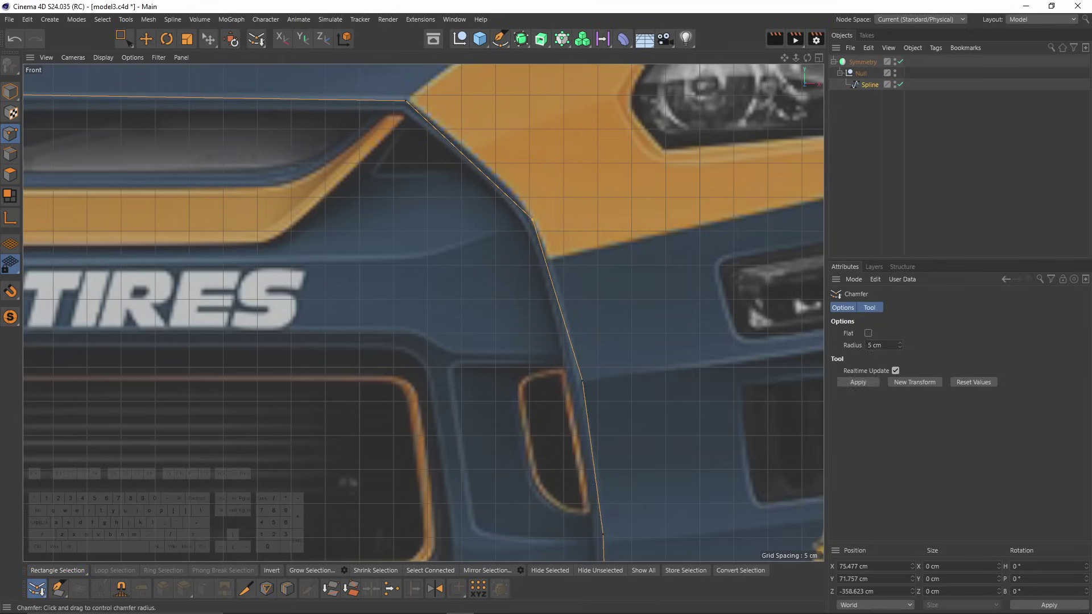
left_click_drag(563, 262, 580, 262)
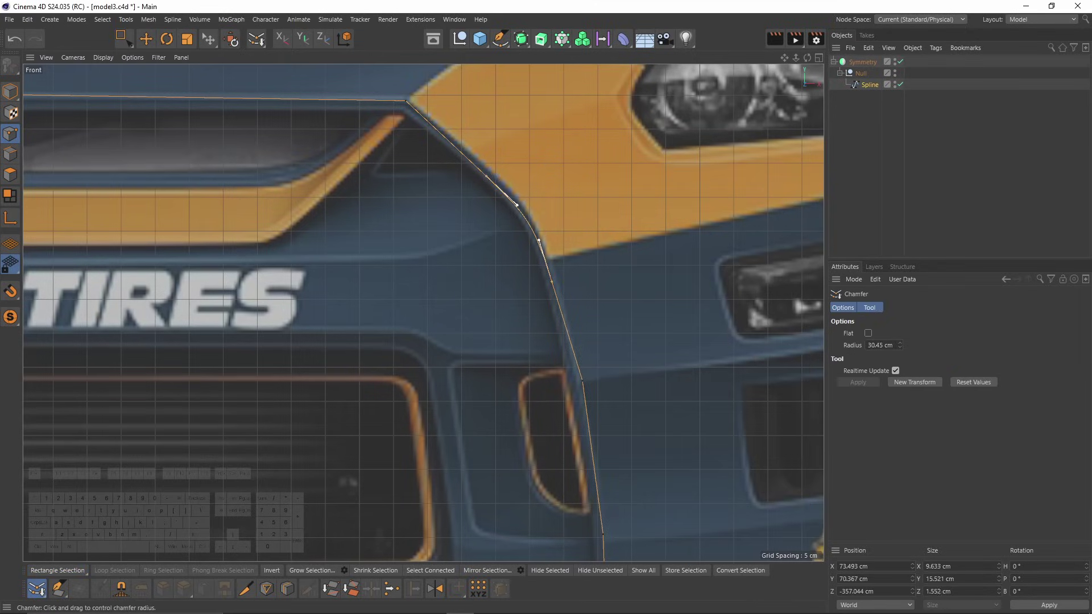
middle_click_drag(580, 262, 538, 128, "alt")
middle_click(493, 201)
middle_click(199, 340)
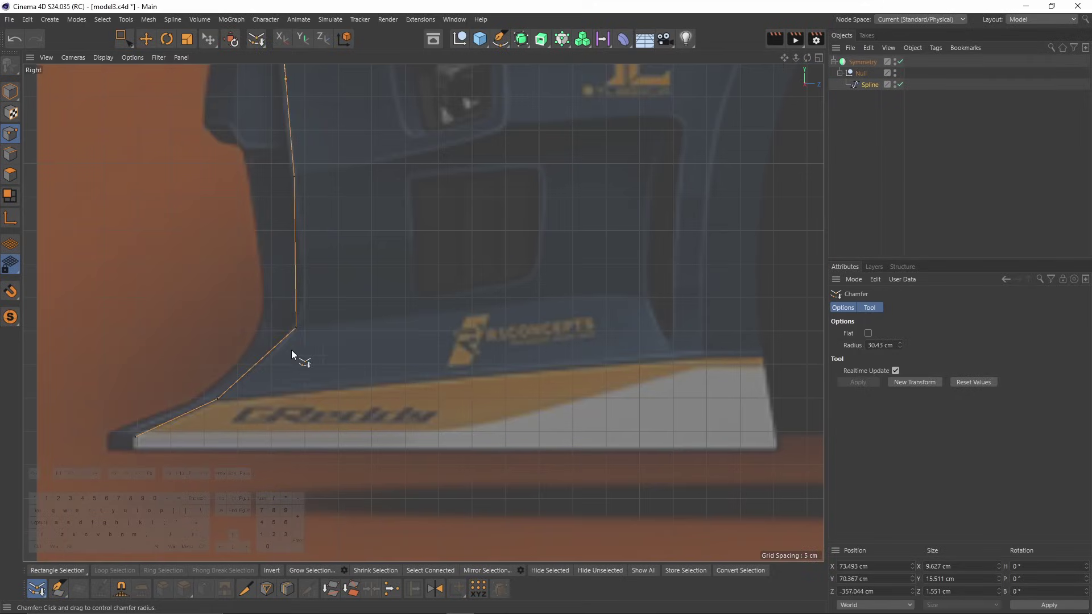
Chamfer the spline's lower bend point in the Right view with a radius of about 15.9 cm and nudge the resulting points to about Z -358.4 cm.
key("space")
left_click_drag(246, 293, 336, 358)
right_click(379, 290)
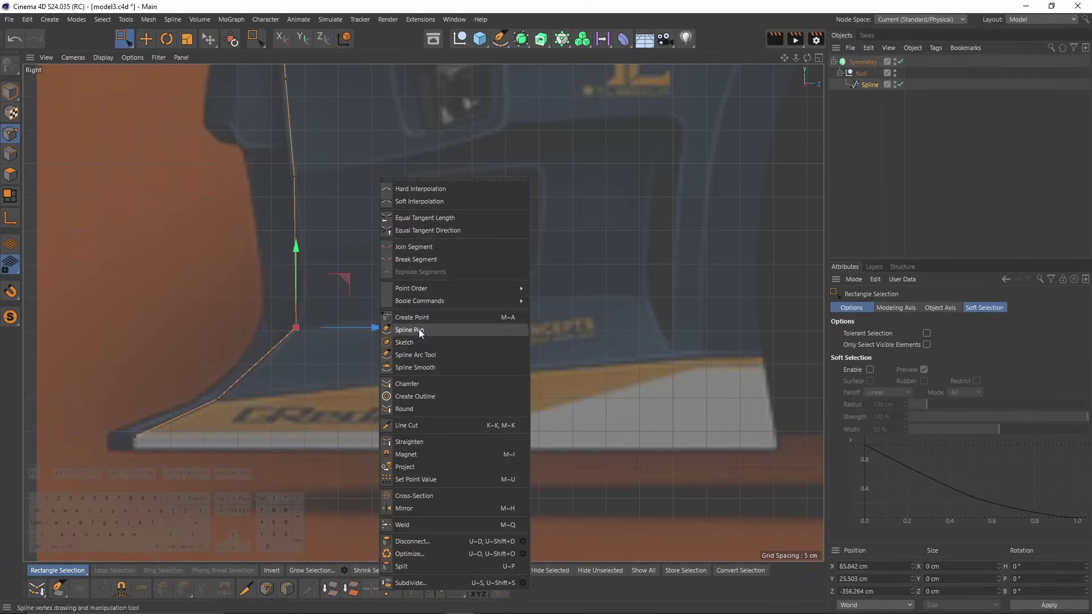
left_click(407, 384)
left_click_drag(290, 330, 302, 330)
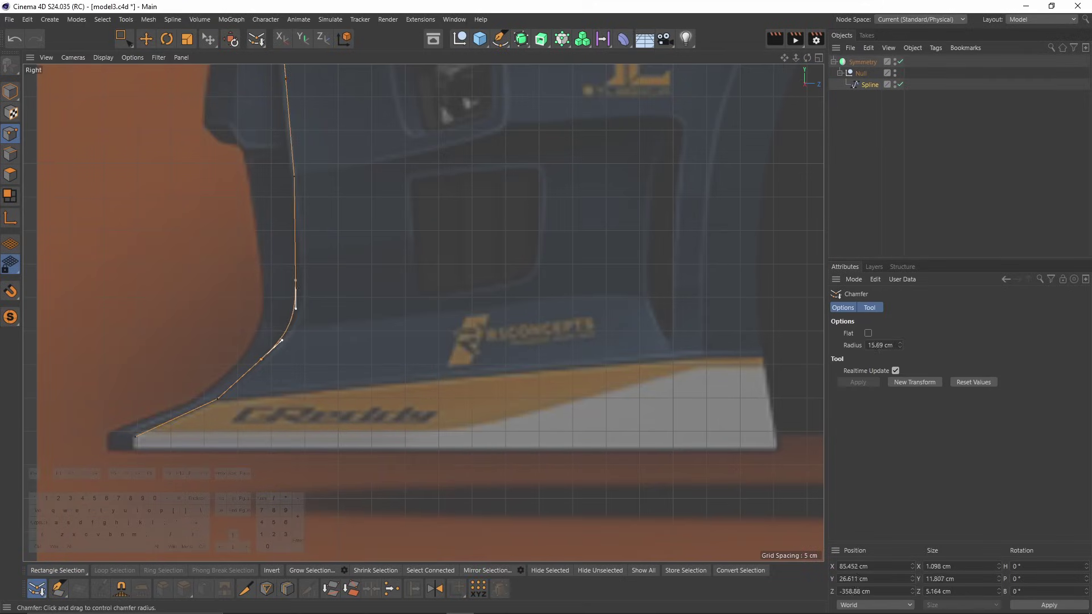
scroll(296, 330, "up", 2)
key("e")
left_click_drag(327, 272, 330, 272)
middle_click_drag(295, 241, 317, 498, "alt")
key("0")
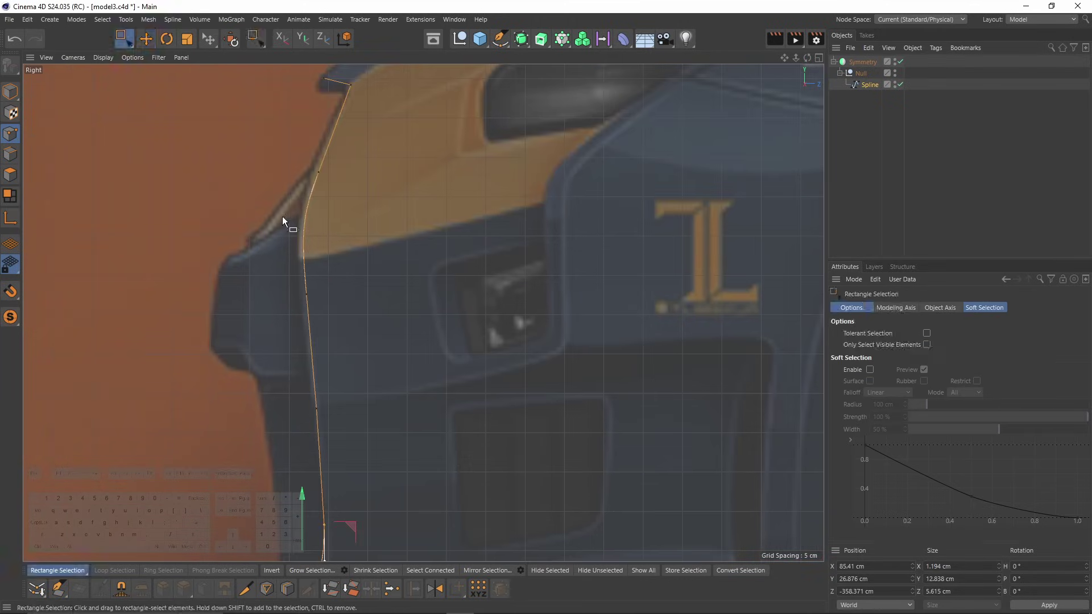
Nudge the spline point just inside the outer corner in the Top view to about Z -358.2 cm, then clear the selection.
key("F2")
scroll(525, 332, "up", 2)
scroll(481, 292, "up", 2)
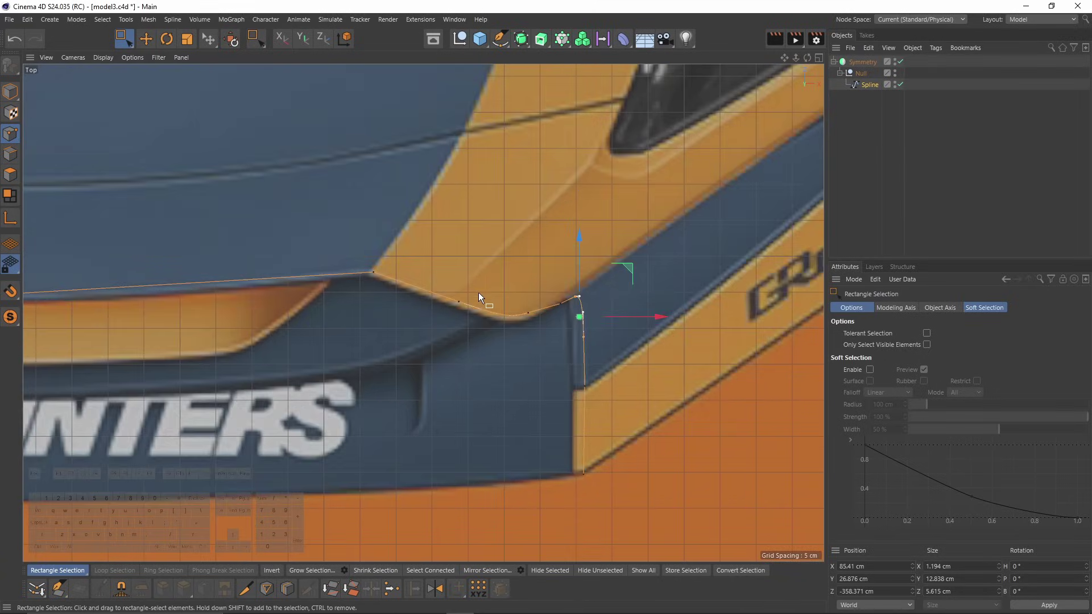
left_click_drag(511, 292, 536, 337)
left_click_drag(533, 252, 533, 255)
key("F1")
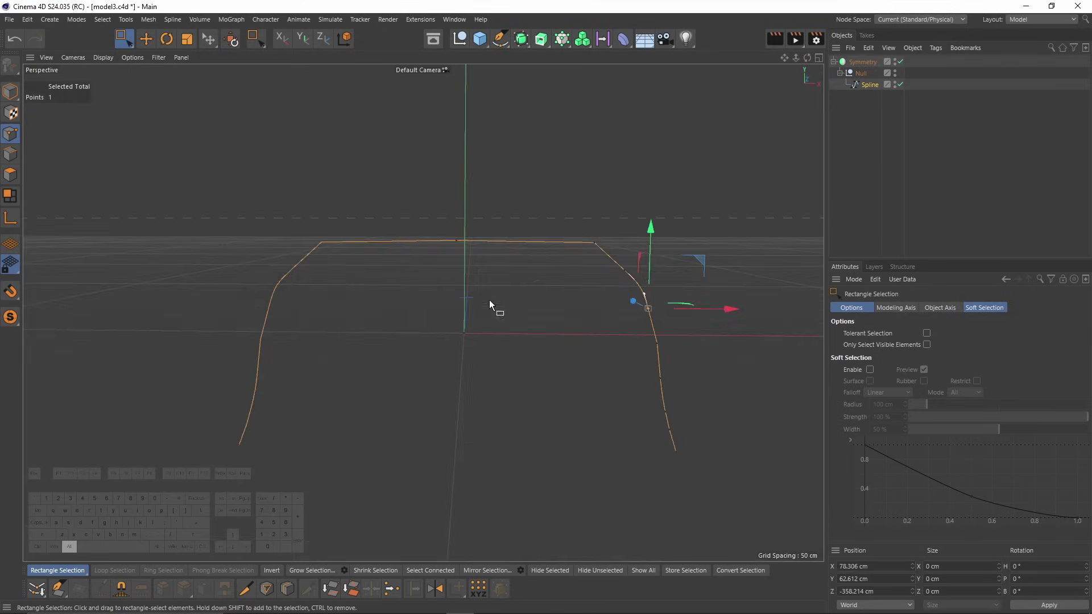
left_click_drag(489, 299, 448, 333, "alt")
left_click(888, 199)
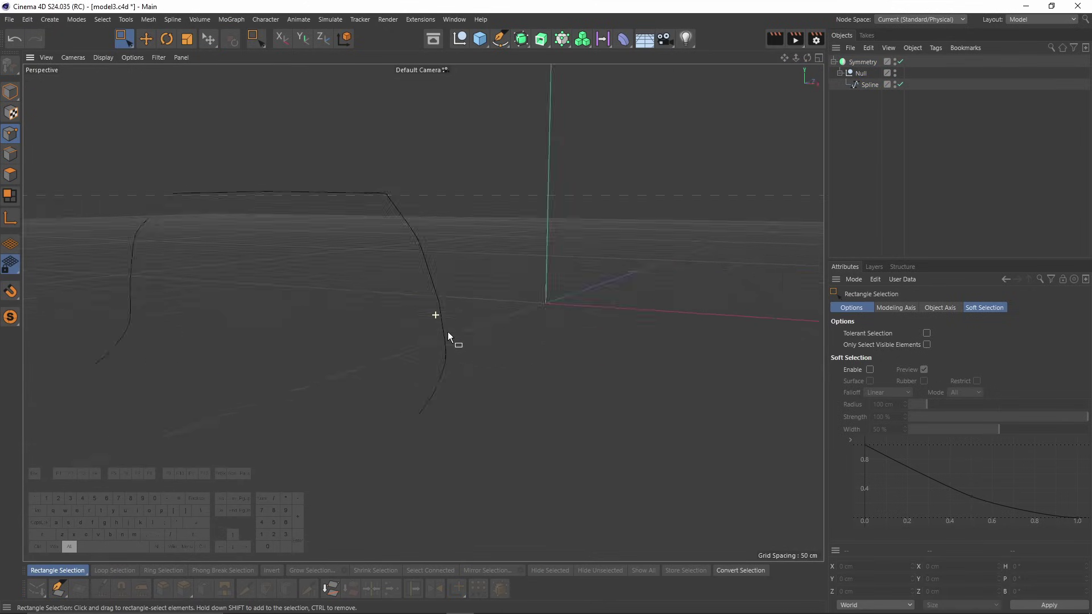
Draw a five-point linear spline in the Front view along the hood seam, from the centreline at about Y 100.6 cm past the headlight to the fender.
key("F5")
middle_click(577, 391)
scroll(530, 316, "down", 2)
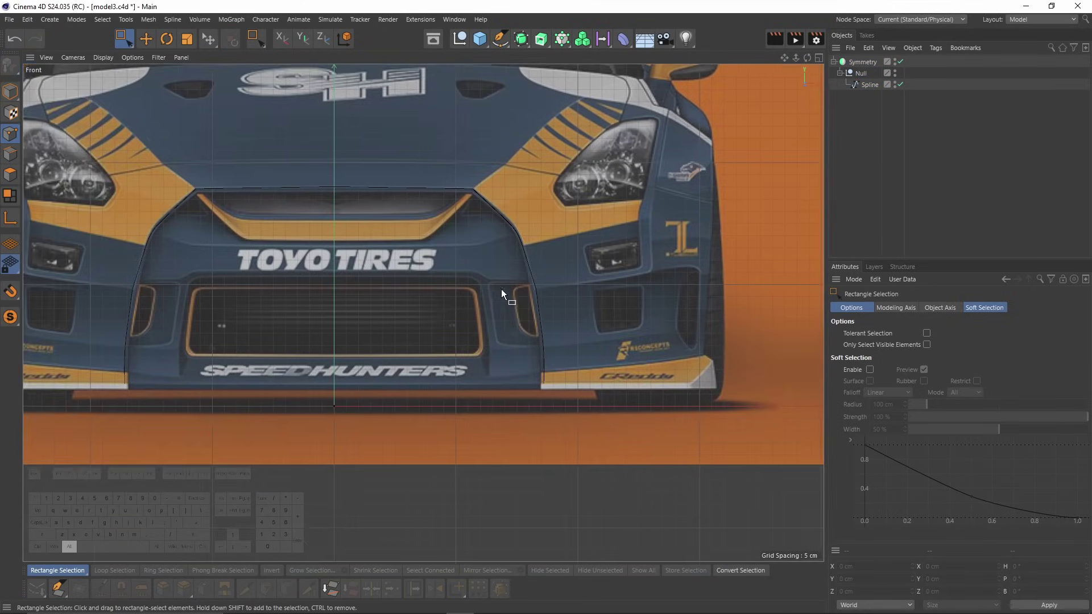
middle_click_drag(500, 289, 409, 278, "alt")
scroll(316, 185, "up", 2)
scroll(316, 184, "up", 2)
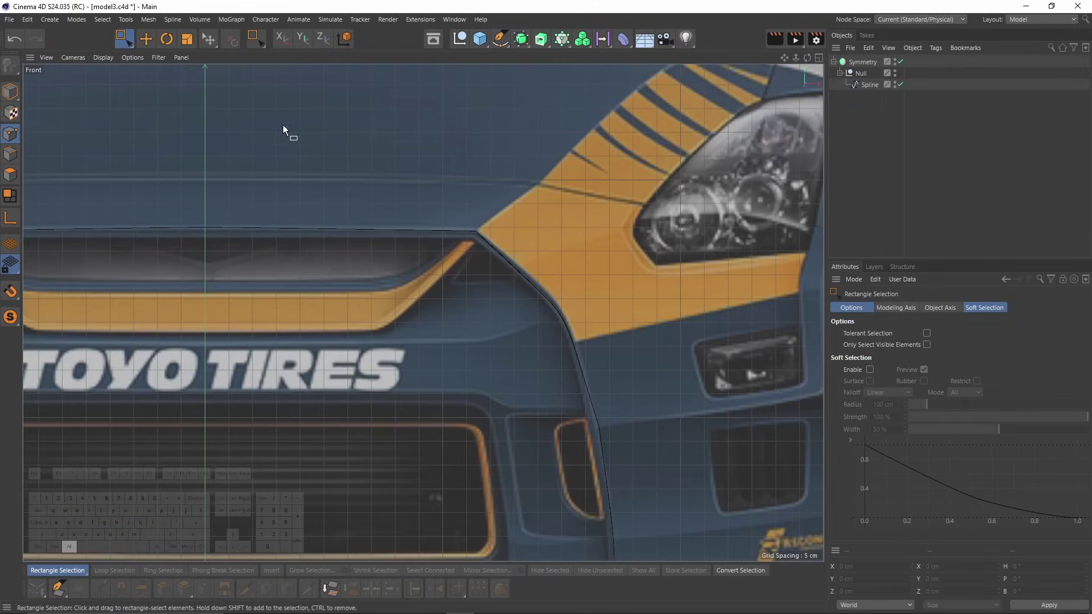
left_click(500, 38)
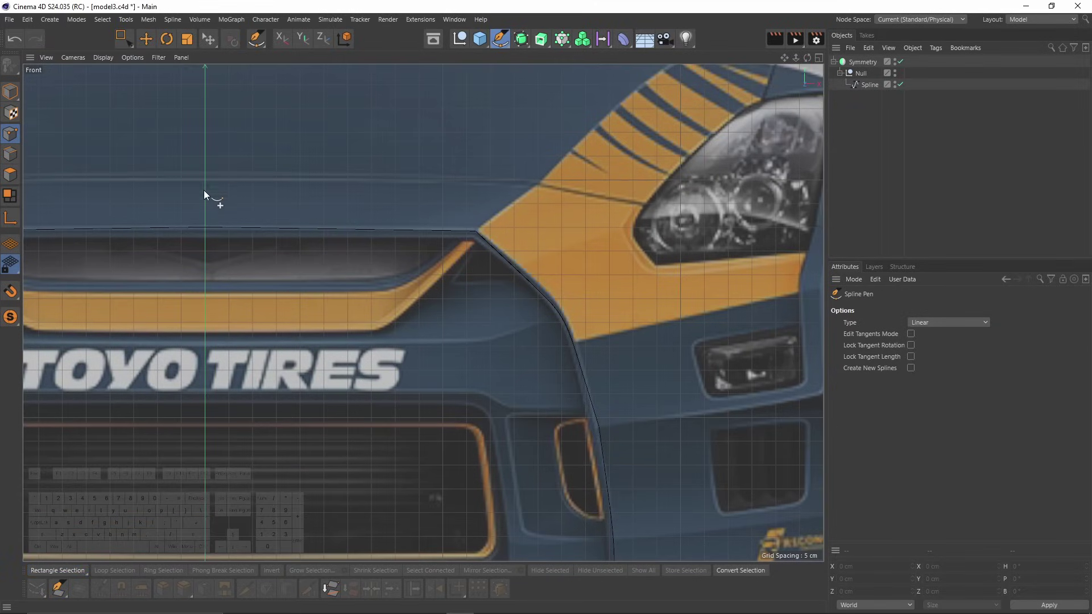
left_click(204, 176)
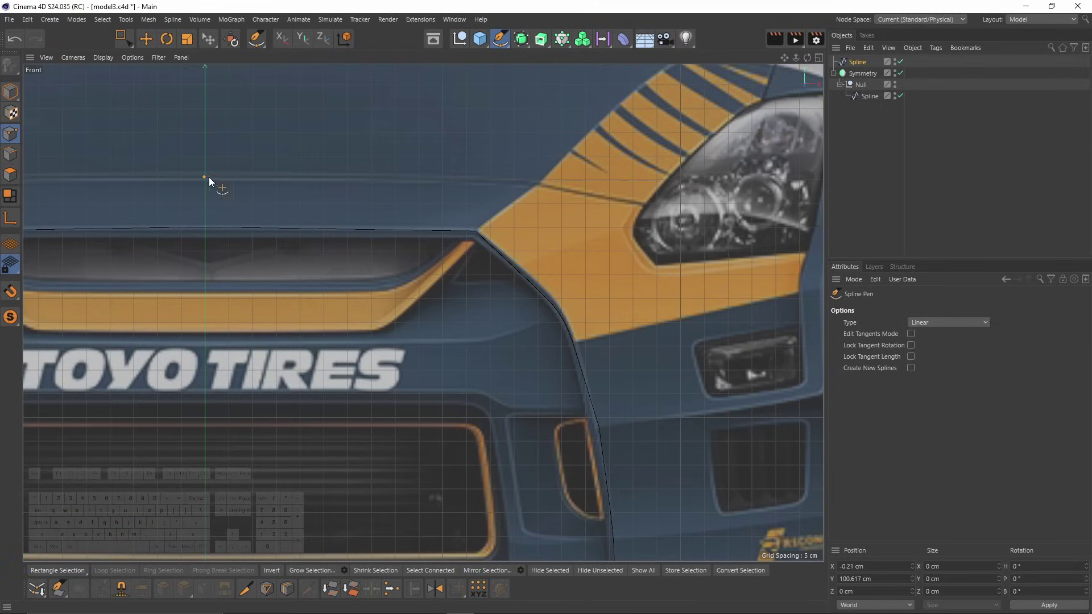
left_click(538, 183)
middle_click_drag(545, 184, 470, 182, "alt")
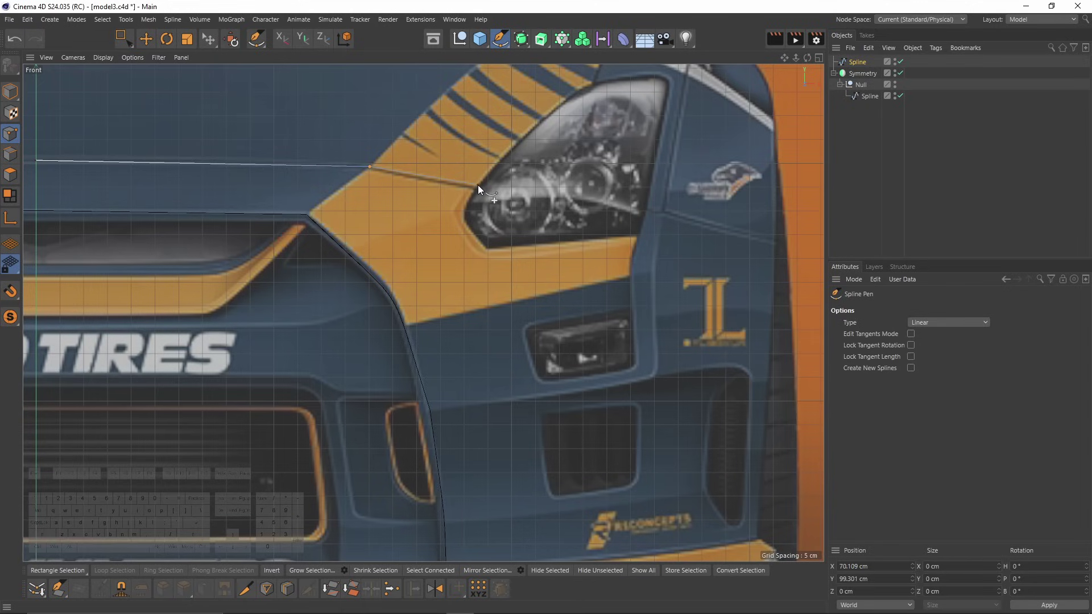
left_click(475, 186)
left_click(667, 211)
middle_click_drag(668, 210, 425, 357, "alt")
left_click(568, 223)
Move all points of the new spline forward in the Top view until the centre point meets the hood seam at about Z -340.3 cm.
key("e")
key("ctrl+a")
key("F2")
scroll(494, 190, "down", 3)
scroll(453, 327, "down", 7)
right_click_drag(473, 92, 457, 63, "alt")
left_click_drag(453, 93, 455, 279)
right_click_drag(437, 340, 506, 364, "alt")
left_click_drag(505, 280, 505, 286)
Shift the seam spline's outer points progressively back in the Top view, placing the outermost at about X 154.8 cm, Z -279.1 cm.
key("0")
left_click_drag(446, 241, 776, 421)
left_click_drag(606, 289, 606, 267)
left_click_drag(456, 303, 495, 357, "ctrl")
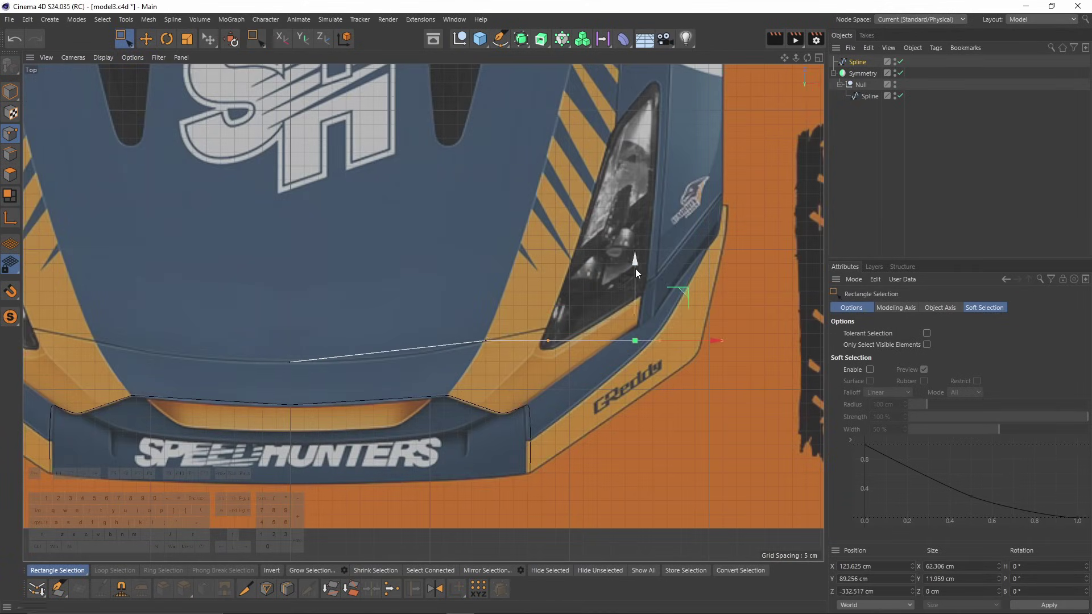
left_click_drag(636, 269, 636, 254)
left_click_drag(529, 307, 563, 347, "ctrl")
left_click_drag(693, 250, 693, 198)
left_click_drag(640, 247, 674, 293, "ctrl")
middle_click_drag(671, 262, 490, 318, "alt")
left_click_drag(546, 253, 547, 170)
Try to extend the seam spline toward the wheel in the Right view and undo the change.
middle_click(534, 182)
middle_click(356, 327)
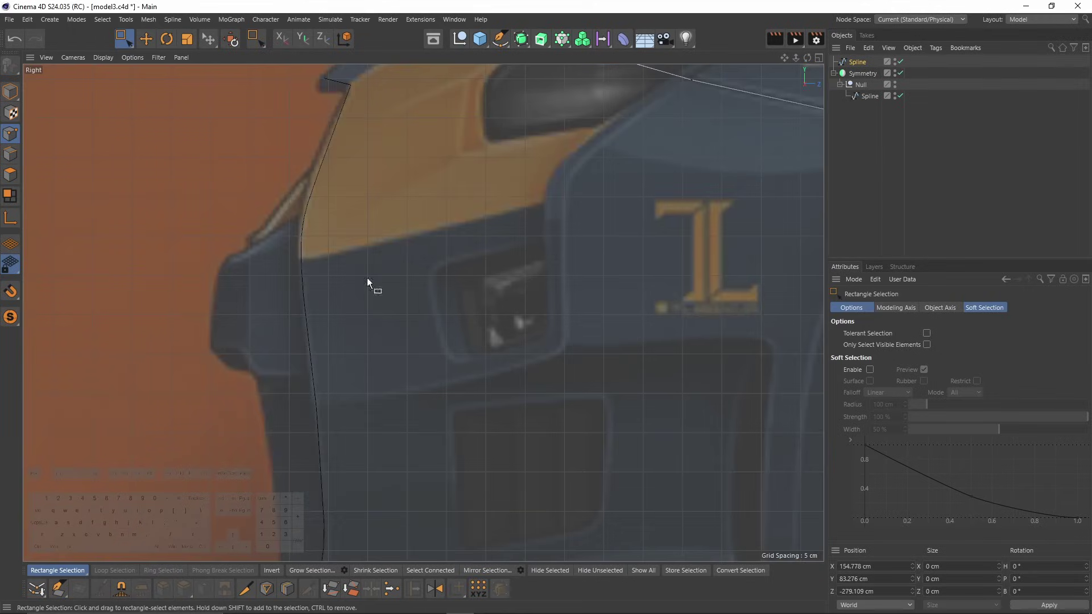
right_click_drag(502, 200, 493, 207, "alt")
middle_click_drag(699, 173, 489, 256, "alt")
middle_click_drag(626, 250, 405, 248, "alt")
right_click_drag(405, 248, 380, 225, "alt")
middle_click_drag(380, 226, 447, 212, "alt")
right_click_drag(447, 212, 423, 187, "alt")
left_click_drag(465, 219, 493, 223)
key("ctrl+z")
middle_click_drag(444, 228, 631, 268, "alt")
mouse_move(631, 267)
right_mouse_down("alt")
mouse_move(574, 264)
mouse_move(624, 271)
right_mouse_up("alt")
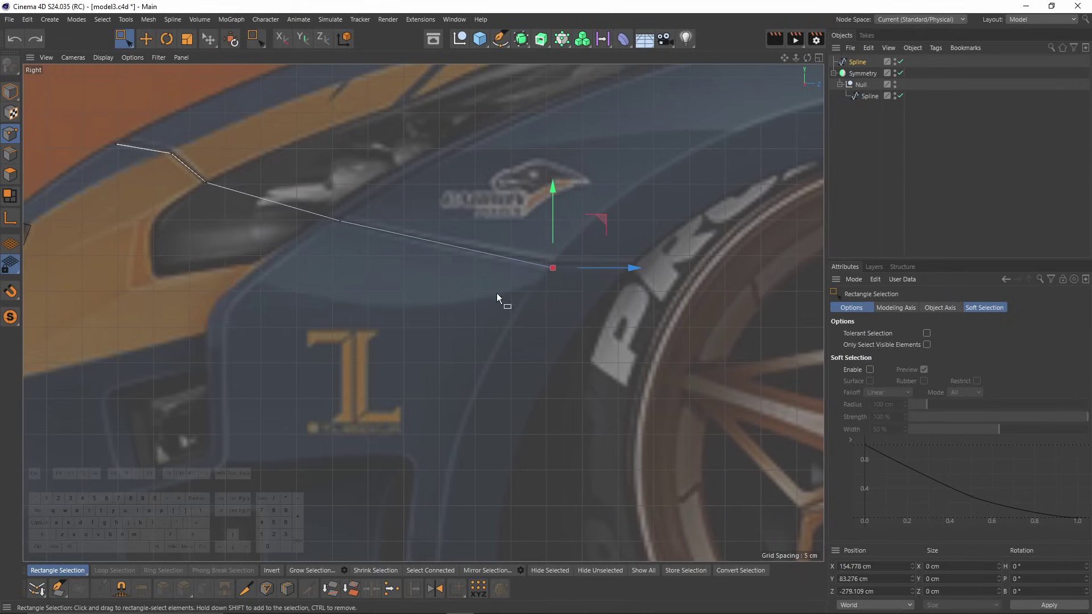
Try to add a point ahead of the seam spline's centre end in the Right view and undo it.
left_click_drag(334, 194, 581, 316)
scroll(577, 296, "up", 3)
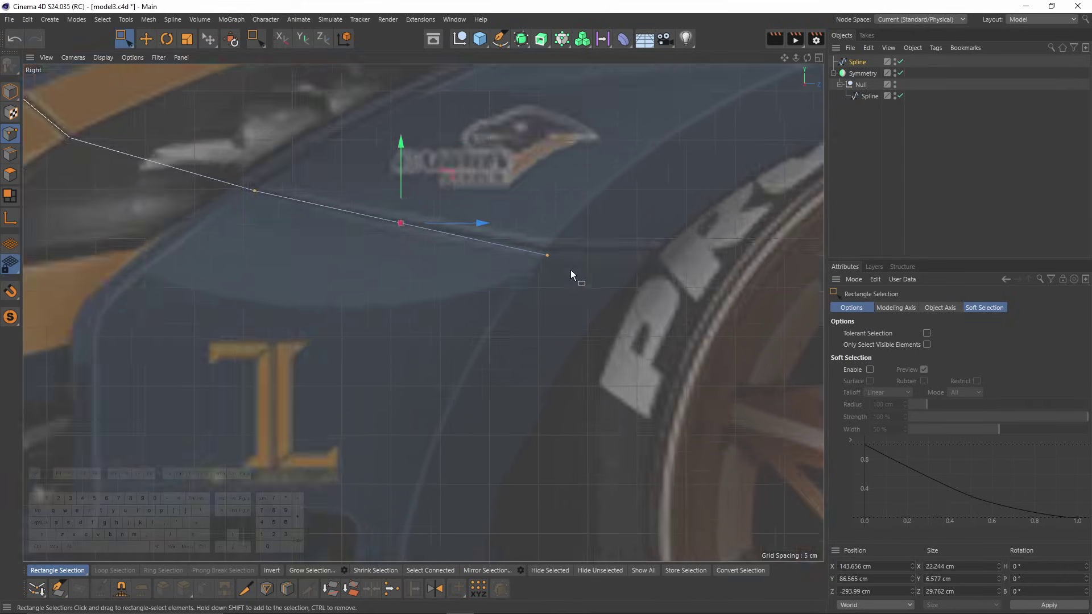
scroll(563, 264, "down", 5)
scroll(543, 276, "up", 2)
left_click_drag(138, 152, 169, 176)
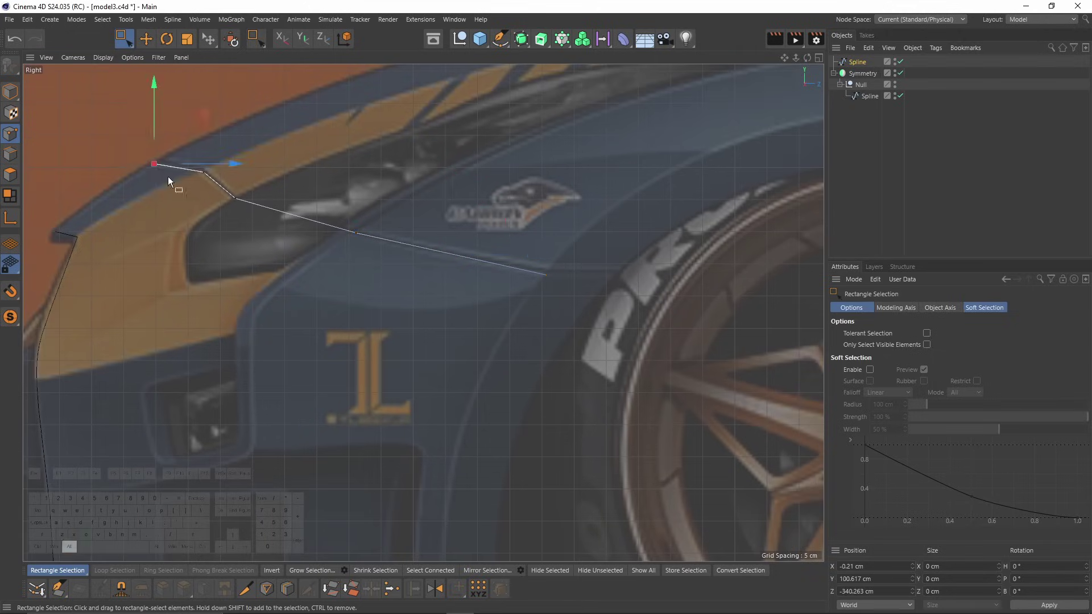
middle_click_drag(169, 176, 293, 258, "alt")
right_click_drag(293, 258, 313, 200, "alt")
left_click_drag(319, 192, 252, 167)
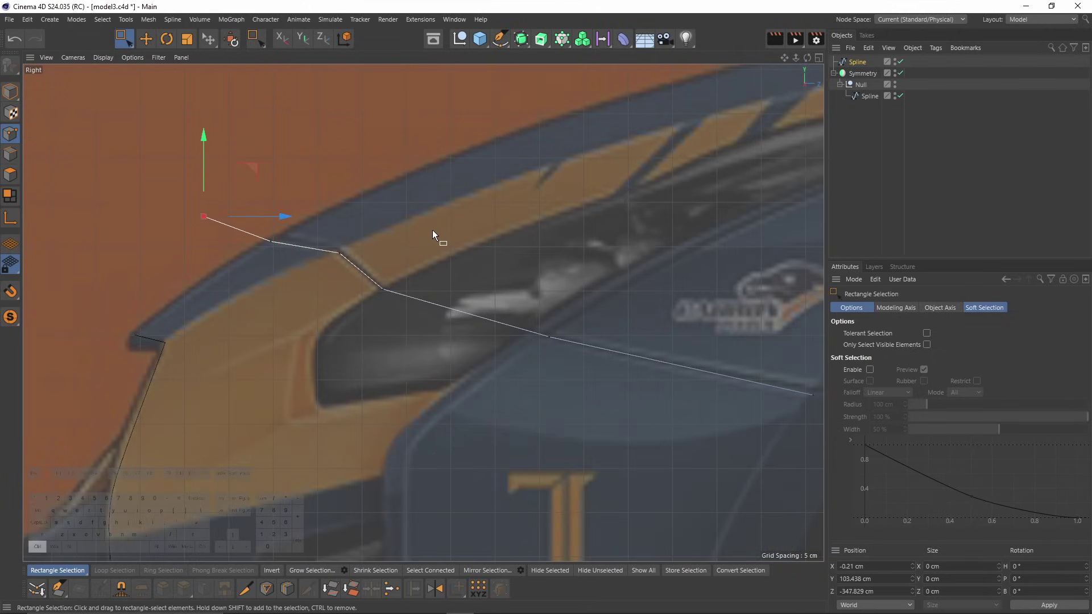
key("ctrl+z")
Reverse the seam spline's point sequence and extend its outer end horizontally toward the wheel with a new point at about Z -268.1 cm.
middle_click_drag(437, 230, 432, 287, "alt")
left_click_drag(430, 250, 560, 347)
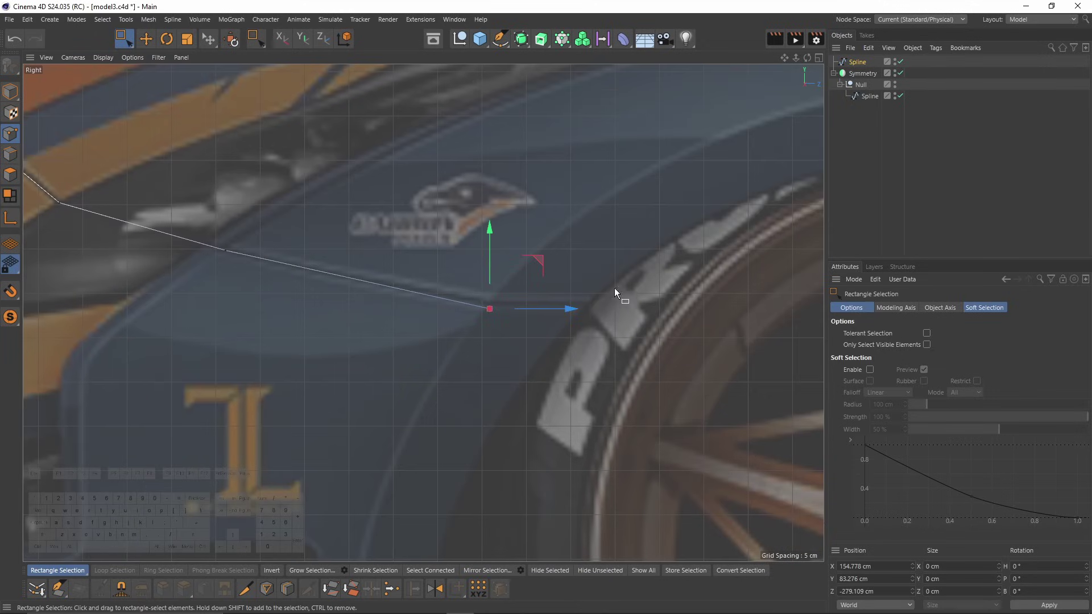
right_click(611, 243)
mouse_move(657, 288)
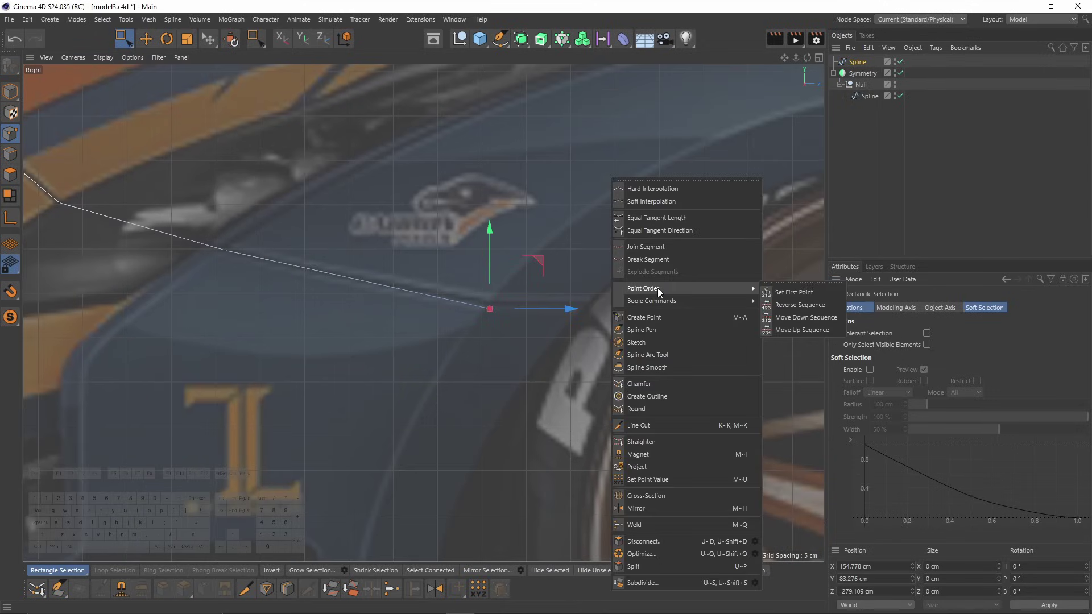
left_click(809, 307)
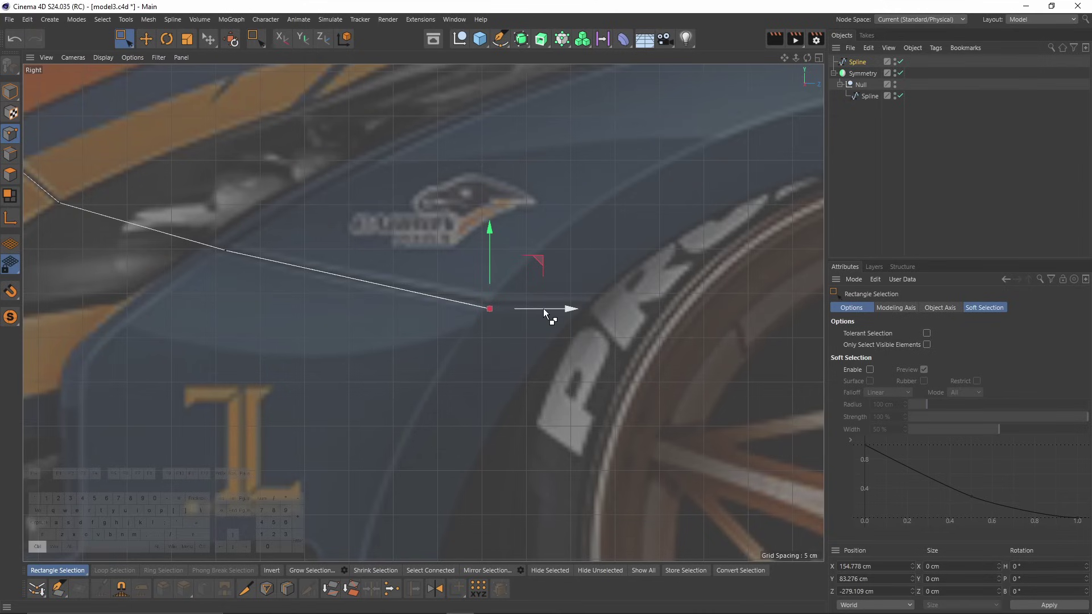
left_click_drag(544, 308, 640, 307, "ctrl")
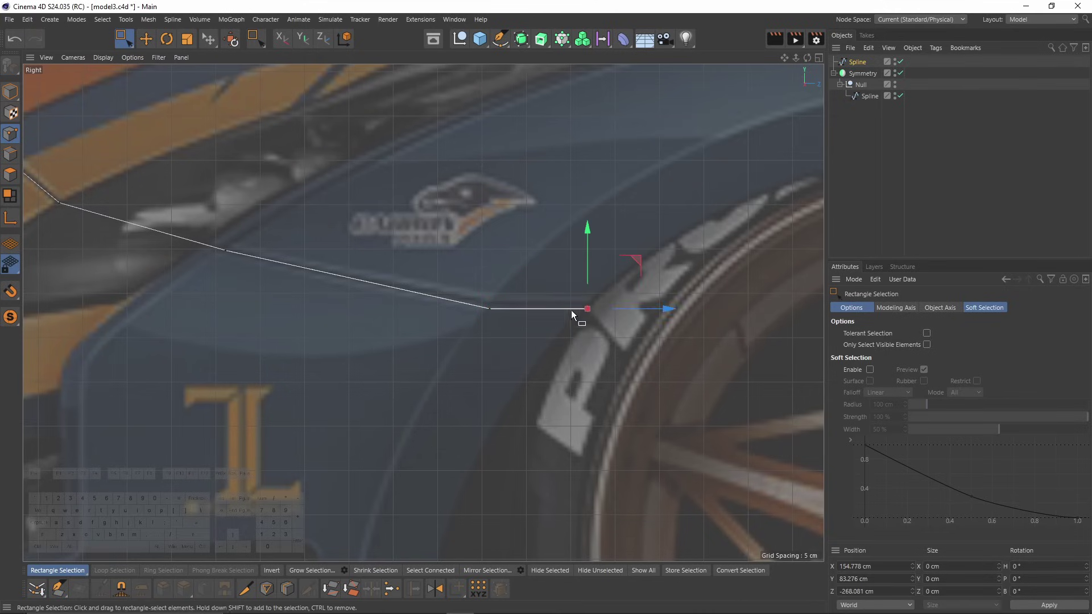
scroll(571, 309, "down", 5)
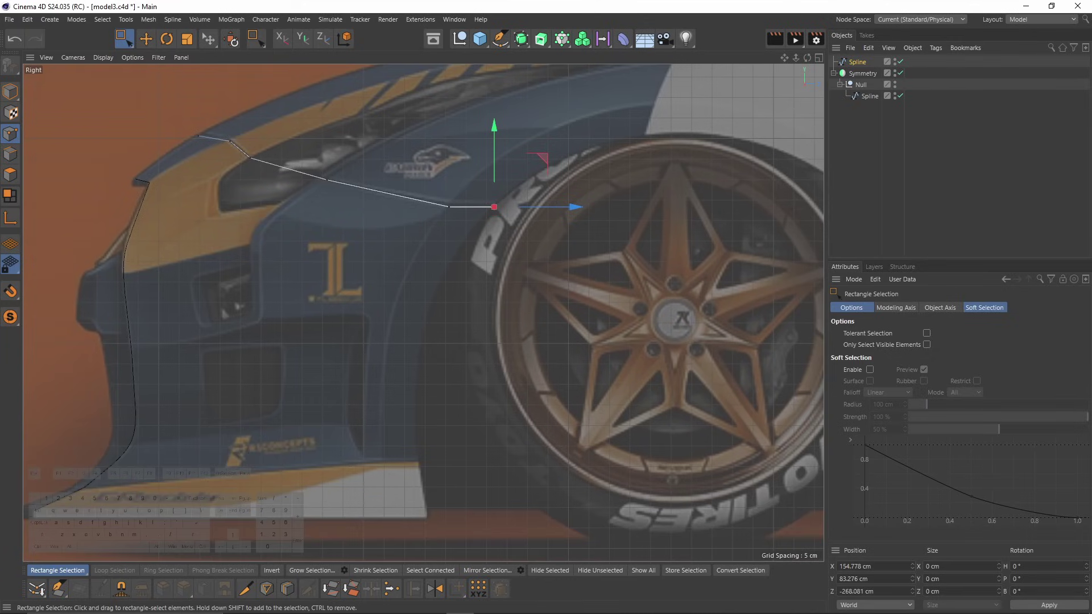
key("ctrl+shift+a")
Add a Circle spline in the Right view, move it to the front wheel and scale it down roughly to the wheel arch.
middle_click_drag(515, 291, 360, 280, "alt")
scroll(360, 280, "down", 4)
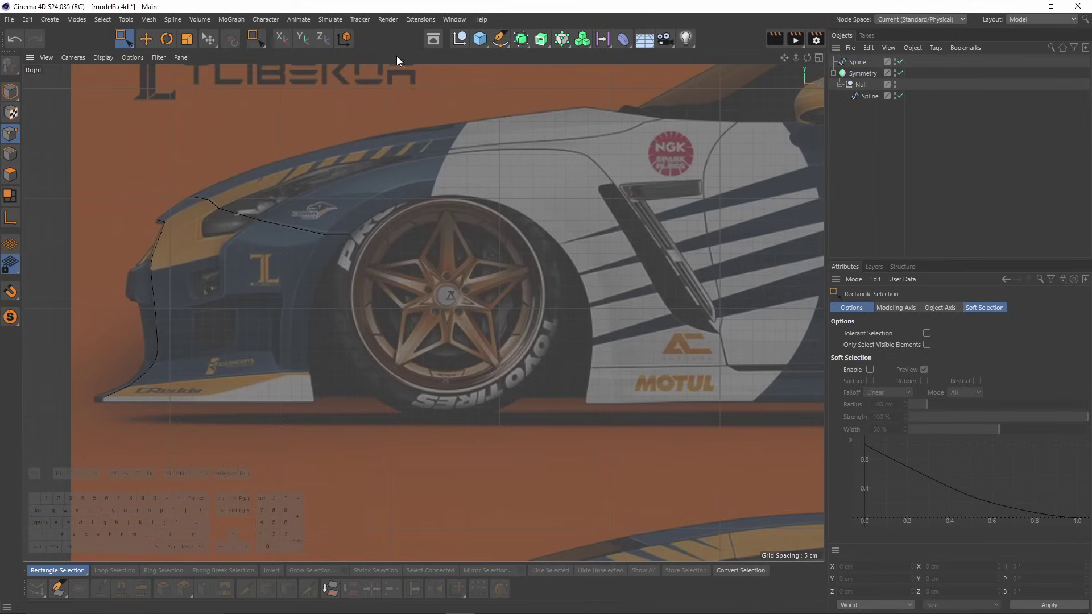
left_click(498, 40)
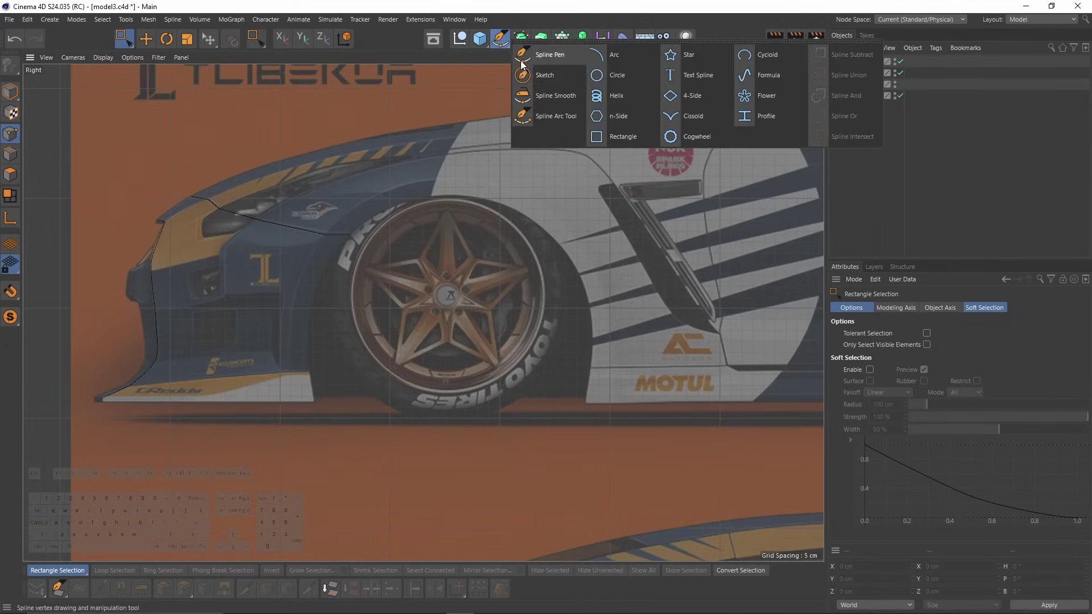
left_click(617, 77)
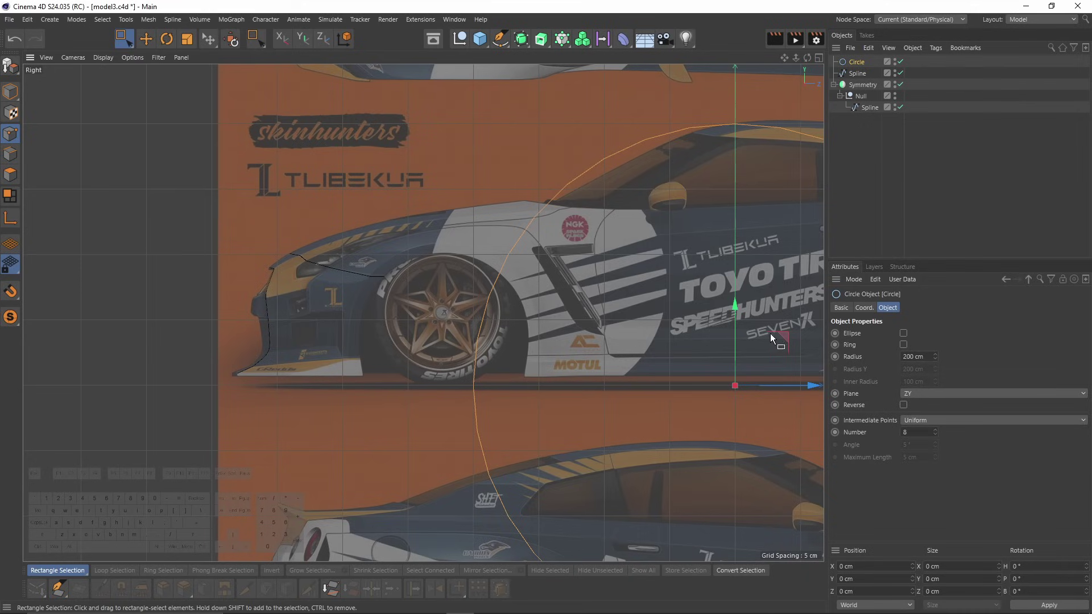
key("e")
left_click_drag(780, 336, 476, 319)
key("t")
left_click_drag(573, 295, 251, 335)
Refine the circle's size and position around the front wheel arch, centring it at about Y 38.7 cm, Z -222.9 cm.
scroll(491, 307, "up", 3)
left_click_drag(549, 332, 463, 277)
key("e")
key("t")
left_click_drag(445, 353, 499, 352)
left_click_drag(463, 279, 461, 295)
key("t")
left_click_drag(461, 341, 494, 341)
left_click_drag(459, 296, 462, 305)
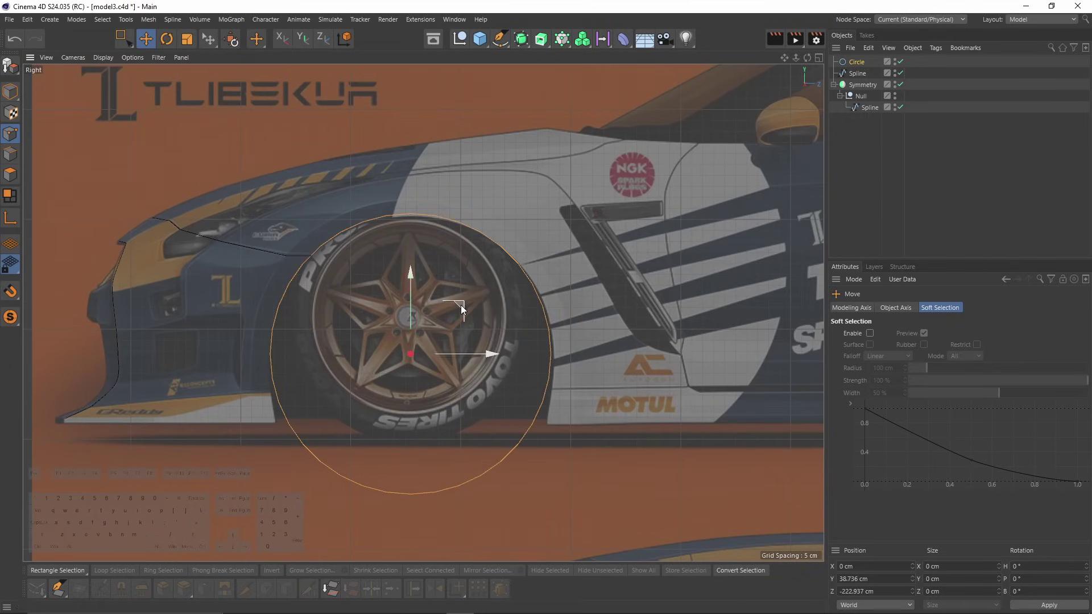
Make the circle an editable open spline and rotate it to a pitch of -45° so the opening faces down.
key("c")
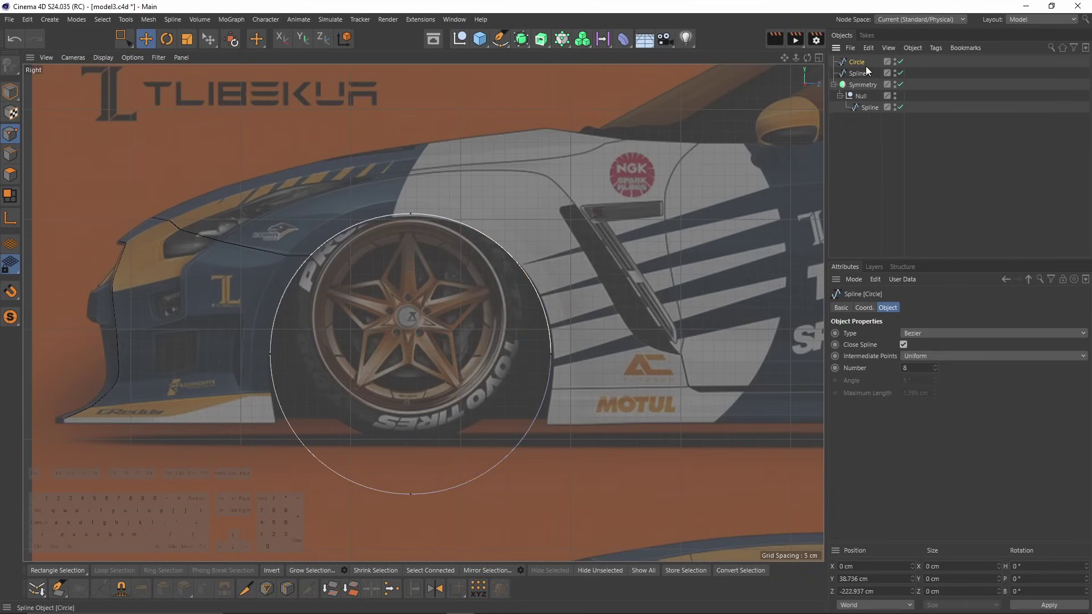
left_click(904, 345)
left_click(10, 91)
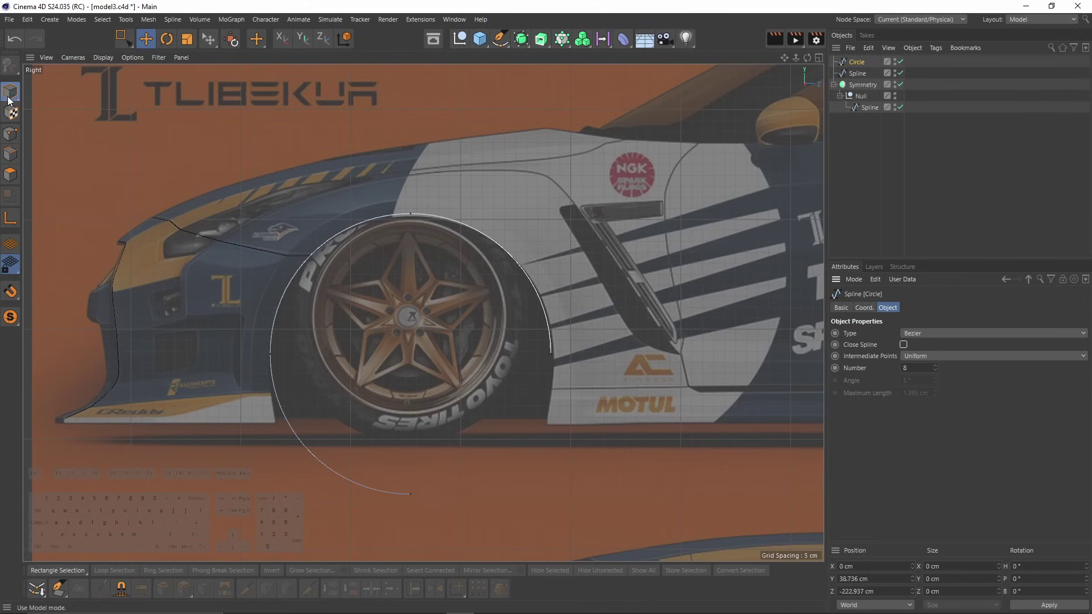
key("r")
left_click_drag(420, 307, 464, 336)
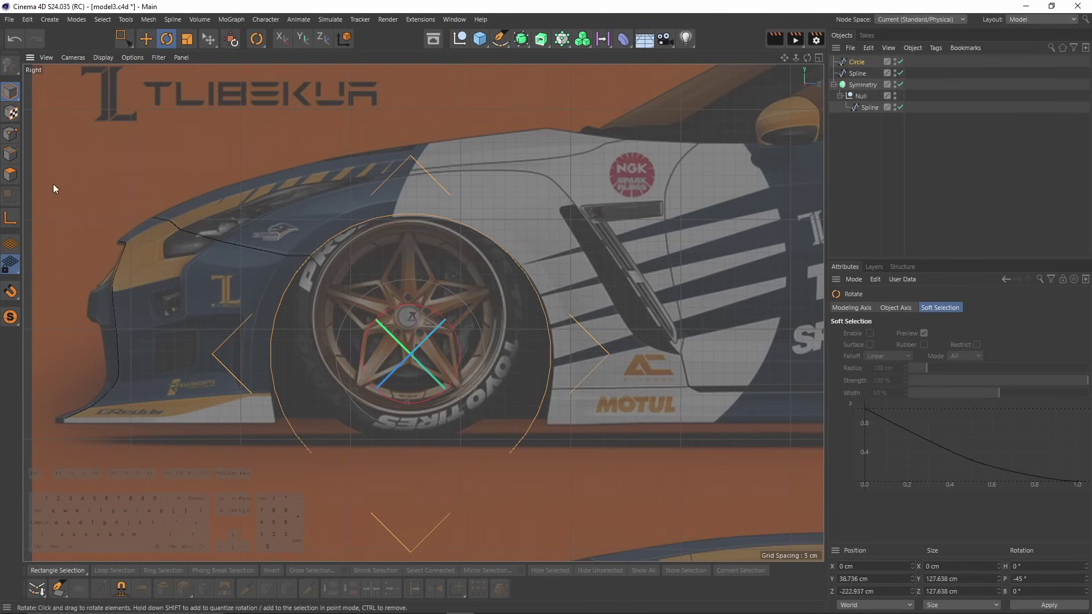
Move the arch spline's lower front end point to the bumper's rear lower edge and adjust its tangent to follow the wheel opening.
left_click(9, 138)
key("space")
left_click_drag(250, 405, 326, 470)
scroll(326, 470, "up", 3)
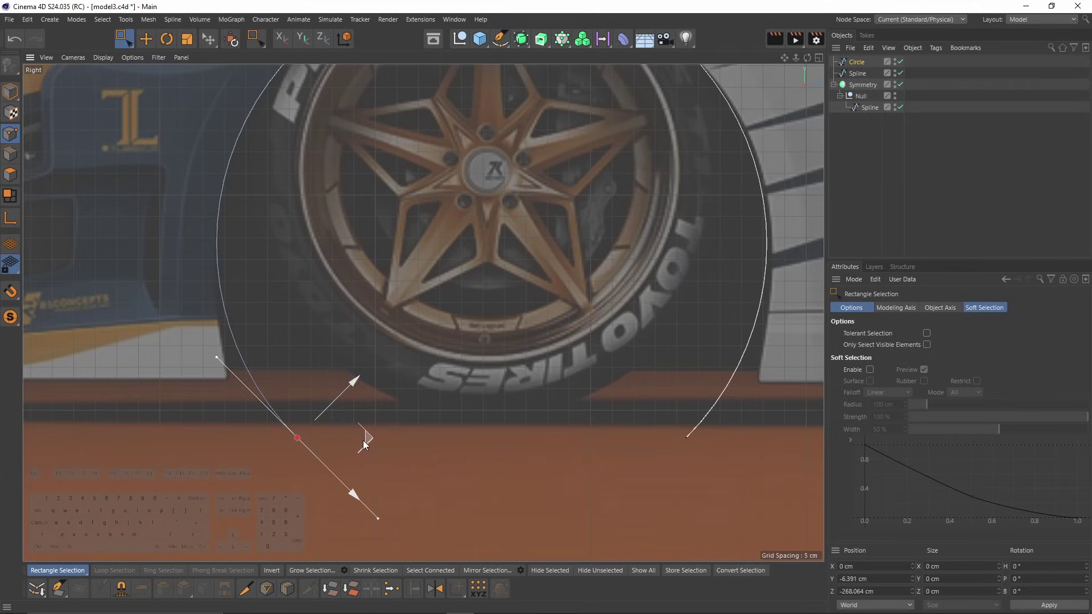
left_click_drag(362, 438, 283, 401)
key("r")
key("t")
left_click_drag(357, 418, 200, 449)
Fit the arch spline's lower rear end point and its tangent to the body edge behind the wheel.
middle_click_drag(621, 363, 494, 362, "alt")
key("space")
left_click_drag(537, 416, 668, 345)
key("r")
key("t")
left_click_drag(718, 400, 702, 404)
scroll(450, 209, "down", 2)
middle_click_drag(450, 208, 486, 295, "alt")
Create a 5 cm outline around the whole wheel arch spline.
key("ctrl+a")
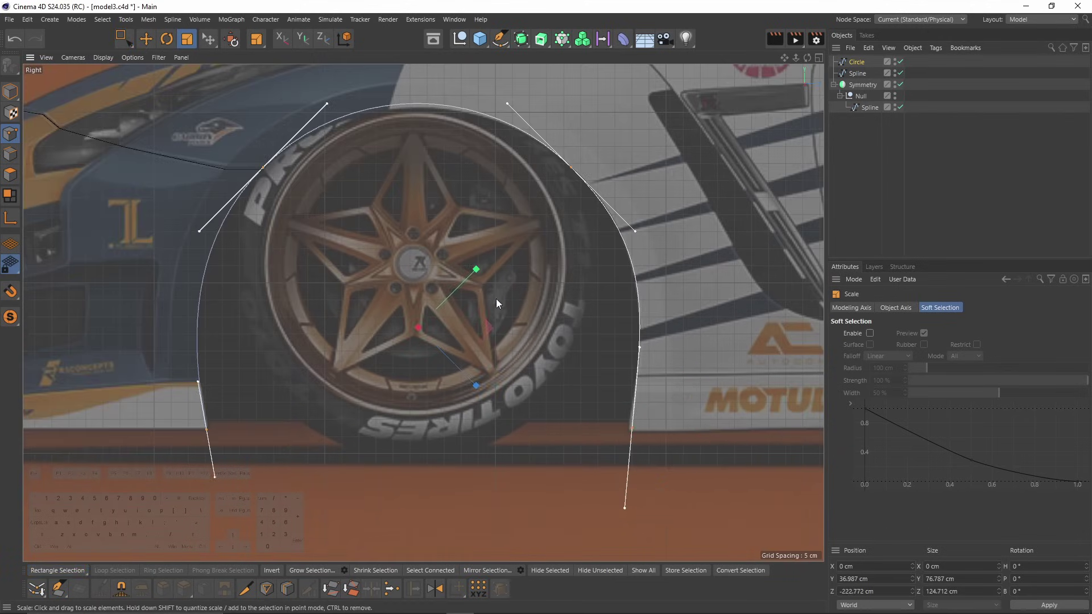
right_click(574, 254)
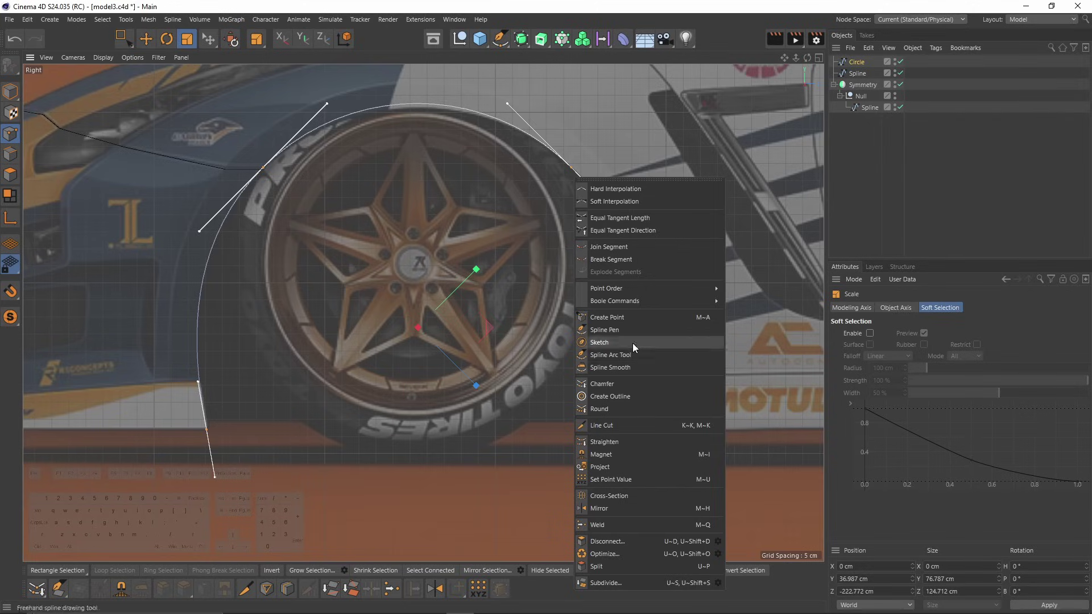
left_click(620, 398)
left_click_drag(428, 374, 474, 385)
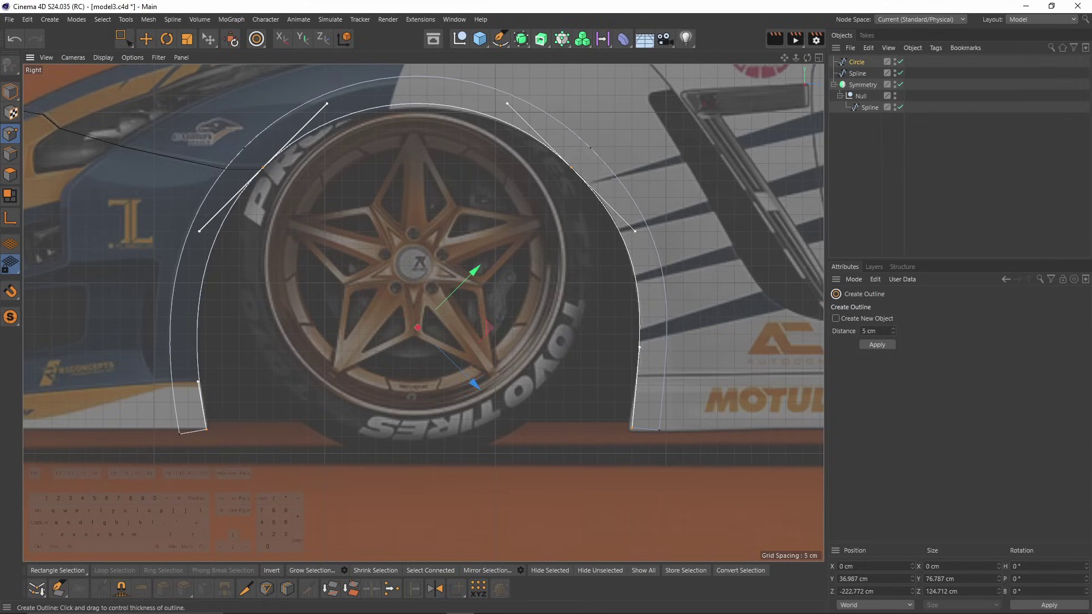
Raise the outline's outer front bottom corner level with the inner corner.
scroll(212, 398, "up", 3)
middle_click_drag(212, 397, 319, 407, "alt")
key("space")
left_click_drag(259, 435, 297, 471)
left_click_drag(335, 398, 335, 391)
Adjust the outline's bottom corners behind the wheel so that end lies flat along the body's lower edge.
middle_click_drag(372, 366, 34, 285, "alt")
left_click_drag(588, 389, 645, 360)
key("e")
left_click_drag(627, 248, 620, 244)
middle_click_drag(620, 245, 653, 335, "alt")
left_click_drag(573, 468, 626, 446)
scroll(512, 324, "down", 3)
middle_click_drag(512, 325, 617, 339, "alt")
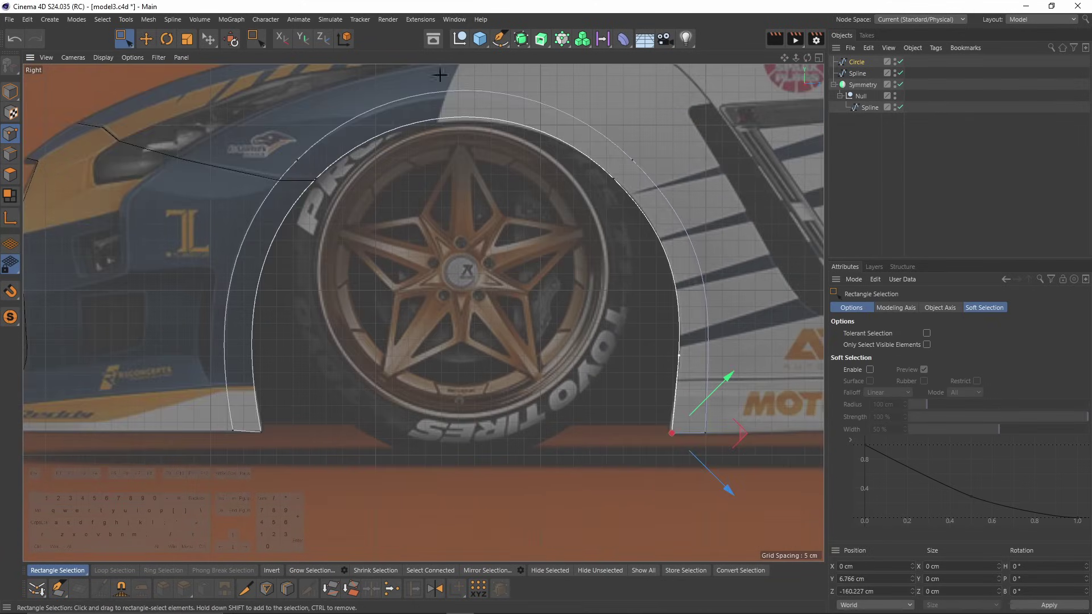
Adjust the tangent of the outer arch curve at its front upper point above the wheel.
middle_click_drag(440, 75, 452, 157, "alt")
key("ctrl+a")
scroll(429, 195, "up", 2)
key("e")
left_click_drag(371, 169, 367, 175)
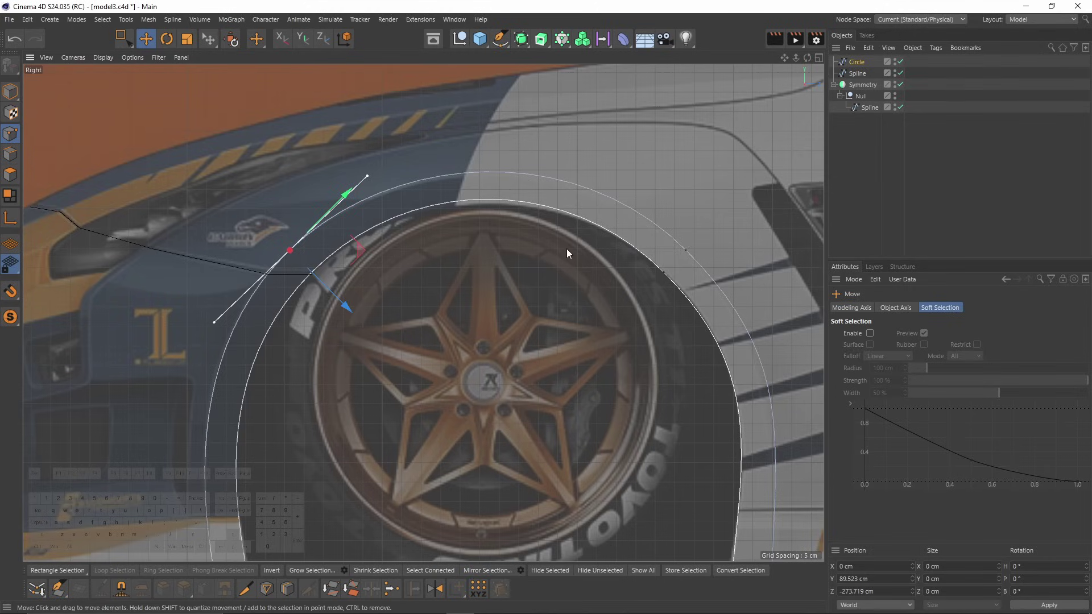
Adjust the tangent and position of the outer arch curve's rear upper point to follow the fender edge above the wheel.
left_click(686, 249)
left_click_drag(606, 169, 609, 172)
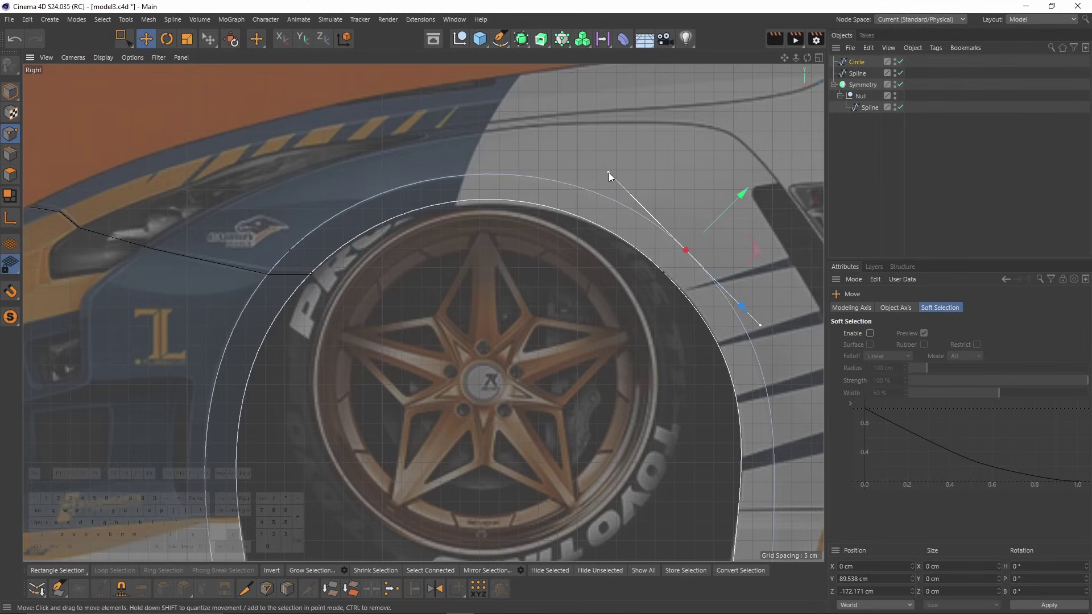
left_click_drag(741, 194, 739, 195)
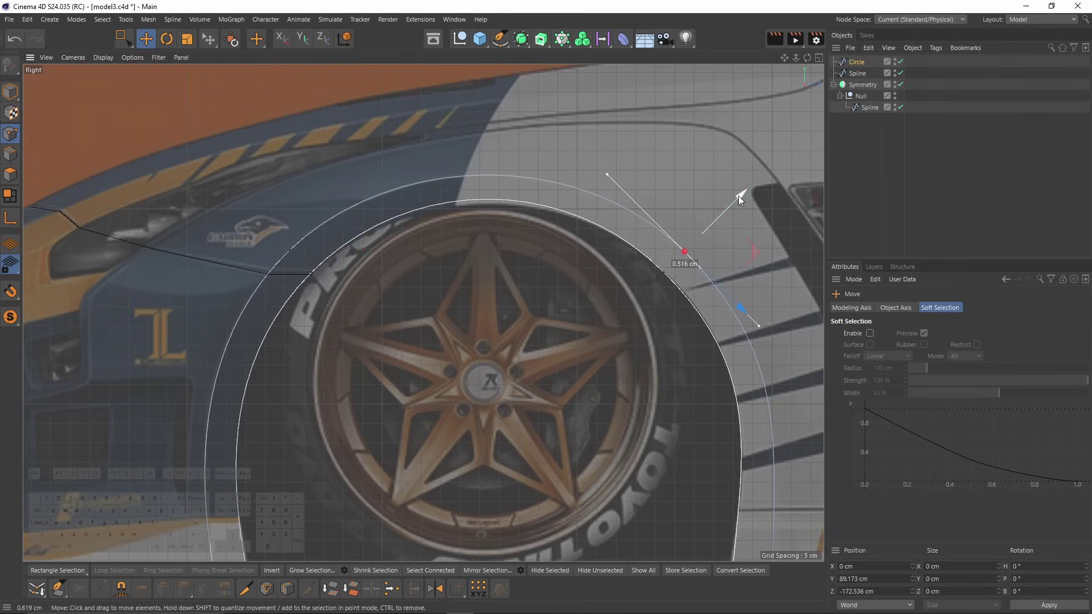
Select all points of the wheel arch outline and move them sideways onto the body's outer edge in the top view.
key("ctrl+a")
middle_click(576, 216)
middle_click(591, 178)
scroll(487, 173, "down", 4)
middle_click_drag(484, 174, 458, 241, "alt")
left_click_drag(400, 208, 506, 198)
scroll(497, 211, "up", 5)
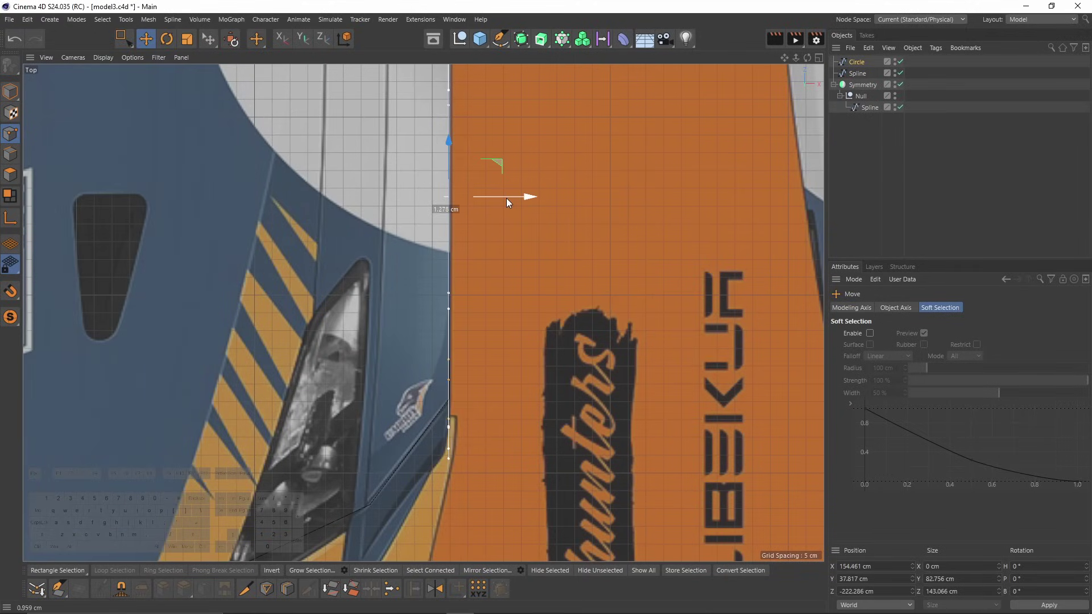
Select the arch's bottom points in the front view and move them about 3 cm inward toward the bumper's lower corner.
middle_click(524, 303)
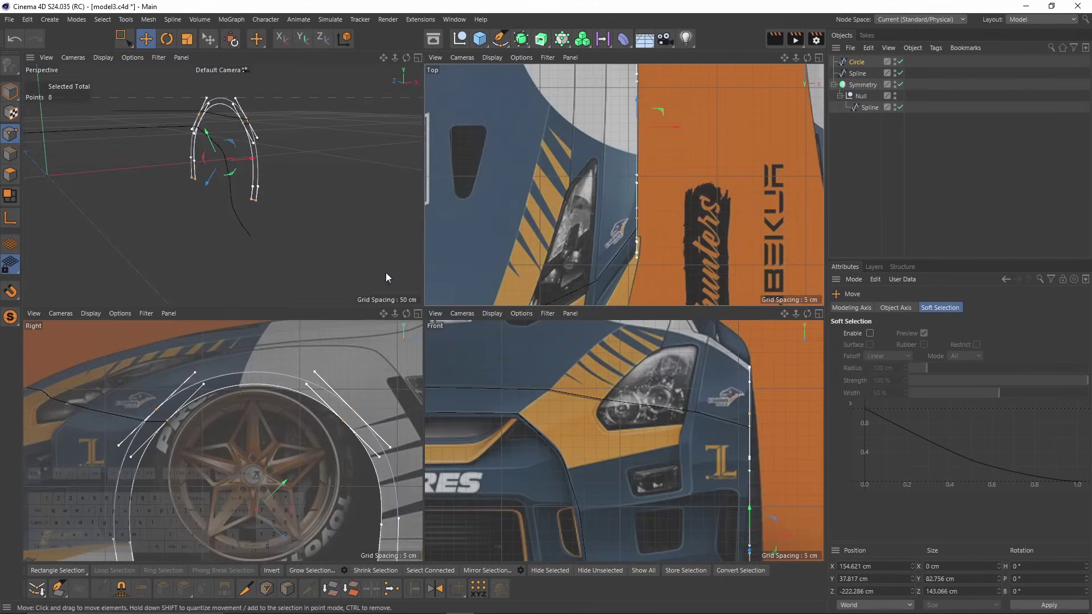
middle_click(357, 383)
middle_click(357, 383)
middle_click(643, 395)
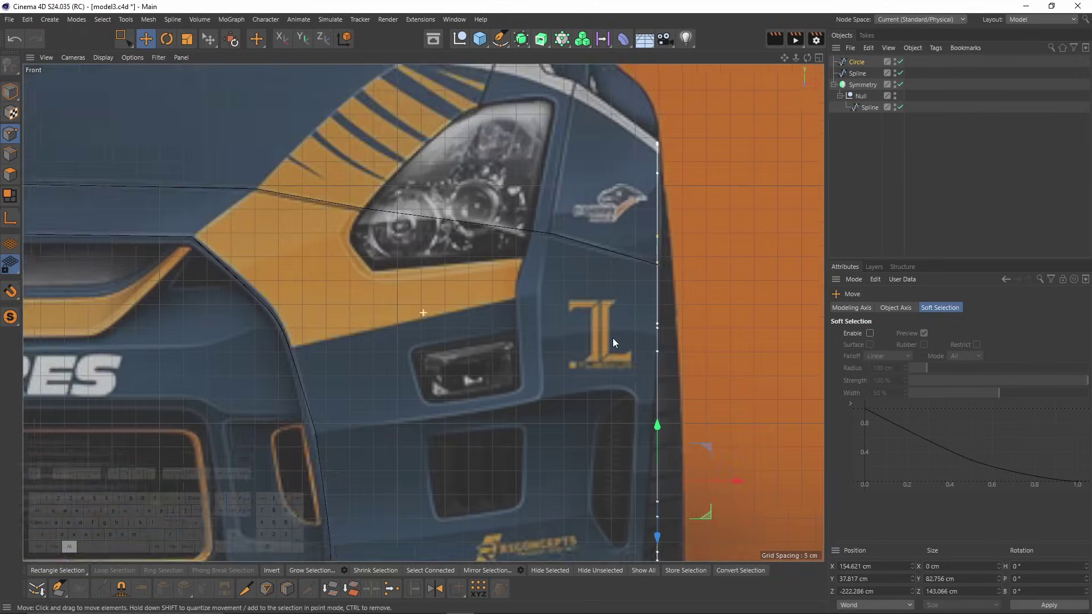
middle_click_drag(613, 338, 558, 283, "alt")
key("space")
left_click_drag(444, 361, 622, 535)
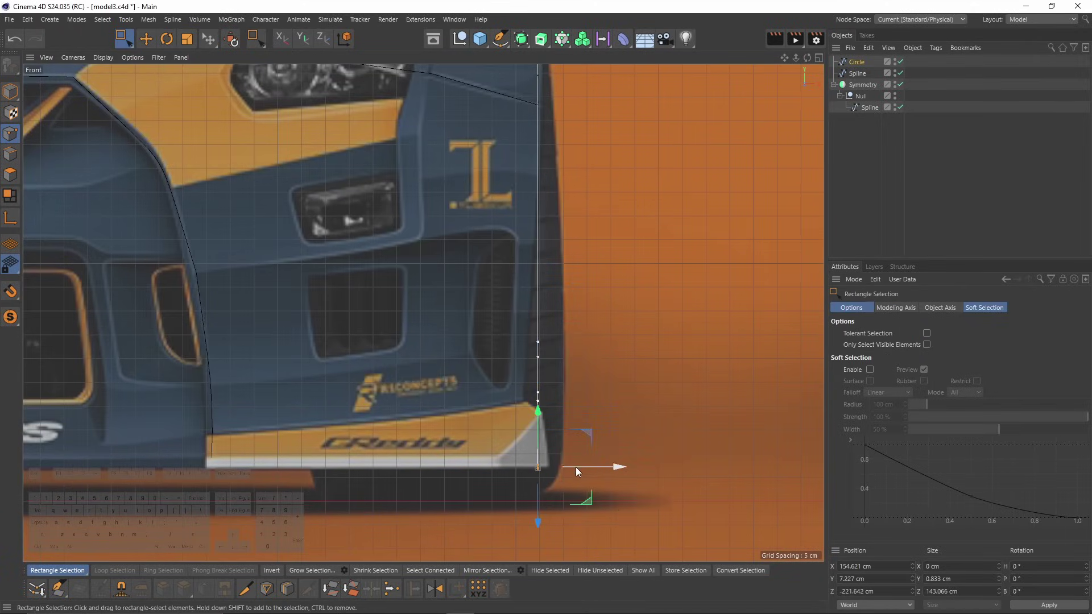
scroll(576, 466, "up", 1)
left_click_drag(607, 468, 592, 459)
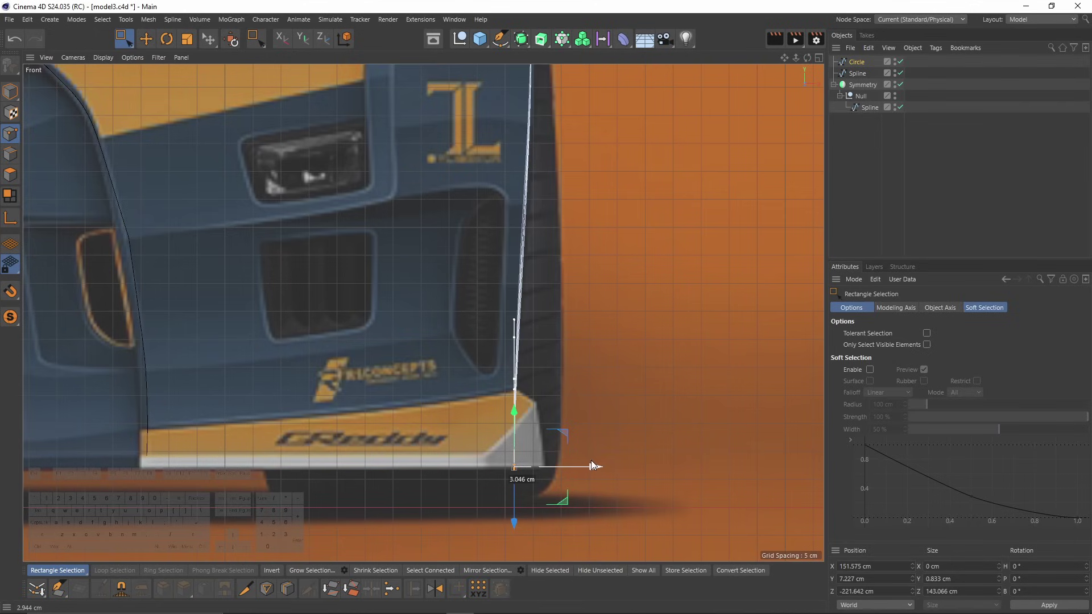
Set the modeling axis orientation to World and rotate the arch's bottom points to follow the slope of the body side.
key("r")
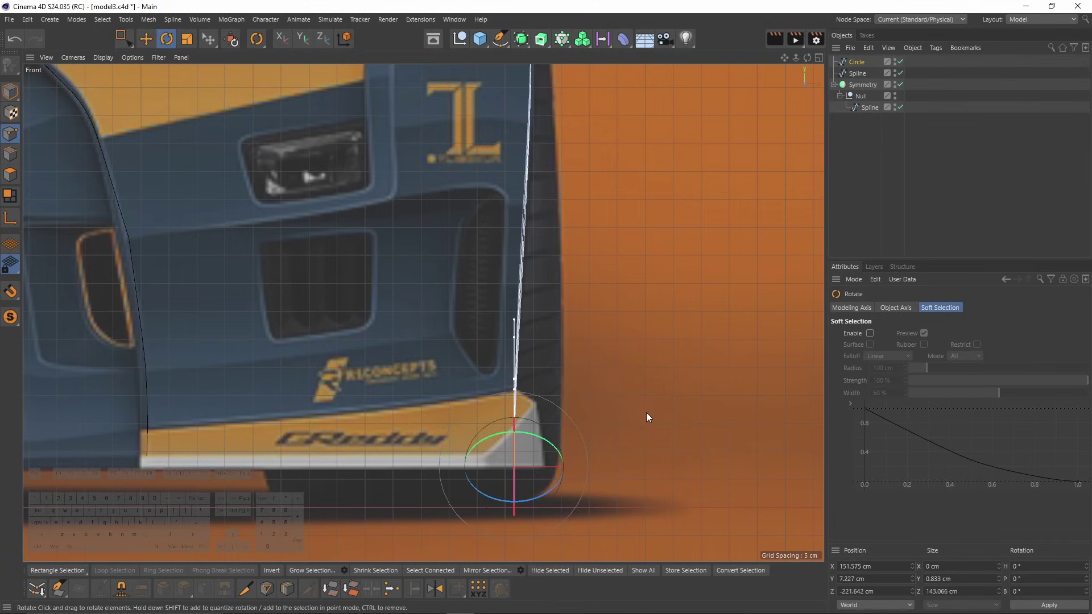
middle_click_drag(647, 412, 633, 373, "alt")
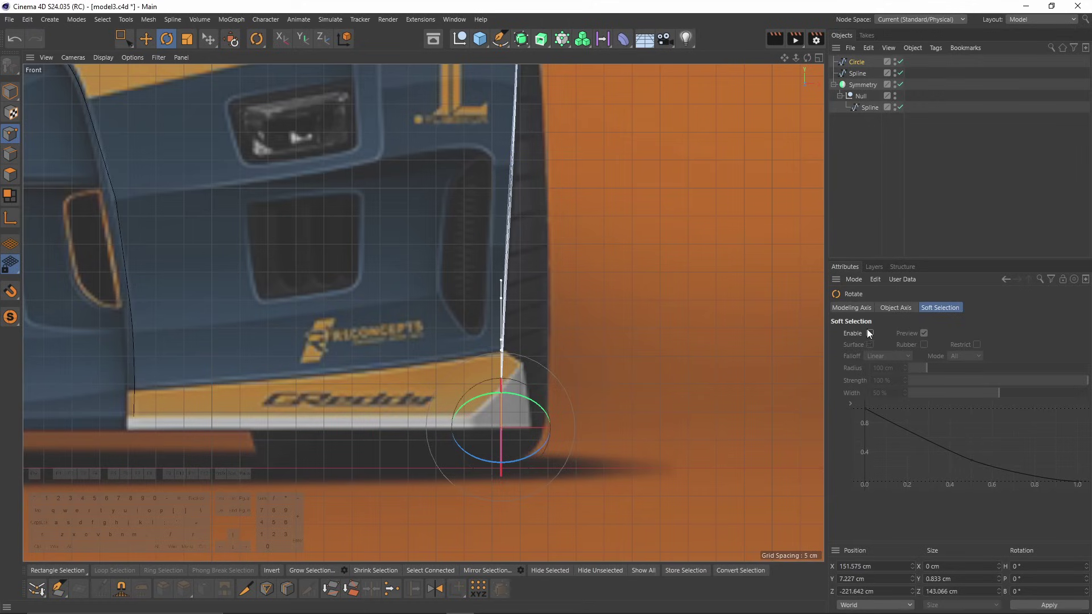
left_click(865, 308)
left_click(1015, 336)
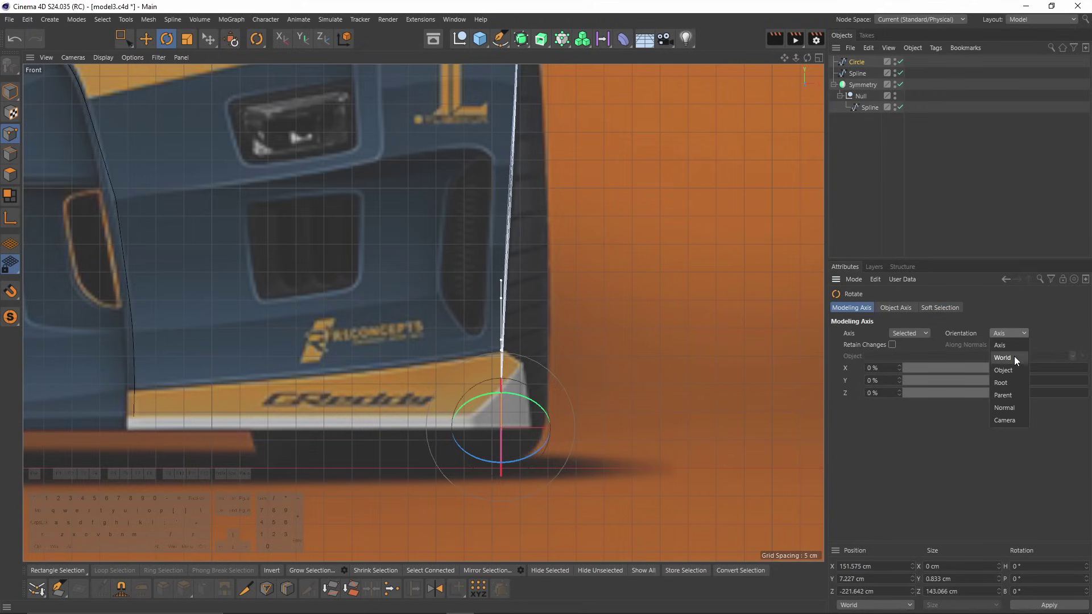
left_click(1002, 357)
left_click_drag(711, 346, 537, 393)
key("e")
Move the Circle arch spline and the hood seam spline into the Null under Symmetry to mirror them across the car.
key("F1")
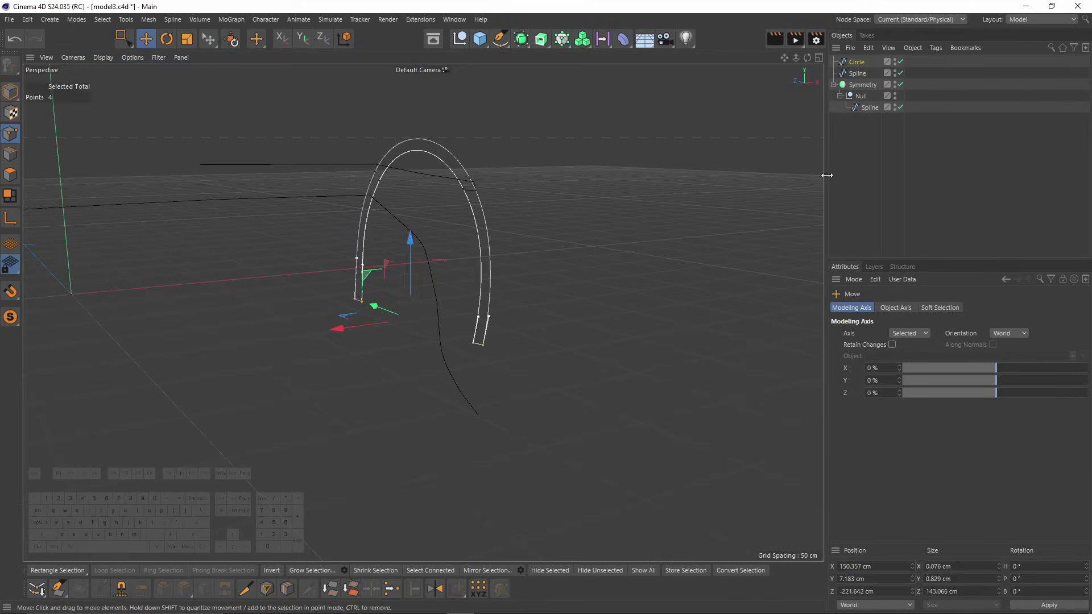
left_click(857, 61)
left_click(858, 73, "ctrl")
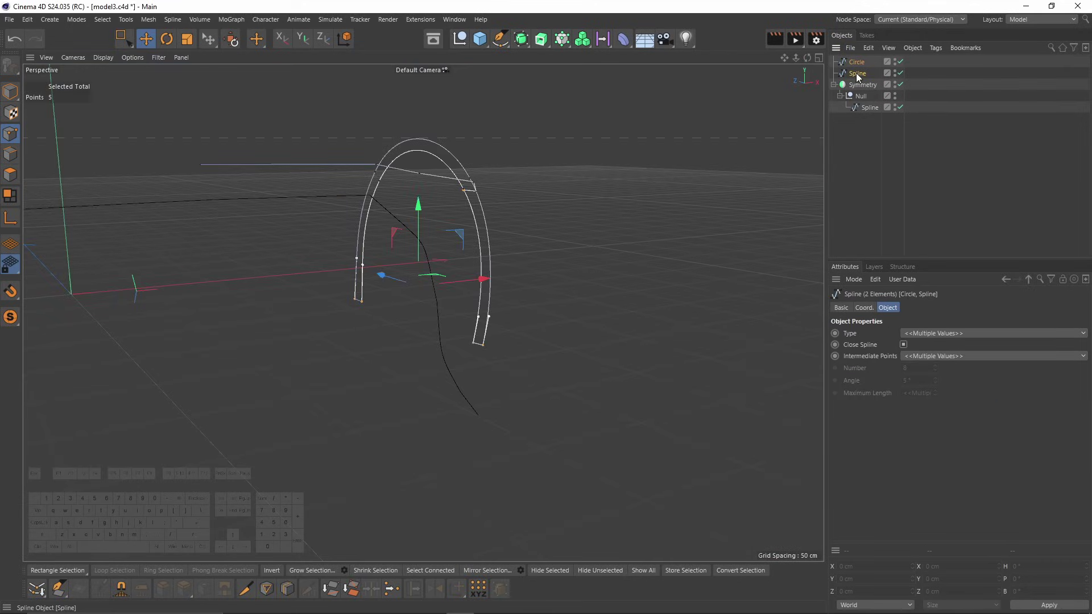
mouse_move(858, 76)
left_mouse_down()
mouse_move(874, 103)
mouse_move(866, 96)
left_mouse_up()
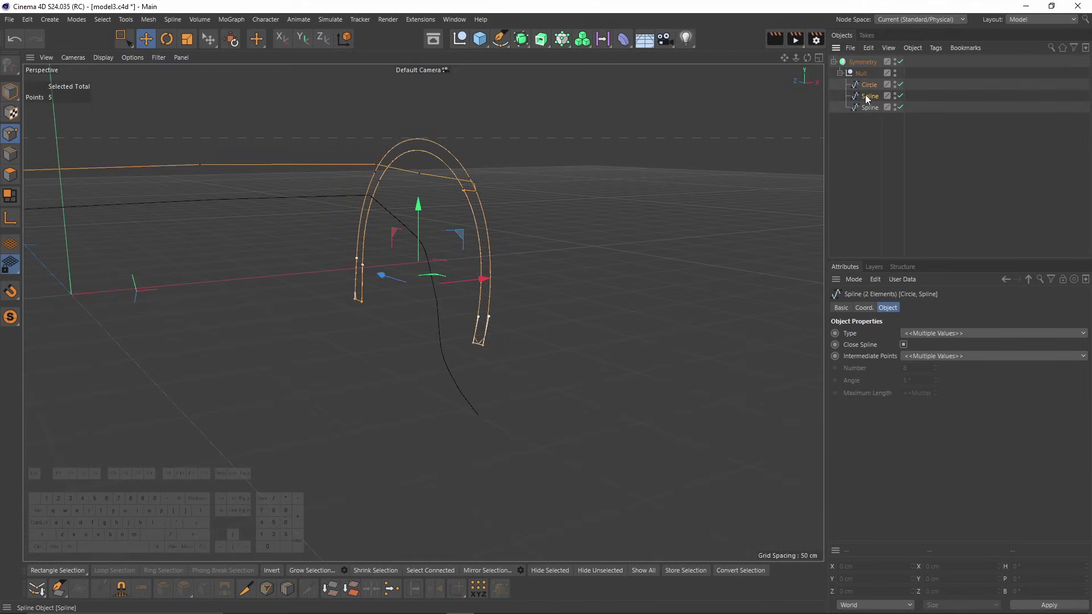
left_click(528, 252)
left_click_drag(527, 252, 559, 269, "alt")
scroll(558, 268, "down", 5)
left_click_drag(484, 320, 434, 314, "alt")
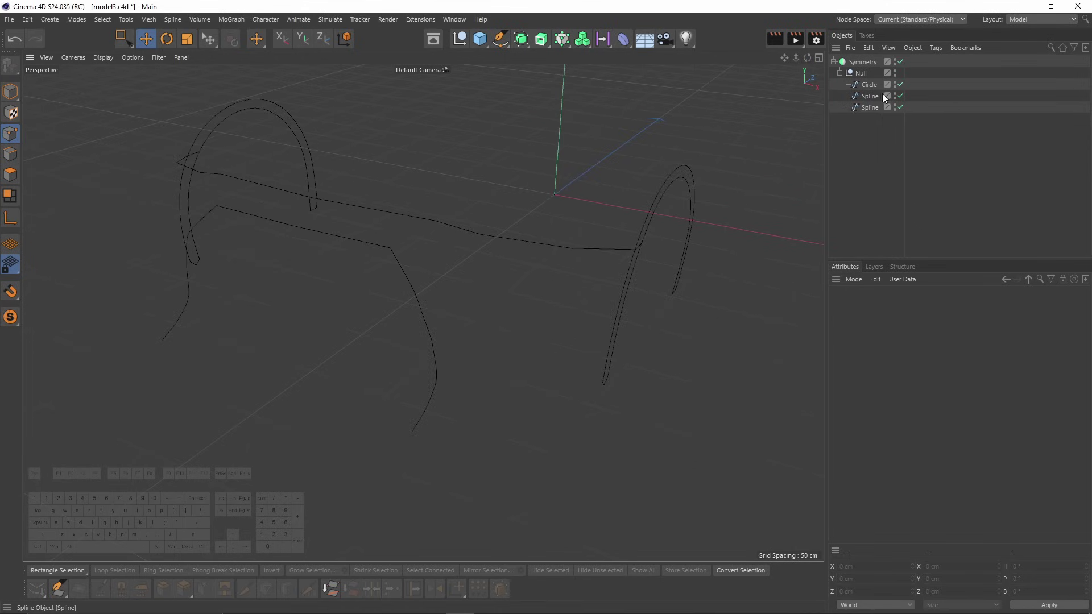
Clear the arch's point selection and enable snapping with Spline Snap active alongside Vertex Snap.
left_click(869, 83)
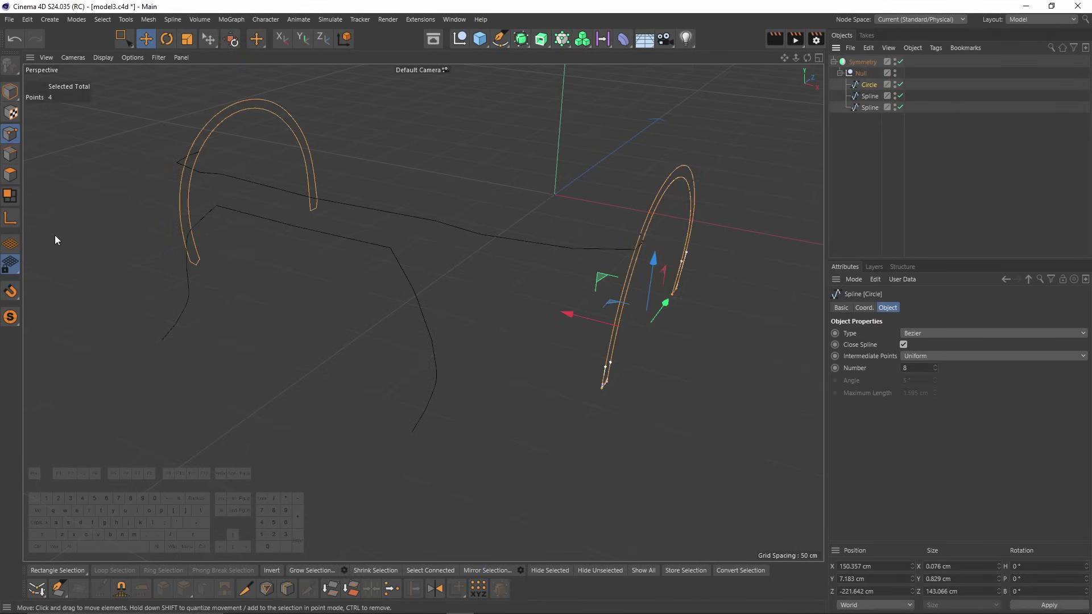
left_click(340, 289)
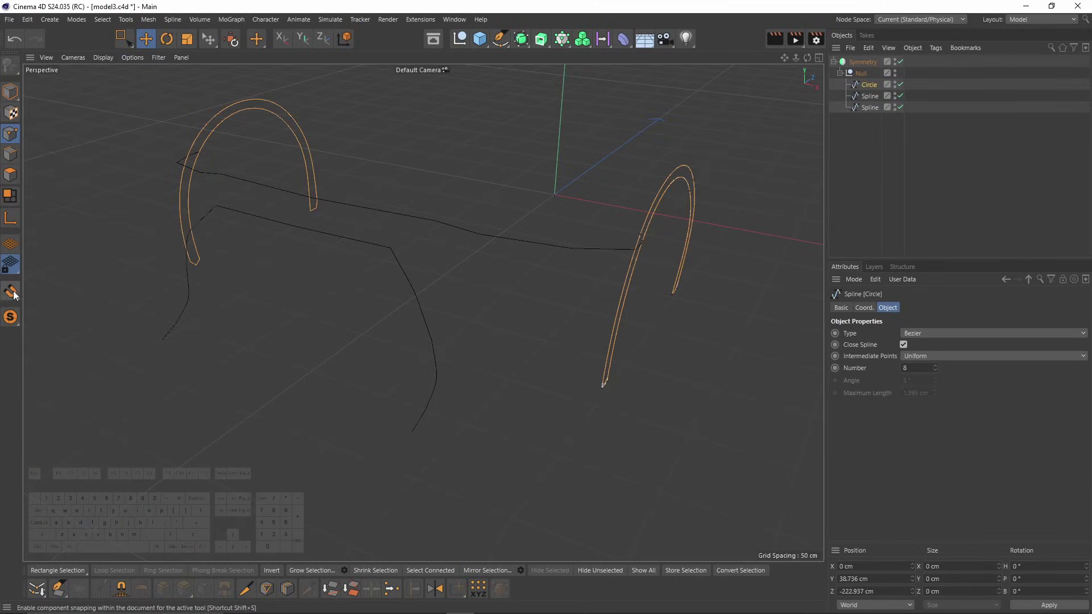
left_click(11, 292)
left_click(11, 290)
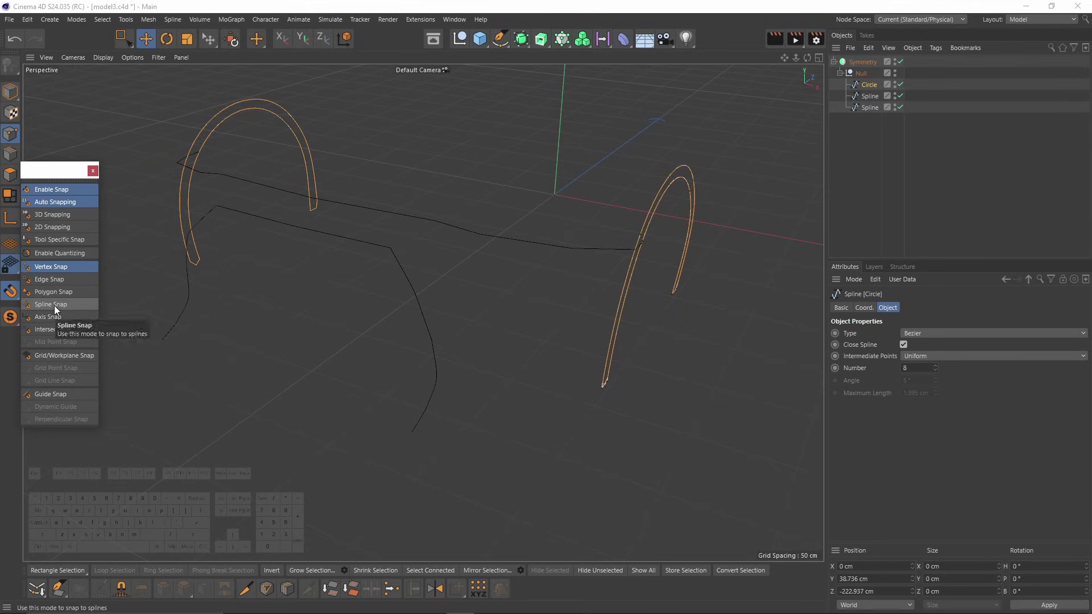
left_click(53, 306)
left_click(91, 172)
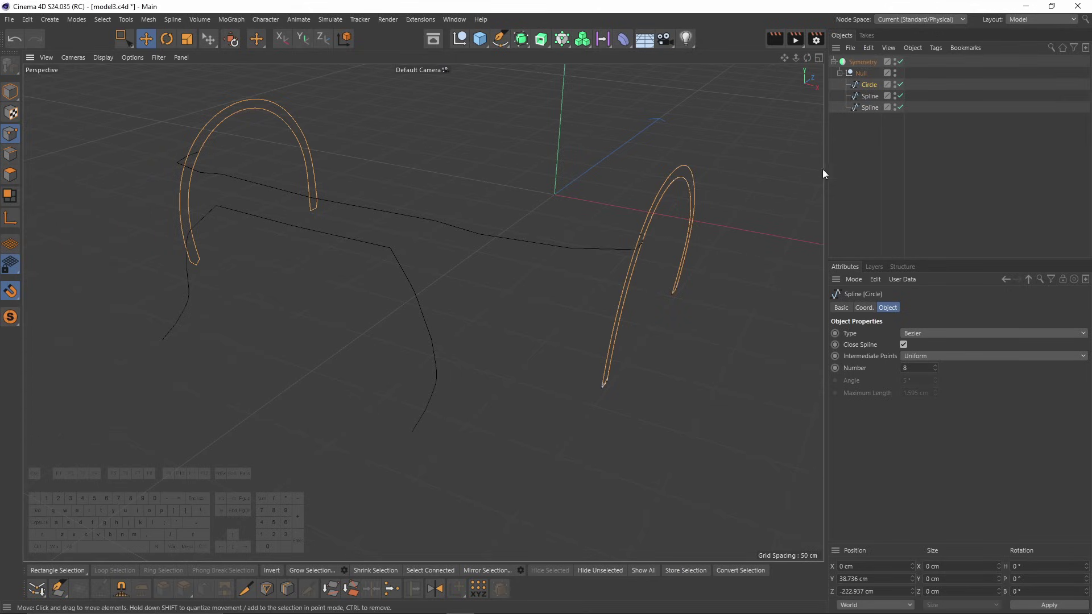
Activate the Spline Pen with the Linear type in the front view and switch the snapping mode to 3D Snapping.
middle_click(526, 302)
middle_click(503, 327)
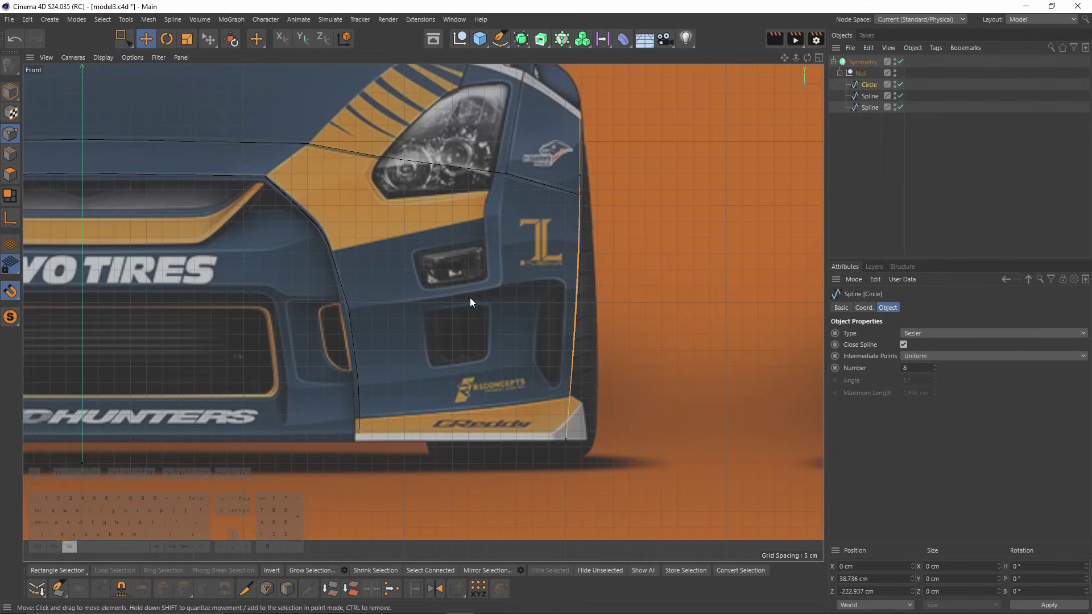
left_click(866, 146)
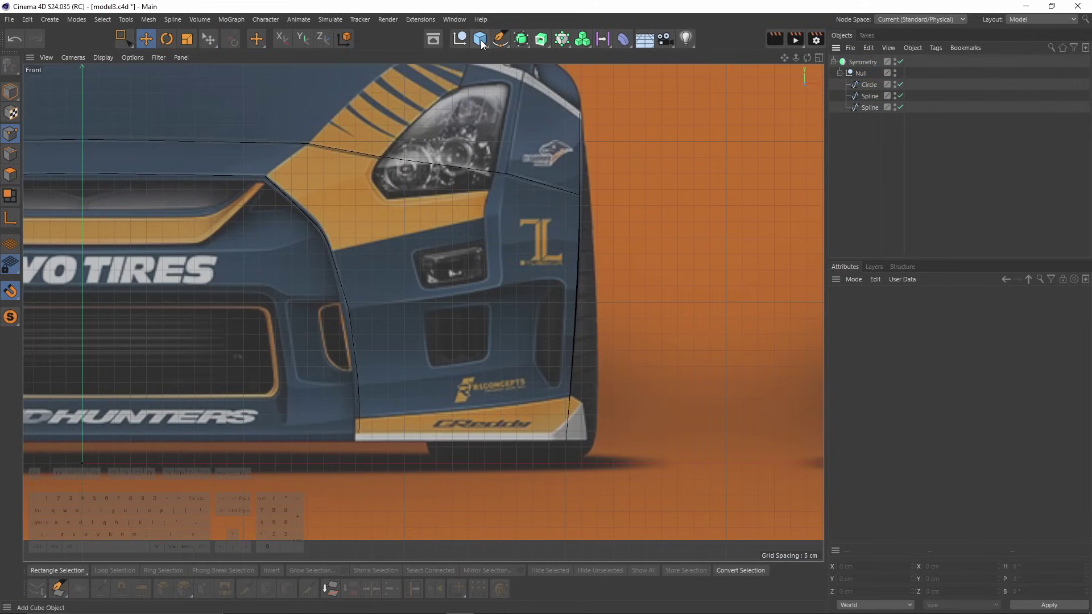
left_click(499, 38)
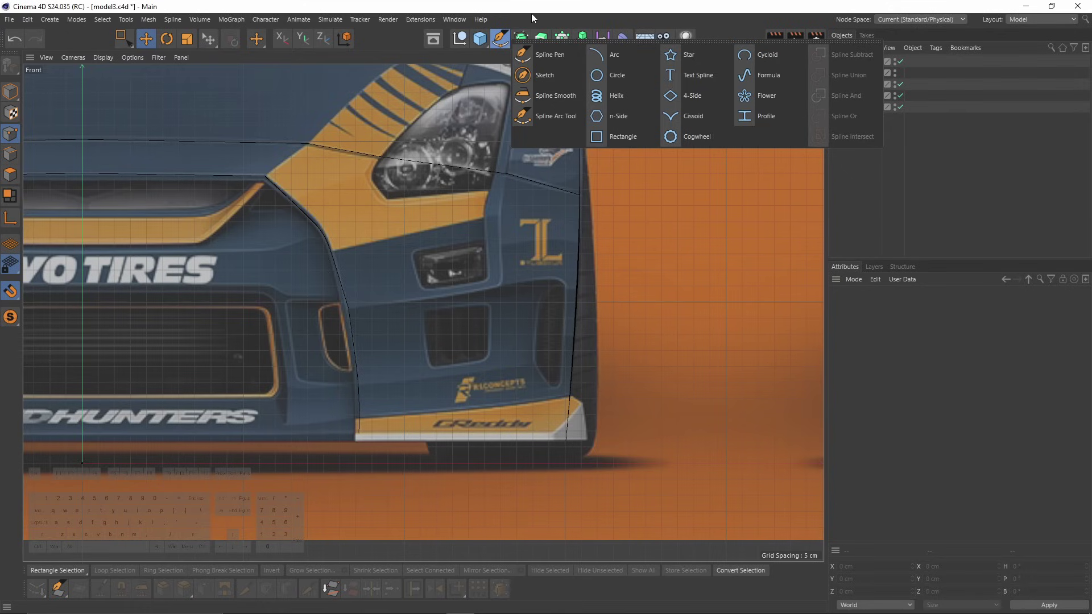
left_click(555, 60)
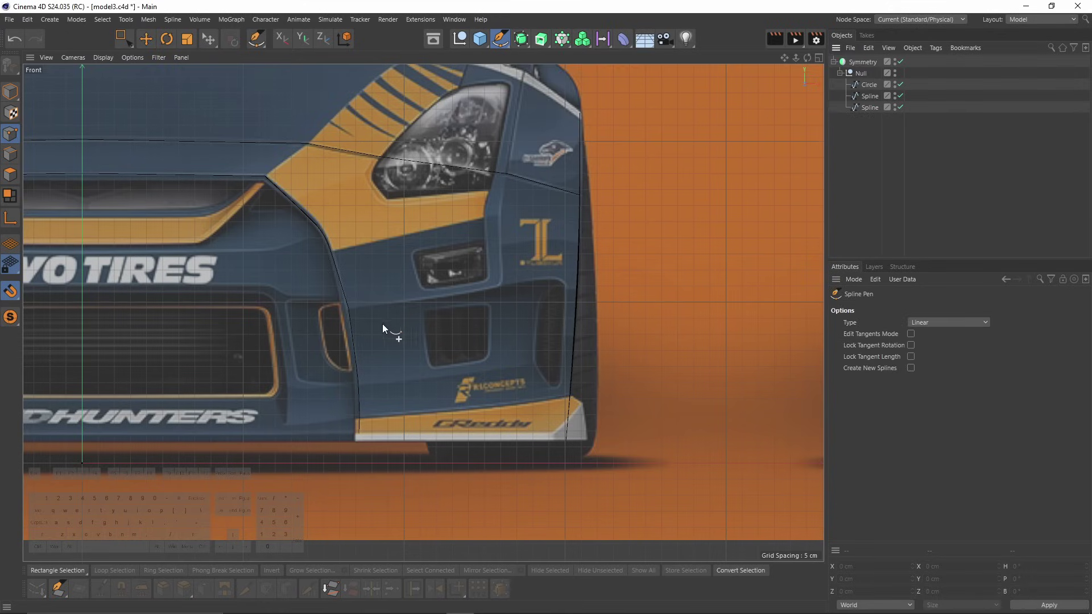
scroll(350, 307, "up", 2)
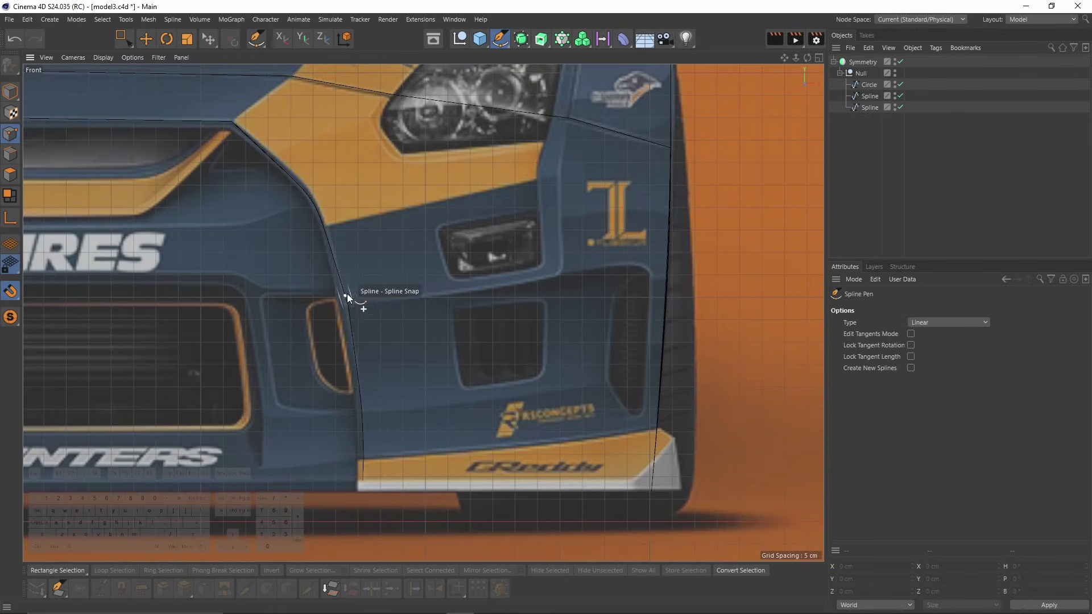
scroll(350, 308, "up", 2)
scroll(347, 332, "down", 3)
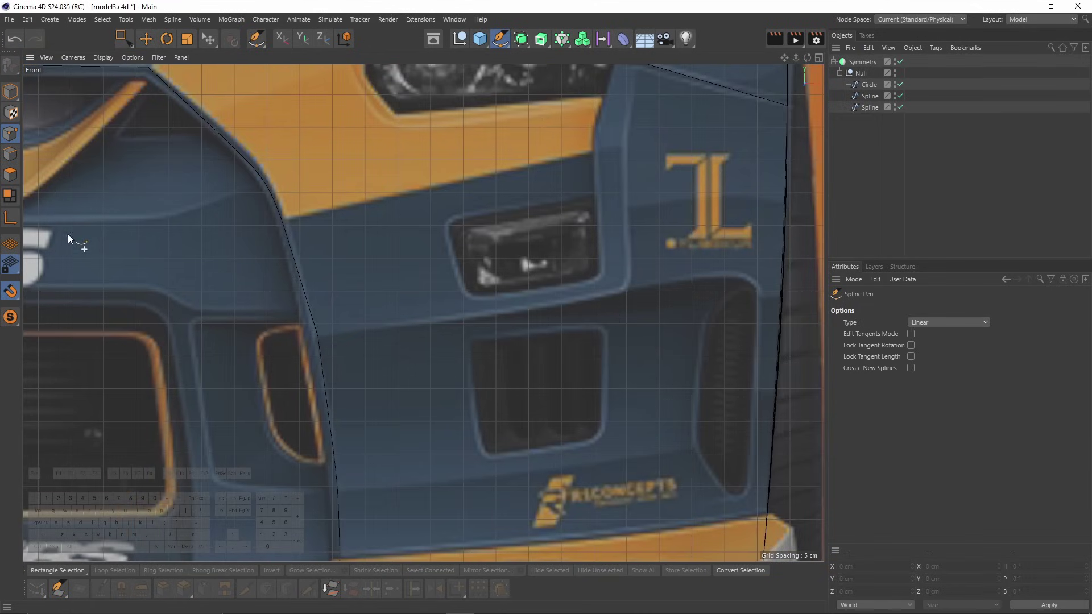
left_click(10, 291)
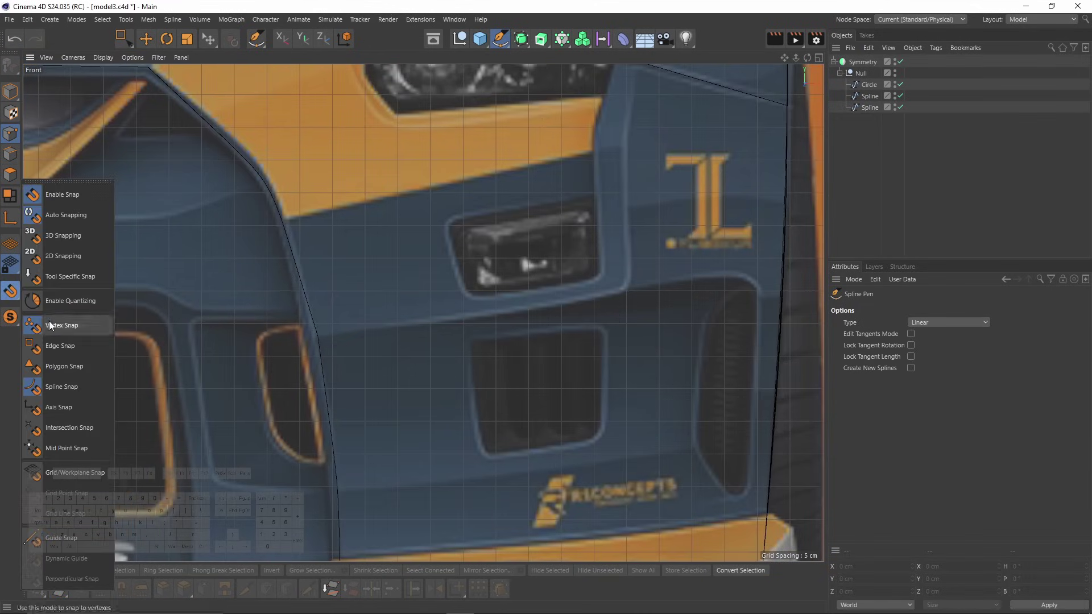
left_click(55, 182)
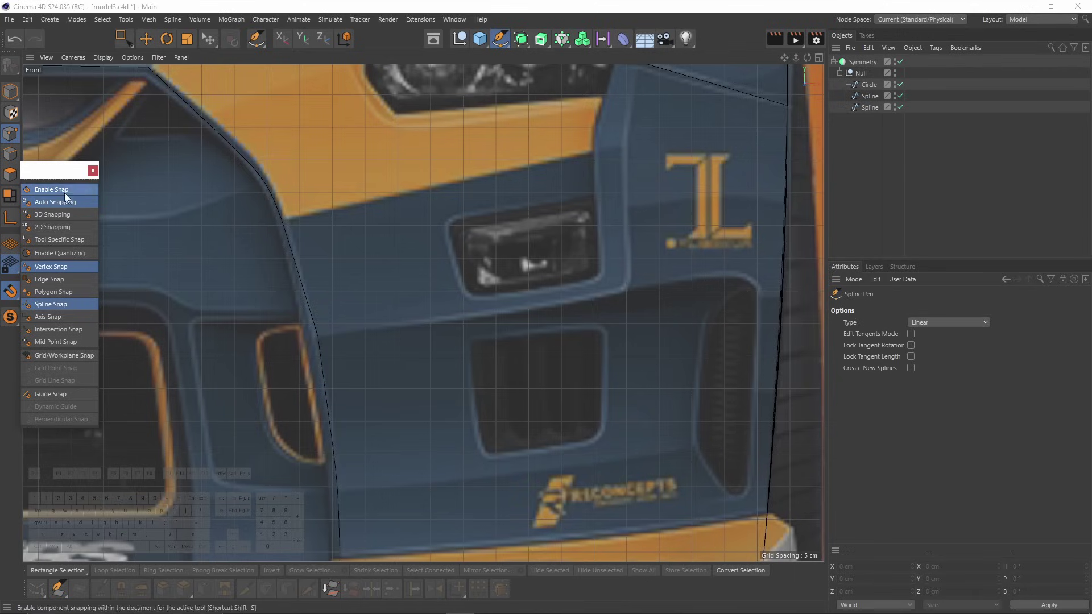
left_click(45, 215)
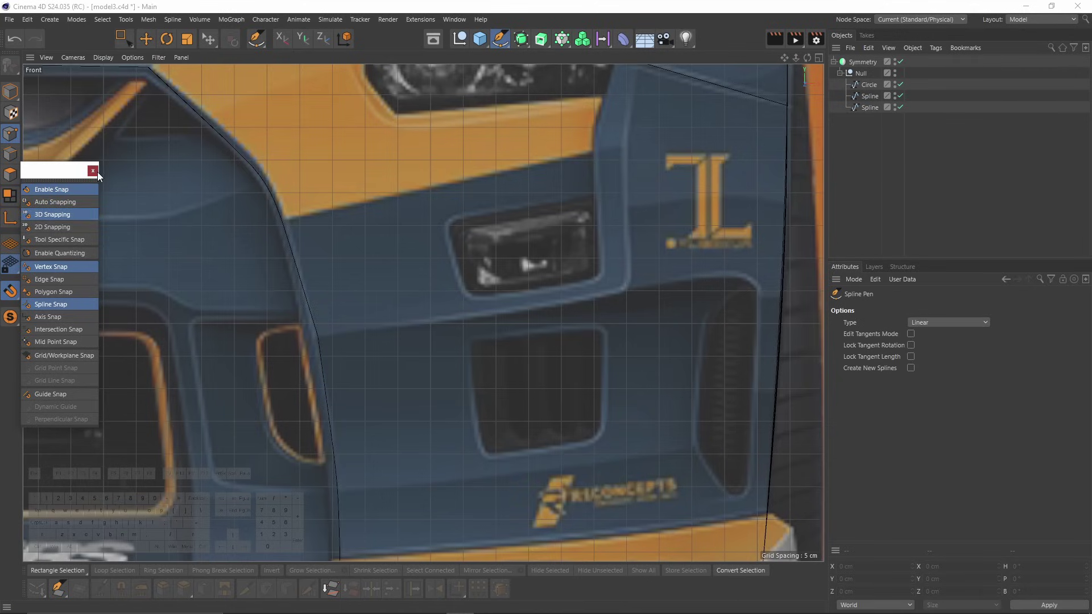
left_click(96, 171)
Draw a straight spline from the grille outline's vertex beside the side intake to the wheel arch's outer curve, snapping both ends.
scroll(313, 276, "down", 4)
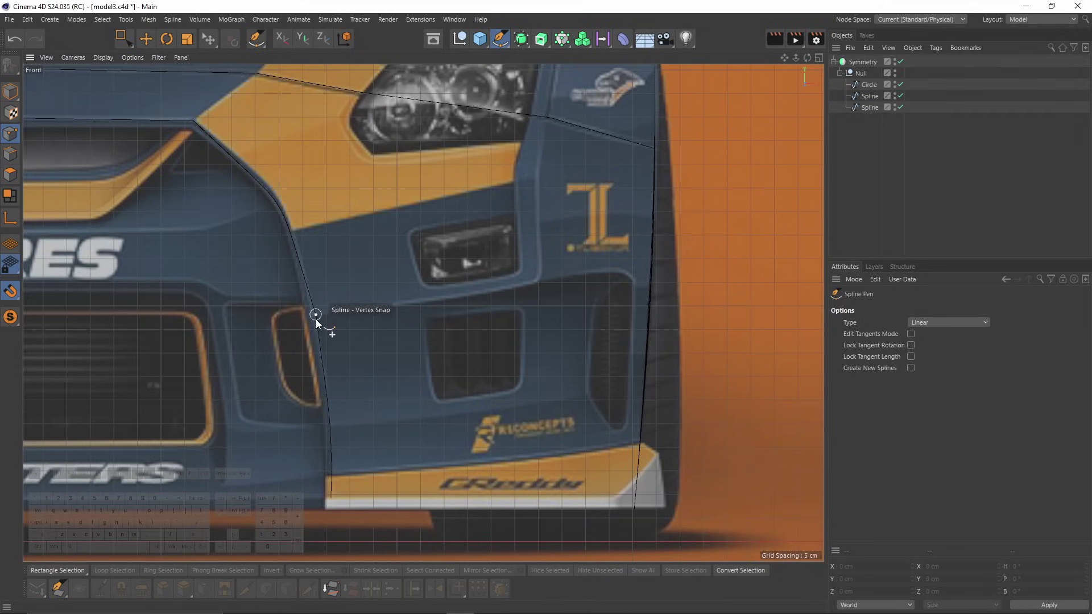
left_click(316, 321)
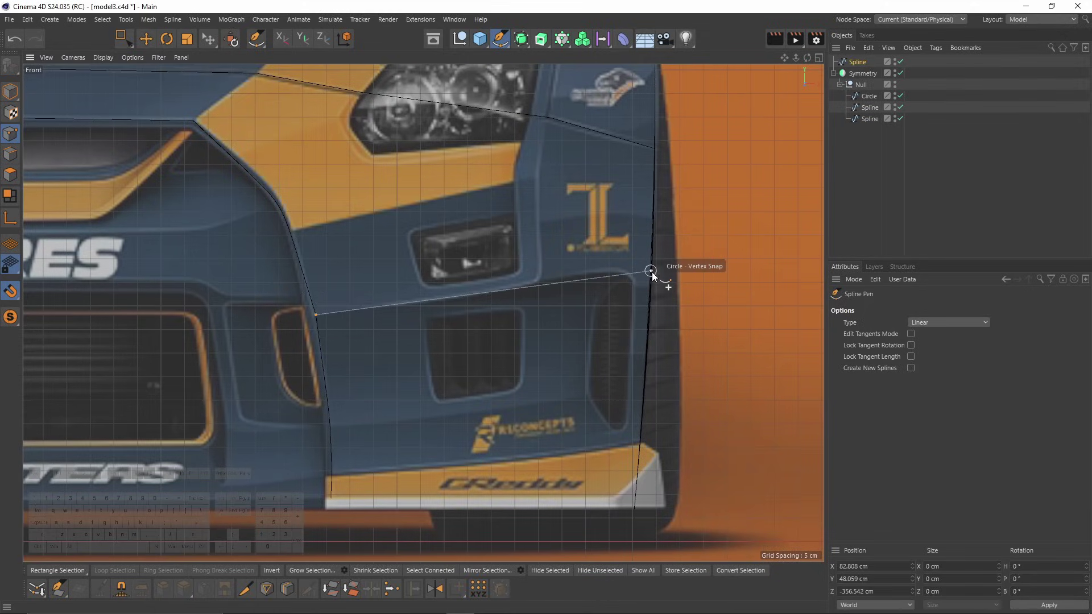
scroll(650, 273, "up", 10)
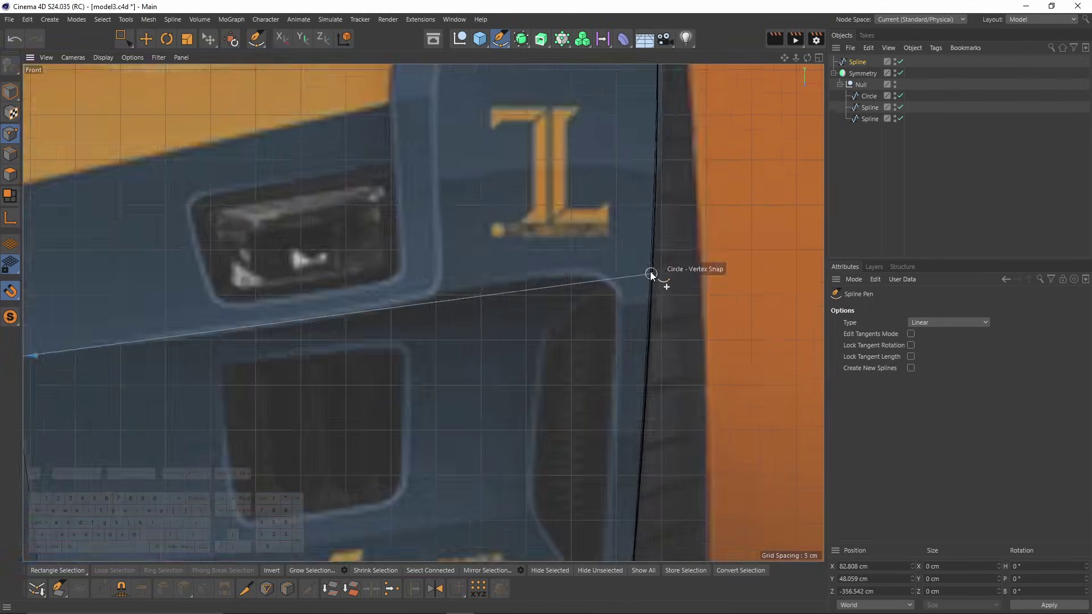
left_click(651, 254)
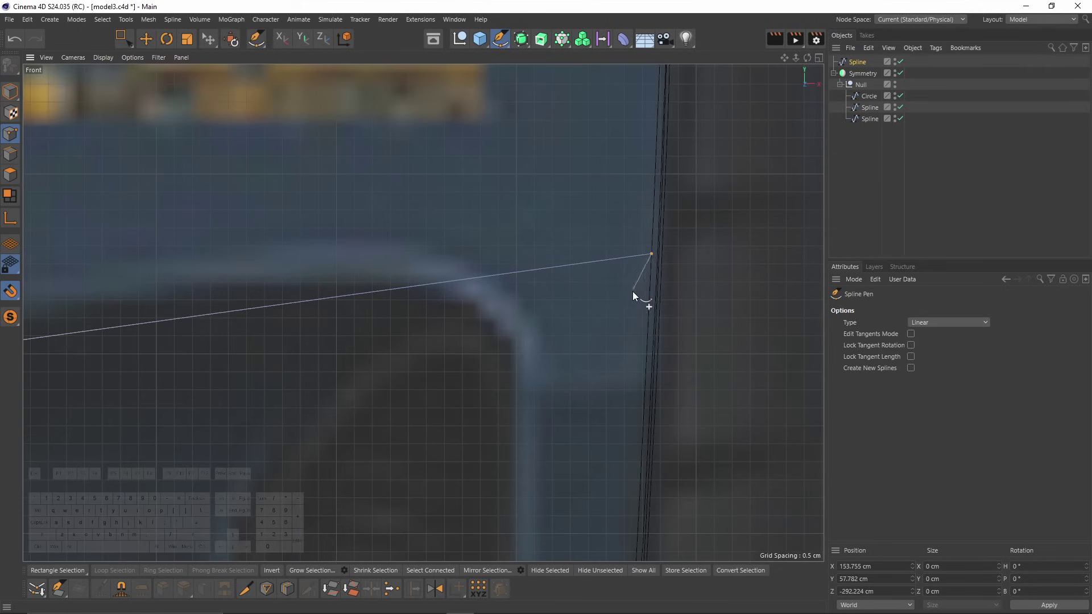
key("e")
Examine the new bumper crease spline against the guides and blueprint in the perspective, top and right views.
middle_click(341, 255)
middle_click(320, 218)
left_click_drag(515, 311, 576, 304, "alt")
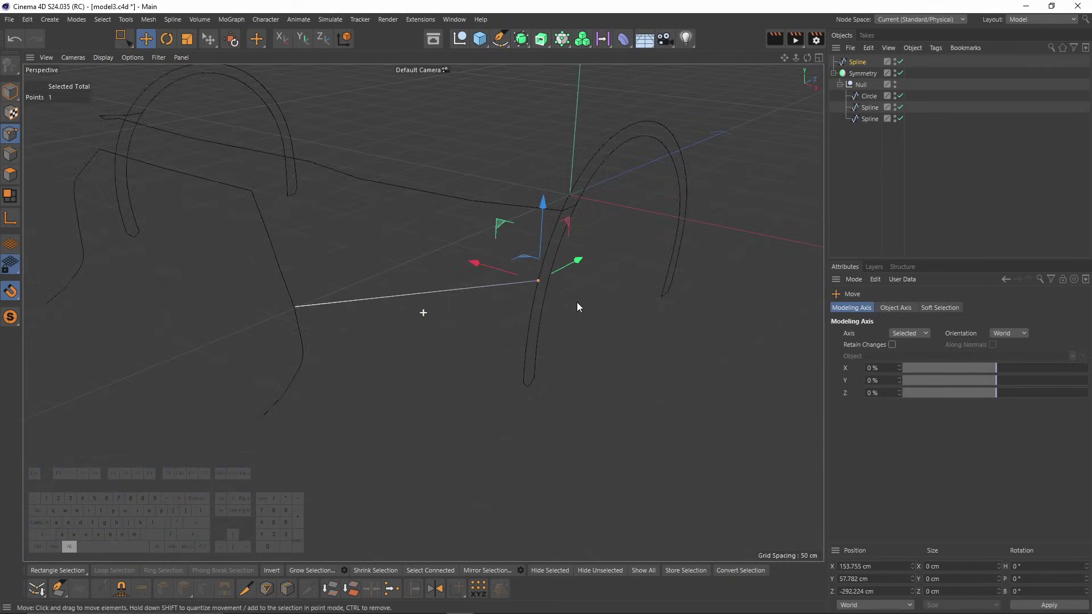
middle_click(577, 304)
middle_click(550, 248)
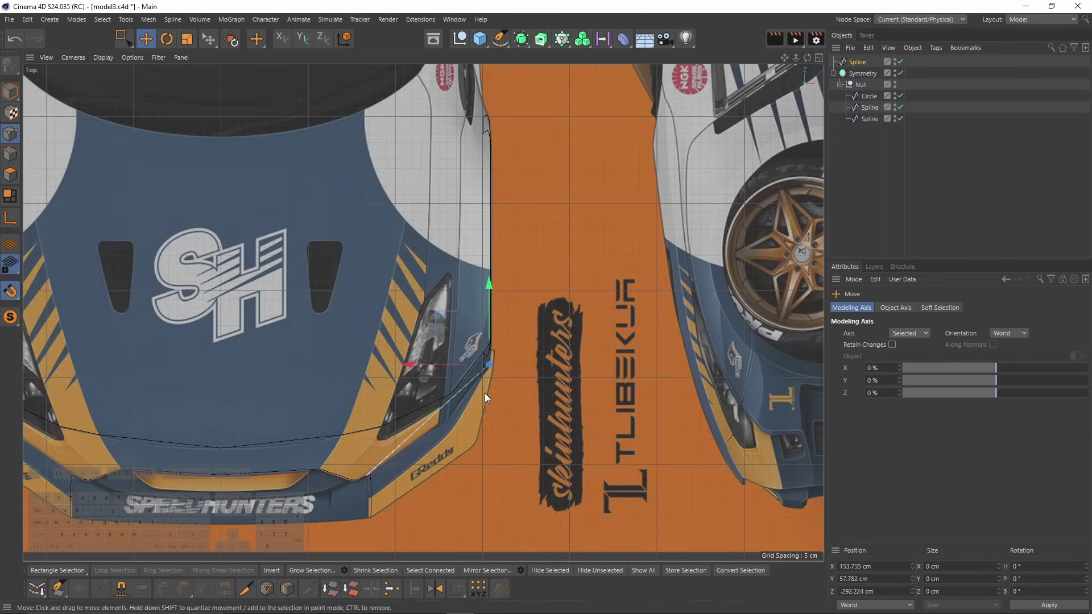
scroll(485, 394, "up", 2)
middle_click(474, 284)
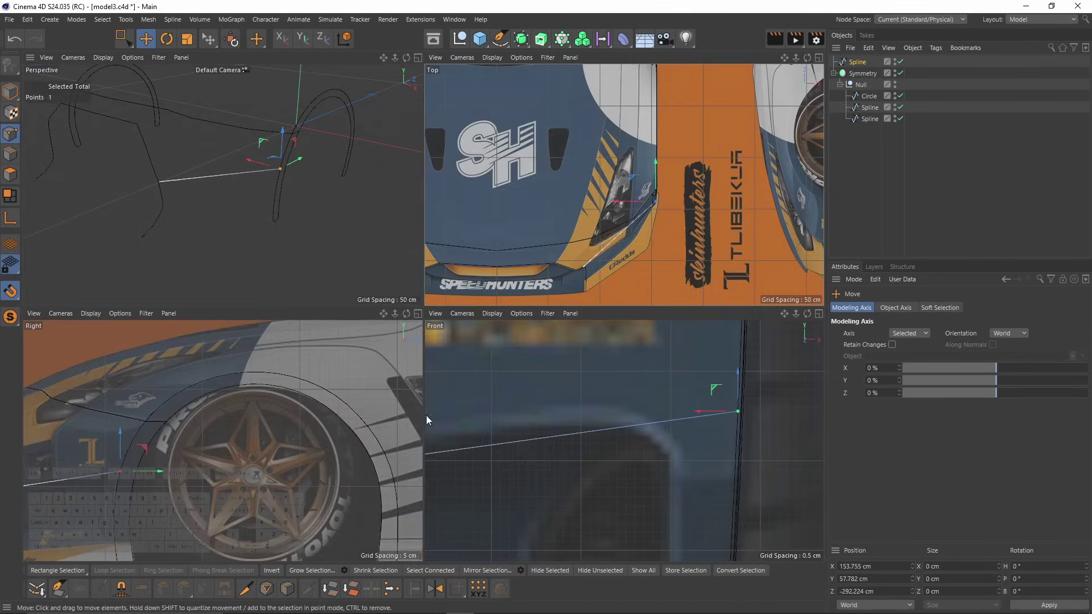
middle_click(394, 393)
middle_click_drag(349, 343, 450, 300, "alt")
right_click_drag(358, 336, 381, 312, "alt")
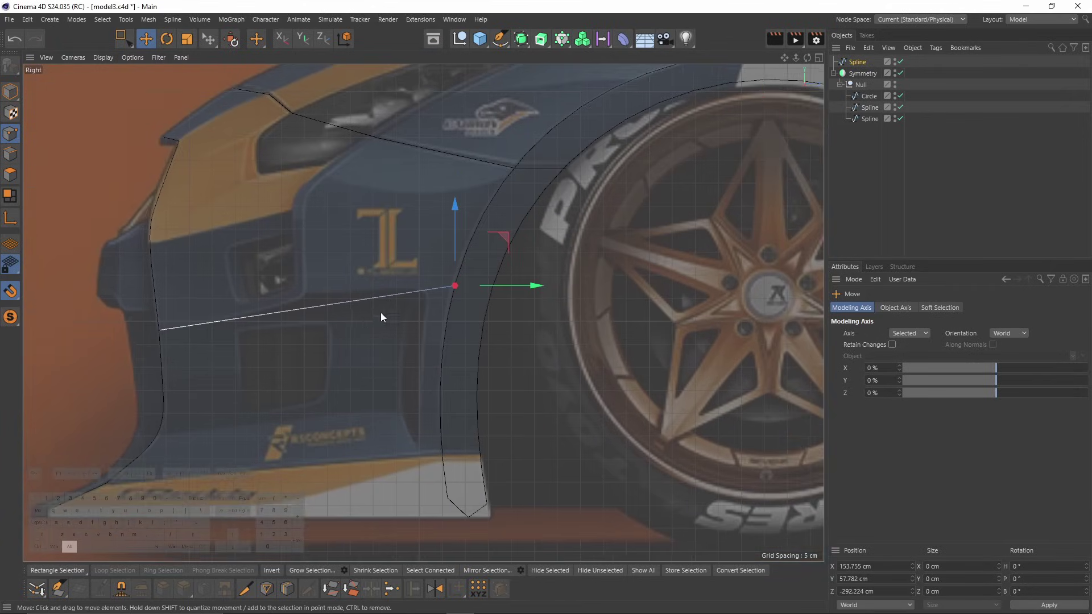
Cut a point into the middle of the bumper crease spline with Line Cut and shift it outward in the top view to follow the blueprint.
middle_click_drag(381, 313, 397, 308, "alt")
right_click(384, 330)
mouse_move(415, 302)
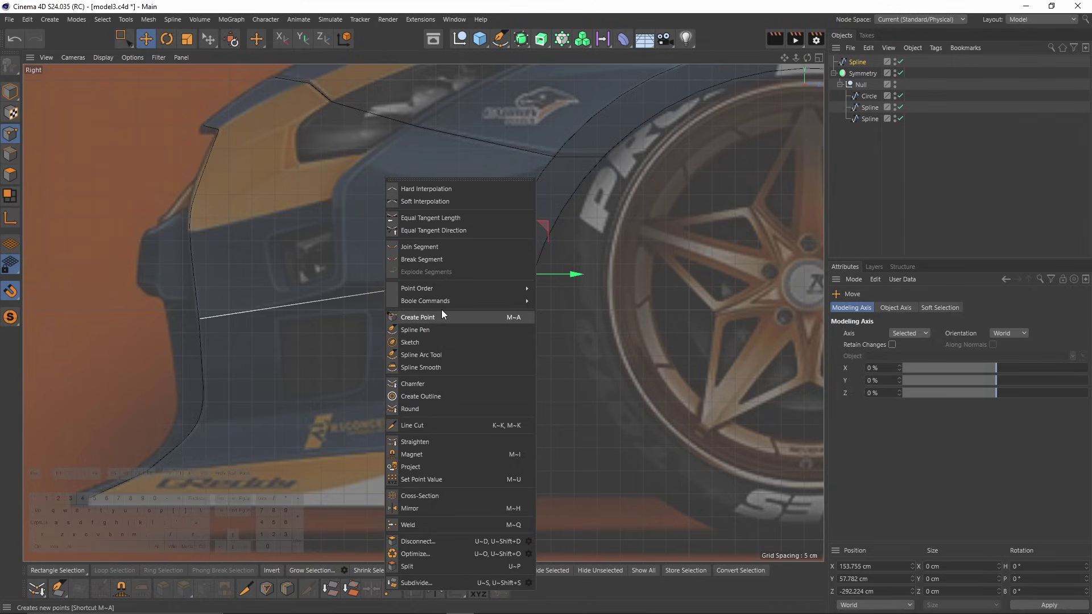
left_click(433, 426)
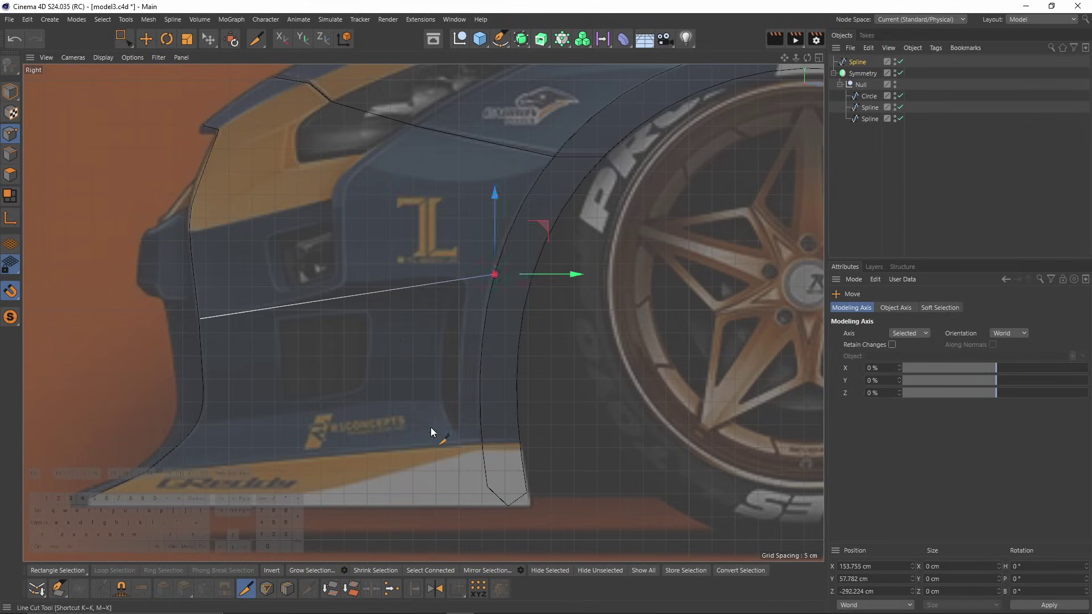
mouse_move(340, 272)
left_mouse_down()
mouse_move(351, 354)
mouse_move(362, 320)
left_mouse_up()
key("space")
key("F2")
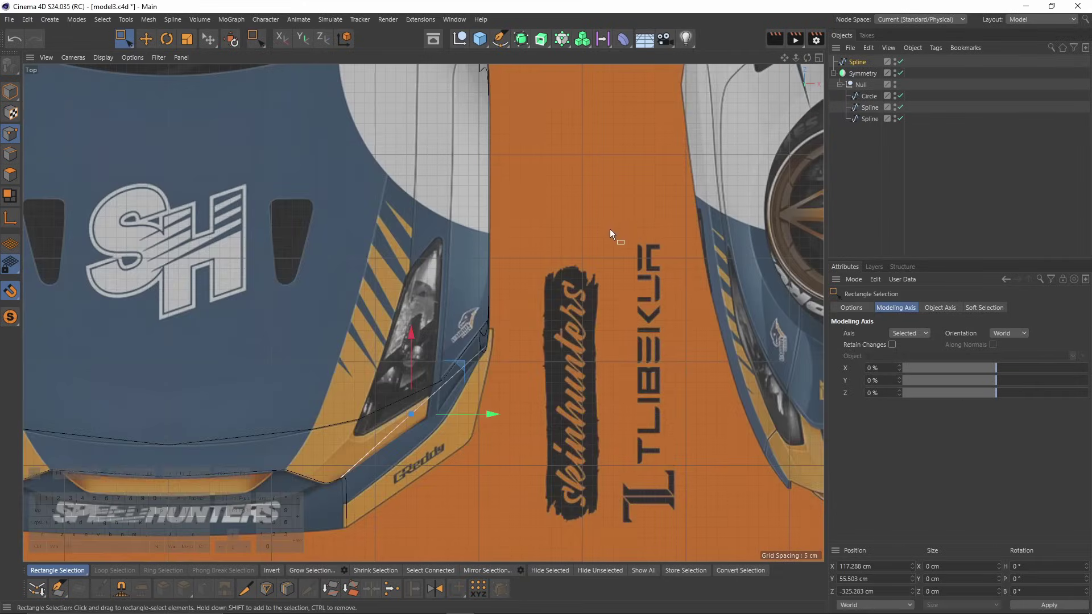
middle_click_drag(404, 368, 423, 278, "alt")
scroll(423, 277, "up", 2)
left_click_drag(491, 287, 534, 292)
Enable snapping and draw a linear spline in the front view from the bend of the bumper crease up to the hood seam beside the headlight.
key("F5")
middle_click(670, 469)
scroll(670, 469, "down", 10)
middle_click(332, 384)
middle_click(528, 381)
scroll(527, 381, "down", 5)
scroll(528, 381, "up", 2)
left_click(10, 291)
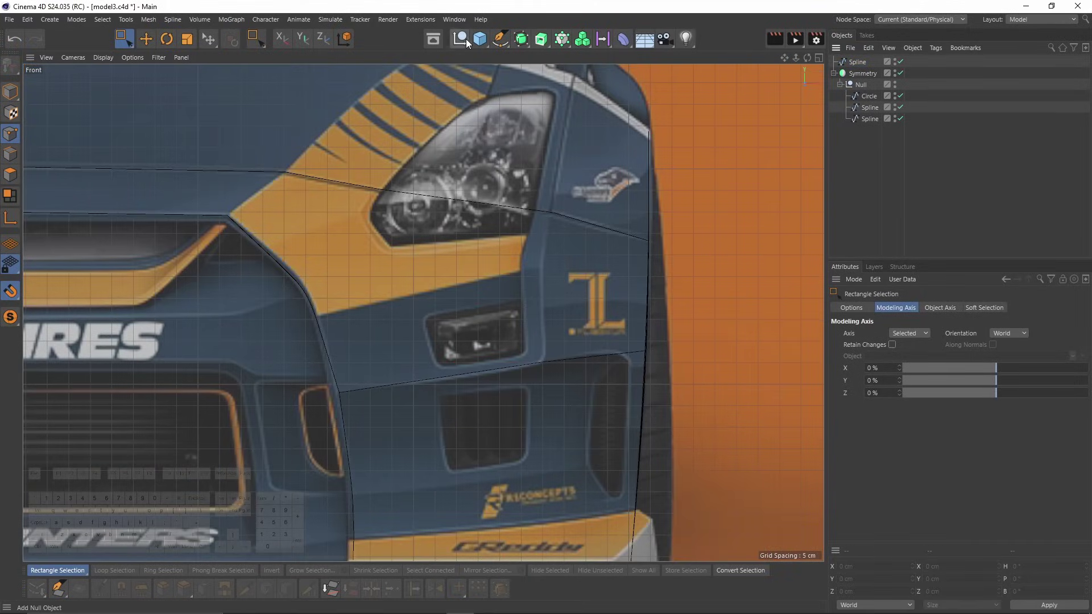
left_click_drag(499, 41, 520, 48)
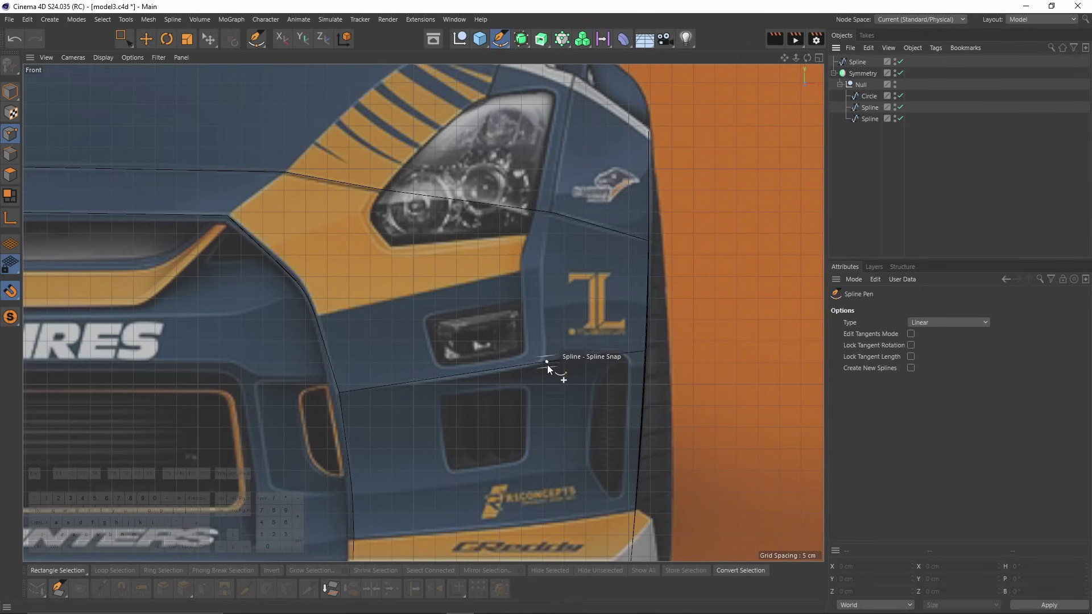
scroll(547, 364, "up", 3)
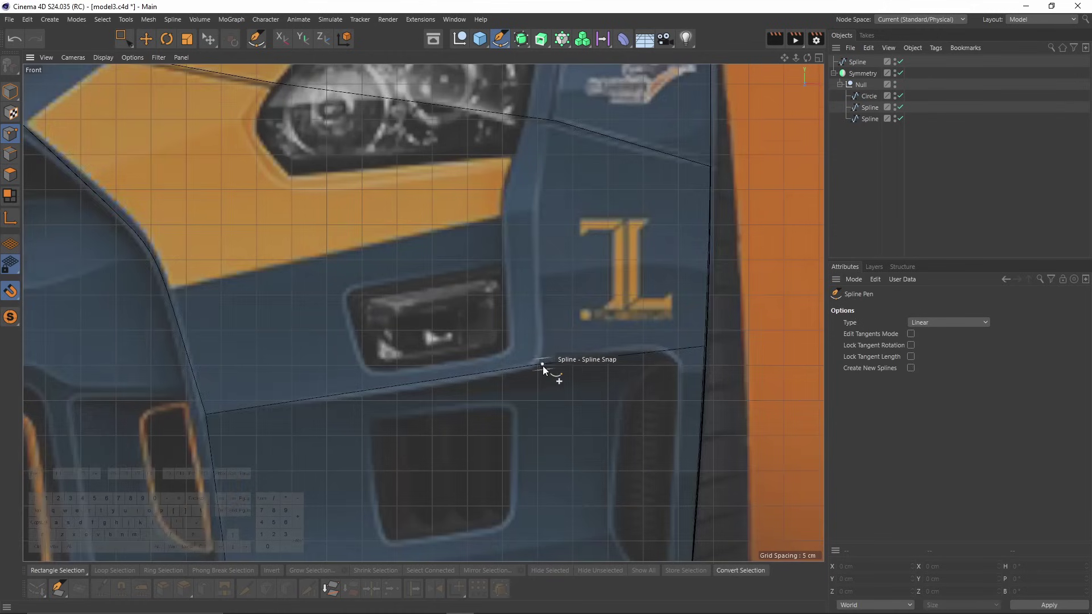
scroll(545, 364, "down", 4)
left_click(543, 364)
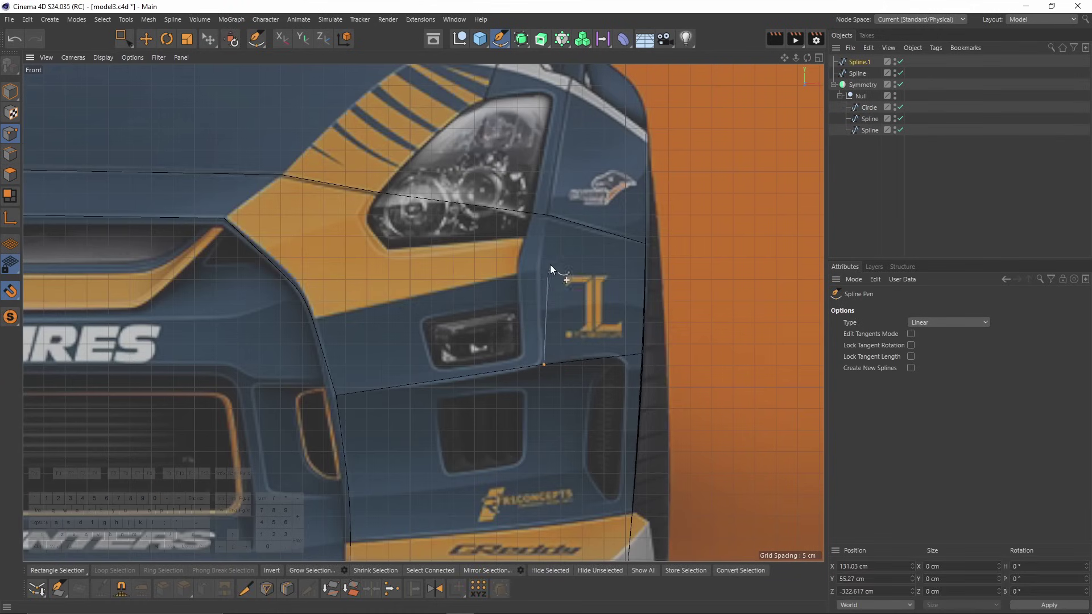
key("space")
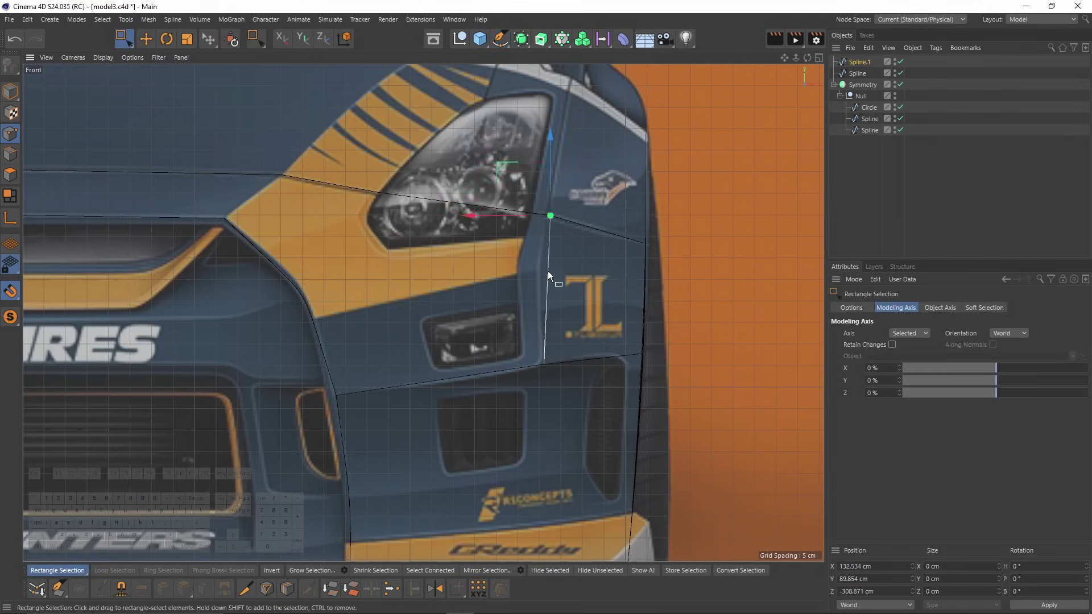
Cut a point into the middle of the new vertical spline in the right view and move it forward onto the blueprint's corner crease.
middle_click(548, 270)
middle_click(188, 391)
middle_click_drag(389, 194, 372, 265, "alt")
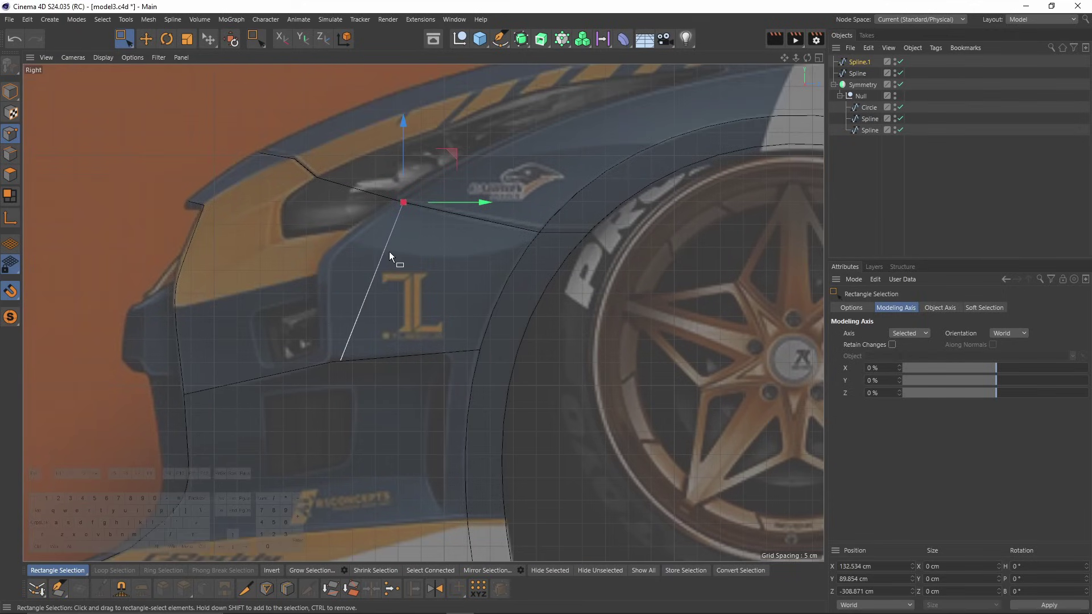
right_click(389, 251)
left_click(416, 394)
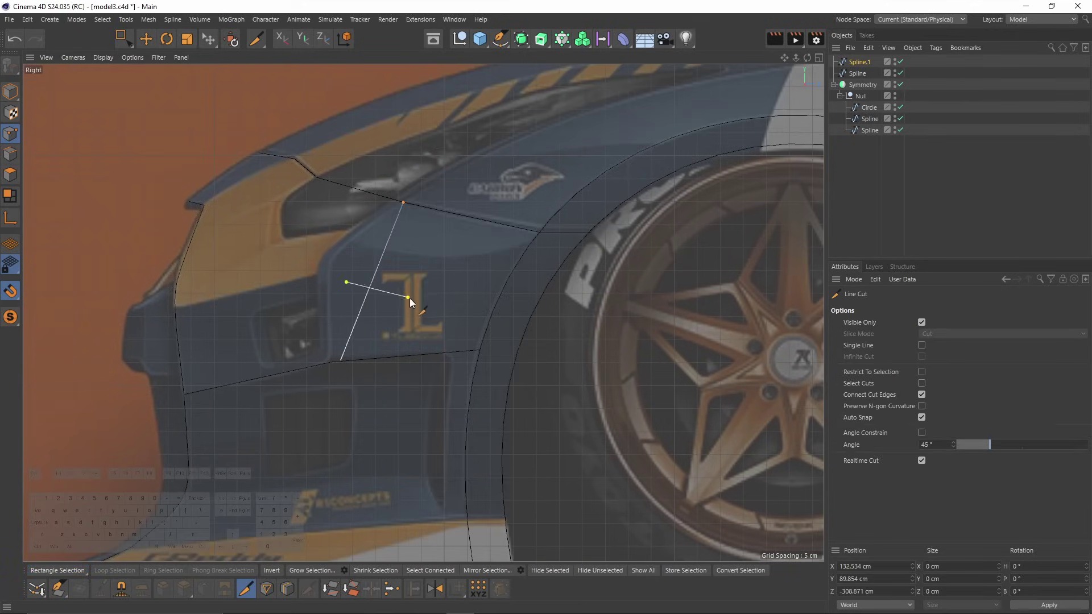
key("space")
left_click(371, 288)
scroll(390, 298, "up", 2)
left_click_drag(414, 235, 371, 205)
Slide the vertical spline's lower end point forward in the right view and fine-tune its corner point against the blueprint.
left_click(333, 372)
scroll(336, 371, "up", 3)
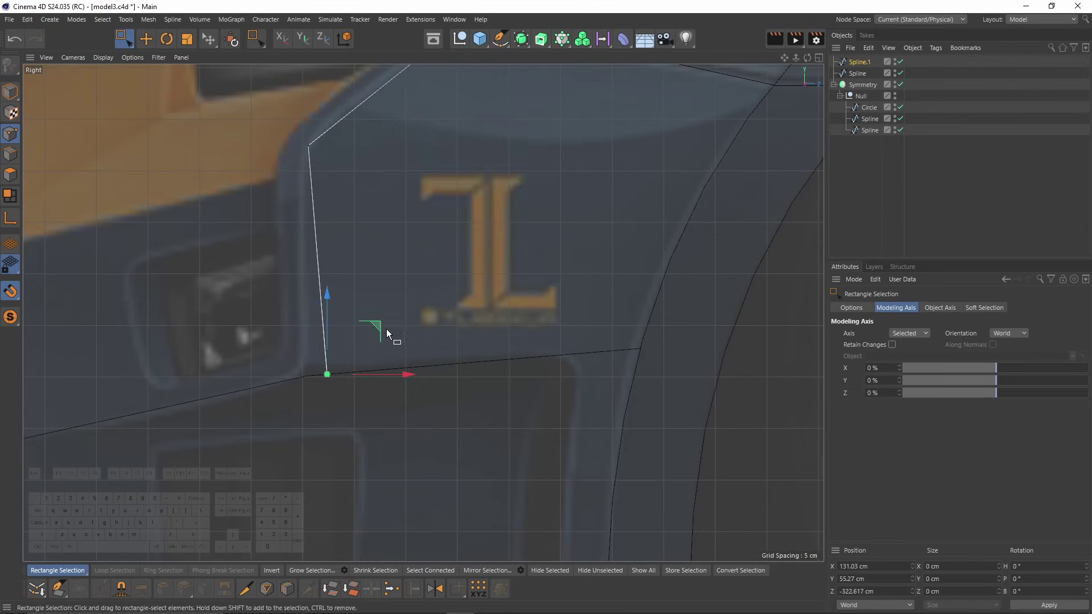
left_click_drag(382, 328, 360, 329)
middle_click_drag(353, 261, 349, 350, "alt")
left_click_drag(266, 193, 325, 256)
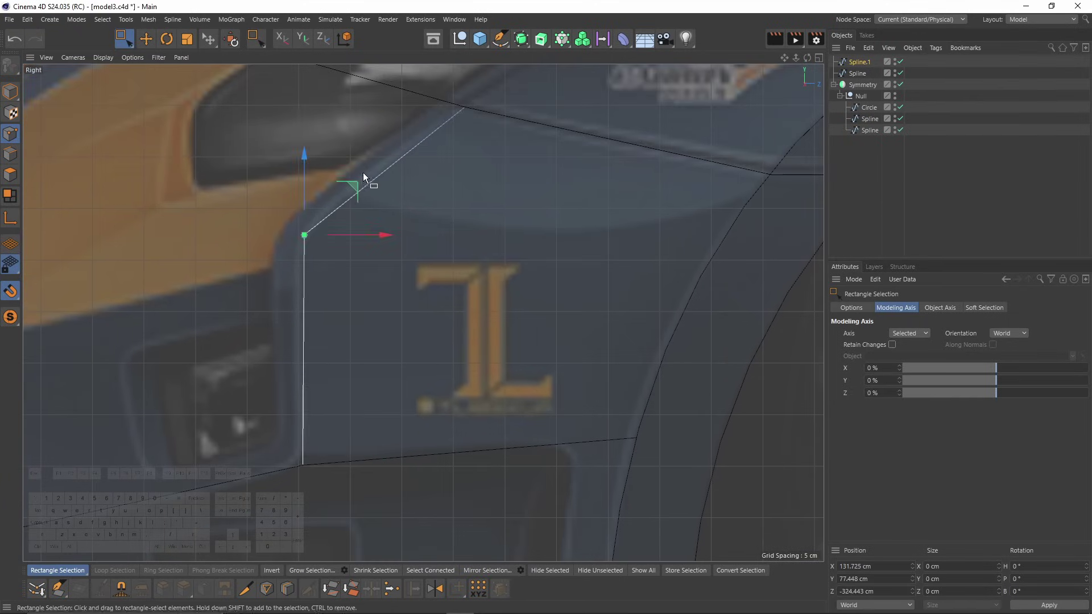
left_click_drag(356, 183, 354, 183)
Chamfer the vertical spline's corner point with a rounded radius of 8.42 cm.
right_click(463, 178)
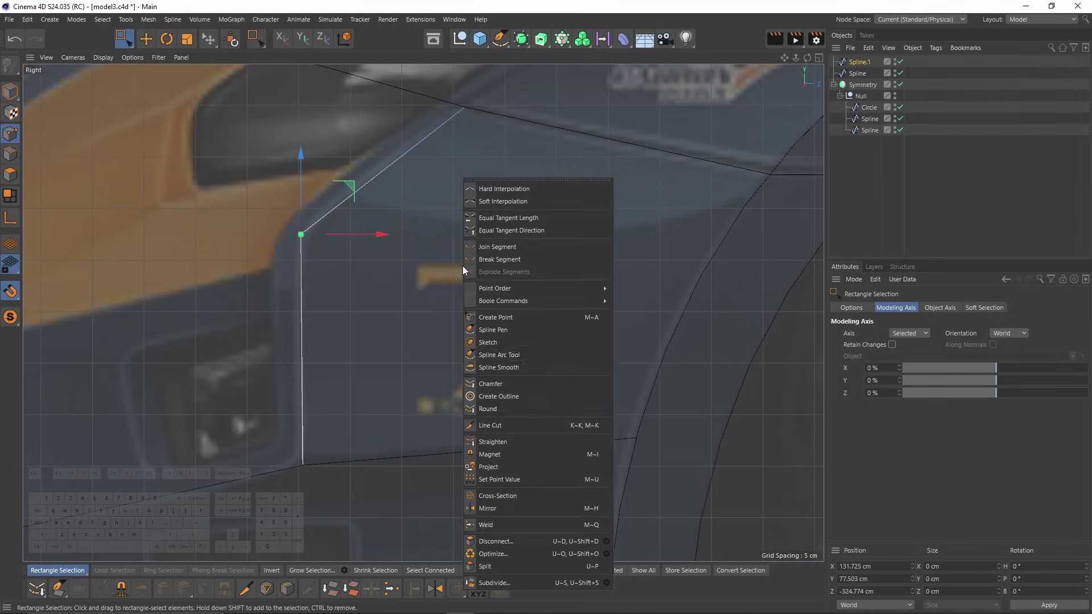
left_click(501, 385)
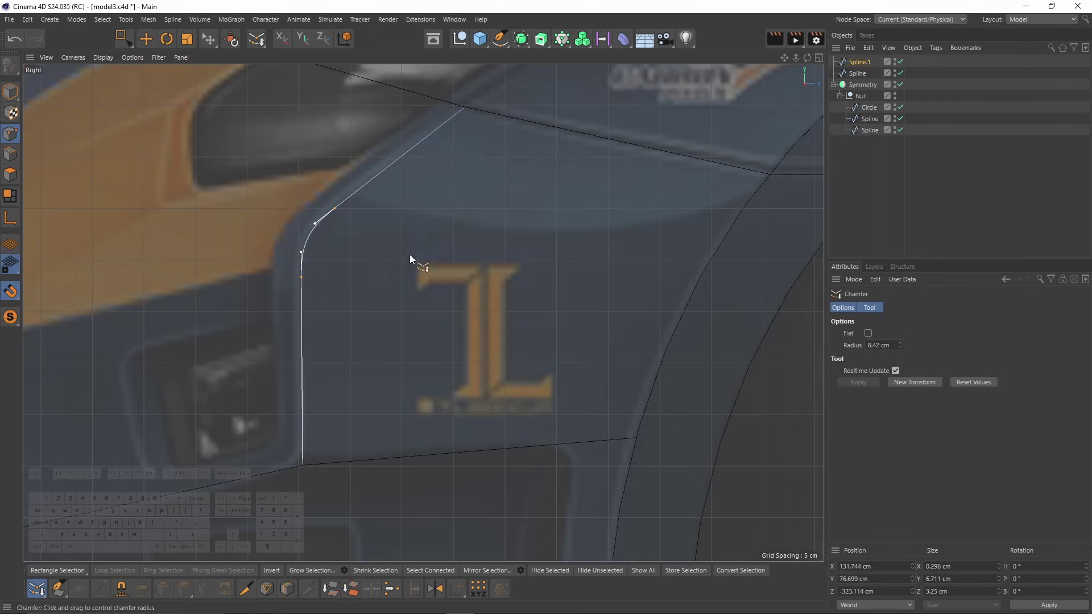
key("e")
Move the bumper crease spline and the vertical spline into the Null under the Symmetry object.
scroll(563, 276, "down", 5)
middle_click(545, 293)
key("F1")
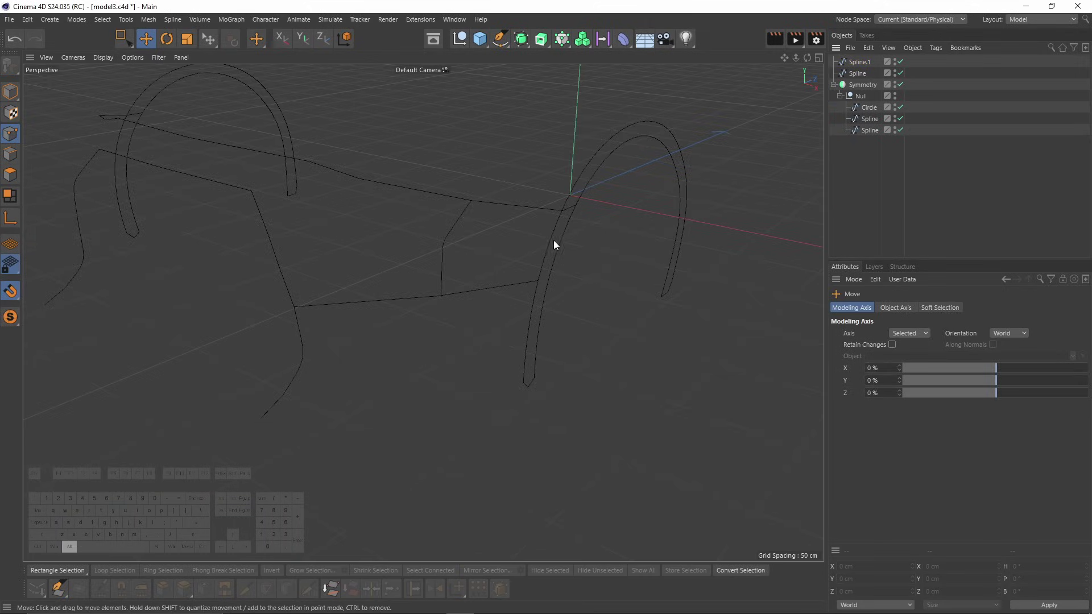
left_click_drag(554, 240, 621, 216, "alt")
left_click(859, 64)
left_click(859, 74, "shift")
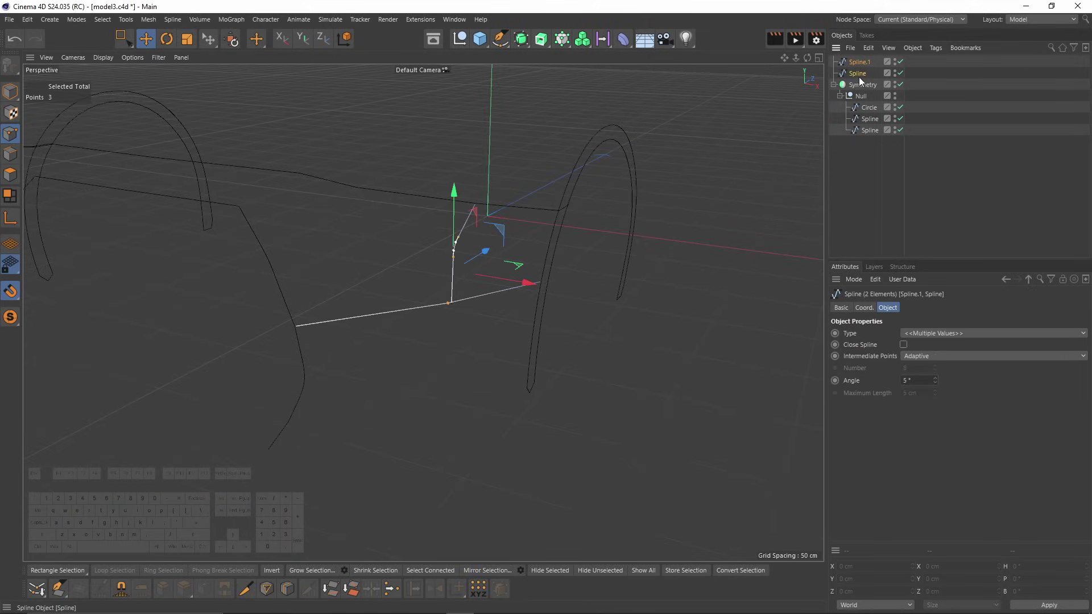
left_click_drag(859, 77, 868, 98)
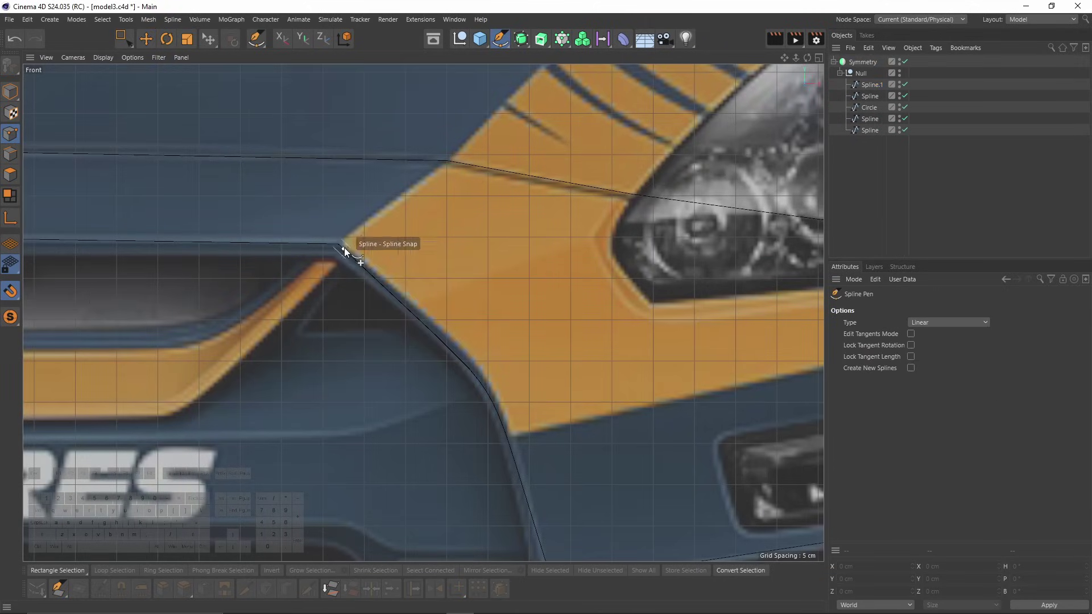
Draw a linear spline in the front view from the grille outline's upper corner to the hood seam's bend, snapping both ends.
left_click(339, 244)
left_click(449, 156)
key("e")
Place the short diagonal spline in the Null under the Symmetry object and inspect its mirrored copy in perspective.
key("F5")
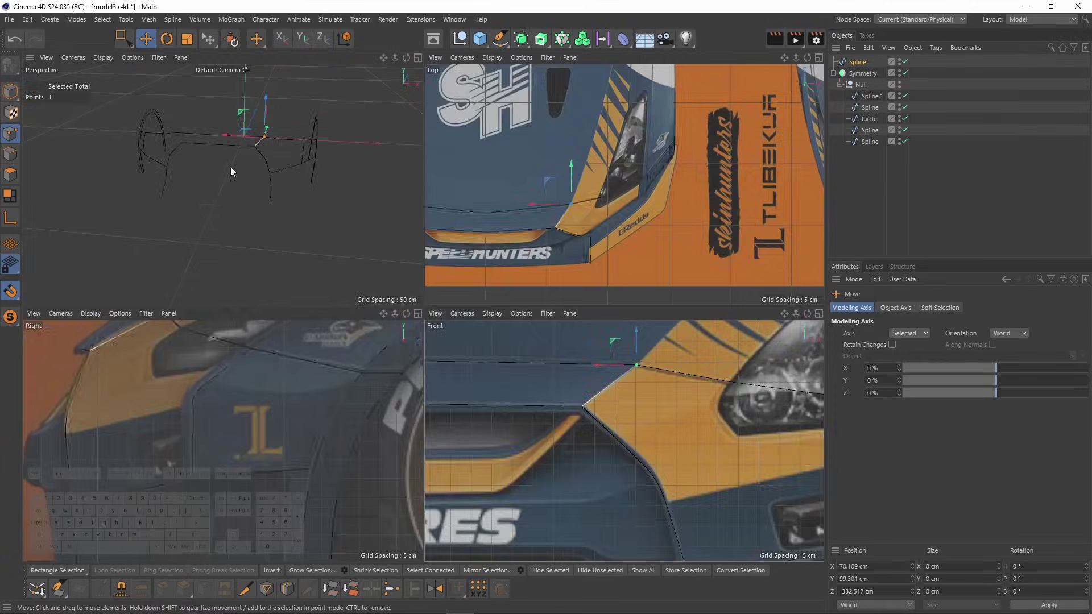
key("F1")
left_click_drag(865, 88, 867, 89)
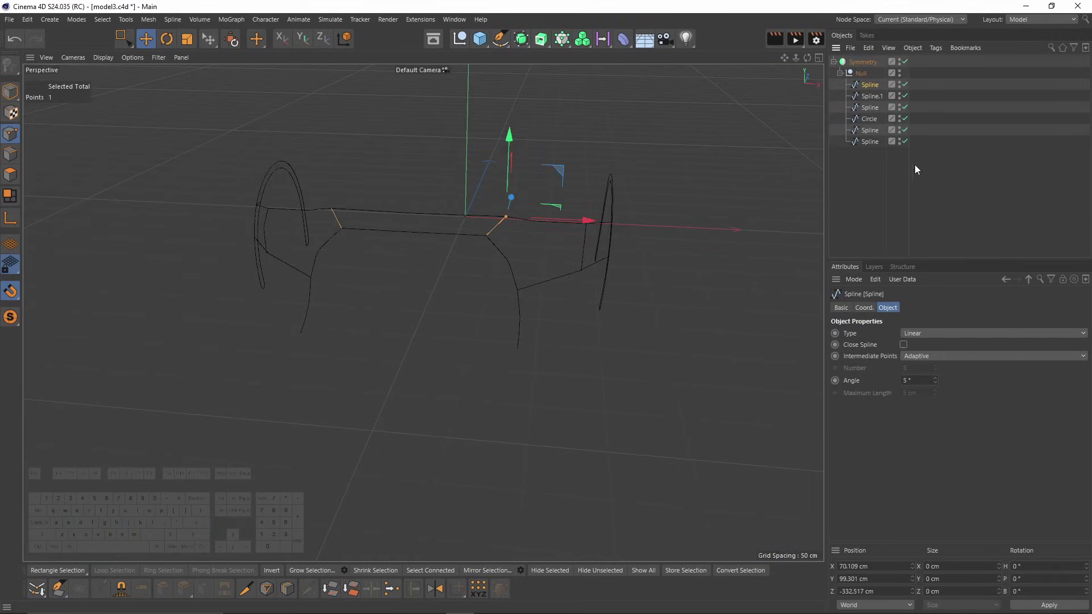
left_click(915, 165)
left_click_drag(471, 272, 434, 261, "alt")
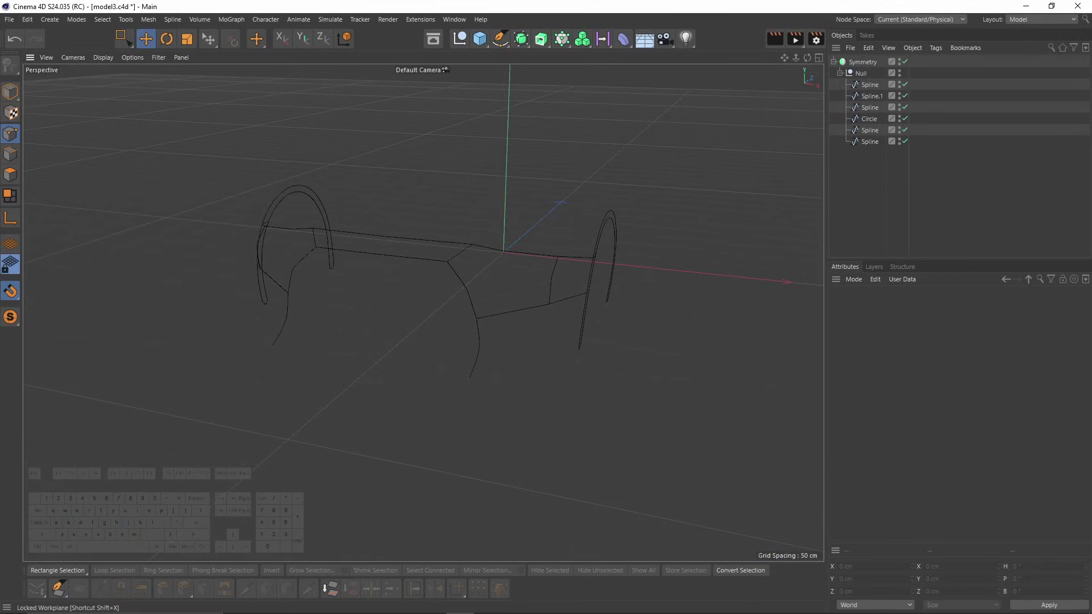
Nudge the chamfered corner points of the vertical spline, Spline.1, slightly outward along X in the front view.
key("F4")
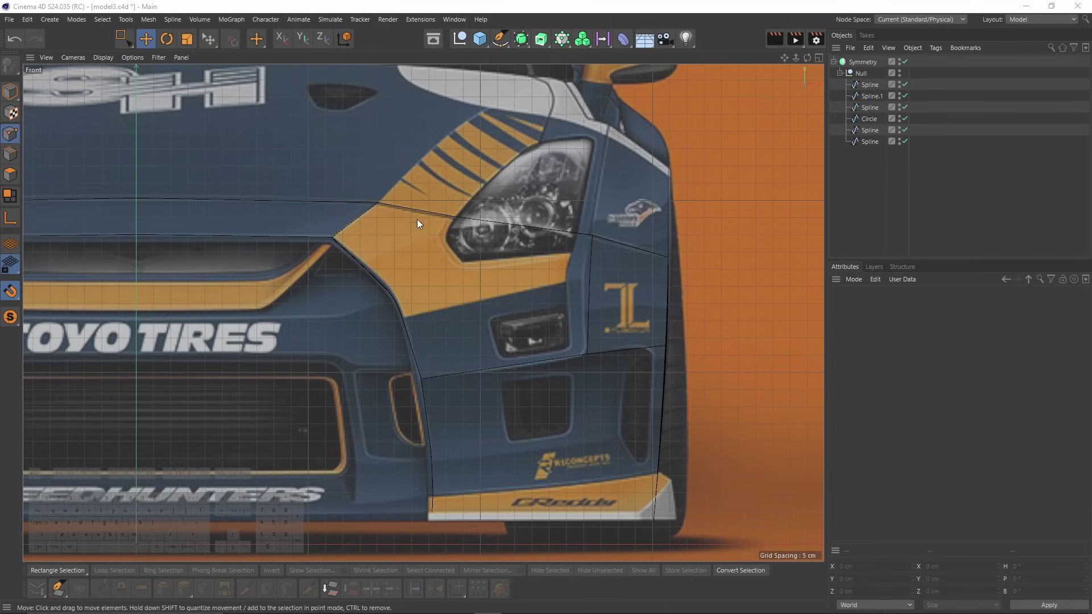
scroll(439, 223, "up", 2)
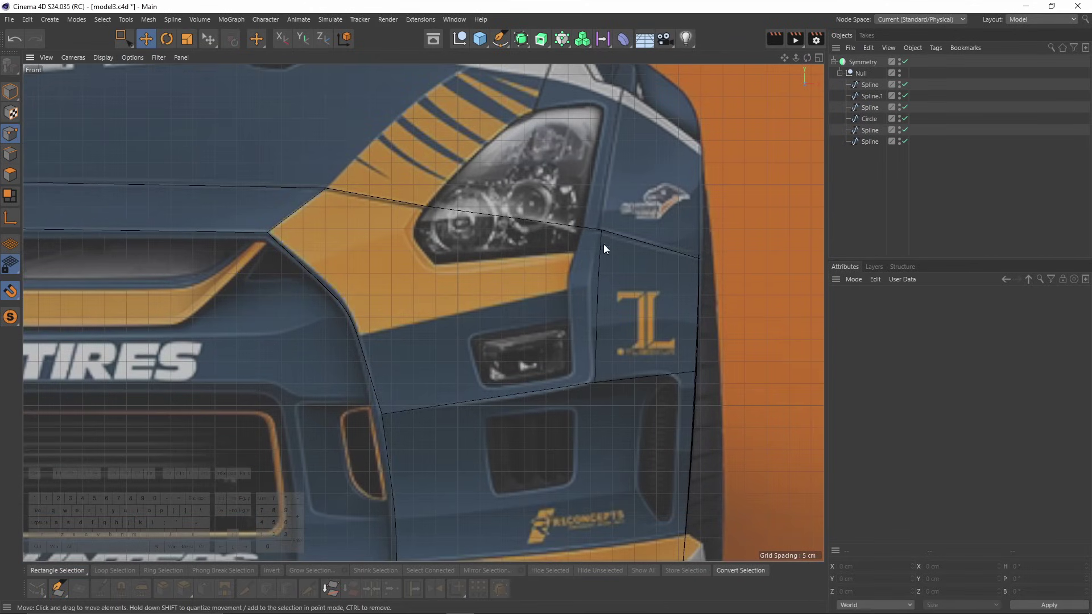
middle_click_drag(474, 407, 478, 368, "alt")
left_click(870, 85)
left_click(870, 93)
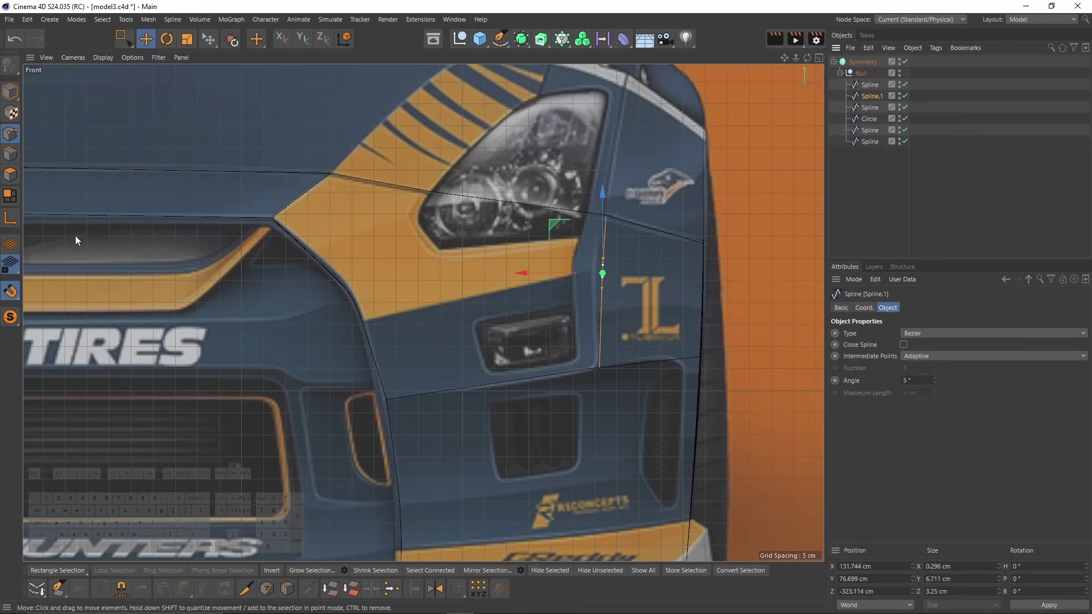
left_click_drag(556, 278, 564, 279)
left_click_drag(553, 285, 560, 278)
Disable snapping, cut a point into the grille outline's upper edge in the top view and align it with the blueprint's curve.
left_click(10, 291)
scroll(580, 282, "up", 1)
middle_click(592, 194)
middle_click(597, 182)
left_click(871, 142)
scroll(400, 291, "up", 4)
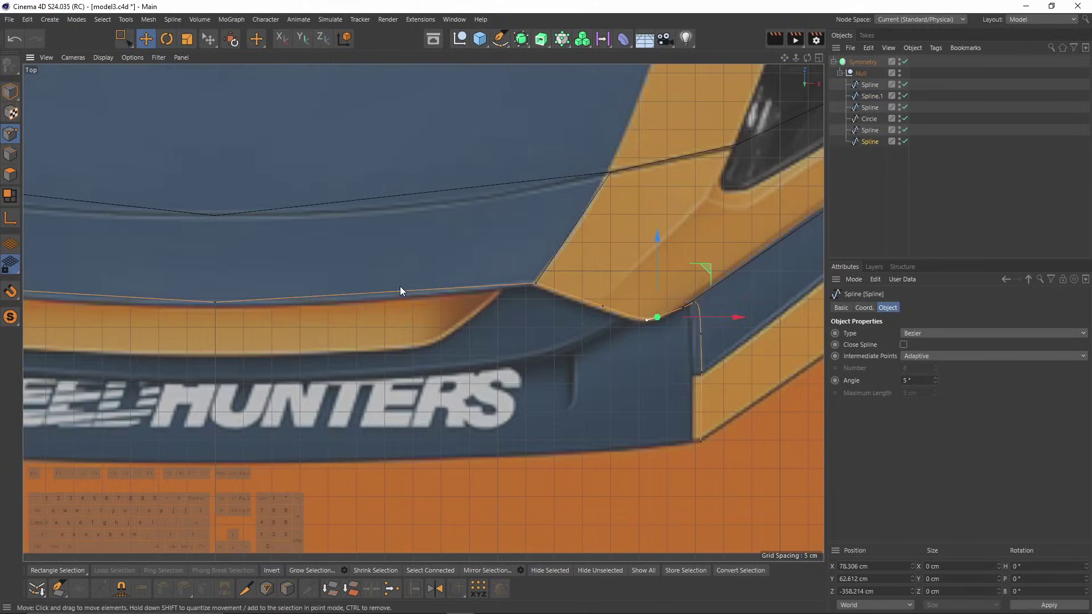
key("k")
key("k")
left_click_drag(357, 274, 353, 312)
key("space")
left_click(355, 295)
left_click_drag(357, 232, 356, 236)
Cut and select a point on the hood seam spline's front span in the top view, and activate Create Point.
middle_click_drag(398, 171, 383, 238, "alt")
key("k")
key("k")
left_click_drag(392, 233, 406, 299)
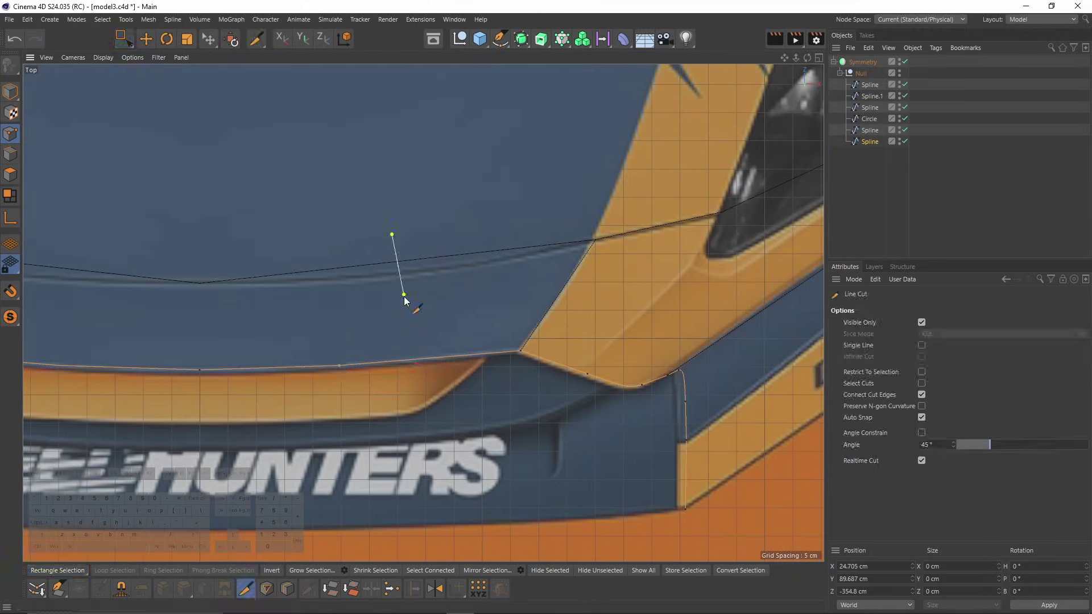
left_click(870, 131)
left_click(421, 271)
right_click(434, 268)
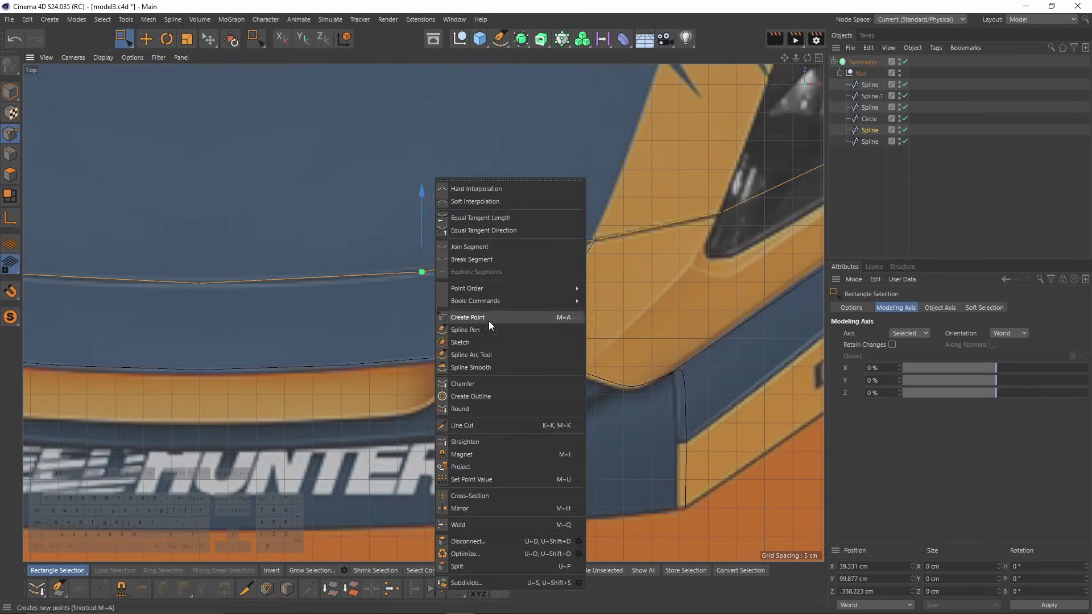
left_click(489, 319)
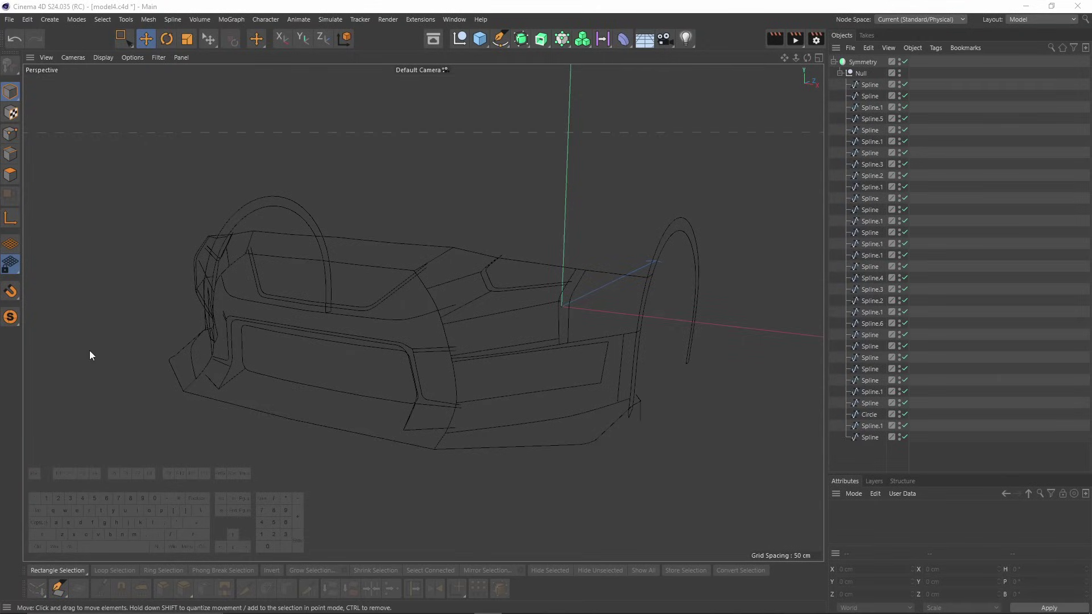
Examine the full bumper spline network in the perspective and four-view layouts, checking all the splines in the Null.
left_click_drag(90, 356, 512, 318, "alt")
left_click(870, 85)
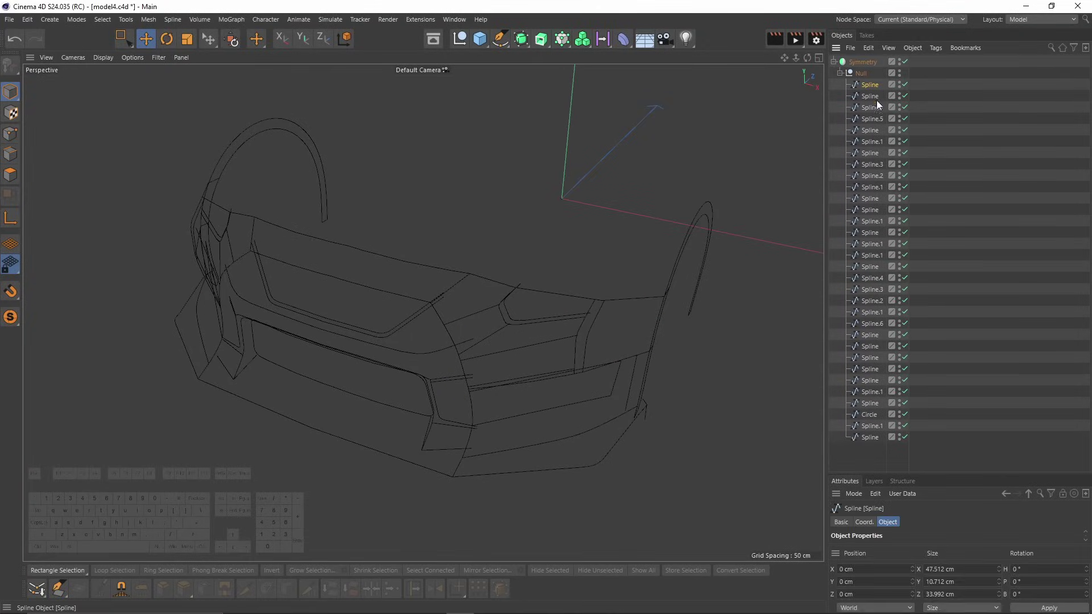
left_click(871, 437, "shift")
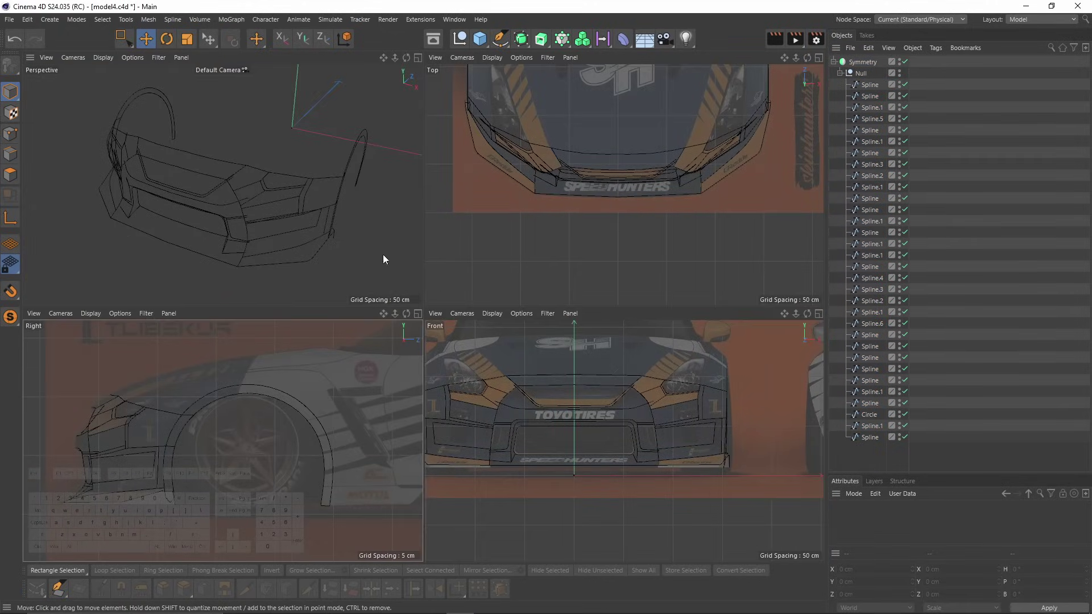
middle_click(313, 193)
left_click_drag(312, 194, 719, 209, "alt")
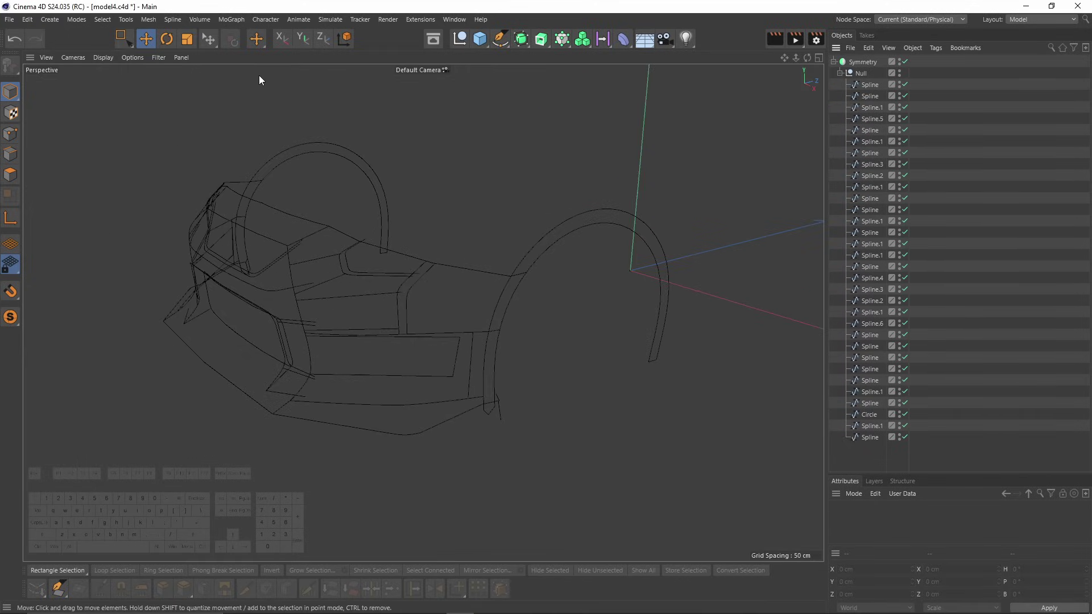
Activate the Polygon Pen with the Points draw mode and enlarge the area showing its options.
left_click(109, 20)
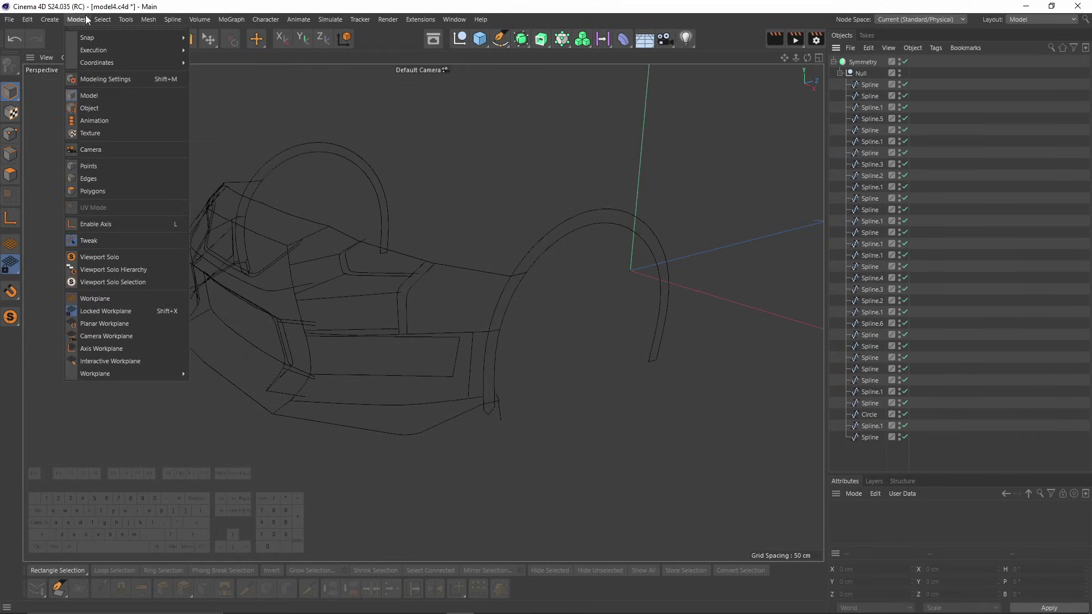
left_click(172, 38)
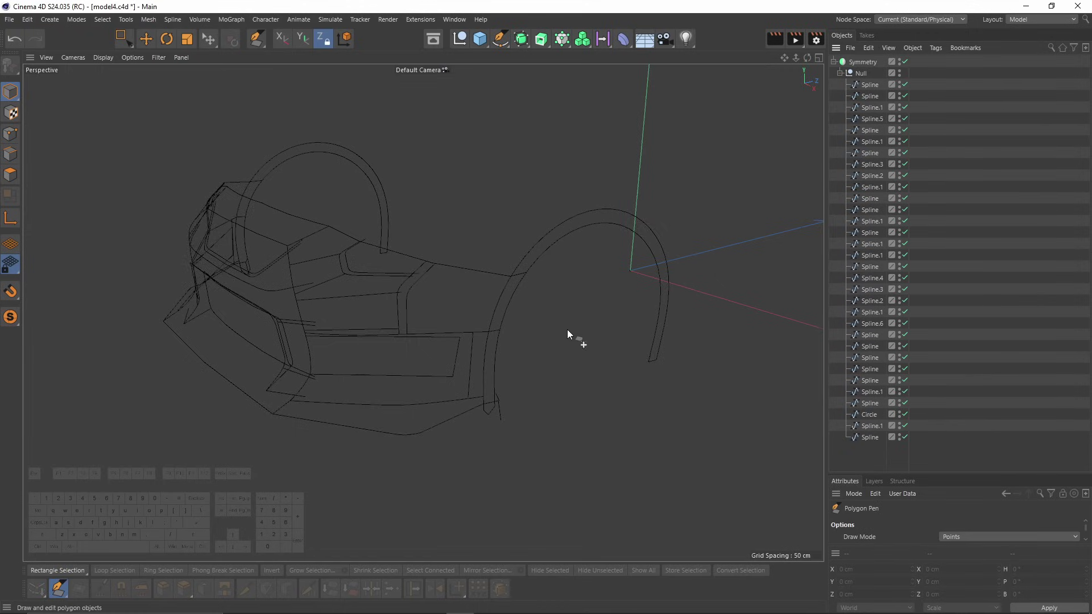
left_click_drag(567, 329, 548, 319, "alt")
left_click_drag(928, 472, 929, 291)
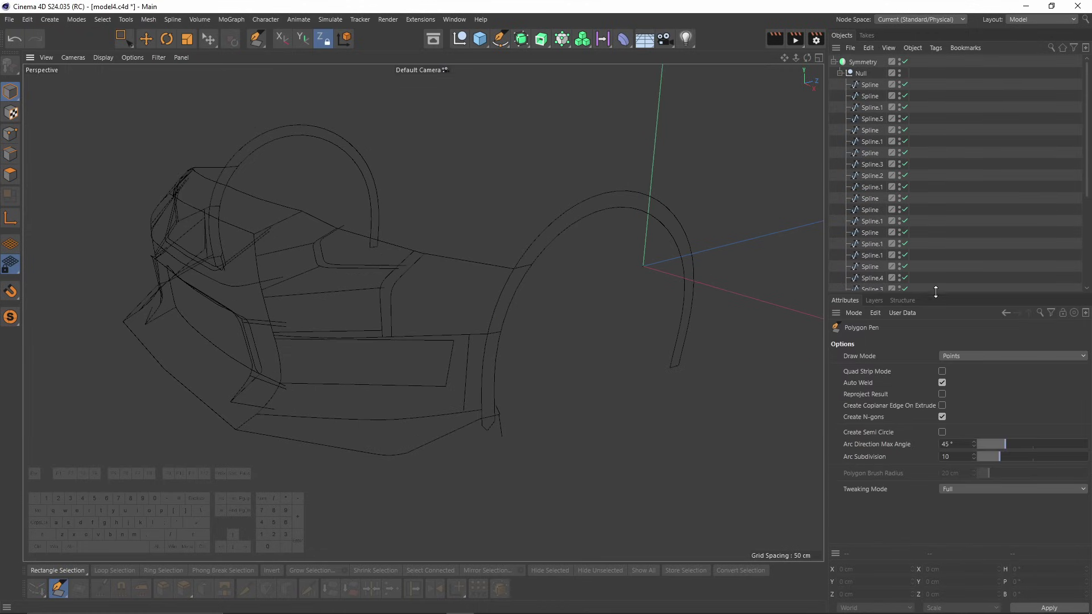
Enable snapping with 3D Snapping, Vertex Snap and Spline Snap active for drawing polygons on the guide splines.
left_click(12, 294)
left_click_drag(13, 293, 70, 183)
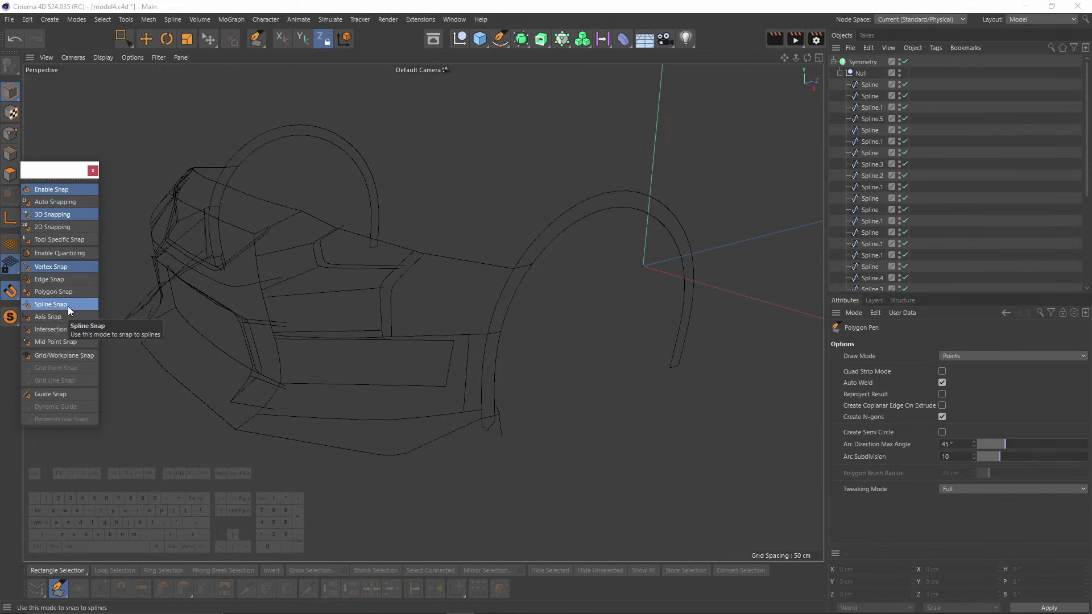
left_click(93, 171)
left_click_drag(354, 341, 279, 286, "alt")
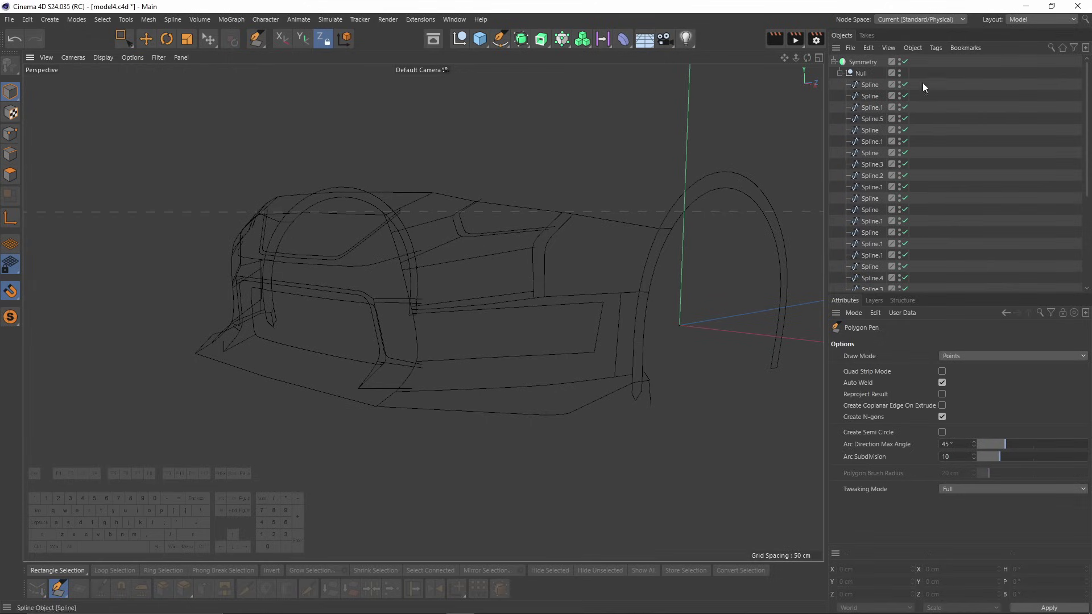
Disable the Symmetry generator so only the modelled half of the bumper splines is displayed.
left_click(905, 62)
middle_click_drag(647, 250, 541, 243, "alt")
left_click_drag(540, 241, 449, 110, "alt")
left_click_drag(454, 221, 488, 170, "alt")
middle_click(459, 221)
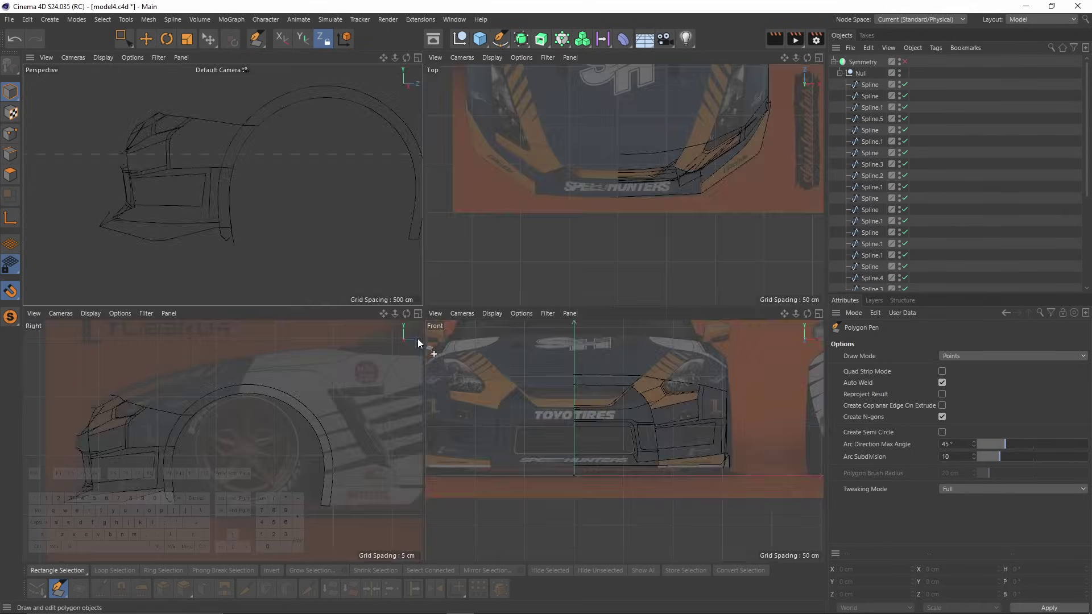
Draw a four-point polygon in the right view between the two wheel-arch circles, starting at the hood seam spline's end point.
middle_click(412, 339)
scroll(342, 284, "up", 6)
middle_click_drag(319, 302, 390, 228, "alt")
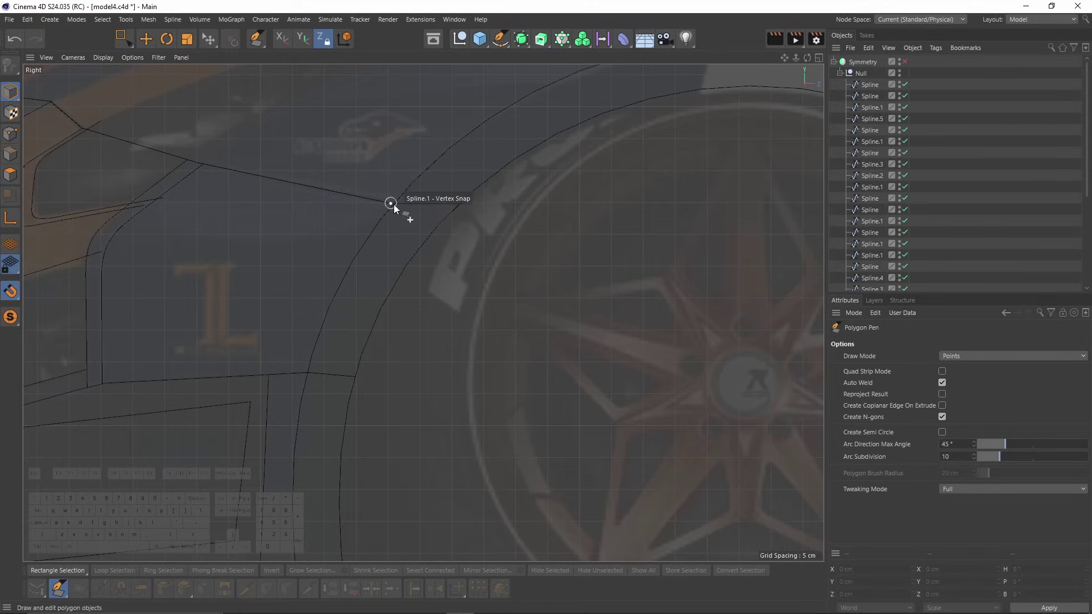
scroll(393, 203, "up", 2)
left_click(389, 199)
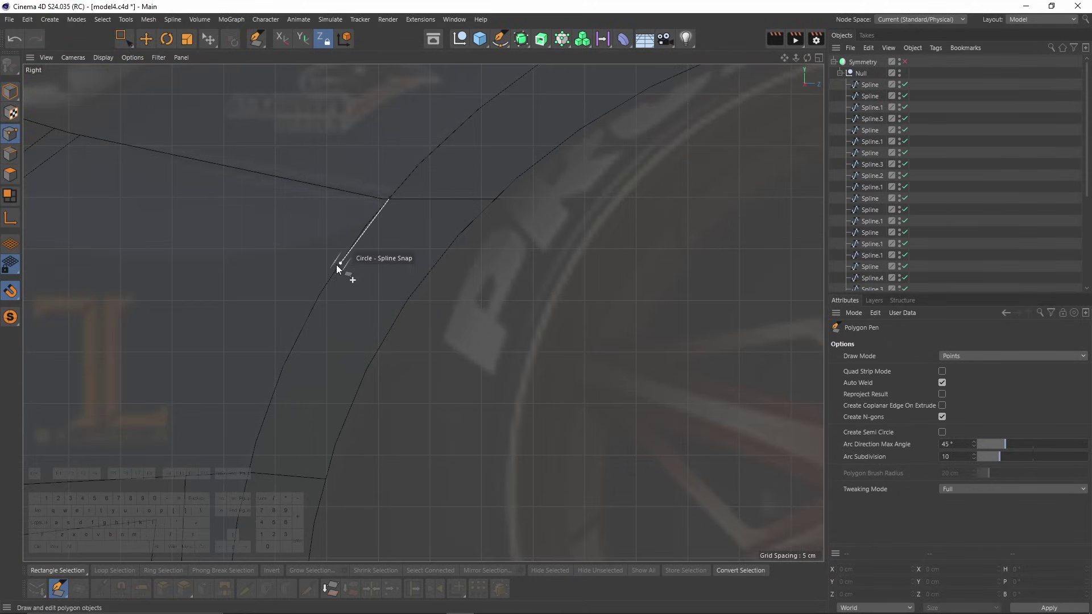
left_click(310, 316)
left_click(390, 336)
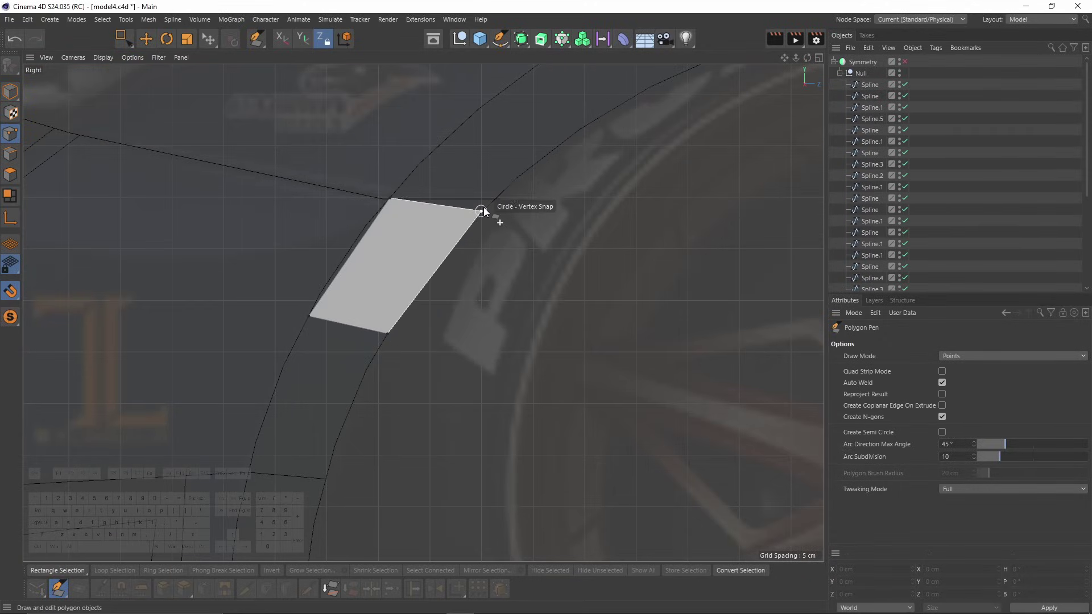
left_click(497, 199)
left_click(391, 202)
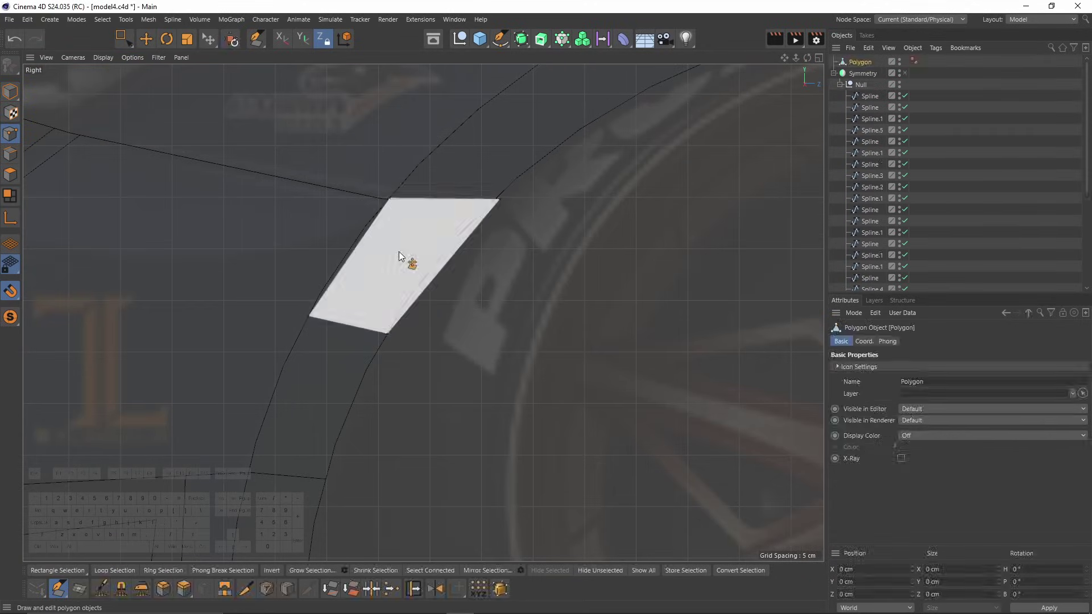
Extrude the arch polygon's lower edge down between the circles to the horizontal bumper spline, snapping its corners.
middle_click(399, 254)
middle_click(298, 193)
left_click_drag(432, 243, 472, 244, "alt")
scroll(453, 233, "up", 5, "alt")
middle_click_drag(429, 224, 405, 214, "alt")
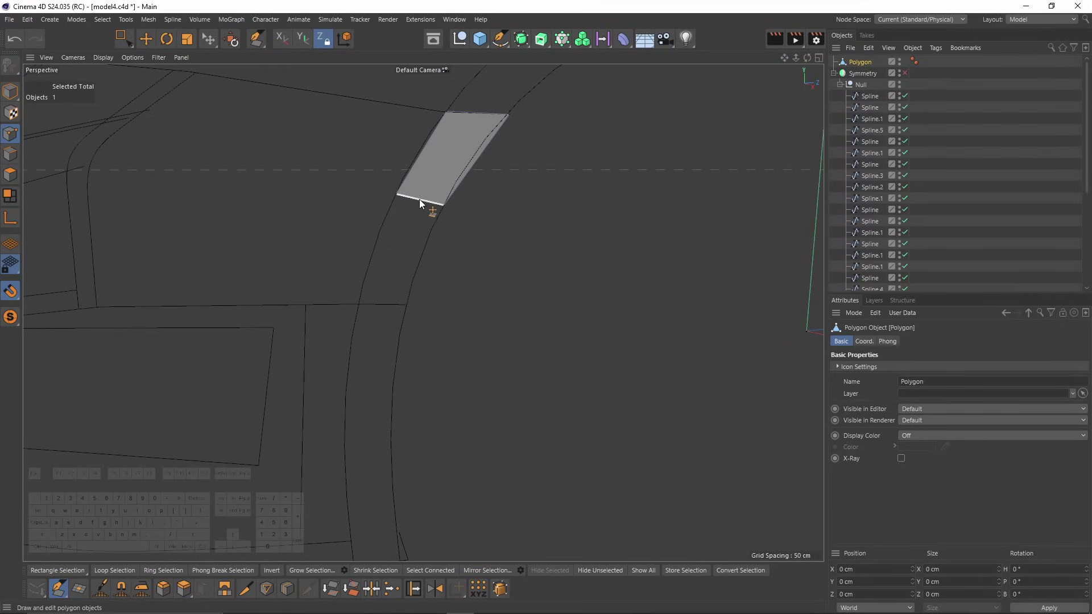
left_click_drag(414, 197, 367, 306, "ctrl")
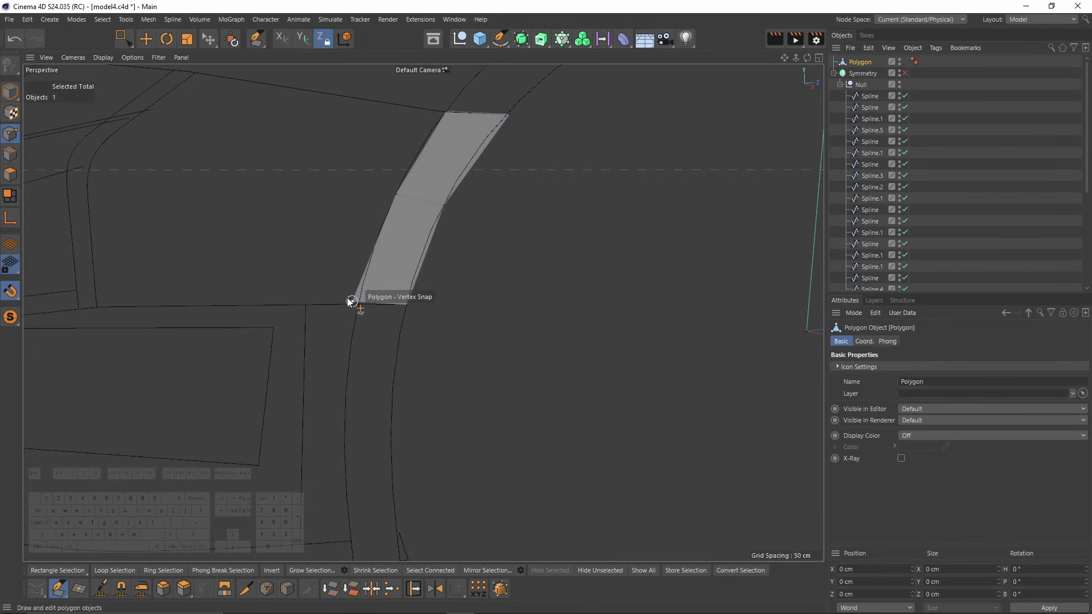
left_click_drag(424, 292, 462, 284, "alt")
right_click_drag(462, 284, 446, 280, "alt")
left_click_drag(446, 280, 483, 268, "alt")
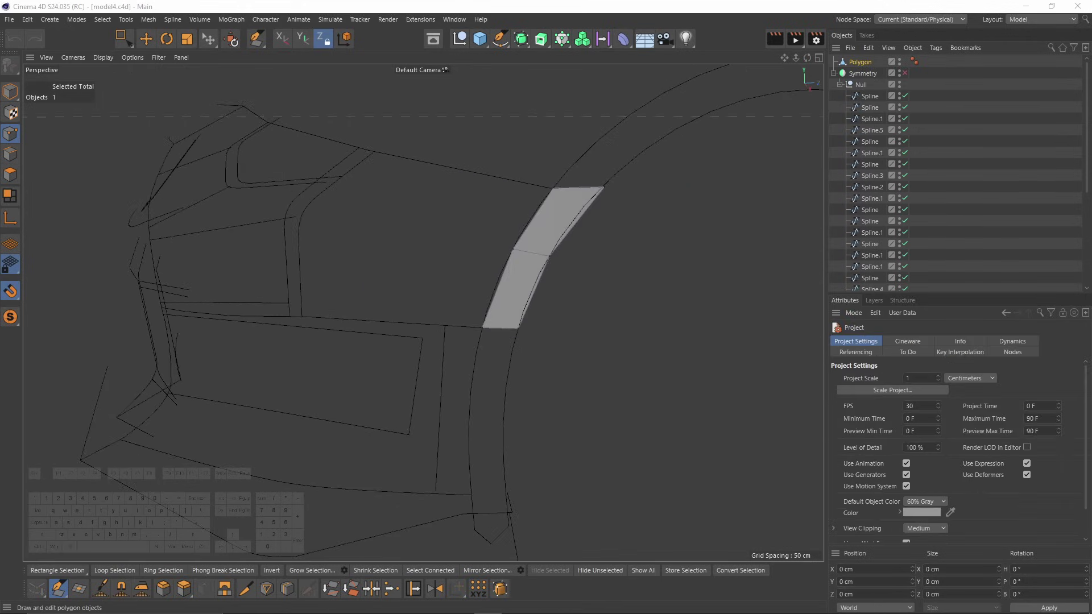
Extend two large side polygons forward from the arch strip's inner edges to the vertical spline behind the headlight.
left_click_drag(479, 270, 375, 332, "alt")
scroll(373, 335, "up", 3)
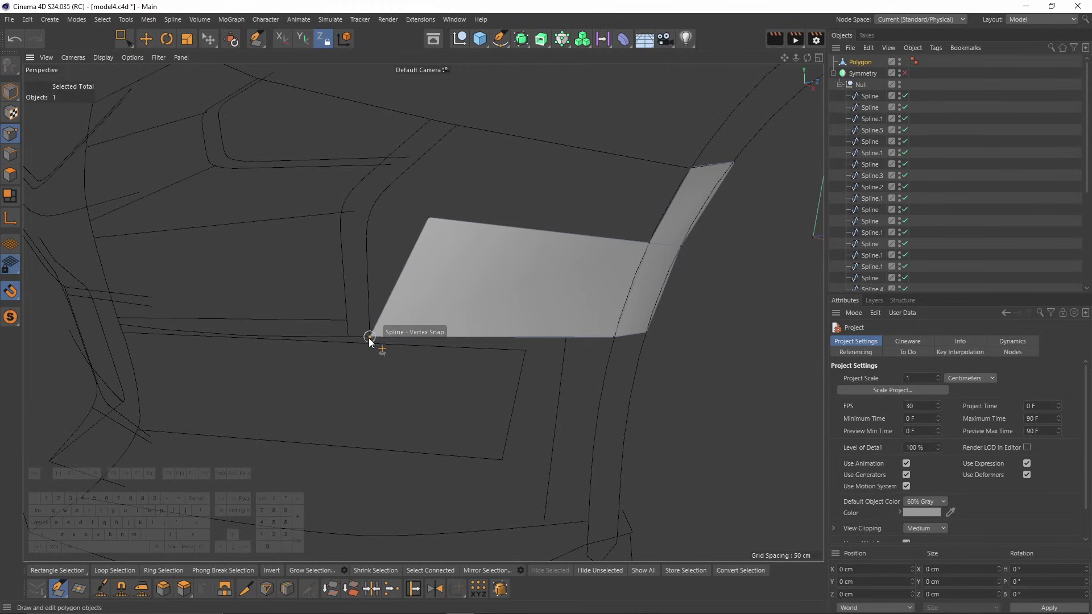
scroll(371, 340, "up", 1)
left_click_drag(435, 206, 487, 192)
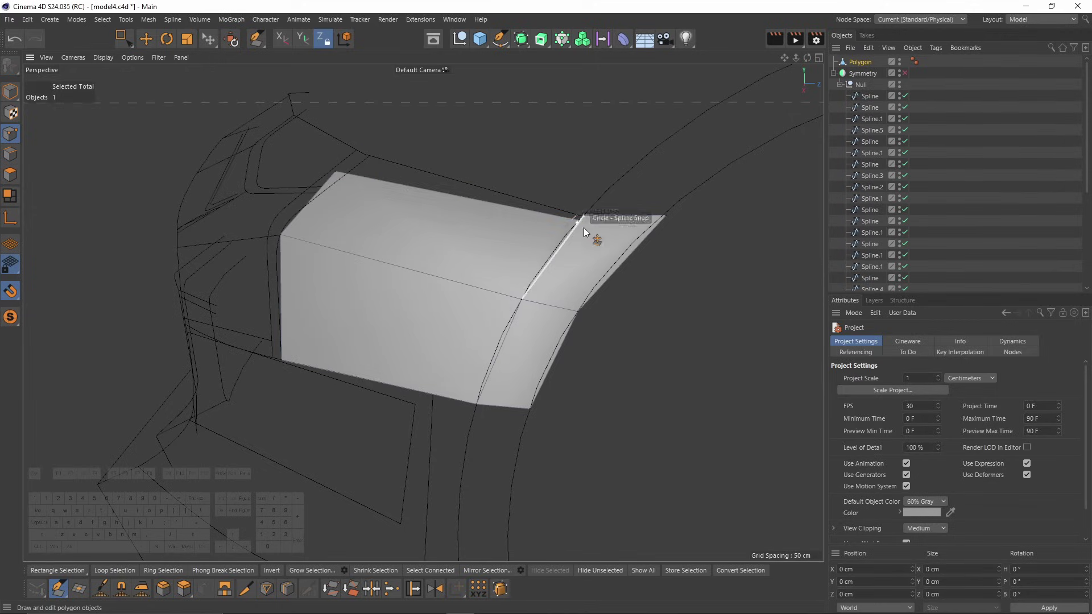
Snap the upper side polygon's top corners onto the hood seam spline and close the gap to the arch strip.
scroll(592, 233, "up", 1)
left_click_drag(592, 232, 620, 228, "alt")
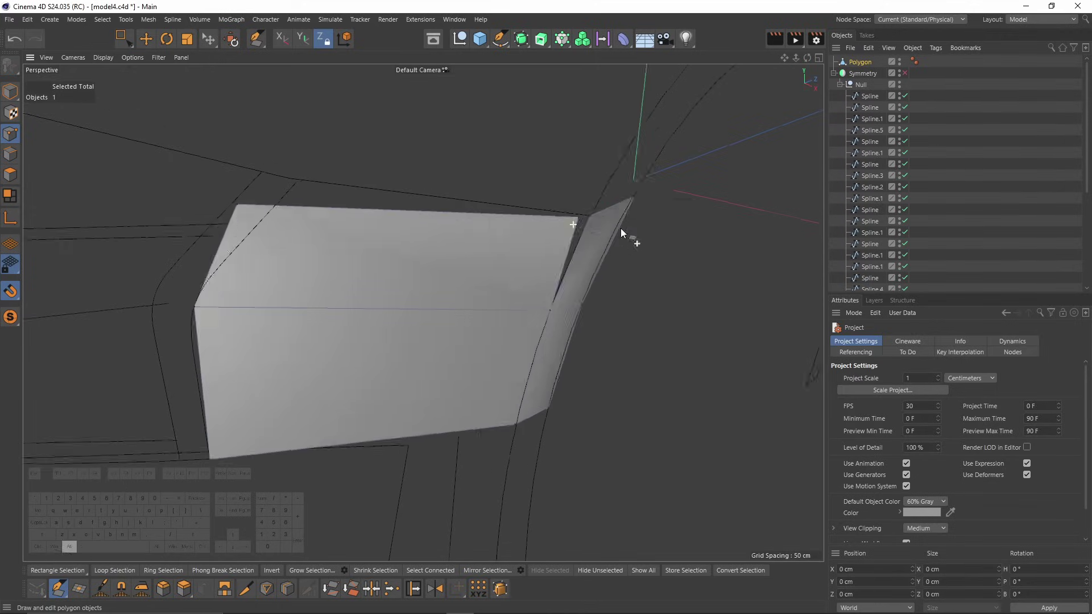
left_click_drag(239, 206, 313, 249)
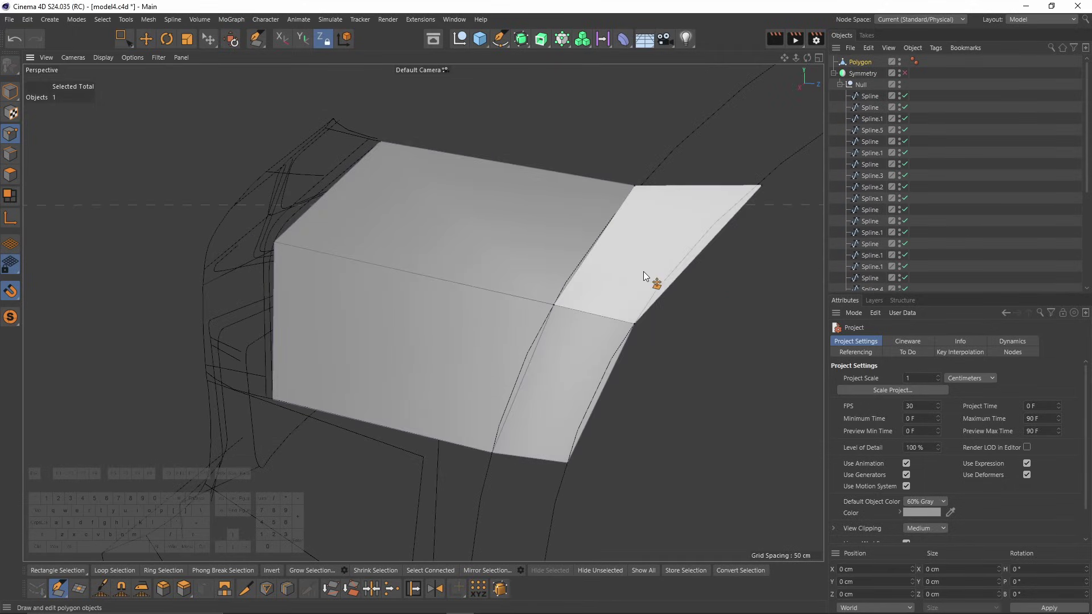
left_click_drag(336, 215, 711, 341, "alt")
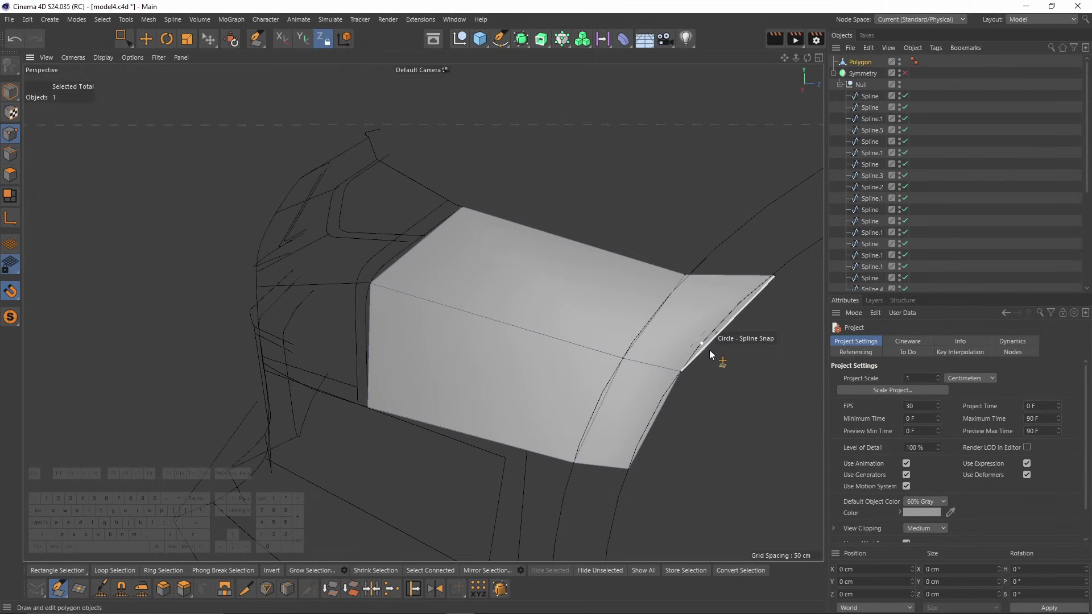
Cut a lengthwise edge through the upper side polygons from the outer arch circle to the front edge.
scroll(704, 344, "up", 4)
left_click(706, 342)
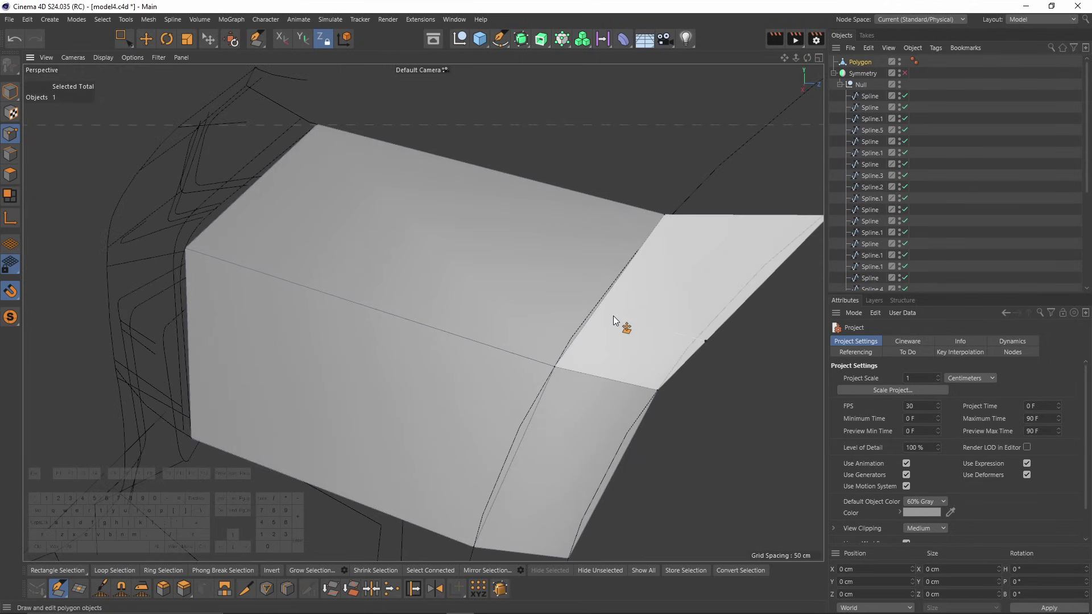
left_click(593, 312)
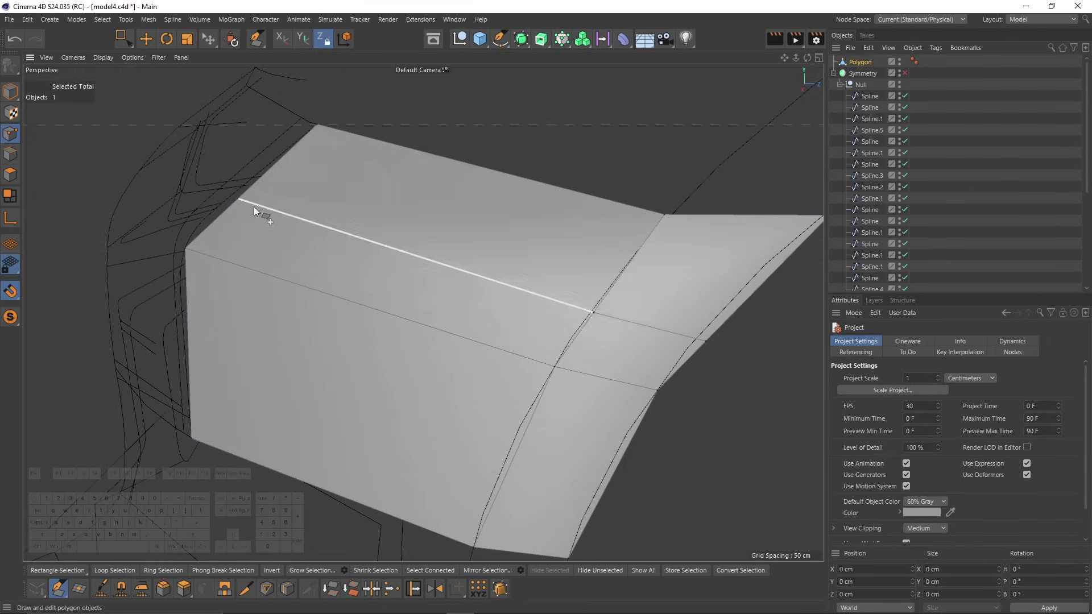
middle_click_drag(254, 207, 347, 221, "alt")
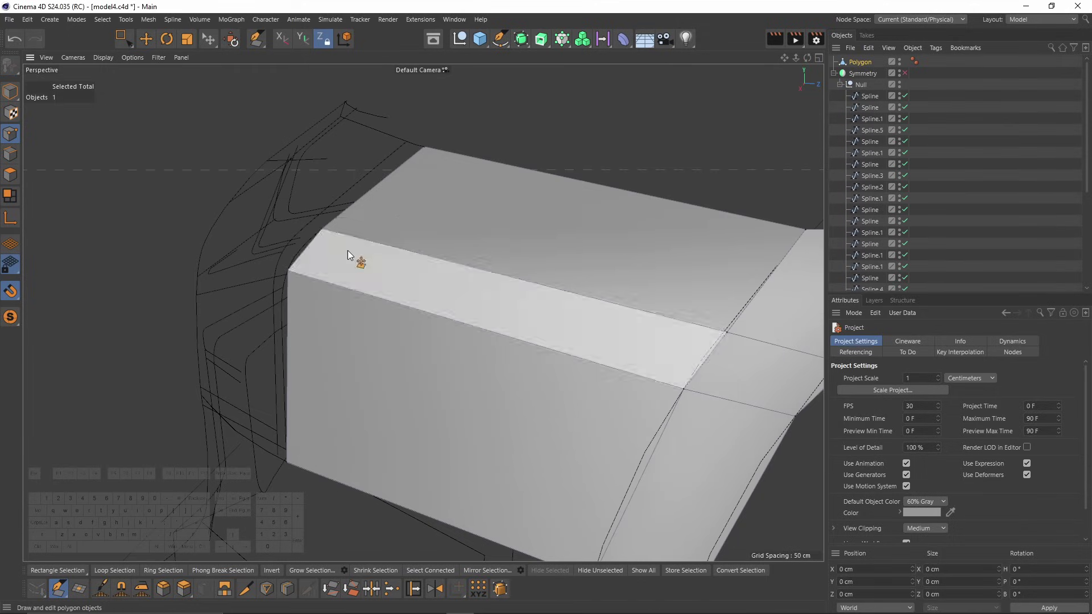
left_click_drag(347, 250, 391, 260, "alt")
scroll(484, 259, "up", 3)
scroll(483, 259, "down", 5)
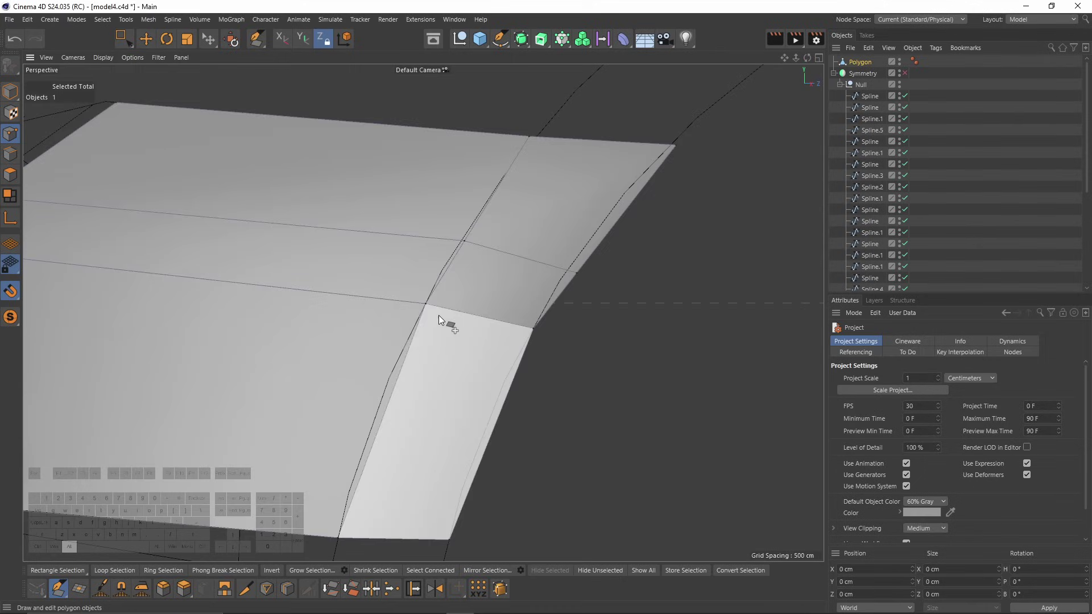
Extend the side panel with a narrow strip along its front spline and a thin strip along the horizontal bumper spline.
left_click_drag(431, 348, 508, 309, "alt")
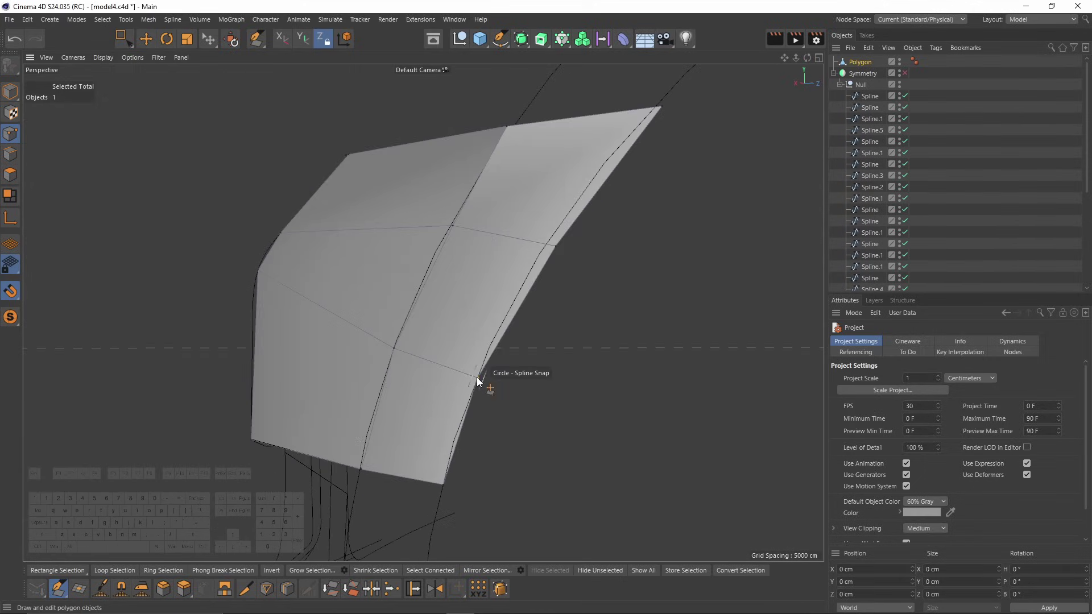
left_click_drag(478, 378, 478, 286, "alt")
scroll(517, 133, "down", 2)
mouse_move(470, 403)
left_mouse_down()
mouse_move(478, 397)
mouse_move(463, 397)
left_mouse_up()
left_click_drag(483, 203, 549, 288, "alt")
right_click_drag(548, 288, 583, 283, "alt")
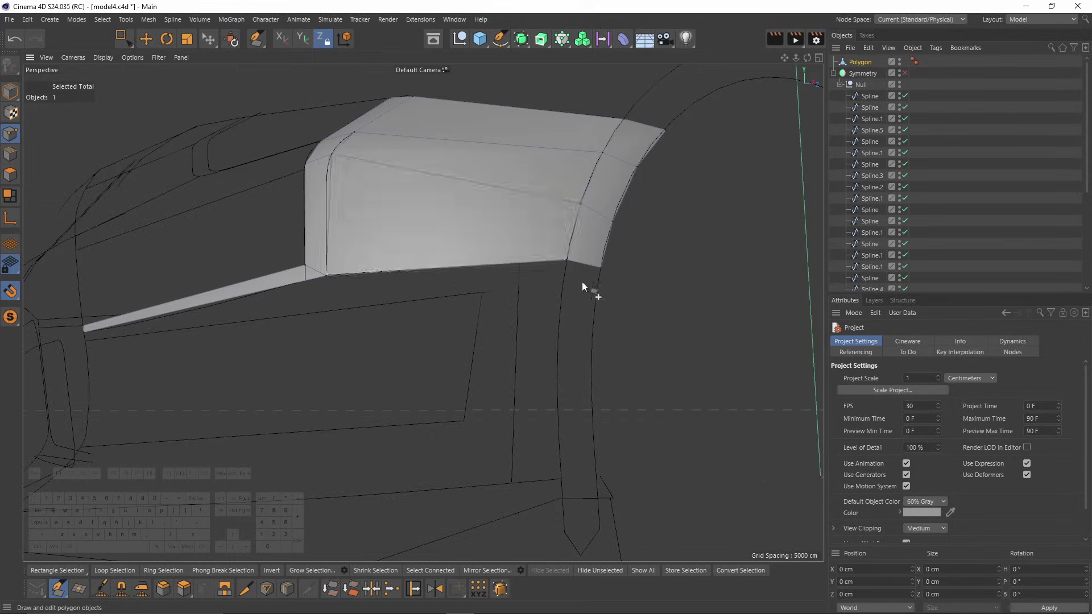
Cut a vertical edge up through the side panel near the wheel arch, starting at the intake's outer vertical spline.
left_click_drag(583, 284, 524, 343, "alt")
left_click(522, 343)
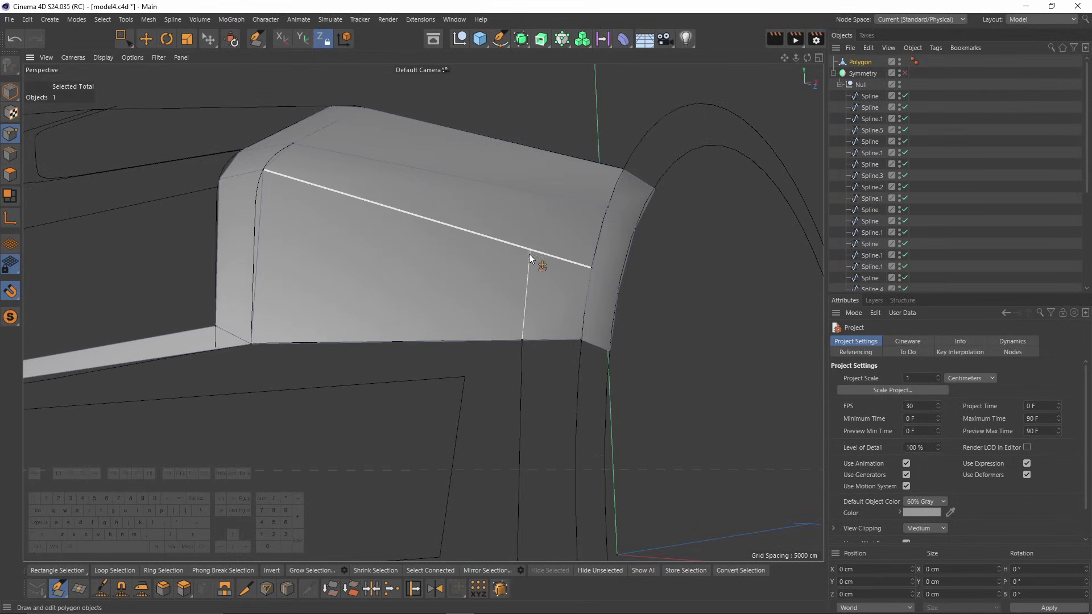
left_click(530, 249)
left_click(544, 195)
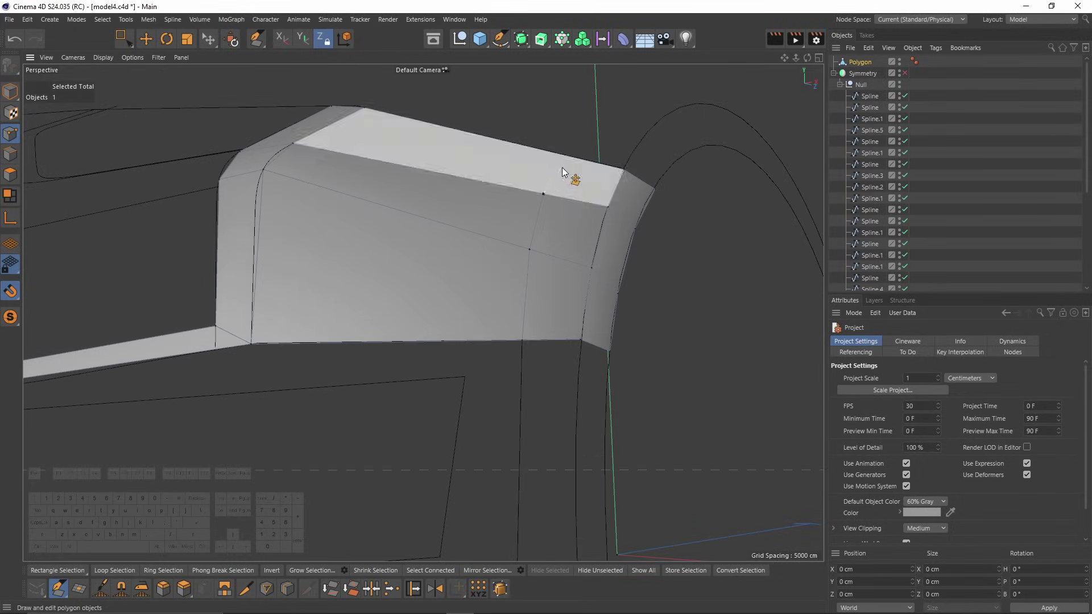
left_click_drag(565, 156, 499, 432, "alt")
Extend a polygon column beside the wheel arch down to the lower spline and cut it with two horizontal edges.
left_click_drag(552, 402, 549, 238, "alt")
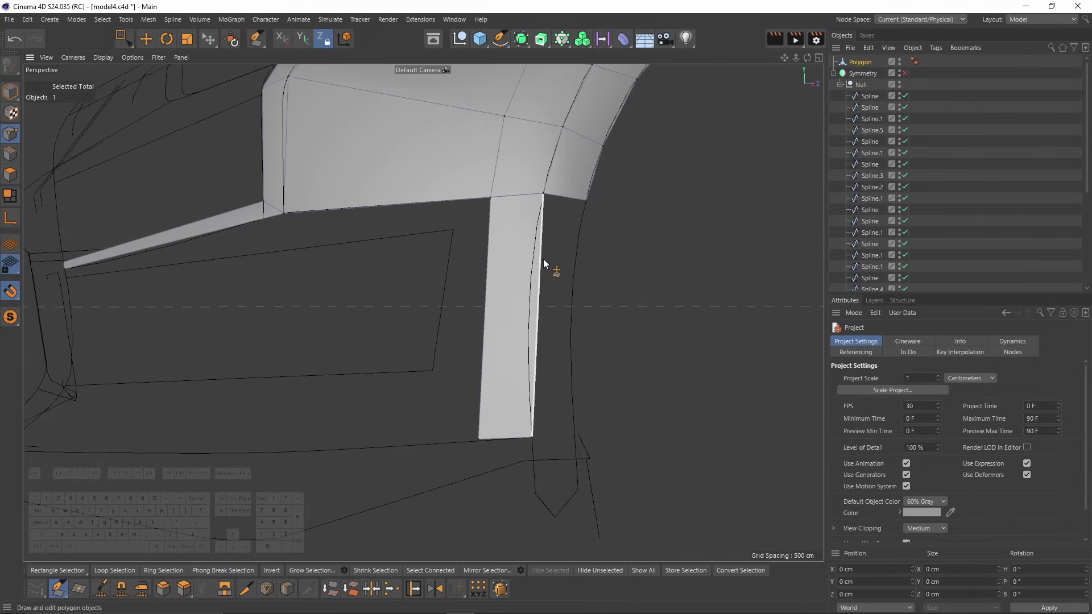
left_click(486, 264)
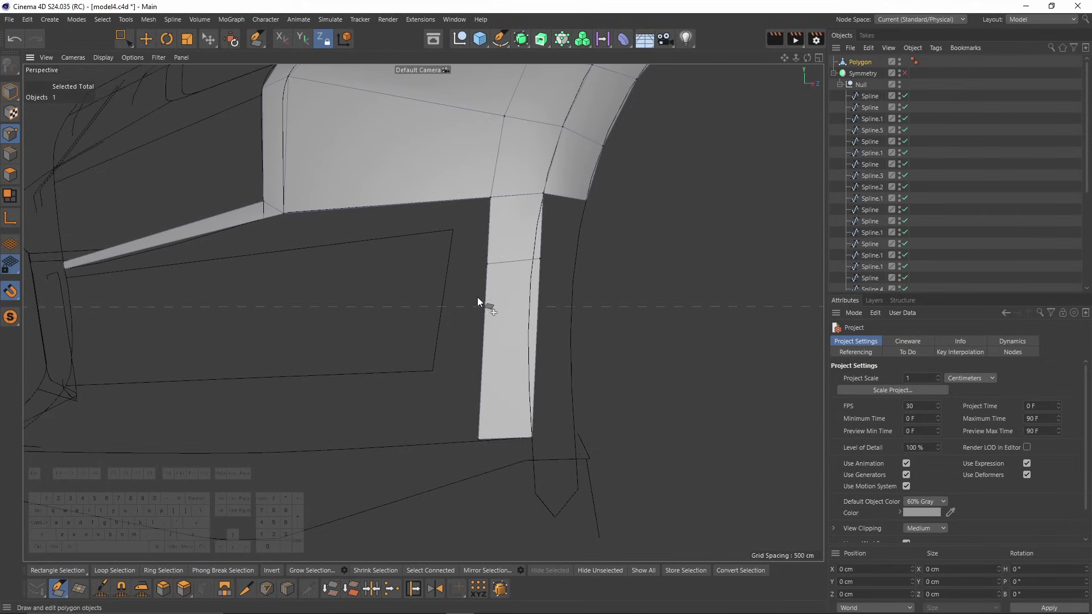
left_click(483, 364)
left_click(536, 363)
left_click_drag(527, 316, 395, 204, "alt")
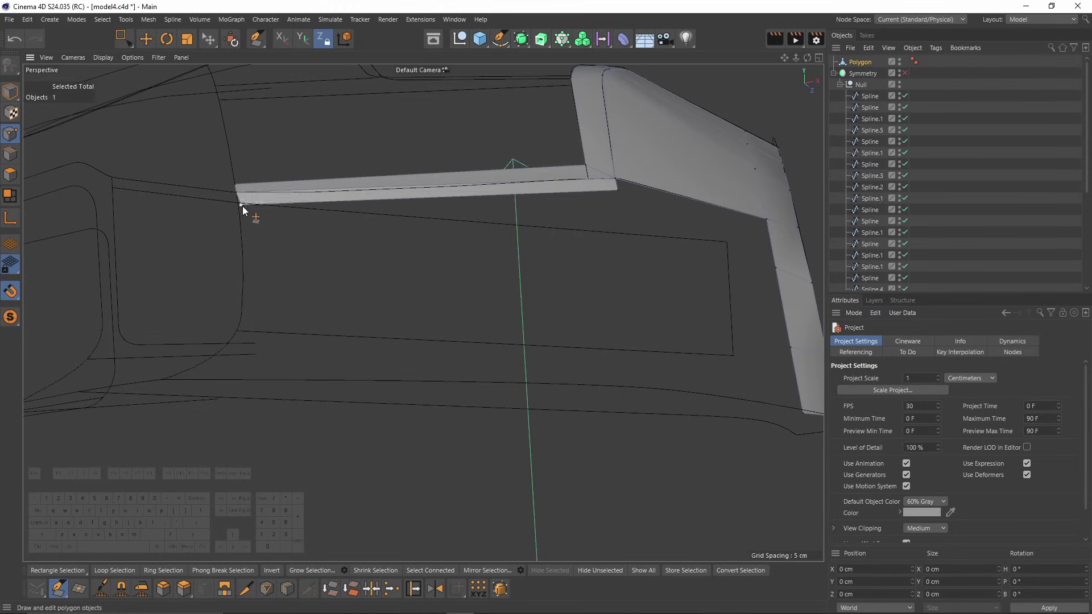
Fill the upper ledge of the side intake with polygons snapped to the intake outline's top spline.
left_click_drag(616, 190, 559, 227)
left_click_drag(559, 228, 441, 121, "alt")
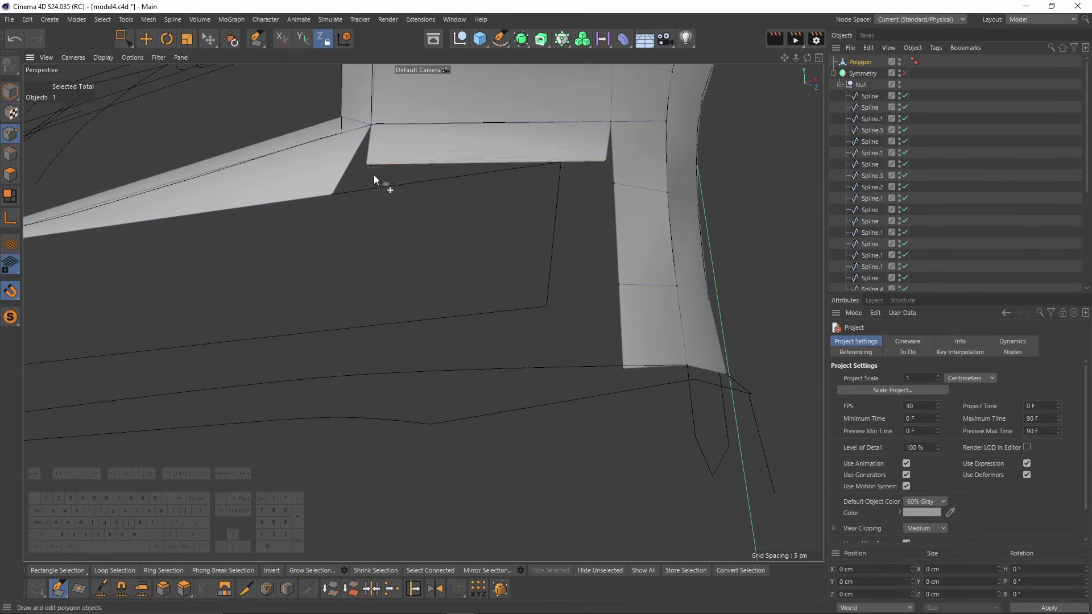
left_click_drag(376, 125, 341, 192, "ctrl")
mouse_move(605, 164)
left_mouse_down()
mouse_move(566, 169)
mouse_move(619, 161)
left_mouse_up()
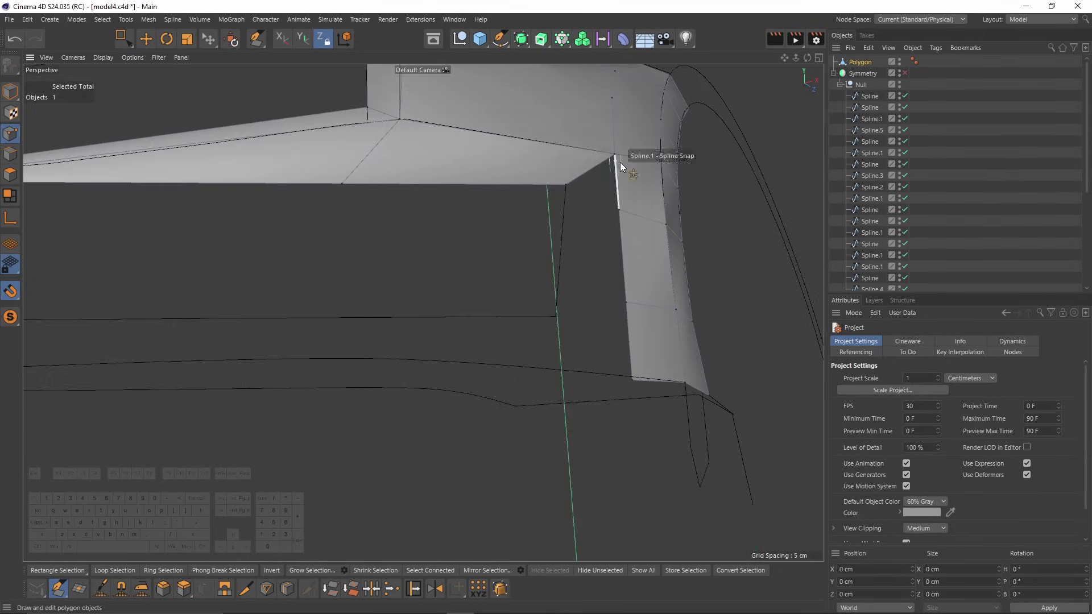
Fill the side intake's outer wall, back face and lower ledge with polygons extruded and snapped to the guide splines.
left_click_drag(619, 206, 612, 251, "ctrl")
left_click_drag(617, 261, 561, 291, "ctrl")
left_click_drag(592, 342, 433, 295, "ctrl")
left_click_drag(480, 350, 269, 362)
left_click_drag(444, 344, 291, 302, "alt")
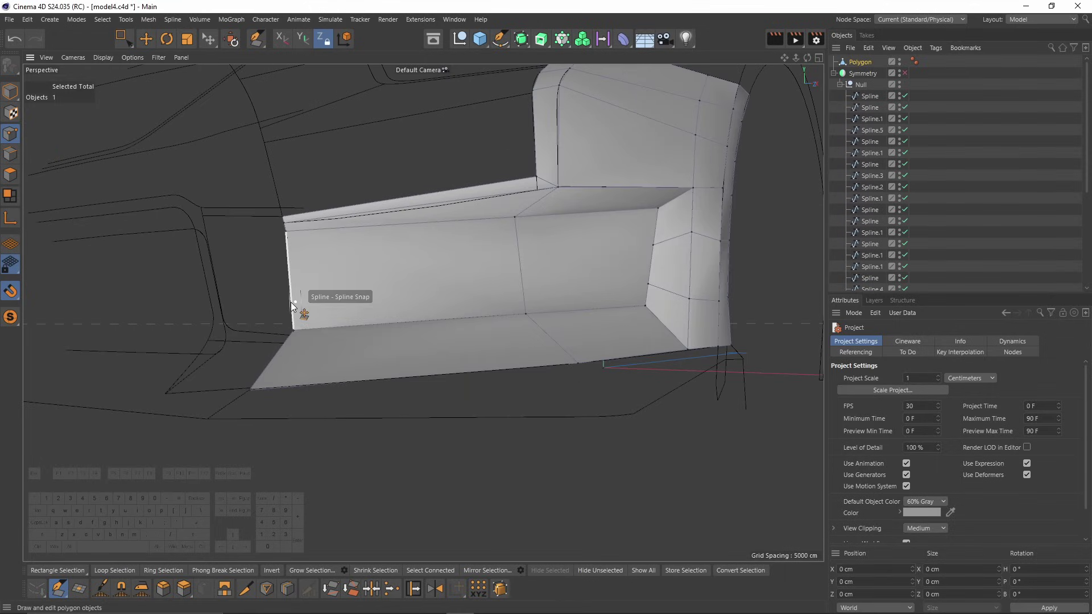
Cut two lengthwise edges across the side intake's back face, meeting the horizontal edges of its outer wall.
left_click(291, 305)
left_click(521, 281)
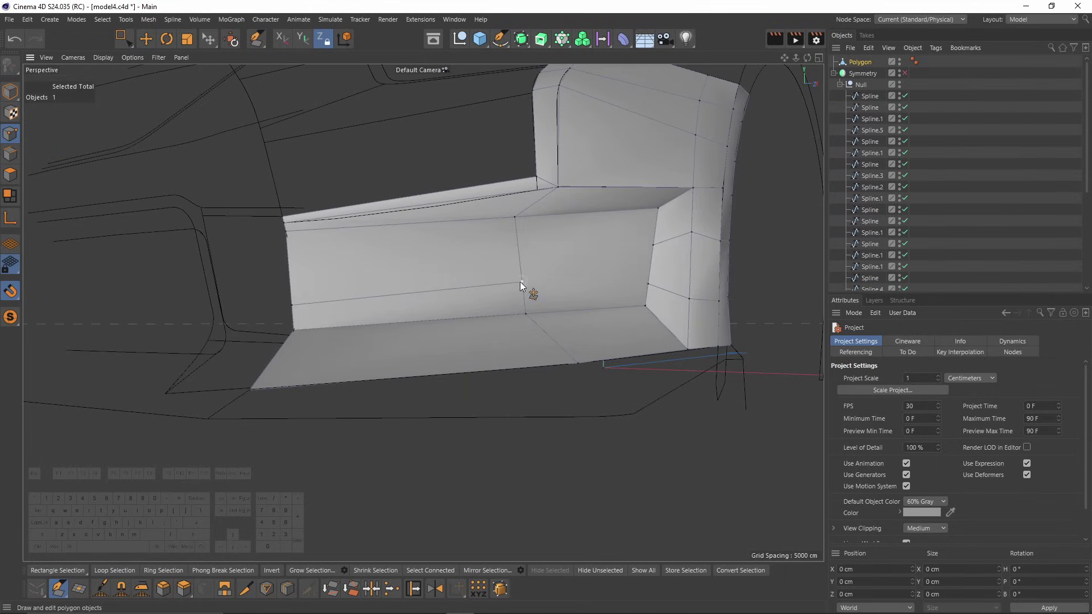
left_click(648, 282)
left_click(652, 244)
left_click(518, 244)
left_click(289, 260)
Select and weld the overlapping points where the back face's cuts meet the side intake's outer wall.
key("9")
mouse_move(657, 241)
left_mouse_down("alt")
mouse_move(783, 238)
mouse_move(645, 253)
left_mouse_up("alt")
key("0")
left_click_drag(641, 264, 662, 289)
left_click_drag(662, 288, 595, 261, "alt")
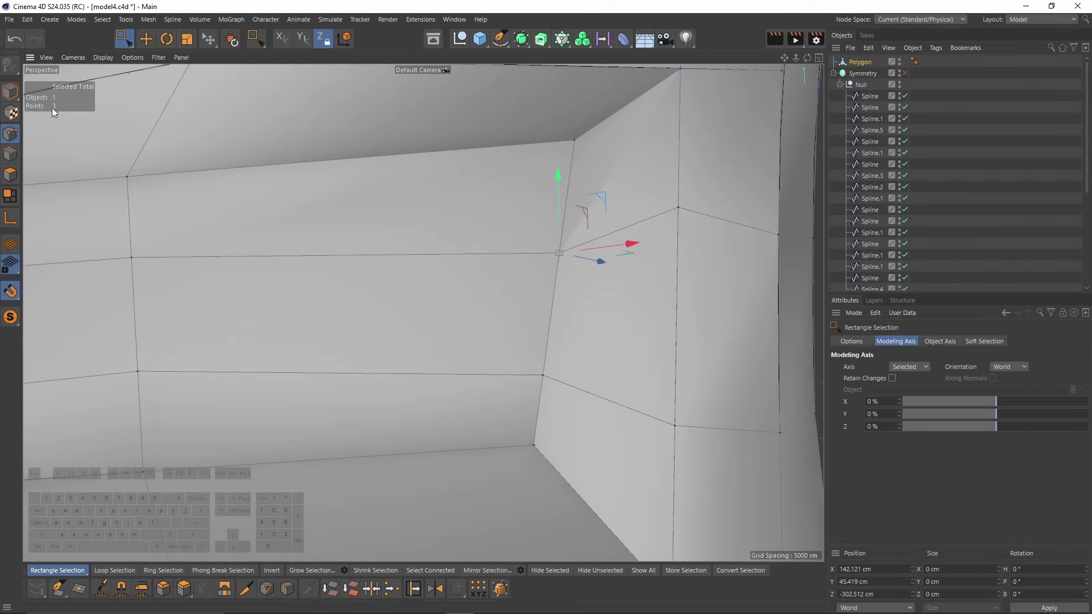
right_click(621, 236)
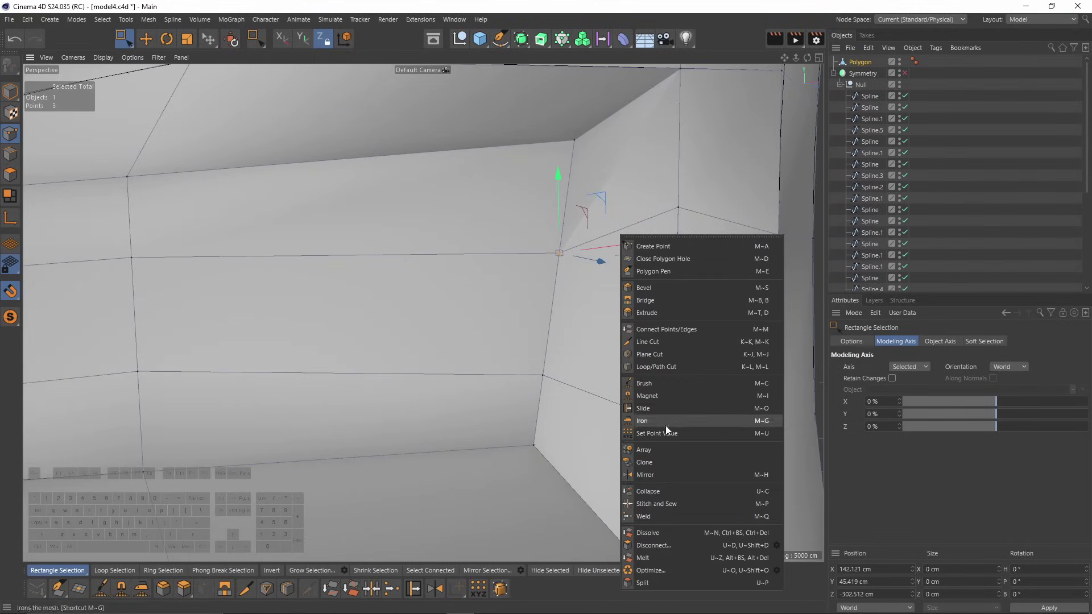
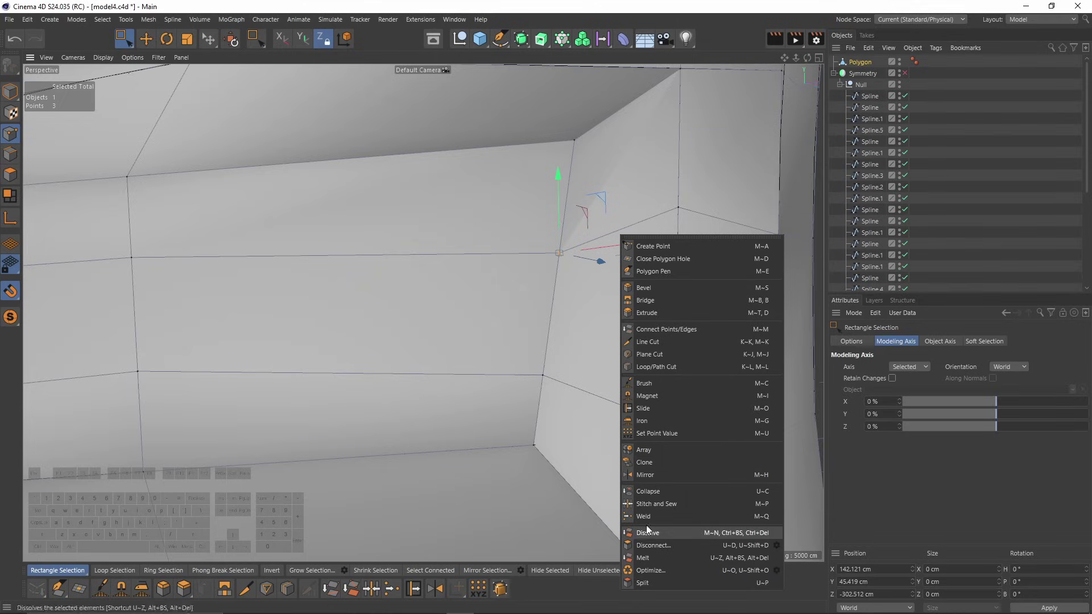
left_click(671, 516)
left_click(543, 375)
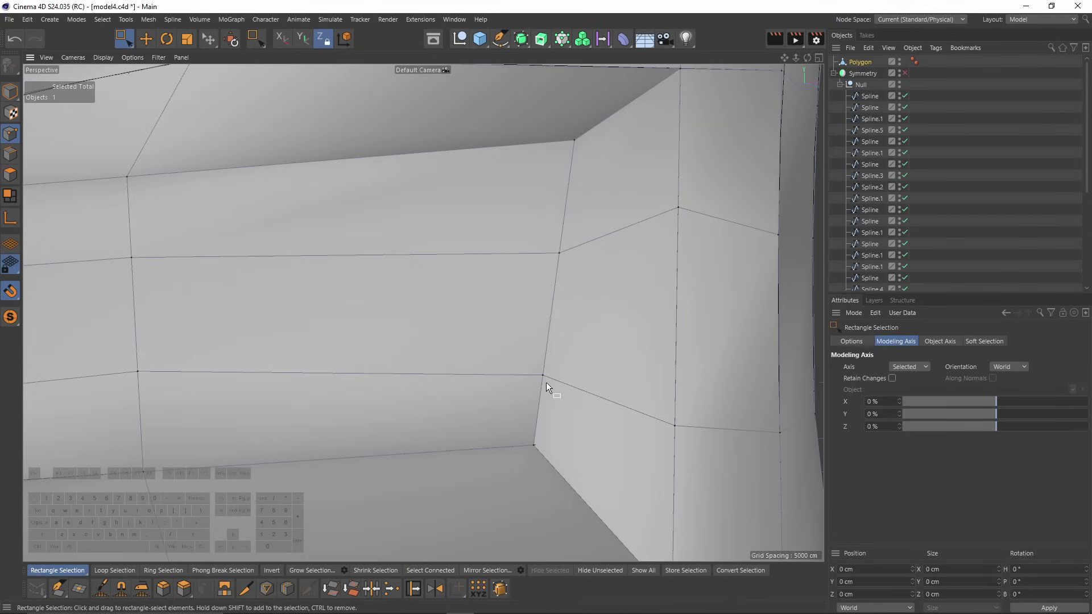
key("space")
left_click(560, 384)
scroll(561, 384, "down", 4)
left_click_drag(561, 384, 514, 405, "alt")
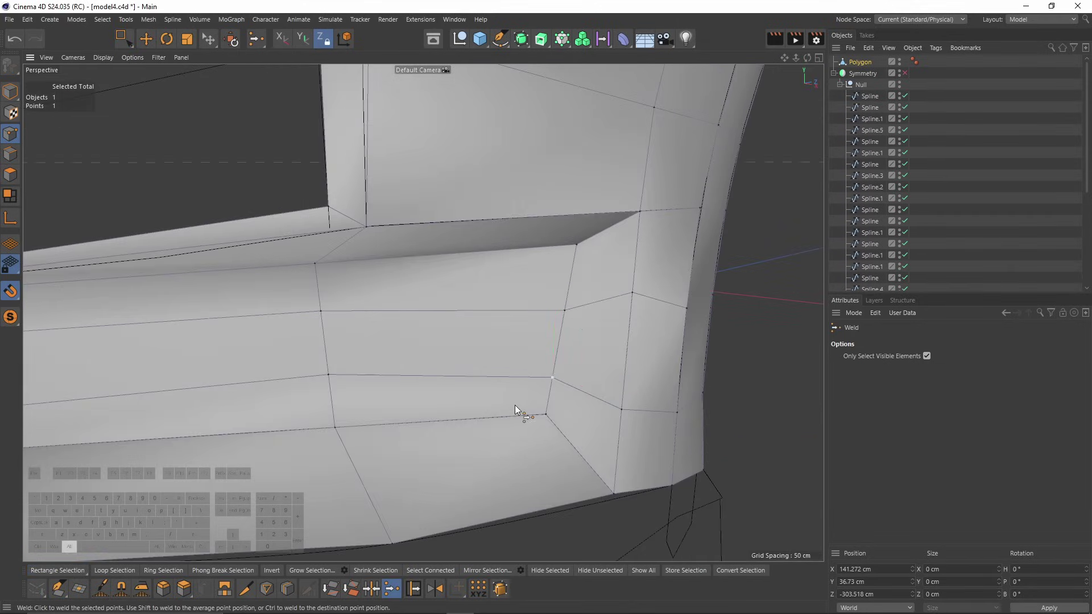
key("space")
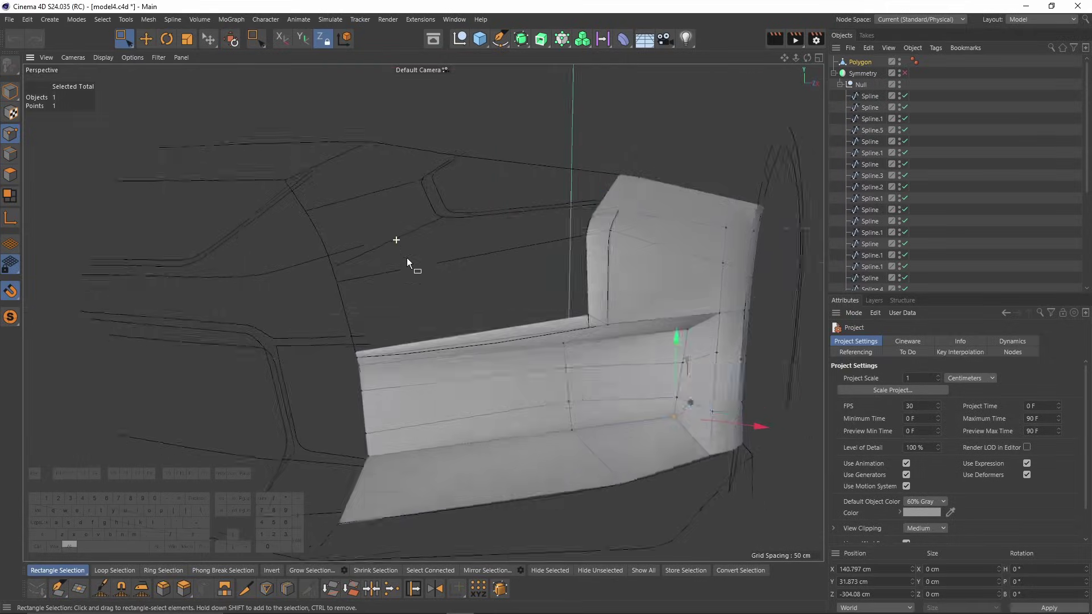
Draw a four-sided polygon between the bumper's two uppermost splines, starting at their centre-line ends.
left_click_drag(408, 258, 298, 220, "alt")
key("m")
key("e")
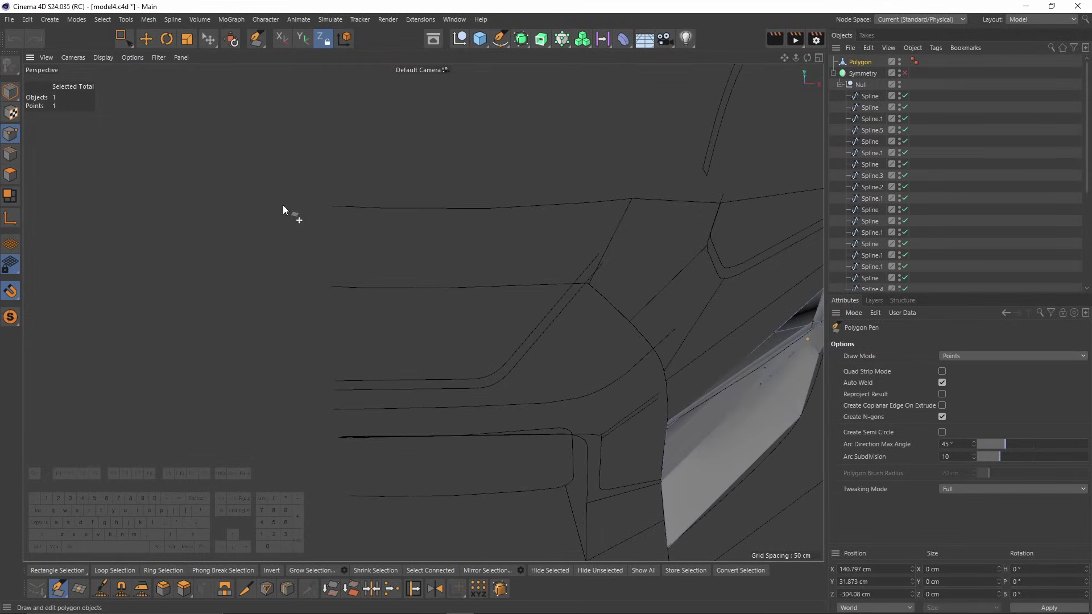
scroll(307, 204, "up", 3)
left_click(334, 204)
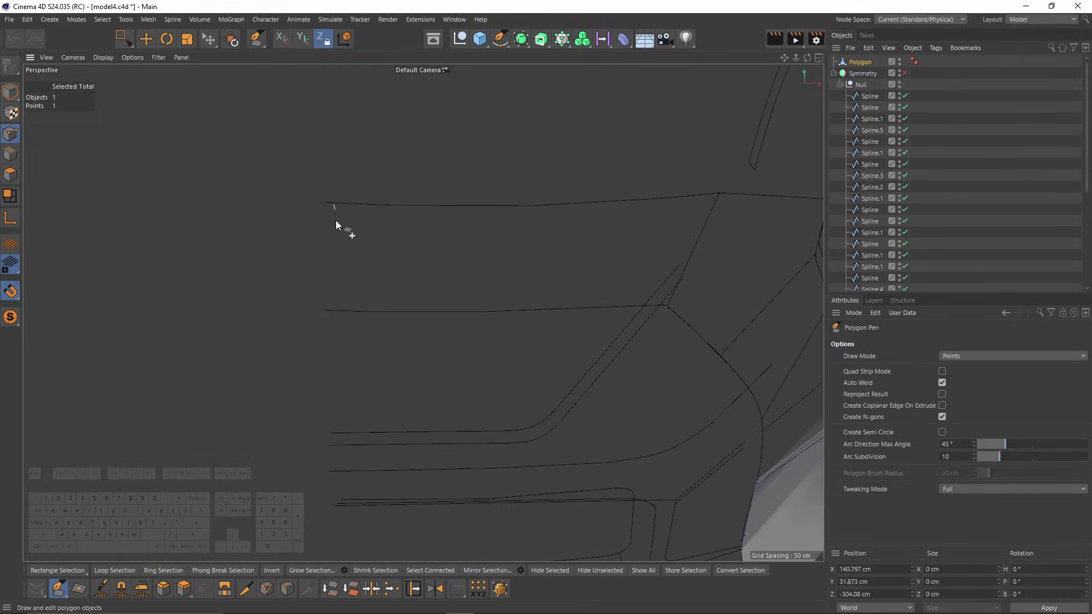
left_click(334, 311)
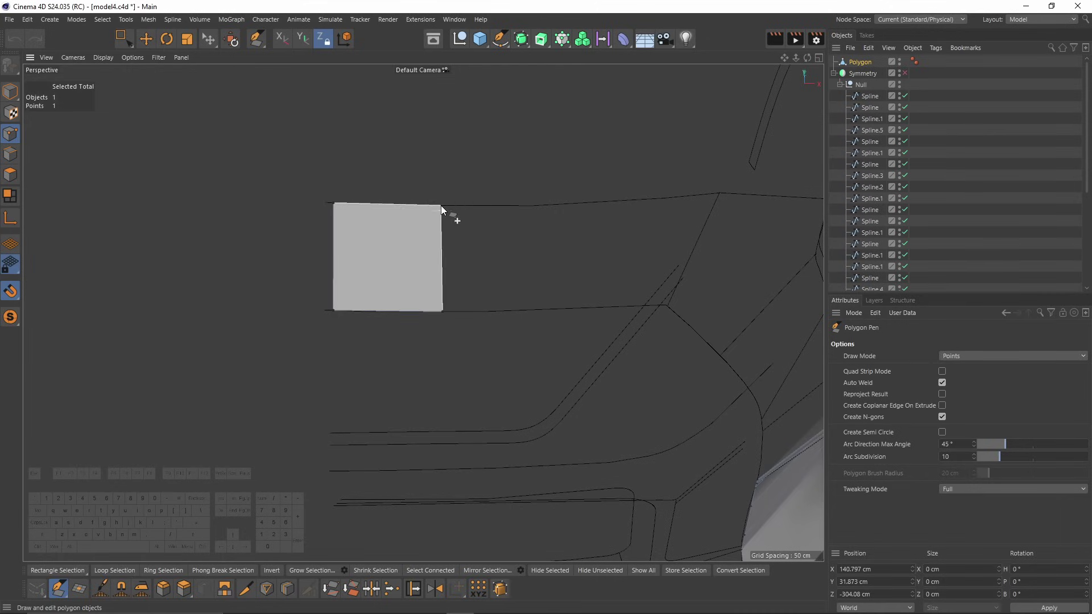
left_click(442, 206)
left_click(334, 203)
Extrude the polygon along the two upper splines around the bumper corner, snapping the points to the curved grille spline and headlight cutout.
middle_click_drag(468, 262, 275, 244, "alt")
left_click_drag(275, 244, 369, 236, "alt")
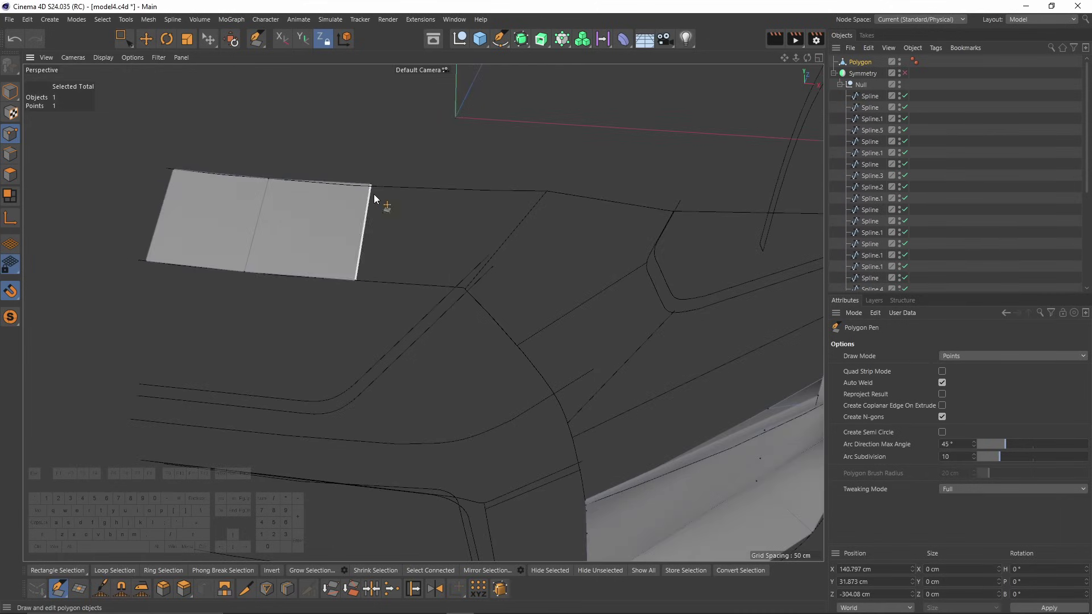
left_click_drag(362, 227, 455, 239, "ctrl")
scroll(473, 304, "up", 2)
mouse_move(466, 297)
left_mouse_down("alt")
mouse_move(480, 271)
mouse_move(469, 282)
left_mouse_up("alt")
left_click_drag(502, 175, 508, 272)
left_click_drag(461, 312, 458, 322)
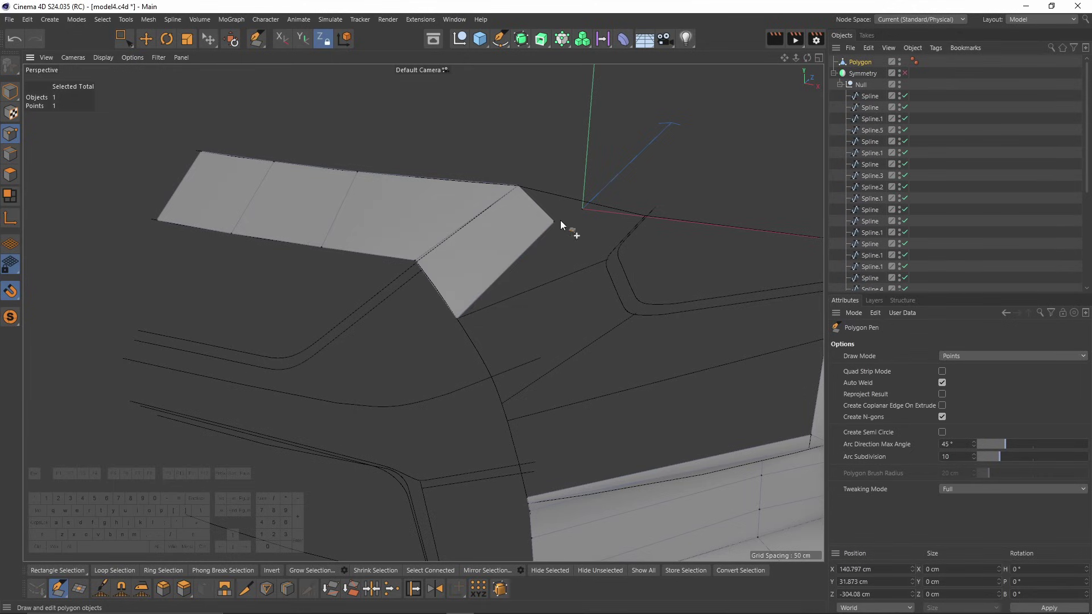
left_click_drag(560, 221, 650, 296)
left_click_drag(544, 189, 544, 279)
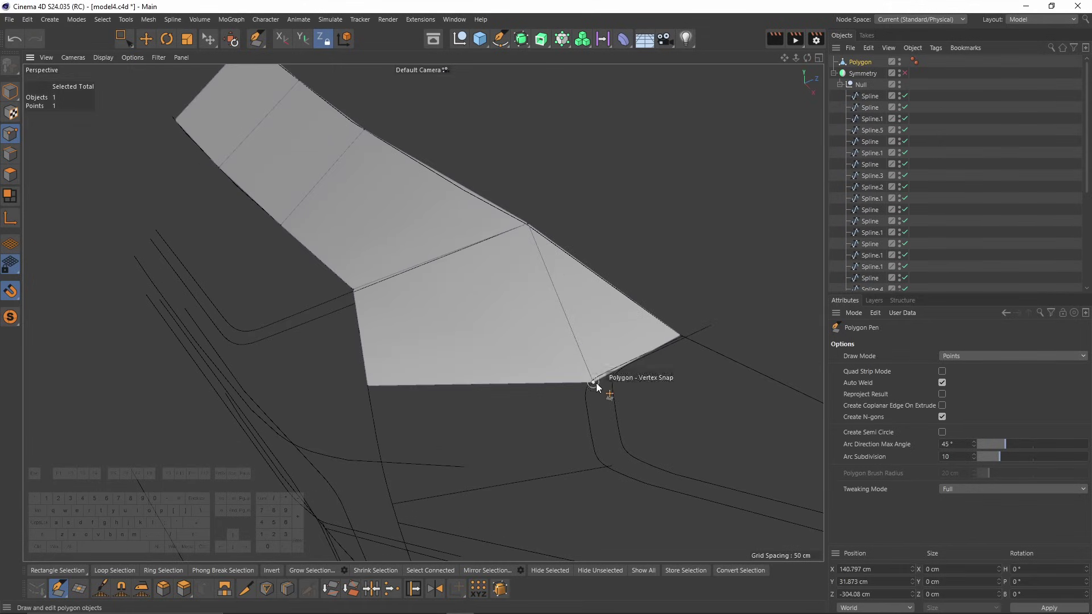
Cut a lengthwise edge from the headlight cutout's corner through the upper strip to the centre line, and remove the redundant diagonal edge.
left_click(596, 383)
left_click(478, 239)
middle_click_drag(478, 239, 502, 298, "alt")
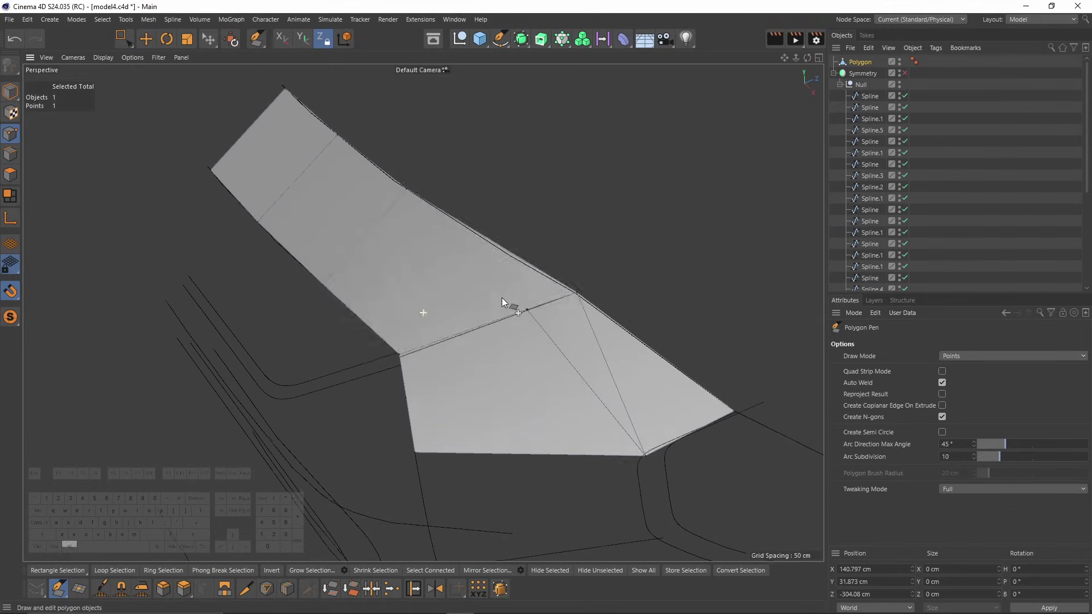
left_click(381, 219)
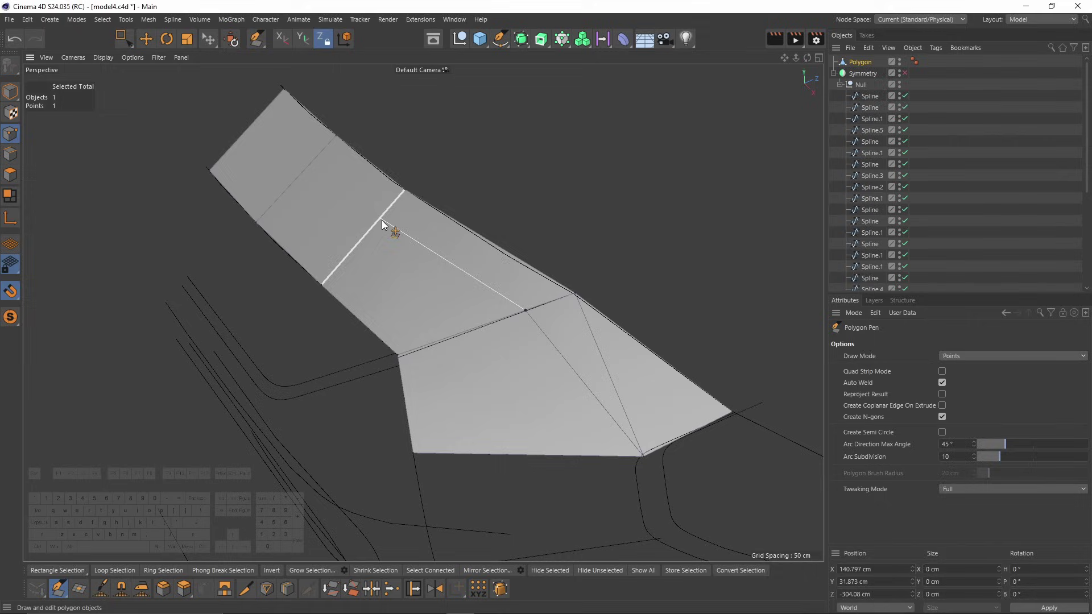
left_click(306, 168)
left_click(258, 118)
left_click_drag(382, 241, 421, 231, "alt")
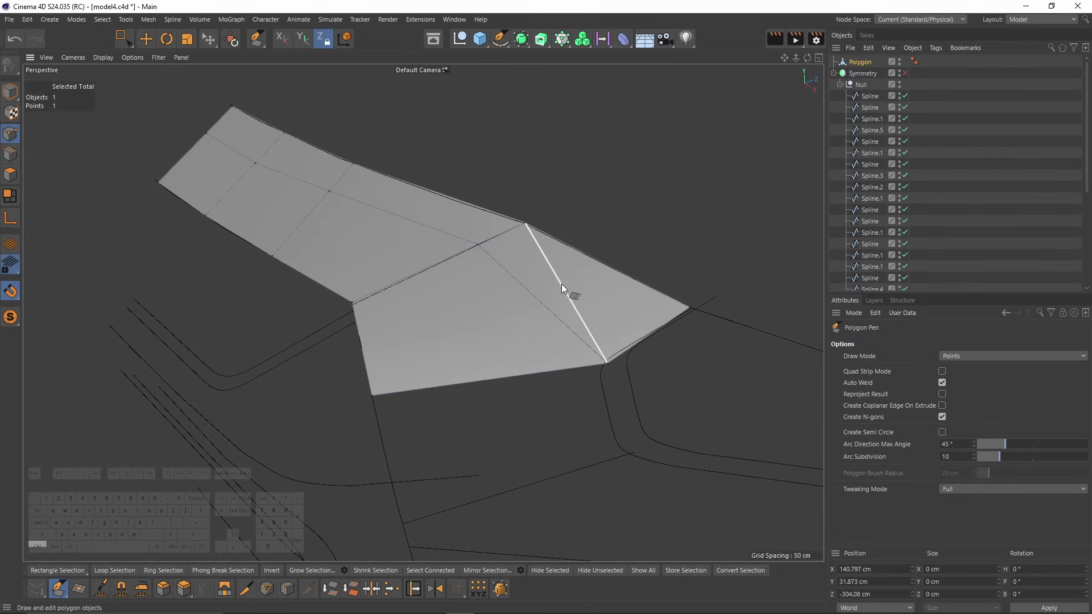
left_click(562, 284, "ctrl")
Extrude the strip's lower edge down along the curved grille spline, snapping the new points to the guide splines and cutout outline.
left_click_drag(575, 310, 548, 299, "alt")
middle_click_drag(549, 298, 565, 226, "alt")
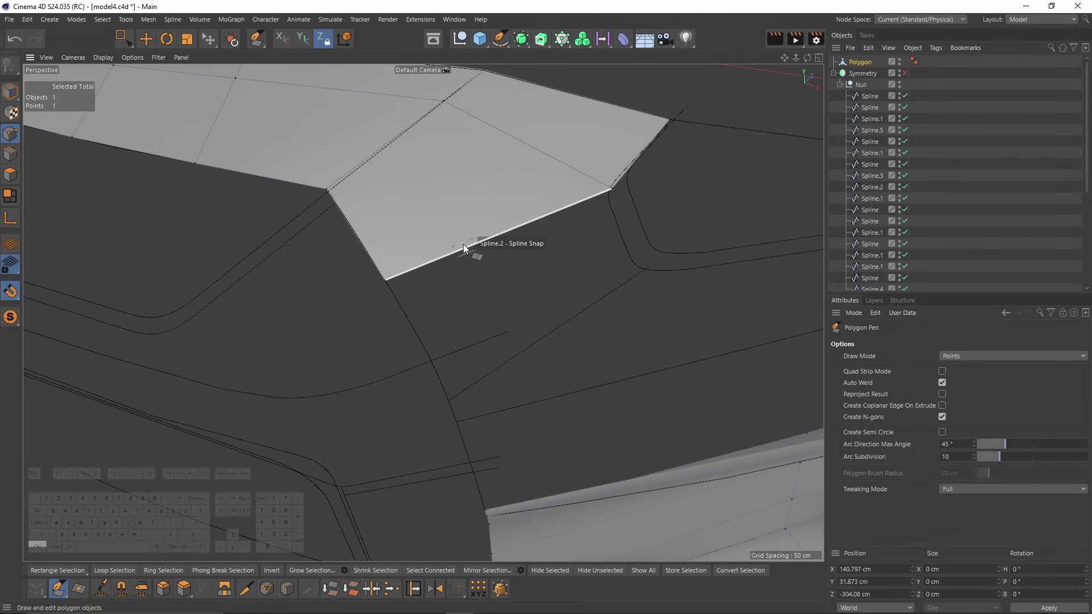
left_click_drag(463, 246, 490, 289, "ctrl")
left_click_drag(413, 317, 453, 394, "alt")
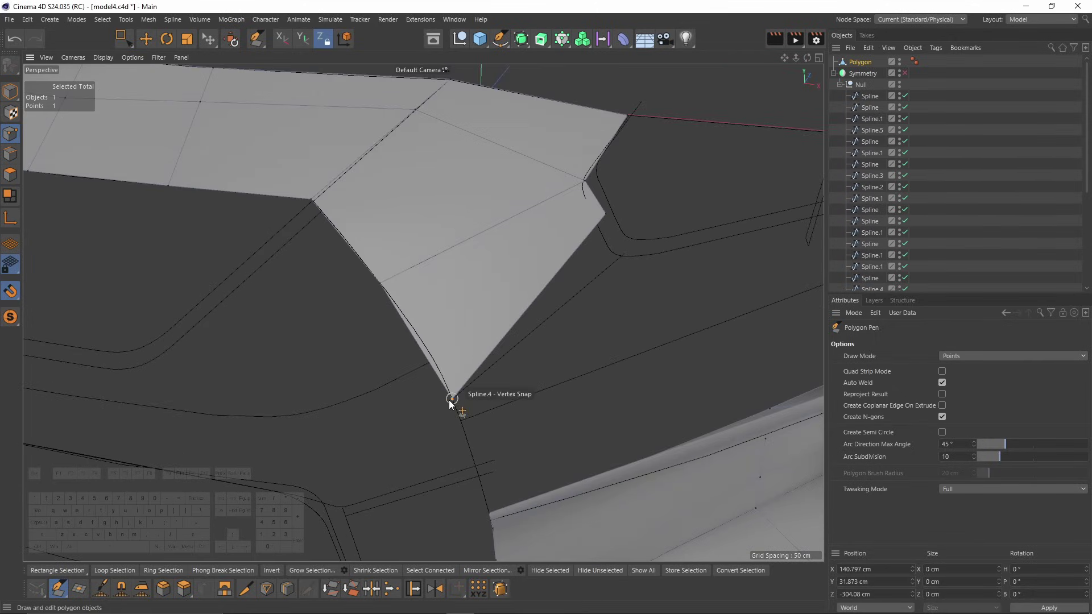
left_click_drag(606, 216, 472, 276)
left_click_drag(374, 323, 370, 318)
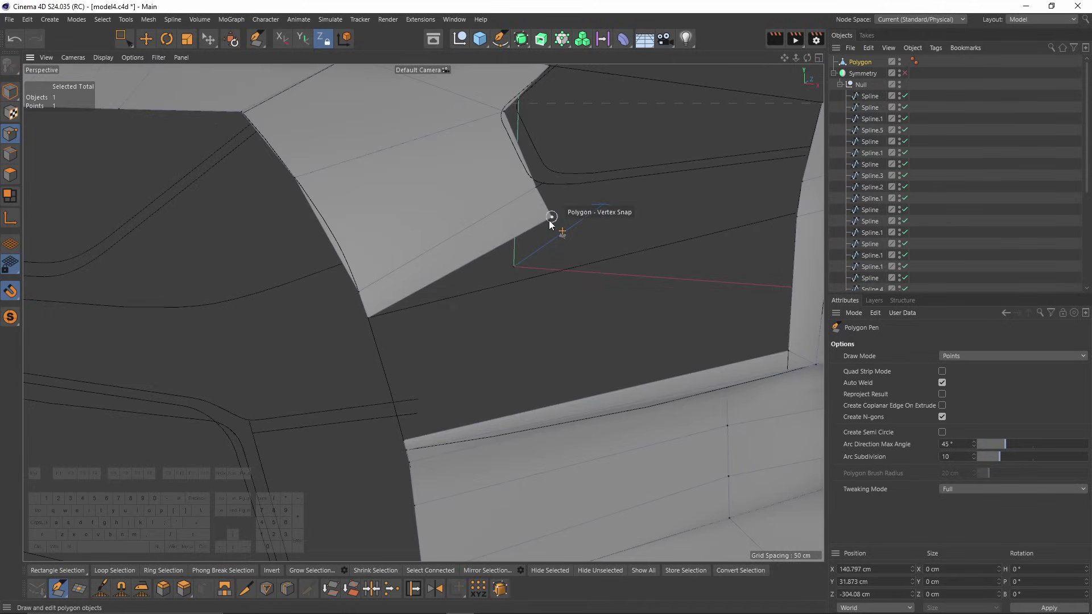
left_click_drag(549, 220, 408, 246)
left_click_drag(463, 293, 407, 189, "alt")
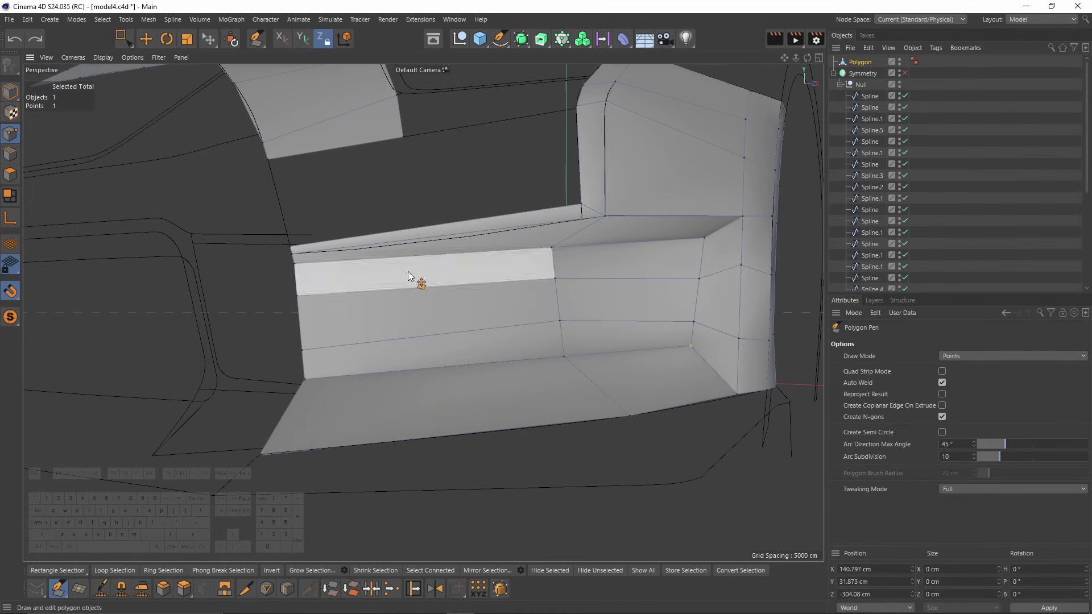
Cut a crosswise edge through the side intake from upper to lower ledge, and extrude the grille-side strip down to the intake.
left_click(419, 228)
left_click(435, 438)
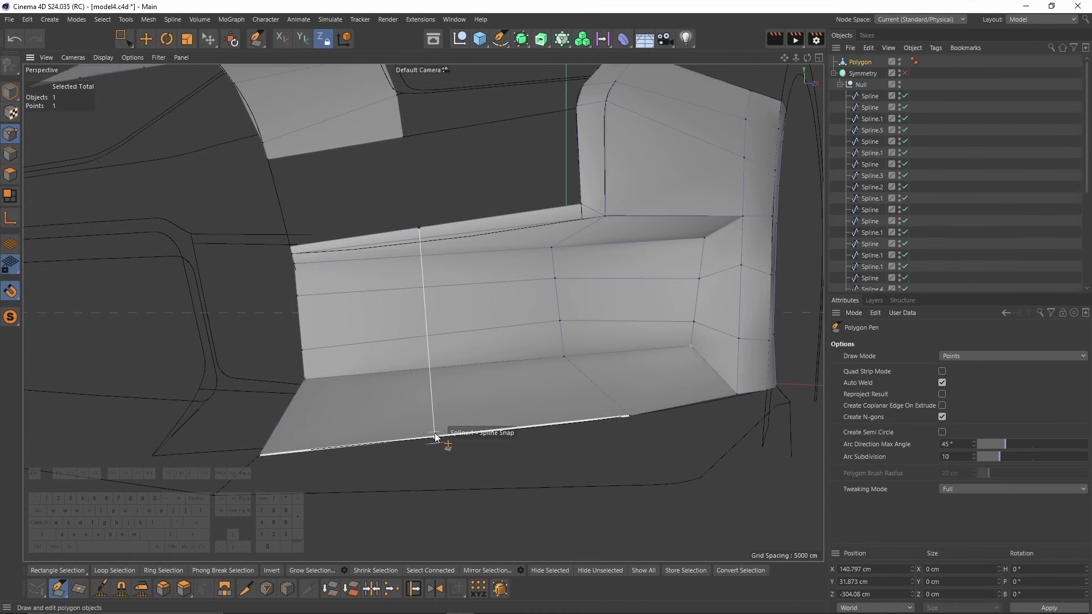
scroll(347, 142, "up", 3)
left_click_drag(348, 149, 373, 258, "ctrl")
Extrude a panel from the strip's outer edge above the side intake, and snap its lower corner to the base of the outer pillar.
left_click_drag(428, 304, 478, 313, "alt")
scroll(446, 213, "up", 3)
scroll(412, 346, "up", 3)
left_click_drag(412, 346, 348, 324, "alt")
middle_click_drag(466, 453, 480, 363, "alt")
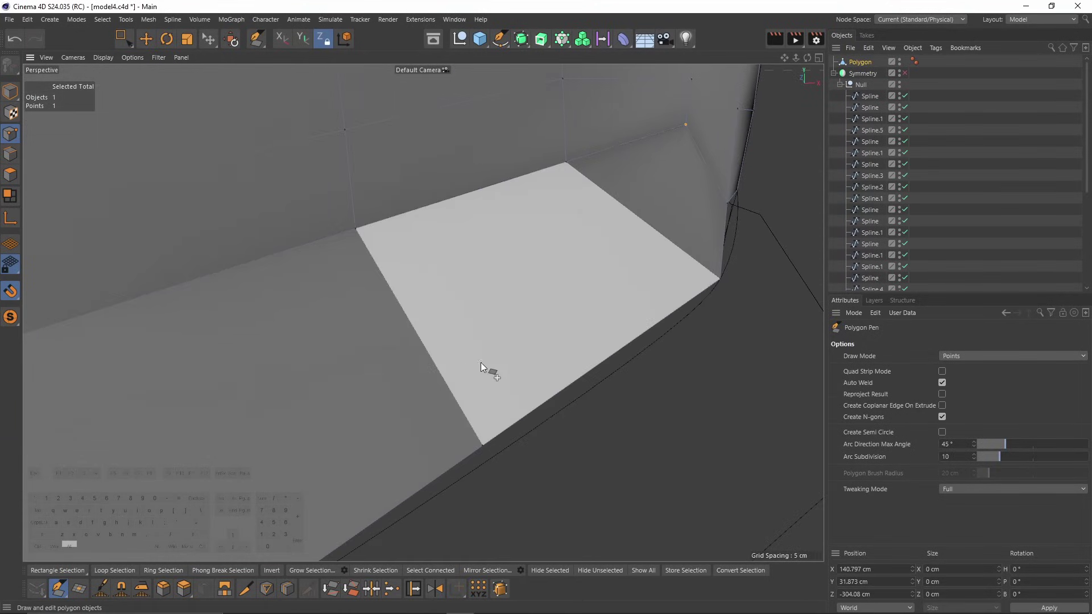
left_click_drag(479, 457, 479, 468, "alt")
scroll(481, 462, "down", 10)
left_click_drag(452, 397, 446, 310, "alt")
scroll(381, 319, "up", 5)
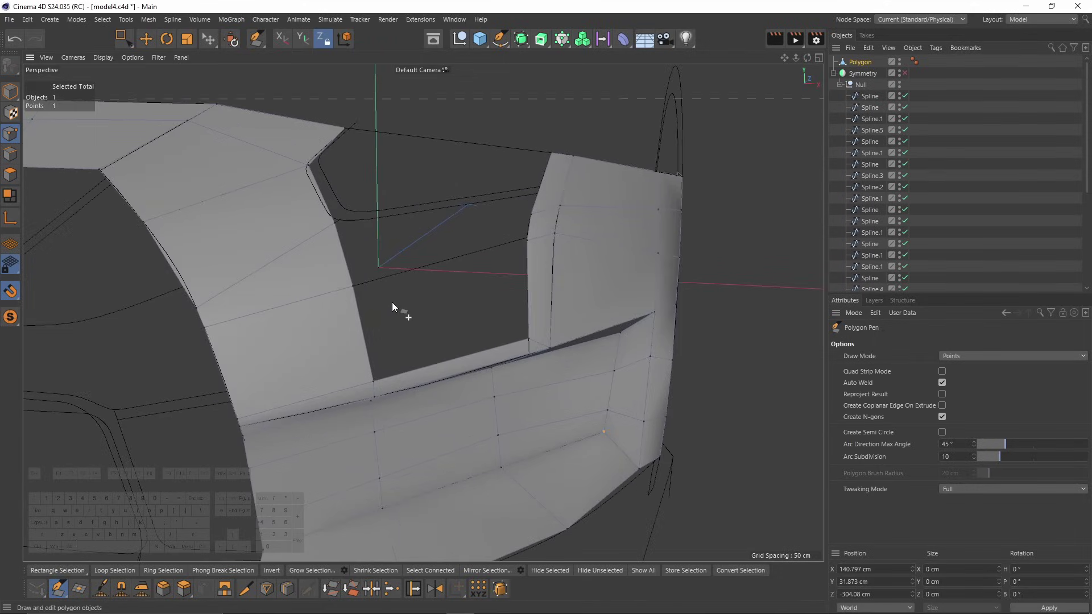
left_click_drag(351, 319, 517, 277, "ctrl")
scroll(512, 318, "up", 3)
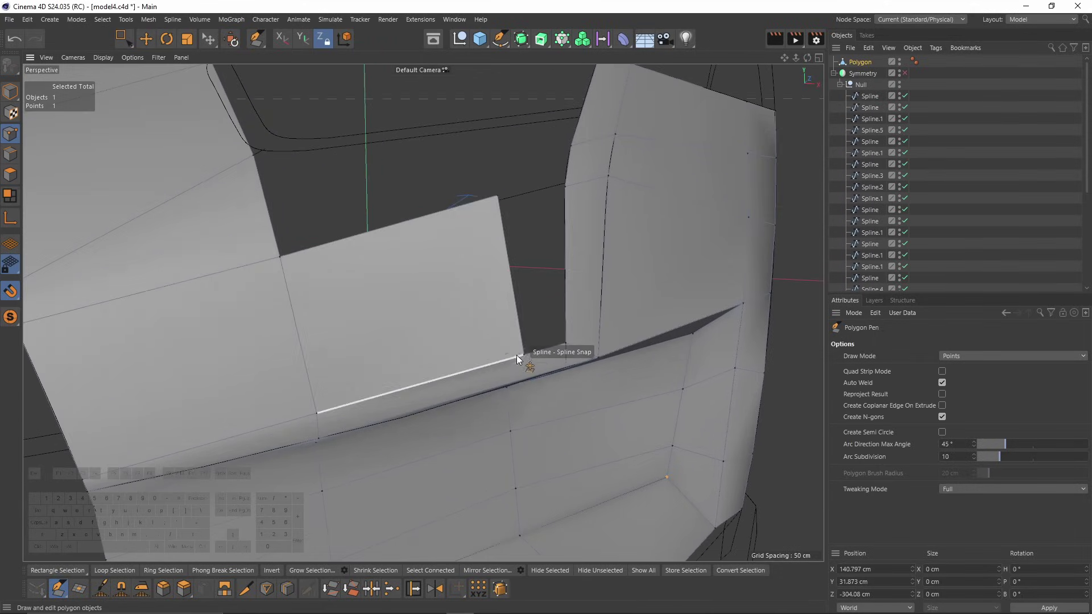
left_click_drag(516, 355, 566, 343)
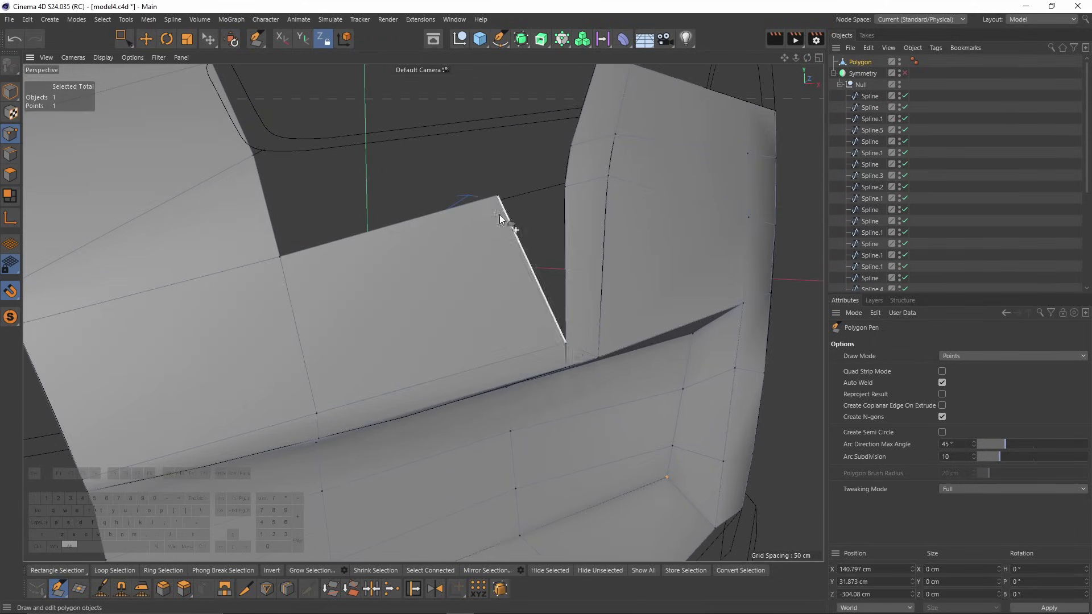
Cut an edge along the new panel's lower border to the outer pillar, and move the end point inward to form a recess.
left_click_drag(499, 218, 273, 371, "alt")
left_click(276, 378)
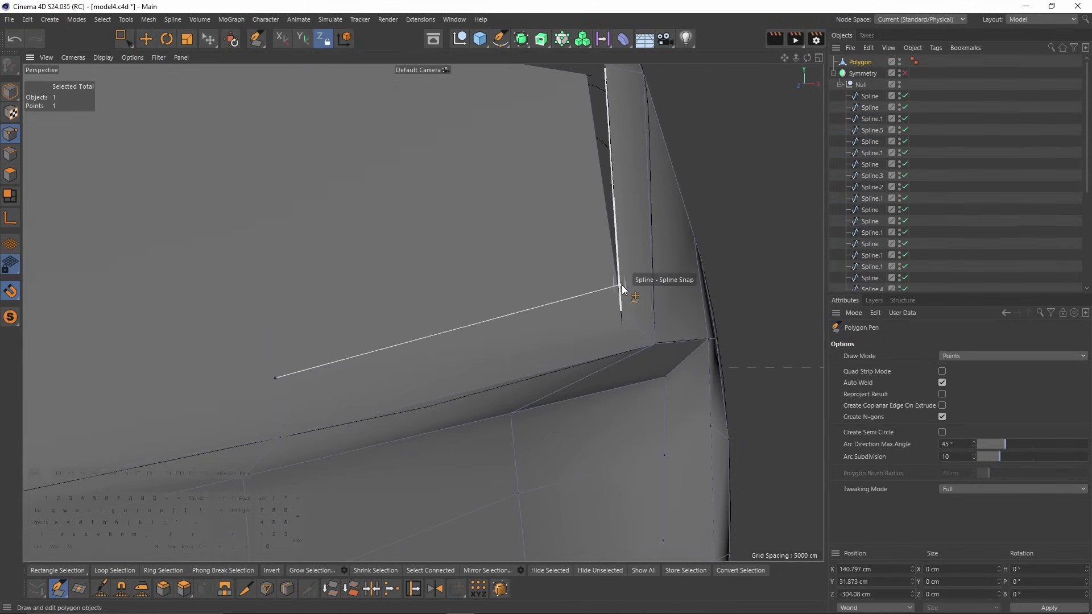
scroll(614, 285, "up", 5)
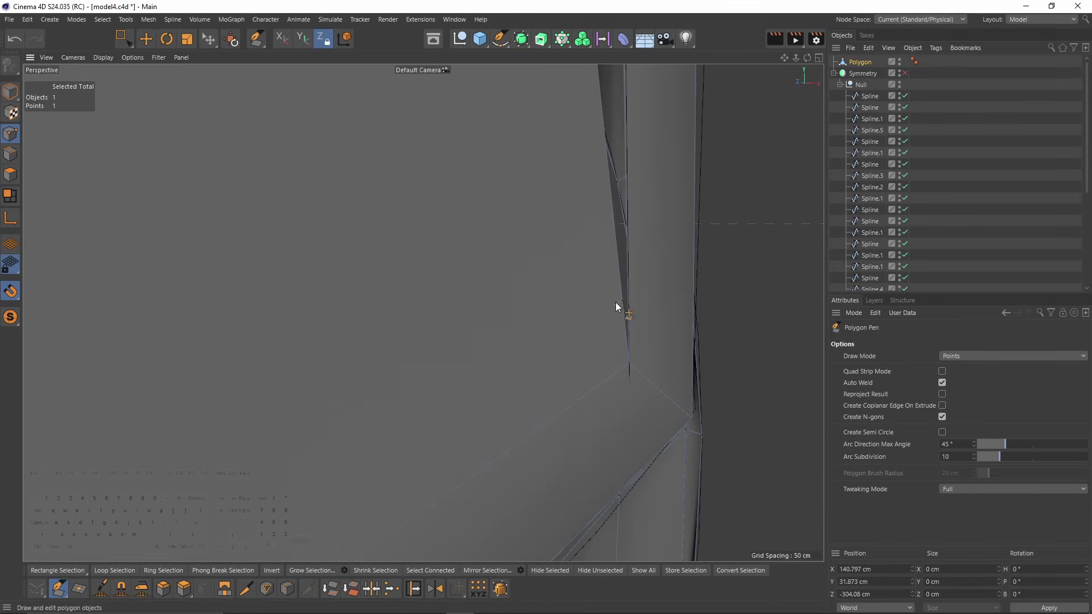
key("e")
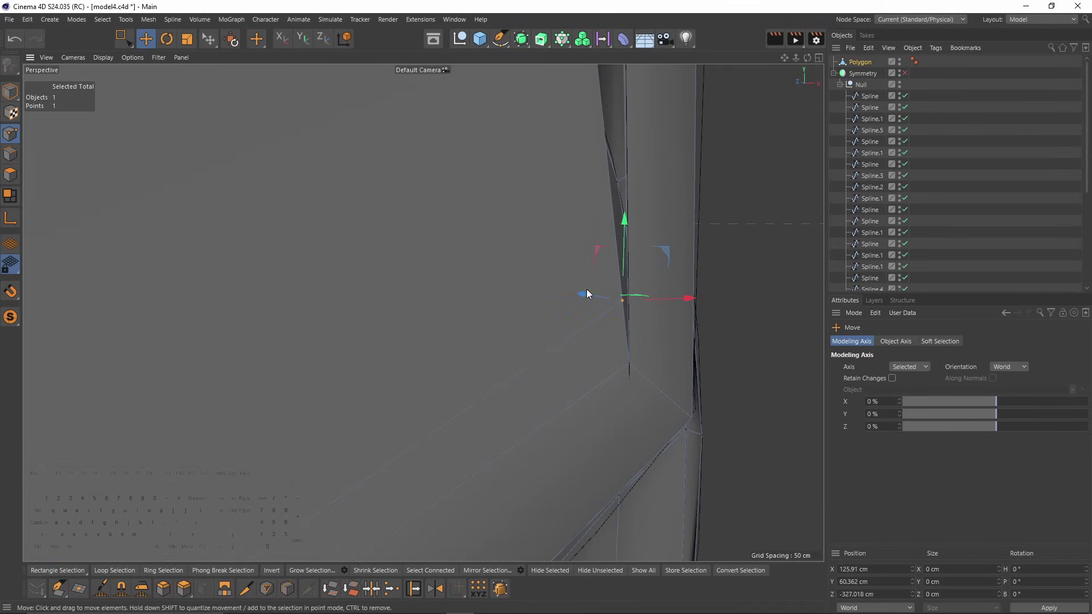
left_click_drag(587, 294, 681, 288)
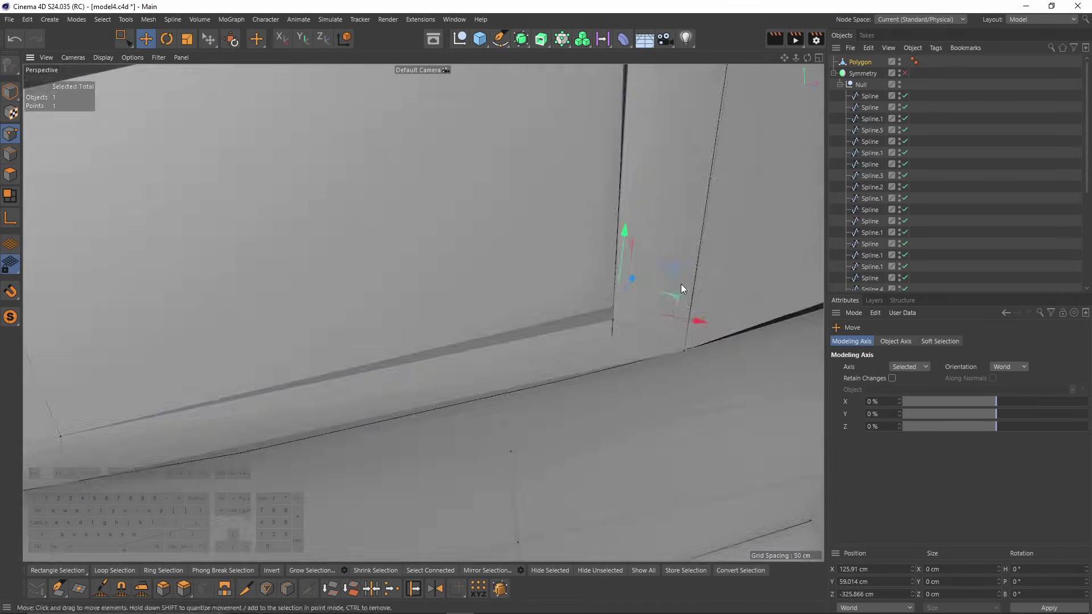
scroll(681, 284, "down", 5)
Extrude the panel's top edge up to the headlight cutout's lower spline with the Polygon Pen, with snapping enabled.
right_click(542, 201)
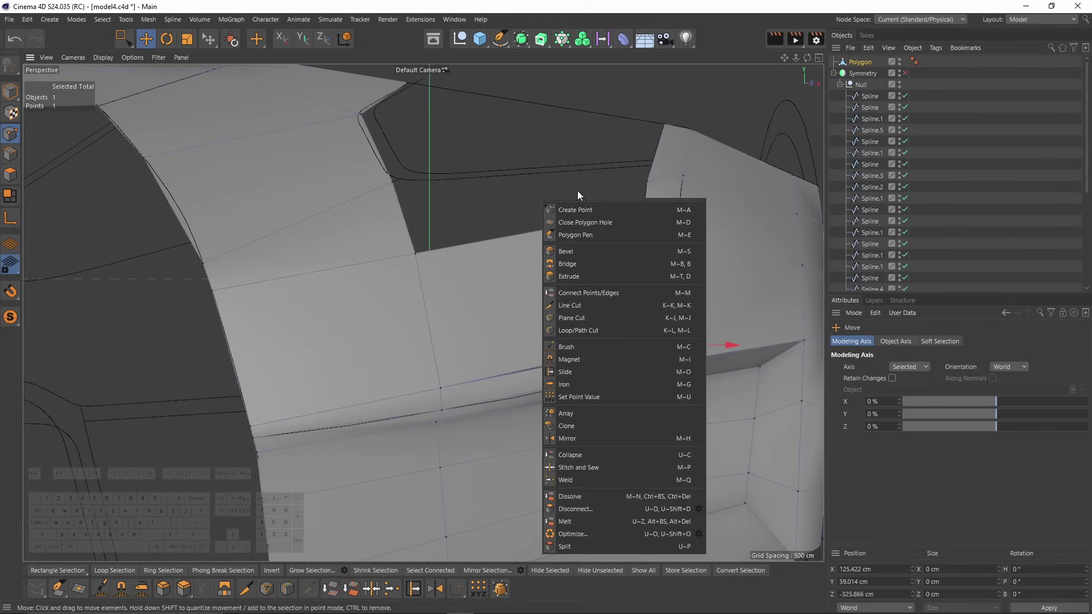
left_click(591, 229)
scroll(592, 228, "up", 5)
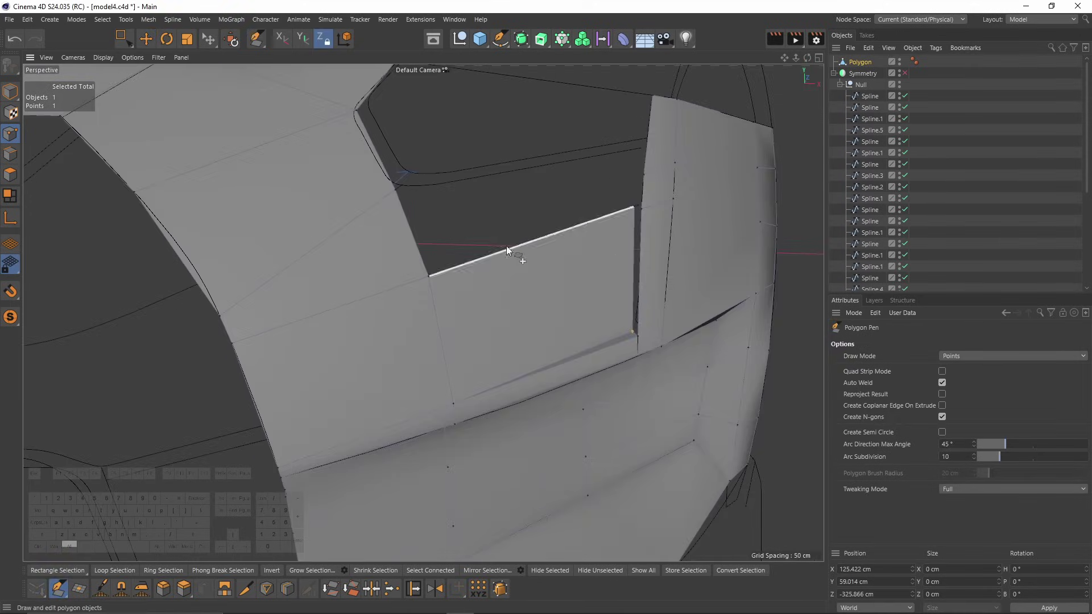
left_click_drag(507, 246, 542, 244, "alt")
left_click_drag(490, 280, 455, 196, "ctrl")
left_click(11, 294)
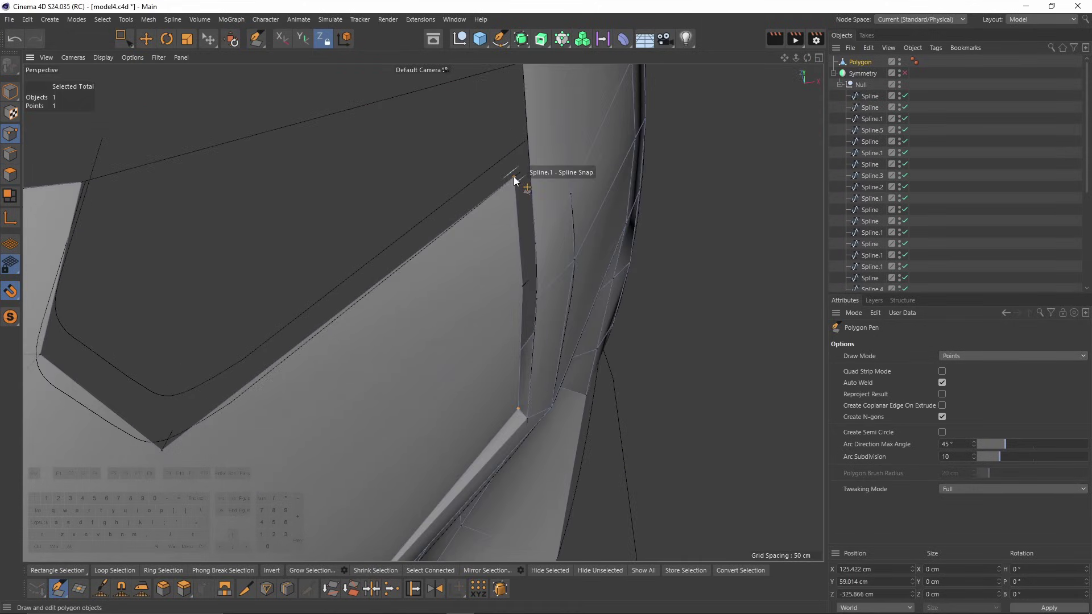
Extrude a narrow inner lip around the headlight cutout's edges and join its points at the corners.
left_click_drag(515, 177, 382, 174, "alt")
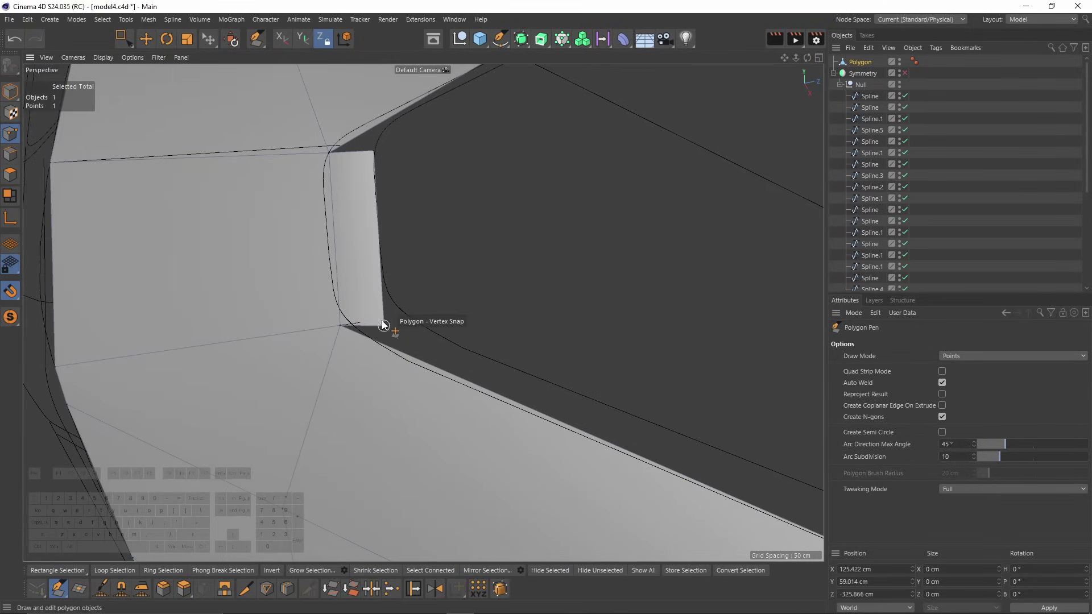
left_click_drag(380, 328, 515, 97)
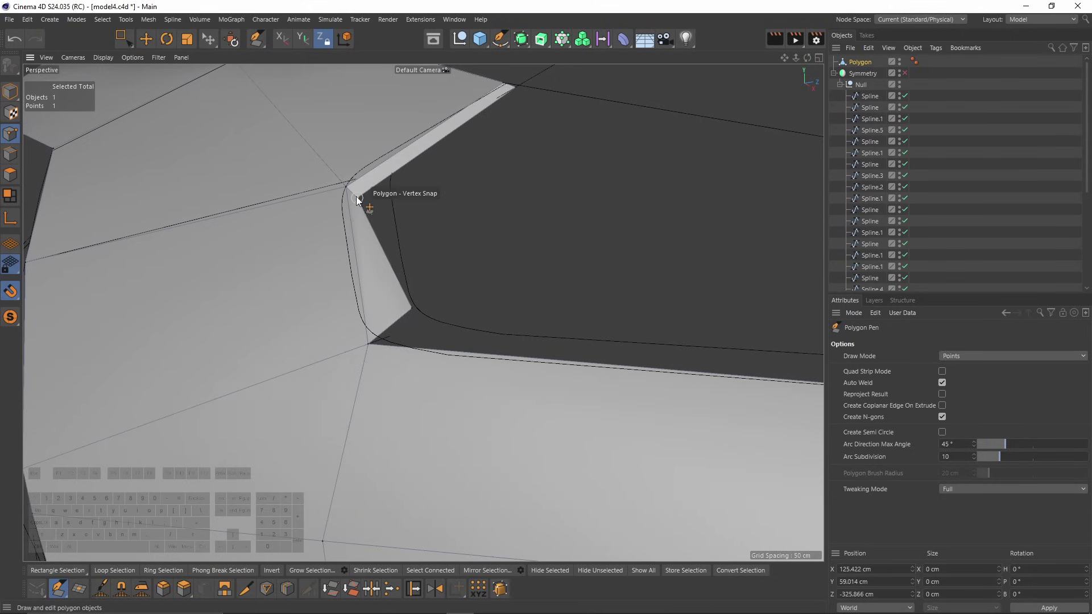
left_click_drag(356, 202, 582, 279, "alt")
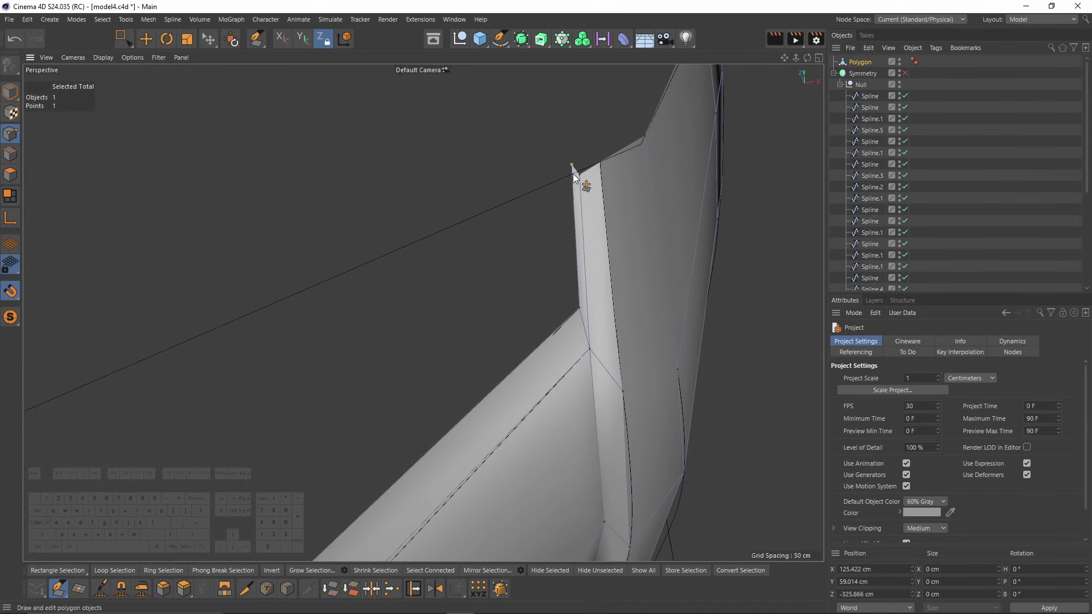
Move the two end points at the top of the outer pillar's inner lip with snapping off to adjust its shape.
mouse_move(571, 183)
left_mouse_down("alt")
mouse_move(653, 222)
mouse_move(677, 281)
mouse_move(590, 281)
mouse_move(588, 207)
mouse_move(565, 196)
left_mouse_up("alt")
key("e")
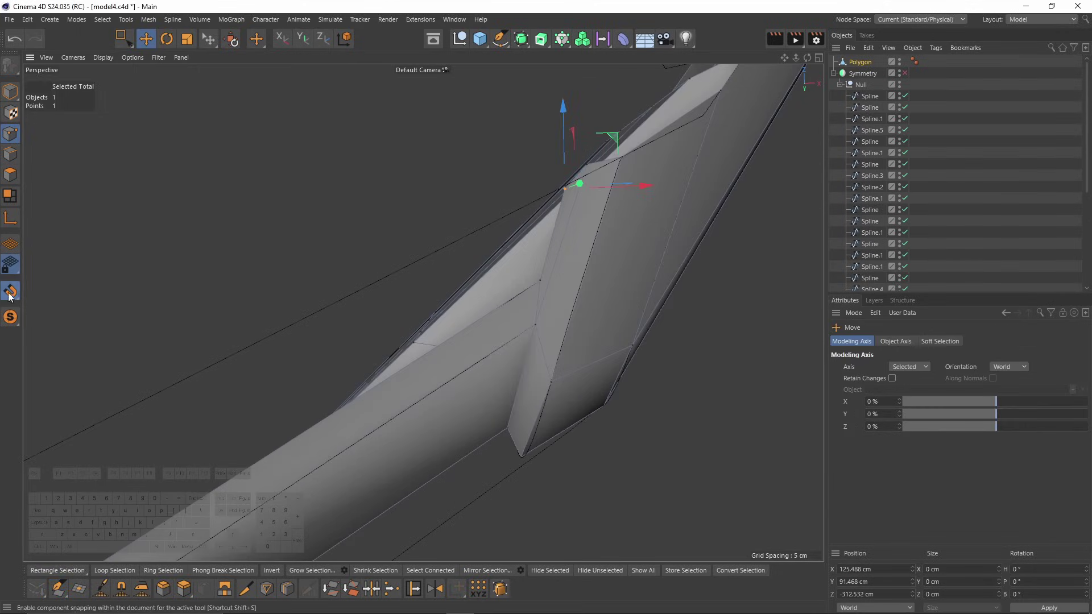
left_click_drag(484, 205, 516, 251, "alt")
left_click_drag(516, 250, 546, 216, "alt")
left_click_drag(565, 231, 587, 236)
left_click_drag(587, 236, 560, 207, "alt")
left_click(548, 194, "shift")
left_click_drag(611, 199, 620, 201)
left_click_drag(568, 216, 501, 251, "alt")
Turn snapping back on and reposition the upper strip's points with the Polygon Pen to even out its crosswise edges.
right_click(519, 261)
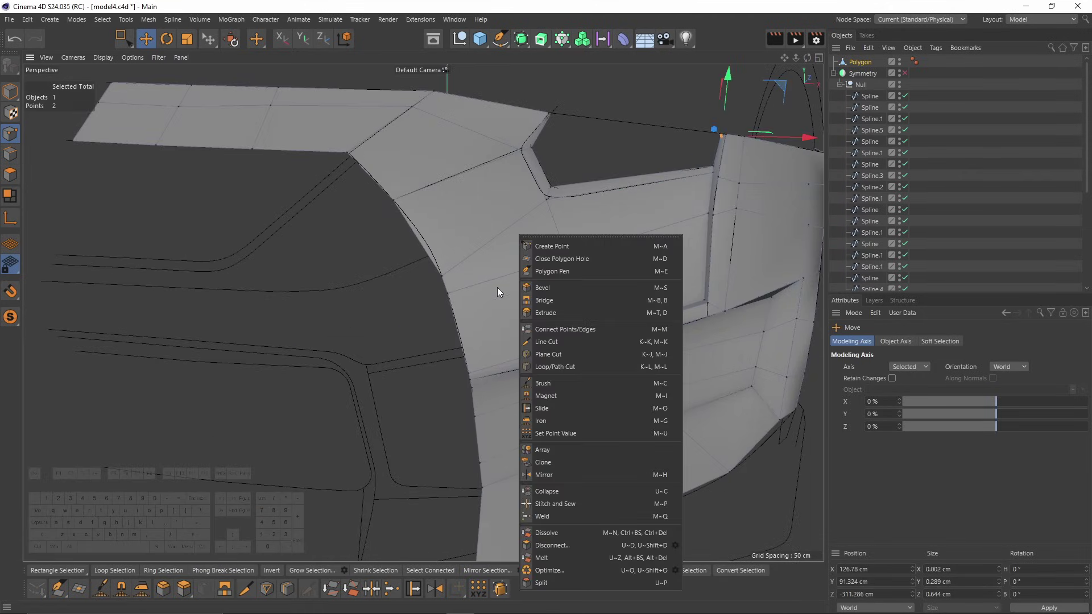
left_click(551, 272)
scroll(455, 289, "up", 2)
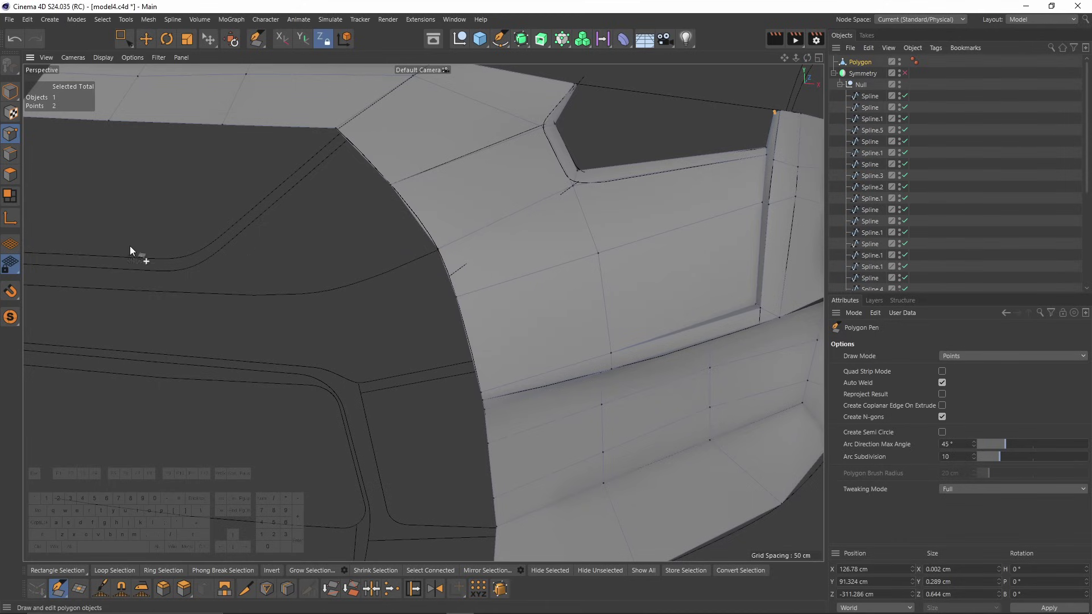
left_click(10, 291)
left_click_drag(456, 256, 432, 262, "alt")
scroll(393, 202, "up", 2)
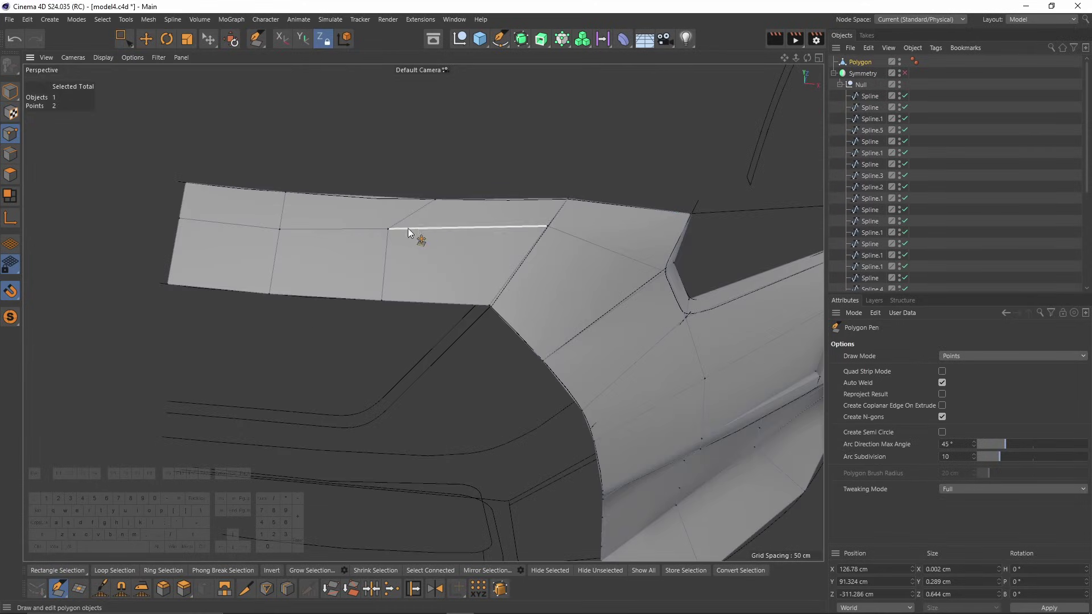
left_click_drag(390, 230, 582, 196)
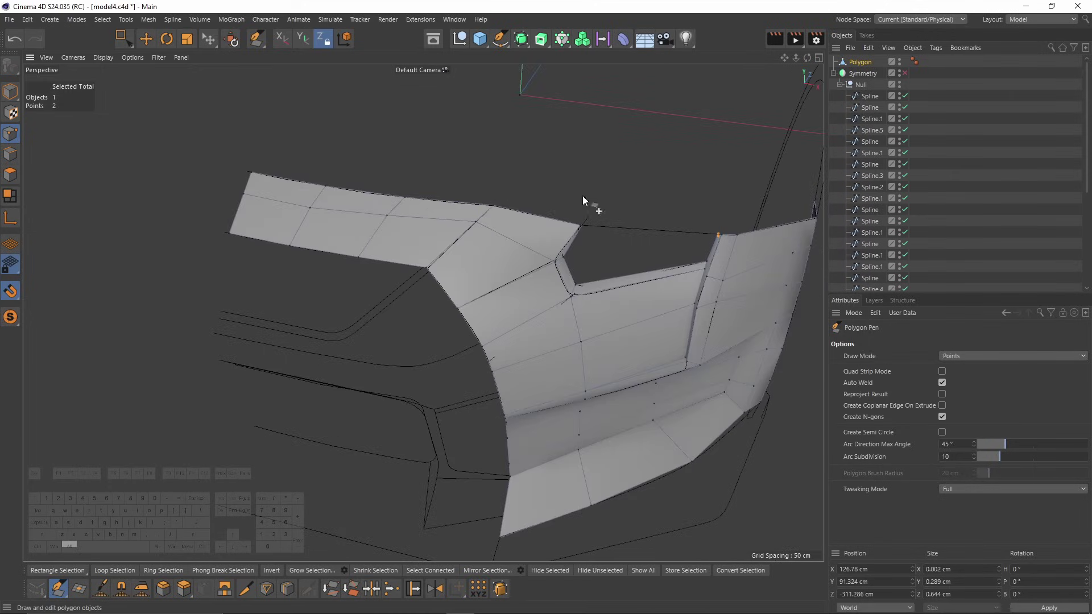
Hide the mirrored guide splines and select the bumper's polygon object.
left_click(902, 73)
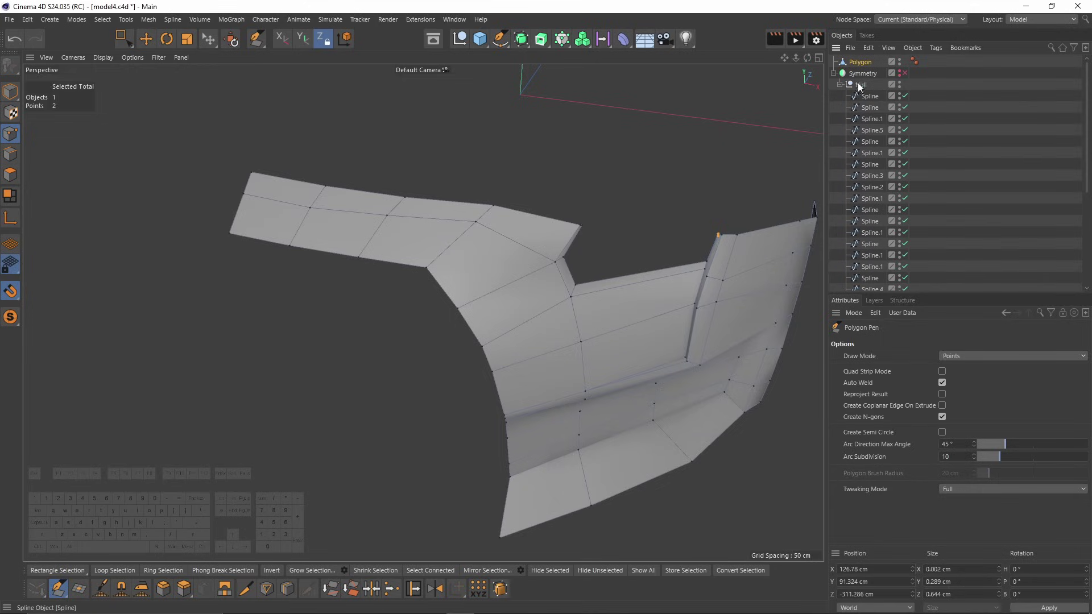
left_click(861, 62)
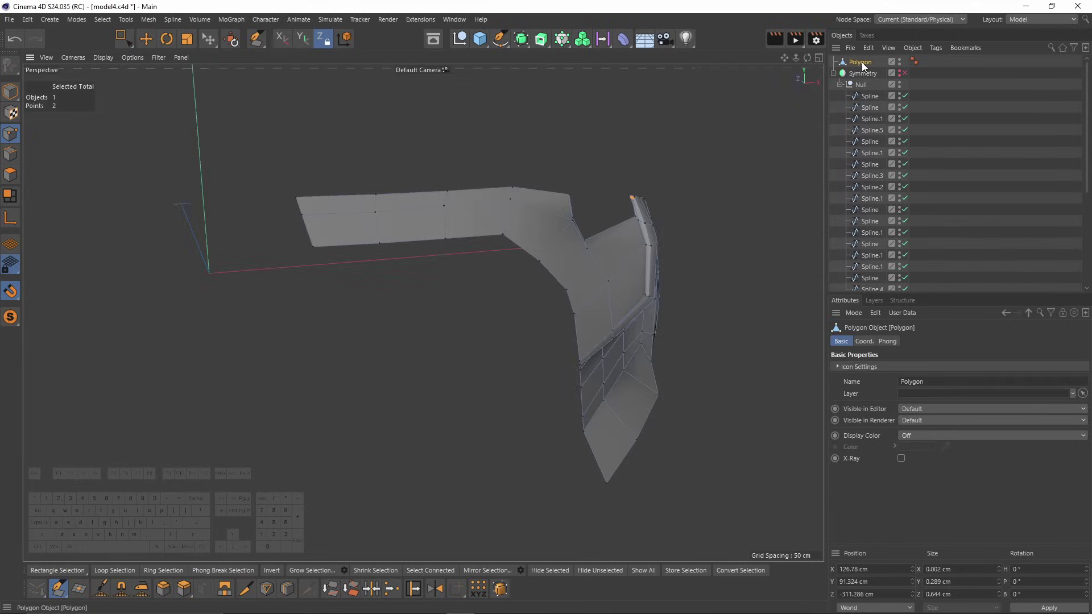
Align the three points at the upper strip's centre end by setting their X position to 0 cm.
left_click_drag(442, 213, 293, 178, "alt")
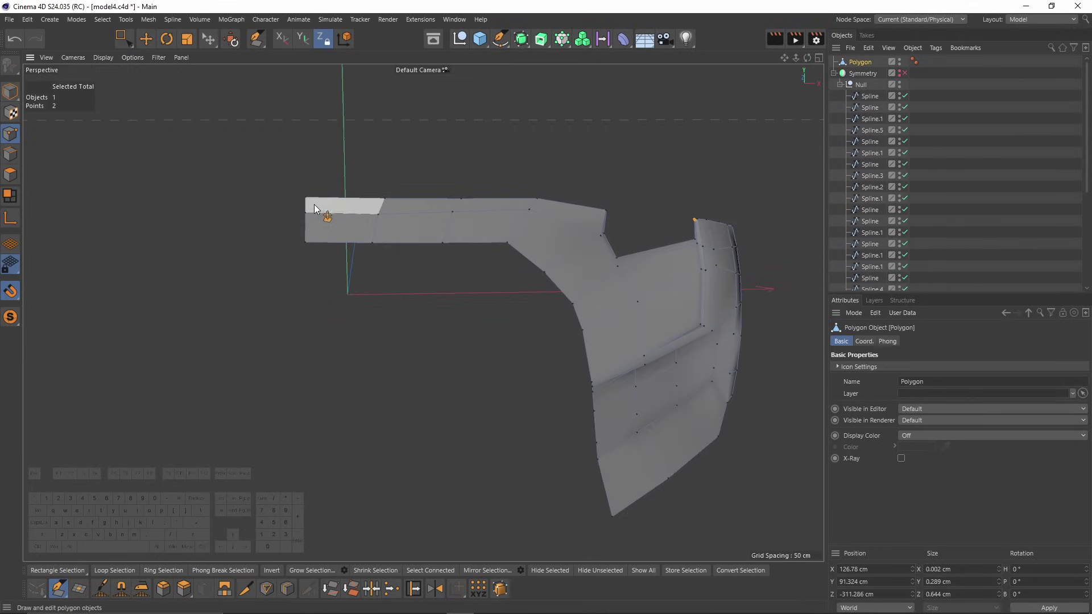
key("0")
left_click_drag(278, 173, 316, 294)
left_click_drag(356, 210, 362, 226, "alt")
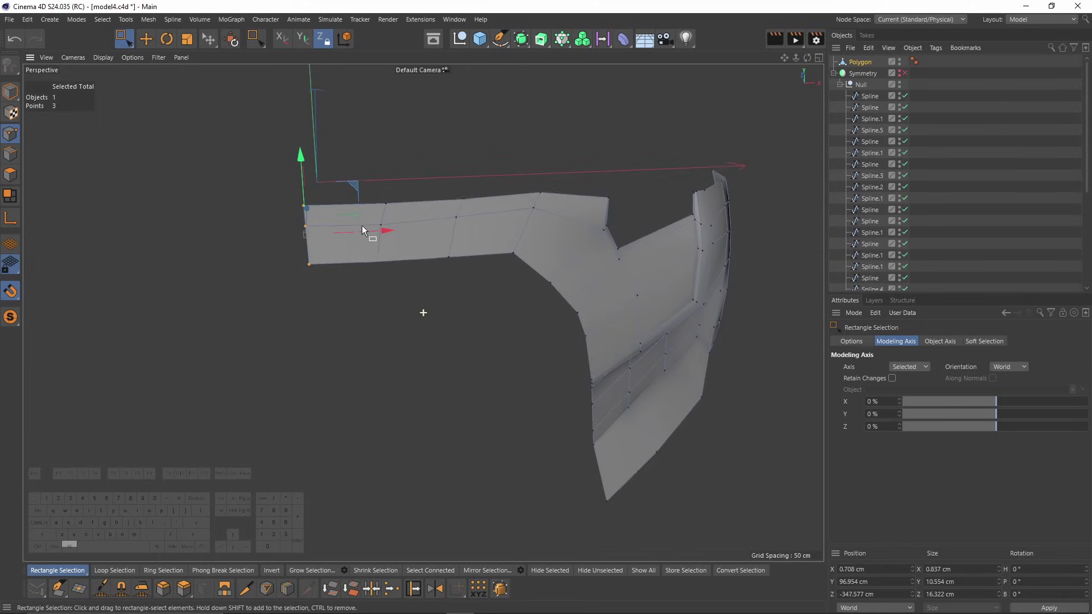
middle_click_drag(362, 226, 361, 227, "alt")
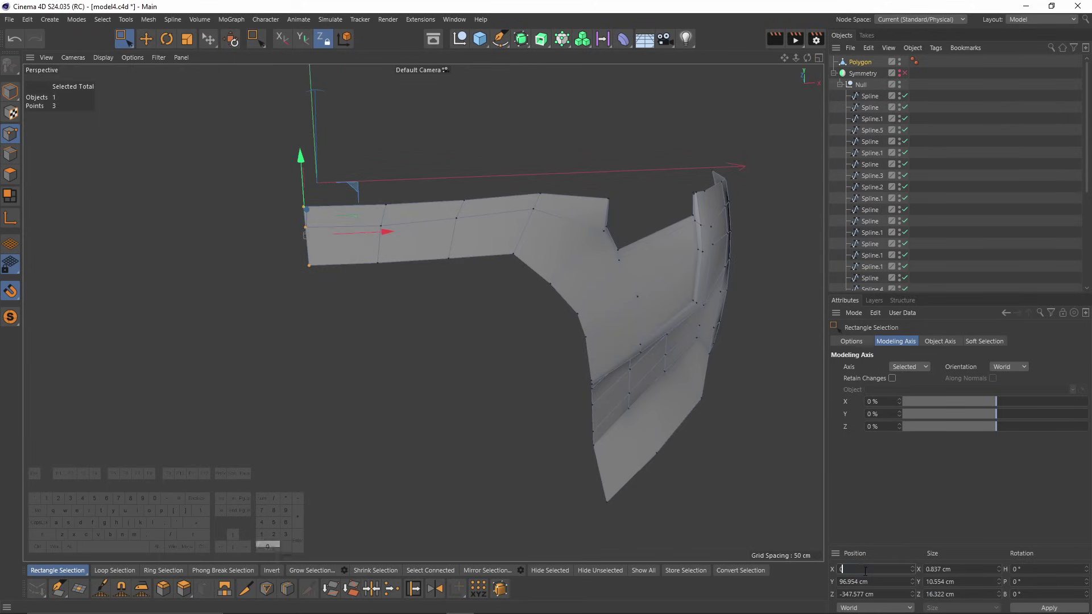
type("0")
key("Return")
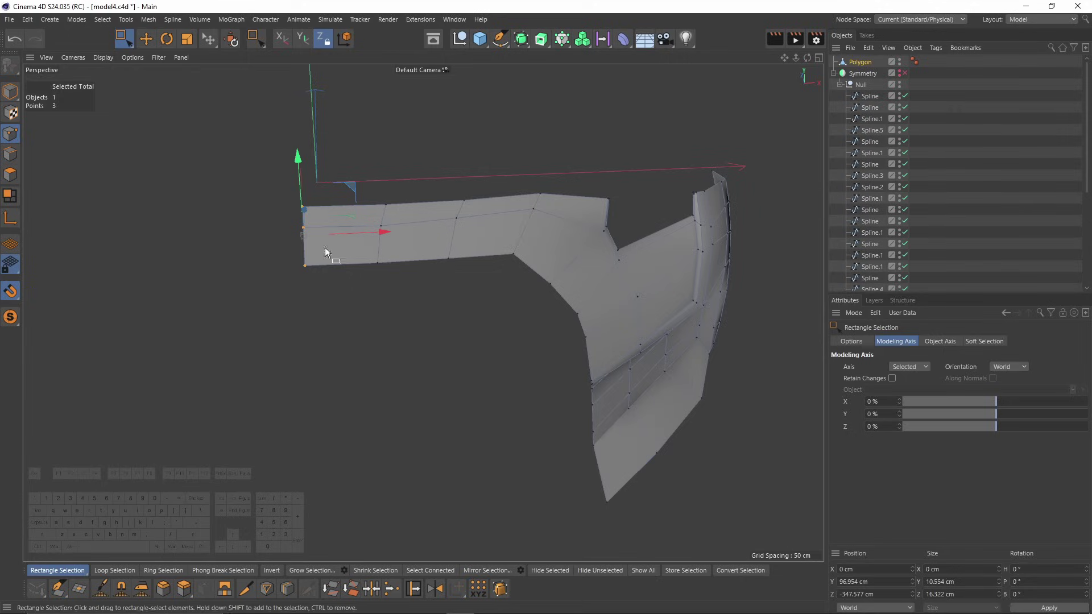
Mirror the half bumper by placing its polygon object under a new Symmetry object using the ZY plane.
left_click(13, 94)
left_click_drag(316, 239, 409, 359, "alt")
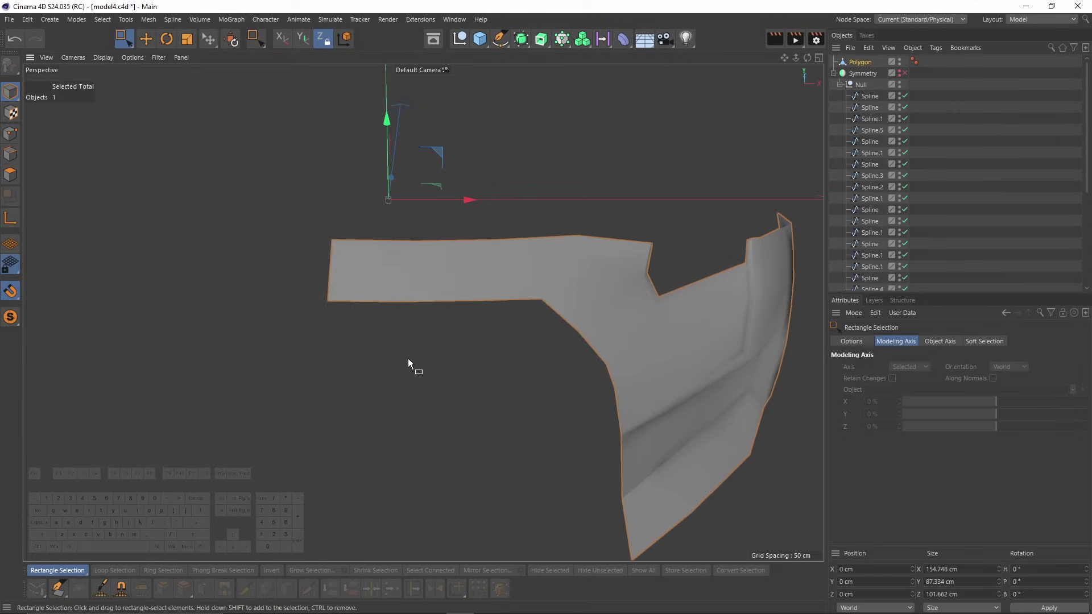
left_click(857, 62)
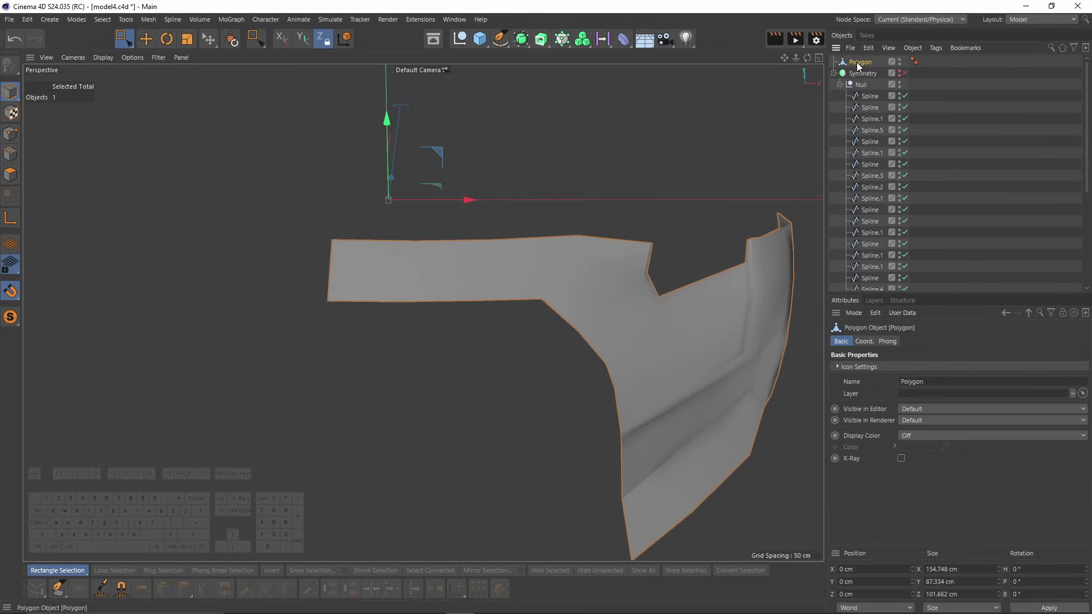
left_click_drag(434, 150, 447, 219, "alt")
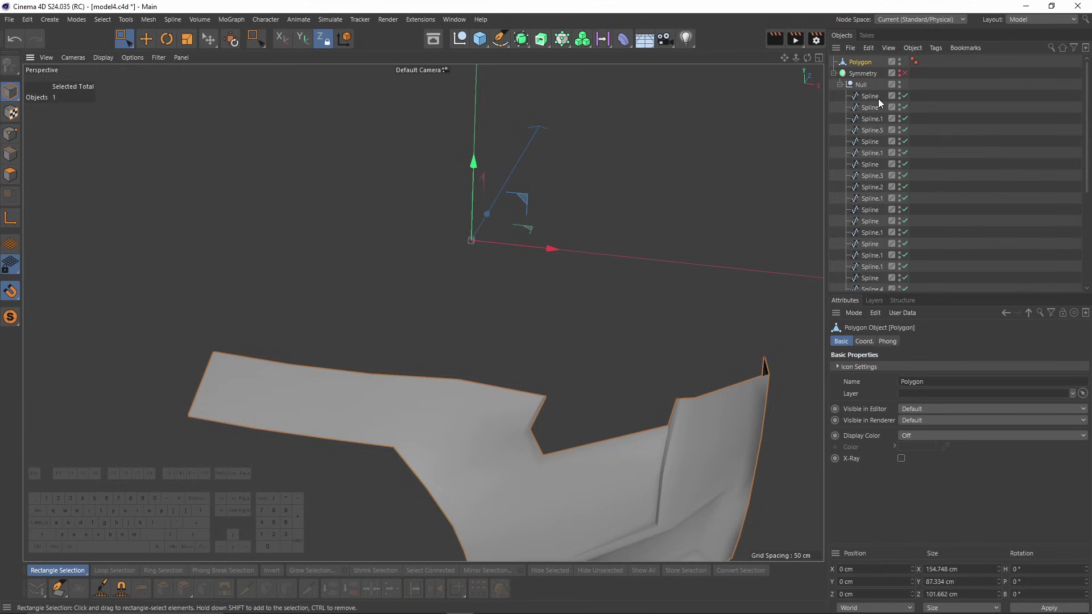
left_click(861, 72)
left_click(858, 62)
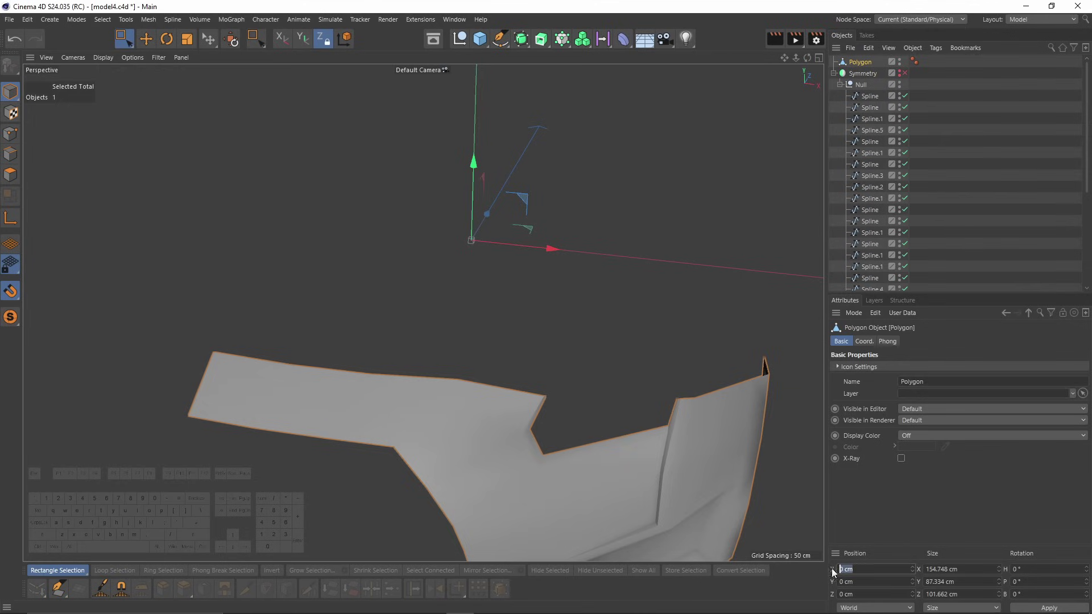
left_click(1002, 107)
left_click(860, 61)
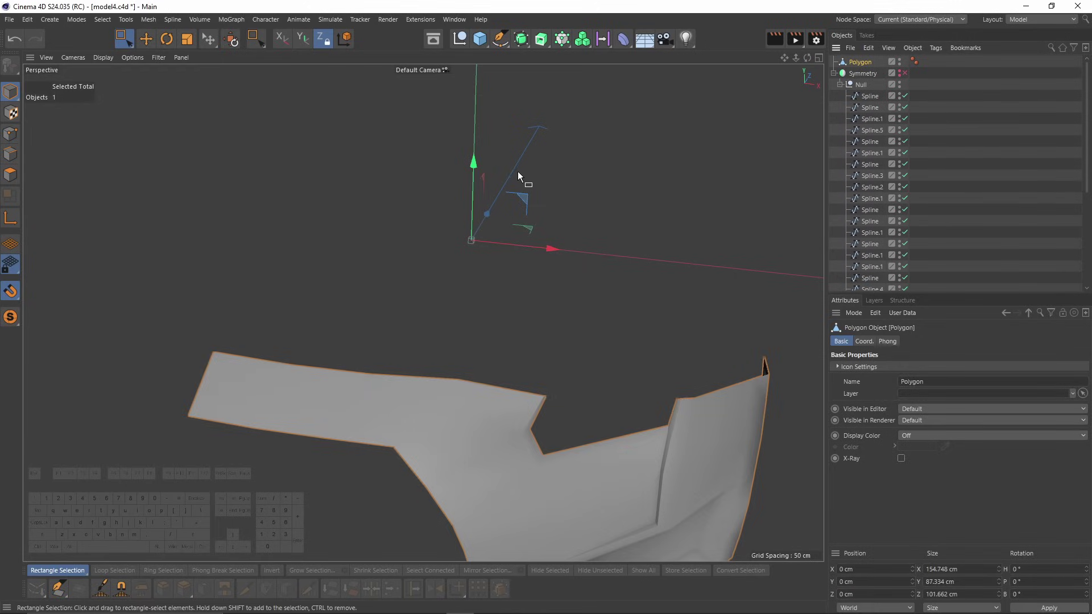
left_click(521, 39)
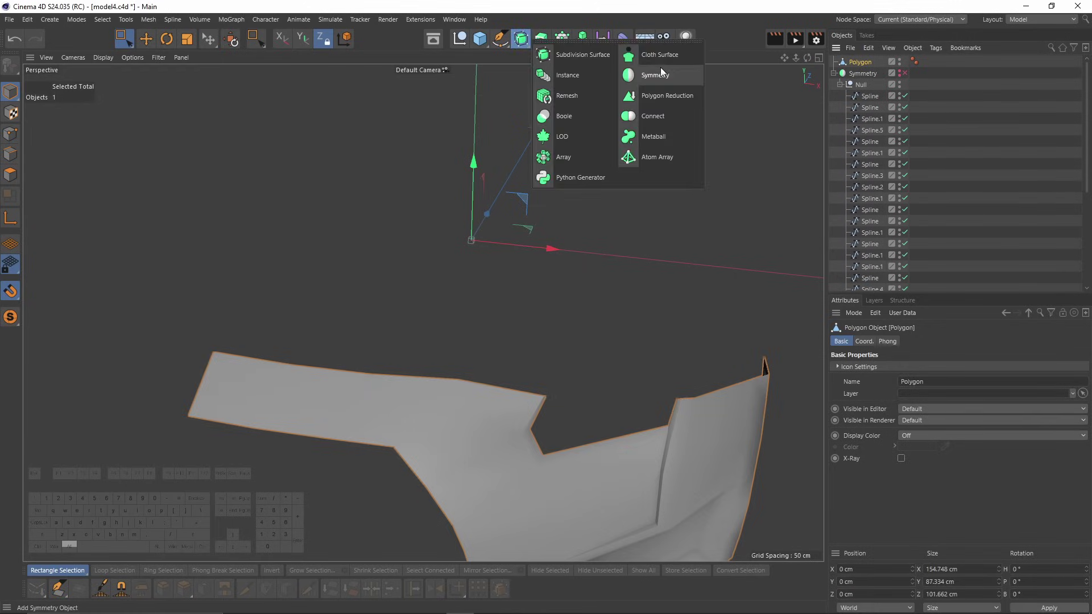
left_click(660, 72, "alt")
scroll(654, 88, "down", 5, "alt")
mouse_move(475, 224)
left_mouse_down("alt")
mouse_move(496, 185)
mouse_move(459, 232)
left_mouse_up("alt")
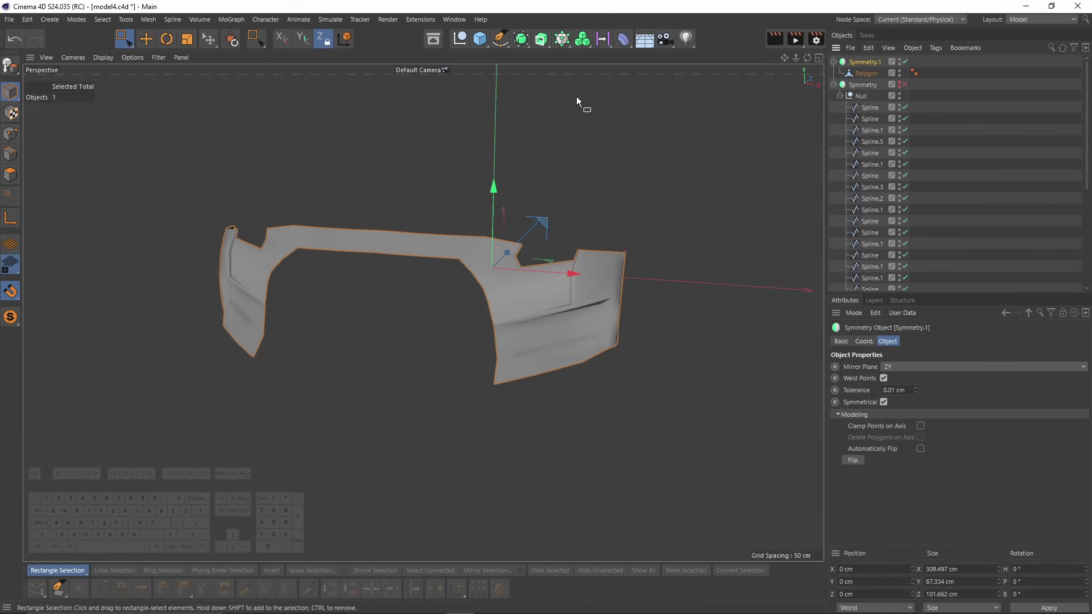
middle_click_drag(576, 96, 533, 95, "alt")
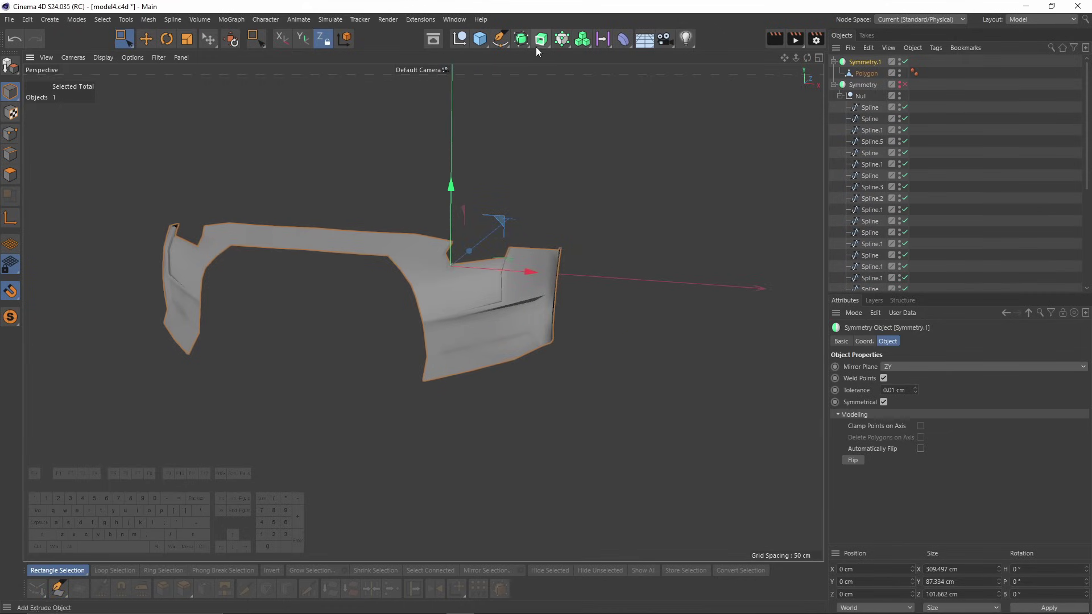
Smooth the mirrored bumper by placing its Symmetry object under a new Subdivision Surface.
left_click_drag(525, 46, 563, 56, "alt")
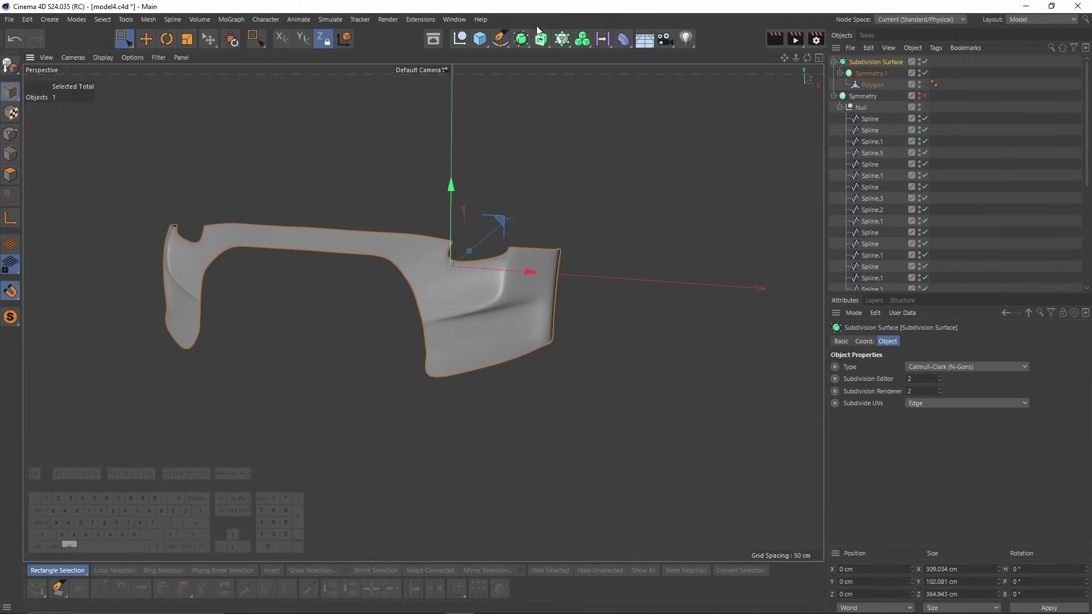
left_click_drag(560, 196, 491, 206, "alt")
scroll(490, 206, "up", 5)
Enable Clamp Points on Axis and Delete Polygons on Axis for the bumper's Symmetry object.
left_click(871, 73)
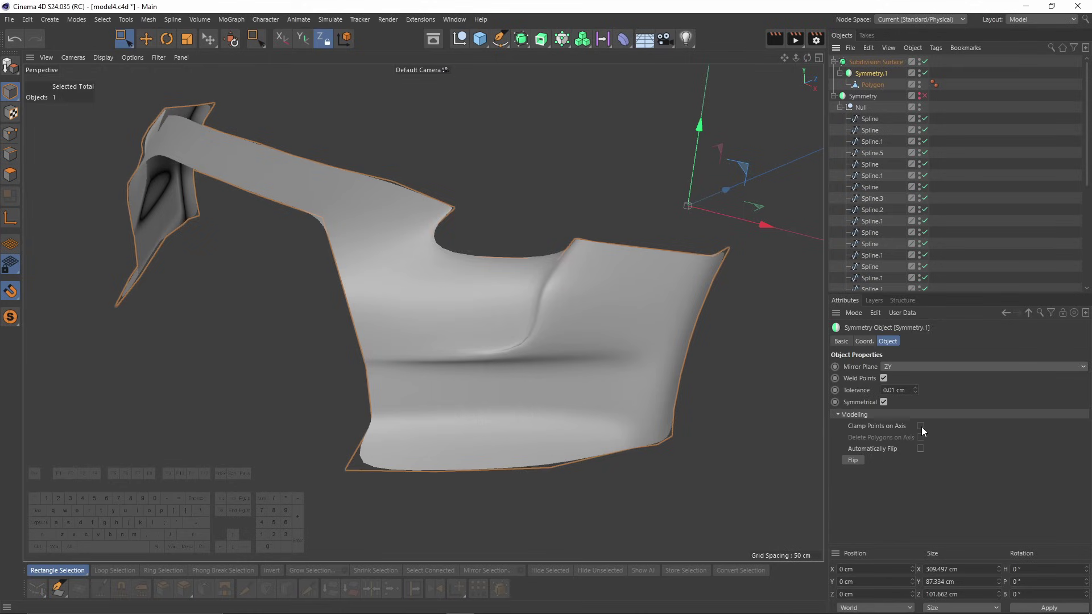
left_click(920, 427)
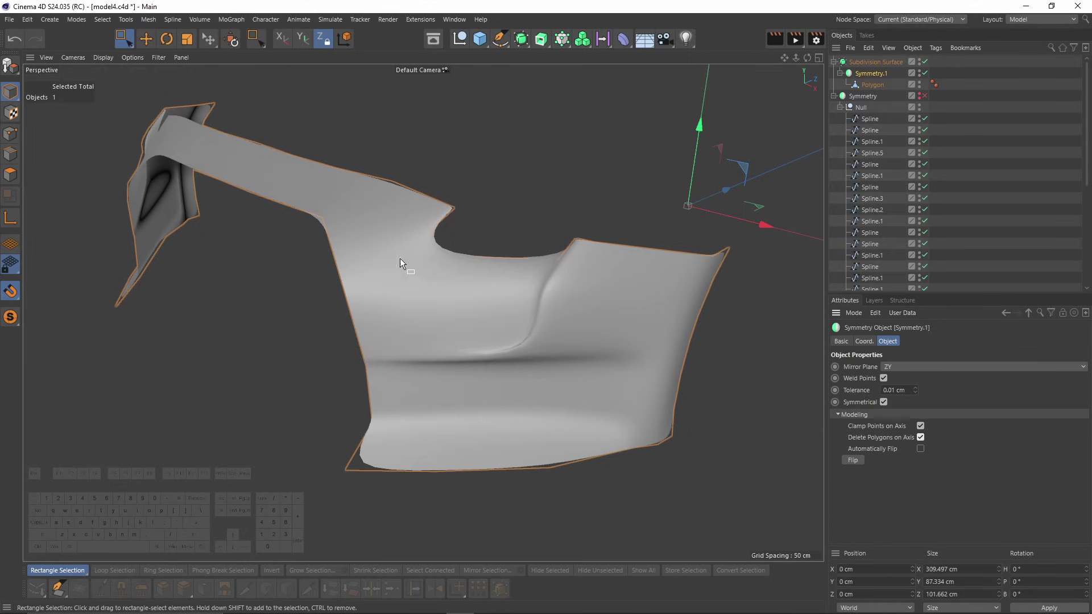
left_click_drag(400, 260, 484, 199, "alt")
With subdivision off, extrude all bumper polygons inward with a -1.76 cm offset and delete the resulting inner faces.
left_click(466, 205)
left_click(10, 174)
key("m")
key("e")
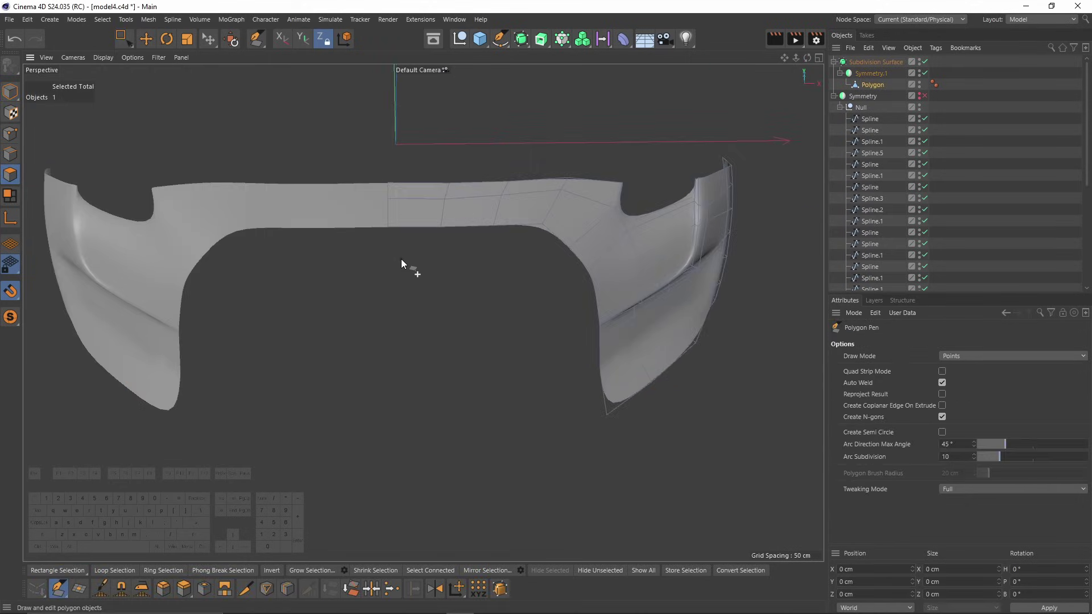
key("0")
left_click_drag(388, 237, 335, 212, "alt")
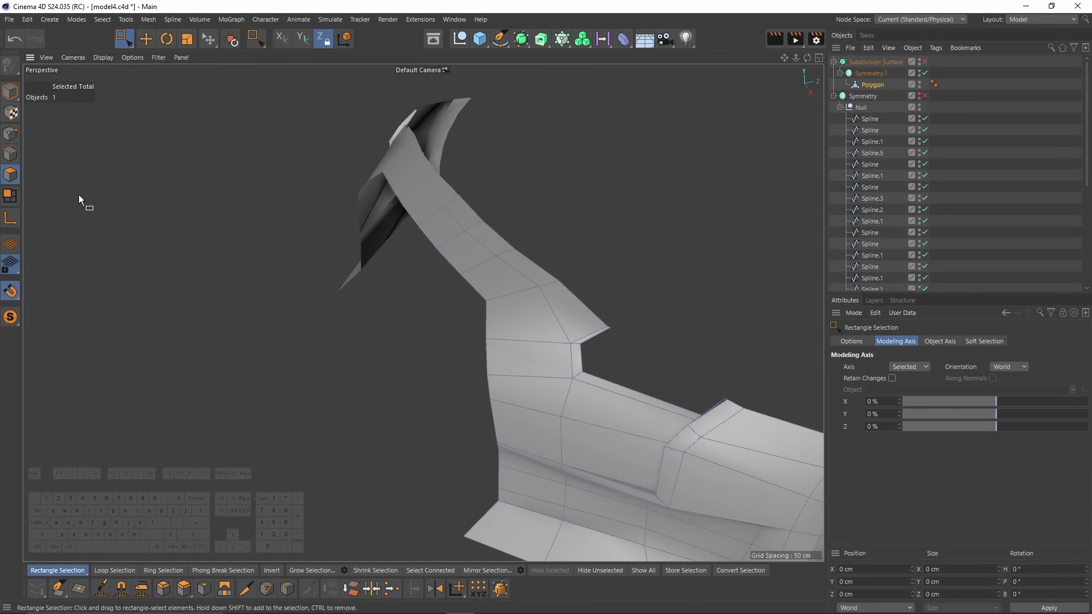
key("ctrl+a")
right_click(550, 173)
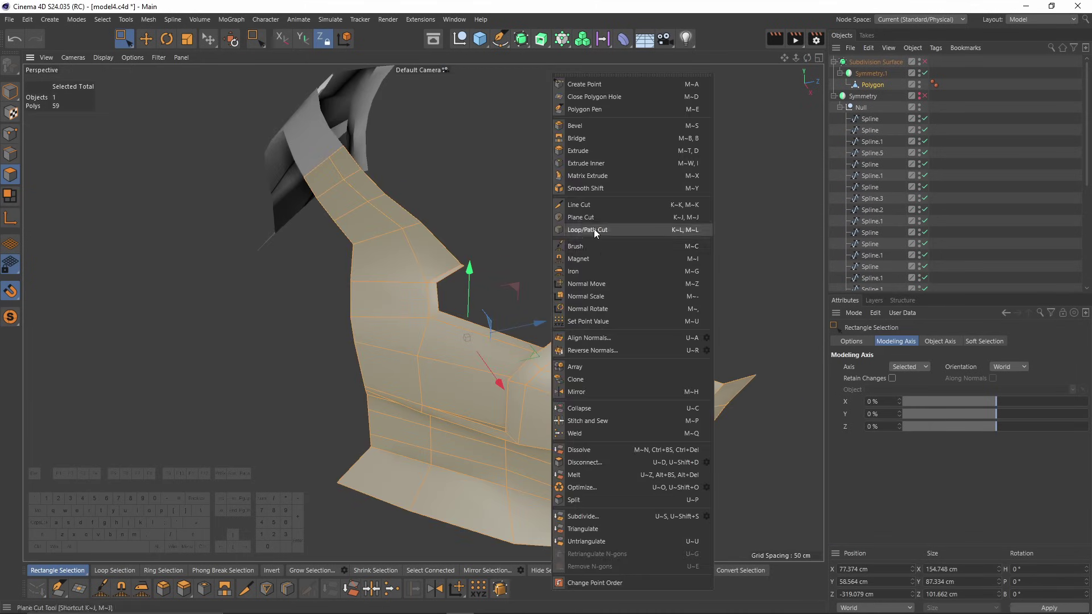
left_click(594, 151)
middle_click_drag(564, 209, 599, 222, "alt")
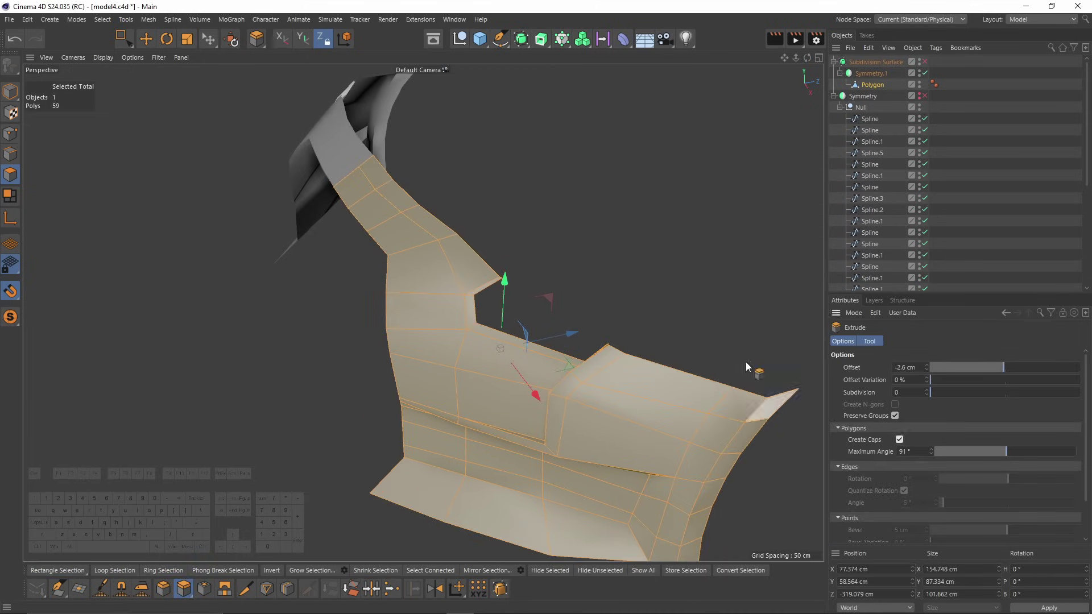
left_click_drag(746, 361, 401, 342, "alt")
right_click_drag(418, 343, 373, 330, "alt")
left_click_drag(373, 330, 333, 222, "alt")
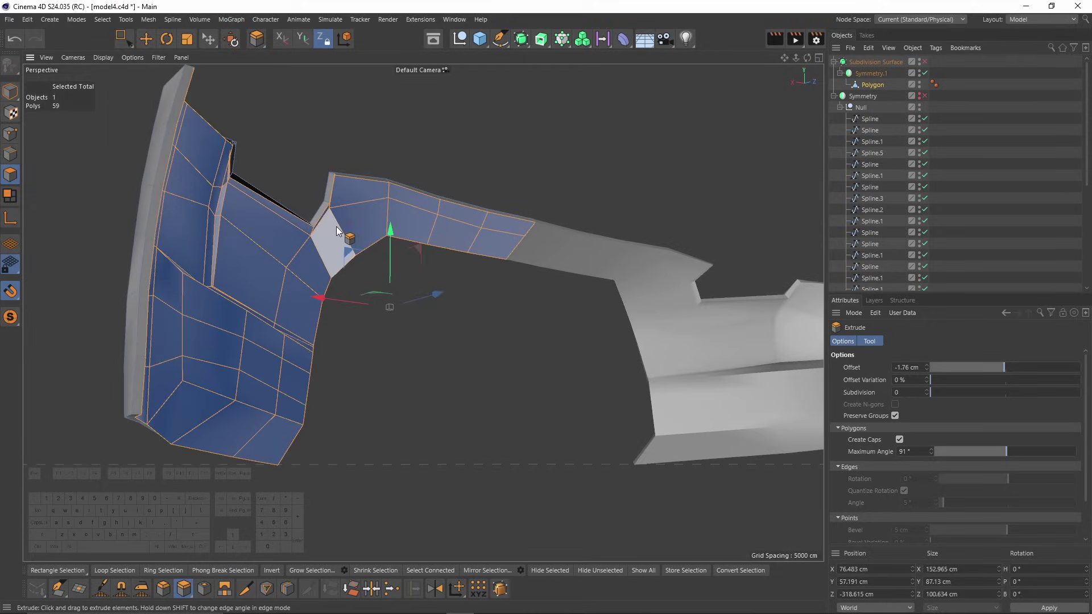
key("Delete")
left_click_drag(415, 198, 510, 214, "alt")
Inspect the strip's centre seam with the symmetry off and on, and align its end points at X 0 cm.
key("0")
left_click_drag(444, 135, 519, 389)
left_click_drag(431, 152, 515, 357)
left_click_drag(501, 205, 519, 232, "alt")
key("ctrl+z")
key("ctrl+y")
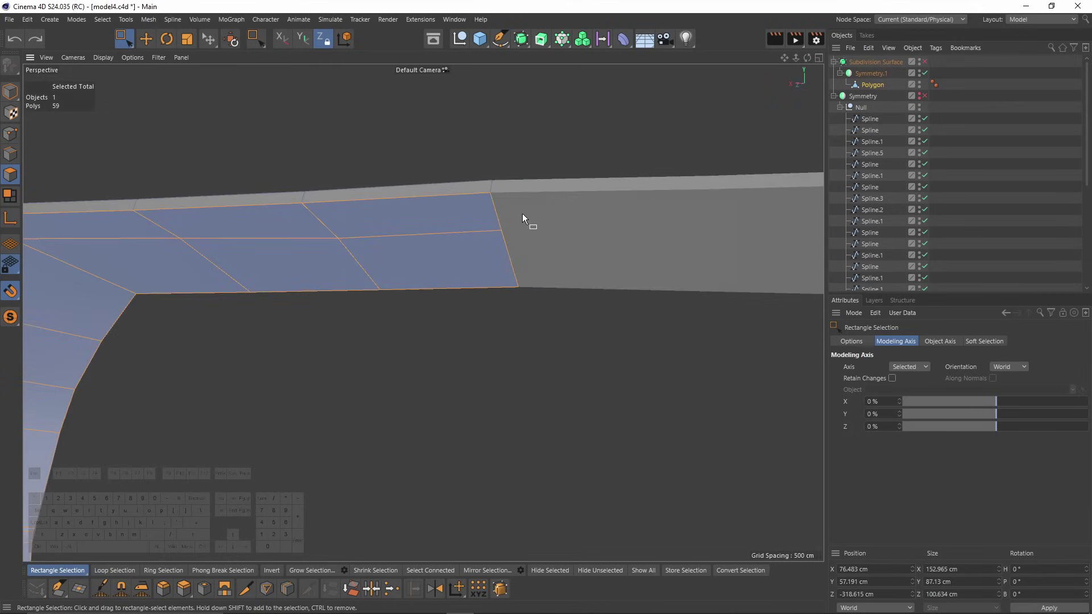
left_click(926, 73)
left_click_drag(546, 228, 451, 233, "alt")
left_click_drag(476, 169, 626, 239, "alt")
left_click(926, 73)
left_click(872, 73)
scroll(569, 227, "down", 5)
left_click(872, 85)
scroll(307, 279, "up", 5)
left_click_drag(324, 272, 324, 299, "alt")
scroll(315, 285, "up", 5)
key("Return")
Turn snapping off and move the new lip's corner points at the top of the outer pillar to clean up the overlap.
key("m")
key("o")
left_click_drag(244, 237, 269, 275, "alt")
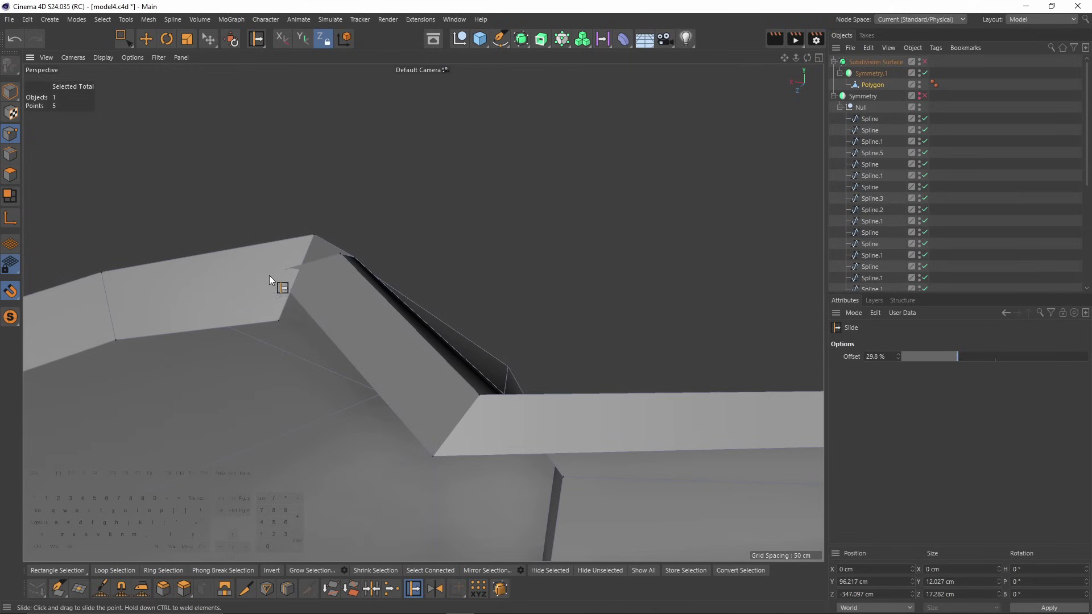
key("e")
left_click(278, 319)
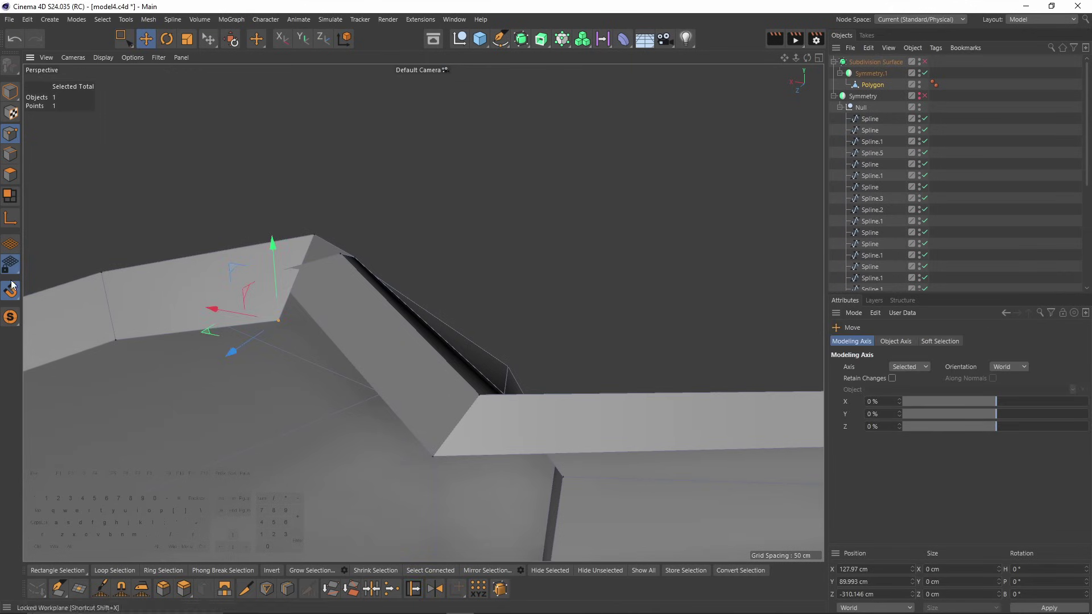
left_click_drag(215, 305, 293, 327)
left_click(292, 295)
mouse_move(264, 343)
left_mouse_down()
mouse_move(236, 346)
mouse_move(284, 335)
left_mouse_up()
left_click_drag(282, 372, 271, 377)
Slide the lip's corner point along its edge at the top of the outer pillar beside the headlight cutout.
left_click_drag(239, 307, 364, 250, "alt")
key("m")
key("o")
left_click_drag(359, 264, 276, 218)
left_click_drag(295, 250, 483, 263, "alt")
scroll(341, 290, "down", 5)
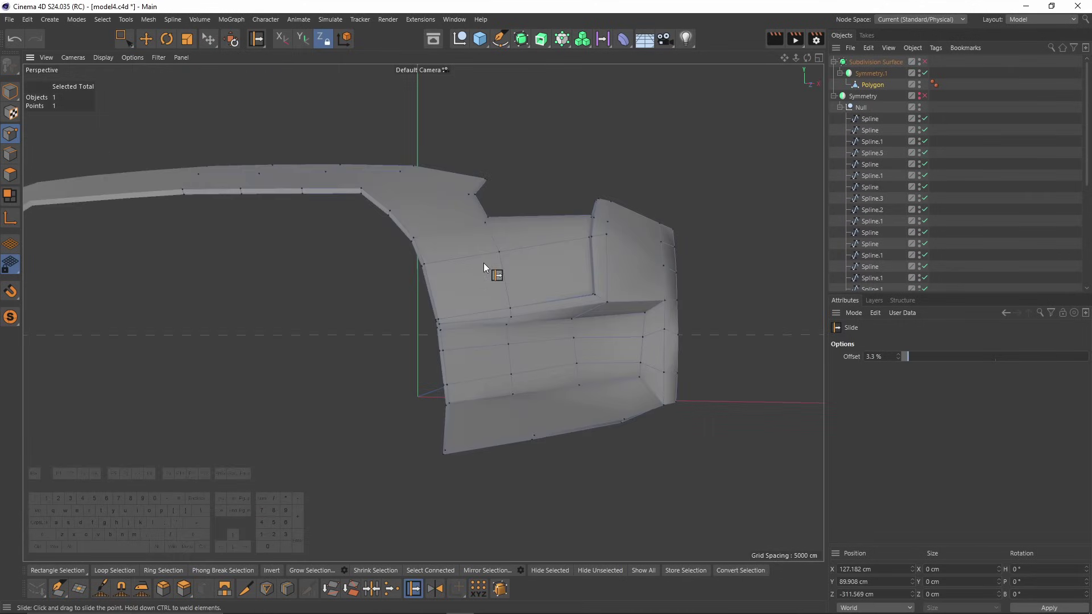
left_click_drag(610, 279, 660, 272, "alt")
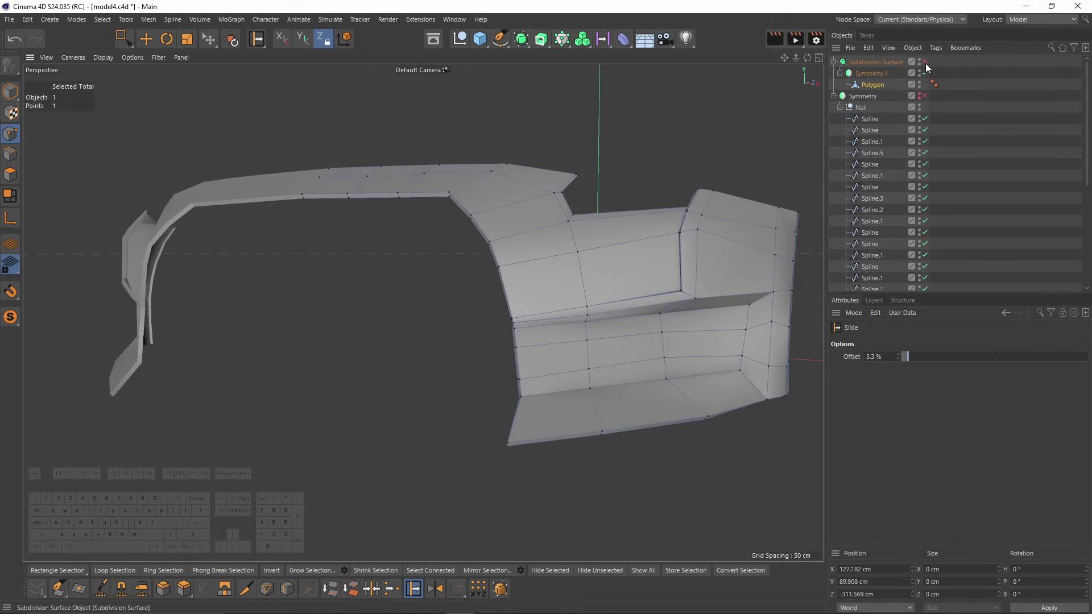
Turn subdivision back on and cut a supporting edge loop along the central opening's edge at 4.065 % offset.
left_click(924, 62)
key("m")
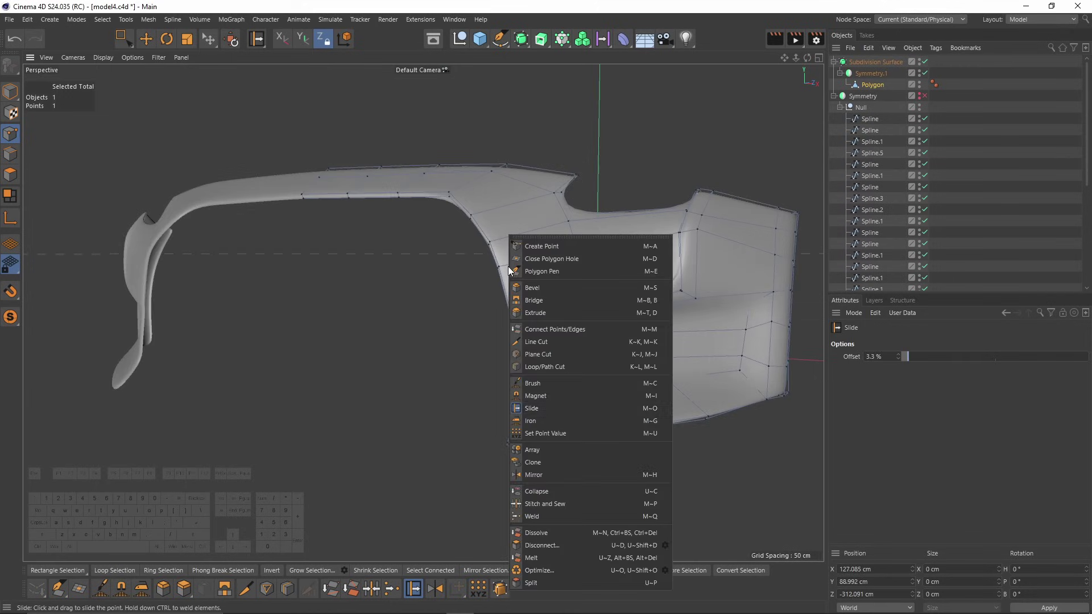
left_click(563, 367)
scroll(502, 245, "up", 2)
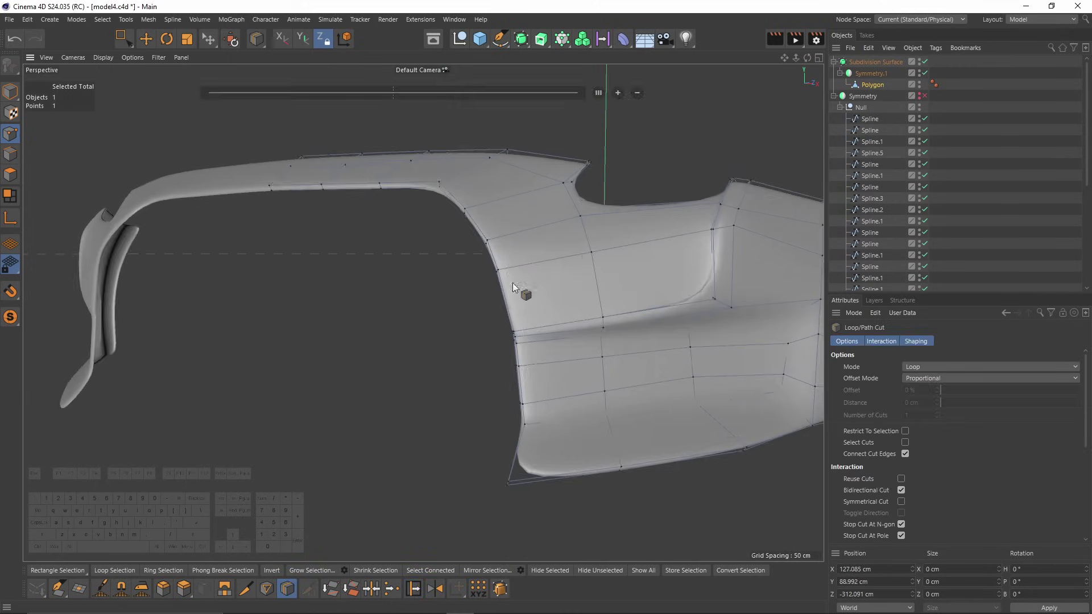
scroll(517, 488, "up", 3)
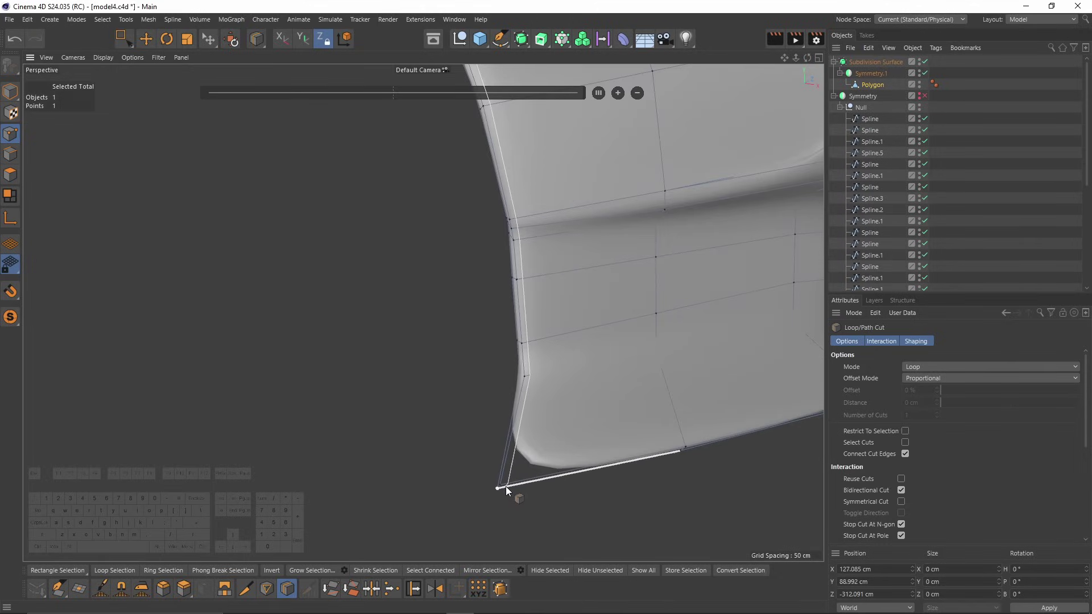
left_click(506, 487)
scroll(501, 404, "down", 3)
left_click_drag(530, 354, 455, 341, "alt")
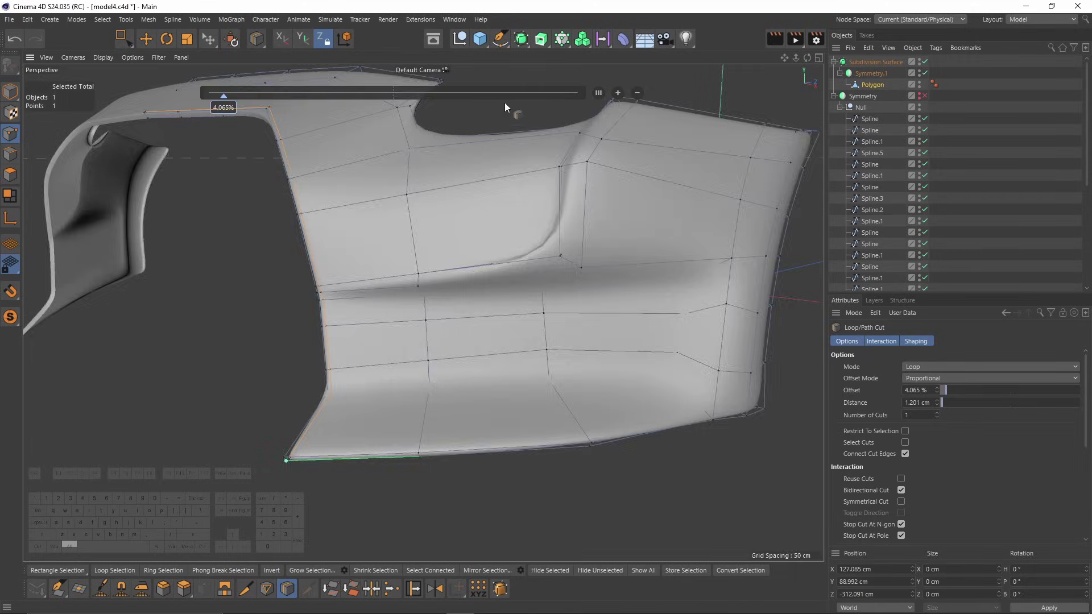
Add supporting loop cuts near the bumper's borders, including one along the outer side edge at 7.604 % offset.
left_click_drag(504, 102, 482, 201, "alt")
scroll(478, 268, "up", 1)
left_click(490, 264)
scroll(520, 234, "down", 3)
left_click_drag(575, 283, 531, 205, "alt")
left_click(543, 414)
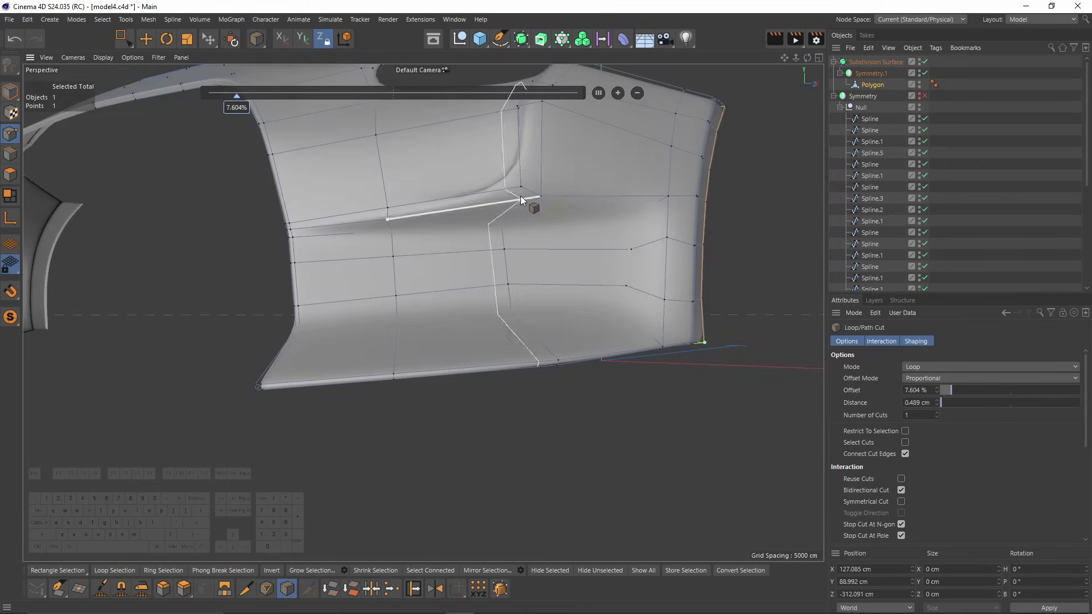
Cut a supporting edge loop around the lower recess at 8.608 % offset to sharpen its outline.
scroll(543, 204, "up", 3)
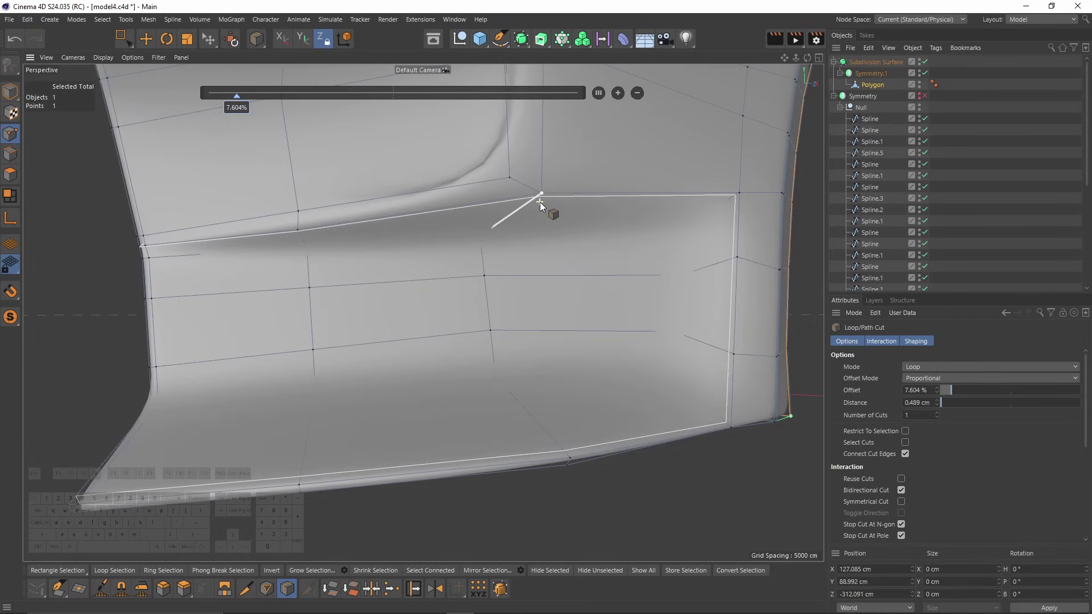
scroll(538, 201, "up", 2)
scroll(564, 230, "down", 3)
left_click_drag(564, 230, 991, 198, "alt")
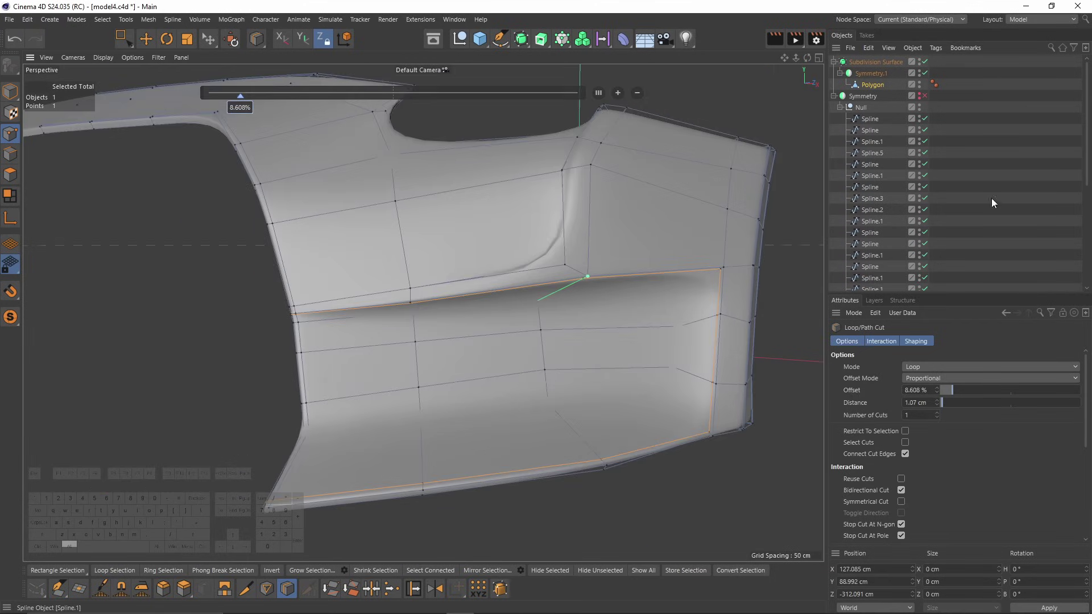
Cut a supporting edge loop beside the vertical crease next to the headlight cutout, continuing through the lower recess.
middle_click_drag(647, 214, 592, 261, "alt")
left_click_drag(592, 261, 591, 178, "alt")
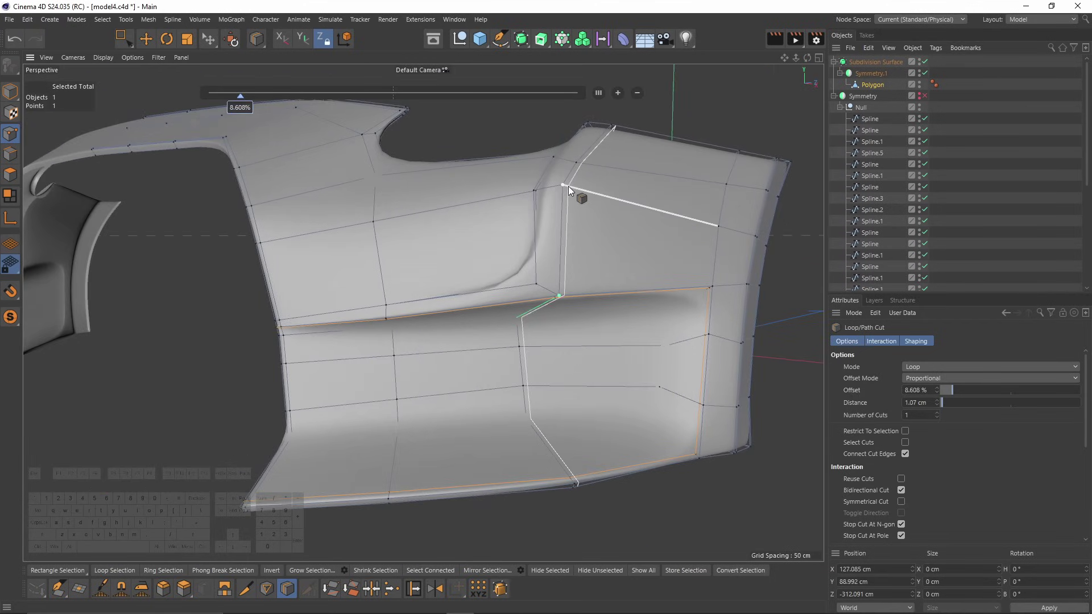
left_click(569, 186)
left_click_drag(568, 200, 466, 254, "alt")
left_click_drag(510, 299, 432, 239, "alt")
Switch to edge editing on the bumper mesh and turn off its subdivision smoothing.
left_click(18, 152)
key("e")
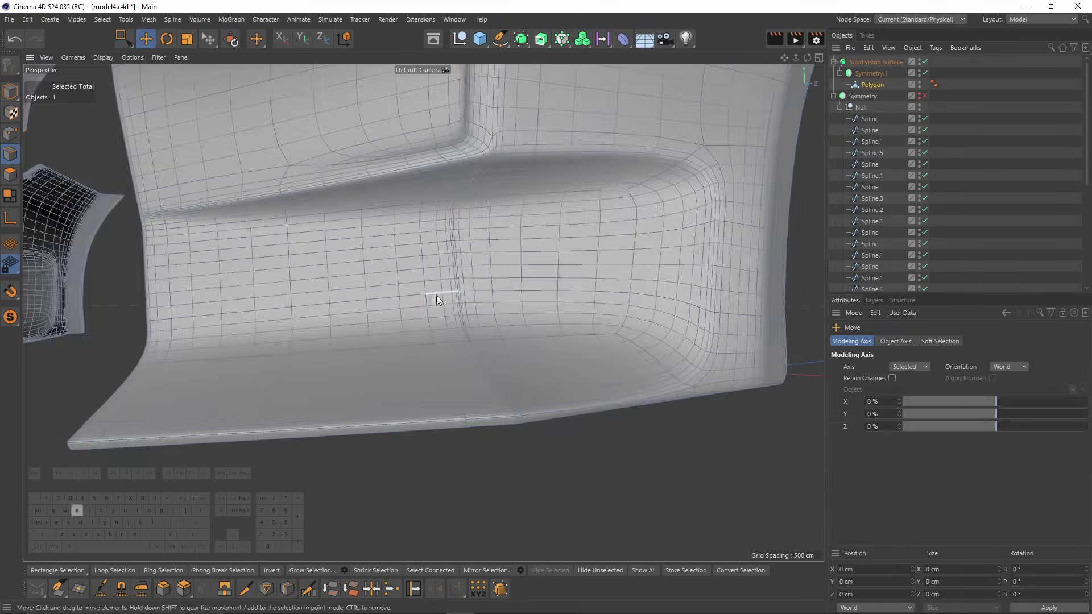
key("q")
Select the outer of the close vertical edge lines crossing the lower recess and slide it about 10.5 cm toward the bumper's outer side.
left_click_drag(502, 220, 463, 281, "alt")
left_click(484, 208)
left_click(430, 245)
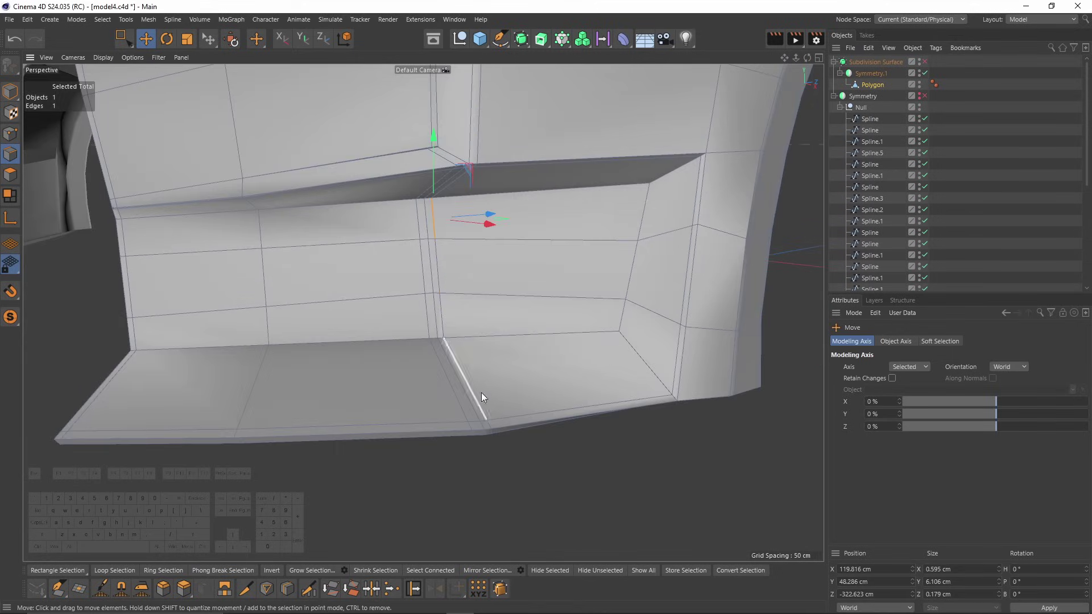
left_click_drag(480, 395, 437, 219, "alt")
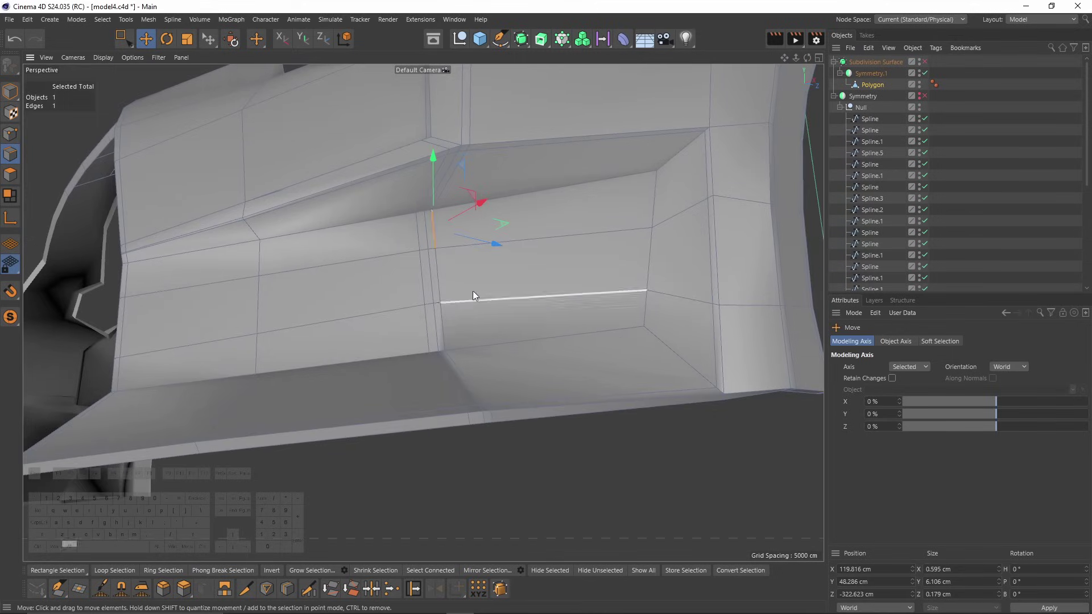
left_click_drag(474, 293, 505, 385, "alt")
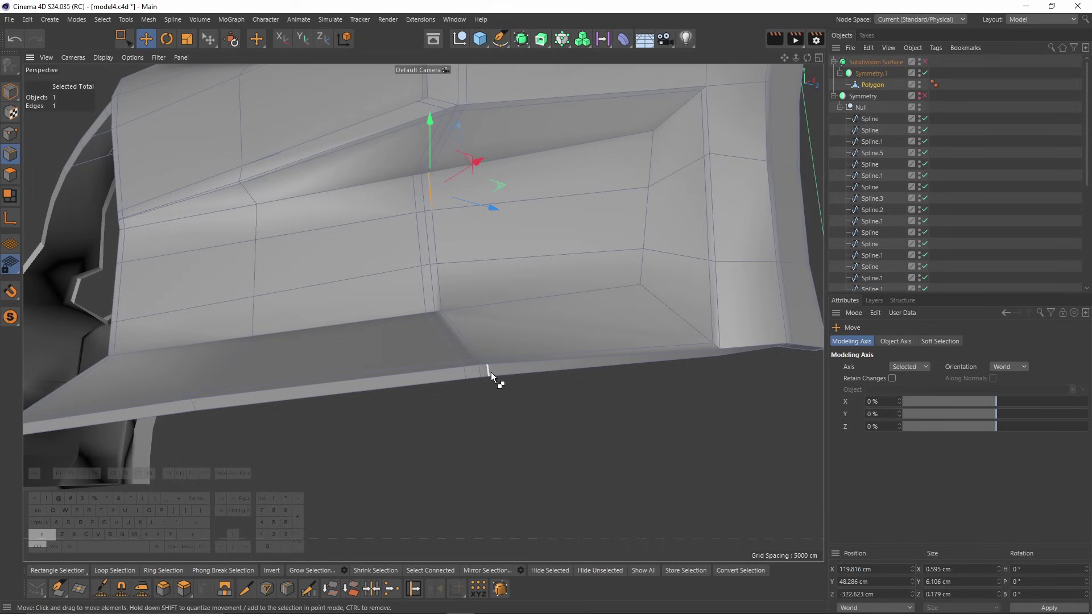
double_click(490, 372)
right_click(632, 300)
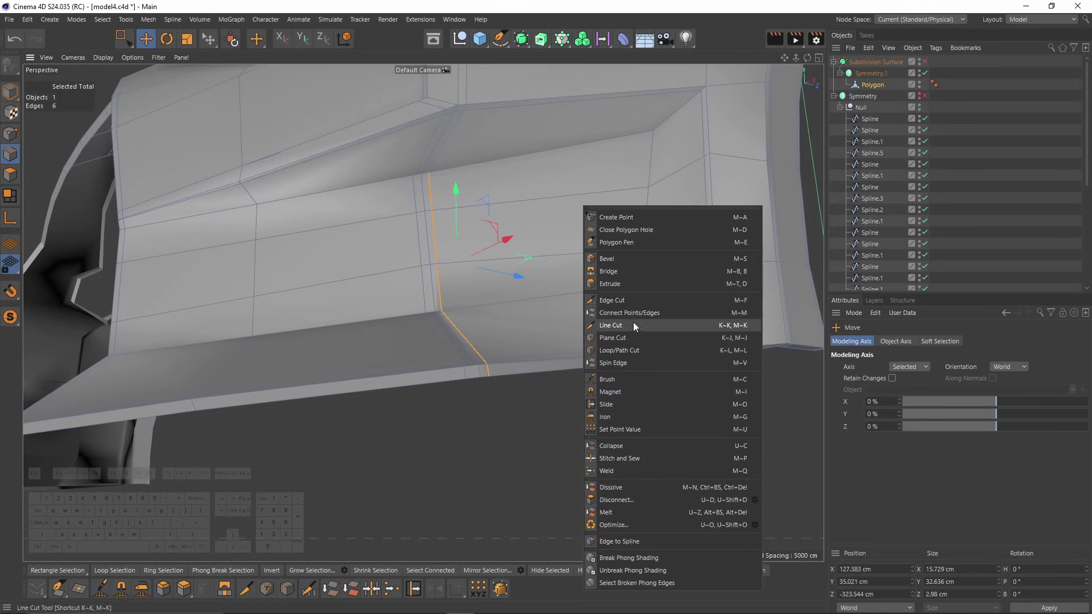
left_click(606, 404)
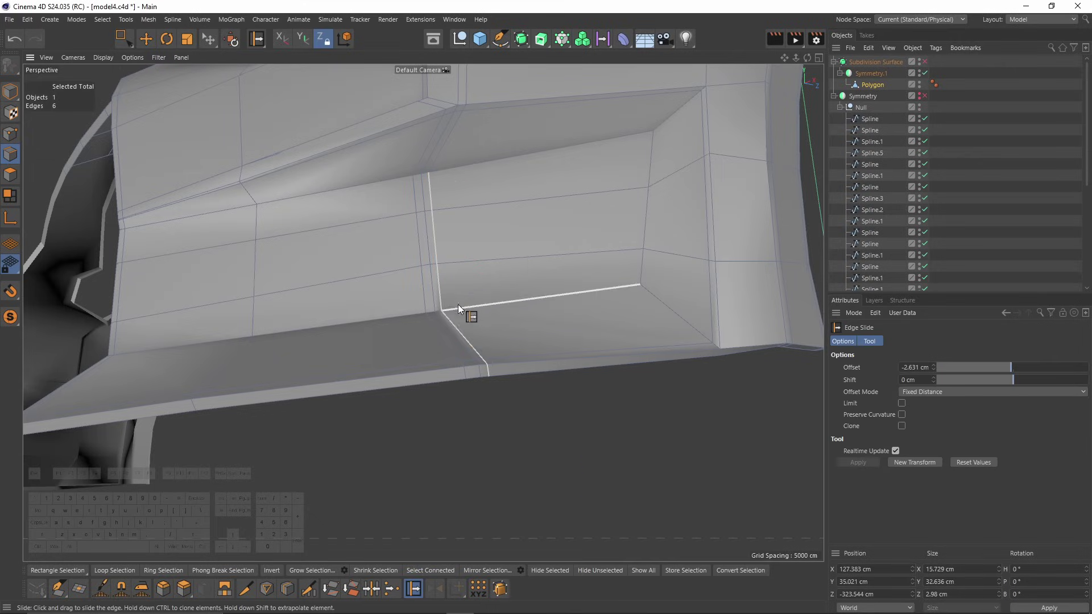
left_click_drag(458, 305, 507, 319)
Select the inner vertical edge line of the lower recess and slide it about 11 cm toward the bumper's centre.
left_click(428, 229)
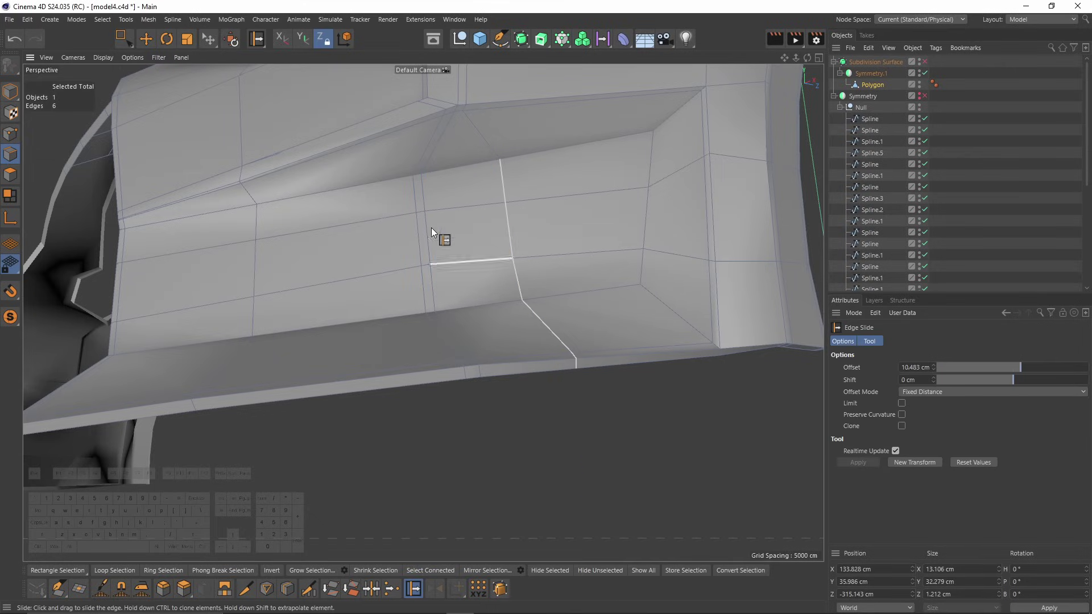
key("e")
double_click(465, 370)
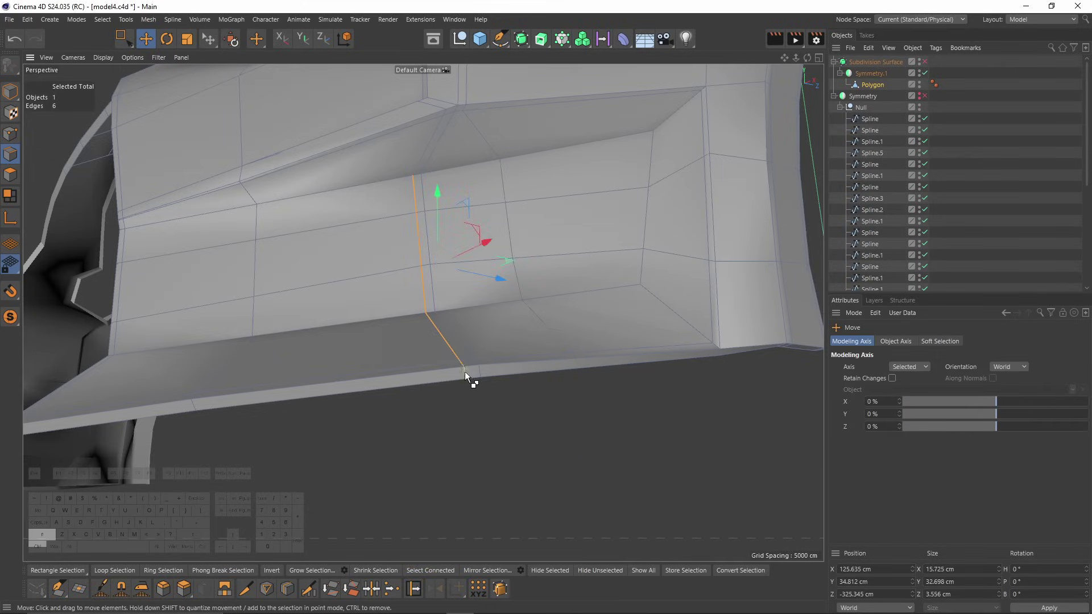
key("m")
key("o")
left_click_drag(444, 356, 467, 408)
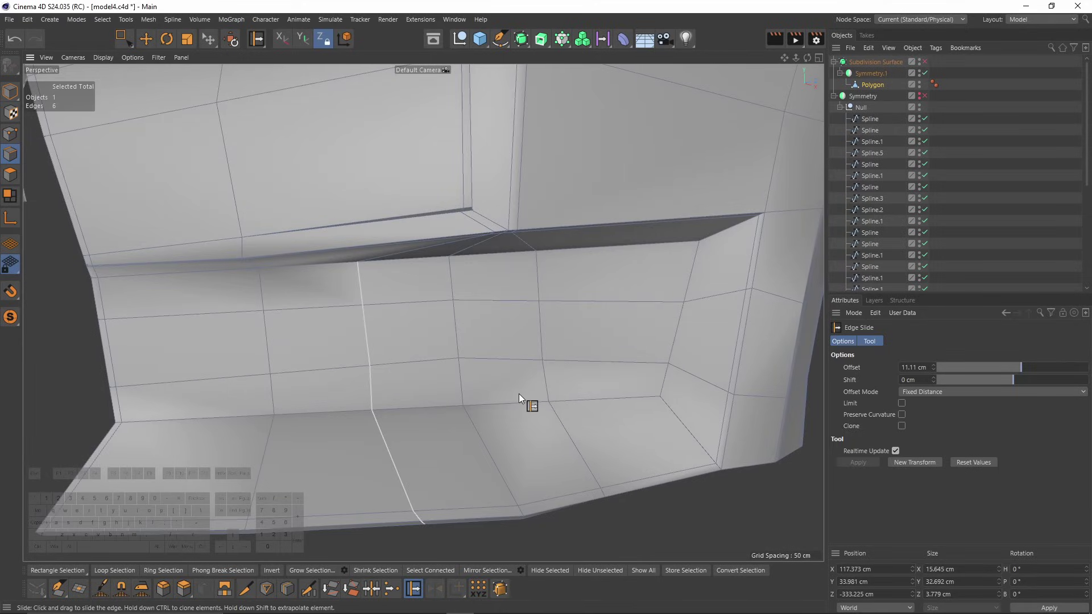
Turn the bumper's subdivision smoothing back on and save the project.
key("q")
key("ctrl+s")
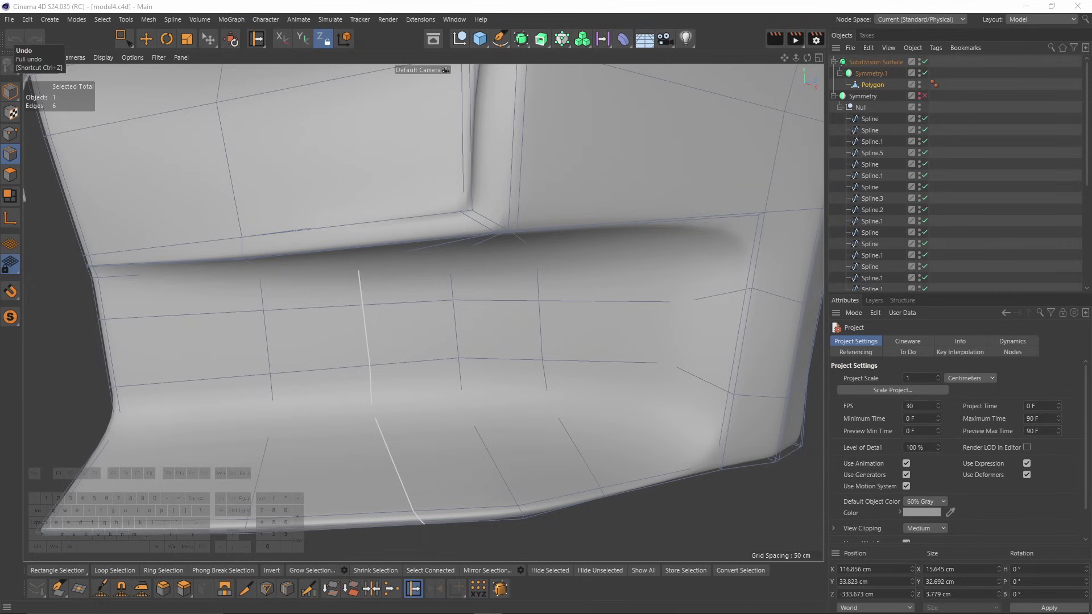
Extrude the three polygons at the recess's outer end backward along Z by about 8.5 cm to form an opening there.
left_click(7, 179)
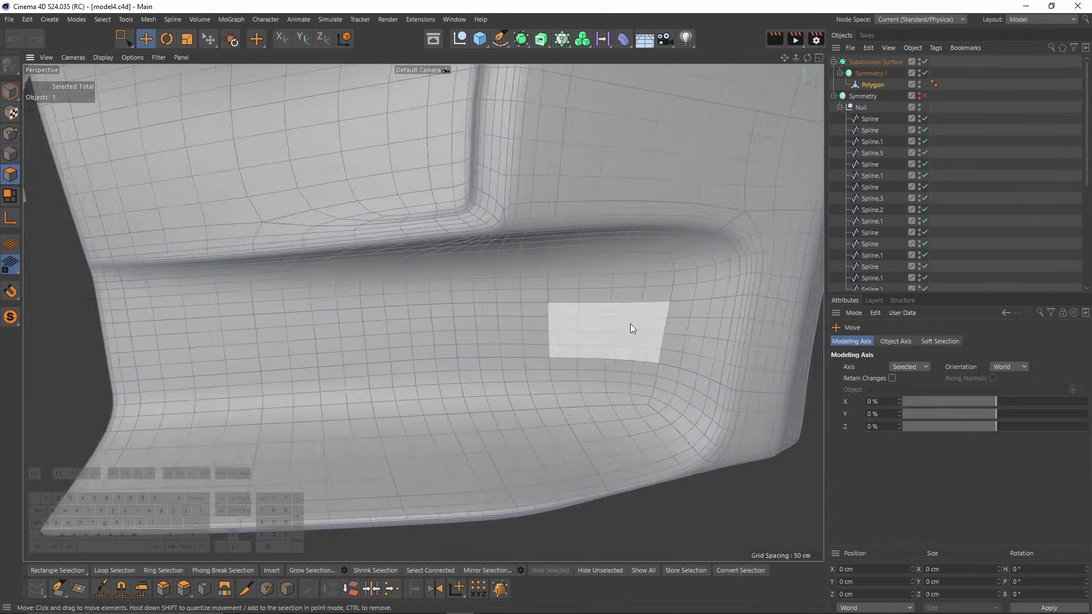
middle_click_drag(666, 338, 593, 330, "alt")
key("q")
left_click(643, 273)
left_click(626, 355, "shift")
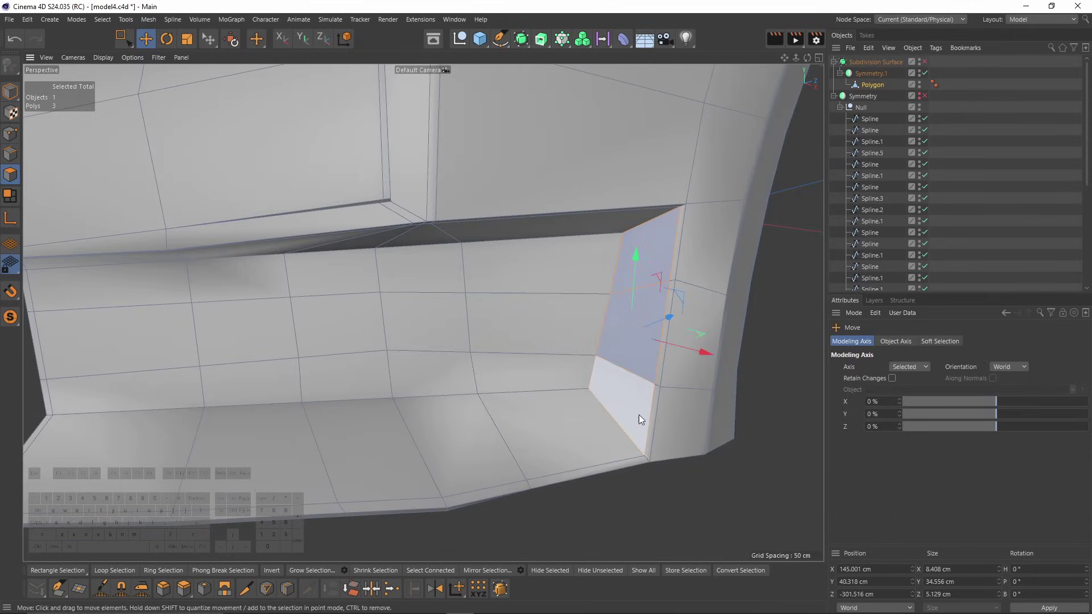
key("F4")
scroll(682, 433, "up", 3)
key("F5")
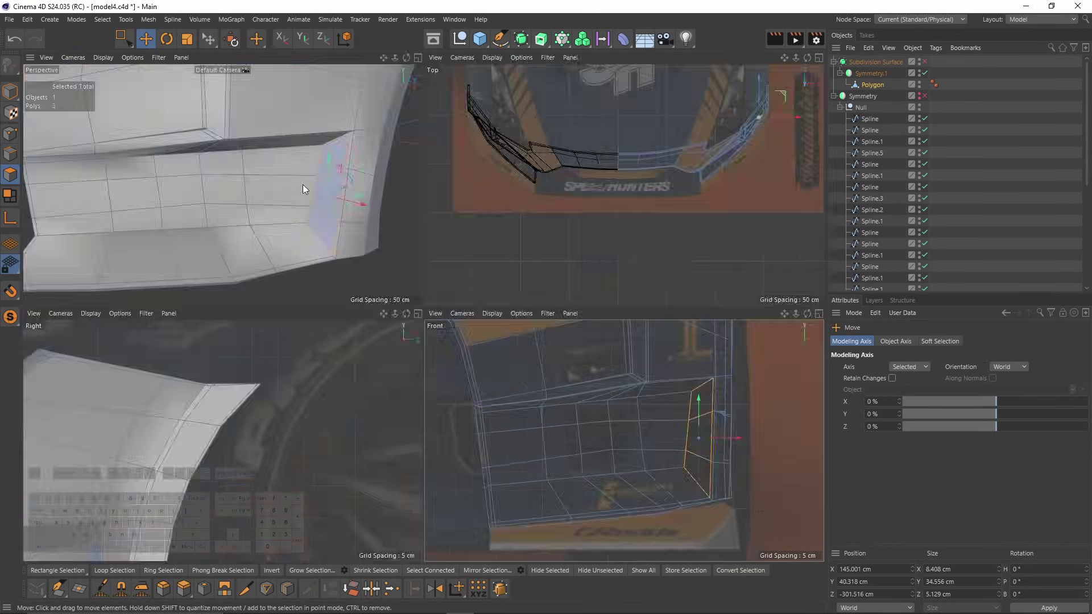
middle_click(302, 184)
left_click_drag(612, 267, 648, 283, "alt")
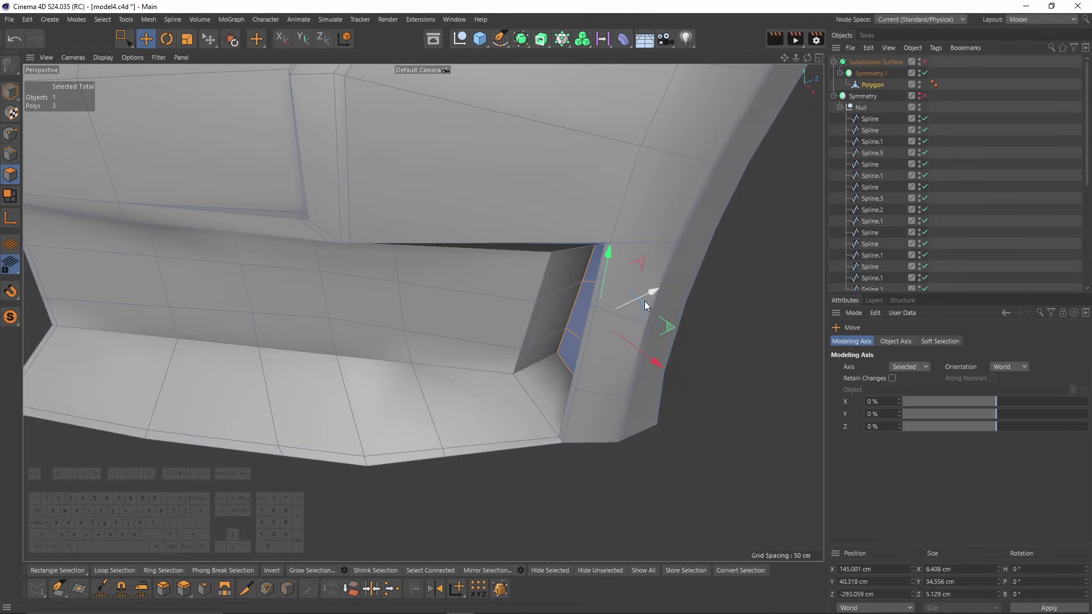
left_click(644, 303)
Add horizontal loop cuts across the recess's back wall, one near its upper edge at about 25.5 % and one near its lower edge.
left_click_drag(520, 367, 514, 229, "alt")
left_click(514, 229)
right_click(514, 229)
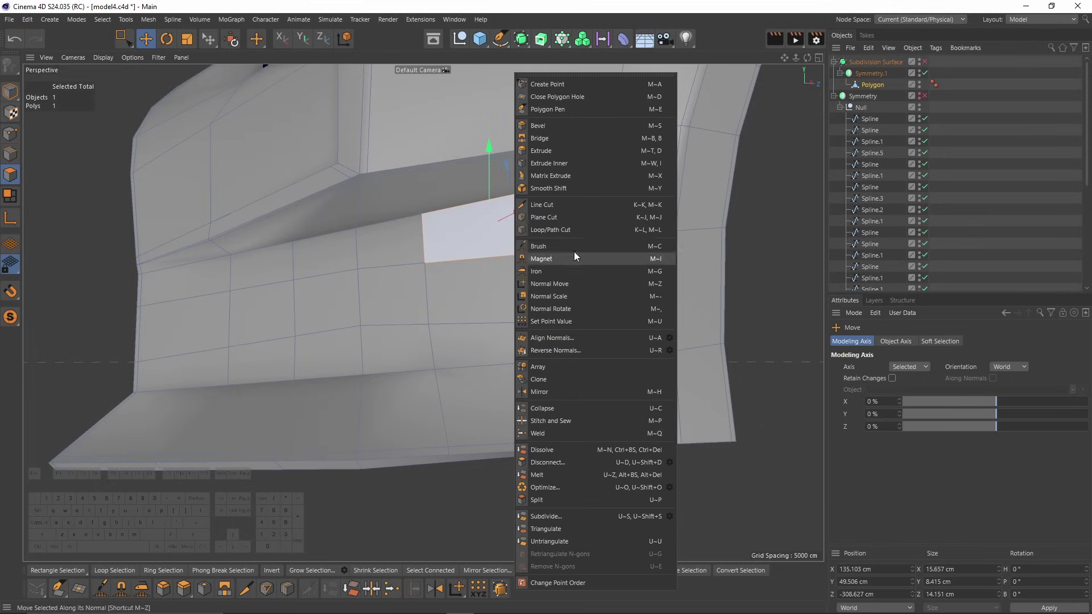
left_click(567, 230)
left_click(602, 189)
scroll(605, 191, "up", 5)
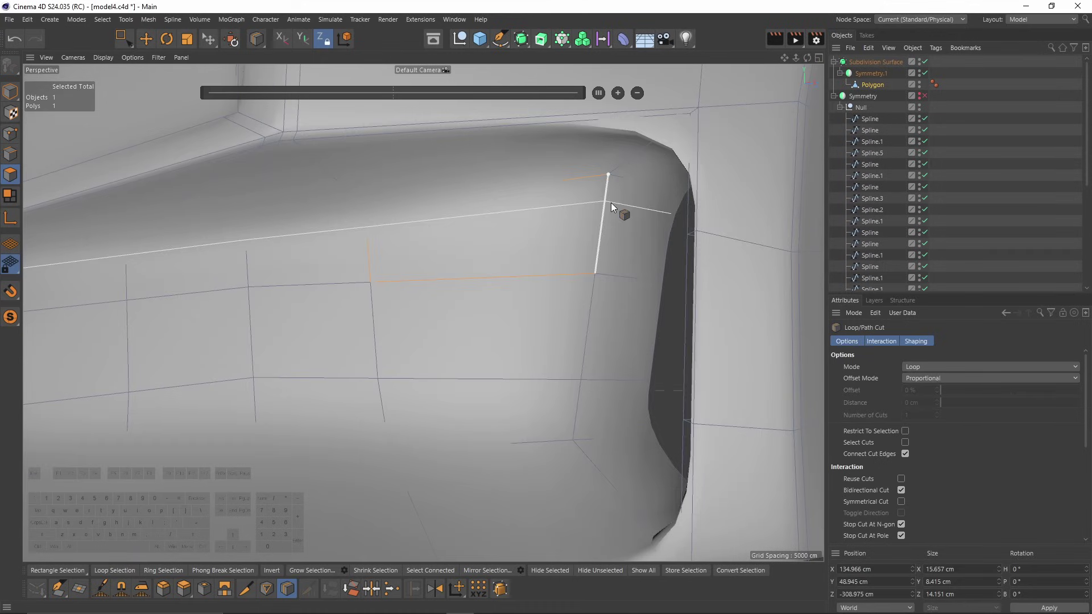
scroll(607, 205, "up", 5)
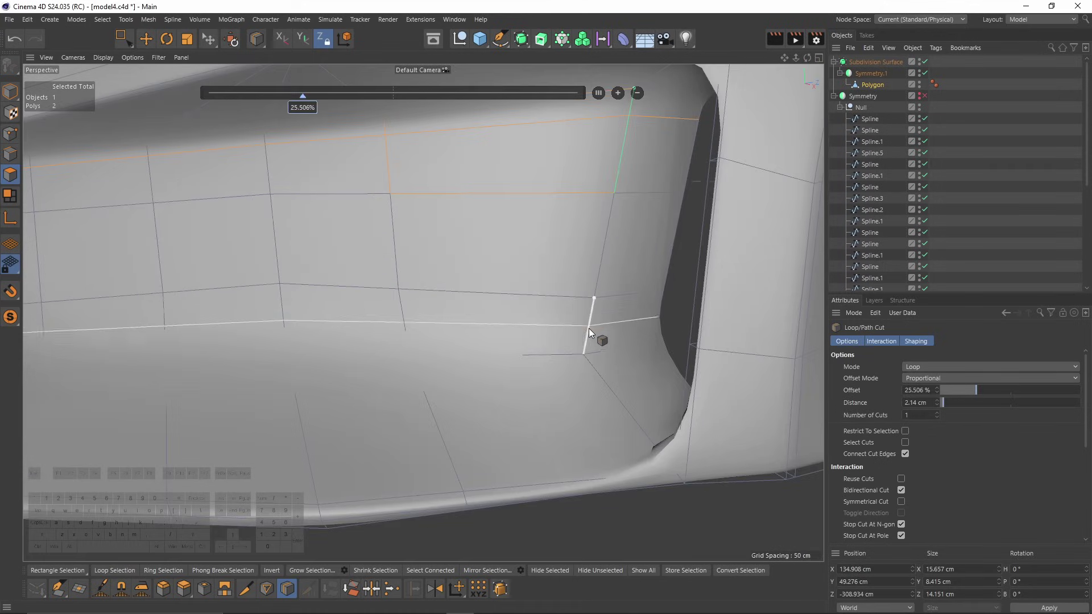
left_click(594, 350)
left_click(595, 365)
left_click_drag(596, 358, 619, 214, "alt")
left_click(641, 184)
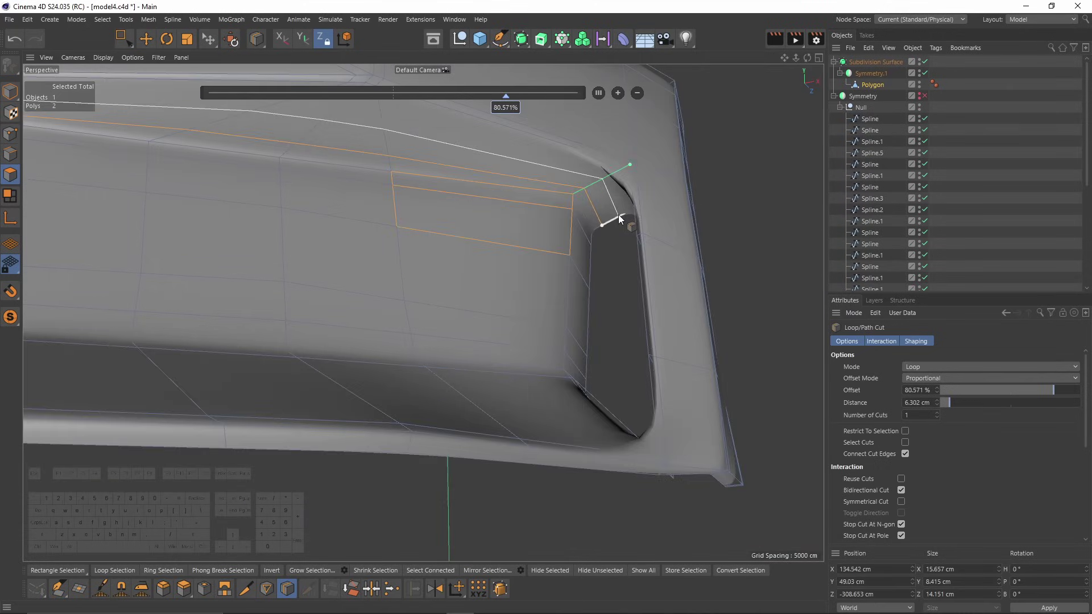
left_click_drag(613, 151, 588, 189, "alt")
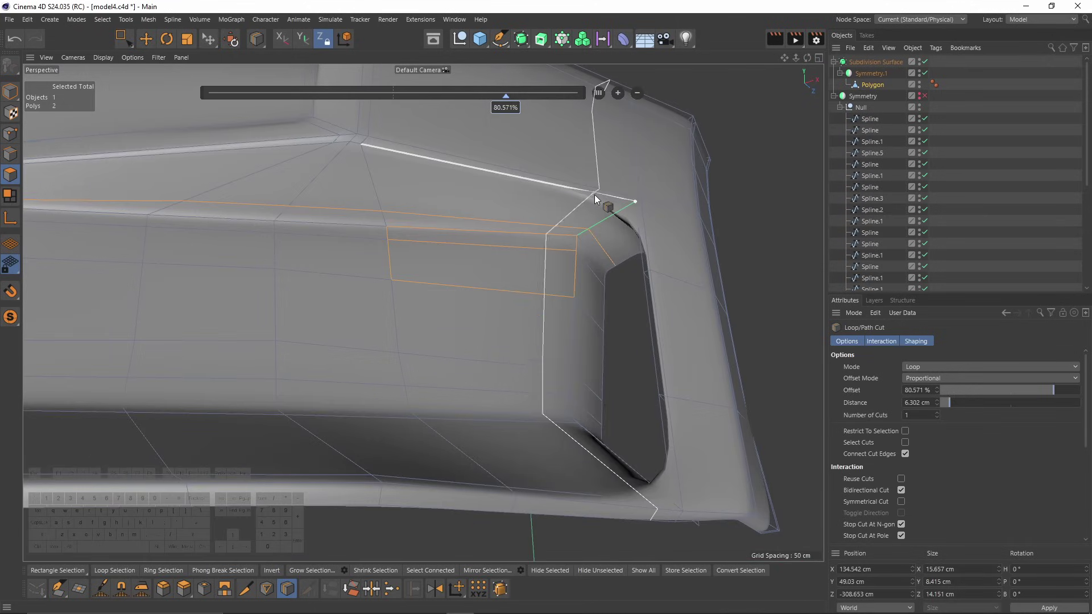
key("ctrl+z")
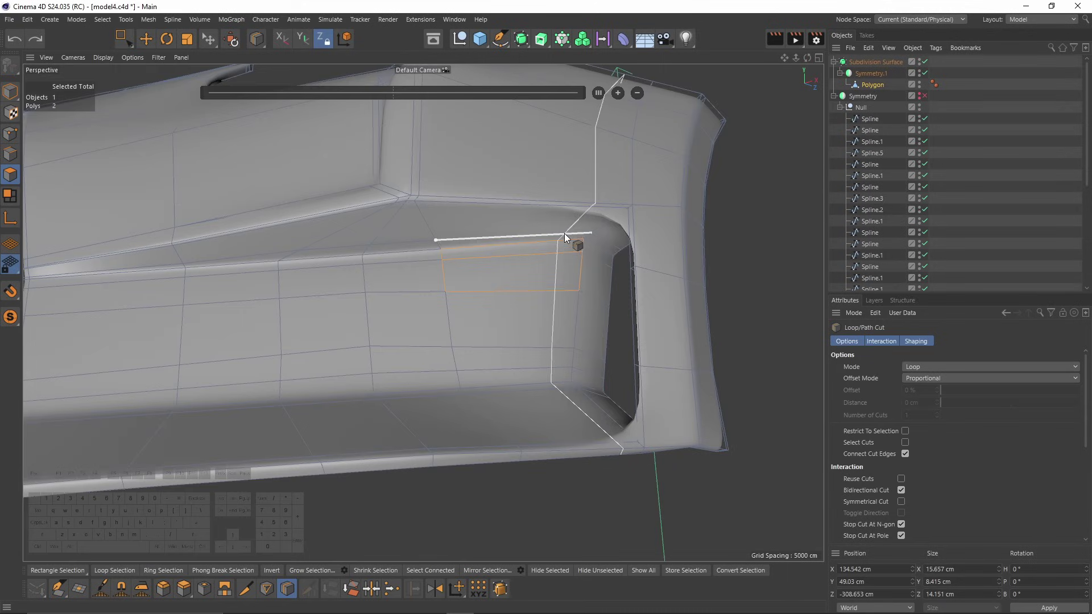
Loop-cut vertically near the recess's outer end at about 16.6 %, through the outer side strip at 52.6 %, and horizontally above the recess at 12.4 %.
left_click(566, 237)
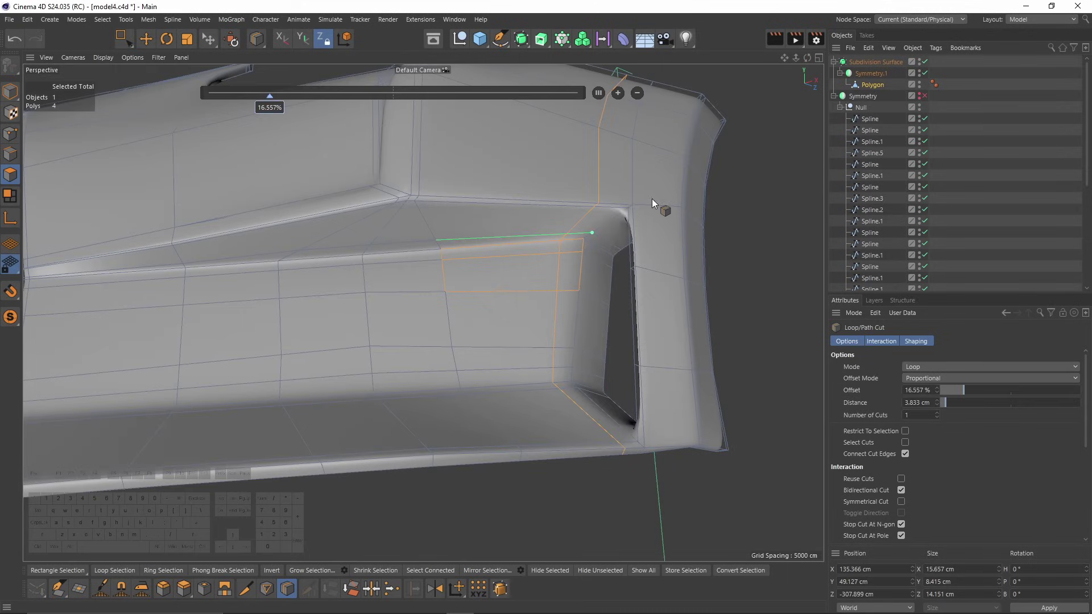
left_click(657, 203)
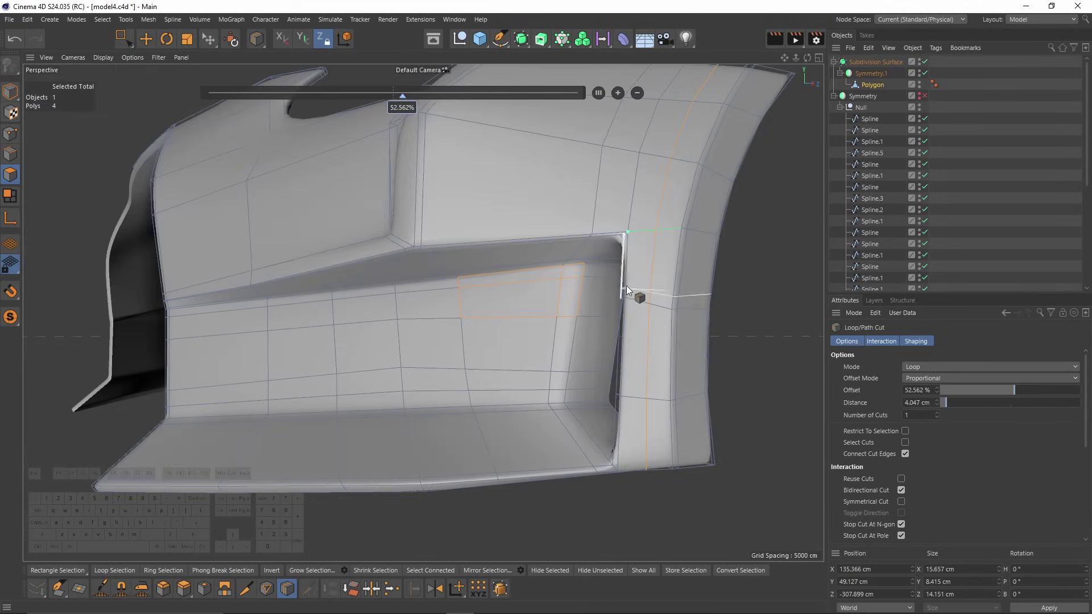
right_click_drag(648, 247, 685, 245, "alt")
left_click_drag(644, 242, 691, 250, "alt")
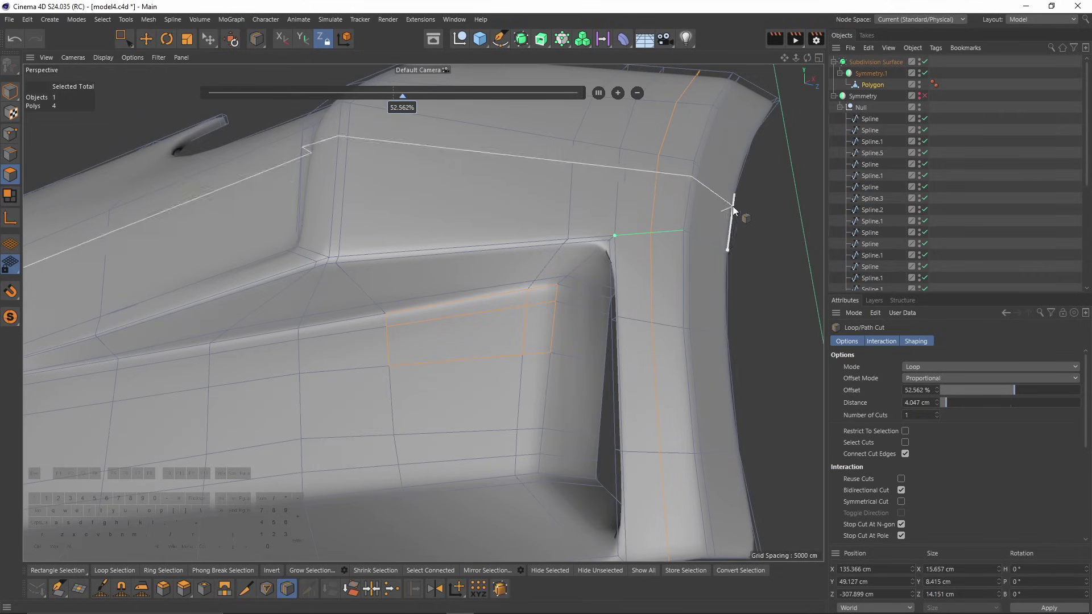
left_click(725, 243)
left_click_drag(425, 207, 589, 288, "alt")
scroll(589, 289, "down", 4)
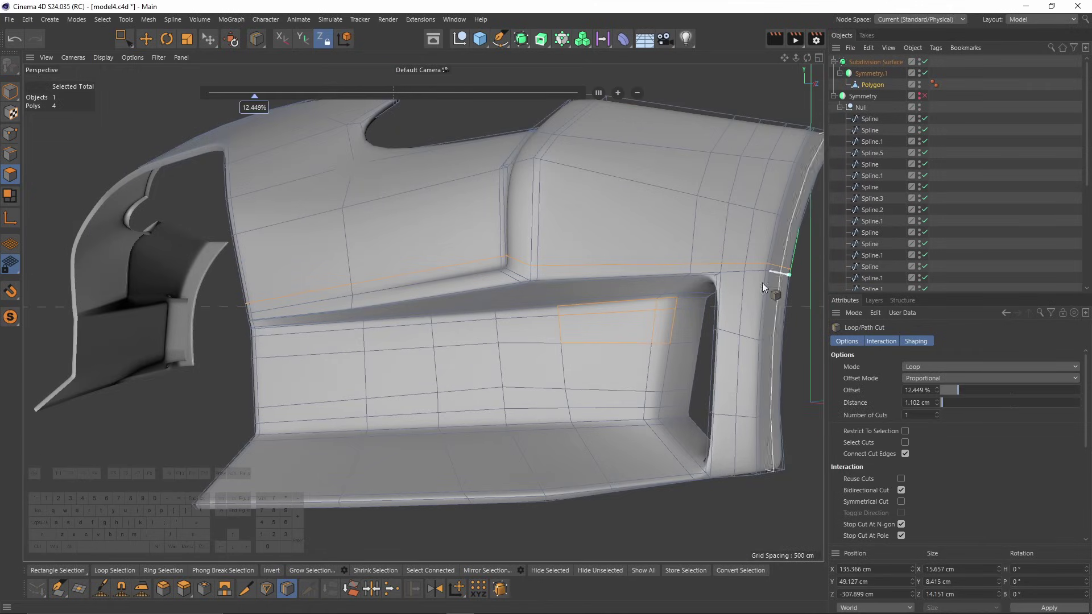
Slide the points around the recess's outer upper corner onto their neighbouring points at 100 % offset to merge the new edge lines.
key("Return")
scroll(721, 263, "up", 3)
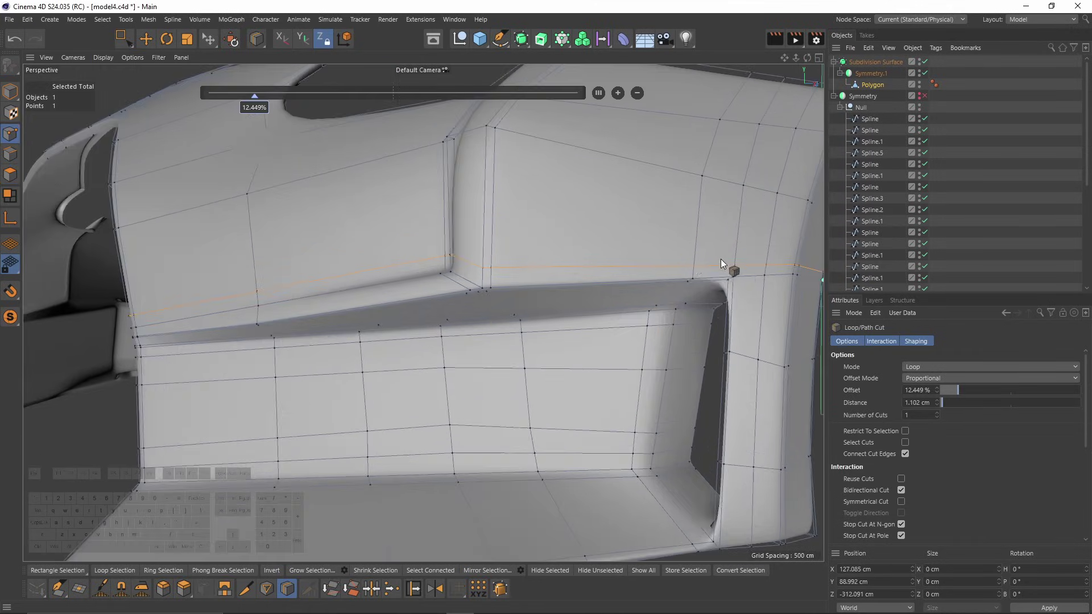
middle_click_drag(721, 263, 683, 258, "alt")
key("m")
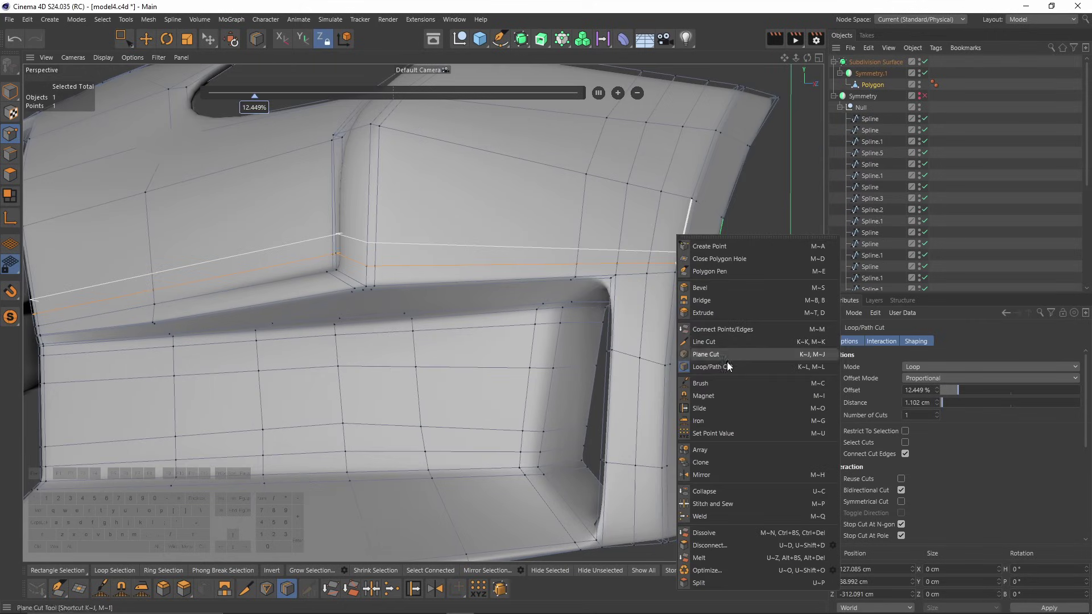
left_click(709, 410)
left_click_drag(648, 262, 613, 251, "alt")
scroll(603, 262, "up", 2)
middle_click_drag(641, 242, 592, 261, "alt")
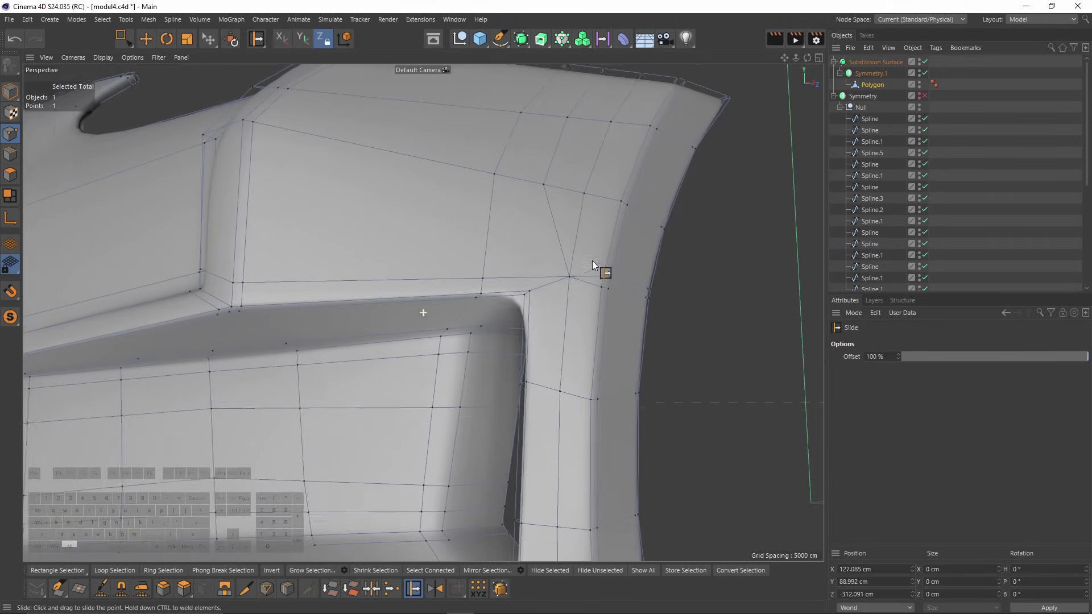
Dissolve the surplus edge chain running from the recess's outer upper corner up across the side panel.
left_click_drag(592, 261, 611, 243, "alt")
middle_click_drag(607, 236, 601, 250, "alt")
left_click(10, 155)
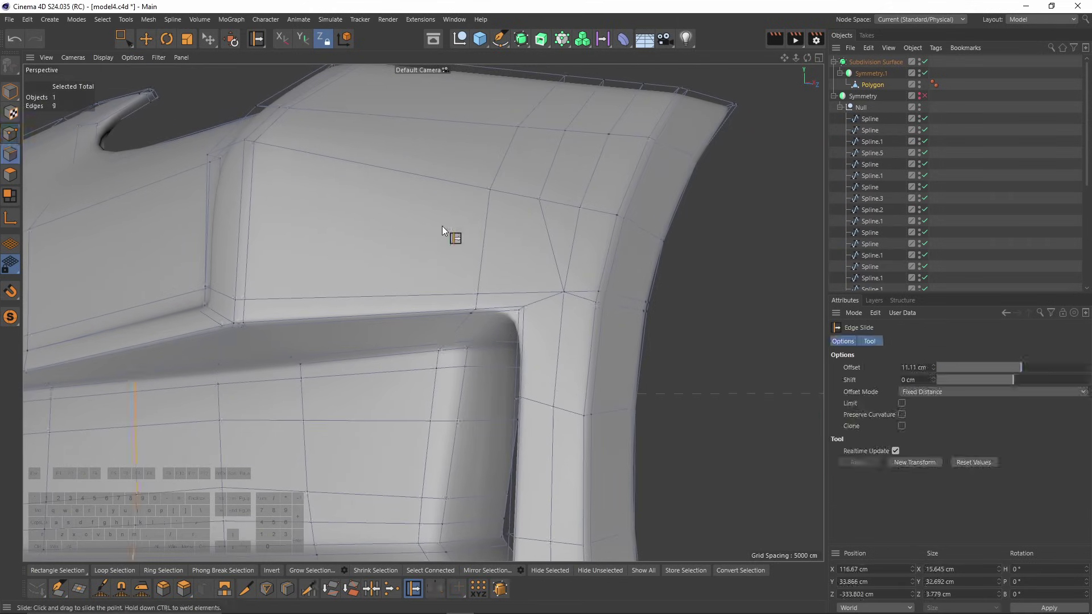
key("e")
key("q")
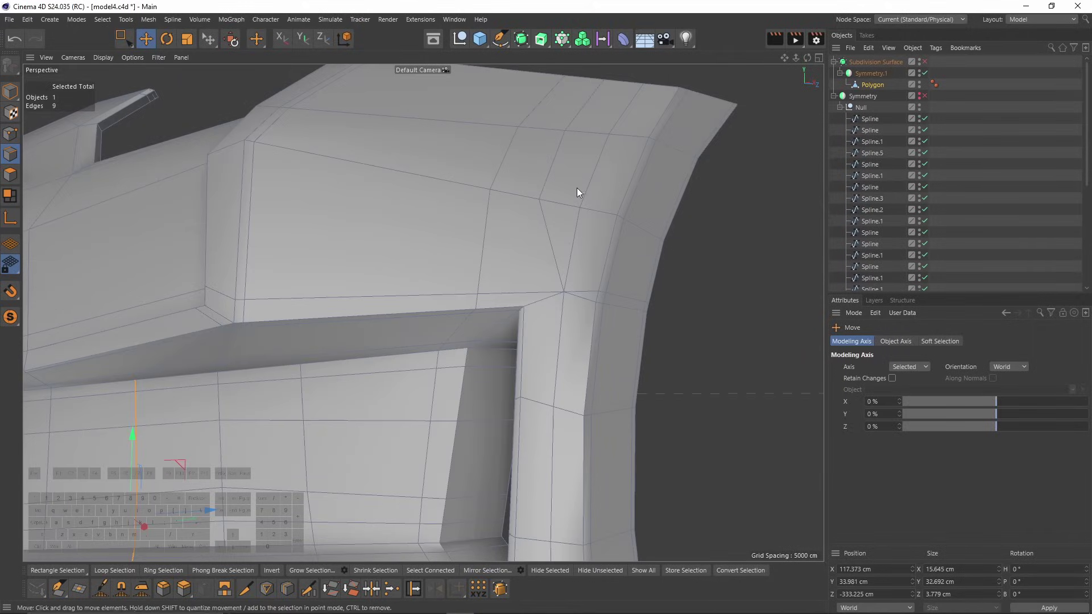
double_click(565, 169)
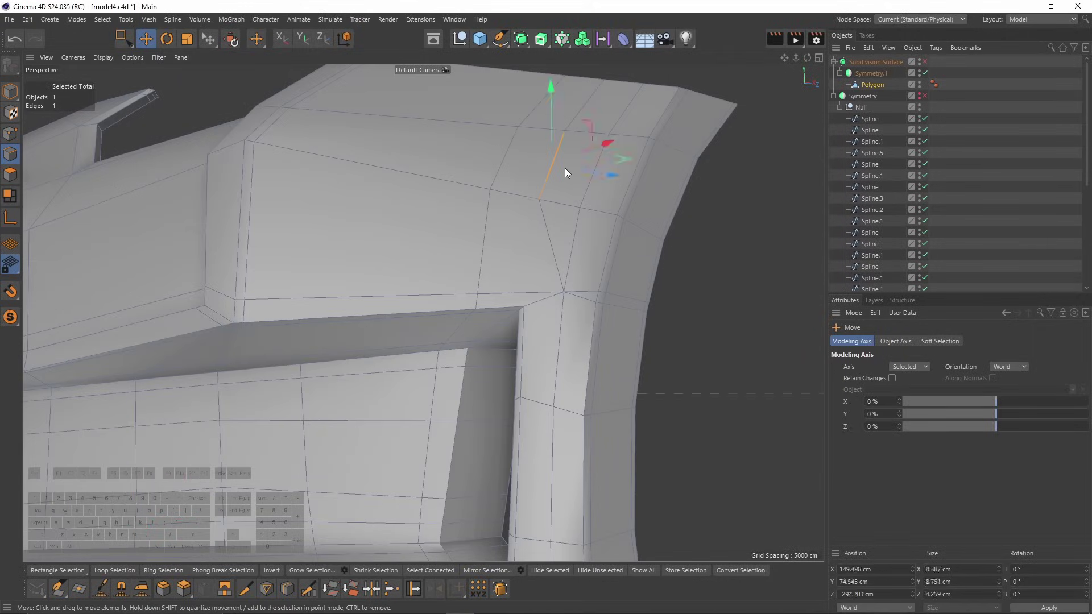
double_click(612, 306, "shift")
right_click(599, 353)
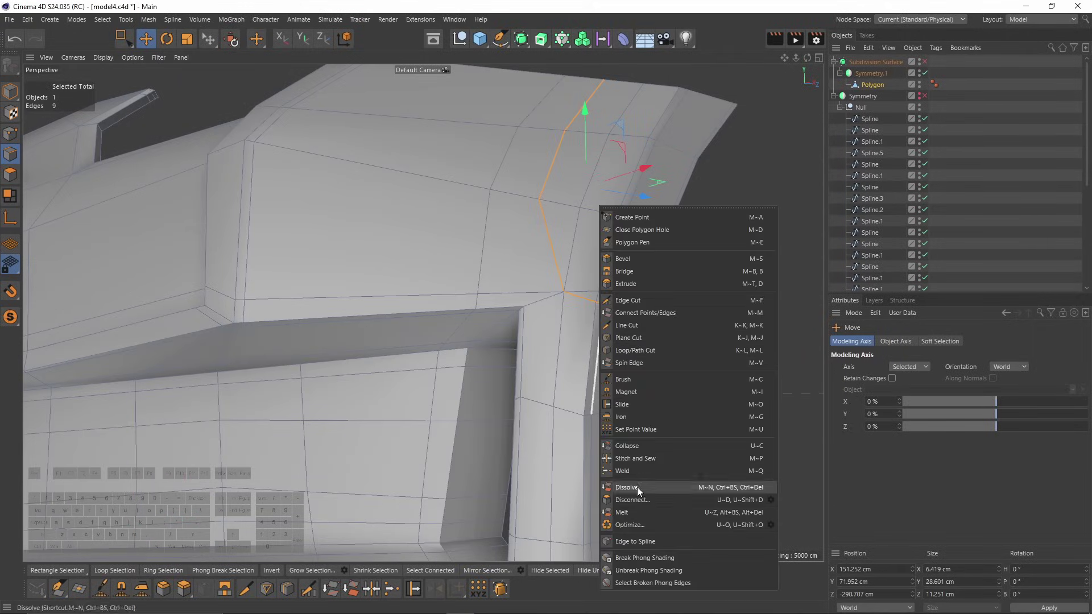
left_click(637, 487)
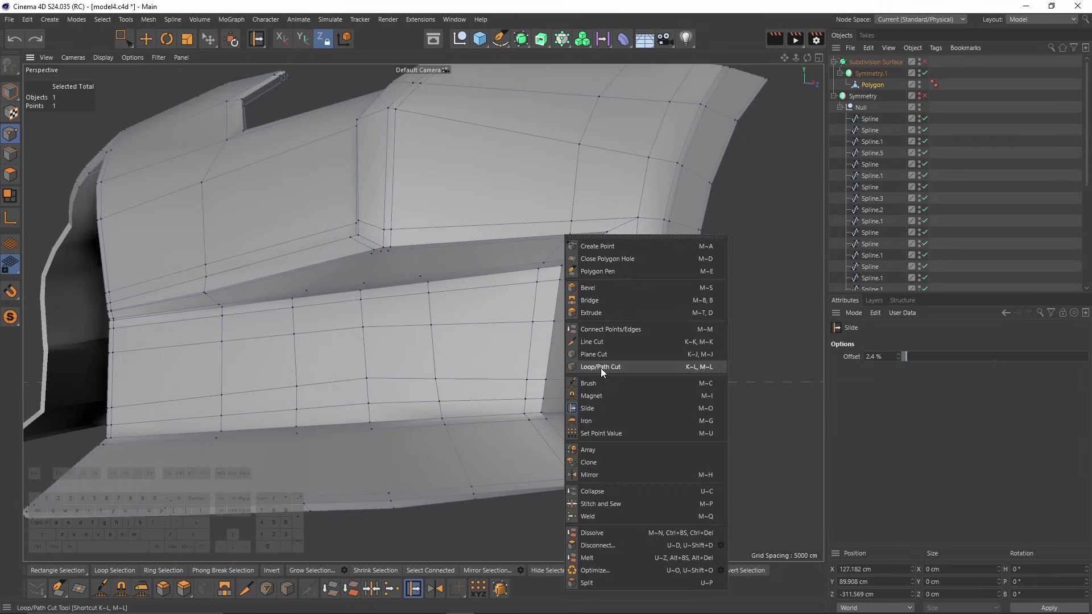
Add a loop cut on the side opening's inner wall close to its front edge at about 14.2 % offset.
left_click(601, 368)
scroll(551, 360, "up", 4)
left_click(557, 390)
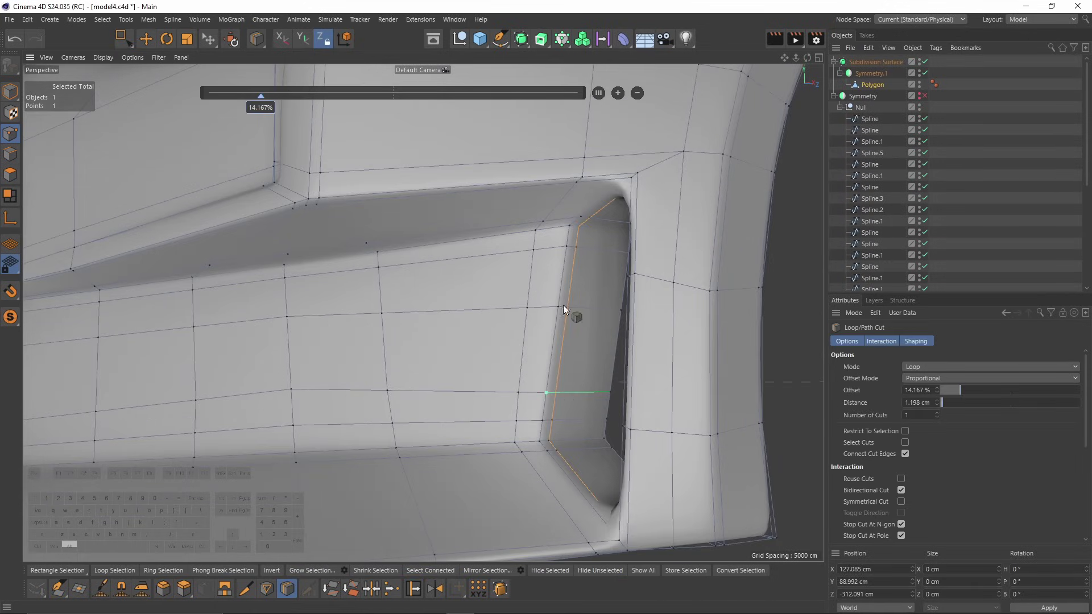
left_click_drag(569, 307, 637, 307, "alt")
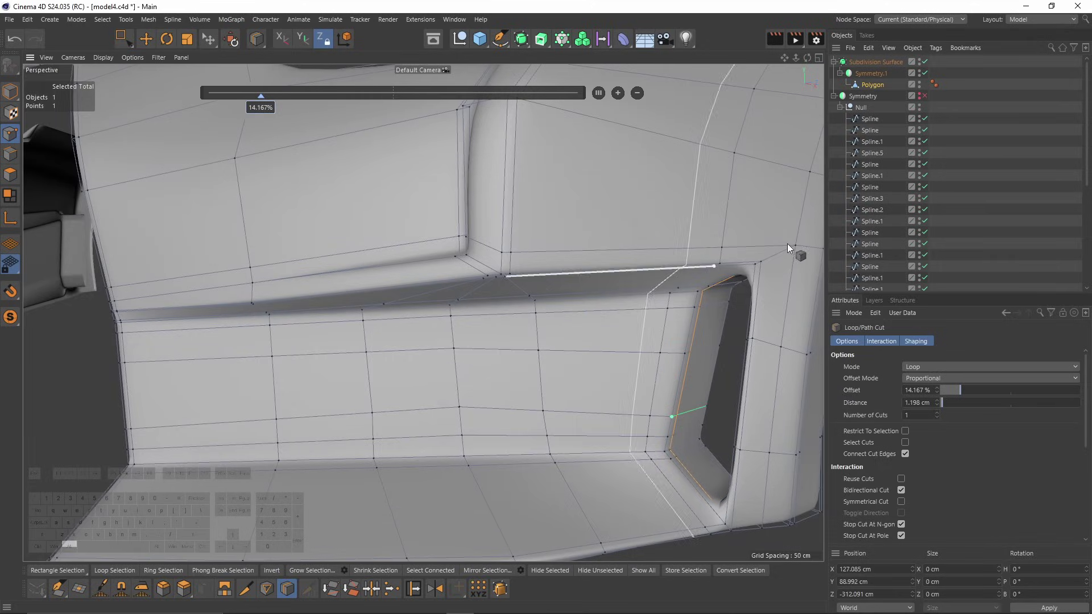
left_click_drag(411, 220, 496, 334, "alt")
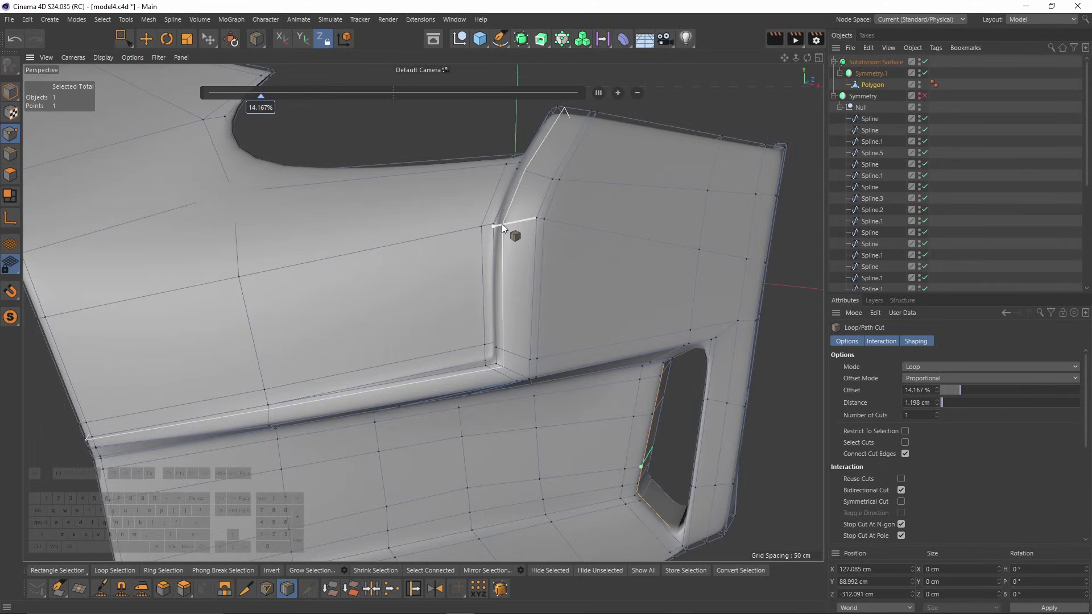
left_click(502, 224)
left_click(942, 243)
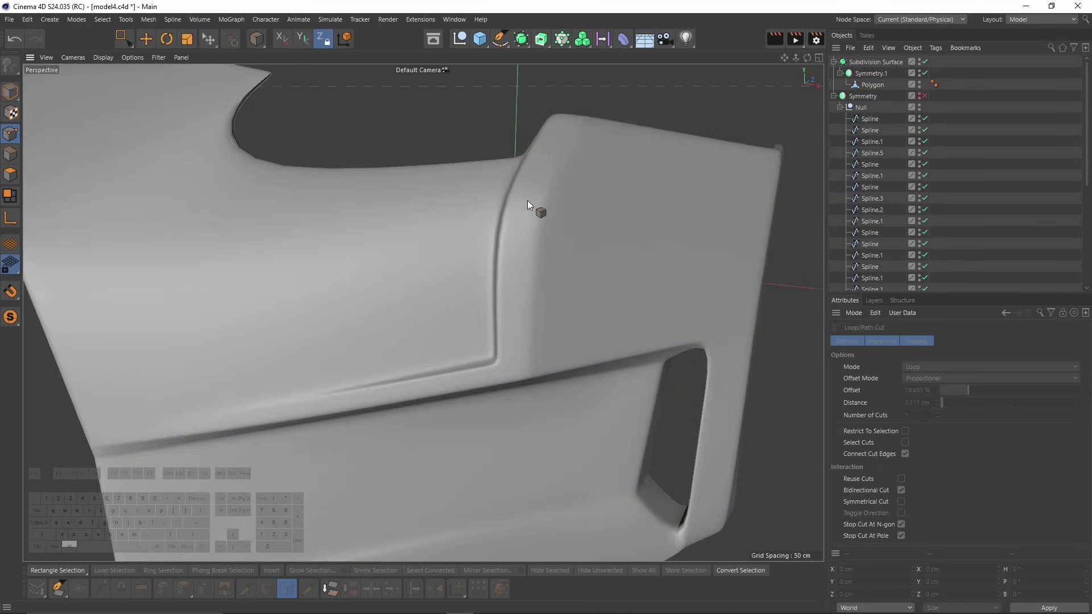
left_click_drag(527, 200, 534, 254, "alt")
key("ctrl+z")
key("ctrl+z")
key("ctrl+z")
Add loop cuts across the front panel, one beside the grille opening's corner at about 95.2 % and one just below that corner.
left_click_drag(251, 171, 339, 250, "alt")
left_click(340, 251)
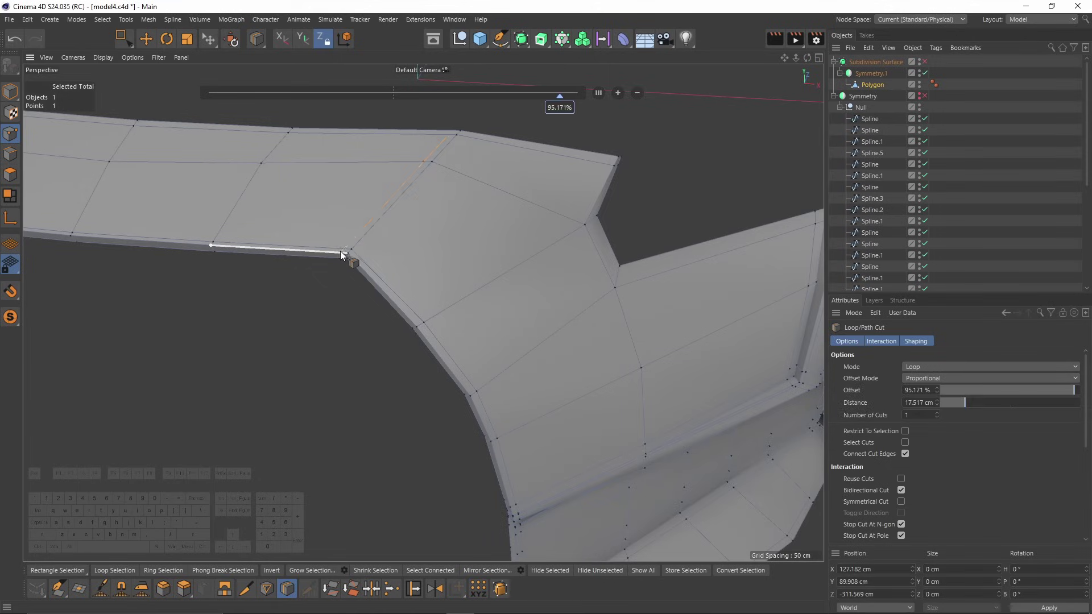
left_click(430, 343)
Add supporting loop cuts around the panel's rim at the headlight cutout, at about 25.5 % and 29.3 % offset.
middle_click_drag(483, 310, 465, 309, "alt")
left_click_drag(464, 308, 319, 259, "alt")
left_click(406, 246)
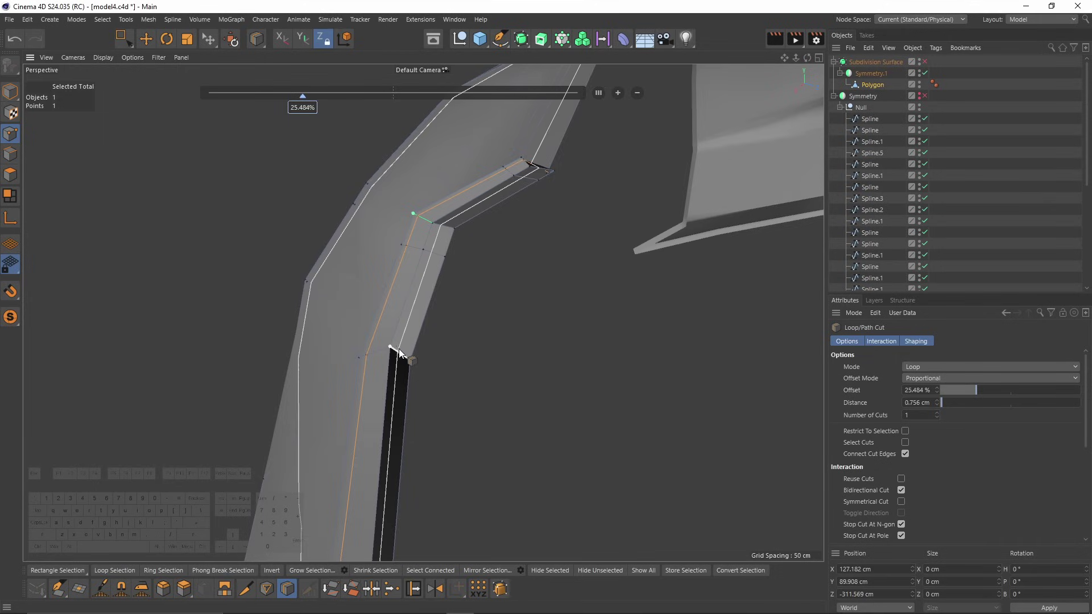
left_click(398, 348)
key("q")
left_click_drag(398, 347, 630, 257, "alt")
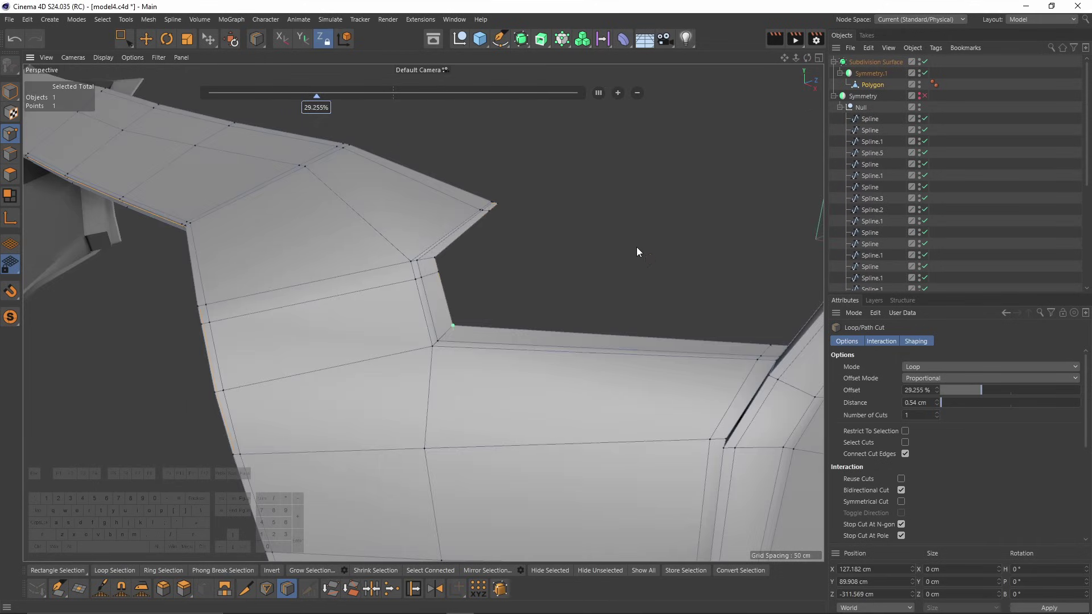
Add a loop cut across the panel just above the headlight cutout's lower corner at about 79.9 % offset.
left_click(955, 201)
right_click_drag(488, 234, 455, 248, "alt")
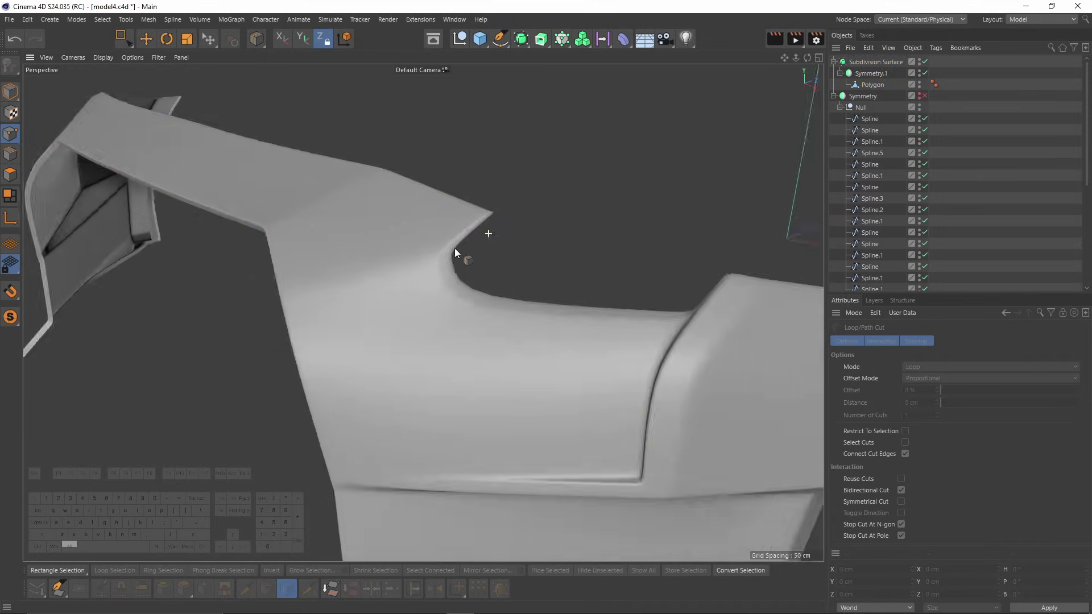
left_click_drag(421, 311, 558, 235, "alt")
key("ctrl+z")
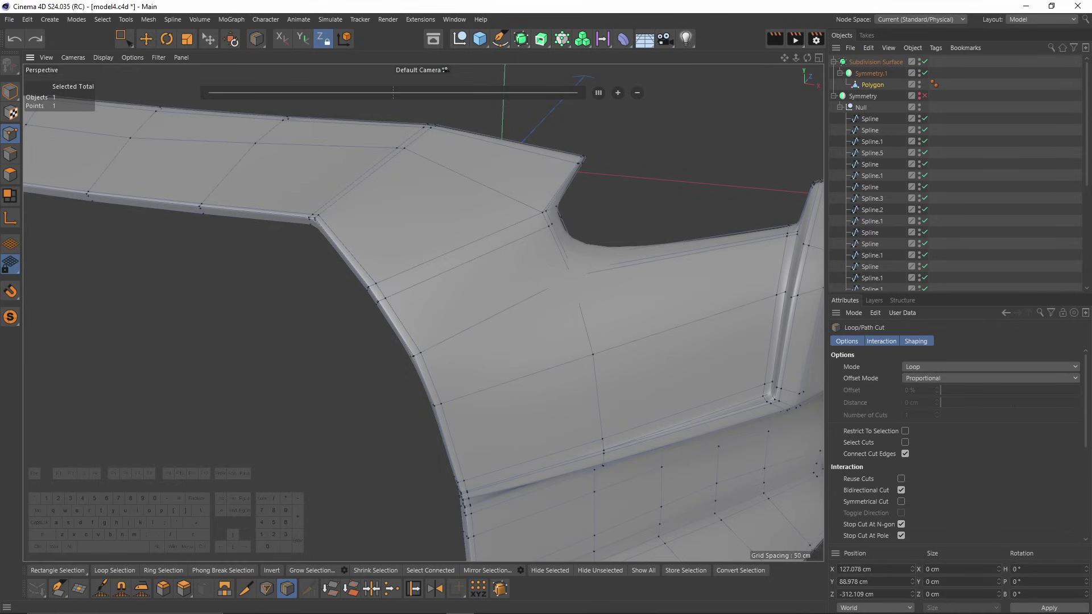
scroll(398, 341, "up", 2)
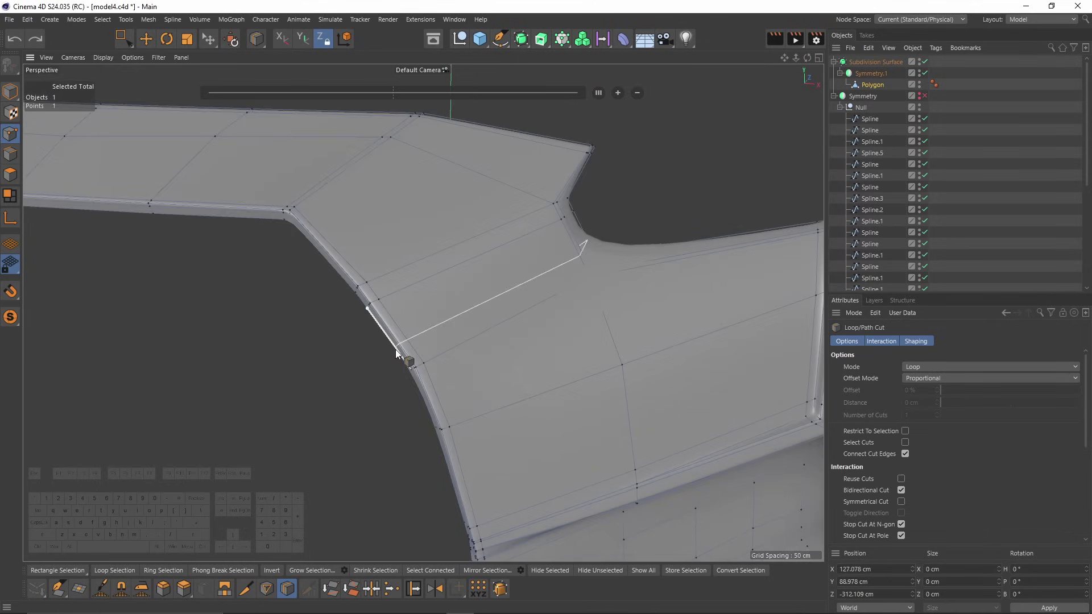
left_click(409, 353)
left_click_drag(408, 353, 364, 303, "alt")
key("q")
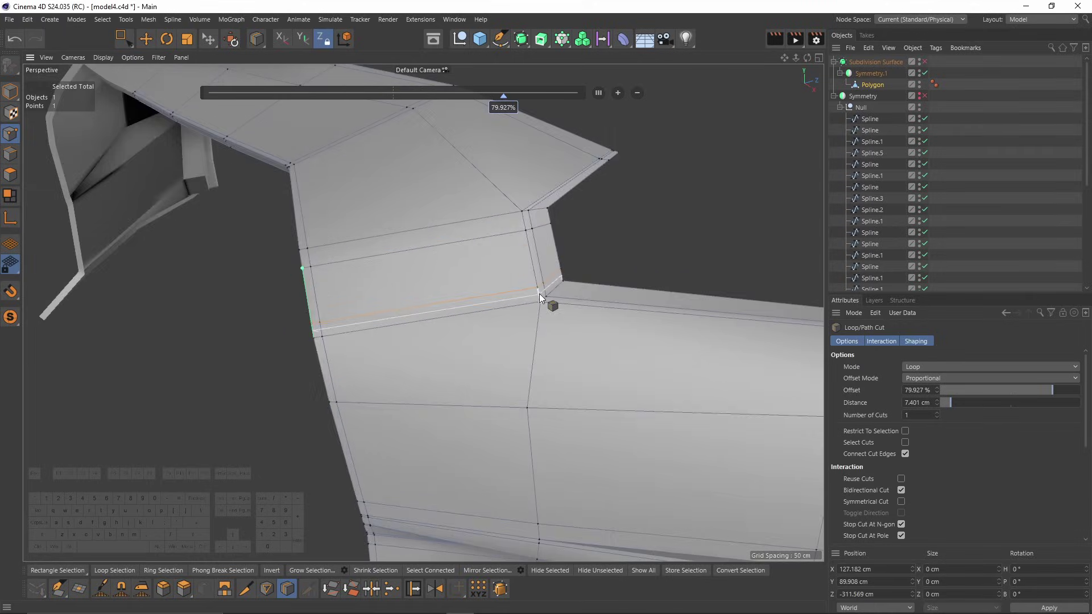
Slide the short edges across the rim at the headlight cutout's lower corner by about 2 cm with fixed distance, checking the front view.
scroll(539, 294, "up", 3)
left_click(10, 156)
key("e")
left_click_drag(567, 301, 528, 304, "alt")
left_click(601, 276, "shift")
double_click(544, 267, "shift")
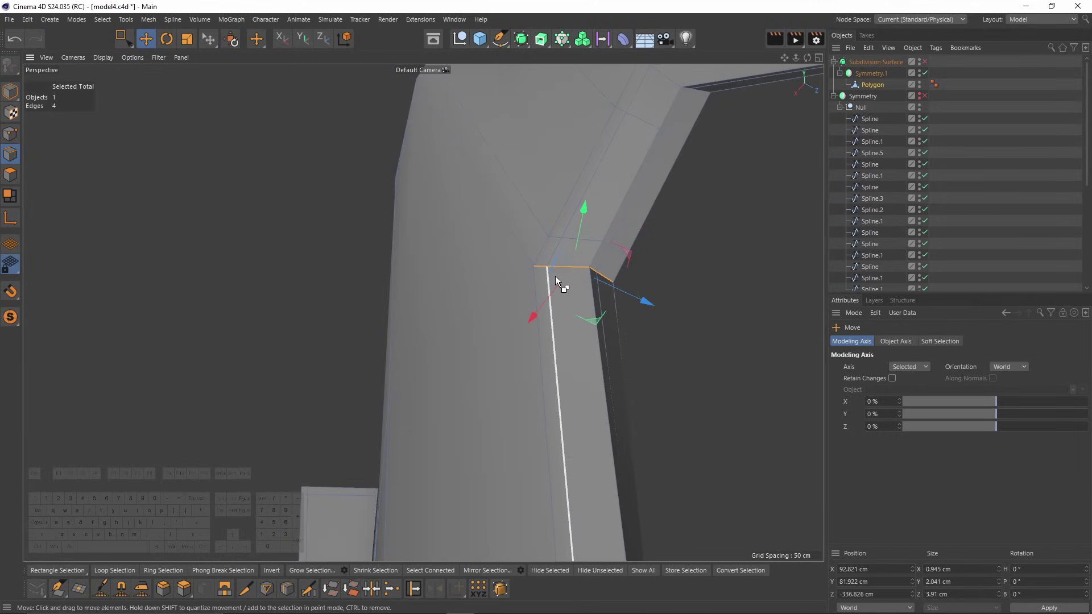
key("m")
key("o")
left_click_drag(593, 272, 601, 313)
key("F3")
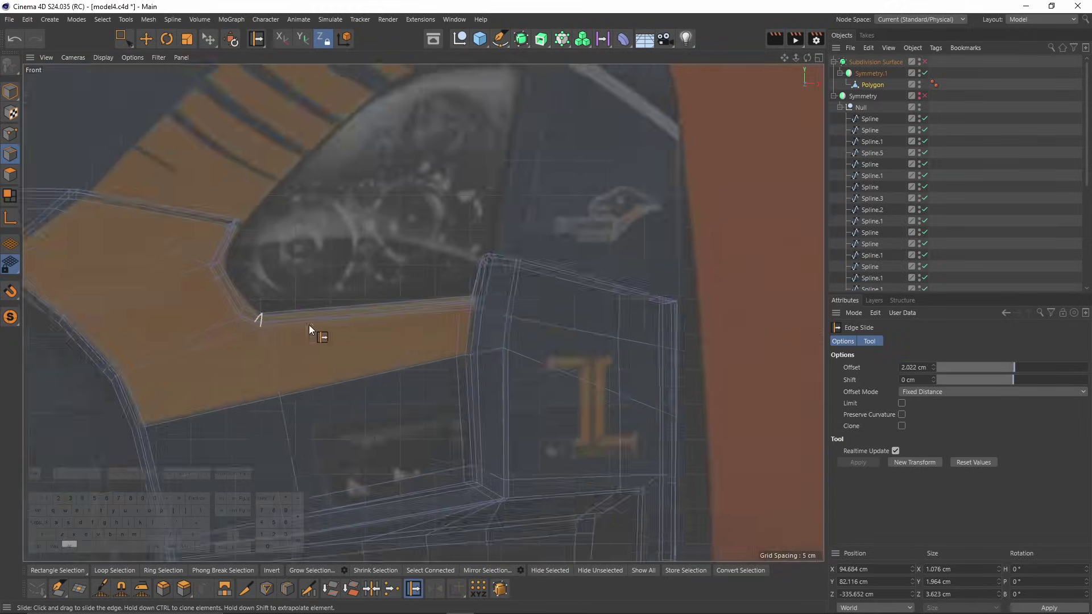
Slide the short edges at the headlight cutout's lower corner along the rim, and move the four edges there slightly along Z.
scroll(273, 325, "up", 3)
left_click_drag(243, 312, 248, 315)
key("F1")
key("e")
left_click_drag(375, 318, 418, 293, "alt")
key("ctrl+z")
key("9")
left_click_drag(418, 293, 510, 276, "alt")
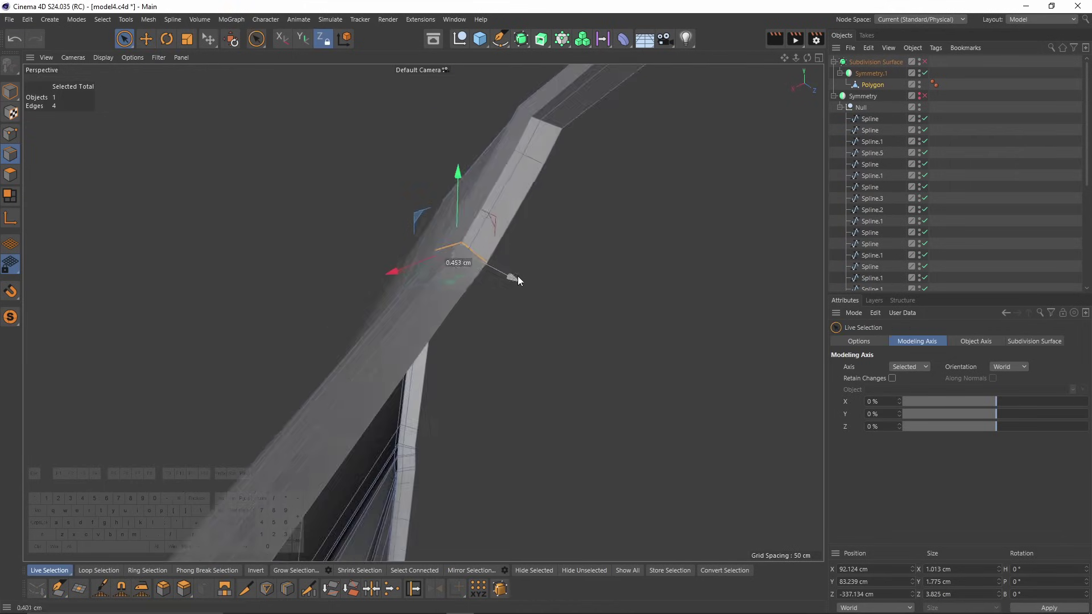
Slide three short edges across the grille opening's rim along the rim, away from its bend, using fixed distance.
scroll(511, 275, "up", 5)
key("0")
left_click_drag(353, 271, 422, 296, "alt")
scroll(497, 282, "up", 3)
right_click(474, 259)
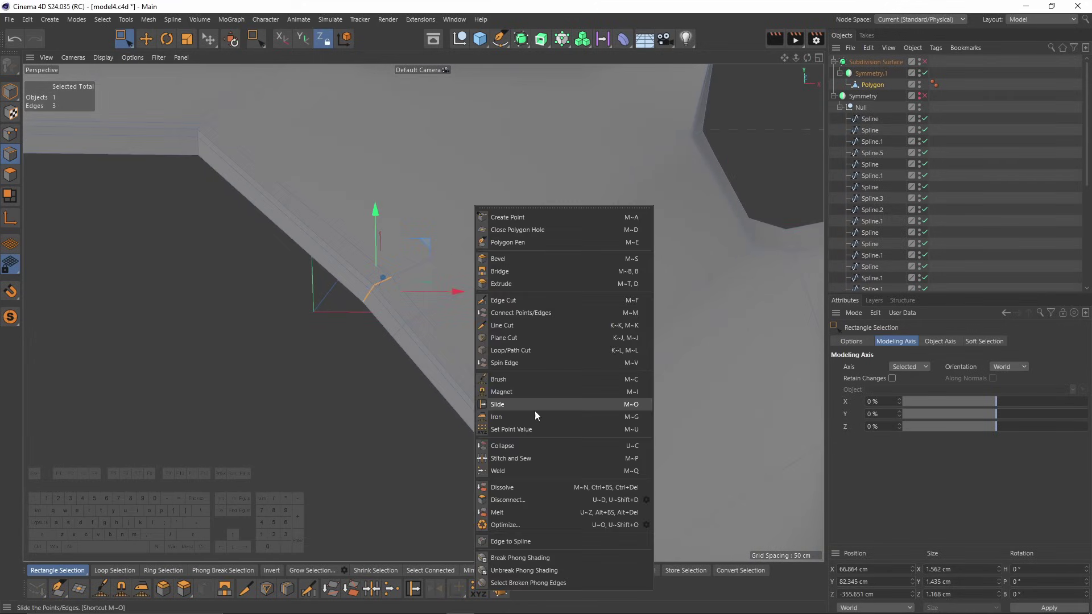
left_click(512, 404)
scroll(452, 315, "up", 3)
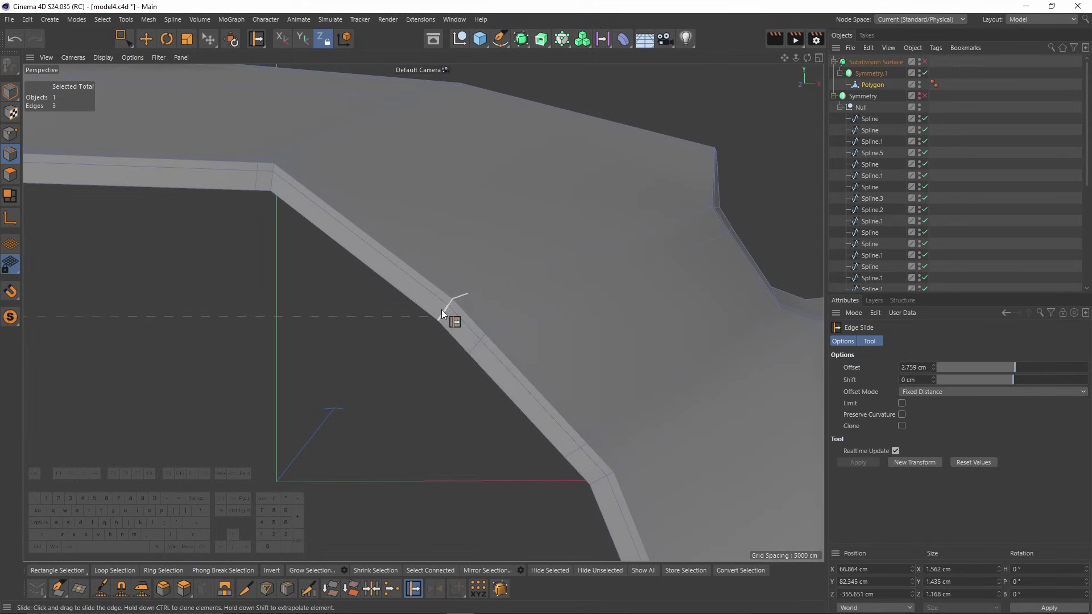
left_click_drag(442, 309, 401, 278)
Slide the three rim edges near the next bend down the grille opening by about -3.1 cm with fixed distance.
middle_click_drag(448, 319, 399, 257, "alt")
left_click_drag(512, 366, 558, 437, "alt")
key("space")
left_click_drag(443, 246, 419, 298, "alt")
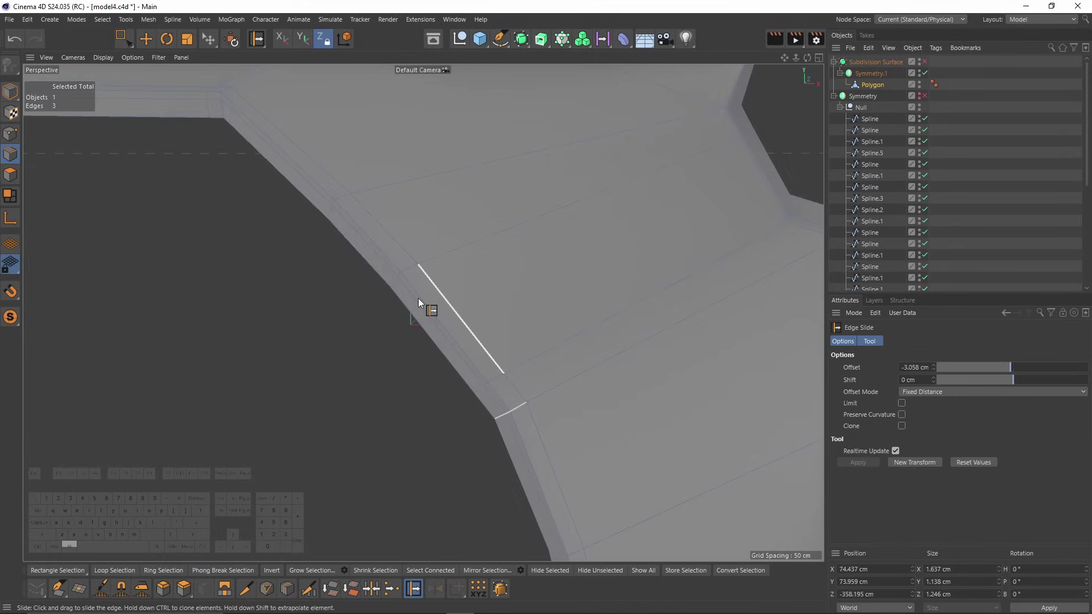
middle_click_drag(418, 298, 418, 279, "alt")
scroll(418, 279, "down", 3)
scroll(444, 244, "up", 3)
left_click_drag(529, 376, 448, 302, "alt")
left_click_drag(464, 248, 574, 246, "alt")
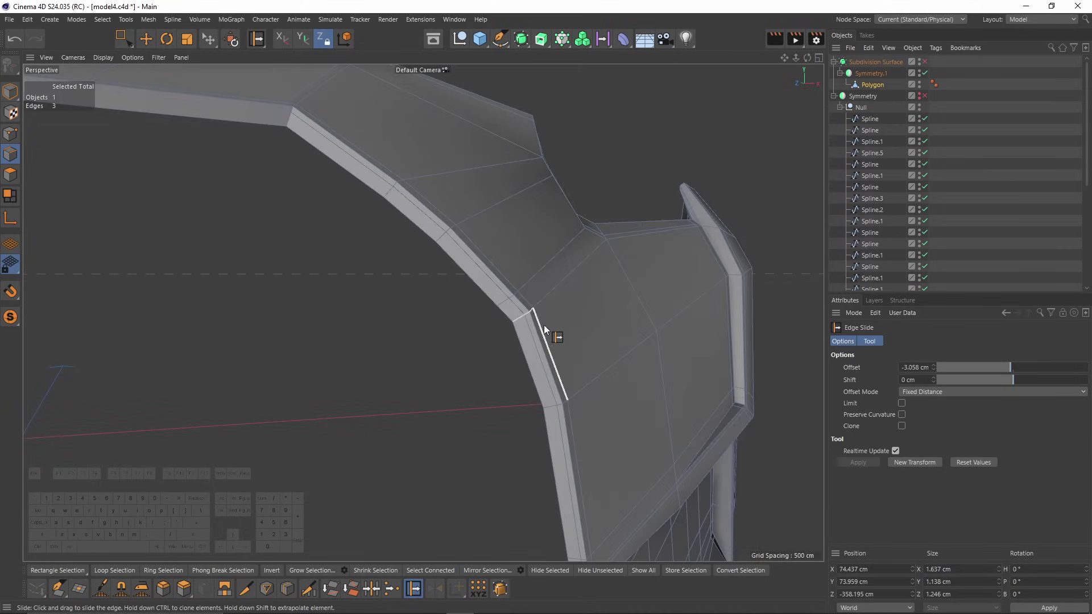
Slide the short rim edges at the grille opening's lower bend by about 2 cm to even out the curve.
left_click_drag(529, 313, 505, 291)
key("space")
double_click(513, 300)
key("space")
key("space")
key("space")
Preview the bumper with subdivision smoothing and examine the grille opening's rim and the side panel from several angles.
left_click_drag(558, 327, 450, 321, "alt")
key("q")
left_click(965, 188)
mouse_move(449, 268)
right_mouse_down("alt")
mouse_move(388, 255)
mouse_move(456, 251)
right_mouse_up("alt")
left_click_drag(456, 250, 601, 228, "alt")
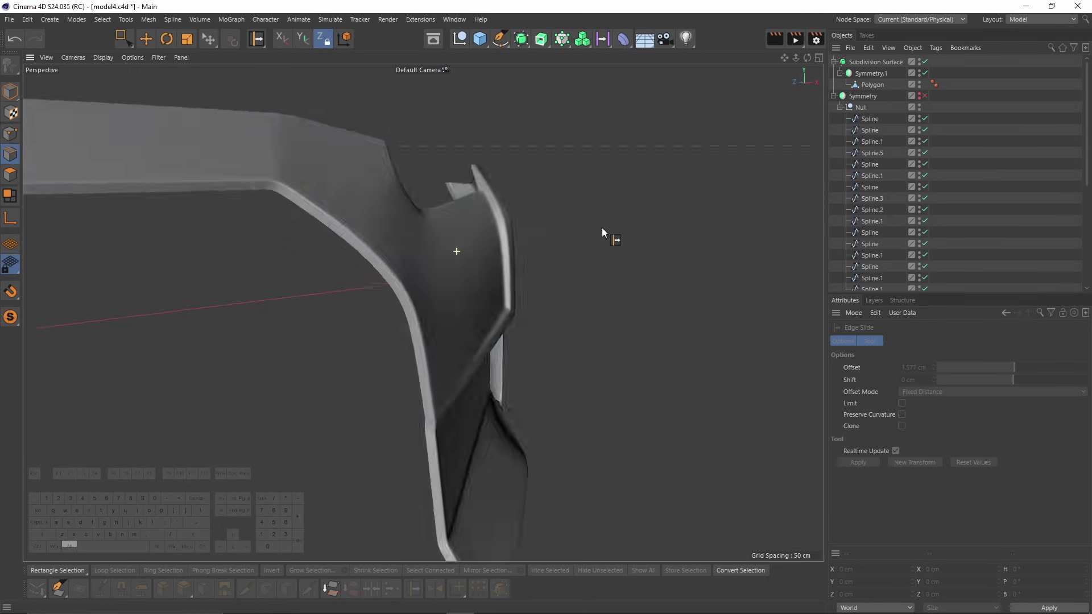
key("ctrl+z")
left_click_drag(439, 232, 285, 250, "alt")
left_click(973, 182)
left_click_drag(612, 359, 604, 343, "alt")
right_click_drag(604, 343, 666, 322, "alt")
left_click_drag(667, 322, 722, 195, "alt")
right_click_drag(722, 196, 697, 178, "alt")
key("ctrl+z")
Add a supporting loop cut to the unsmoothed bumper side panel and turn the subdivision smoothing back on.
key("q")
left_click_drag(619, 178, 592, 296, "alt")
key("m")
left_click(640, 350)
left_click_drag(641, 350, 785, 256, "alt")
left_click(621, 297)
key("q")
left_click(1045, 164)
right_click_drag(631, 171, 531, 147, "alt")
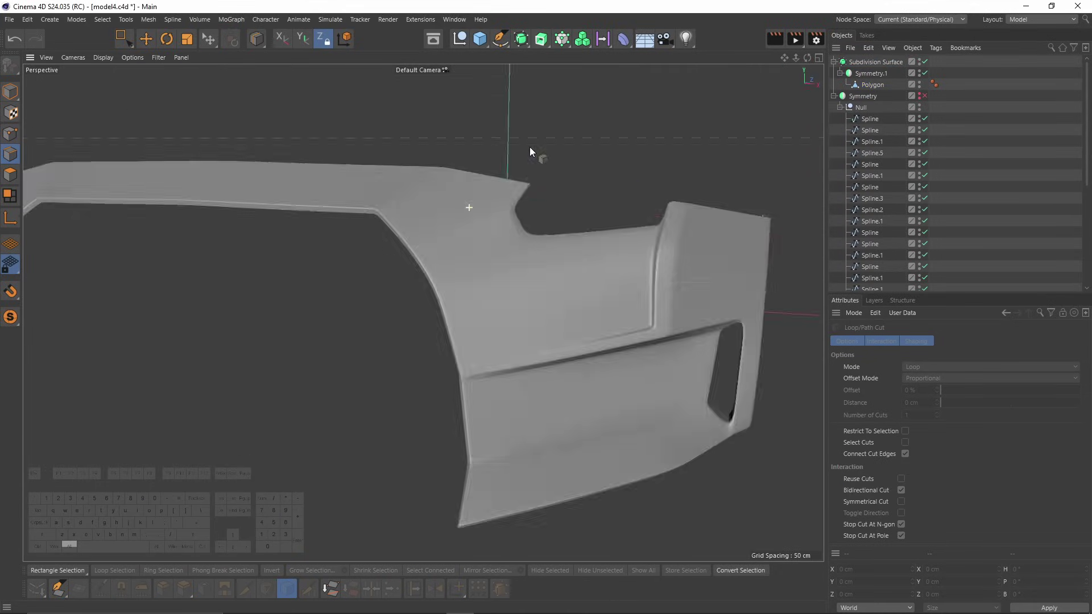
left_click_drag(530, 147, 631, 245, "alt")
Set the Subdivision Surface's editor level to 3 and re-enable the smoothing.
key("ctrl+z")
key("q")
left_click(876, 62)
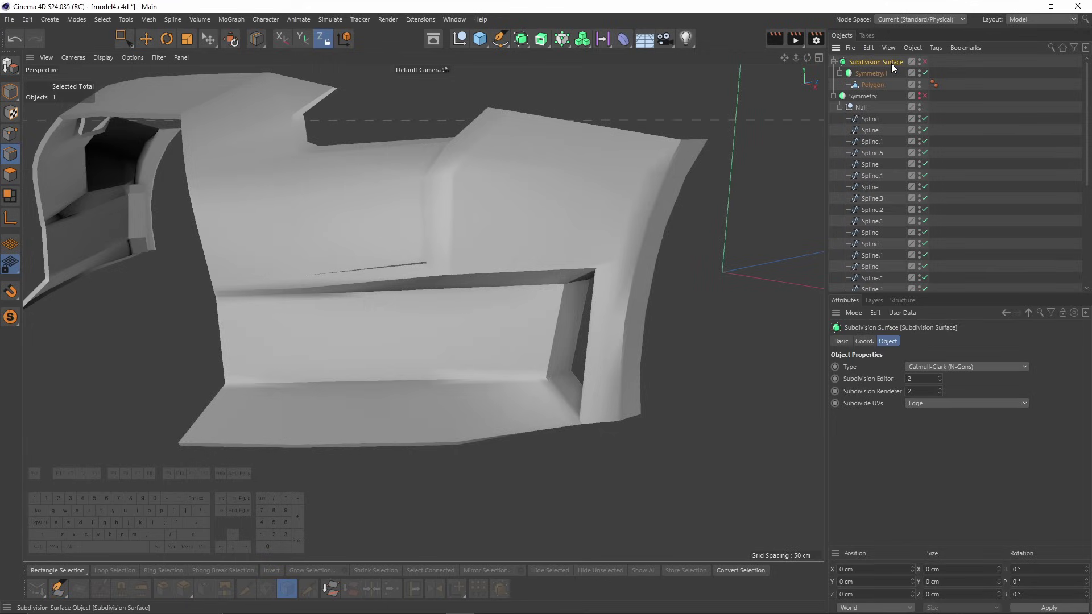
left_click(938, 377)
right_click_drag(637, 253, 733, 216, "alt")
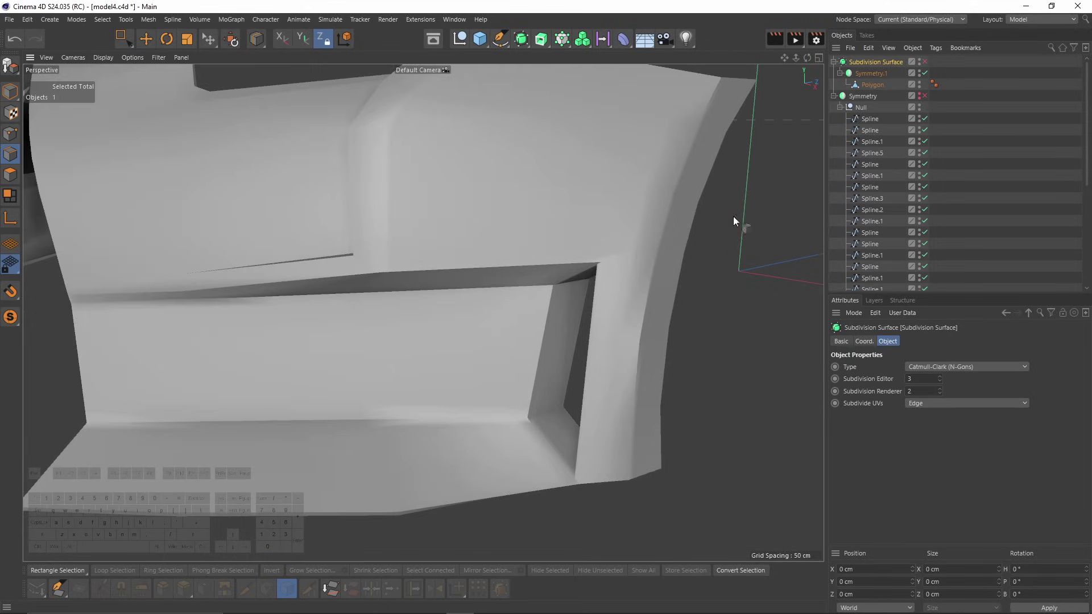
left_click(925, 62)
Examine the smoothed bumper around the side recess, its vent opening and the panel seams.
left_click_drag(710, 213, 616, 248, "alt")
middle_click_drag(617, 248, 596, 230, "alt")
right_click_drag(596, 230, 633, 207, "alt")
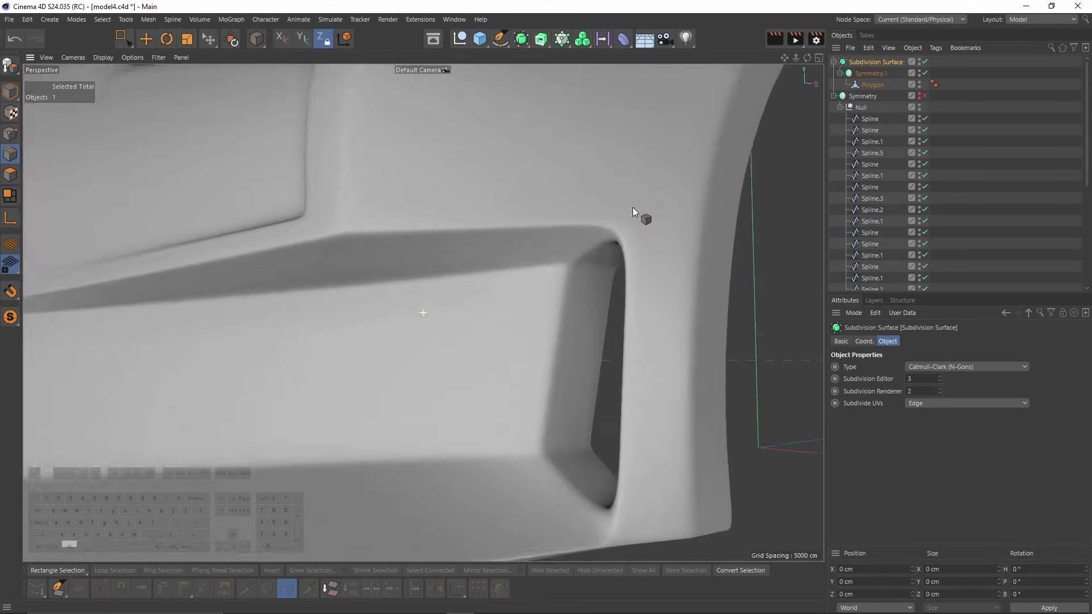
left_click_drag(695, 261, 705, 355, "alt")
right_click_drag(705, 355, 570, 314, "alt")
left_click_drag(570, 314, 474, 184, "alt")
middle_click_drag(473, 185, 585, 227, "alt")
left_click_drag(584, 226, 616, 220, "alt")
right_click_drag(615, 220, 565, 250, "alt")
left_click_drag(565, 250, 633, 376, "alt")
Set the top view's display mode to Gouraud Shading.
middle_click(657, 251)
middle_click(679, 229)
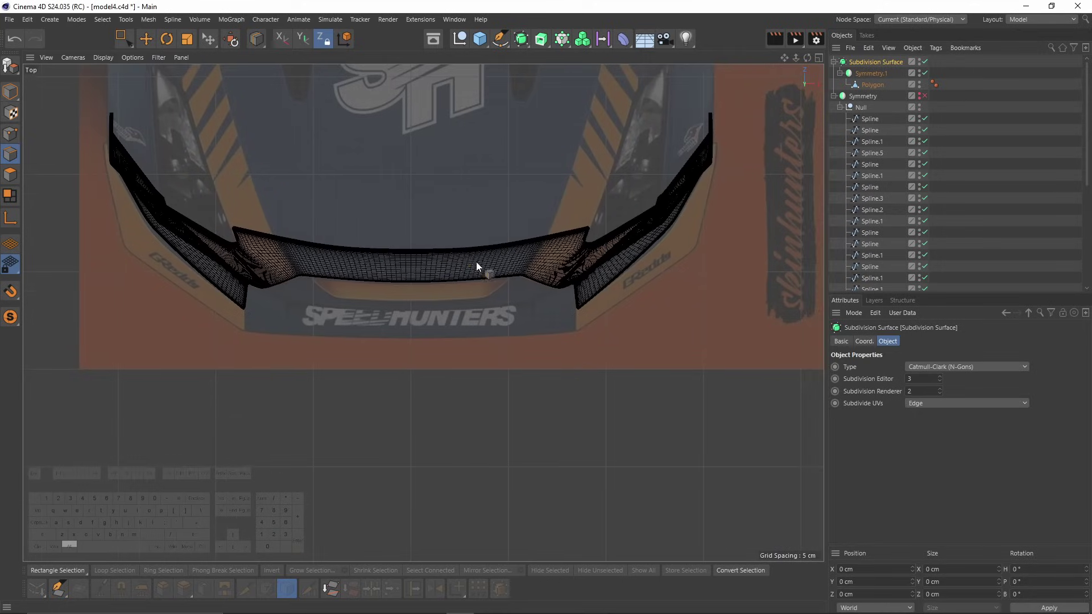
middle_click_drag(476, 262, 496, 284, "alt")
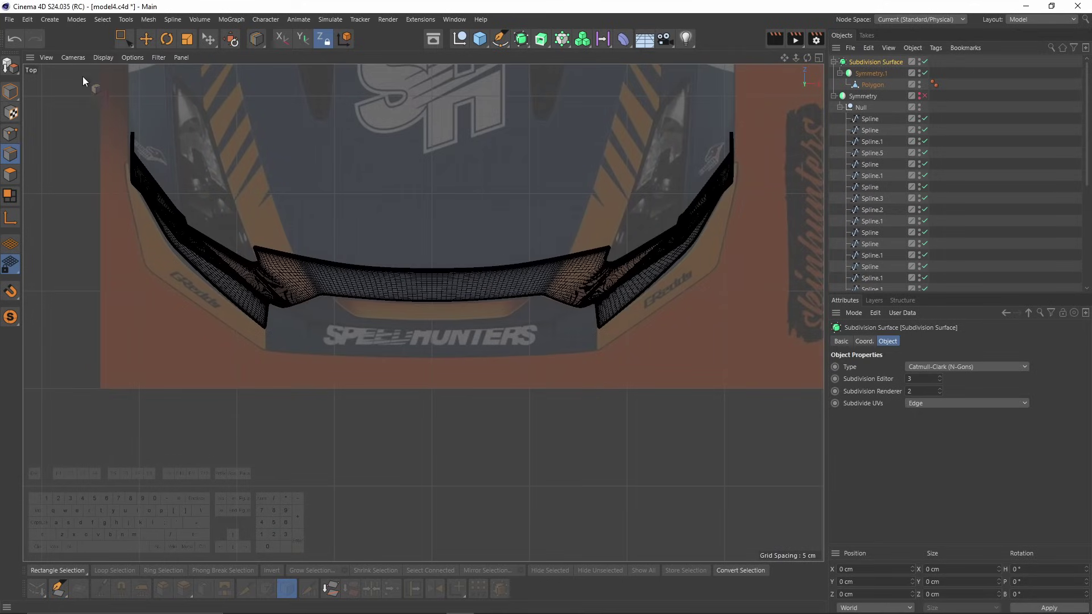
left_click(95, 59)
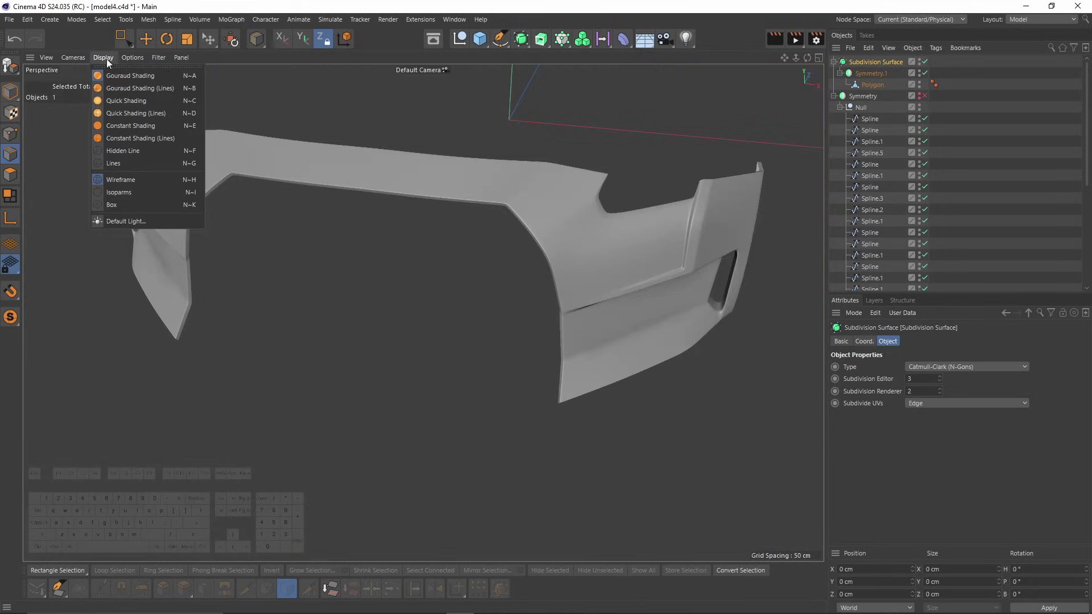
left_click_drag(760, 311, 541, 292, "alt")
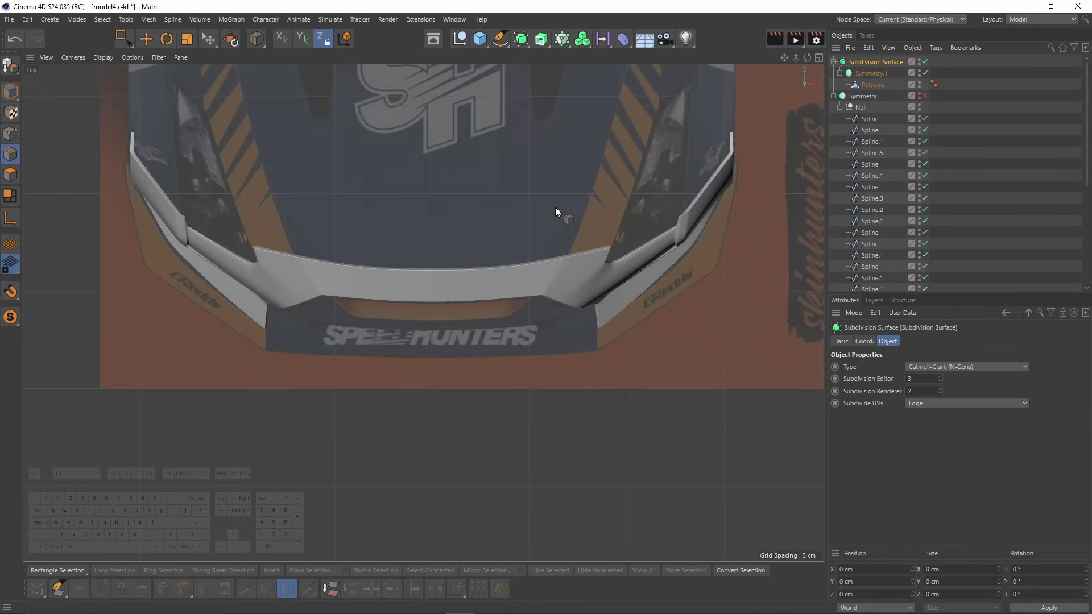
left_click(100, 57)
left_click(98, 72)
Move the point groups along the lower side ledge's outer edge outward in the top view to round its outline.
scroll(645, 297, "up", 6)
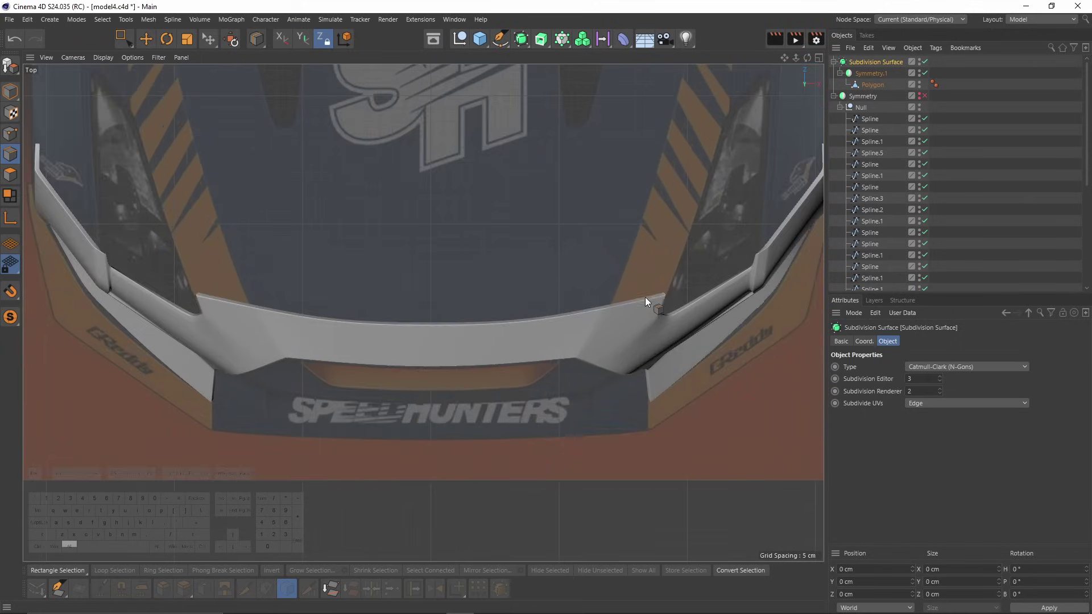
scroll(599, 269, "up", 5)
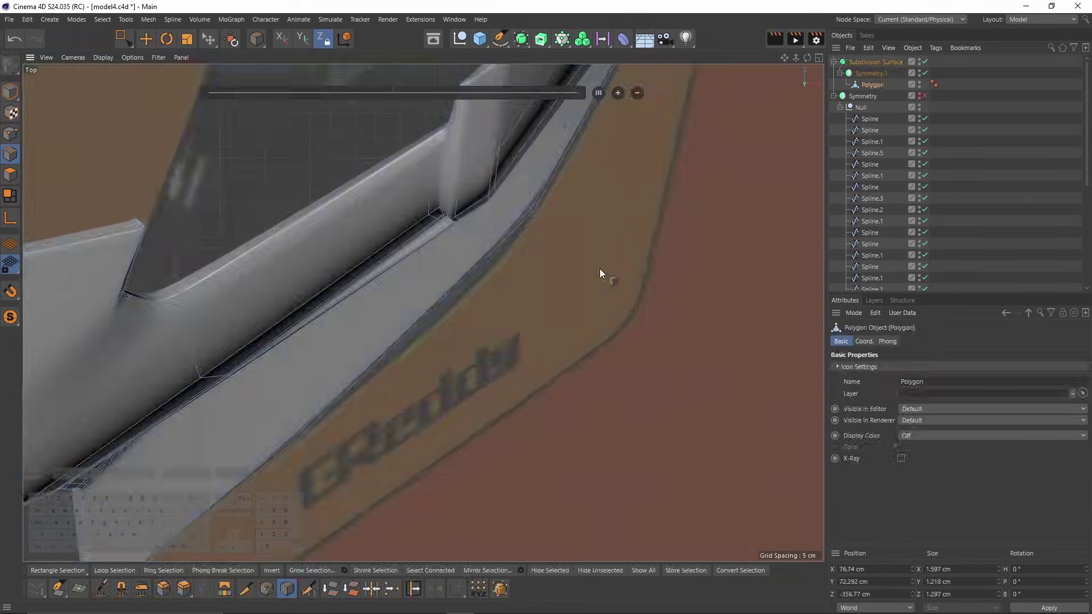
key("0")
left_click(10, 133)
key("k")
key("l")
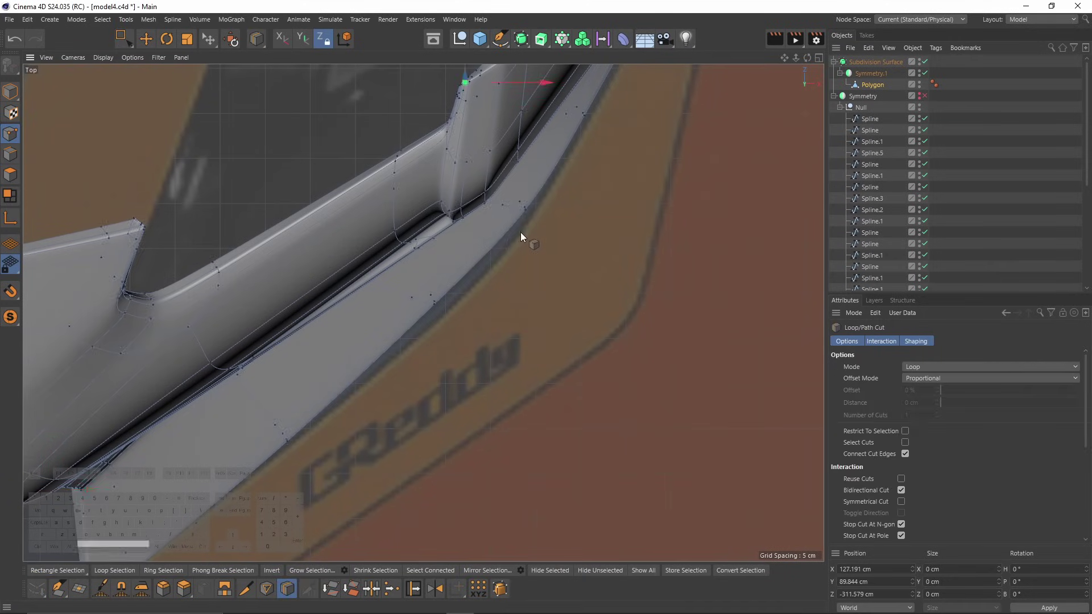
key("0")
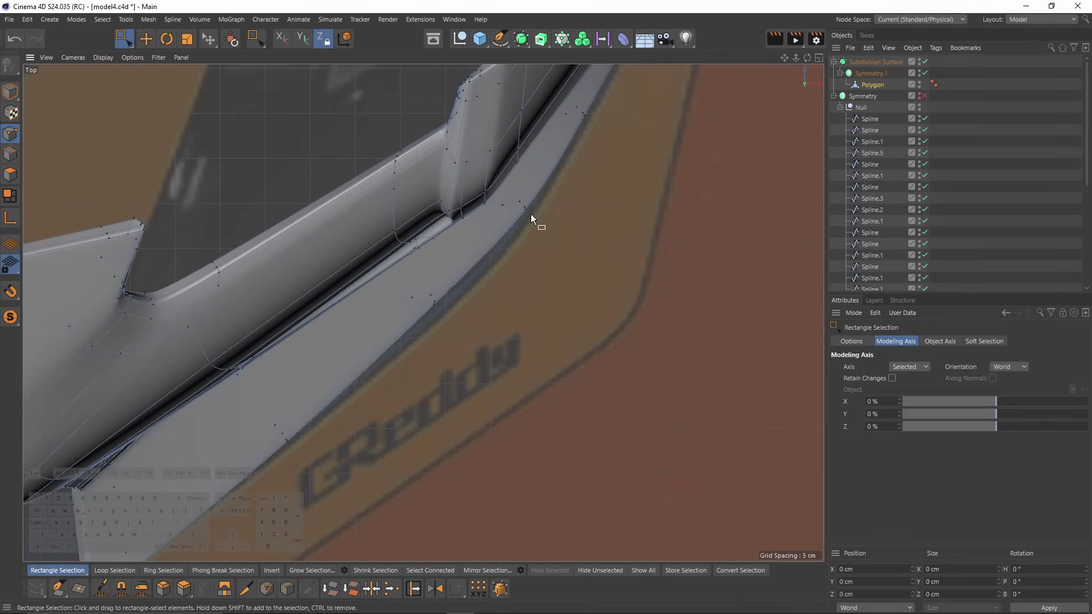
left_click(524, 213)
left_click_drag(524, 212, 552, 233)
key("q")
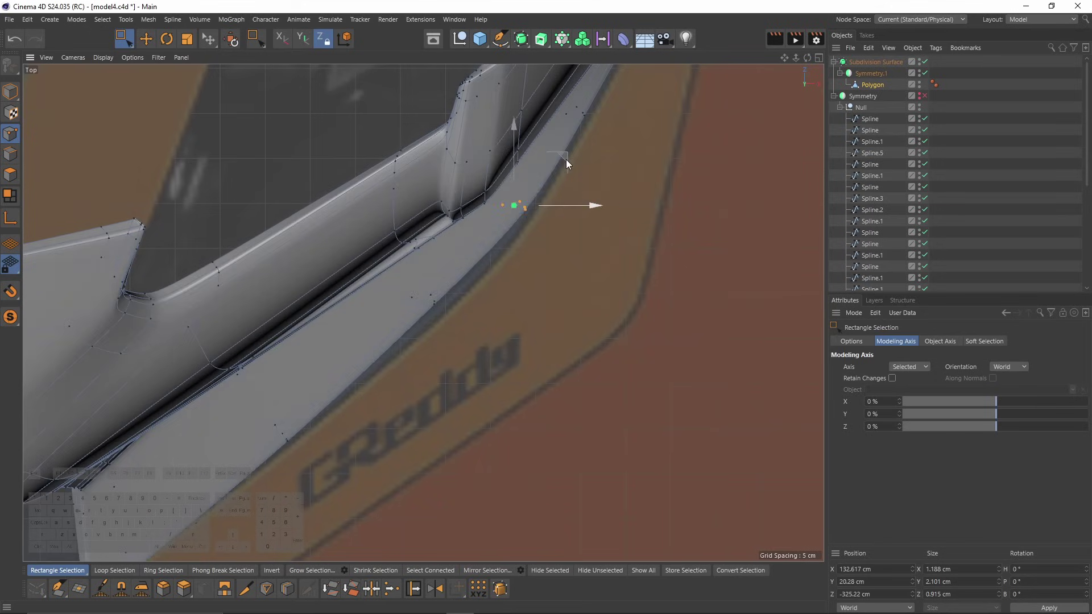
left_click_drag(402, 278, 455, 318)
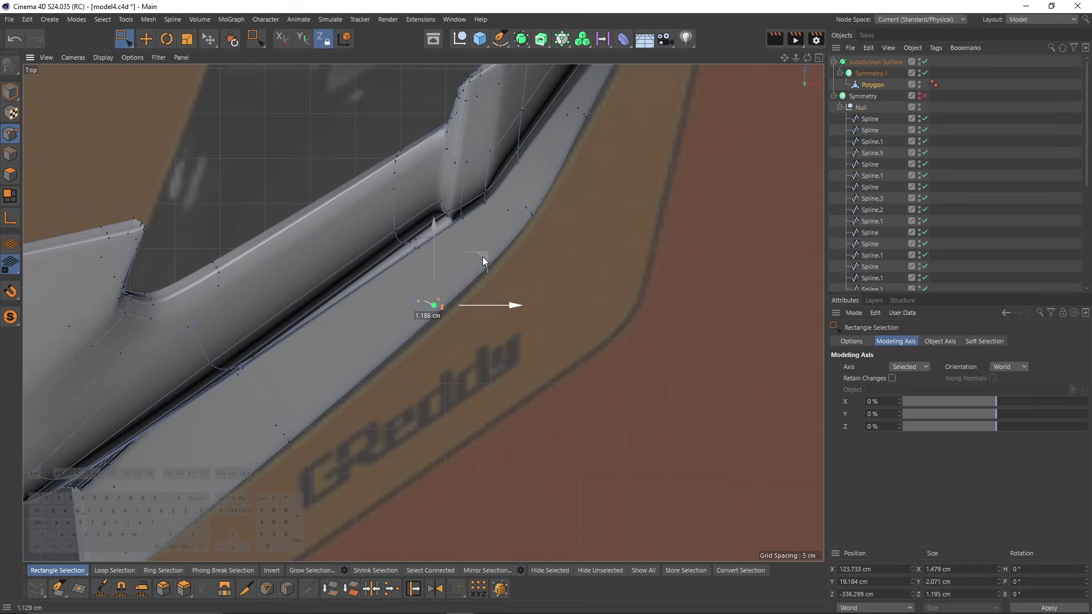
scroll(384, 341, "down", 3)
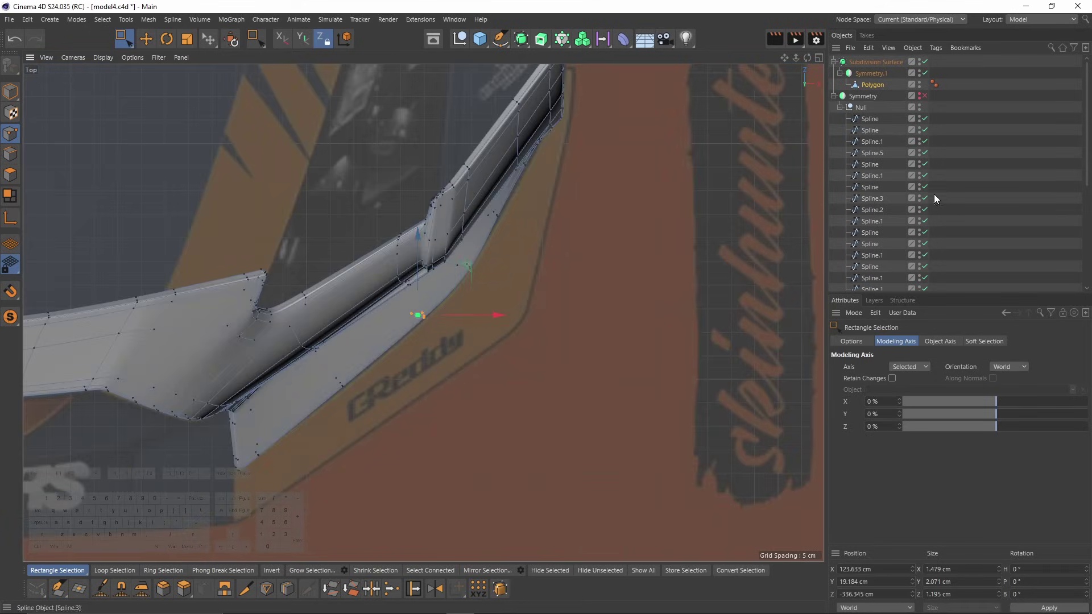
Check the smoothed bumper with nothing selected in the top and perspective views.
left_click(991, 144)
scroll(445, 264, "down", 3)
middle_click_drag(445, 264, 582, 272, "alt")
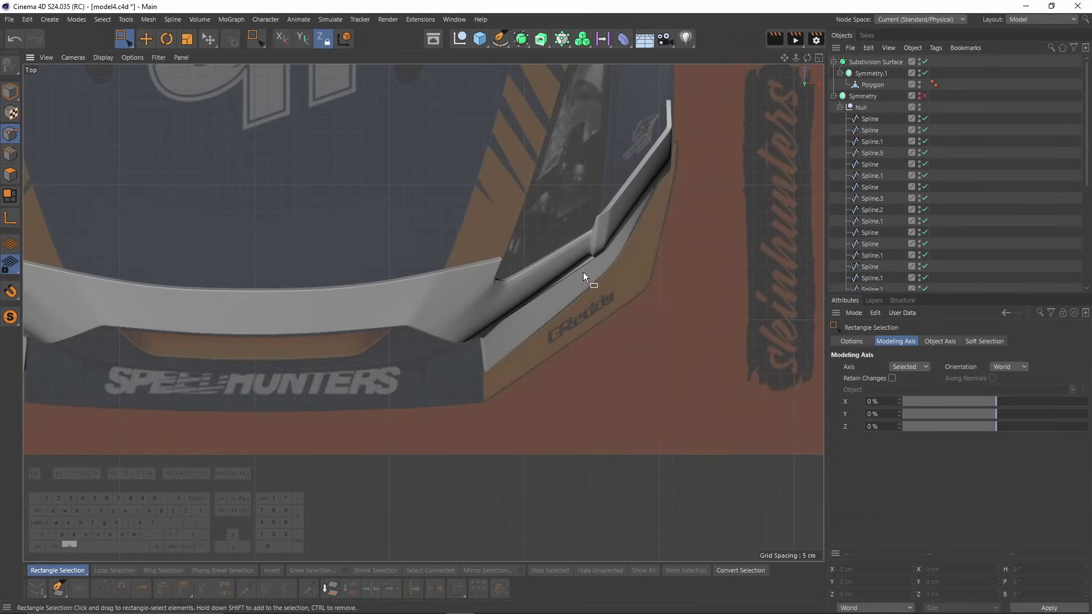
scroll(644, 275, "up", 1)
middle_click(387, 304)
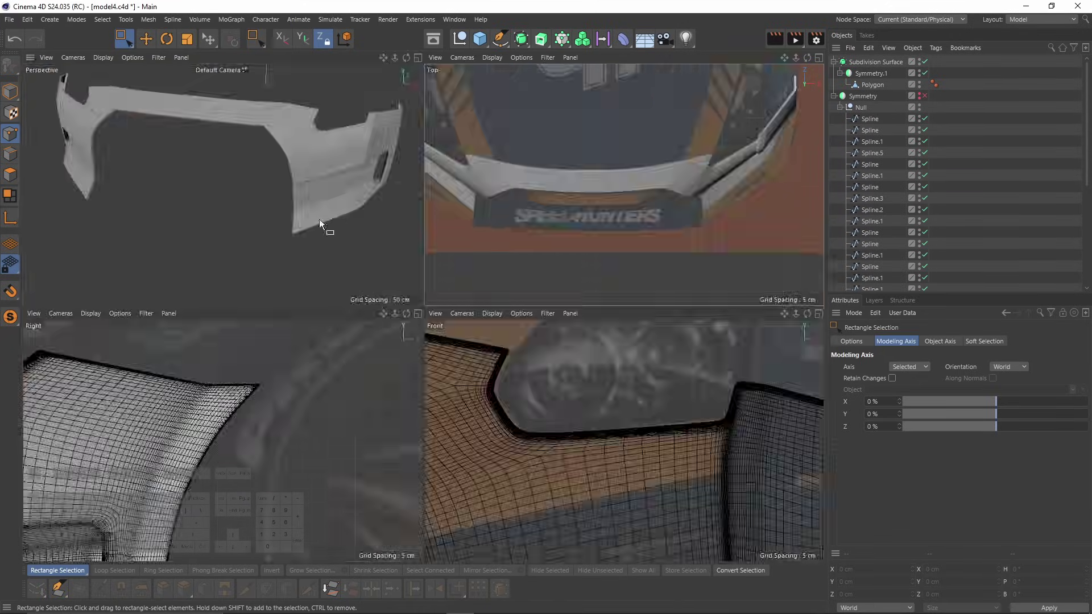
middle_click(319, 219)
left_click_drag(465, 241, 444, 253, "alt")
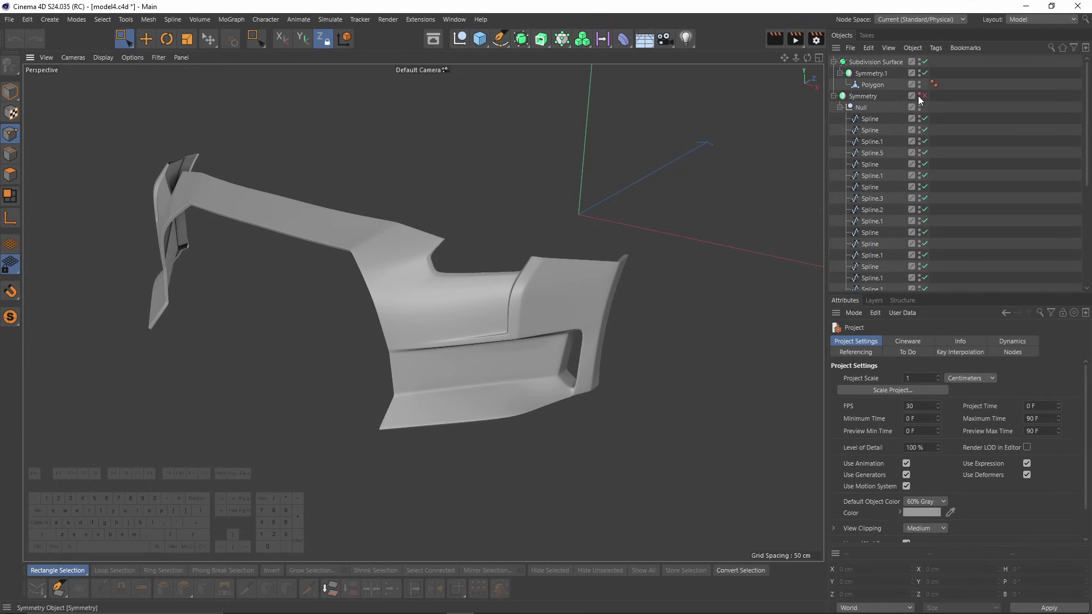
Make the Symmetry object's guide splines visible and compare them with the bumper's lower side.
left_click(918, 96)
left_click_drag(671, 182, 506, 344, "alt")
scroll(506, 345, "up", 5)
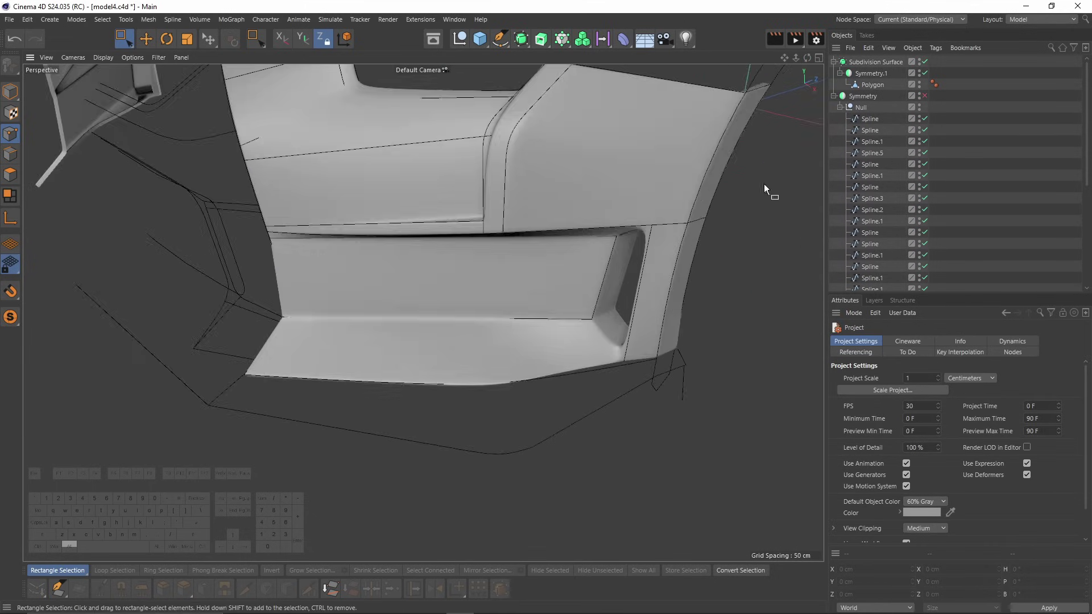
left_click_drag(763, 183, 360, 197, "alt")
scroll(565, 358, "up", 10)
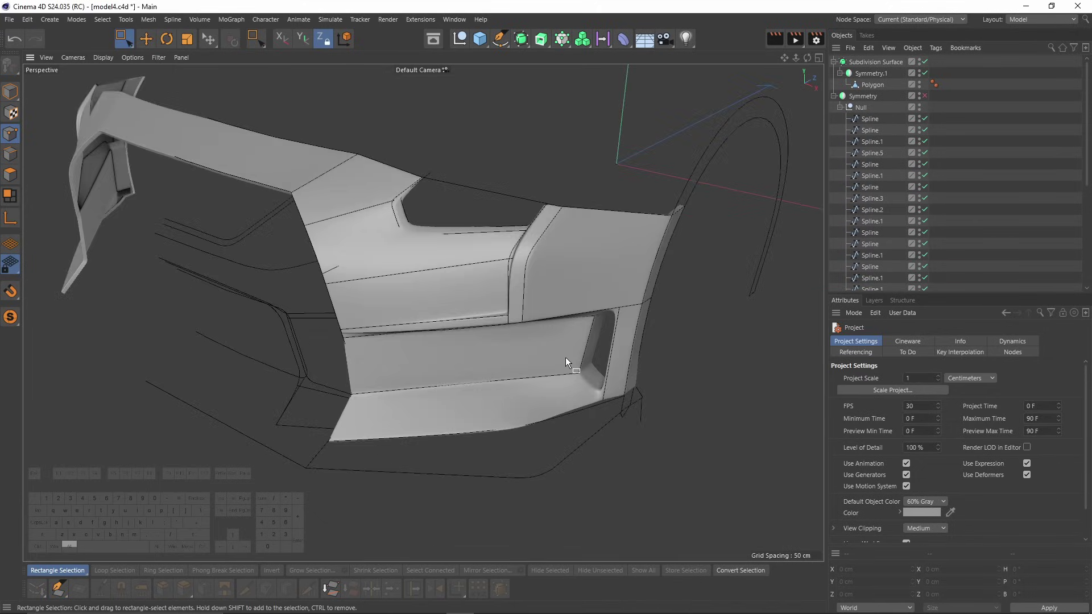
Turn off the smoothing and move the point groups along the lower ledge's outer edge slightly outward along X.
left_click(872, 84)
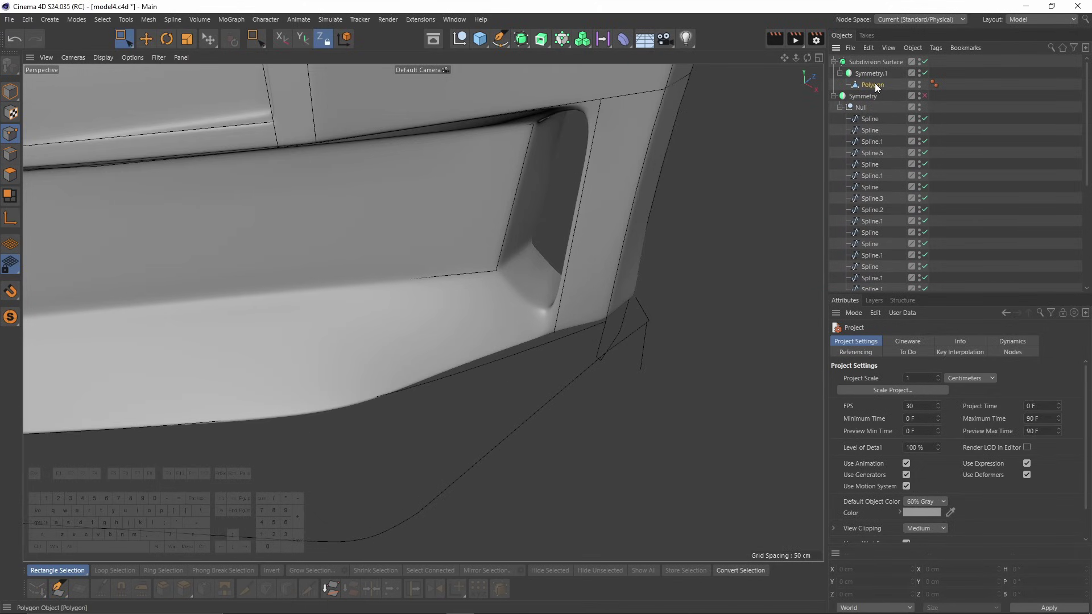
scroll(554, 298, "up", 3)
scroll(421, 344, "up", 2)
scroll(442, 379, "up", 2)
key("q")
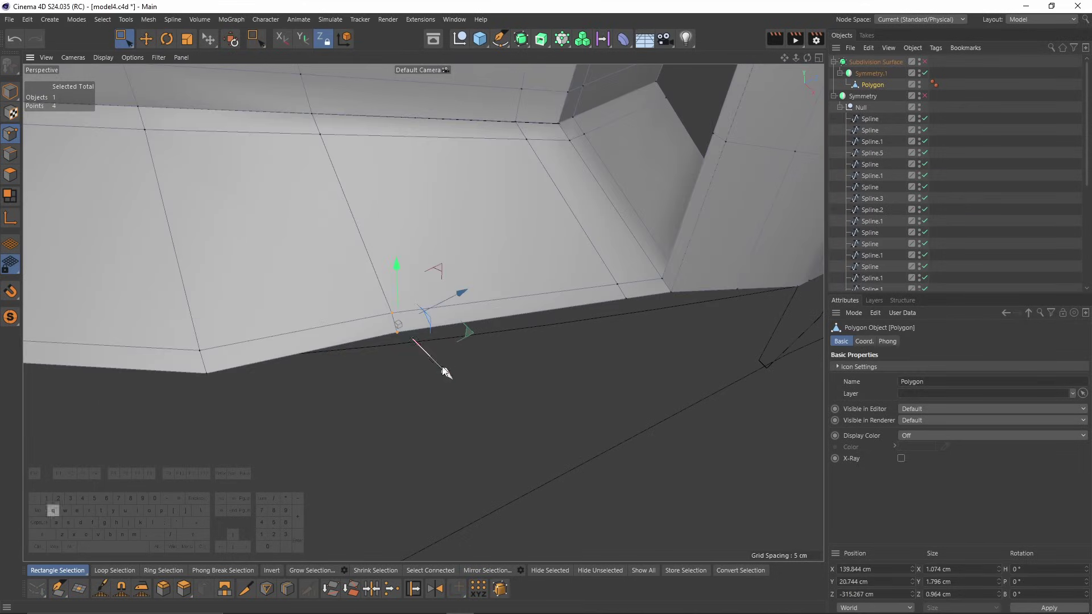
left_click_drag(444, 373, 451, 380)
middle_click_drag(569, 352, 418, 375, "alt")
left_click_drag(456, 314, 493, 355)
left_click_drag(523, 364, 531, 370)
left_click_drag(494, 299, 605, 353)
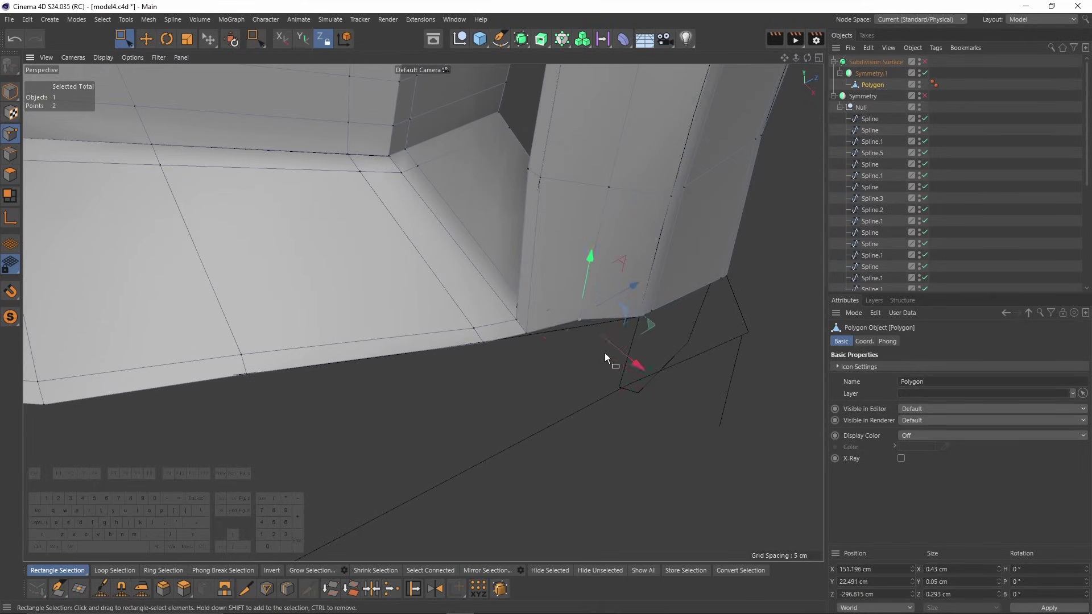
scroll(565, 366, "down", 8)
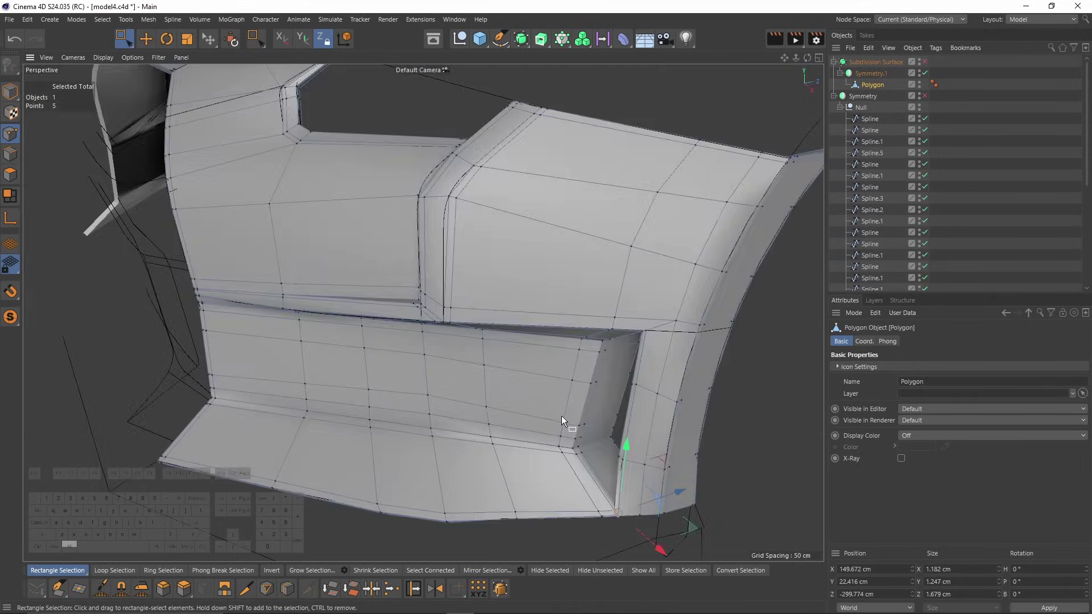
Select the edges running along the outer rim of the lower side ledge, from its front corner to the wheel arch.
middle_click_drag(561, 415, 693, 277, "alt")
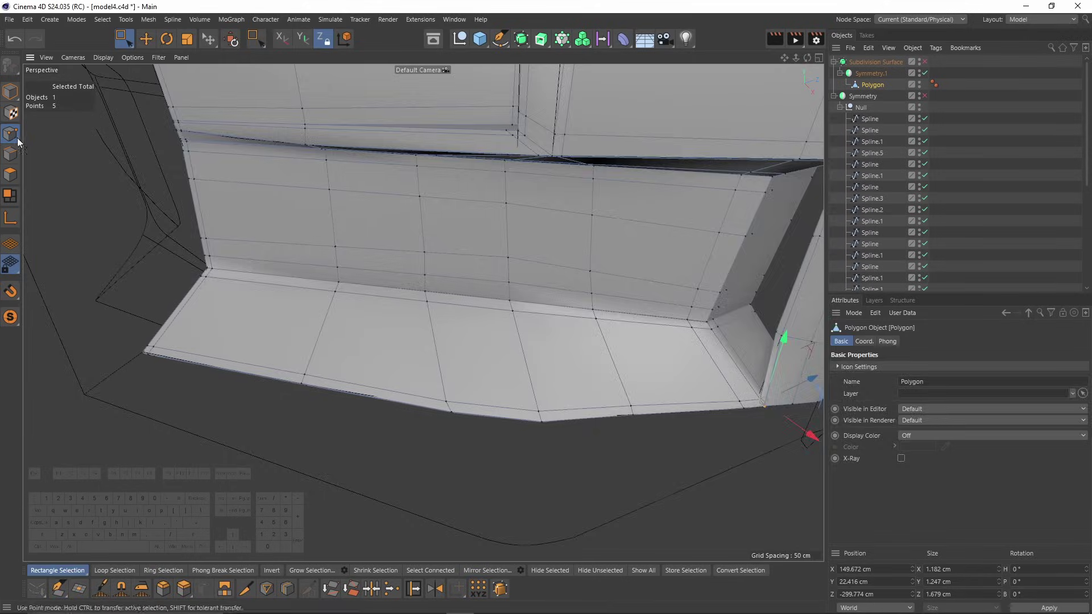
left_click(11, 153)
key("e")
scroll(148, 352, "up", 6)
middle_click_drag(150, 341, 271, 299, "alt")
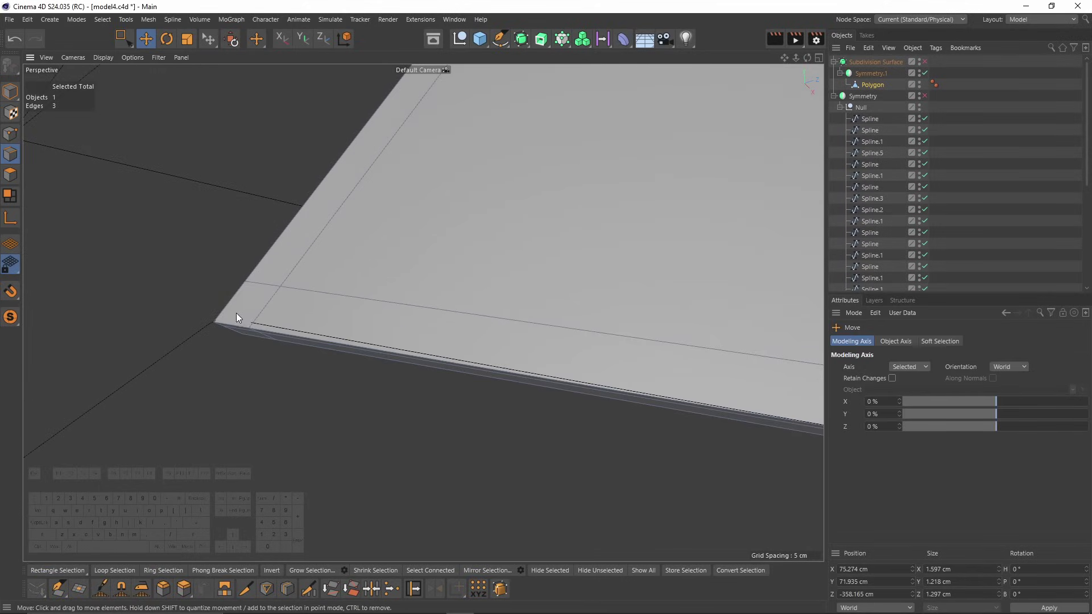
left_click(233, 322)
scroll(234, 323, "down", 5)
left_click_drag(264, 316, 380, 319, "alt")
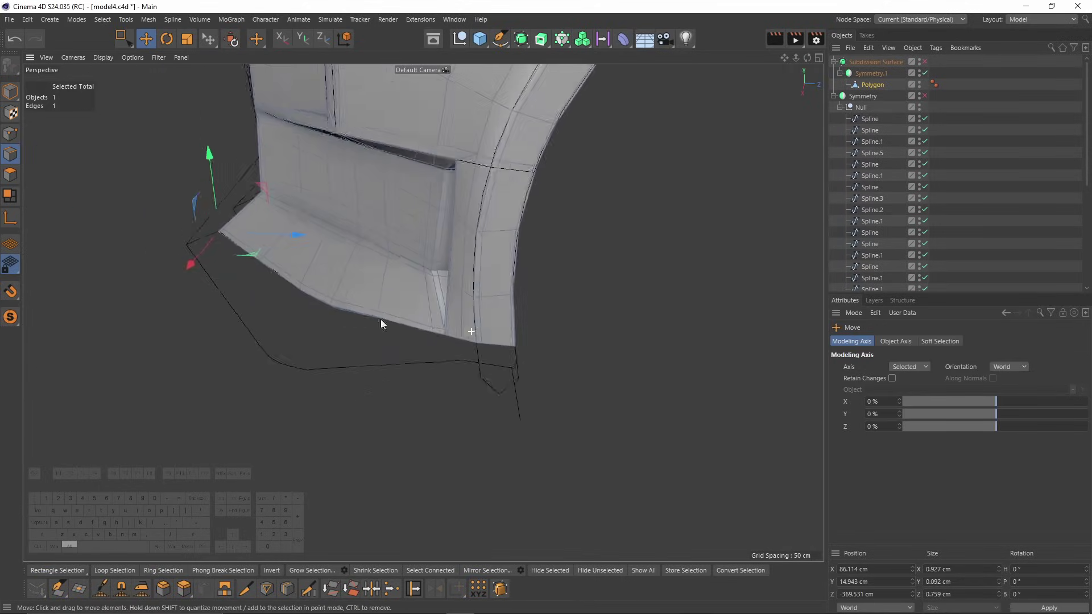
scroll(521, 334, "up", 6, "alt")
double_click(518, 335)
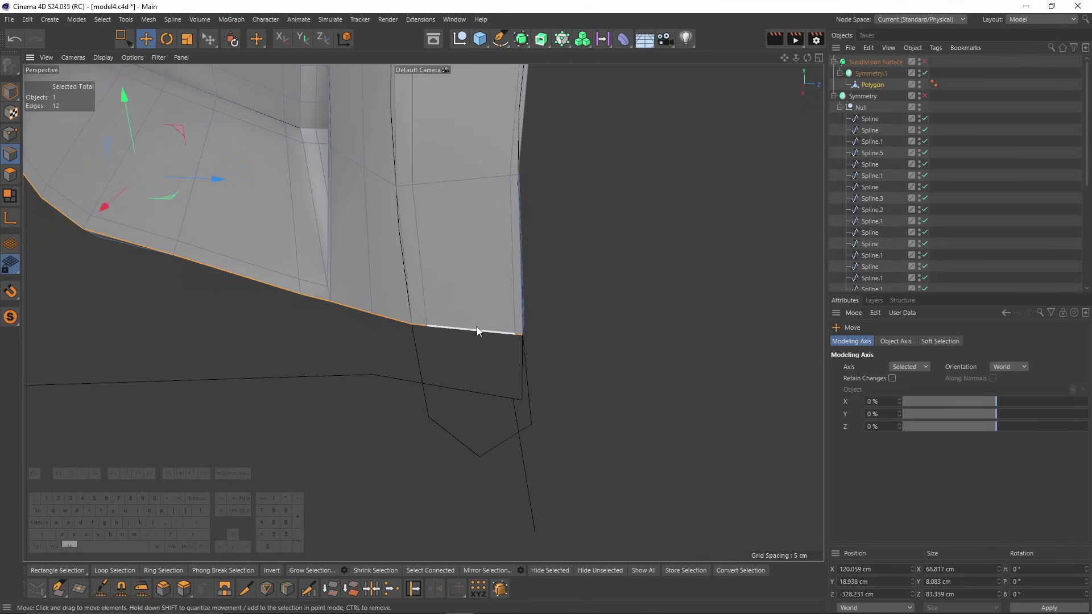
Extrude the selected rim edges forward in the top view to form a new strip of polygons.
left_click_drag(477, 327, 429, 330, "alt")
middle_click(429, 330)
middle_click(646, 217)
middle_click_drag(564, 220, 528, 217, "alt")
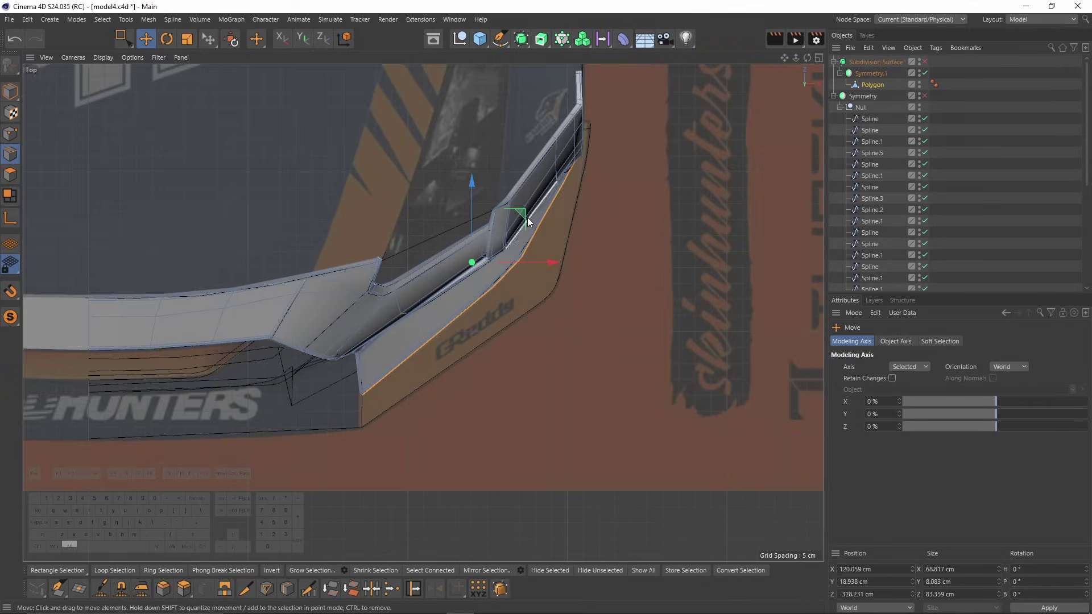
left_click_drag(523, 214, 481, 224)
middle_click(480, 224)
middle_click(214, 199)
Split all polygons of the new strip into a separate object and delete them from the original bumper mesh.
key("Return")
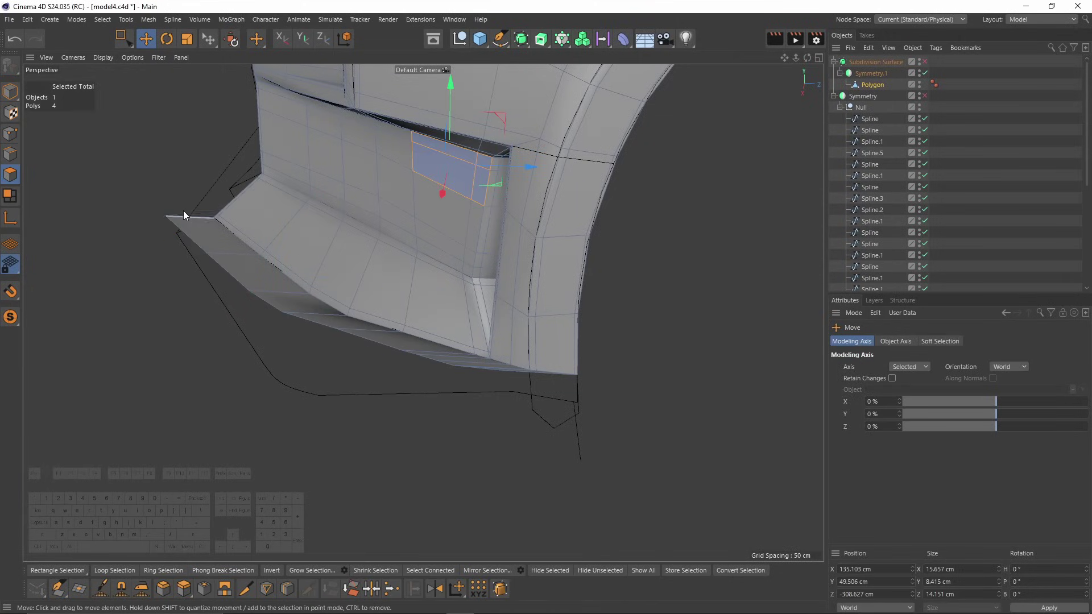
mouse_move(183, 210)
left_mouse_down()
mouse_move(338, 346)
mouse_move(323, 319)
mouse_move(412, 388)
mouse_move(478, 420)
mouse_move(559, 431)
left_mouse_up()
scroll(522, 418, "up", 5)
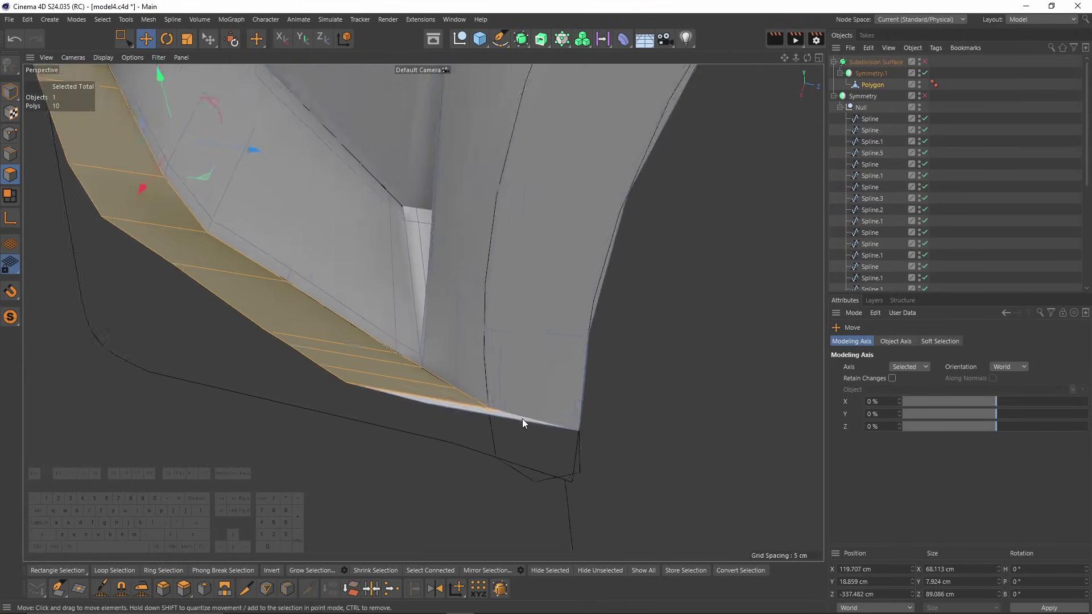
left_click(500, 419, "shift")
scroll(483, 418, "up", 5)
left_click(344, 393, "shift")
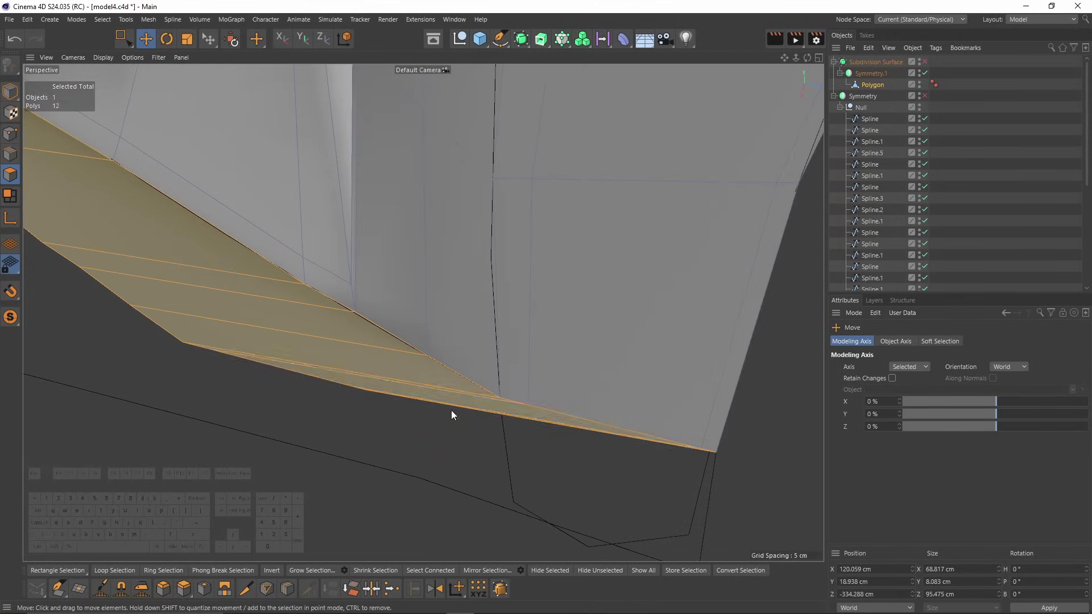
left_click_drag(452, 410, 474, 336, "alt")
right_click(475, 337)
left_click(539, 500)
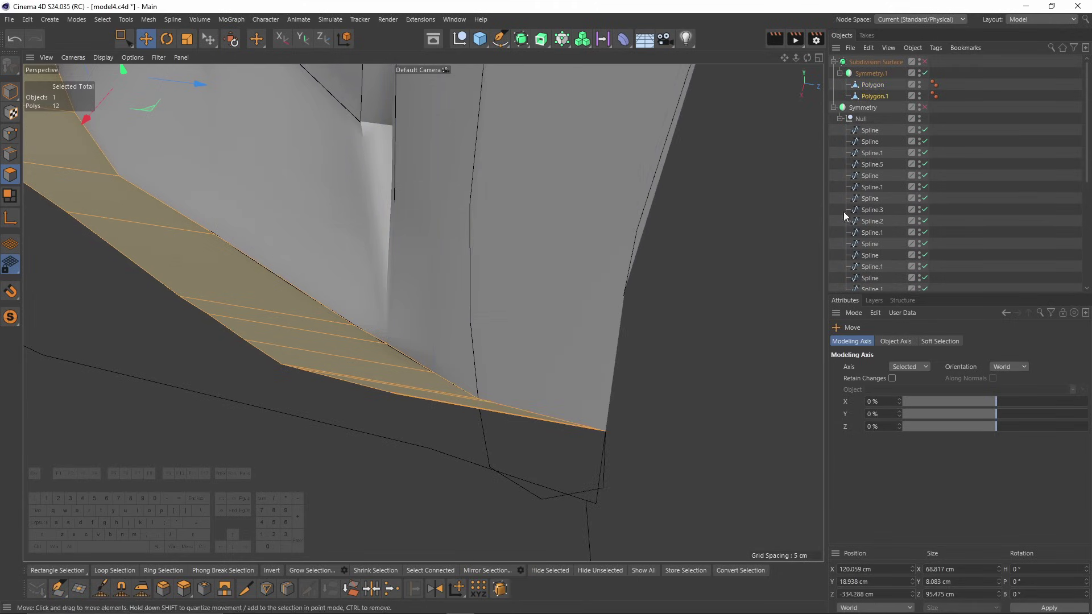
left_click(870, 86)
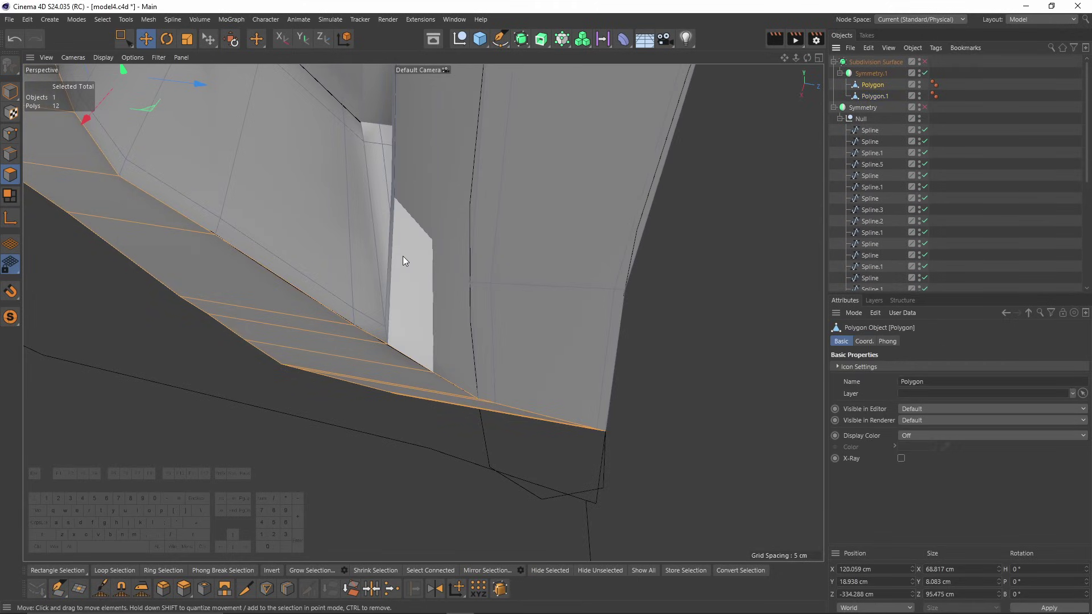
key("Delete")
Group the Polygon and Polygon.1 objects under one Null inside Symmetry.1.
left_click(862, 95, "ctrl")
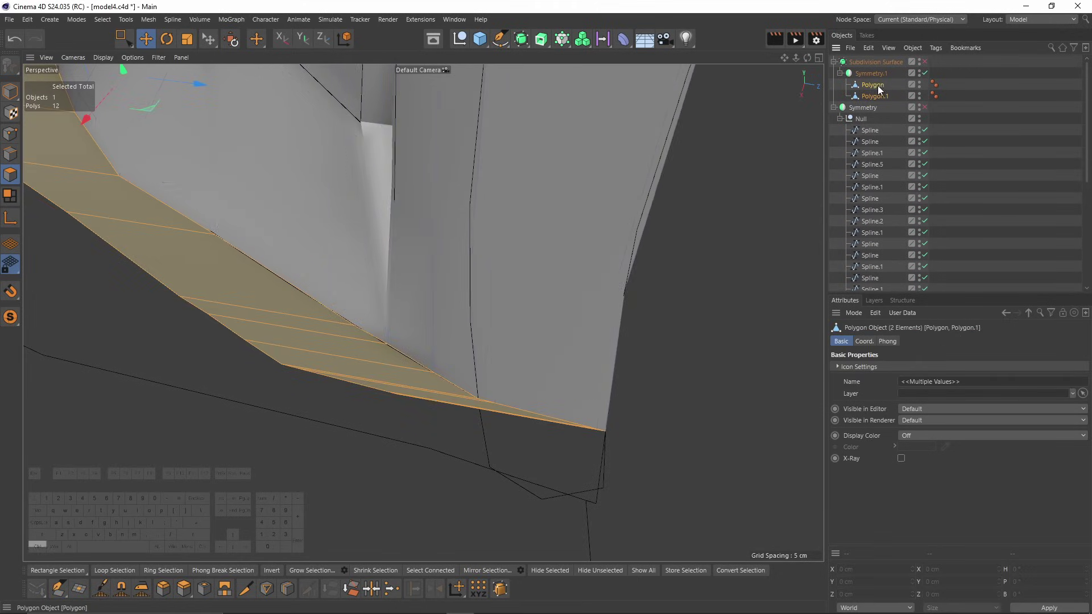
right_click(878, 85)
key("Escape")
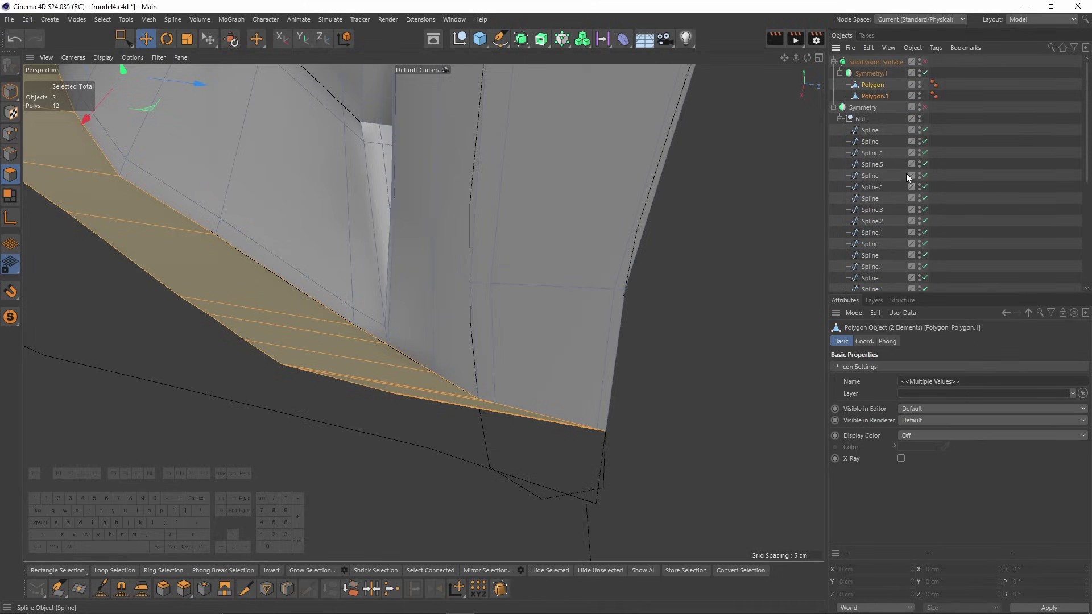
key("alt+g")
left_click(847, 85)
With the Polygon Pen and snapping enabled, snap the front lower corner of Polygon.1 onto the guide spline.
left_click(882, 108)
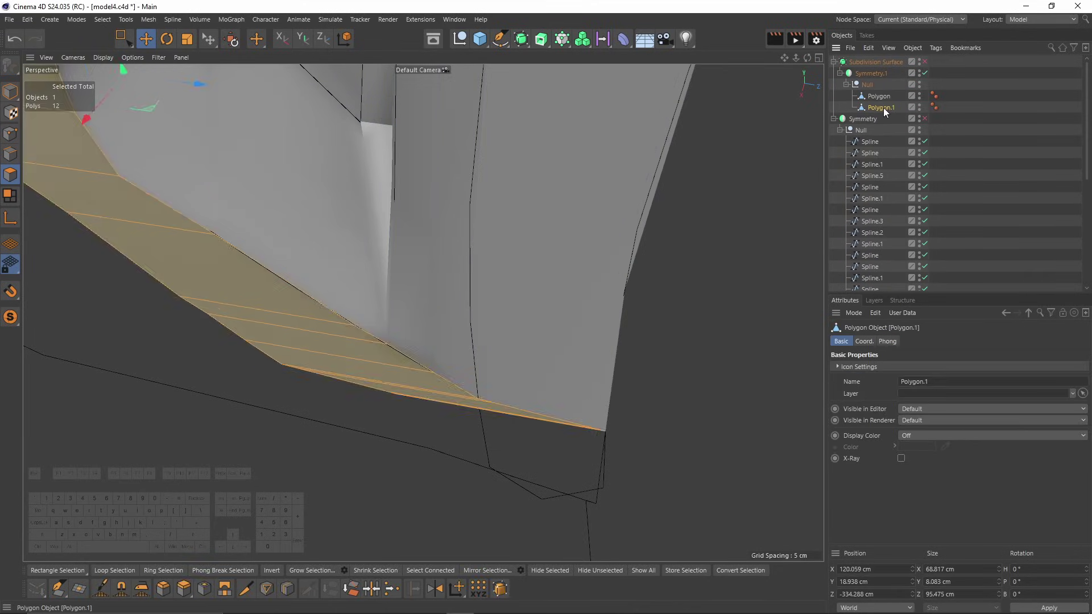
key("o")
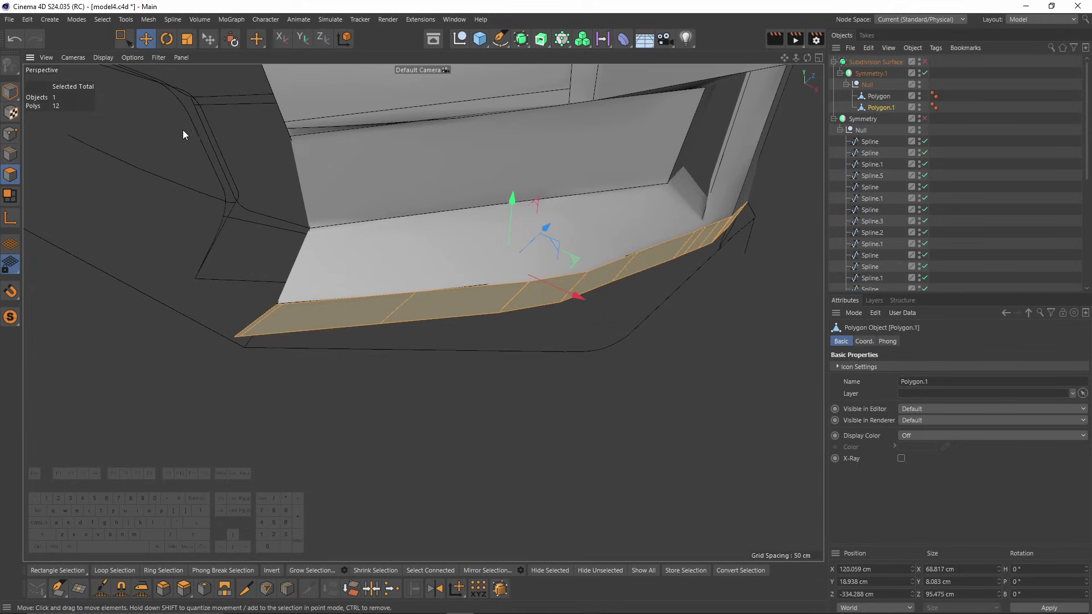
right_click(478, 232)
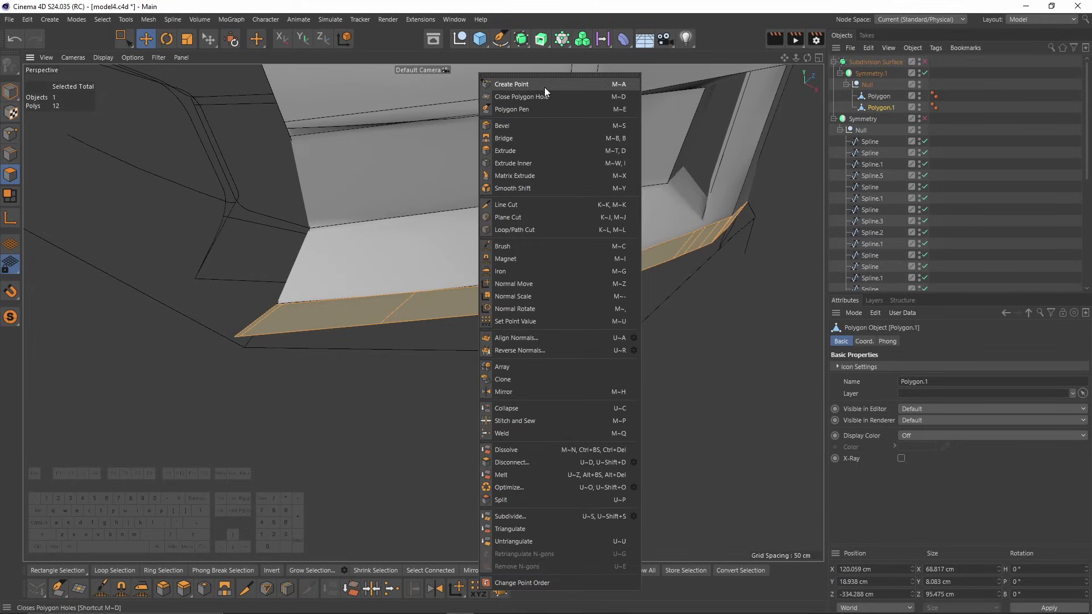
left_click(532, 109)
key("shift+s")
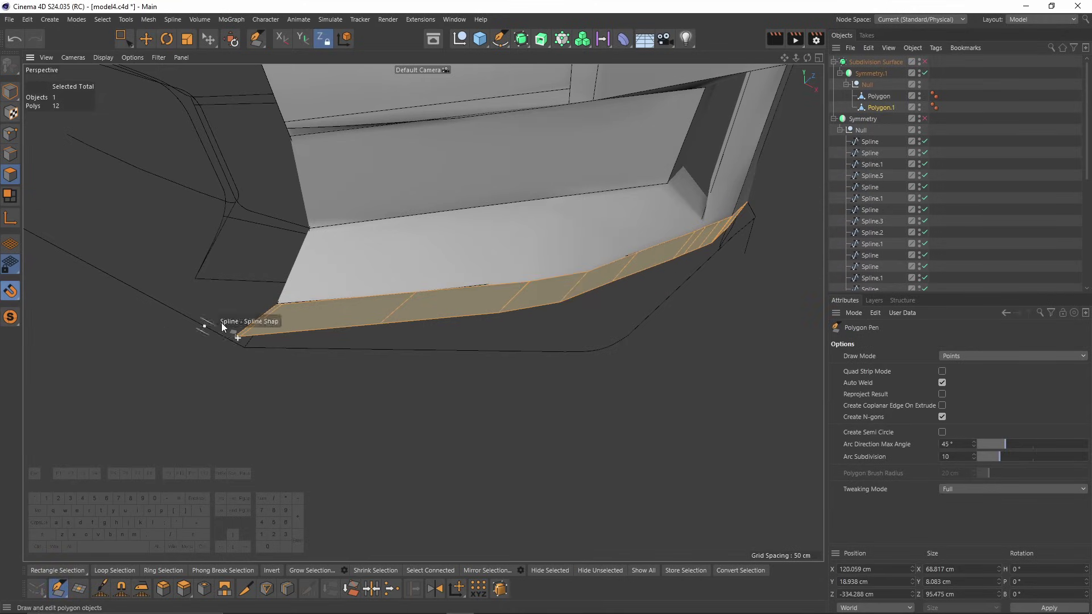
scroll(231, 329, "up", 5)
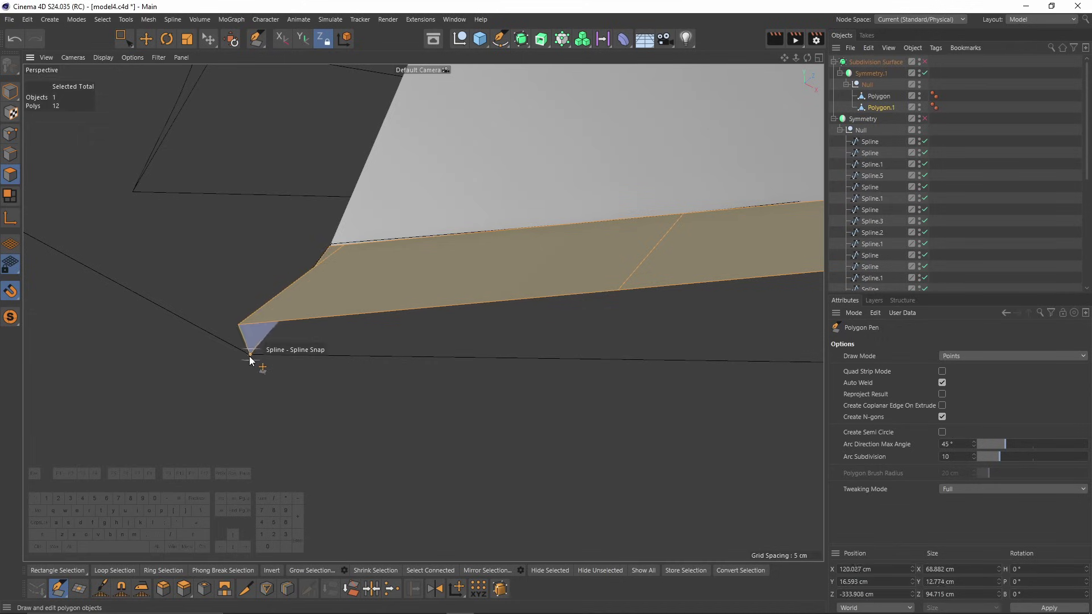
left_click_drag(239, 324, 267, 357)
Snap the remaining outer edge points of the Polygon.1 strip along the guide spline back to the wheel arch.
middle_click_drag(613, 289, 431, 271, "alt")
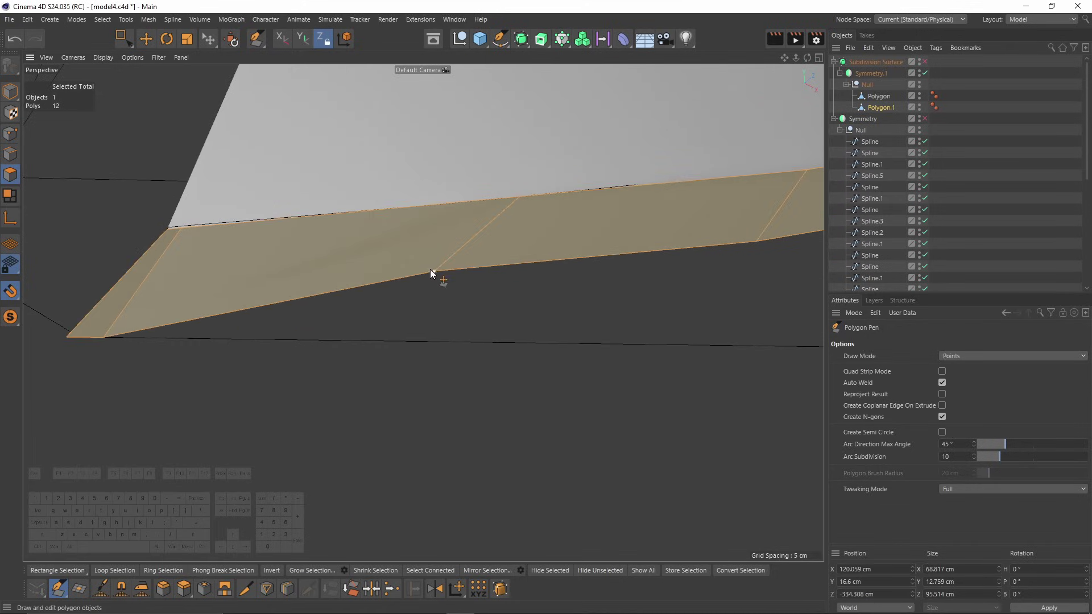
left_click_drag(432, 270, 720, 174)
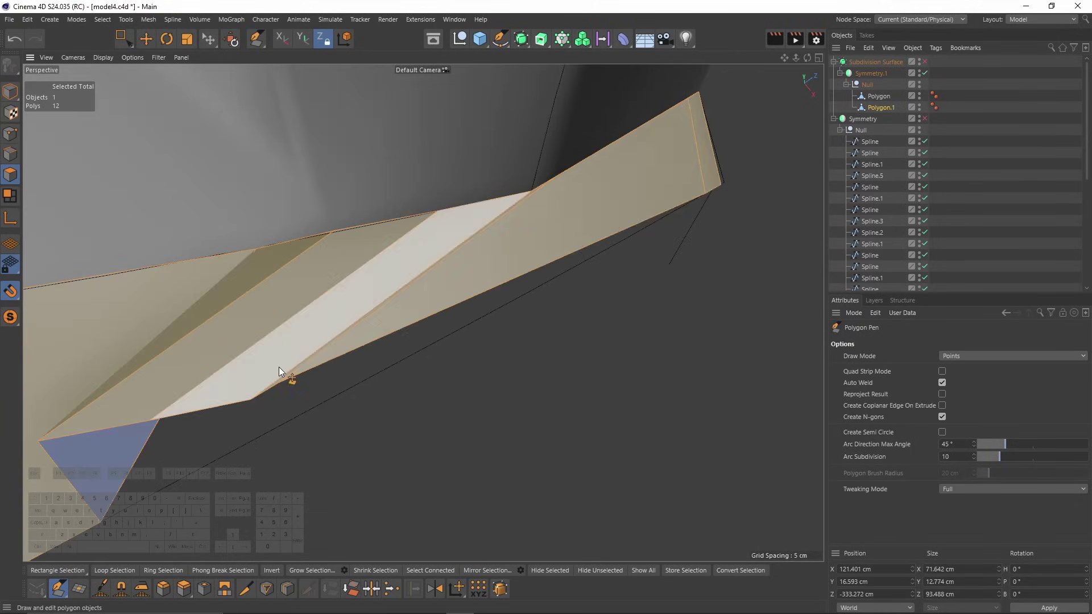
left_click_drag(279, 373, 493, 301)
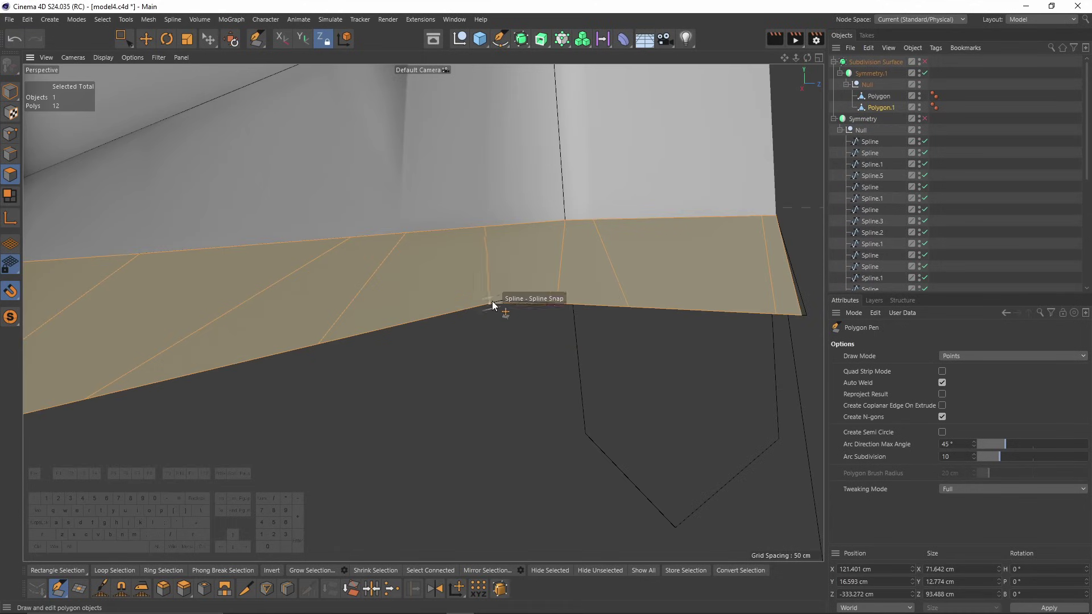
middle_click_drag(801, 314, 621, 308, "alt")
left_click_drag(619, 308, 568, 285)
right_click_drag(569, 284, 12, 196, "alt")
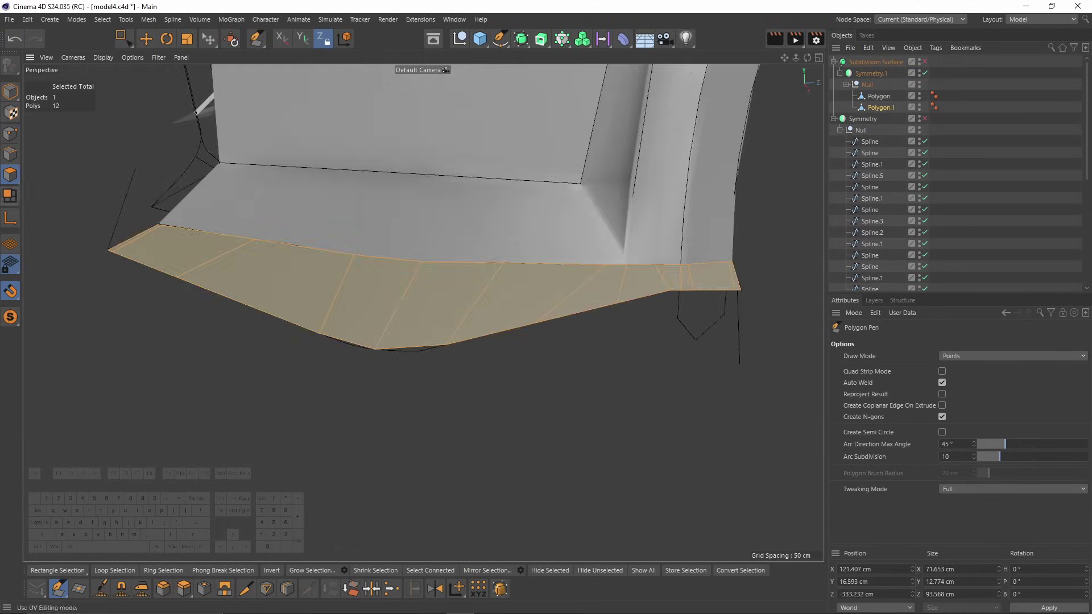
left_click(10, 134)
right_click_drag(422, 313, 739, 132, "alt")
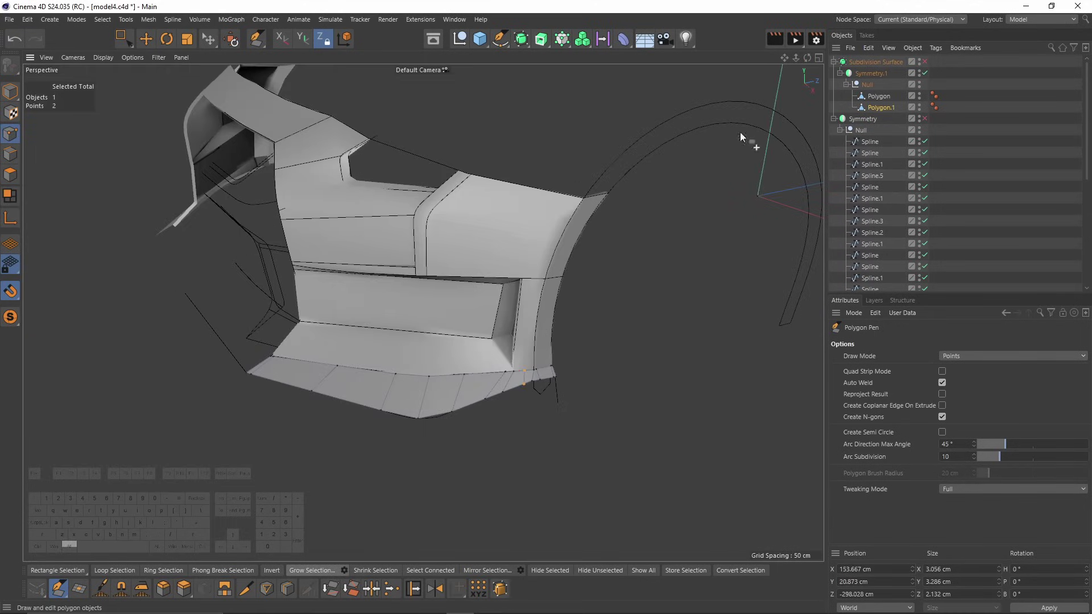
Extrude the strip's polygons by -0.8 cm with Create Caps enabled.
left_click(10, 175)
left_click_drag(490, 378, 453, 327, "alt")
right_click(524, 318)
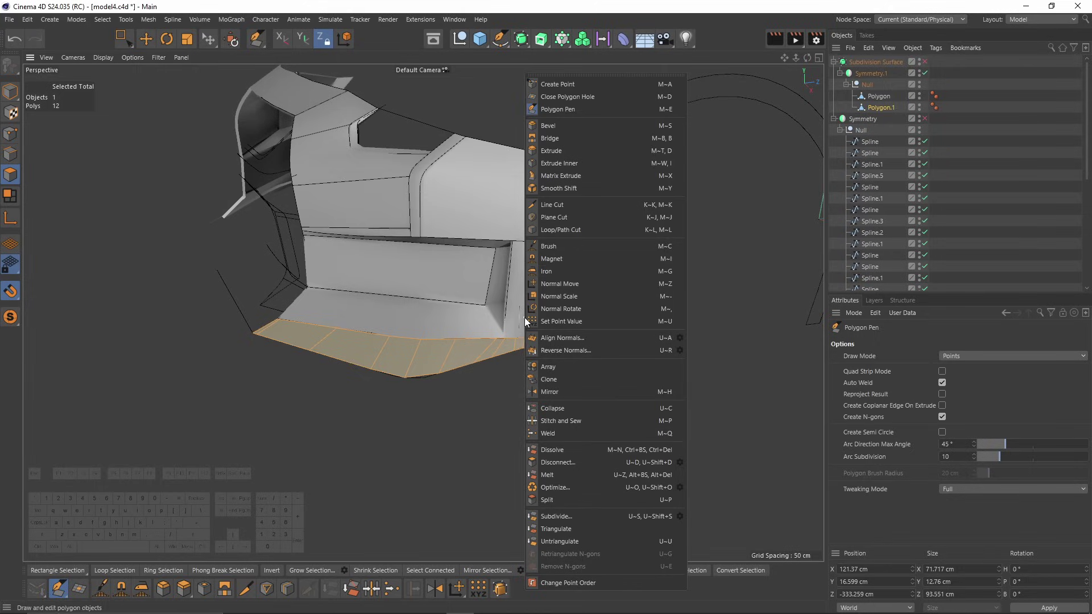
left_click(572, 151)
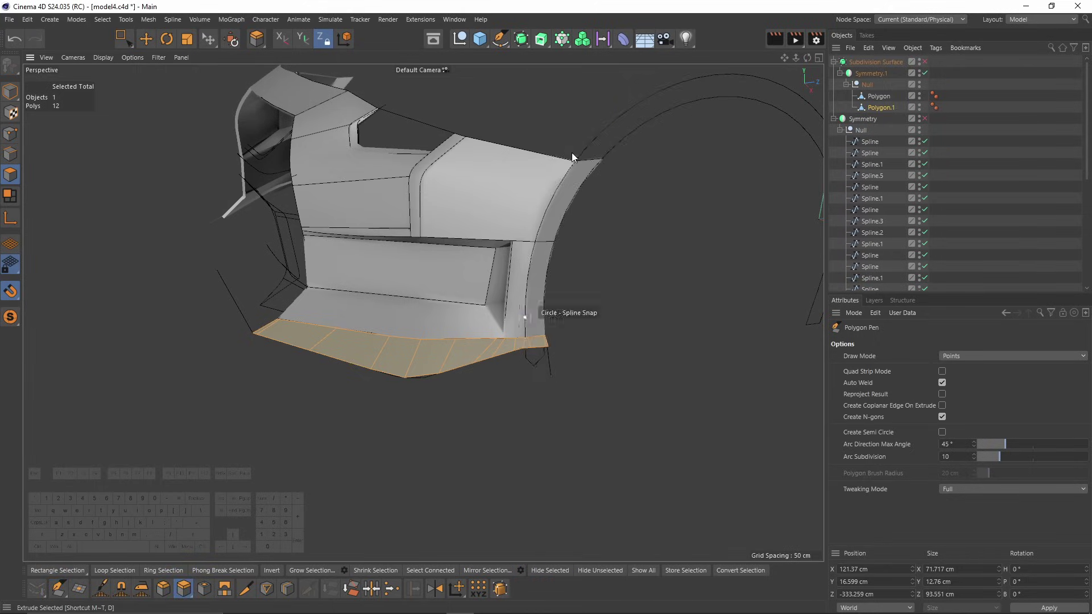
left_click_drag(571, 152, 785, 445, "alt")
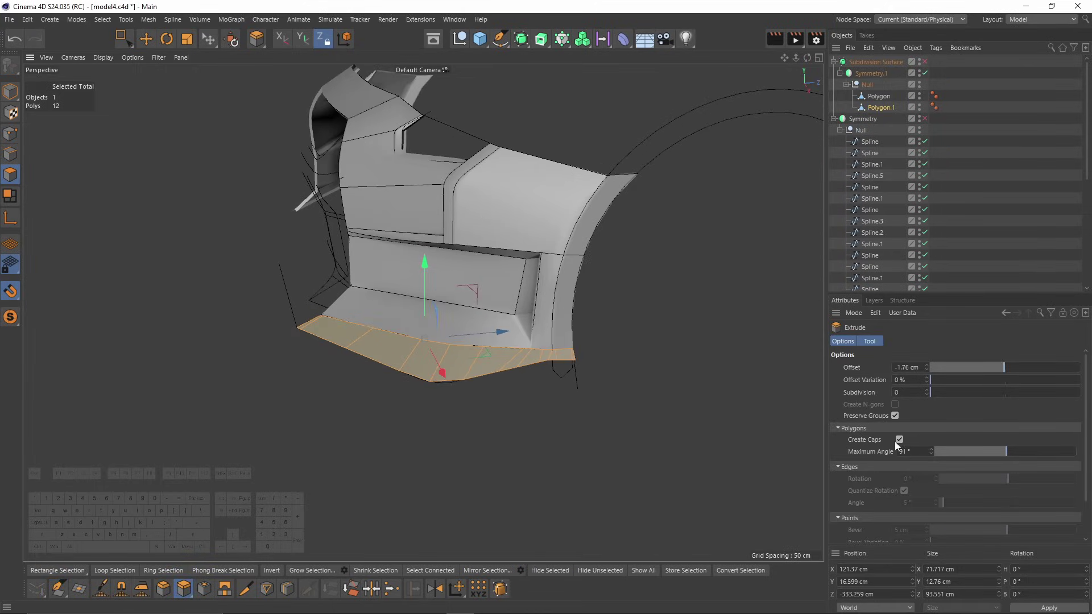
middle_click(500, 425)
middle_click(303, 451)
scroll(347, 291, "up", 3)
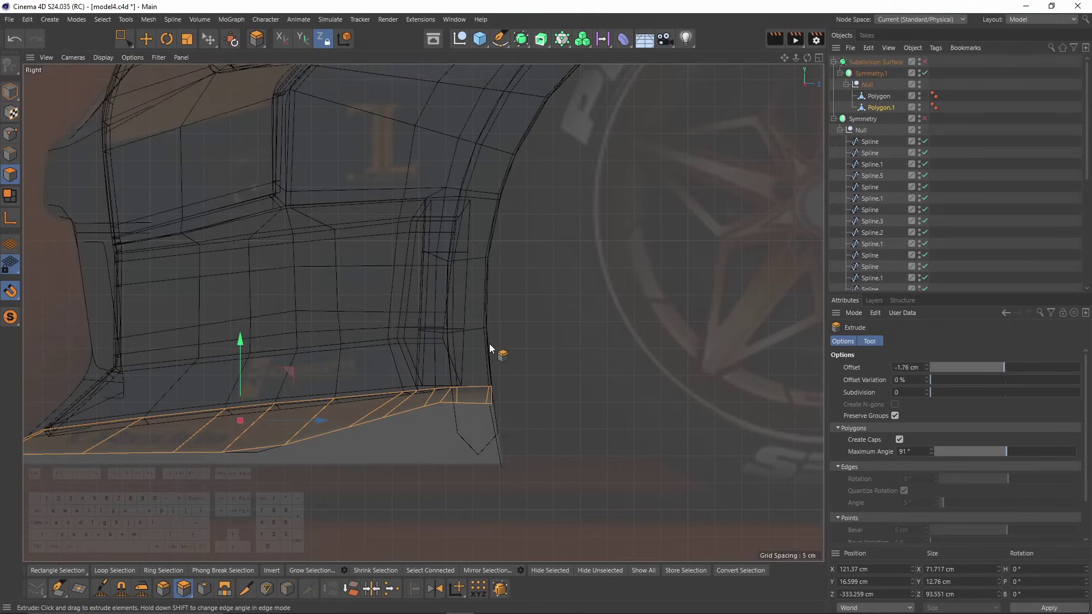
left_click_drag(527, 347, 560, 347)
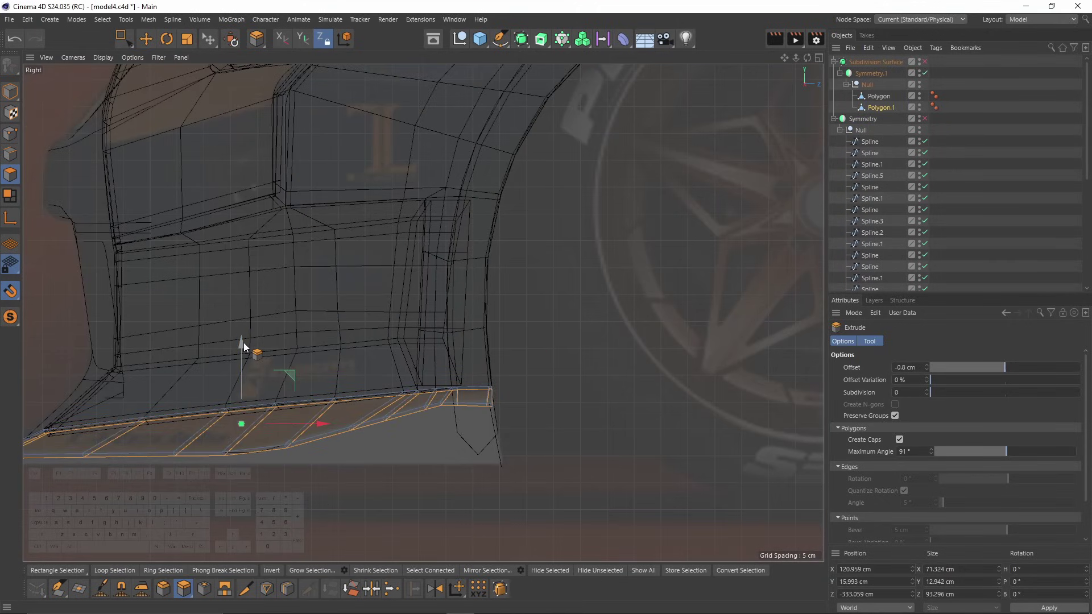
Lower the extruded polygons in the right view, flatten them to 0 cm along Y and place them at Y 8.273 cm.
left_click_drag(243, 343, 239, 389)
middle_click_drag(239, 390, 275, 368, "alt")
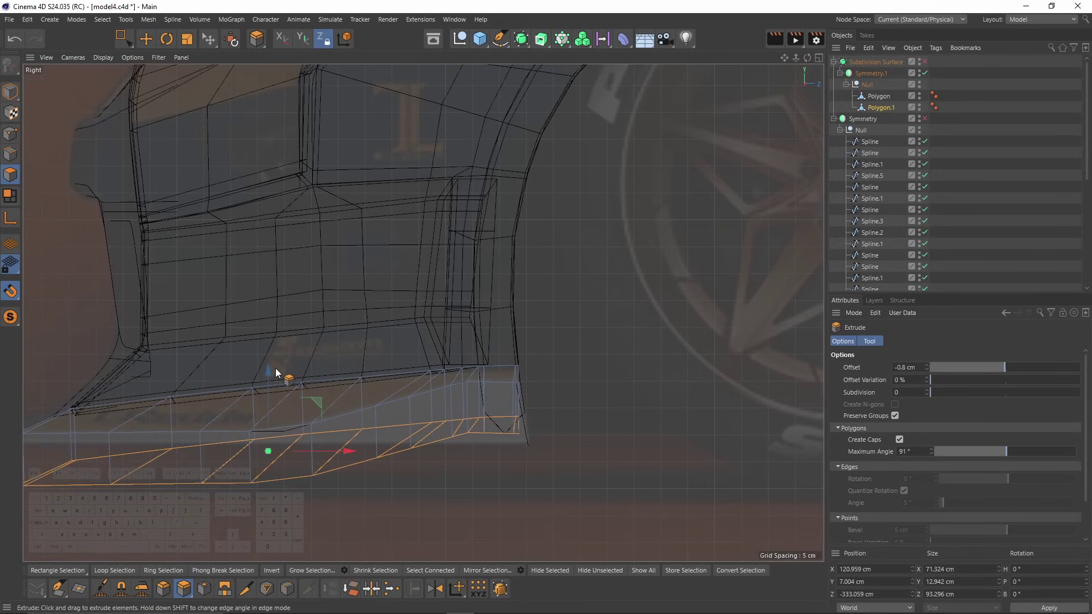
key("t")
left_click_drag(268, 370, 262, 452)
key("e")
left_click_drag(271, 391, 271, 384)
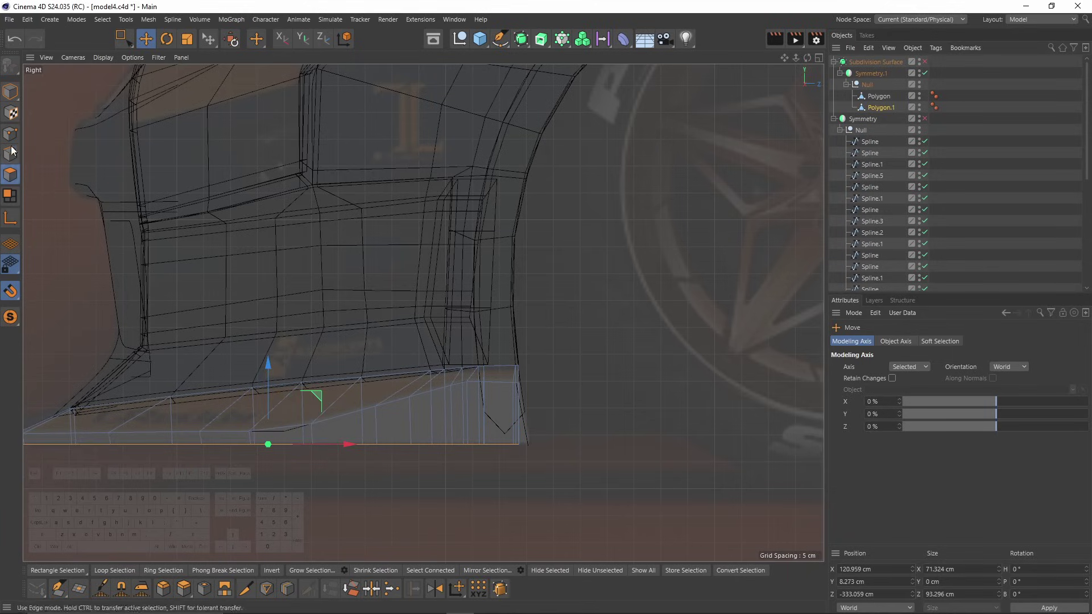
Select the four points at the lower piece's rear bottom corner and move them slightly backward in the right view.
left_click_drag(11, 291, 54, 196)
left_click(54, 196)
left_click(10, 134)
scroll(545, 452, "up", 3)
left_click_drag(544, 451, 490, 428)
left_click_drag(550, 451, 562, 451)
Add supporting loop cuts close to the edges of the lower side piece.
key("F1")
left_click_drag(485, 361, 526, 340, "alt")
right_click(526, 340)
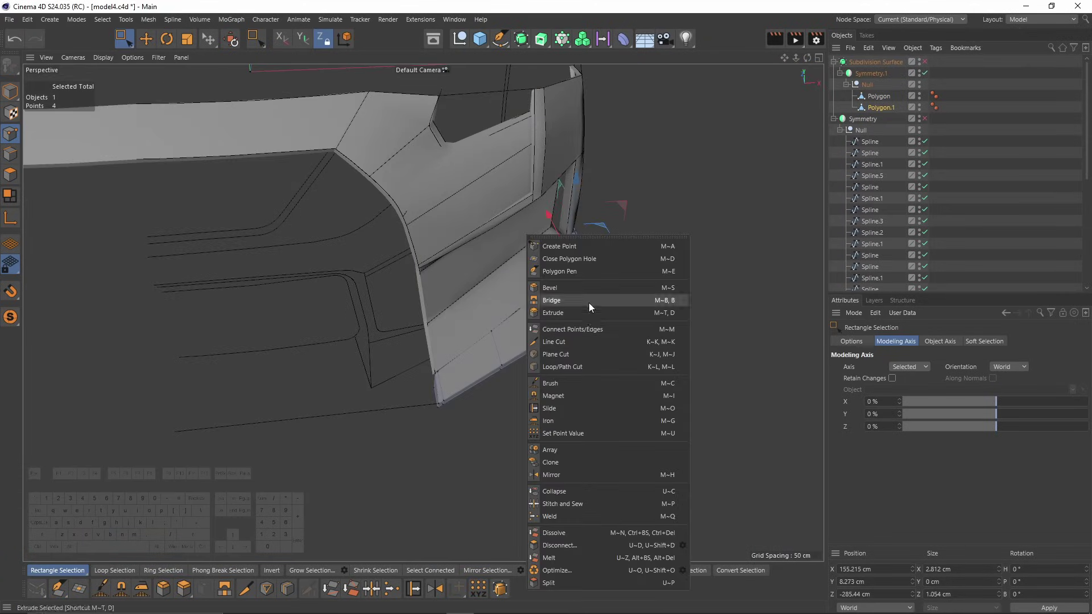
left_click(577, 359)
scroll(408, 382, "up", 6)
left_click_drag(438, 373, 421, 387, "alt")
left_click(421, 387)
left_click(471, 498)
left_click_drag(471, 498, 556, 343, "alt")
scroll(475, 285, "up", 2)
left_click(458, 310)
Hide the Symmetry object's guide splines, turn on the Subdivision Surface and check the whole smoothed bumper.
left_click(919, 118, "alt")
left_click(924, 62)
scroll(434, 270, "up", 5)
scroll(434, 270, "down", 8)
middle_click(555, 343)
middle_click(548, 405)
scroll(589, 401, "down", 5)
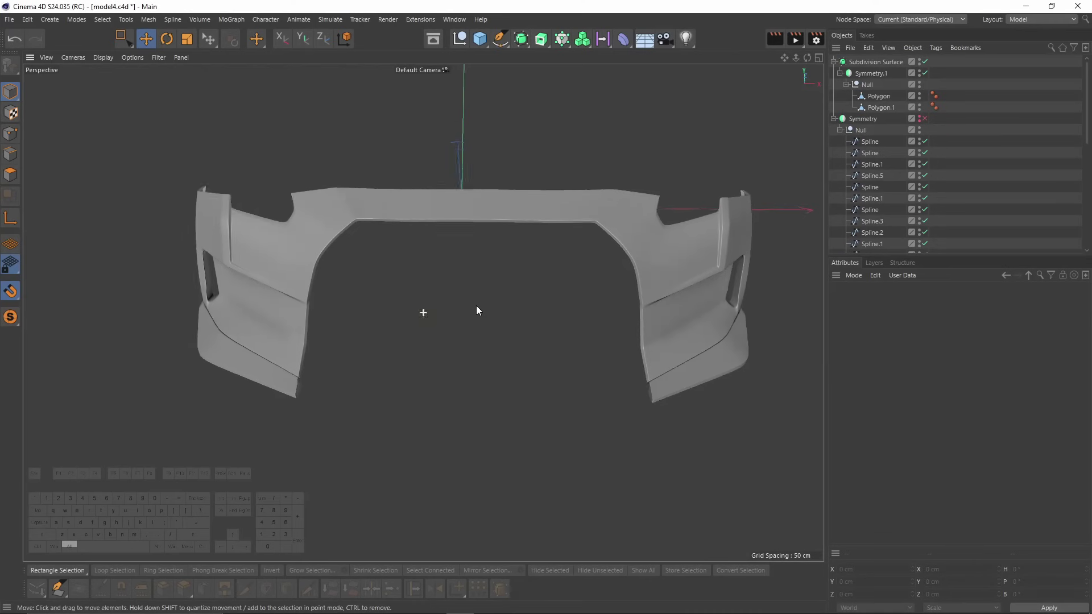
Draw a four-sided polygon with the Polygon Pen between the two middle guide splines, starting at their central ends.
scroll(476, 305, "up", 3)
scroll(471, 244, "up", 6)
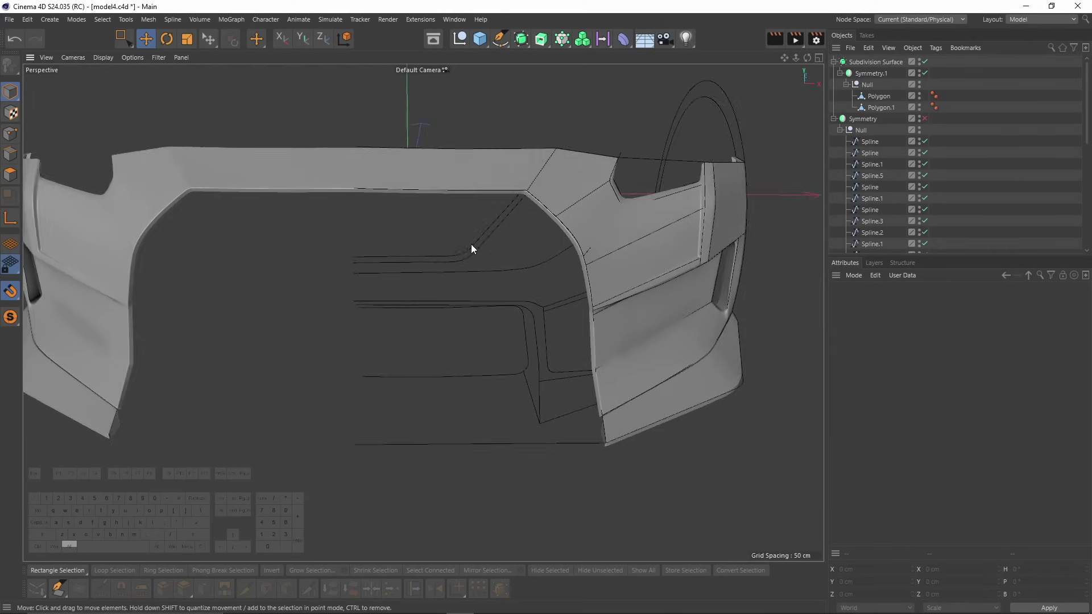
key("m")
key("e")
scroll(310, 282, "up", 2)
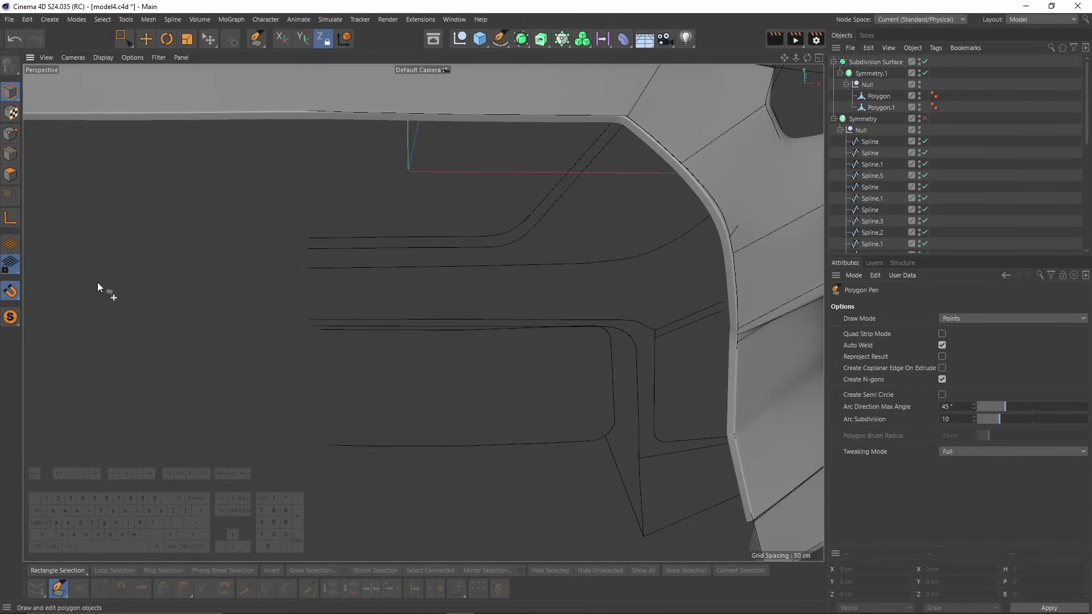
left_click_drag(10, 291, 61, 326)
scroll(303, 296, "up", 2)
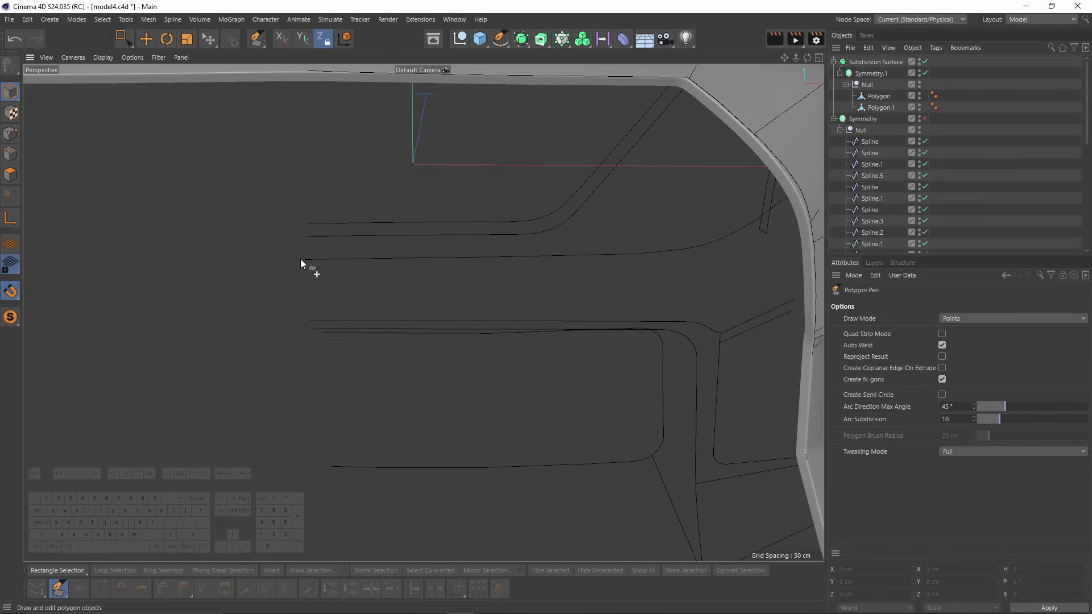
left_click(306, 261)
left_click(308, 322)
left_click(392, 321)
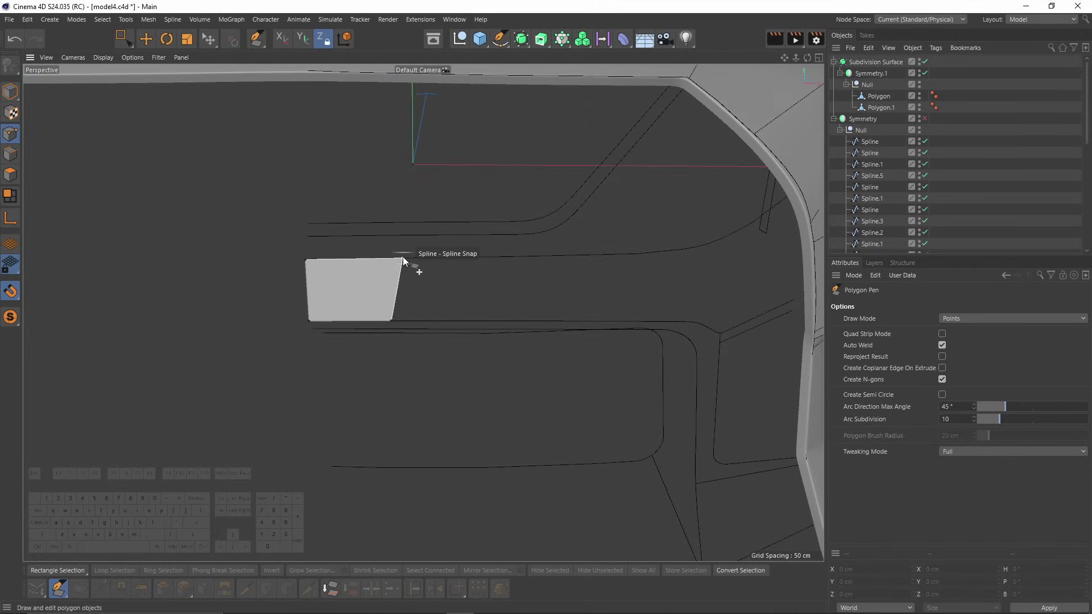
left_click(402, 258)
left_click(306, 260)
Extend the polygon into a strip by extruding its end edge outward and snapping the new points to both guide splines.
left_click_drag(390, 321, 398, 291)
left_click_drag(319, 279, 401, 257, "ctrl")
left_click_drag(401, 315, 405, 319)
middle_click_drag(412, 302, 303, 298, "alt")
left_click_drag(300, 286, 365, 248, "ctrl")
left_click_drag(362, 314, 426, 245)
left_click_drag(419, 320, 435, 314)
middle_click_drag(448, 293, 374, 286, "alt")
left_click_drag(374, 286, 416, 239, "alt")
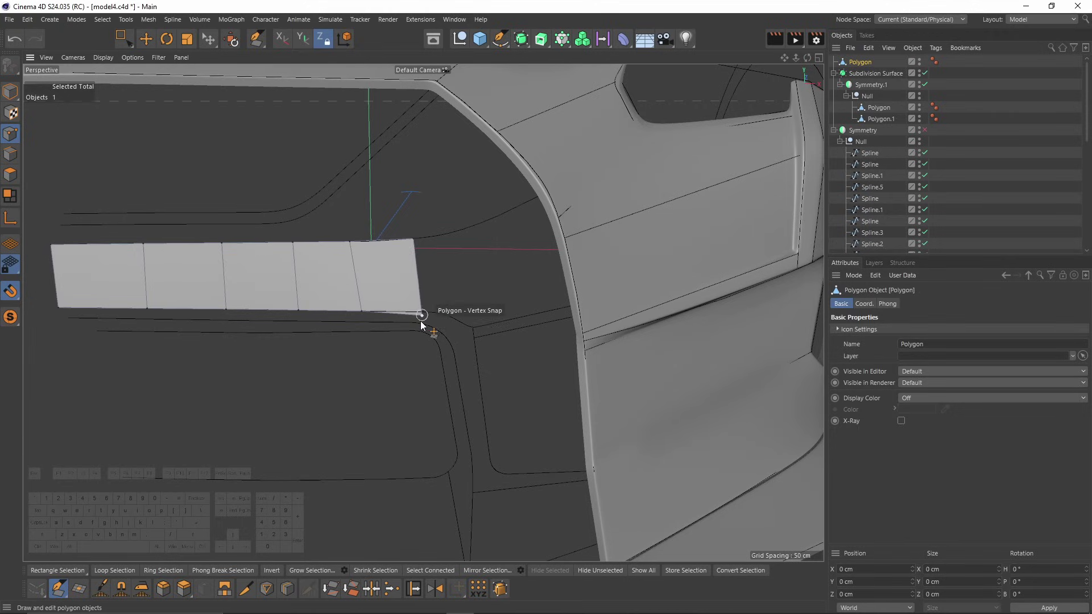
Continue the strip around the curve toward the side bumper, fitting its corner points to the upper and lower guide splines.
key("ctrl+z")
key("ctrl+z")
key("ctrl+y")
left_click_drag(427, 307, 429, 312)
left_click_drag(421, 272, 466, 231, "ctrl")
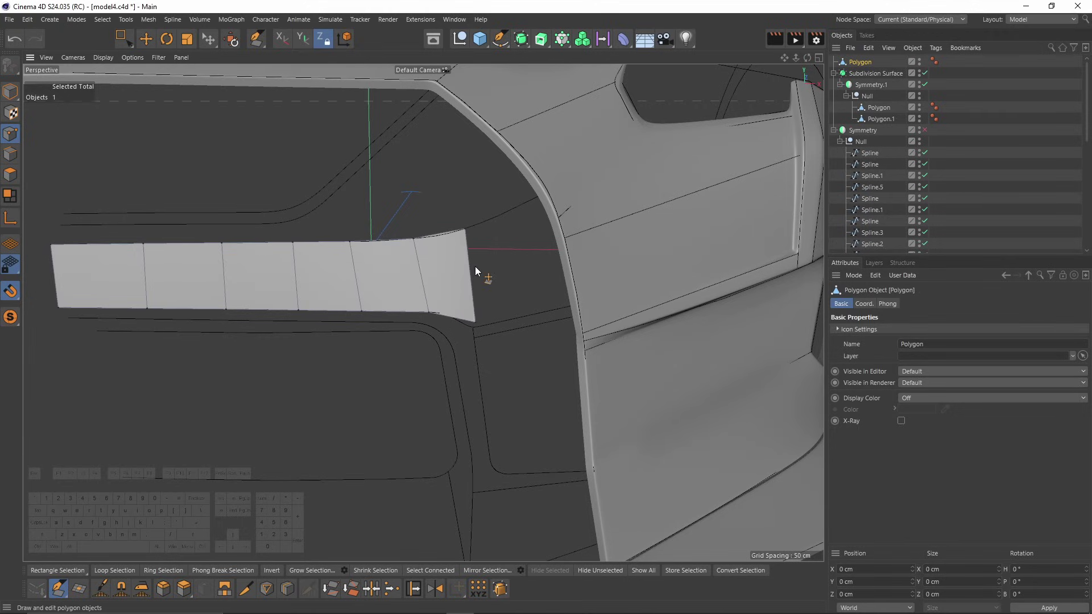
left_click_drag(475, 321, 472, 326)
left_click_drag(471, 278, 514, 263, "ctrl")
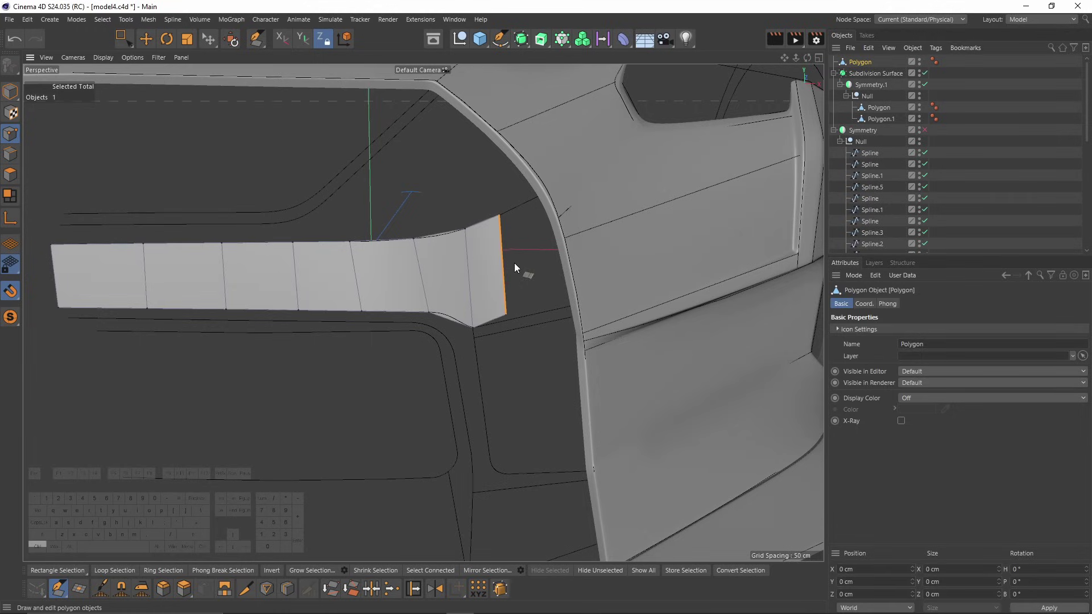
left_click_drag(509, 311, 526, 316)
left_click_drag(500, 213, 514, 228)
right_click_drag(513, 245, 534, 245, "alt")
left_click_drag(513, 244, 537, 231, "ctrl")
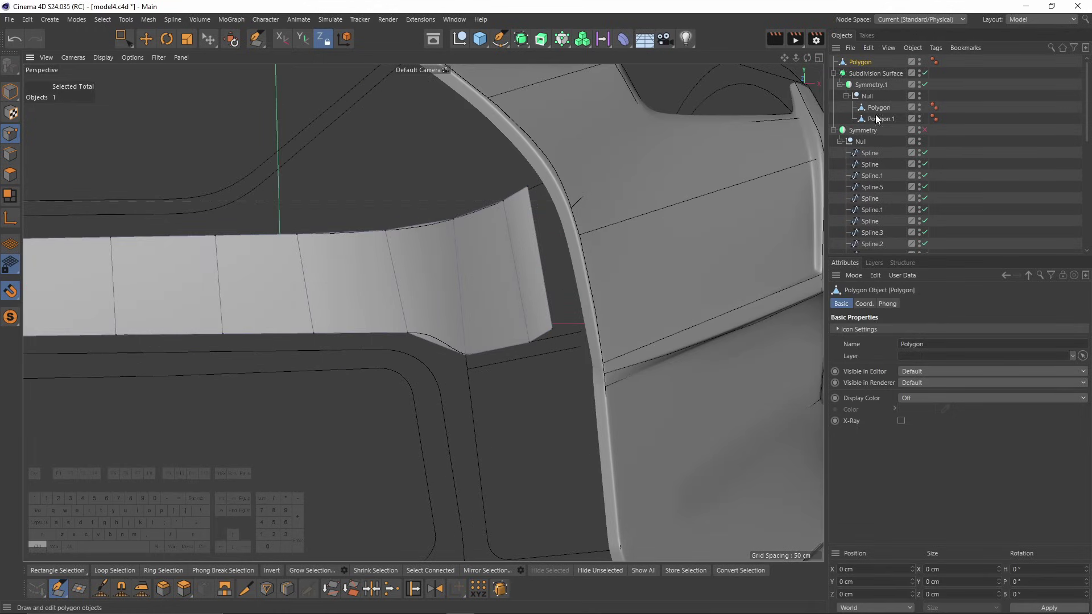
Hide the Null containing the finished bumper pieces and view the new strip from another angle.
double_click(919, 94)
mouse_move(594, 156)
left_mouse_down("alt")
mouse_move(537, 187)
mouse_move(611, 169)
left_mouse_up("alt")
left_click_drag(558, 340, 507, 180)
key("ctrl+z")
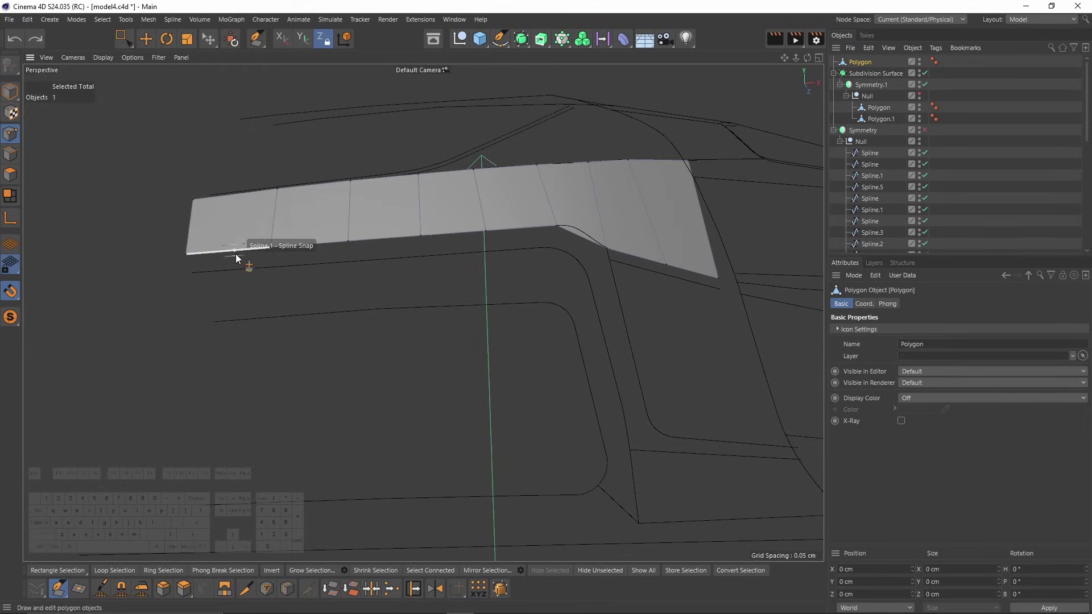
Extrude the strip's lower edges down to the next guide spline, following it around the outer corner.
left_click_drag(236, 252, 253, 280, "ctrl")
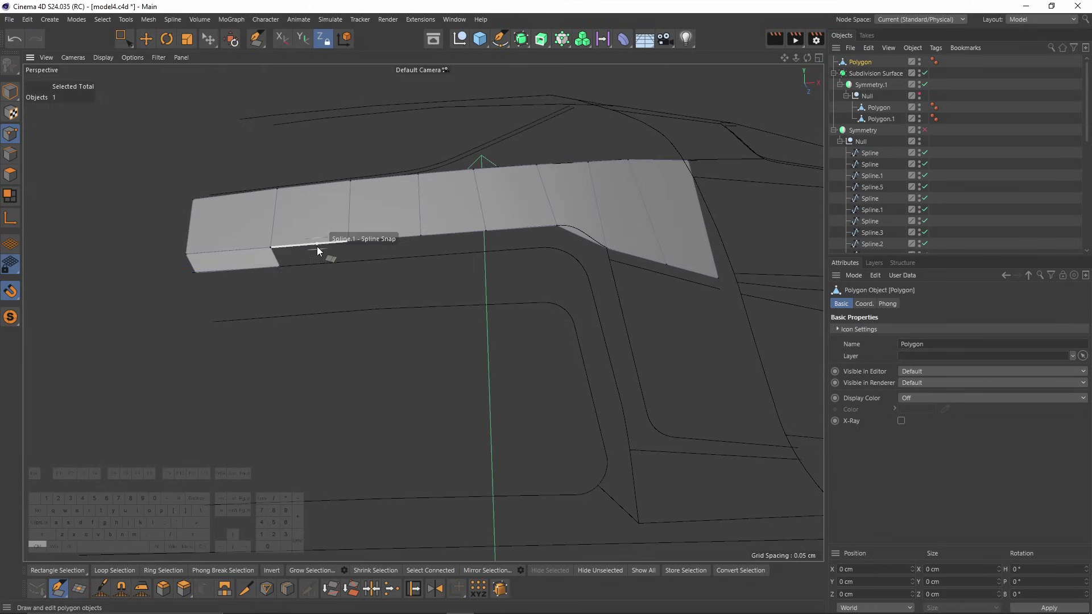
left_click_drag(317, 247, 327, 268, "ctrl")
left_click_drag(387, 245, 395, 267, "ctrl")
left_click_drag(472, 233, 438, 261, "ctrl")
left_click_drag(527, 233, 542, 258, "ctrl")
scroll(595, 226, "up", 3)
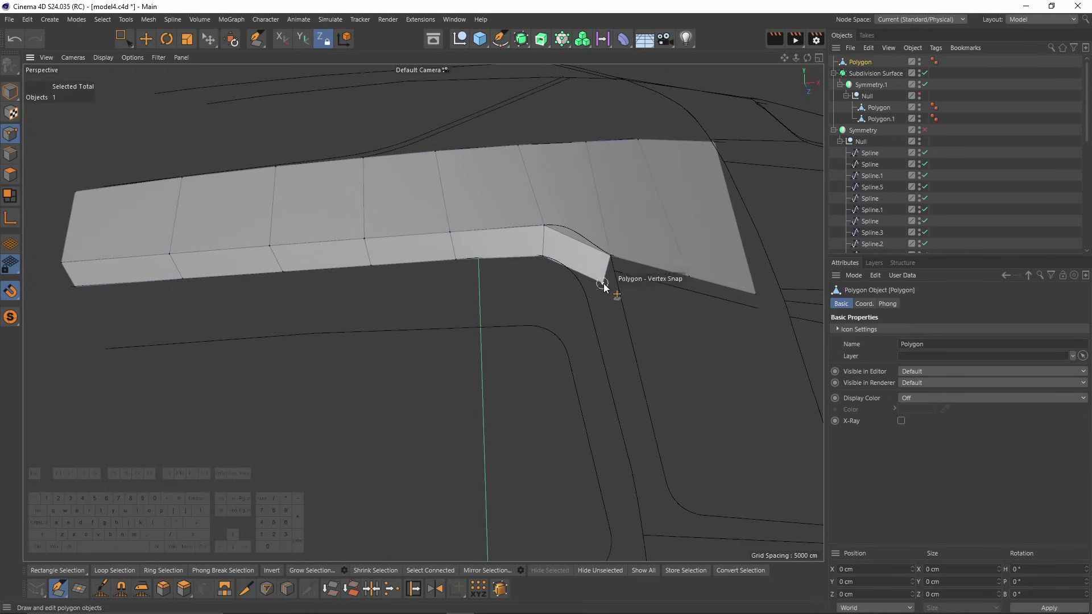
left_click_drag(603, 283, 576, 276)
Extrude the band down along the vertical guide splines and fit its lower end to the rounded corner.
left_click_drag(576, 273, 535, 428, "alt")
scroll(563, 270, "up", 3)
scroll(475, 267, "down", 2)
scroll(476, 320, "down", 2)
scroll(535, 428, "up", 3)
left_click_drag(517, 371, 500, 431, "ctrl")
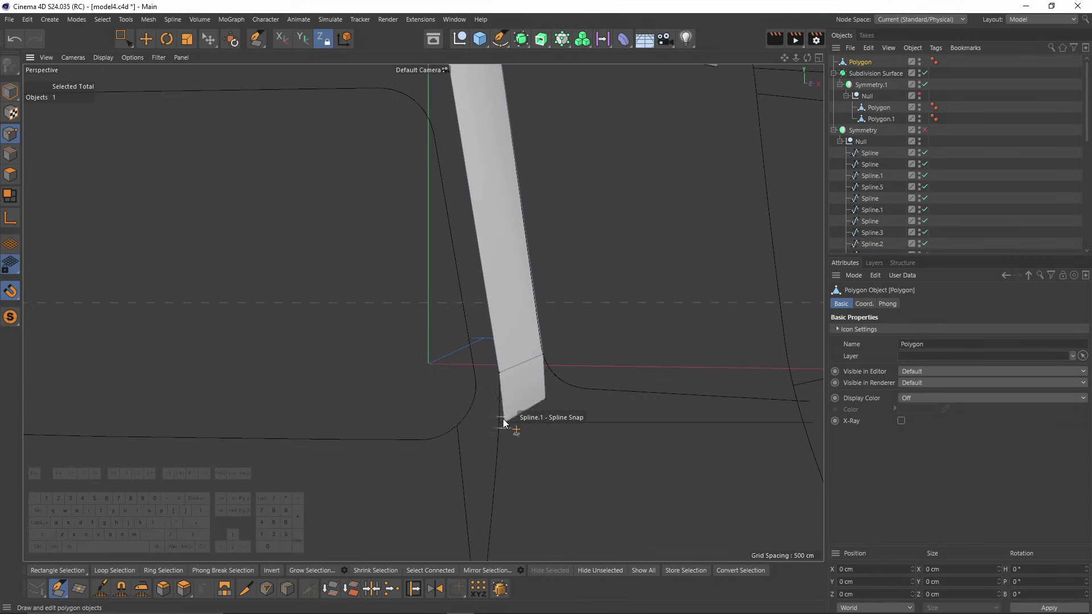
left_click_drag(546, 397, 597, 396)
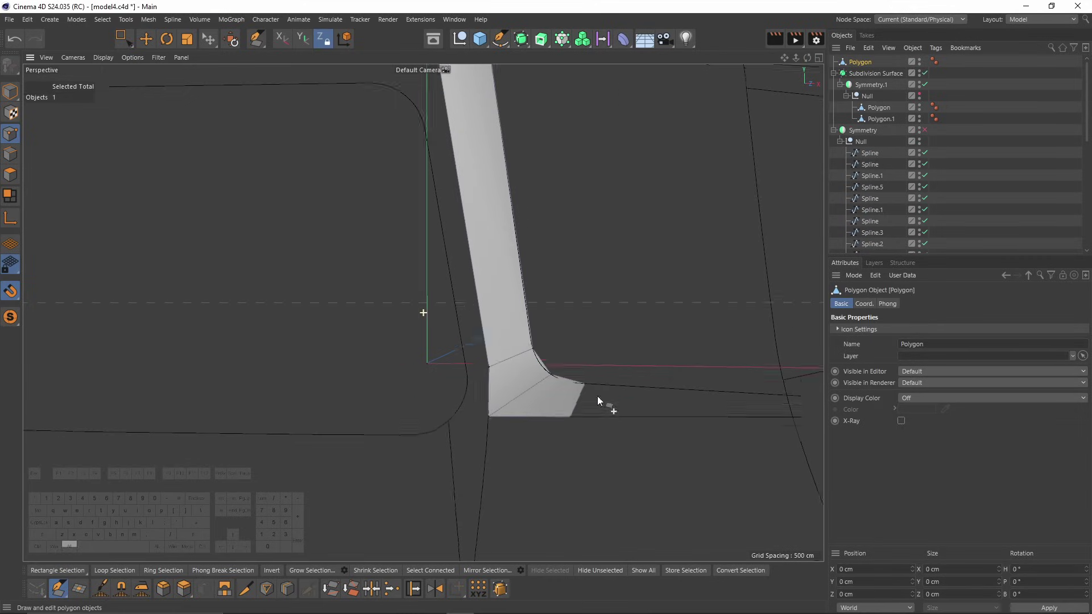
Extrude the band outward from the lower corner and snap its two end points to the guide spline ends.
scroll(507, 387, "up", 5)
left_click_drag(449, 366, 615, 366, "ctrl")
scroll(487, 373, "up", 3)
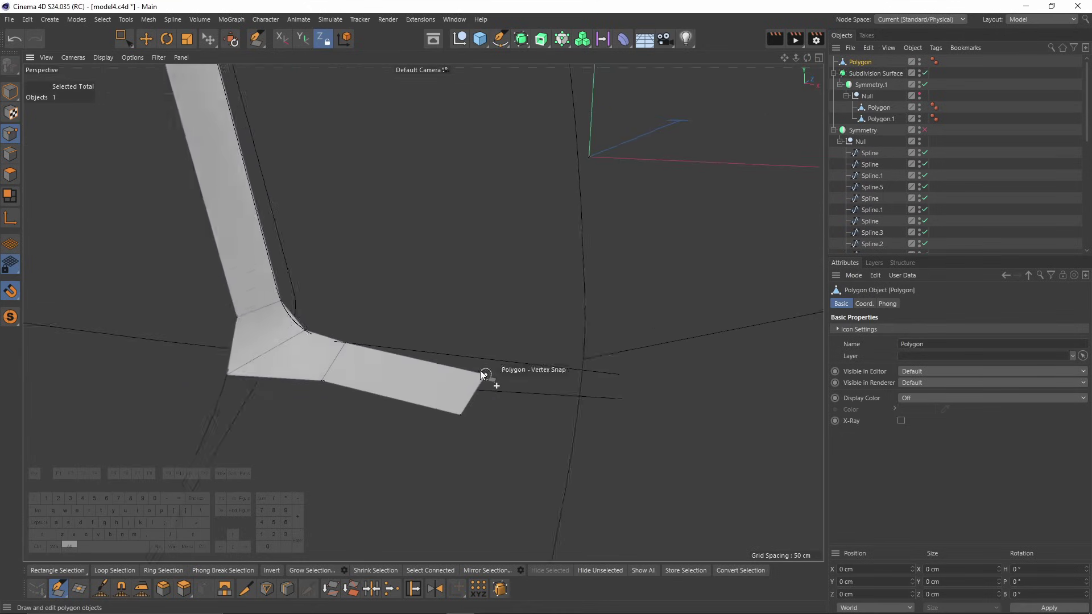
left_click_drag(489, 383, 680, 376)
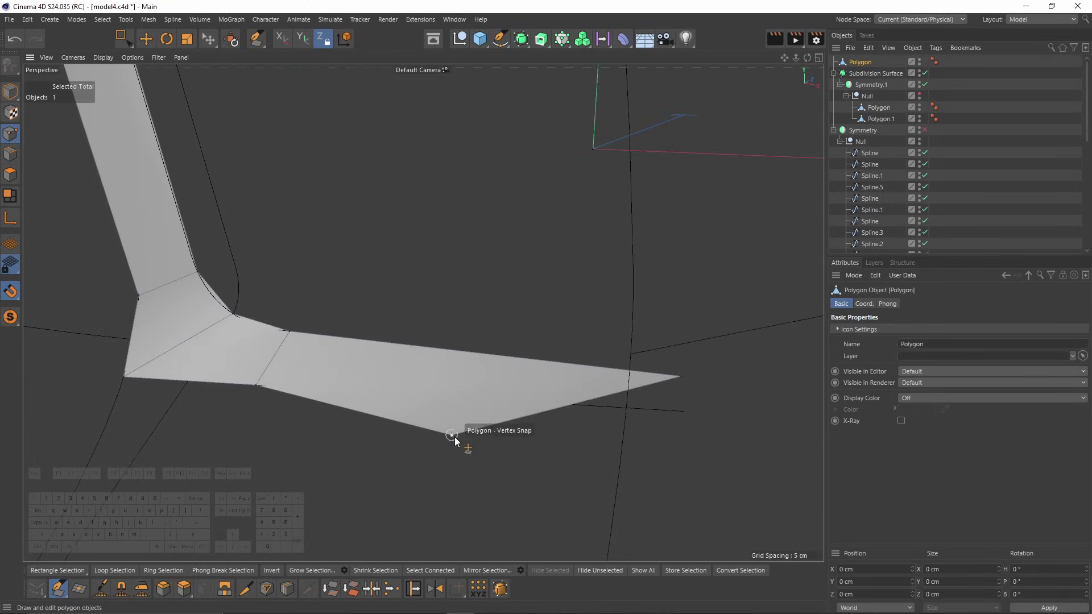
left_click_drag(453, 436, 682, 411)
scroll(453, 386, "down", 5)
scroll(462, 305, "up", 3)
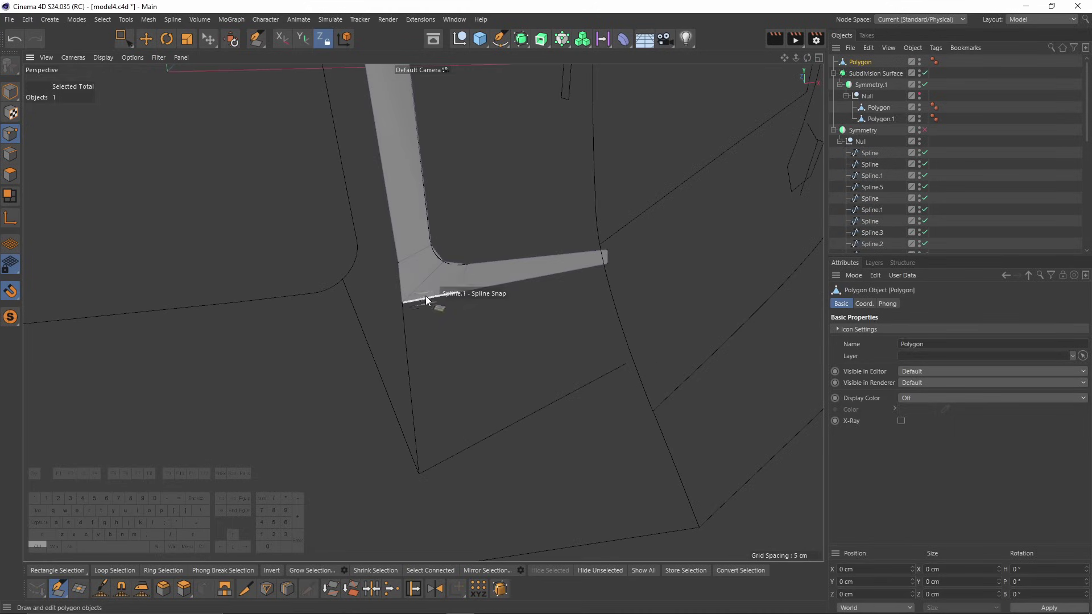
Extrude two polygons below the outward band and fit them to the slanted lower guide spline, closing the gap to the band.
left_click_drag(426, 296, 422, 480, "ctrl")
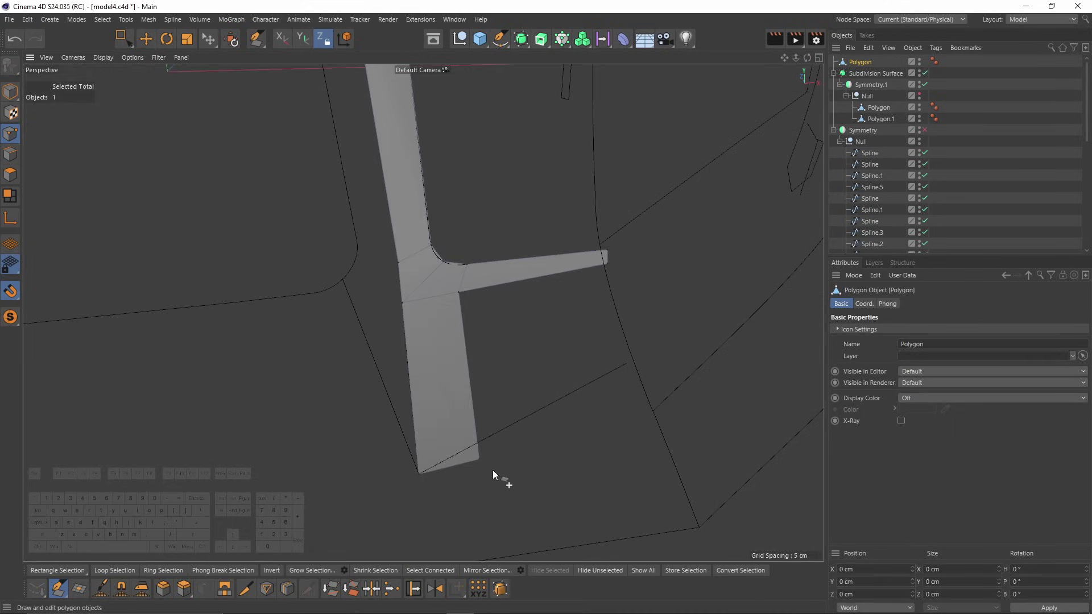
left_click_drag(479, 460, 477, 442)
left_click_drag(480, 329, 550, 334, "ctrl")
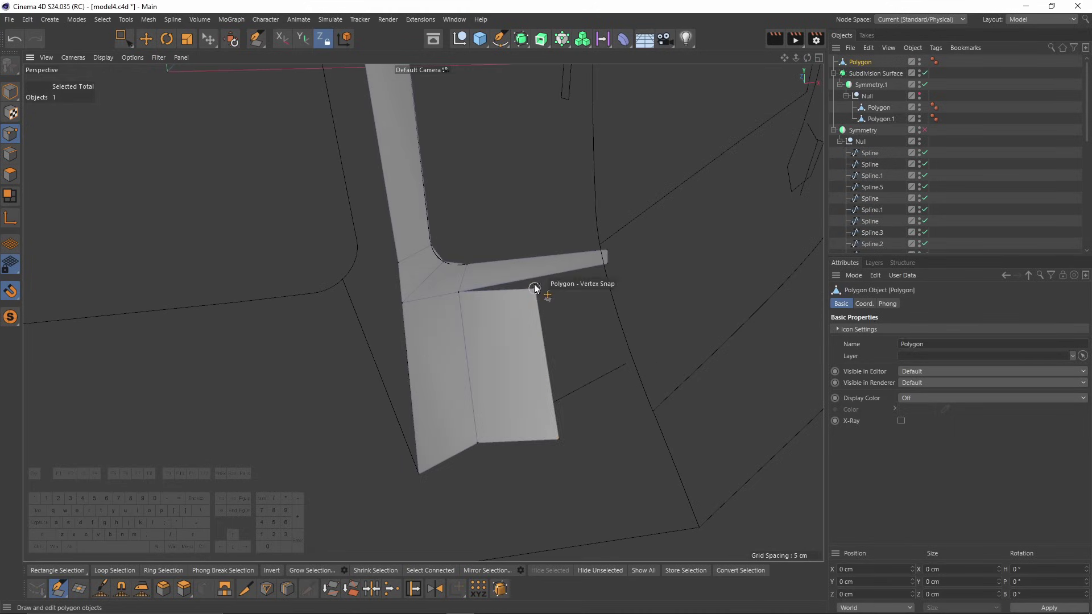
left_click_drag(536, 289, 606, 253)
left_click_drag(560, 441, 554, 391)
scroll(537, 331, "up", 3)
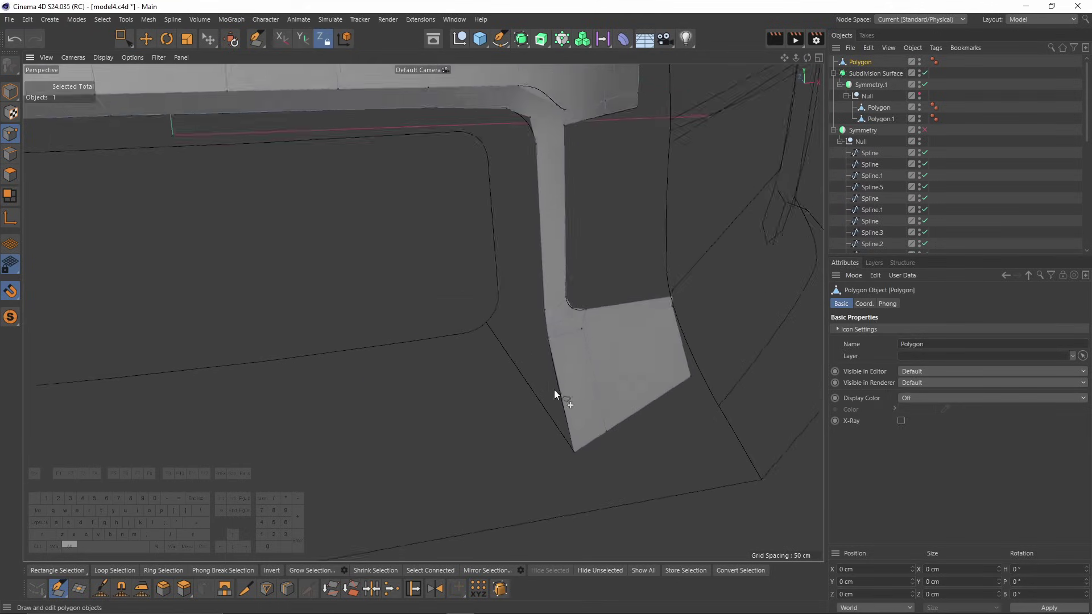
Extrude the upper band's lower edges inward to the top guide spline of the central opening.
scroll(560, 393, "up", 2)
middle_click_drag(501, 85, 507, 192, "alt")
scroll(391, 207, "down", 6)
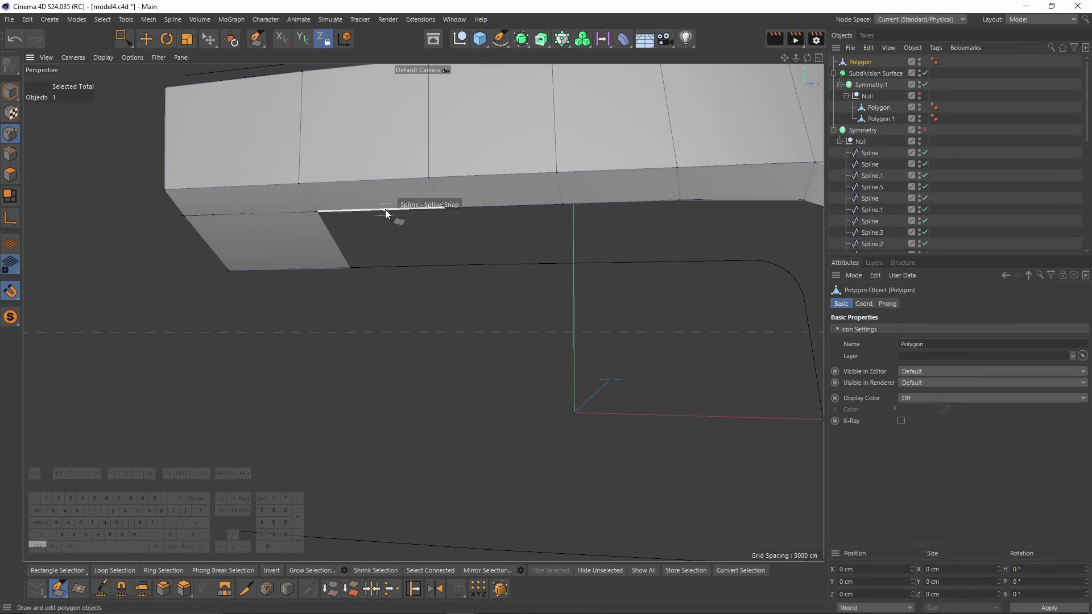
left_click_drag(385, 209, 427, 274, "ctrl")
key("ctrl+z")
left_click_drag(359, 267, 380, 258)
left_click_drag(392, 209, 396, 265, "ctrl")
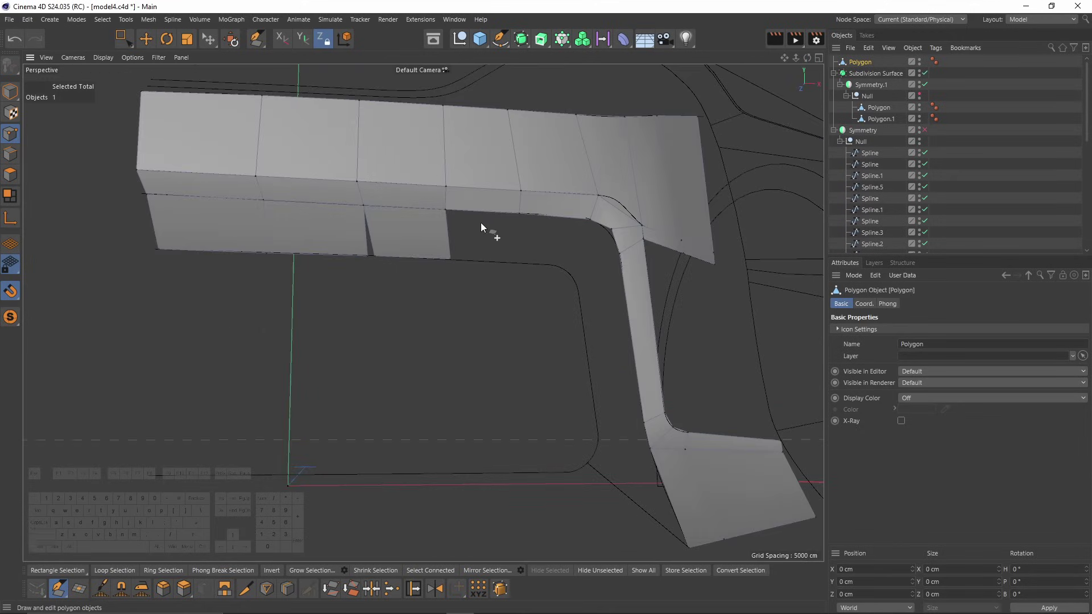
left_click_drag(483, 212, 487, 272, "ctrl")
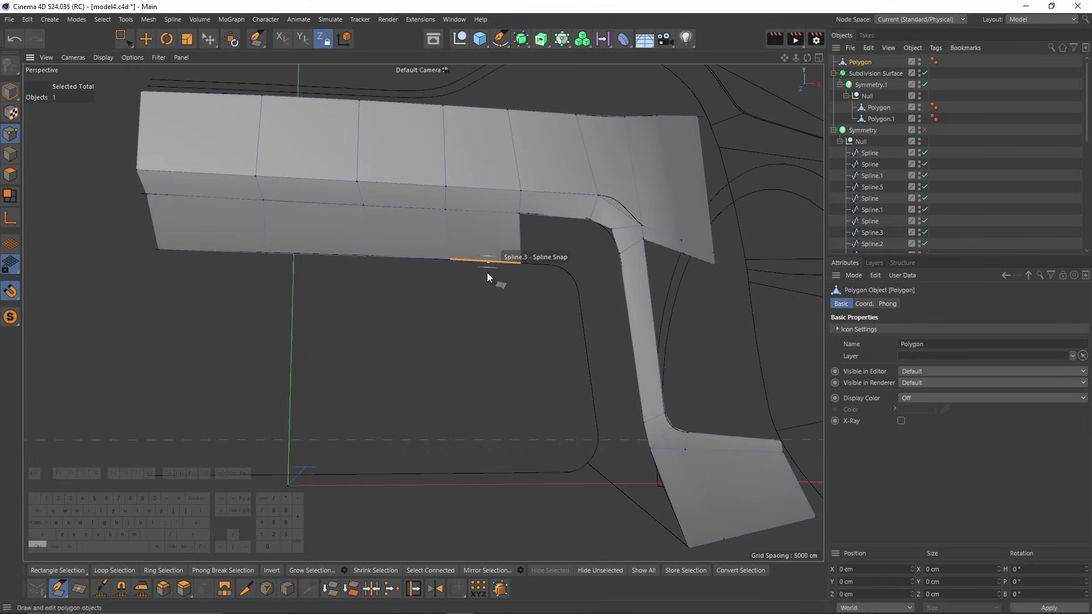
left_click_drag(549, 227, 549, 265, "ctrl")
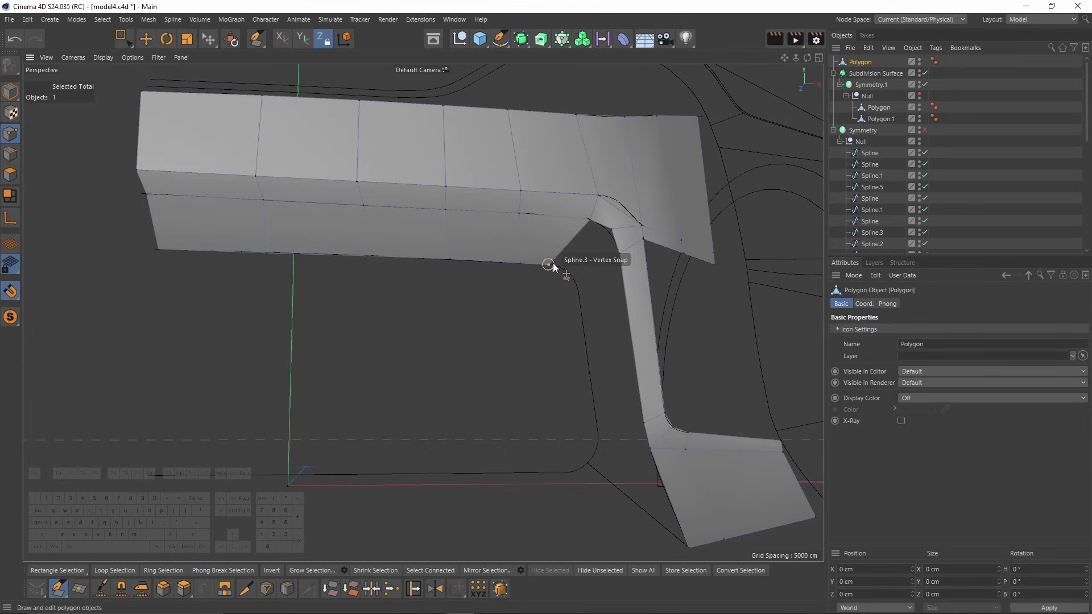
Continue the inner face around the opening's upper outer corner and down along its vertical guide spline.
scroll(612, 234, "up", 3)
left_click_drag(592, 222, 574, 331, "ctrl")
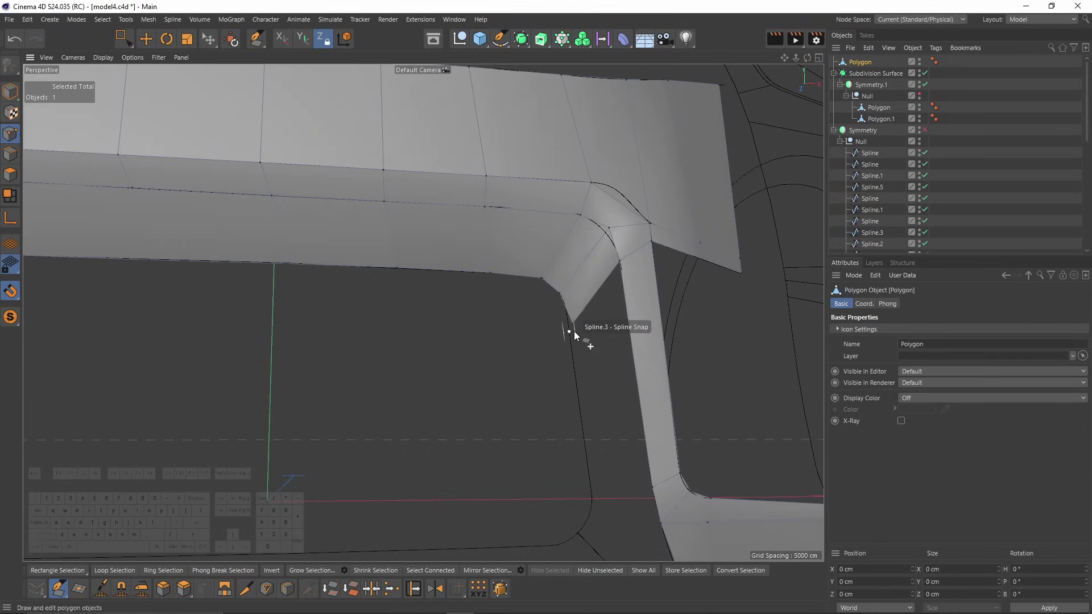
scroll(575, 319, "up", 4)
left_click_drag(629, 242, 570, 278, "ctrl")
key("ctrl+z")
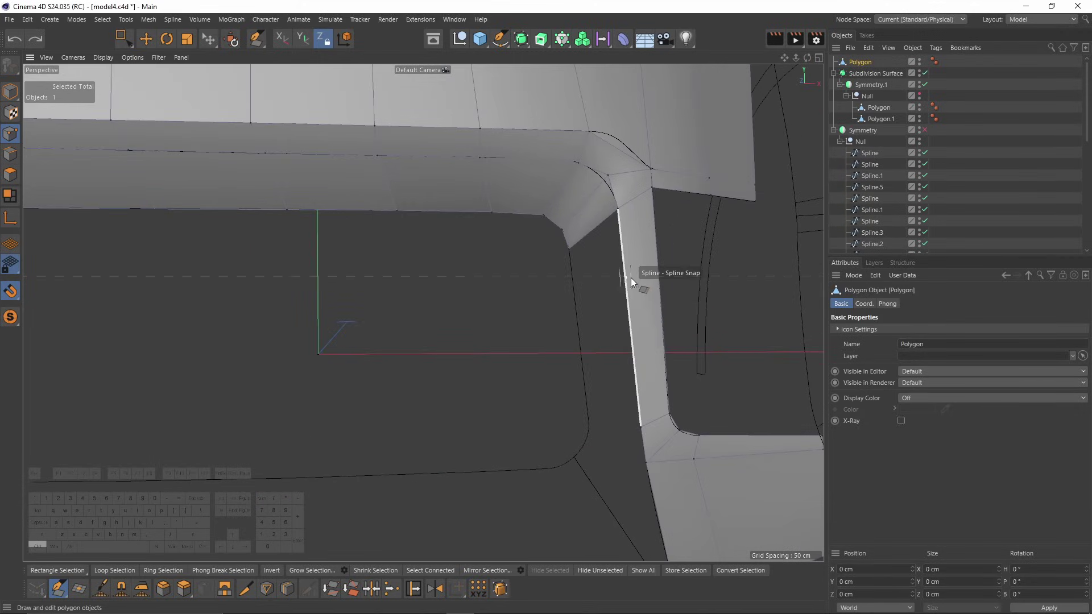
scroll(626, 272, "down", 1)
left_click_drag(626, 271, 599, 347, "ctrl")
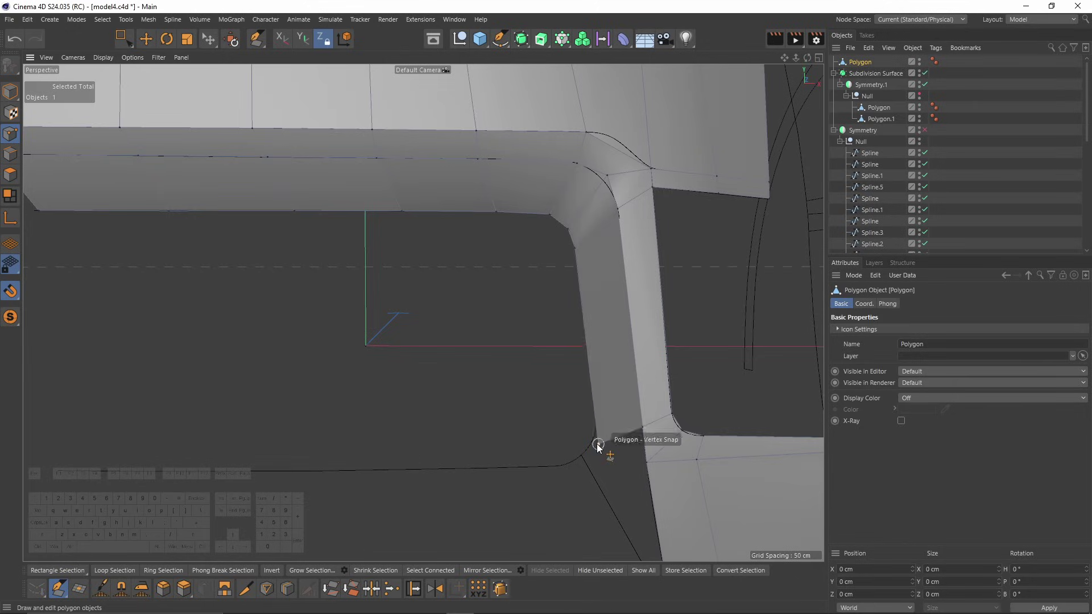
left_click_drag(599, 444, 599, 429)
Close the inner face at the opening's lower outer corner and join it to the slanted lower panel.
middle_click_drag(599, 429, 594, 371, "alt")
right_click_drag(594, 372, 630, 374, "alt")
left_click_drag(646, 390, 591, 401, "ctrl")
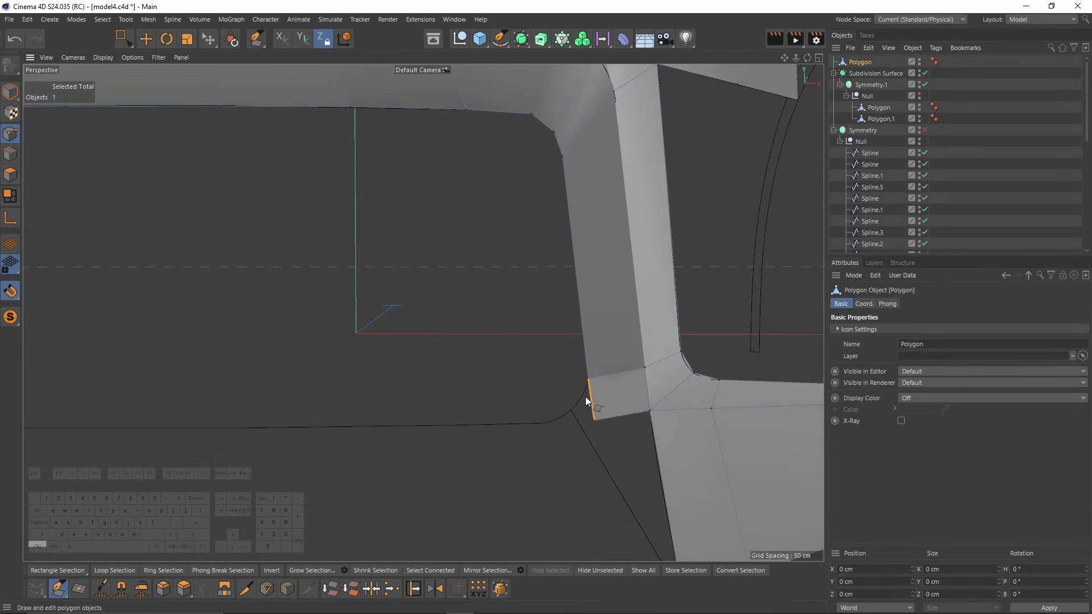
key("ctrl+z")
middle_click_drag(589, 424, 606, 343, "alt")
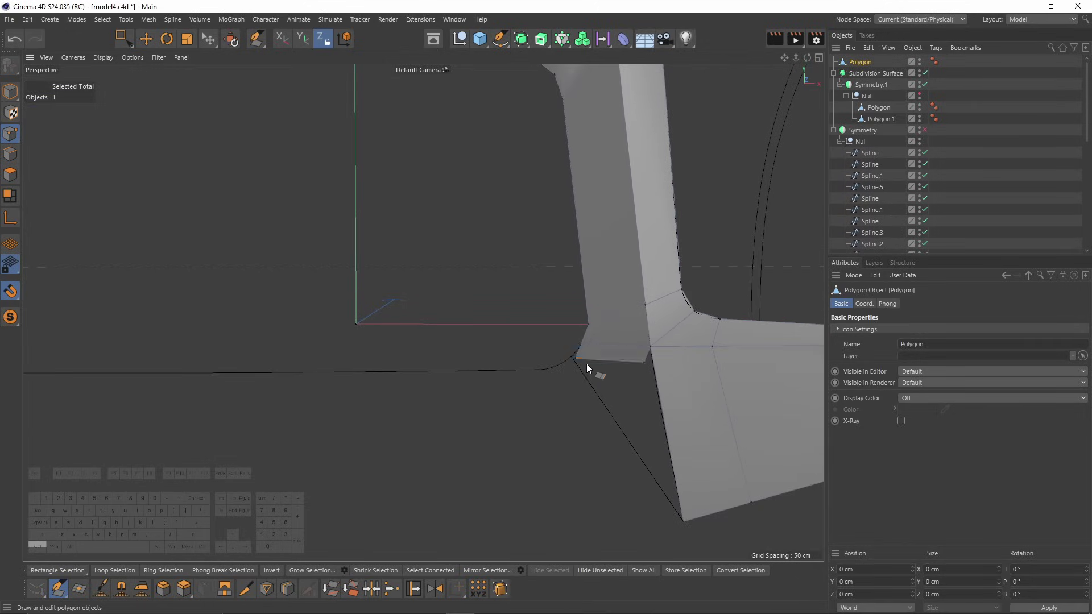
left_click_drag(648, 348, 545, 376, "ctrl")
Extrude the lower side panel down to the bottom guide spline and snap its outer corner to the spline's corner.
left_click_drag(547, 424, 523, 443)
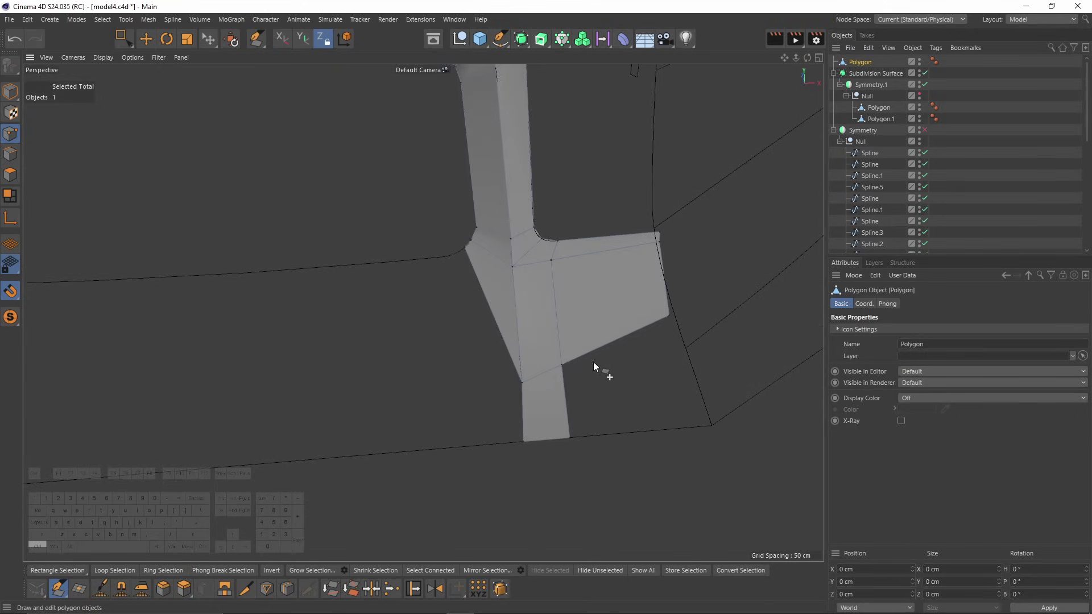
left_click_drag(593, 361, 626, 390)
scroll(664, 344, "up", 2)
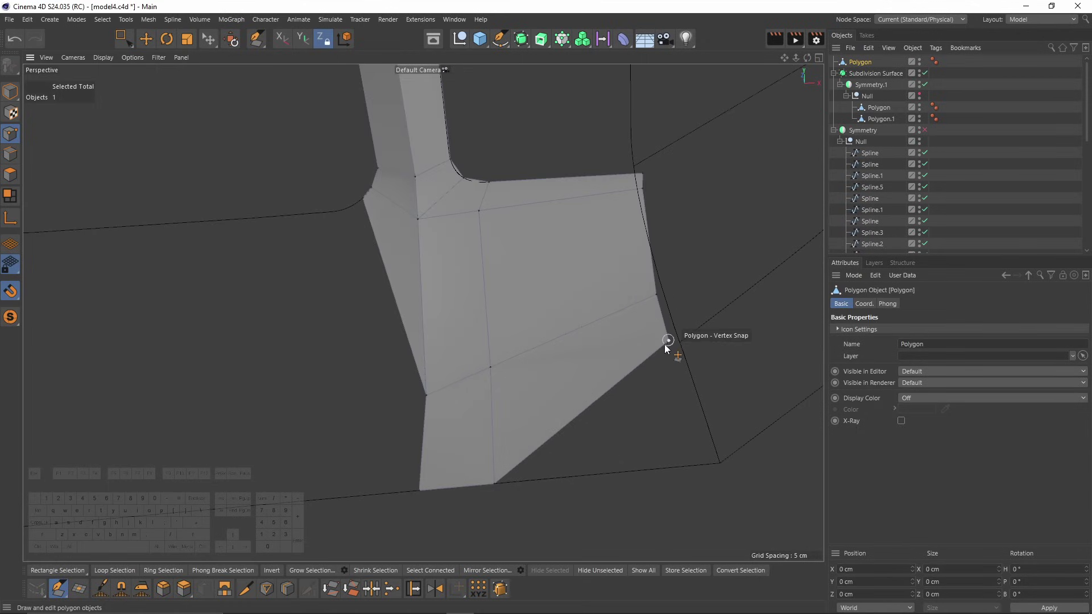
left_click_drag(665, 343, 714, 465)
scroll(574, 334, "down", 5)
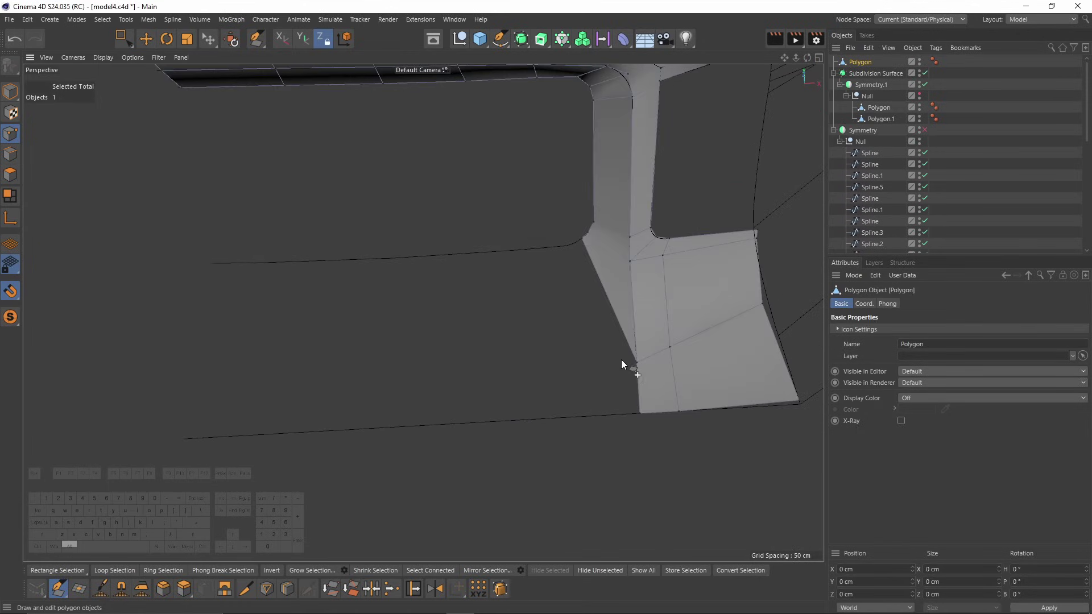
Extrude the lower panel's slanted inner edge toward the centre in two sections and fit their corners to the upper and bottom guide splines.
left_click_drag(606, 291, 563, 247, "ctrl")
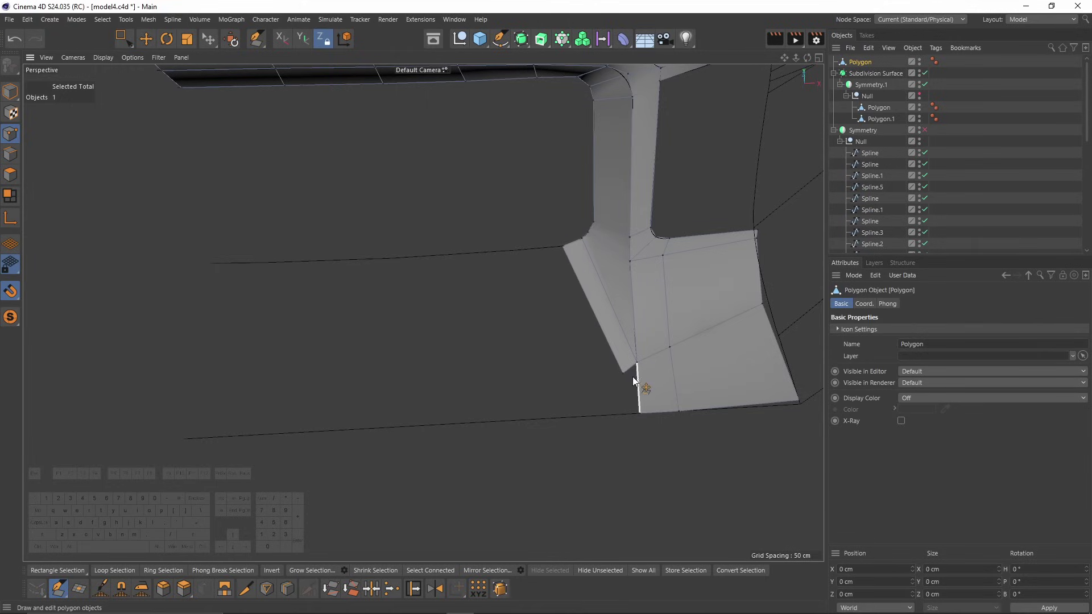
left_click_drag(629, 370, 624, 426)
left_click_drag(588, 341, 383, 356, "ctrl")
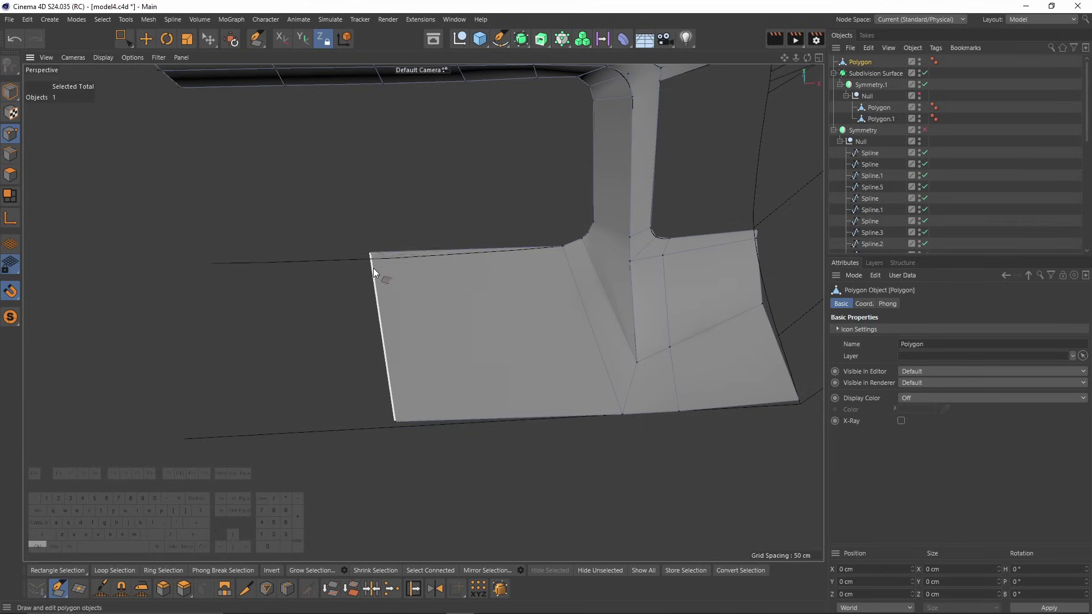
left_click_drag(373, 268, 455, 264)
left_click_drag(400, 421, 488, 422)
Continue the lower panel with two more sections to the inner ends of the guide splines, snapping each corner to them.
left_click_drag(476, 346, 333, 336, "ctrl")
left_click_drag(334, 257, 332, 261)
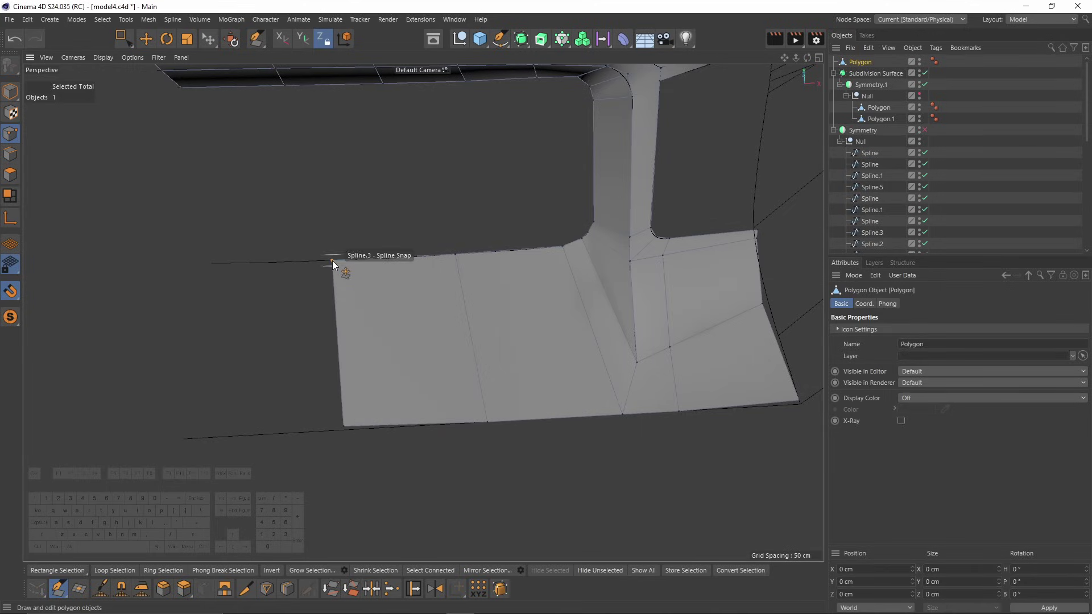
left_click_drag(344, 426, 337, 429)
left_click_drag(335, 361, 232, 348, "ctrl")
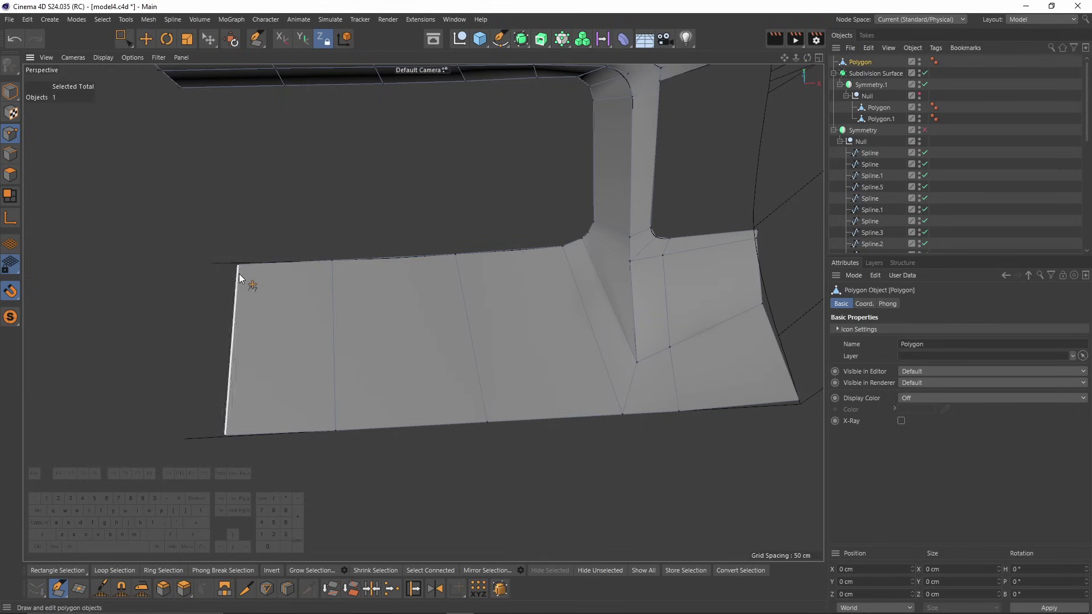
left_click_drag(239, 274, 215, 265)
left_click_drag(227, 431, 184, 443)
Extrude the upper band's top edges up to the guide spline above, including the flared outer end, and slide a middle-row vertex inward along its spline.
mouse_move(387, 382)
left_mouse_down("alt")
mouse_move(398, 373)
mouse_move(377, 385)
mouse_move(354, 371)
mouse_move(398, 367)
left_mouse_up("alt")
middle_click_drag(477, 319, 465, 337, "alt")
scroll(457, 255, "up", 5)
middle_click_drag(456, 254, 532, 284, "alt")
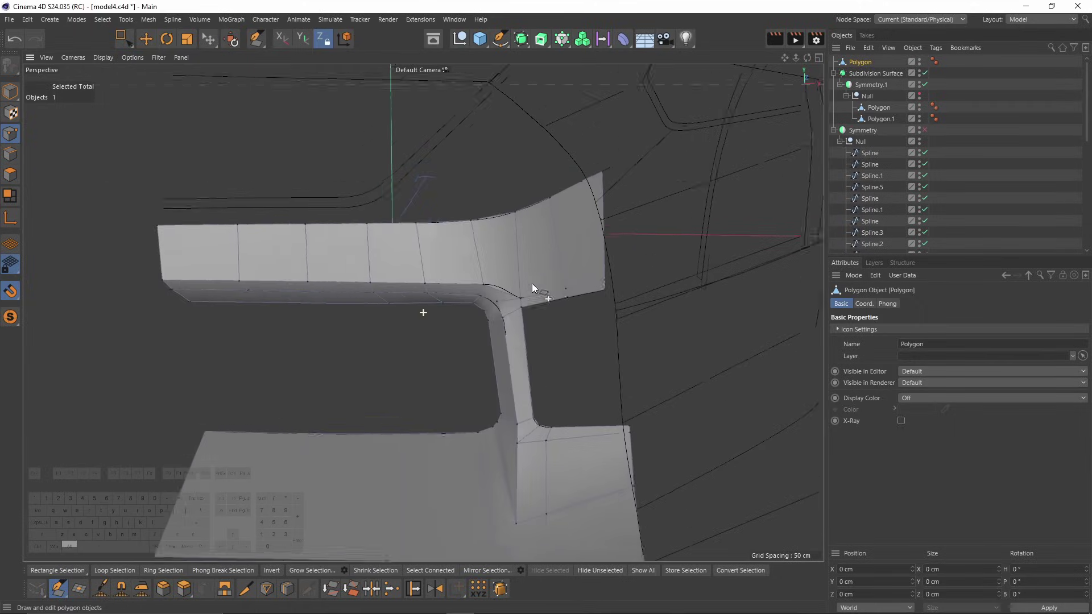
left_click_drag(531, 284, 337, 248, "alt")
left_click_drag(418, 281, 490, 291, "alt")
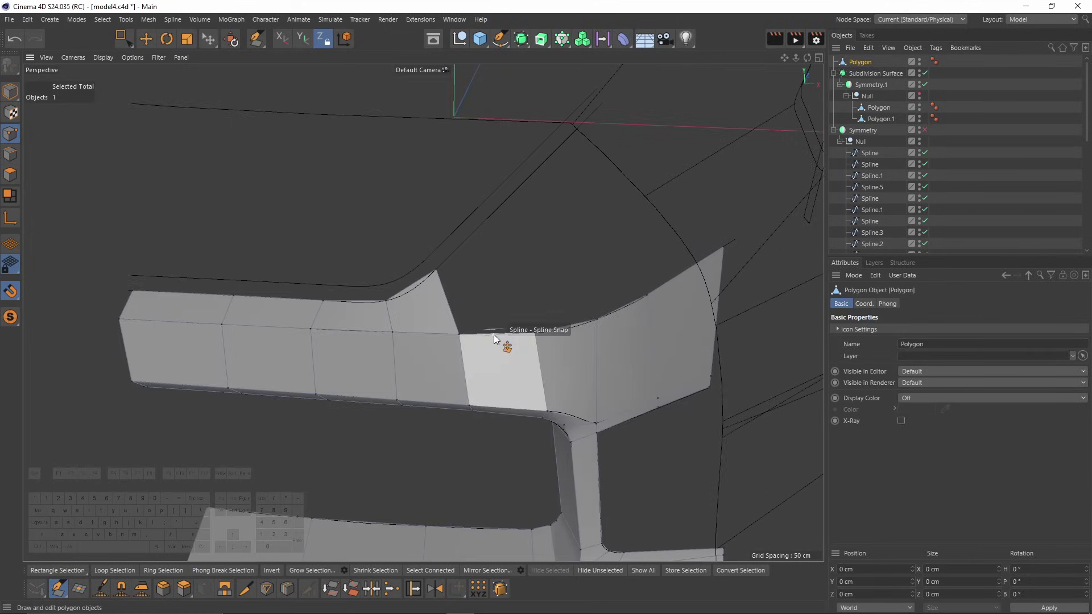
left_click_drag(494, 334, 345, 241, "alt")
left_click_drag(411, 370, 407, 179, "ctrl")
left_click_drag(554, 177, 459, 266)
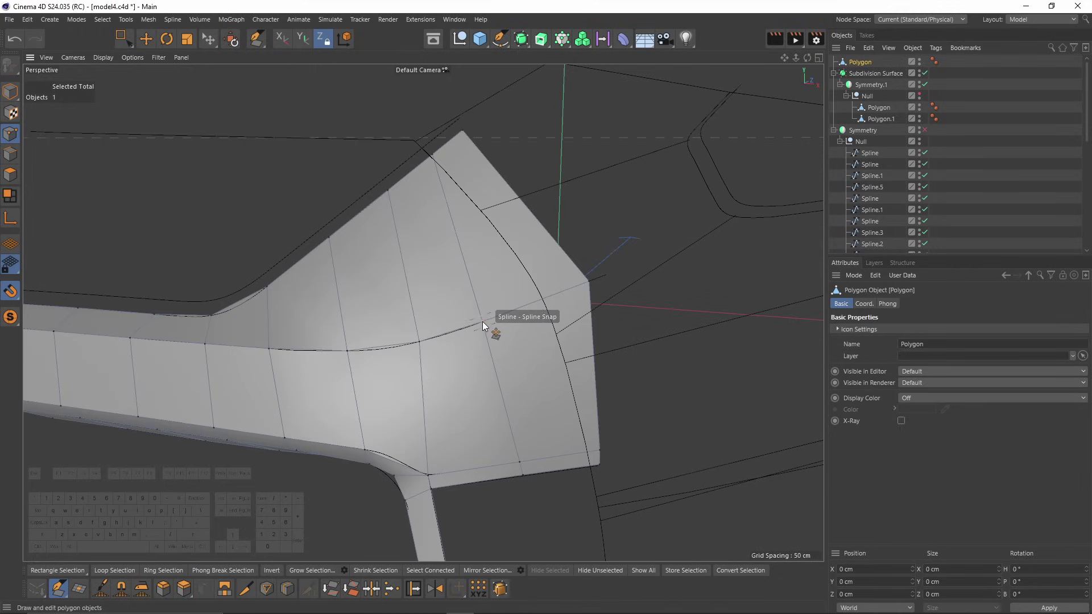
left_click_drag(483, 322, 405, 351)
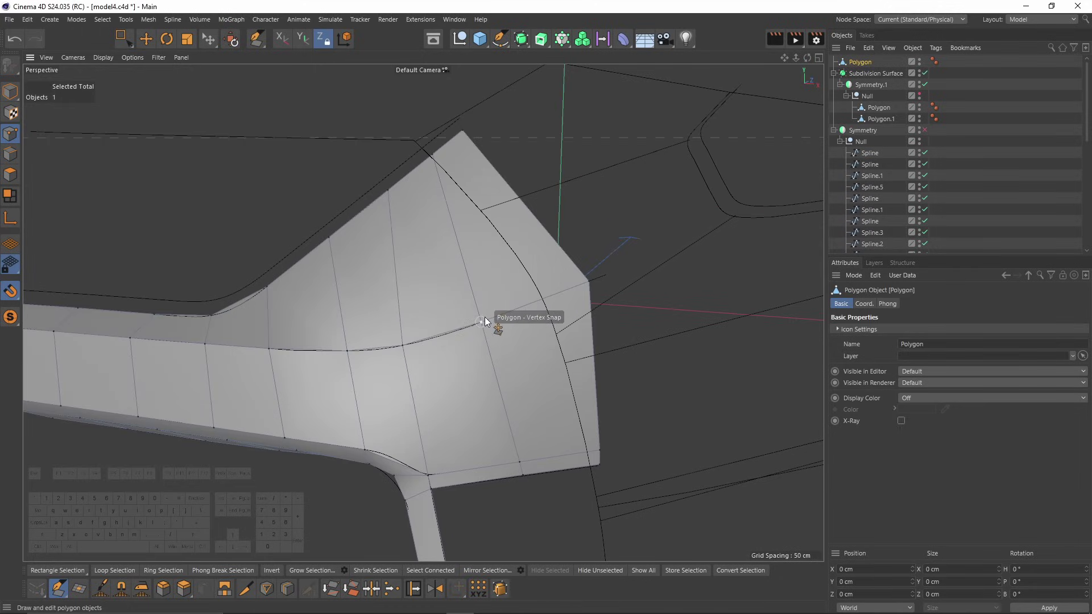
Slide the lower vertex of the slanted top edge down along the guide spline toward the rounded corner, and undo the last adjustment.
left_click_drag(465, 328, 429, 255, "alt")
scroll(455, 253, "up", 3)
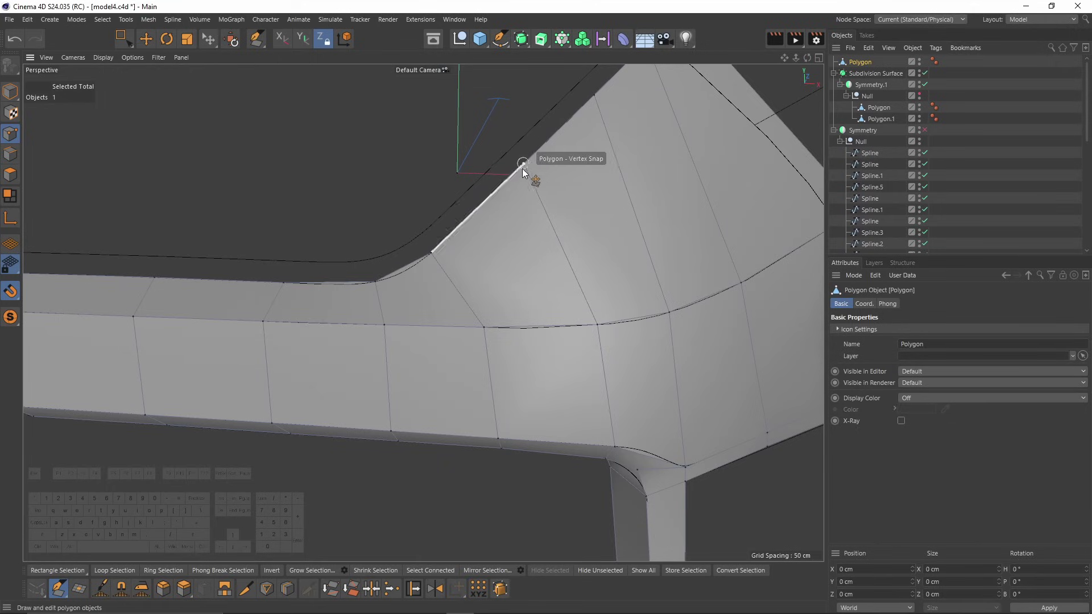
left_click_drag(522, 169, 479, 209)
scroll(477, 219, "down", 4)
left_click_drag(460, 274, 422, 296, "alt")
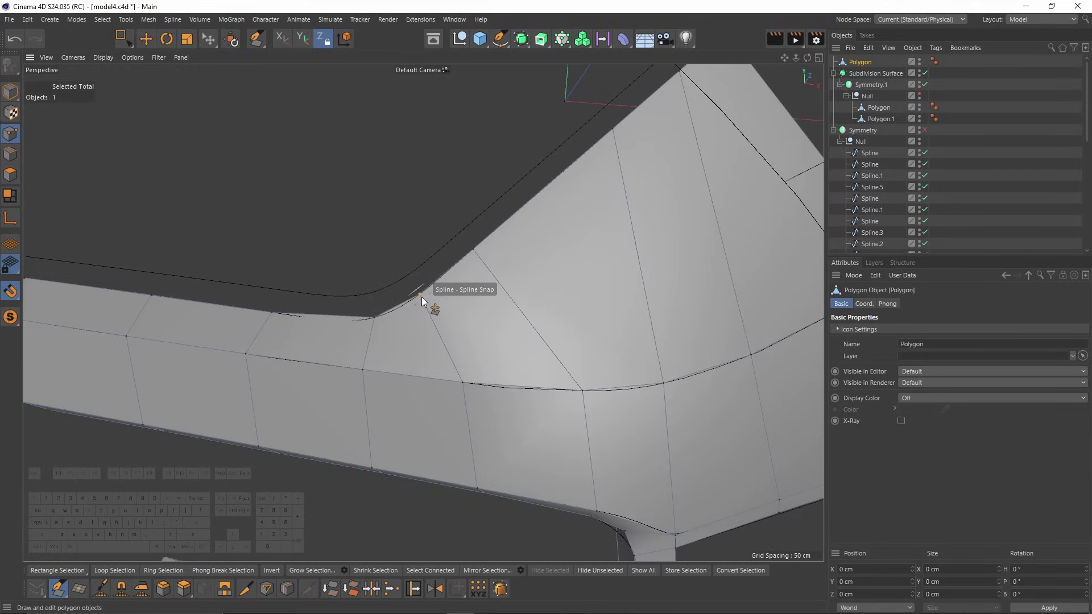
key("ctrl+z")
Extrude the band's top edges into a narrow strip snapped to the parallel guide spline, from the centre to the slanted edge's outer tip.
scroll(403, 295, "down", 6)
scroll(314, 291, "up", 3)
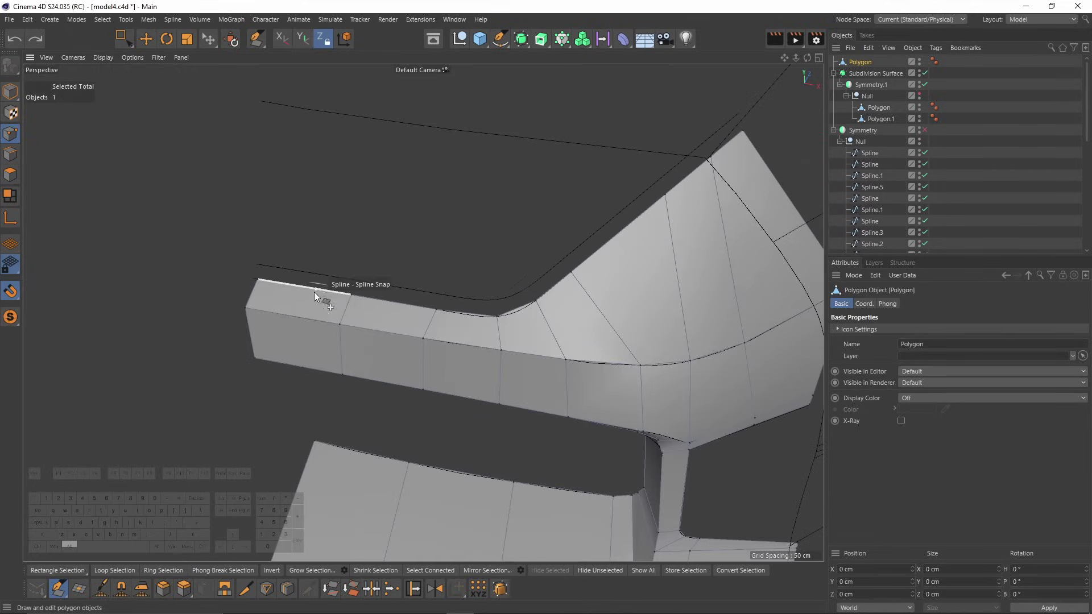
left_click_drag(363, 297, 496, 300, "ctrl")
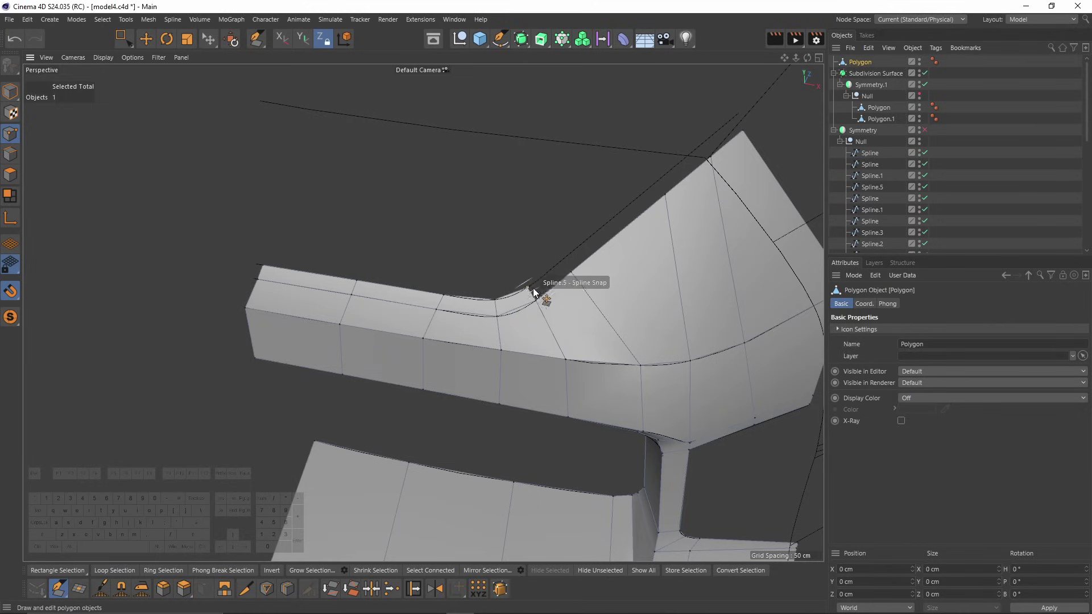
middle_click_drag(583, 259, 542, 311, "alt")
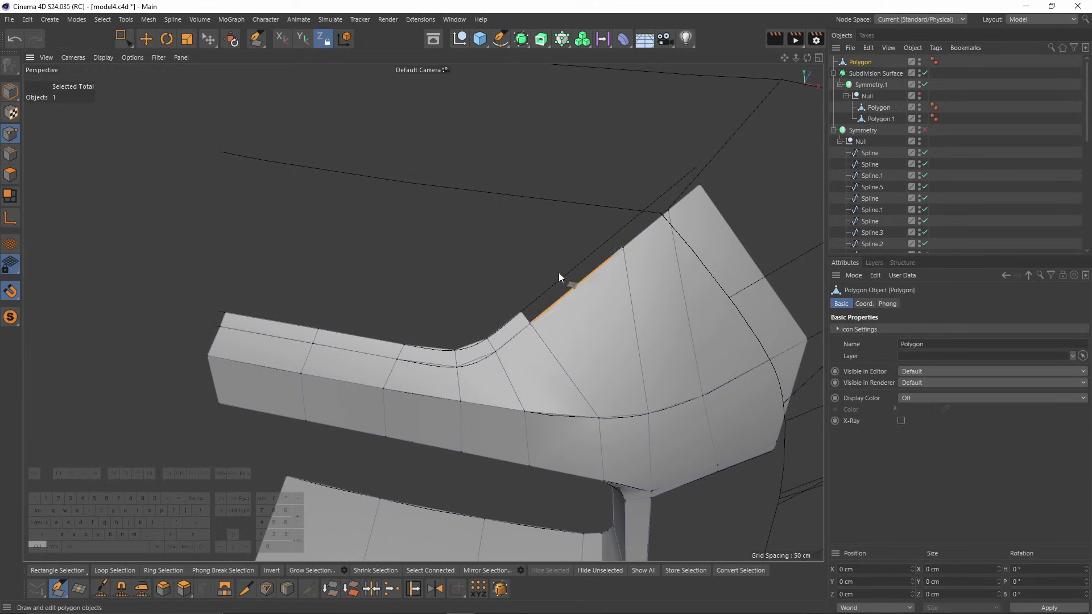
middle_click_drag(691, 191, 626, 272, "alt")
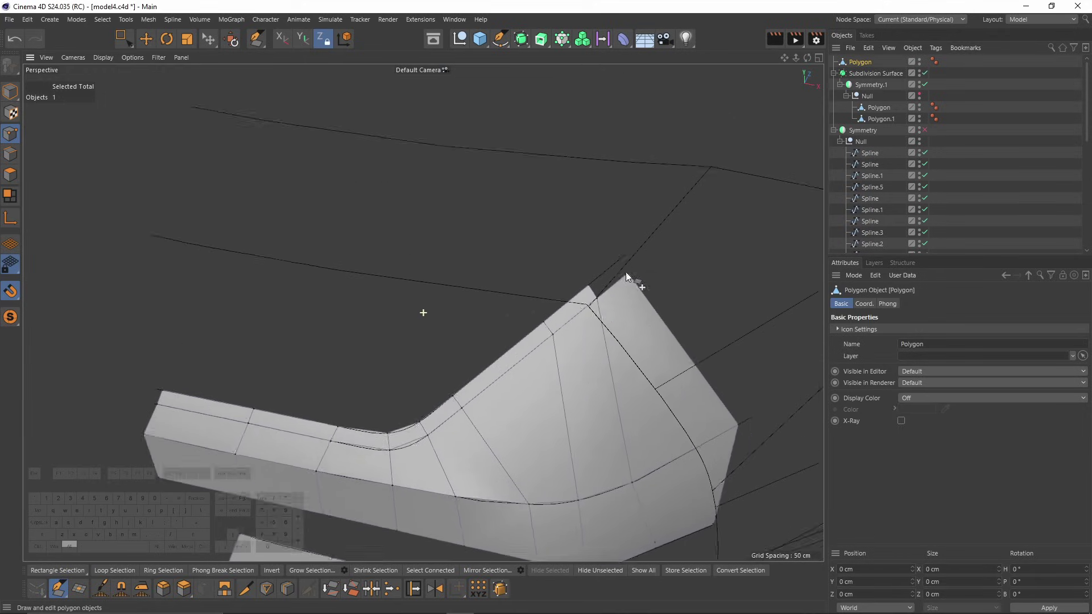
scroll(620, 281, "up", 2)
left_click_drag(604, 264, 602, 261, "ctrl")
Set the front view's background image transparency to 31% and frame the reference around the upper grille.
right_click_drag(602, 262, 513, 241, "alt")
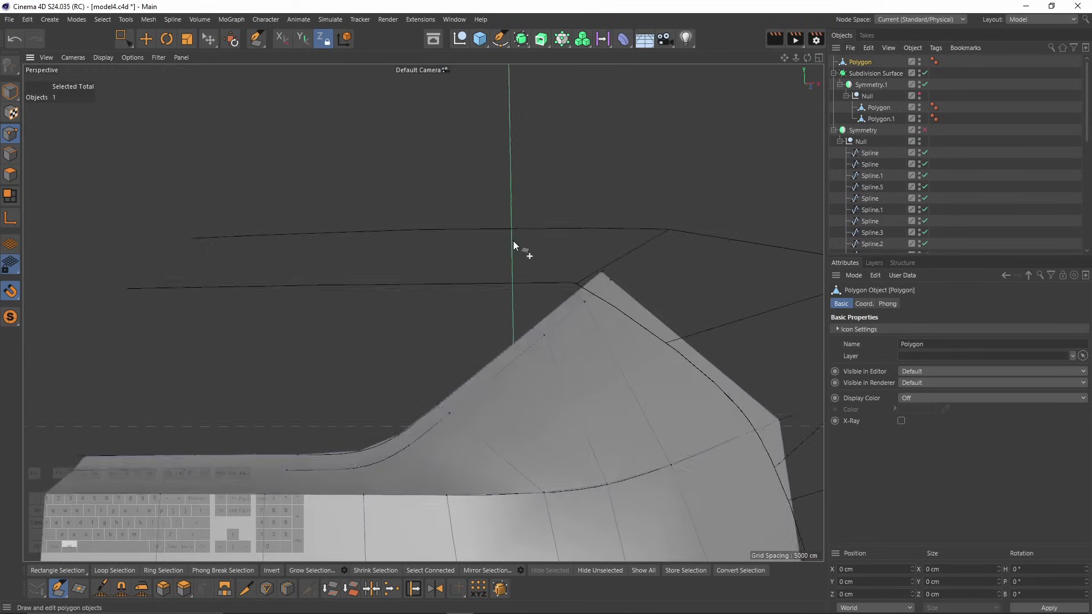
left_click_drag(422, 310, 512, 329, "alt")
middle_click(557, 417)
middle_click(557, 417)
right_click_drag(557, 416, 505, 298, "alt")
middle_click_drag(505, 298, 526, 392, "alt")
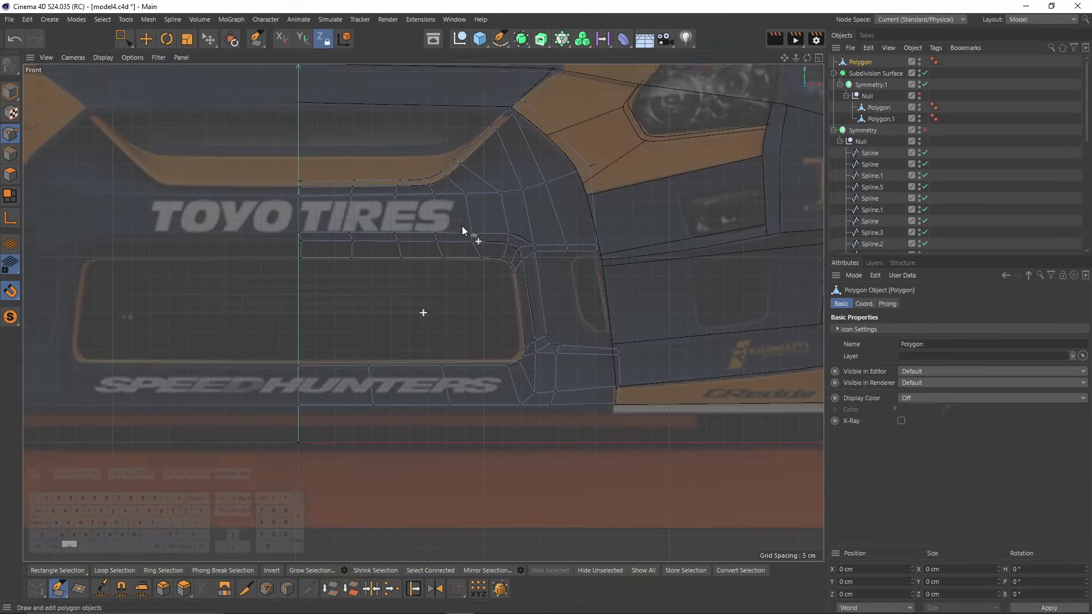
right_click_drag(462, 226, 475, 220, "alt")
middle_click_drag(427, 132, 451, 231, "alt")
right_click_drag(410, 243, 429, 239, "alt")
middle_click_drag(358, 259, 479, 261, "alt")
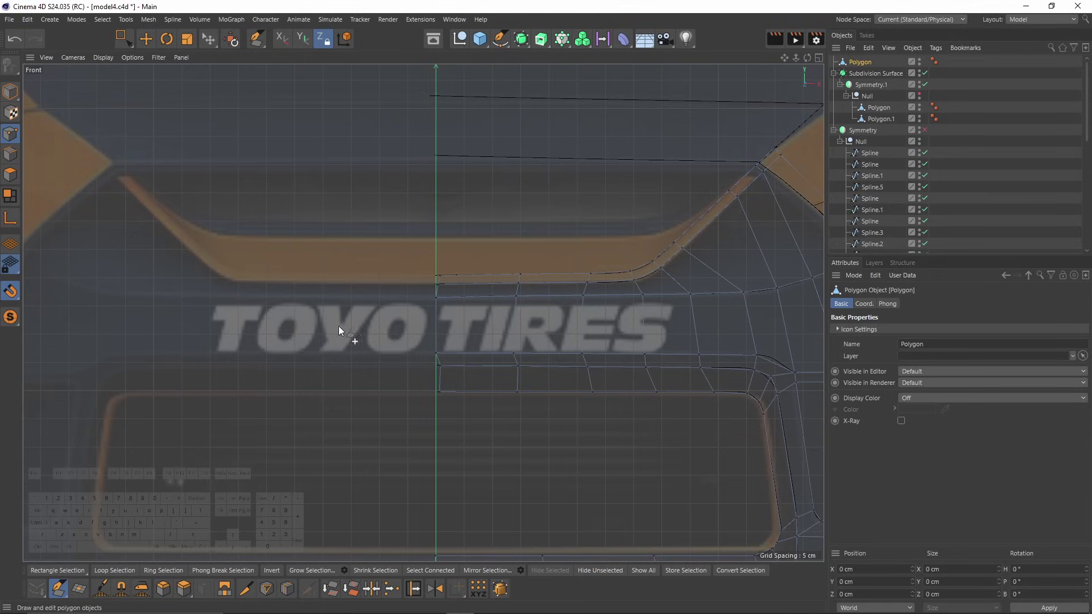
middle_click_drag(555, 272, 395, 301, "alt")
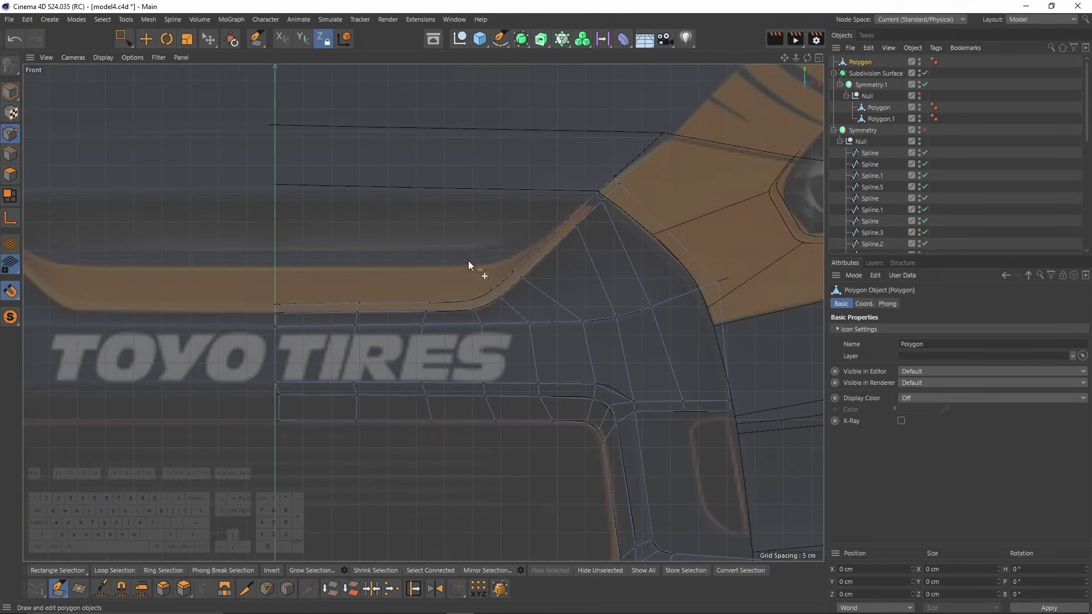
key("shift+v")
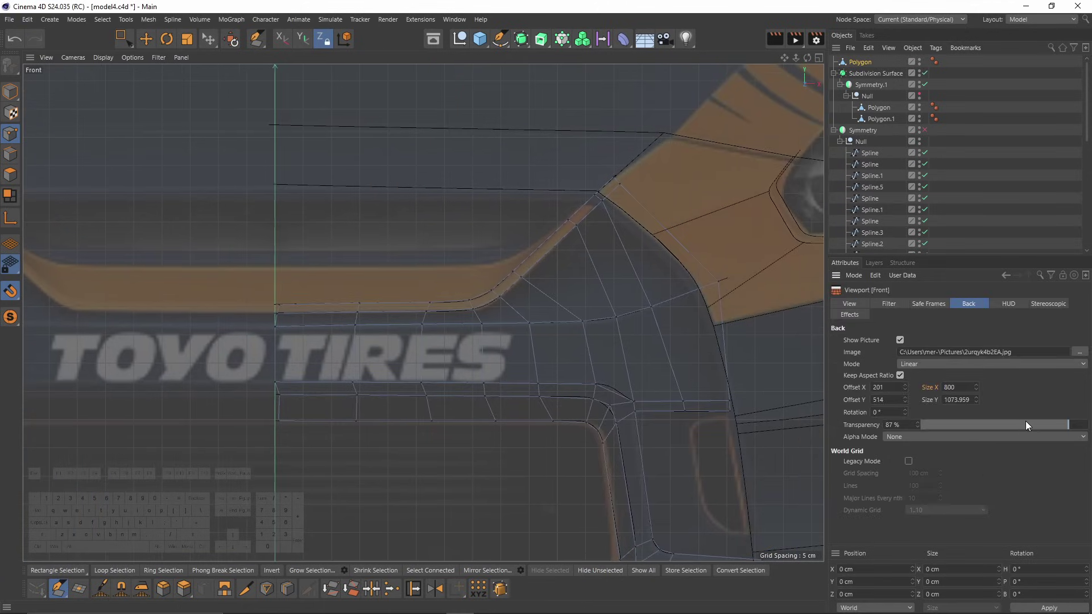
left_click_drag(1026, 421, 977, 422)
middle_click_drag(461, 354, 480, 366, "alt")
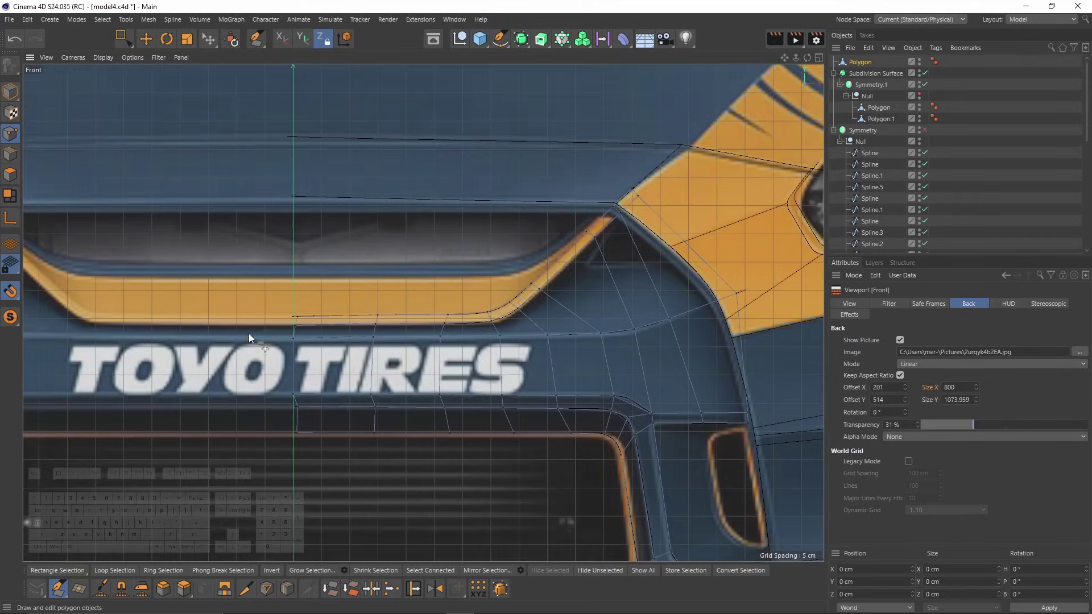
Cut a loop just below the narrow top strip and delete the polygon loop between the cut and the strip.
key("F1")
left_click_drag(222, 227, 386, 340, "alt")
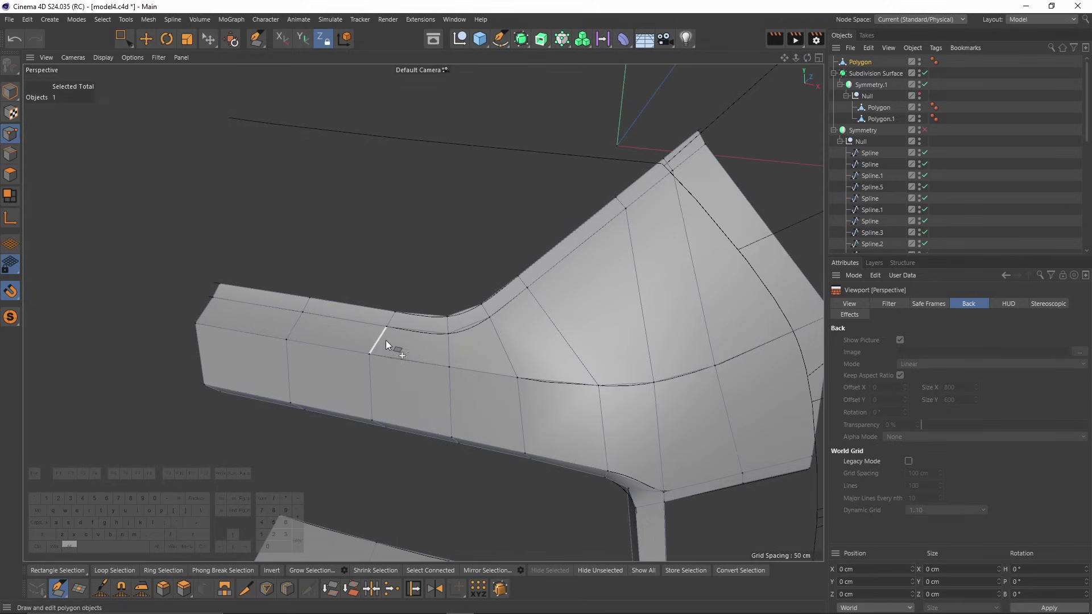
scroll(365, 338, "up", 3)
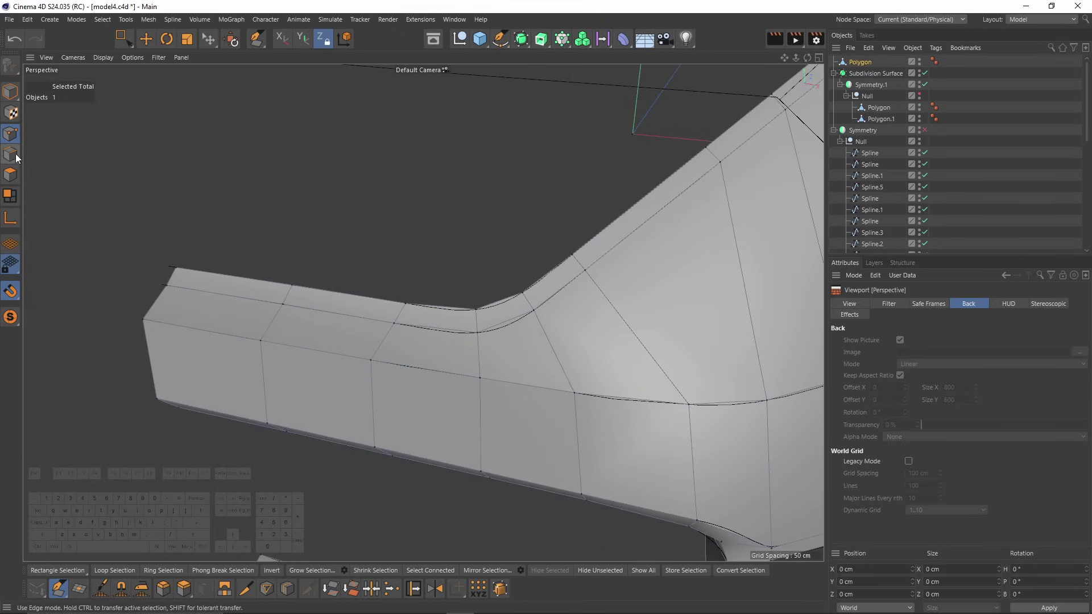
key("k")
key("l")
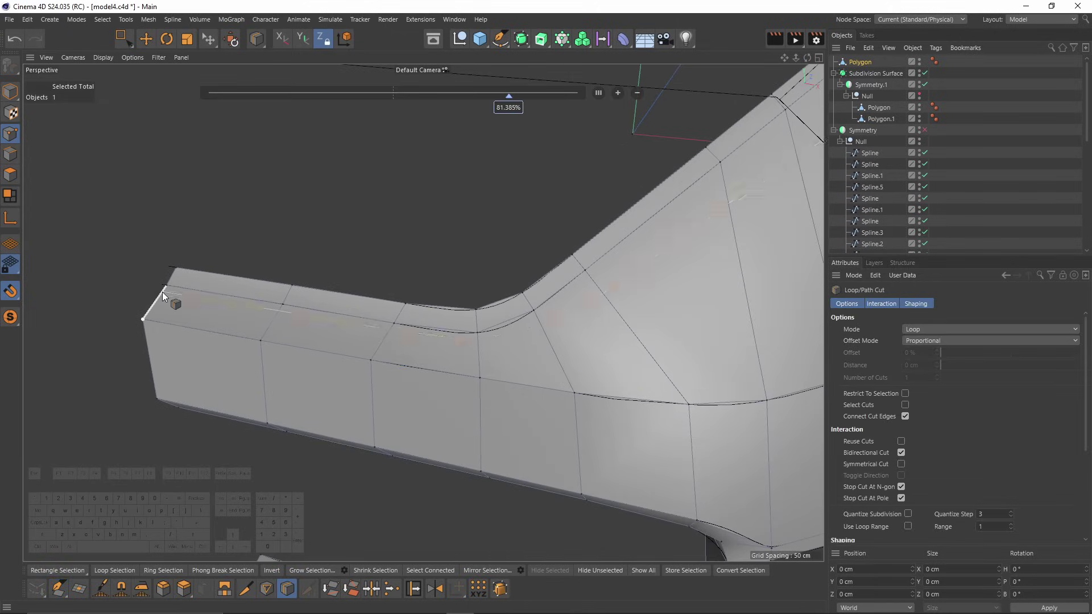
key("u")
key("l")
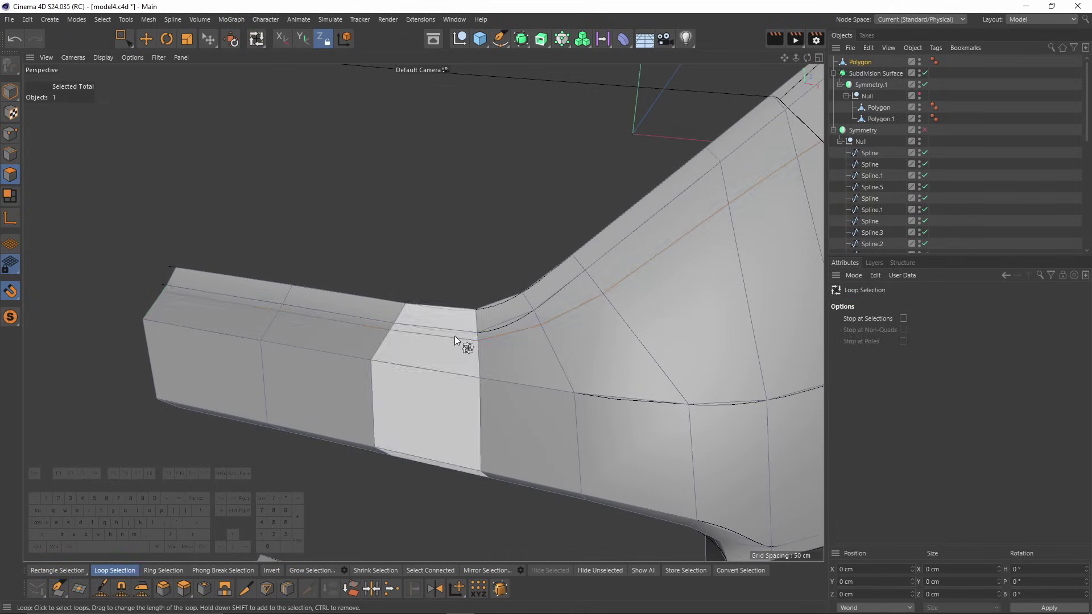
left_click(479, 336)
scroll(500, 347, "down", 2)
key("Delete")
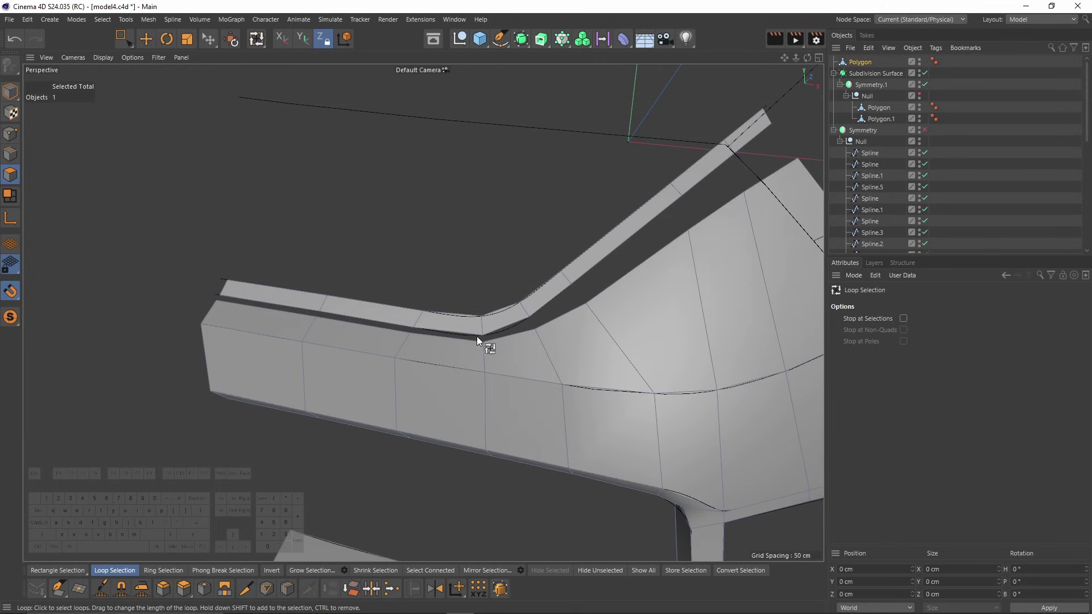
Select the band's open upper edge loop, set the modeling axis X to -100%, and scale the loop horizontally to about 91% in the front view.
left_click(11, 154)
key("e")
double_click(380, 333)
left_click_drag(479, 327, 327, 359, "alt")
left_click_drag(403, 206, 421, 190)
key("F4")
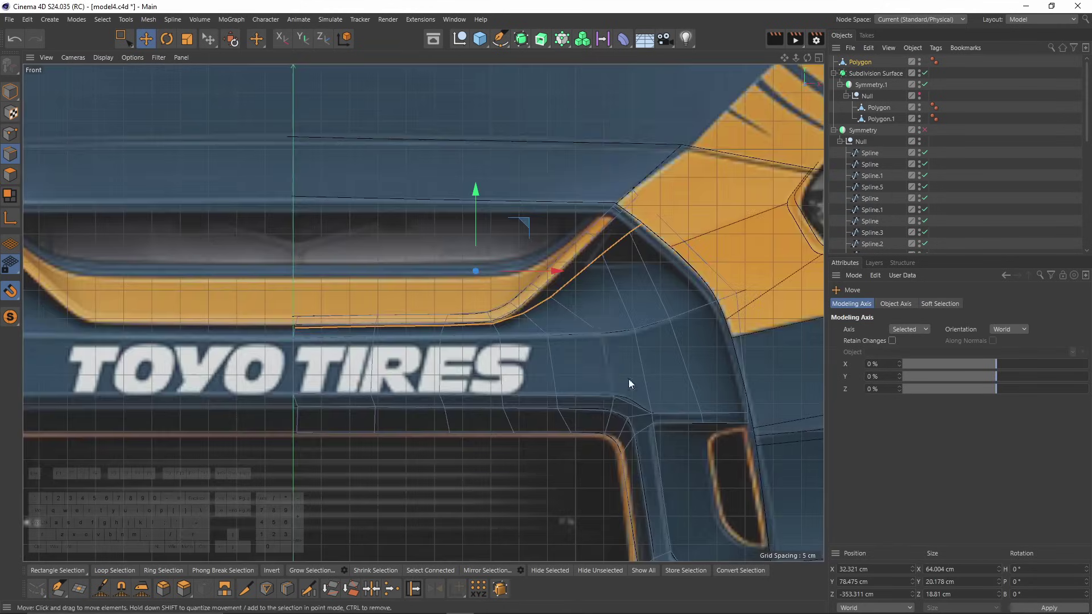
key("t")
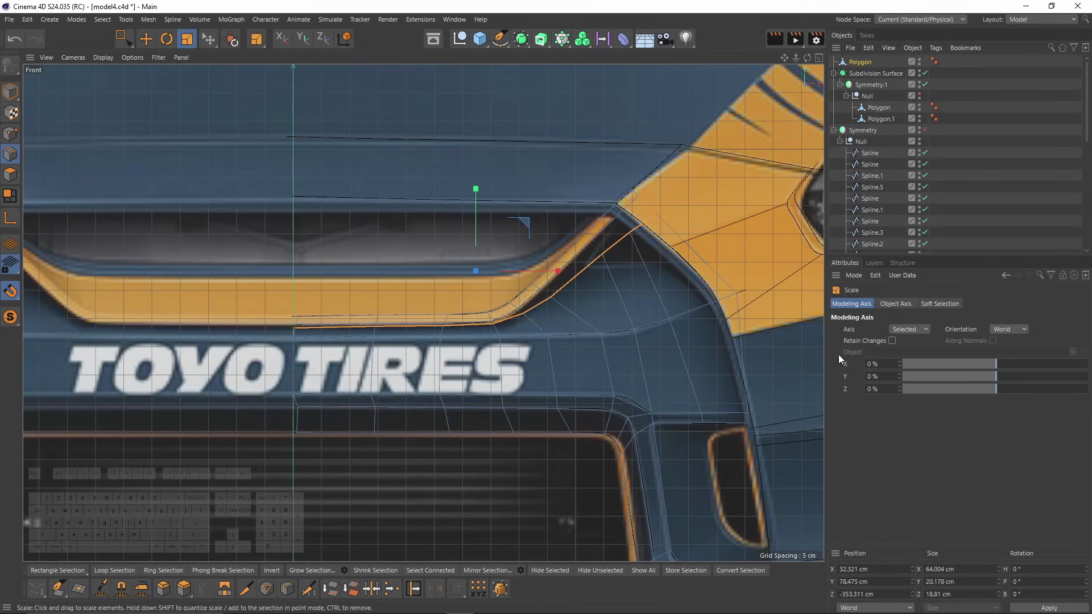
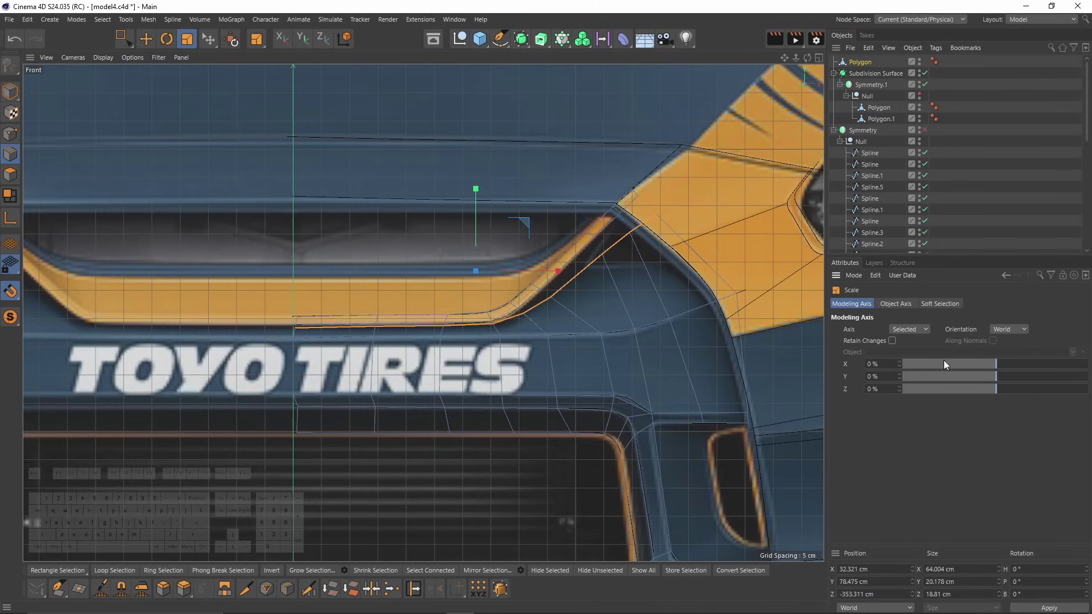
left_click_drag(212, 271, 220, 272)
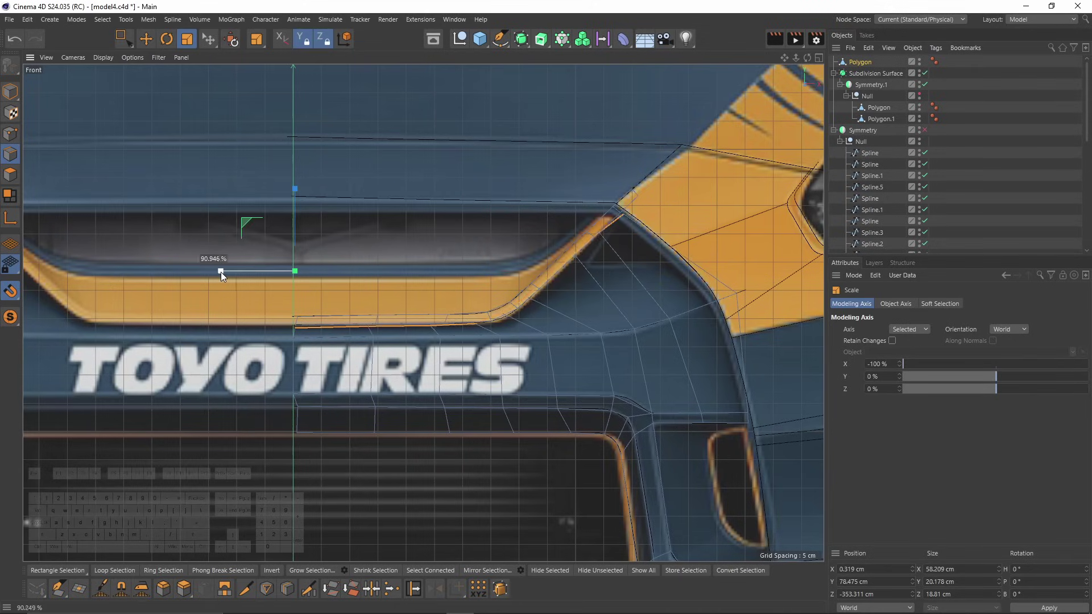
Move the band's open upper edge loop back about 1 cm along Z.
key("e")
key("F5")
middle_click(273, 249)
left_click_drag(305, 77, 257, 380)
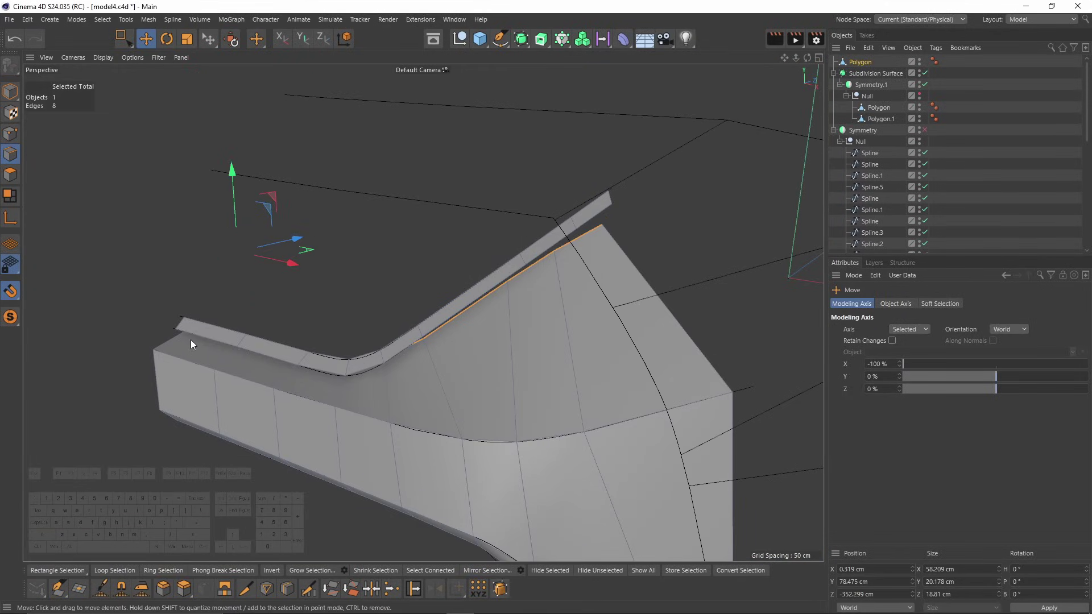
middle_click(622, 216)
middle_click(208, 165)
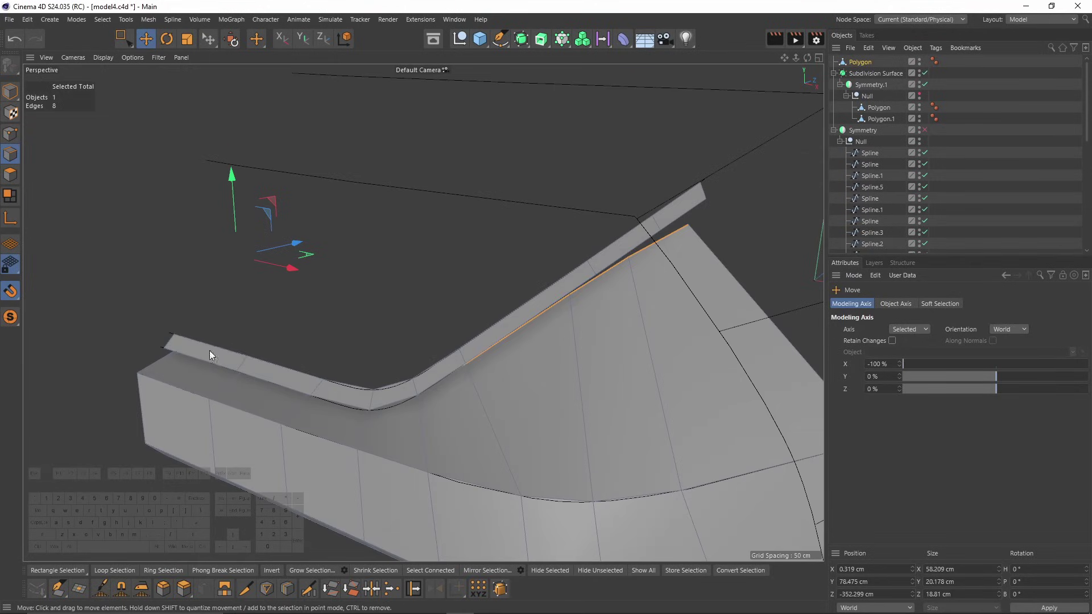
Select the narrow strip's upper edges from the centre to the outer tip and extrude them back about 9.5 cm.
left_click(227, 349)
left_click_drag(415, 340, 652, 299, "alt")
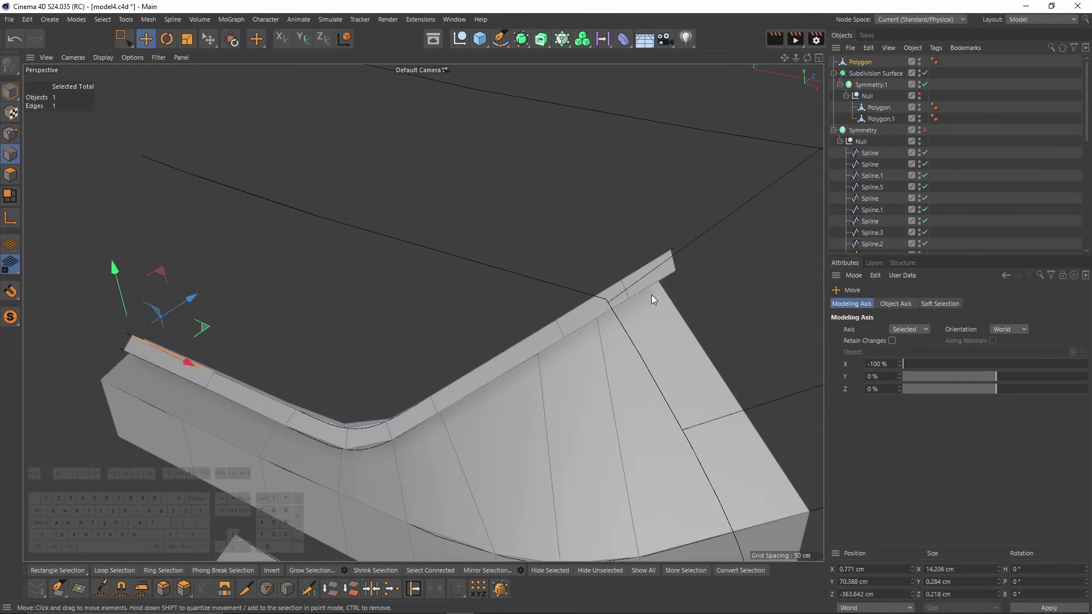
left_click(651, 261, "ctrl+shift")
middle_click(516, 380)
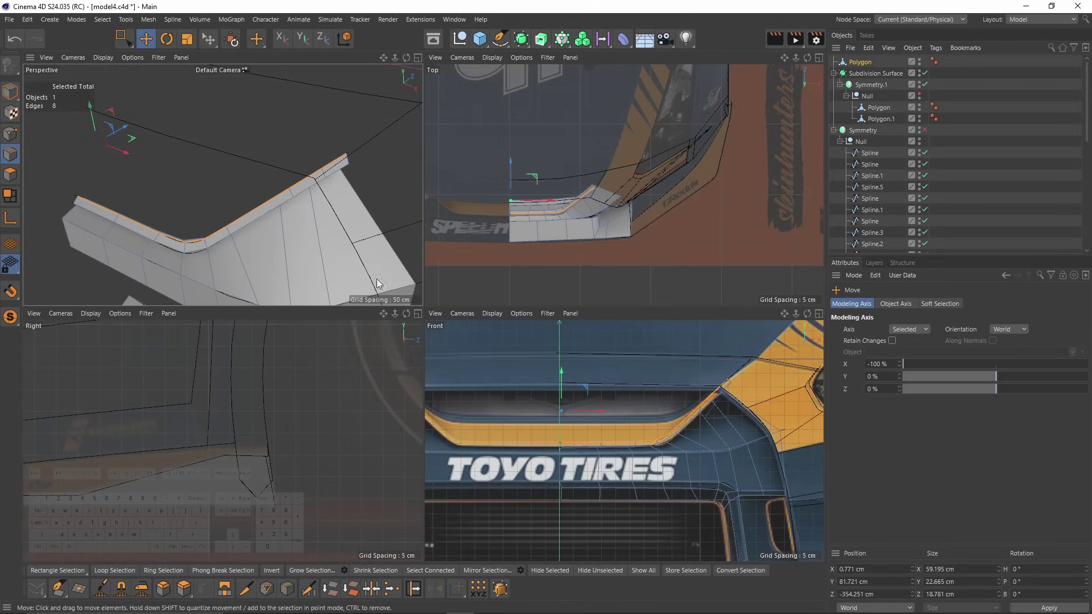
mouse_move(519, 181)
left_mouse_down()
mouse_move(507, 186)
mouse_move(514, 168)
left_mouse_up()
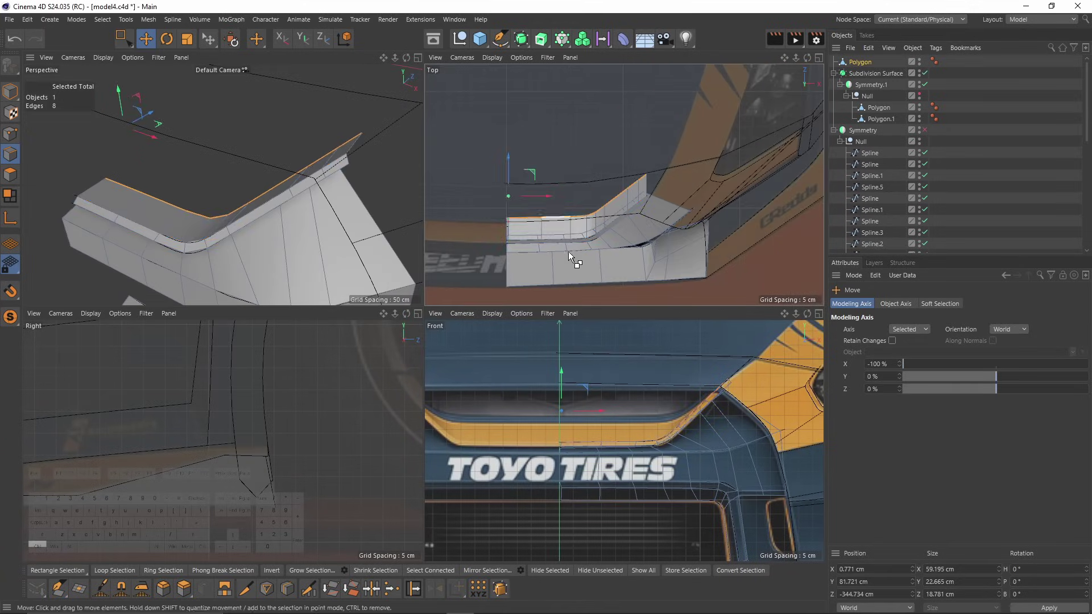
Raise the extruded edges to about Y 83.5 cm and scale their height to about 14.4 cm, matching the front reference.
key("F4")
mouse_move(296, 190)
left_mouse_down()
mouse_move(300, 122)
mouse_move(295, 191)
left_mouse_up()
key("t")
key("e")
key("t")
left_click_drag(217, 240, 219, 241)
middle_click_drag(276, 234, 17, 113)
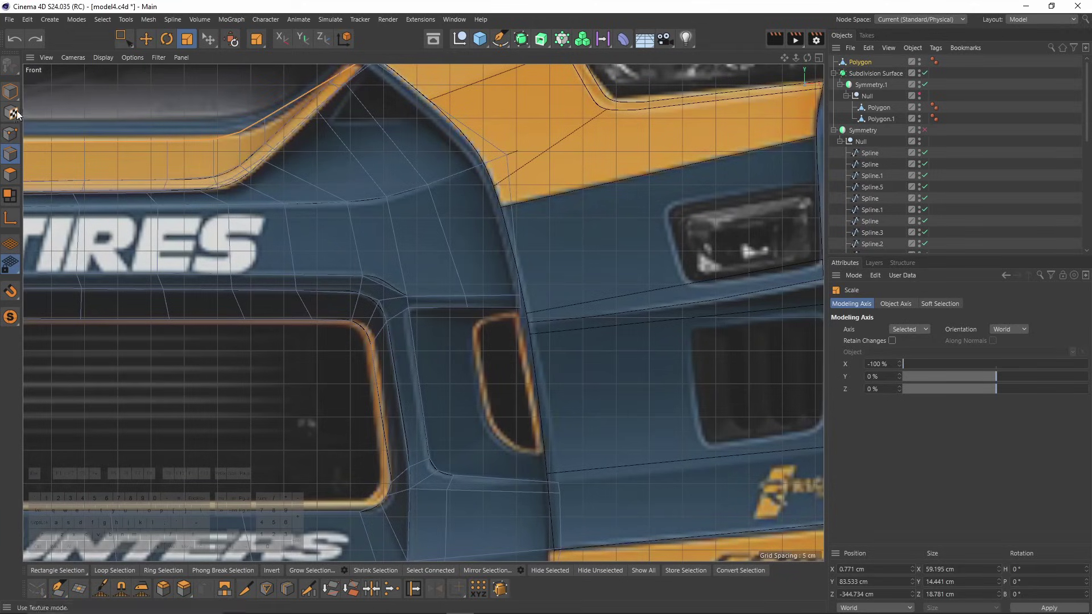
Raise the four points nearest the centre on the lip's upper edge slightly to match the front reference.
left_click(10, 134)
middle_click_drag(261, 128, 420, 236)
scroll(237, 209, "up", 3)
scroll(229, 233, "down", 1)
key("u")
key("l")
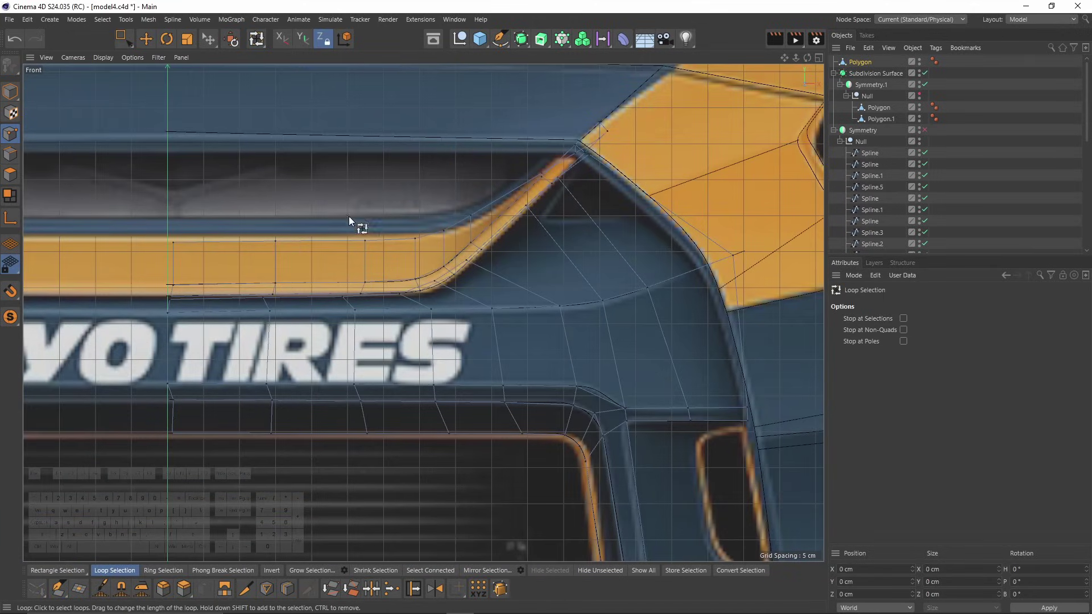
key("0")
left_click_drag(149, 215, 375, 263)
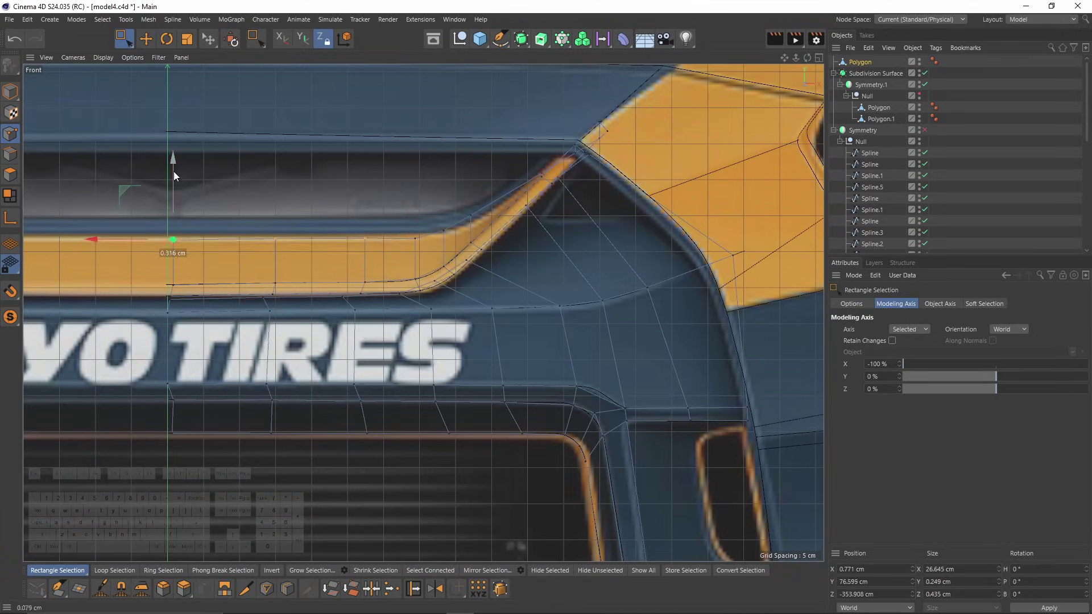
scroll(378, 226, "up", 3)
key("ctrl+z")
middle_click_drag(247, 227, 371, 255)
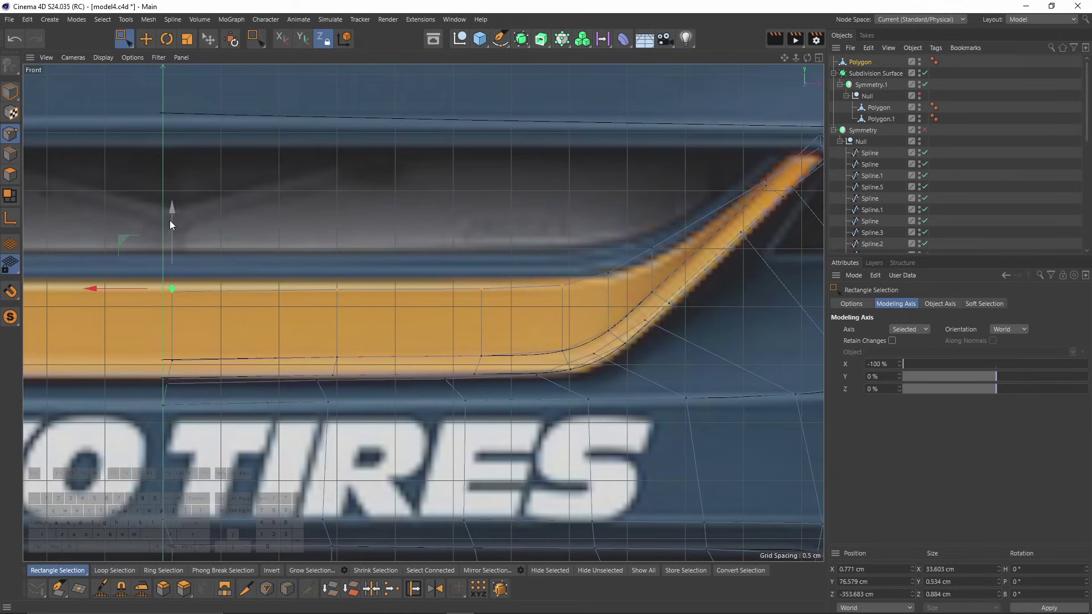
Move the two points at the lip's bend onto the reference outline, placing the outer one at about X 42.6, Y 79.3 cm.
left_click(616, 274)
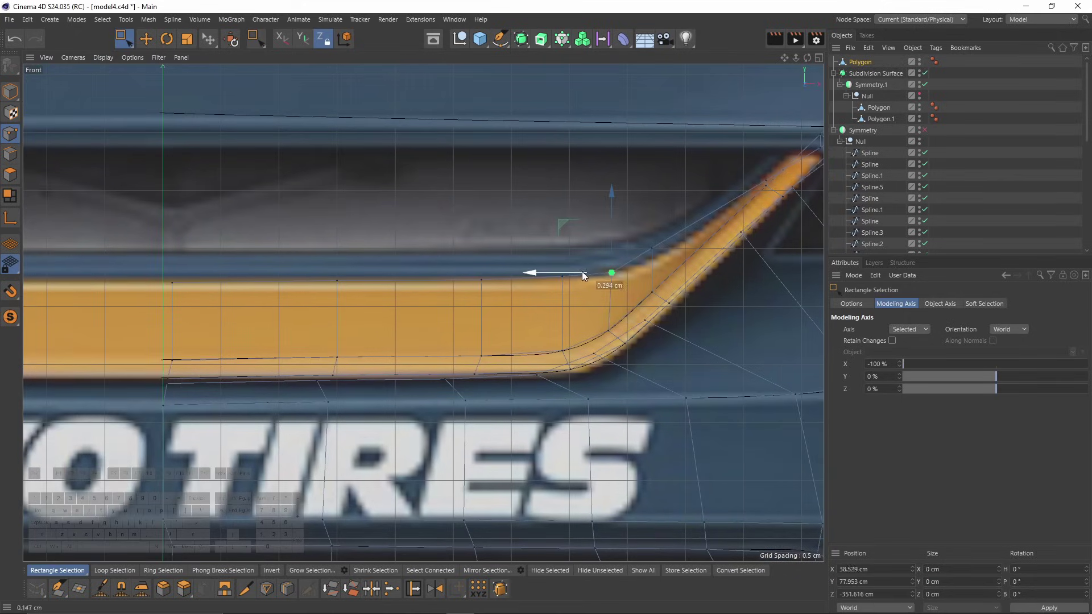
left_click_drag(608, 273, 651, 248)
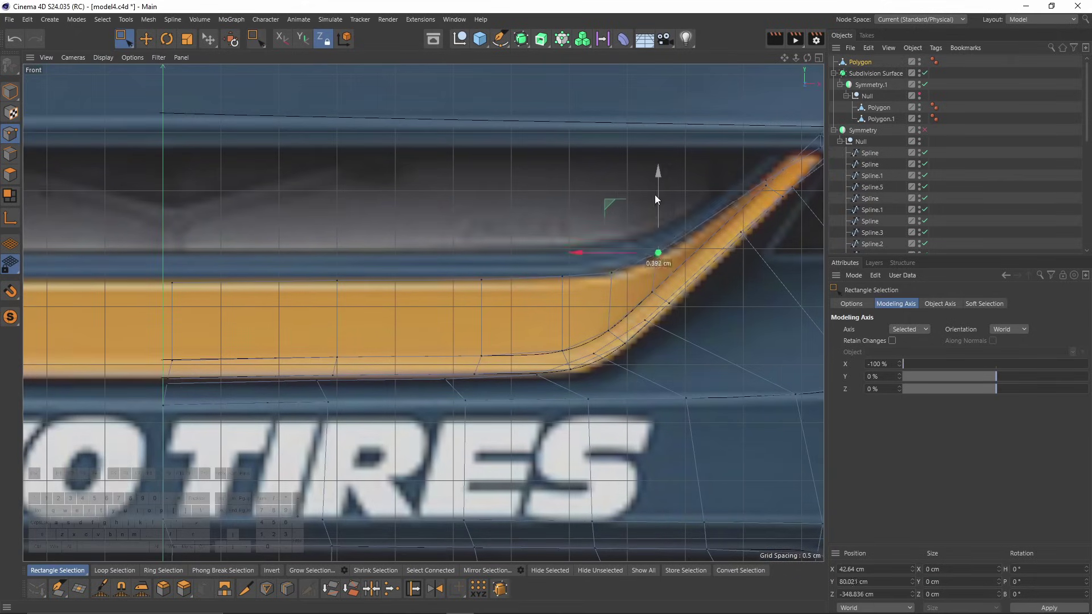
left_click_drag(655, 197, 650, 200)
scroll(555, 254, "down", 3)
Select the lip's lower inner edge loop and examine the lip's shape in the perspective and front views.
left_click(10, 153)
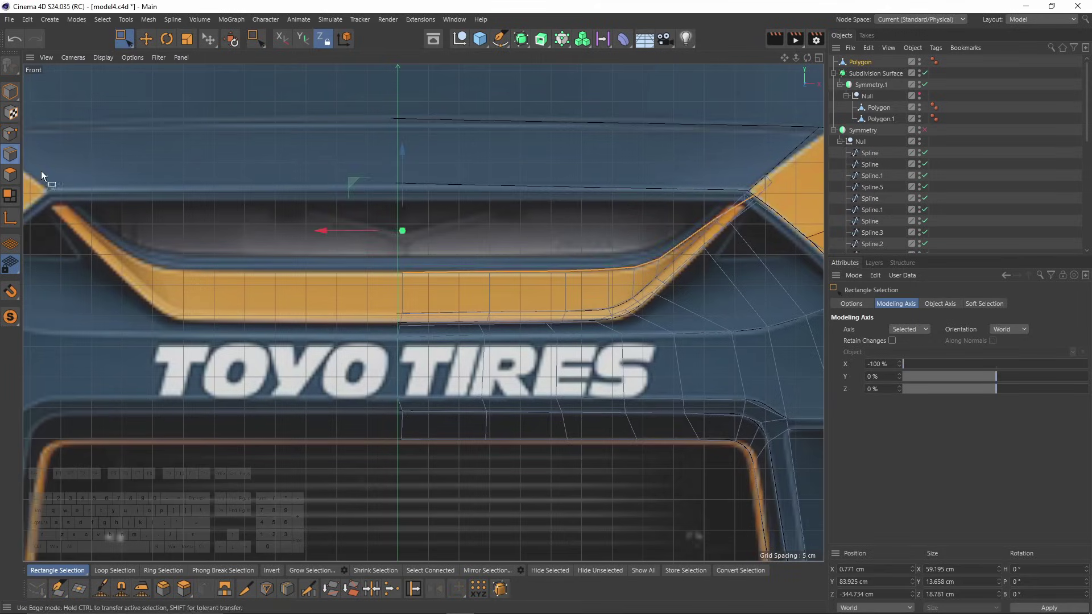
key("e")
middle_click(40, 170)
middle_click(196, 196)
scroll(371, 306, "down", 3)
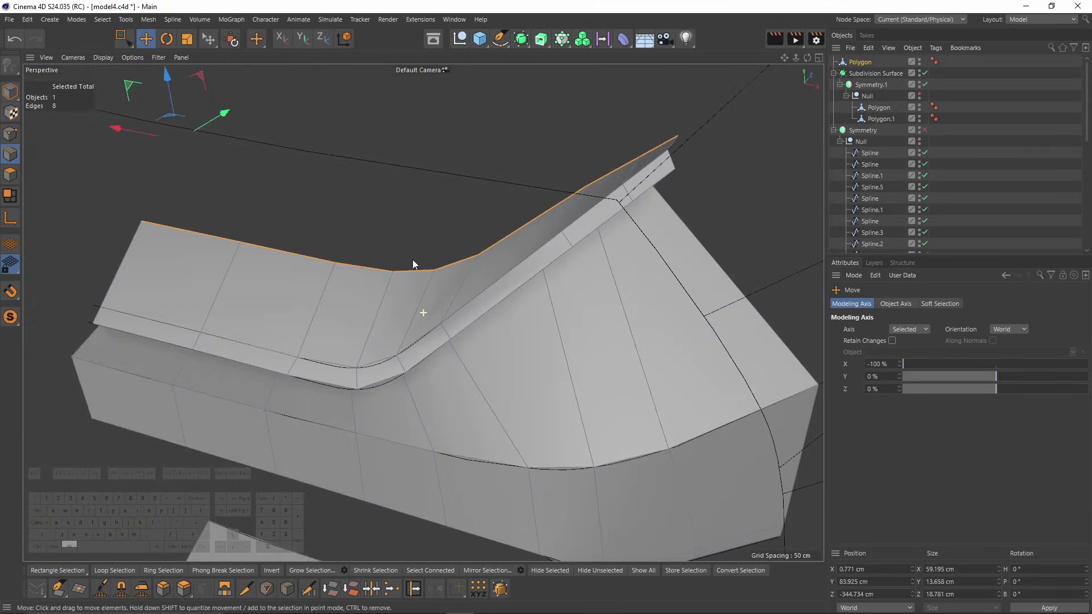
double_click(185, 308)
left_click_drag(256, 315, 338, 154, "alt")
left_click_drag(370, 220, 503, 333, "alt")
middle_click(504, 331)
middle_click(613, 453)
middle_click_drag(617, 454, 339, 319, "alt")
middle_click(276, 271)
middle_click(274, 274)
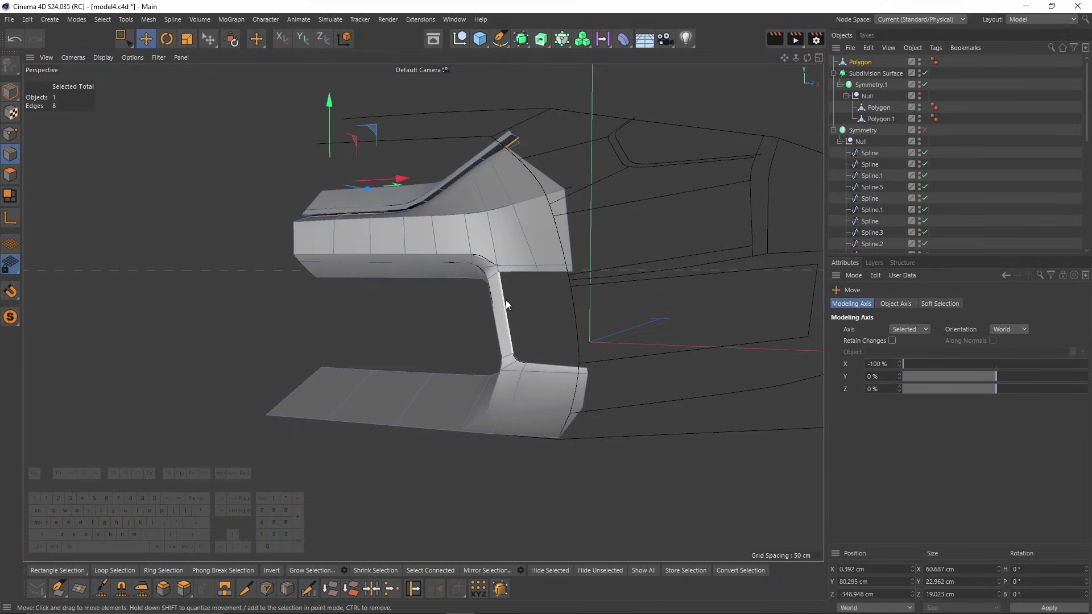
Extrude the side intake's open inner edges outward about 9.2 cm along X and scale their height to about 21.2 cm.
scroll(523, 365, "up", 3)
left_click_drag(534, 309, 554, 360)
middle_click(670, 441)
middle_click(670, 442)
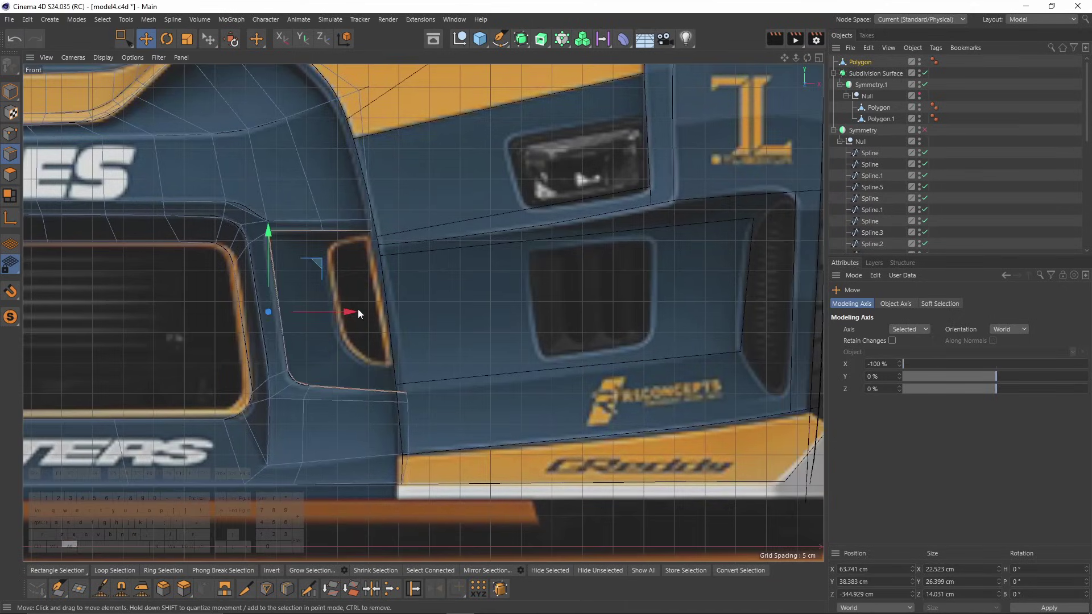
left_click_drag(357, 309, 388, 312)
key("t")
left_click_drag(319, 228, 282, 257)
key("e")
scroll(340, 307, "up", 2)
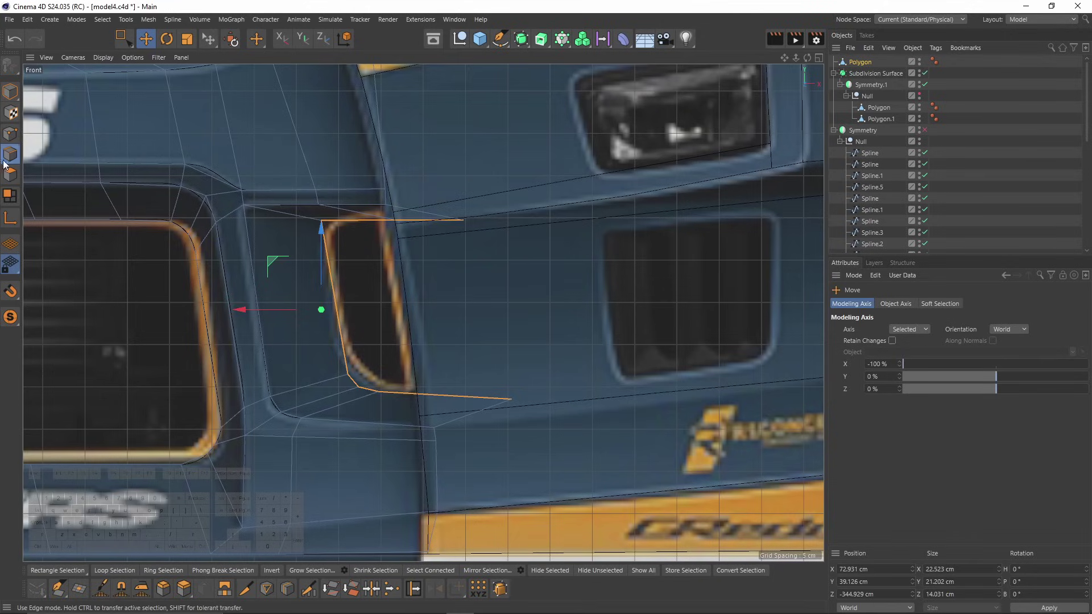
Slide the two overshooting end points of the intake's extruded edges back to the vertical guide spline.
left_click(12, 133)
key("m")
key("o")
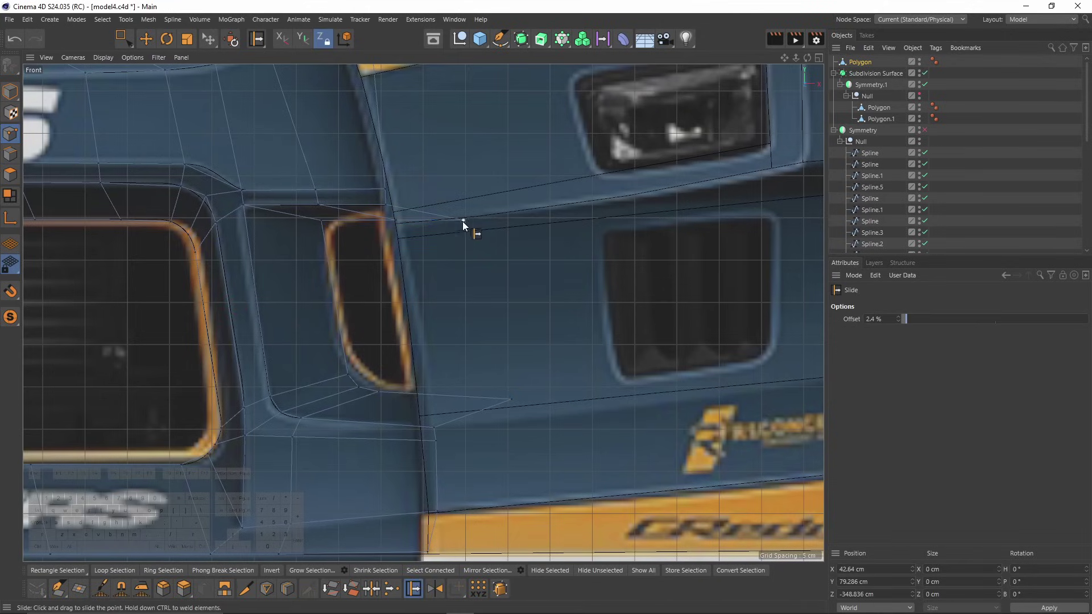
left_click_drag(462, 221, 402, 227)
left_click_drag(512, 400, 432, 439)
Slide the intake's corner points onto the reference outline and add a cut across the panel just below its upper edge.
scroll(363, 379, "up", 5)
mouse_move(351, 371)
left_mouse_down()
mouse_move(353, 354)
mouse_move(341, 356)
left_mouse_up()
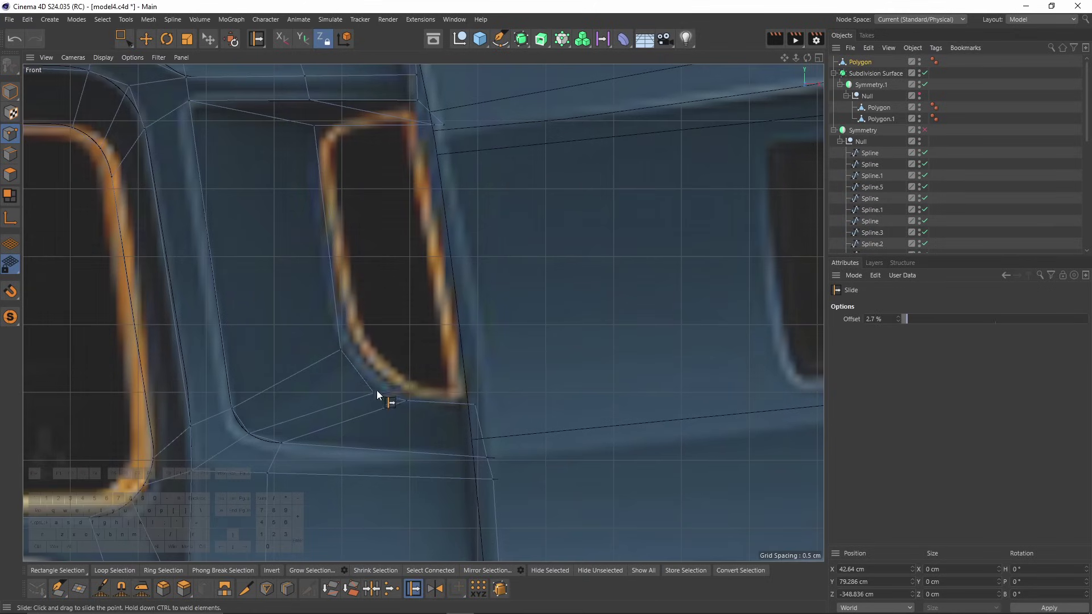
left_click_drag(377, 392, 407, 408)
middle_click_drag(405, 373, 419, 453, "alt")
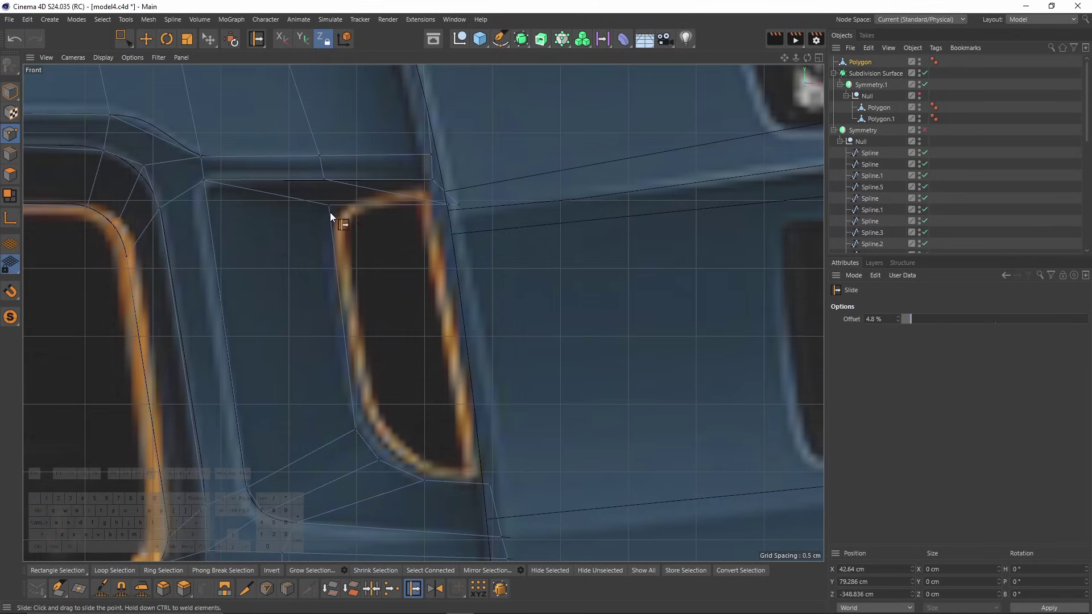
left_click_drag(344, 239, 336, 252)
mouse_move(329, 207)
left_mouse_down()
mouse_move(329, 223)
mouse_move(347, 218)
mouse_move(338, 209)
left_mouse_up()
scroll(267, 257, "down", 5)
scroll(301, 360, "up", 3)
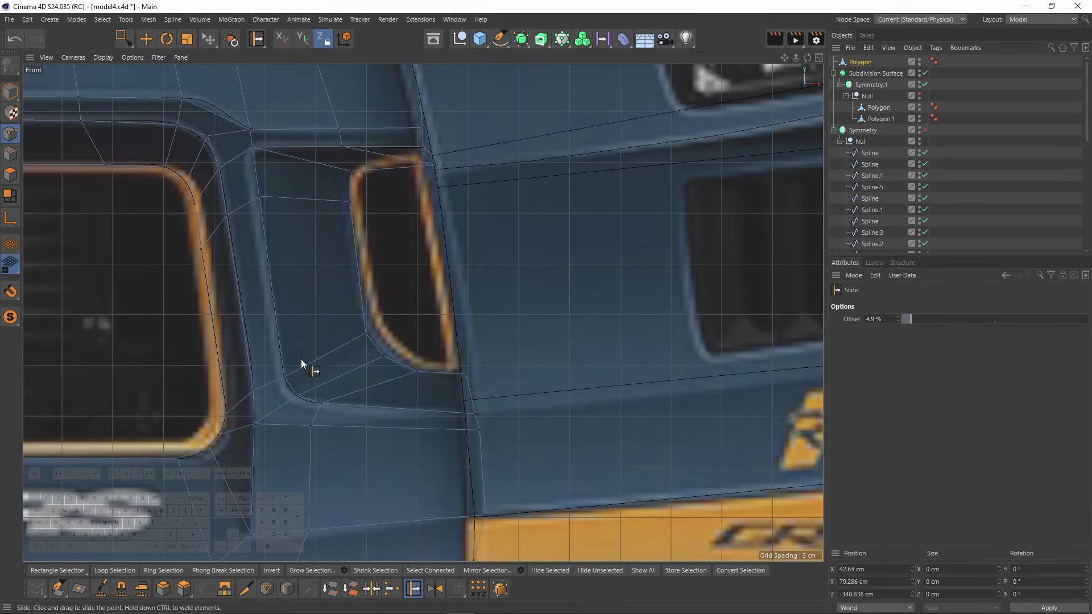
Select all polygons of the bumper mesh and deselect the separate upper grille lip.
middle_click(234, 253)
middle_click(215, 236)
left_click_drag(409, 337, 487, 213, "alt")
left_click(10, 175)
key("d")
key("ctrl+a")
key("e")
double_click(387, 198, "ctrl")
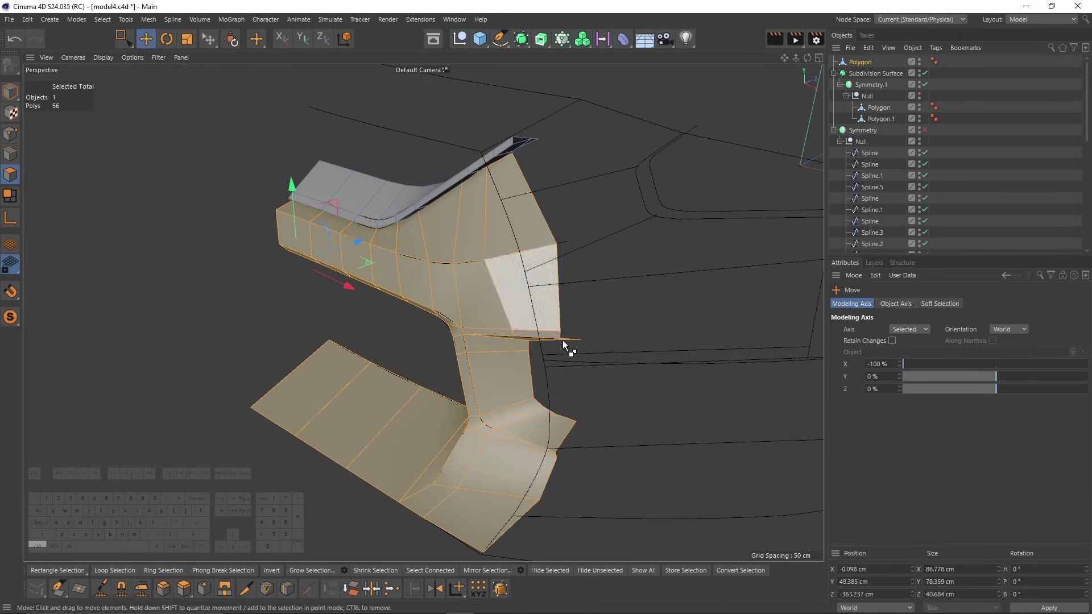
Try to extrude the selected bumper polygons with an offset of -3.2 cm.
key("d")
left_click_drag(619, 390, 601, 390)
middle_click(627, 420)
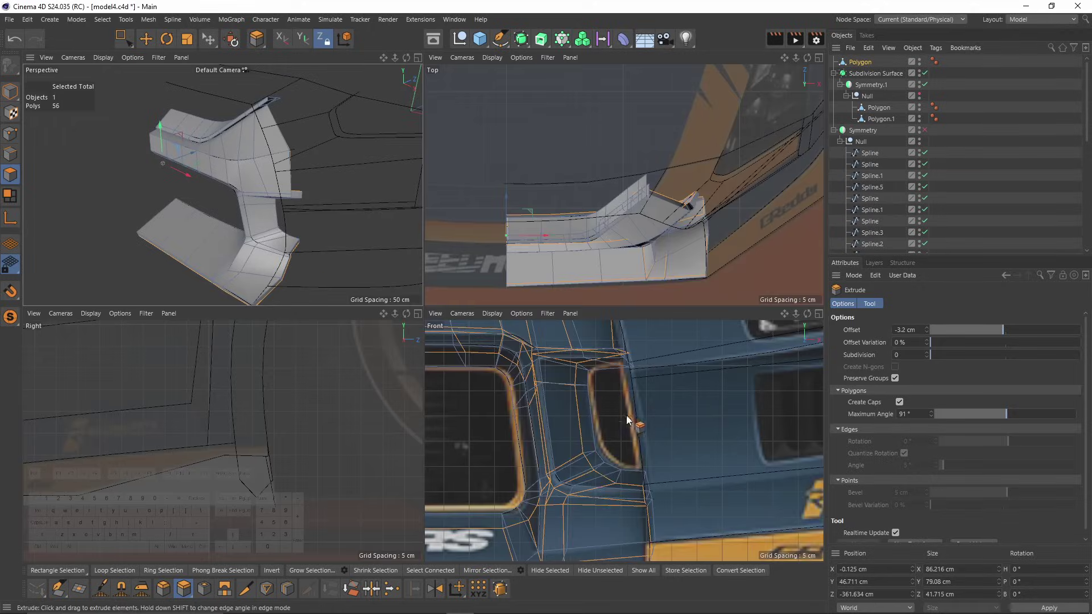
middle_click(353, 261)
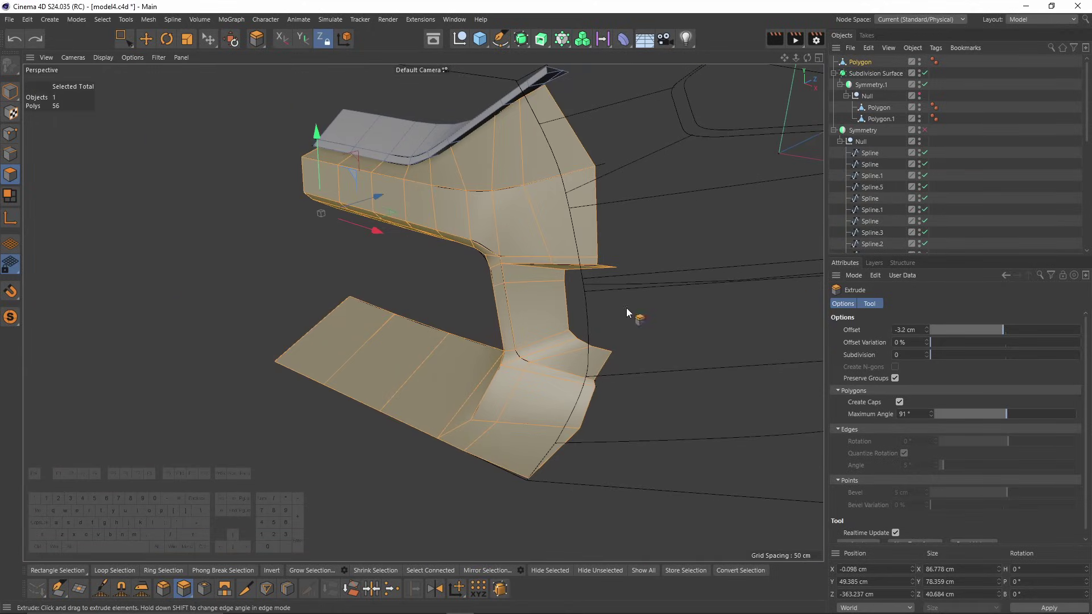
Show the finished side parts for comparison, extrude the selected polygons by -2.32 cm, and clear the selection.
left_click(918, 95)
left_click_drag(556, 302, 676, 333, "alt")
left_click_drag(677, 332, 666, 333)
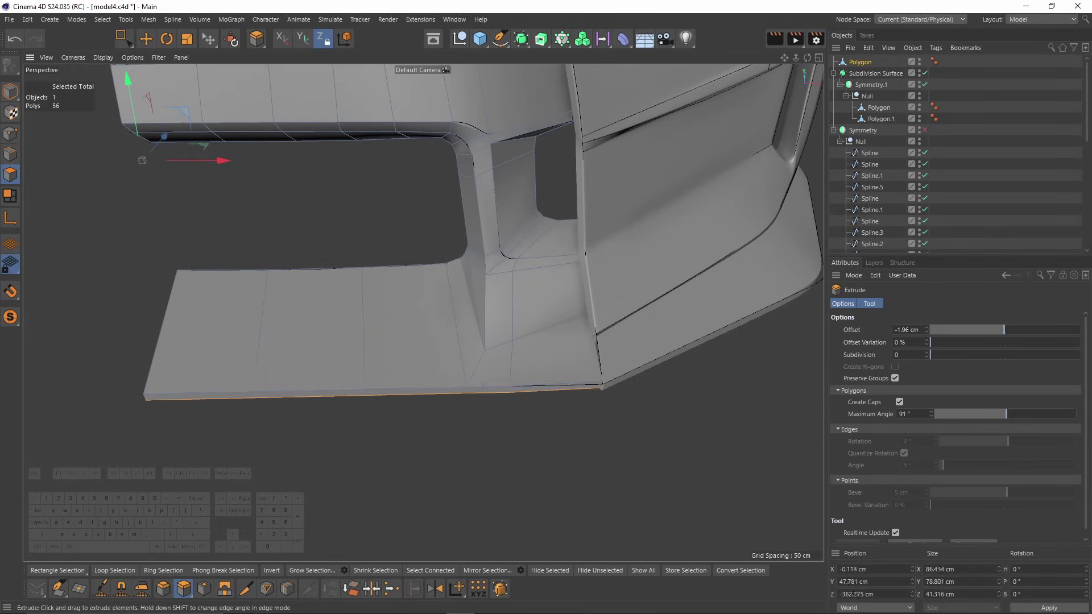
left_click_drag(511, 308, 509, 308)
key("ctrl+shift+a")
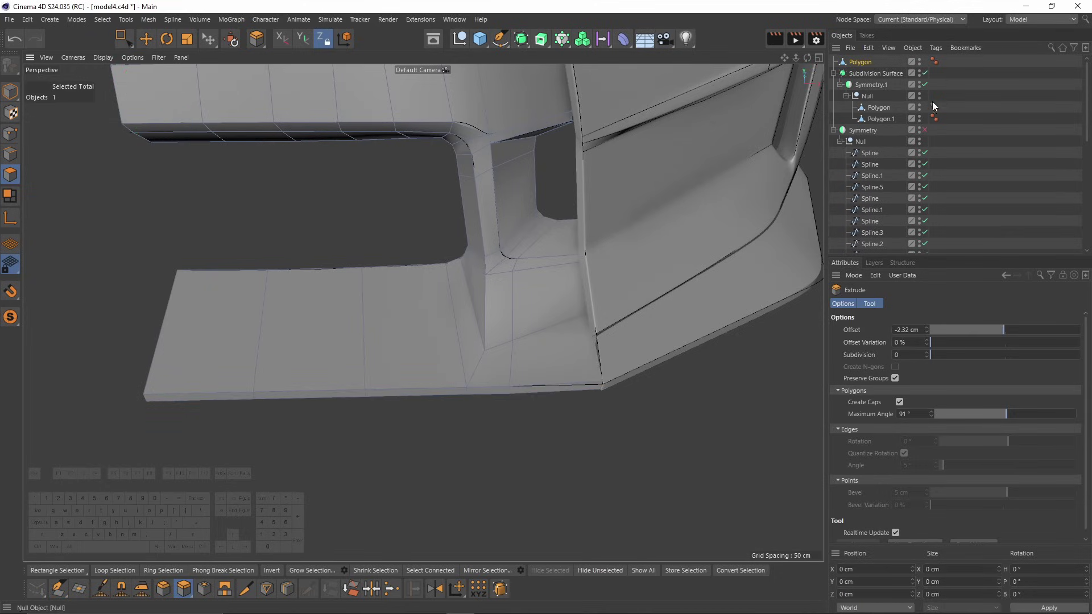
Hide the finished side parts and the guide splines so only the central bumper mesh is displayed.
left_click(919, 95)
left_click_drag(625, 164, 634, 199, "alt")
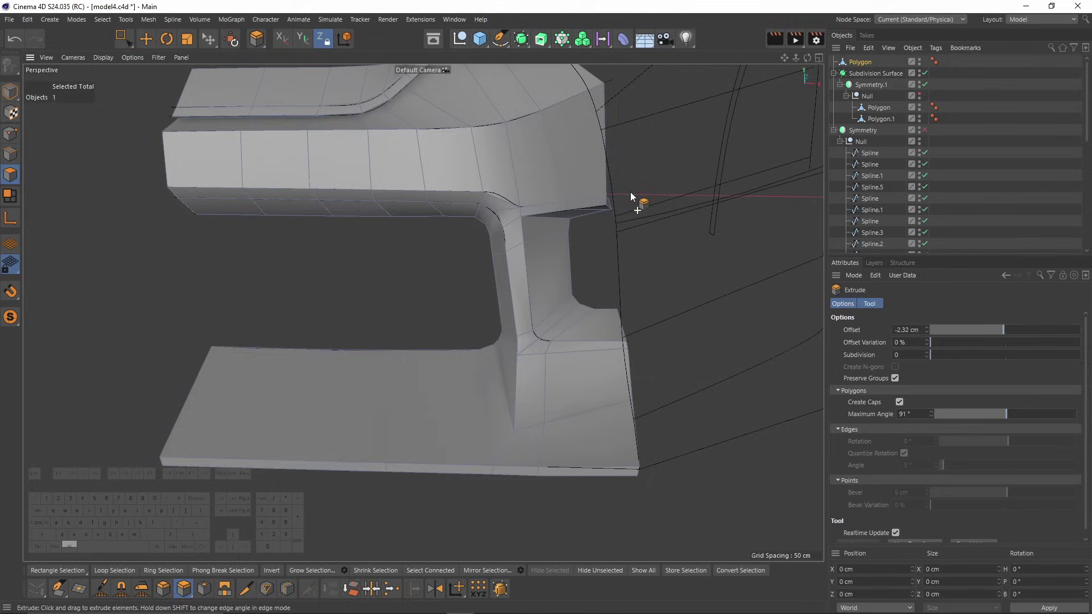
left_click(920, 128)
left_click_drag(495, 166, 641, 182, "alt")
Add a loop cut at 96.211 % along the top of the bumper's front band.
scroll(596, 203, "up", 3)
key("k")
key("l")
left_click(754, 153)
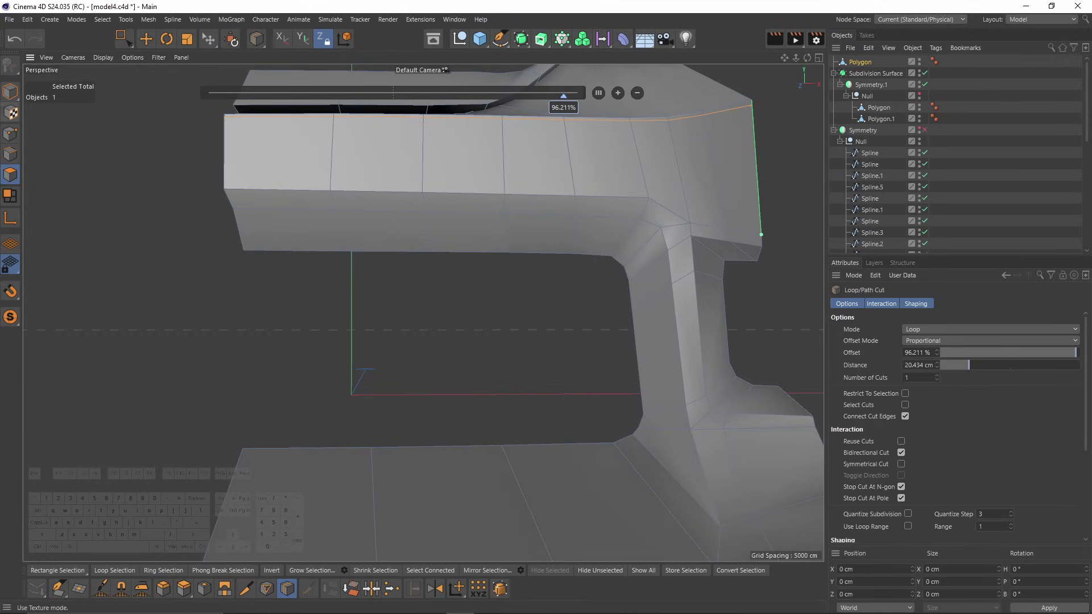
scroll(508, 188, "up", 4)
key("space")
left_click_drag(457, 163, 195, 168)
key("m")
key("q")
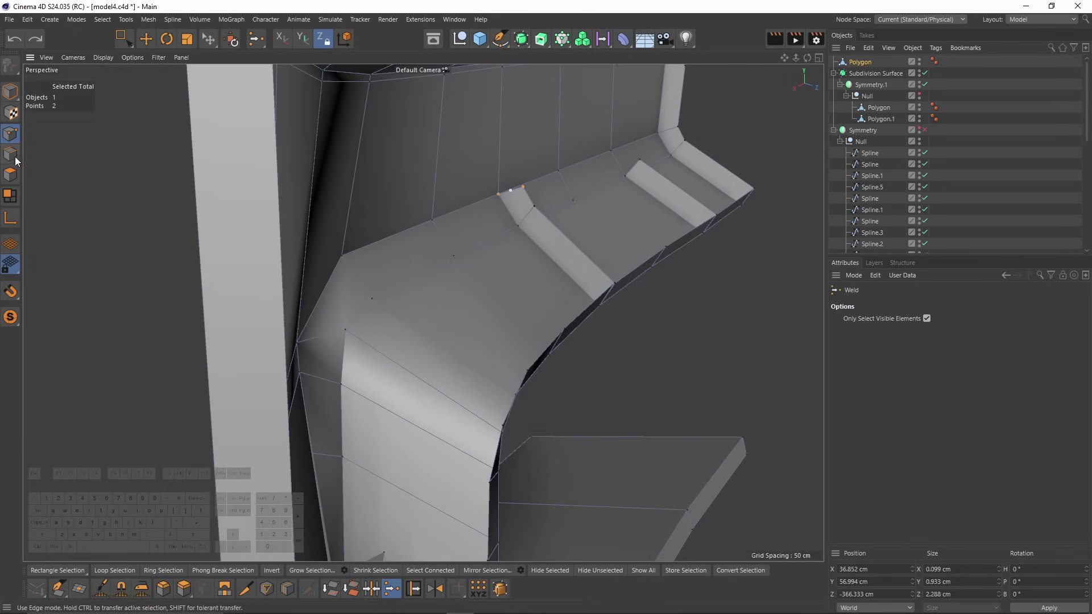
Delete the stray internal polygon strips on the inner side of the band above the grille opening.
left_click(10, 175)
left_click(524, 200)
left_click(562, 247, "shift")
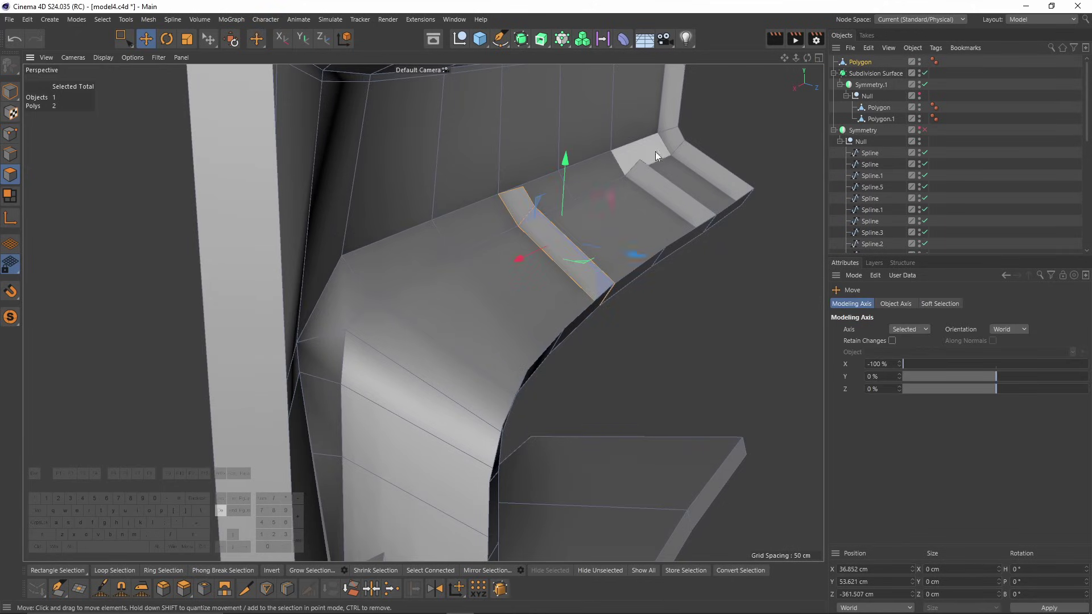
key("Delete")
left_click(528, 228)
left_click(521, 219, "shift")
key("Delete")
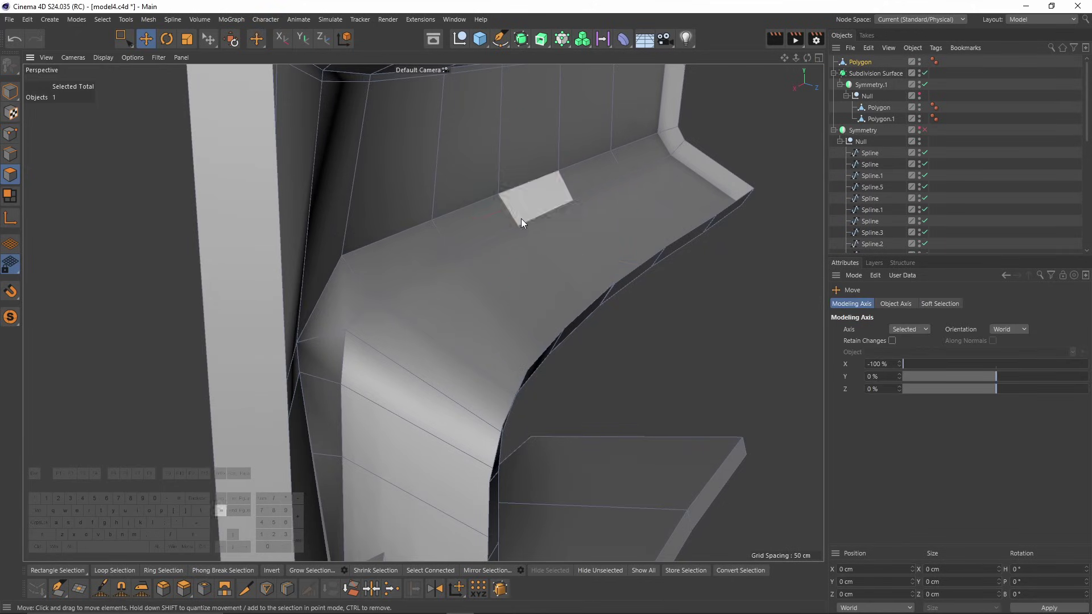
scroll(524, 221, "down", 3)
left_click_drag(524, 221, 133, 174, "alt")
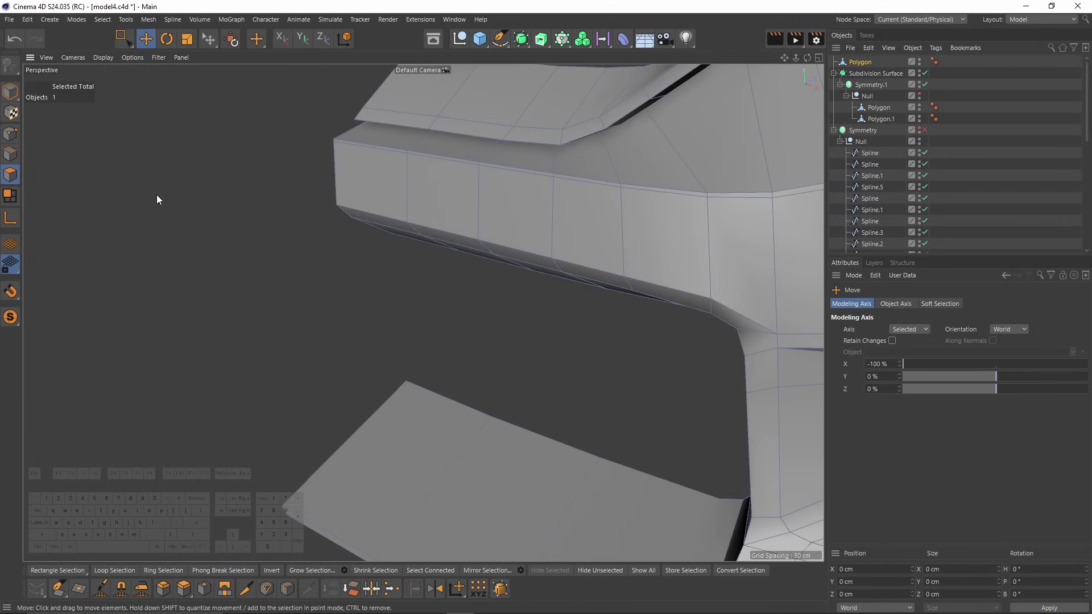
key("k")
key("l")
left_click_drag(638, 276, 615, 200, "alt")
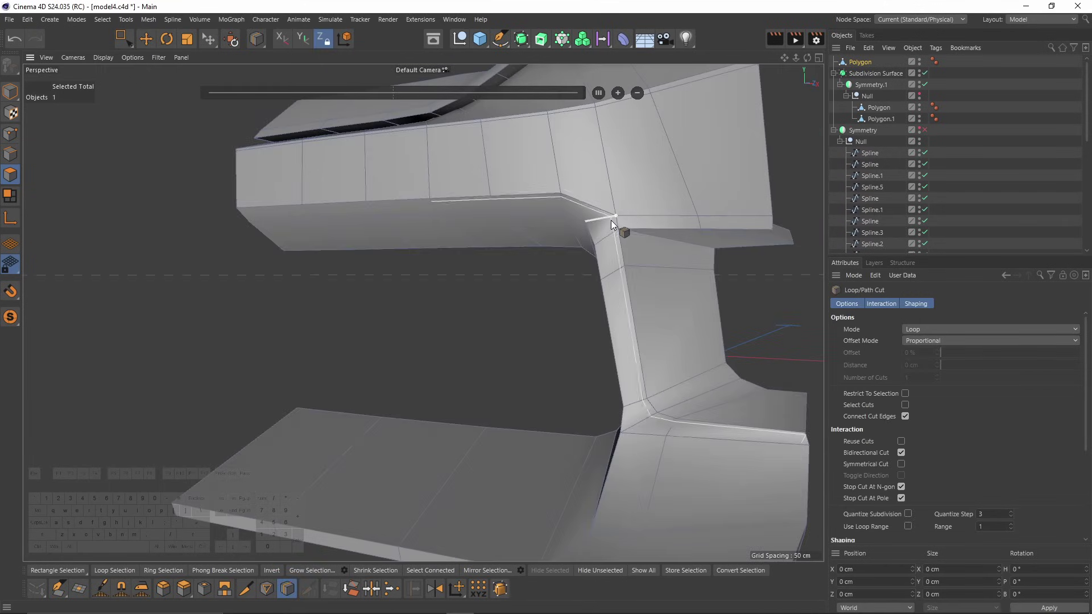
left_click(612, 224)
Weld the split points midway along the upper band's underside and select all points of the mesh.
left_click(5, 136)
scroll(421, 214, "up", 4)
key("space")
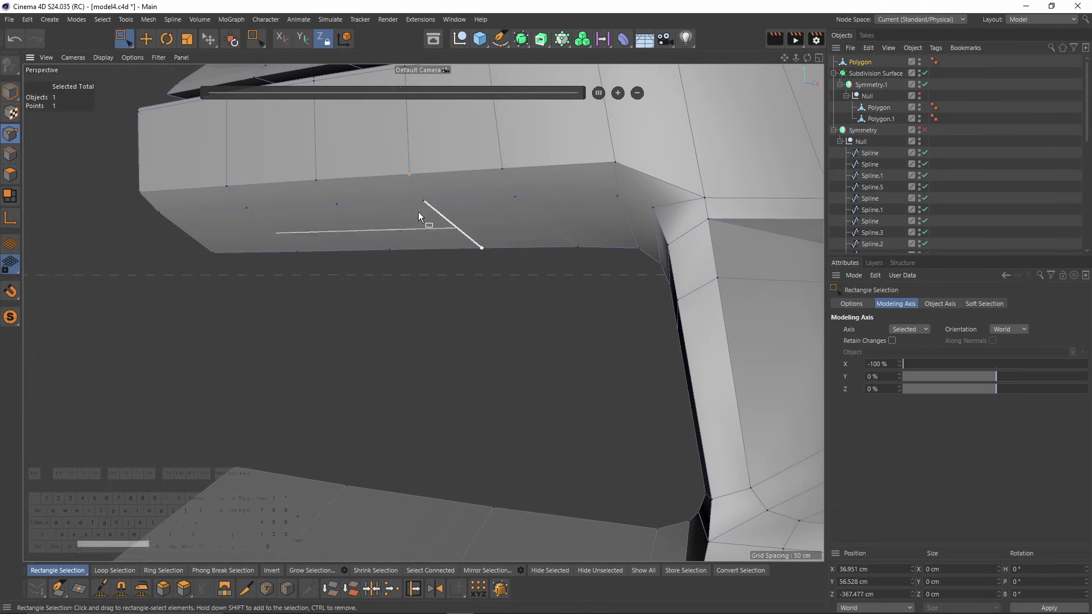
key("m")
key("q")
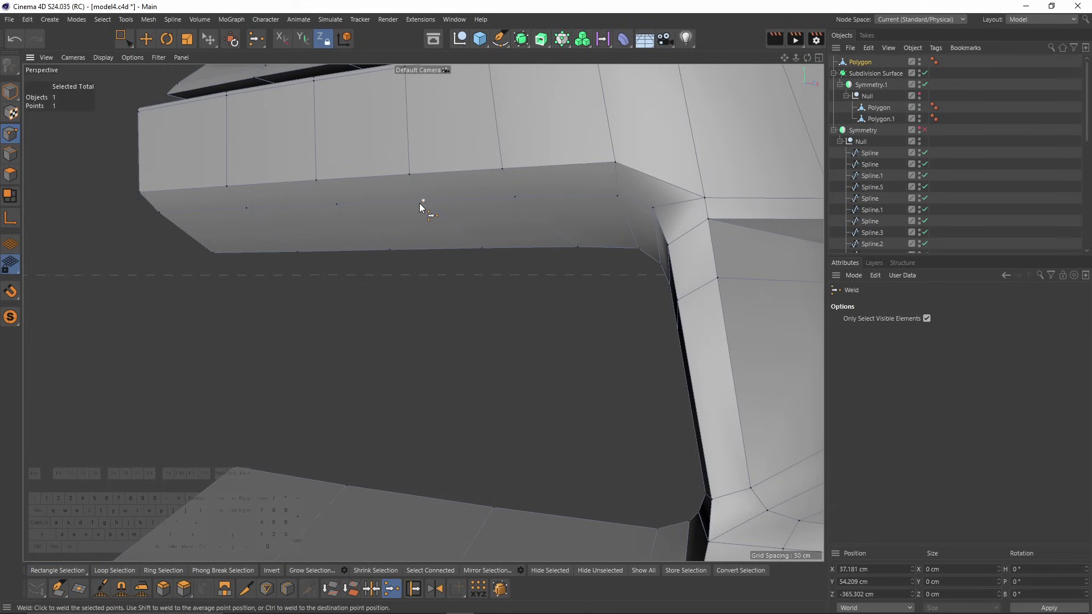
key("ctrl+a")
Add a loop cut at 93.681 % around the grille opening's inner wall, close to its front edge.
key("k")
key("l")
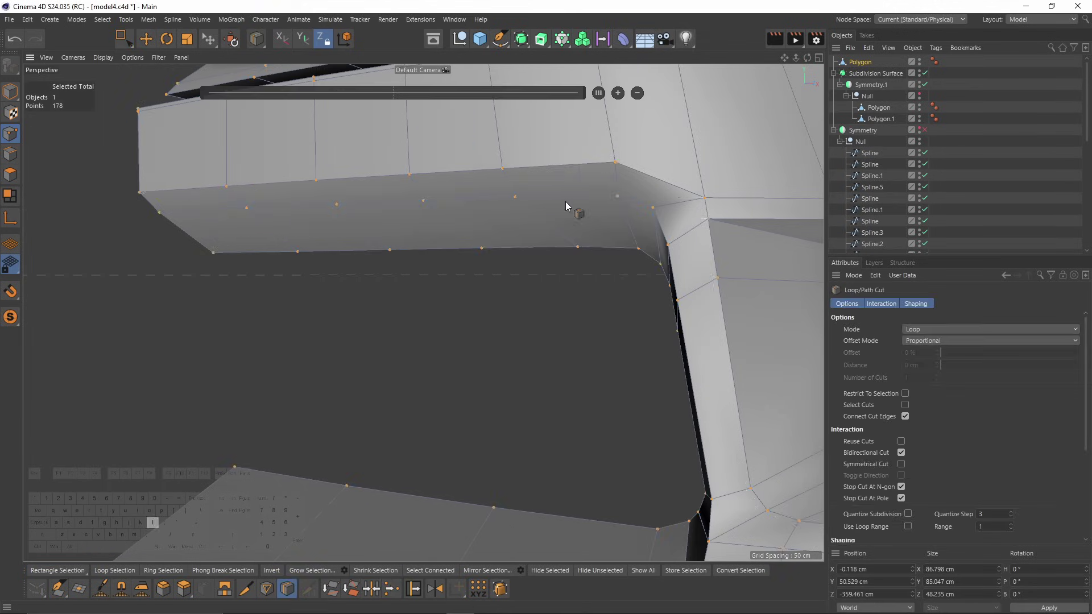
middle_click_drag(633, 195, 520, 197, "alt")
left_click_drag(520, 197, 503, 281, "alt")
left_click(544, 219)
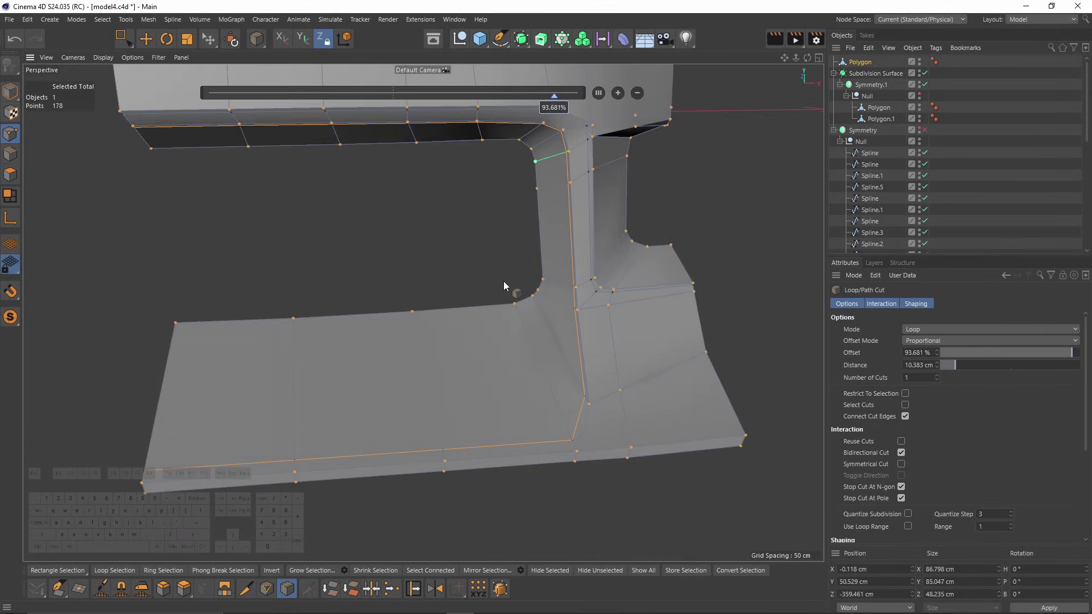
Select the grille opening's rear edge loop and inspect its continuity at the point near X 39 cm.
left_click(10, 154)
key("e")
double_click(234, 317)
mouse_move(465, 317)
left_mouse_down("alt")
mouse_move(486, 317)
mouse_move(482, 304)
left_mouse_up("alt")
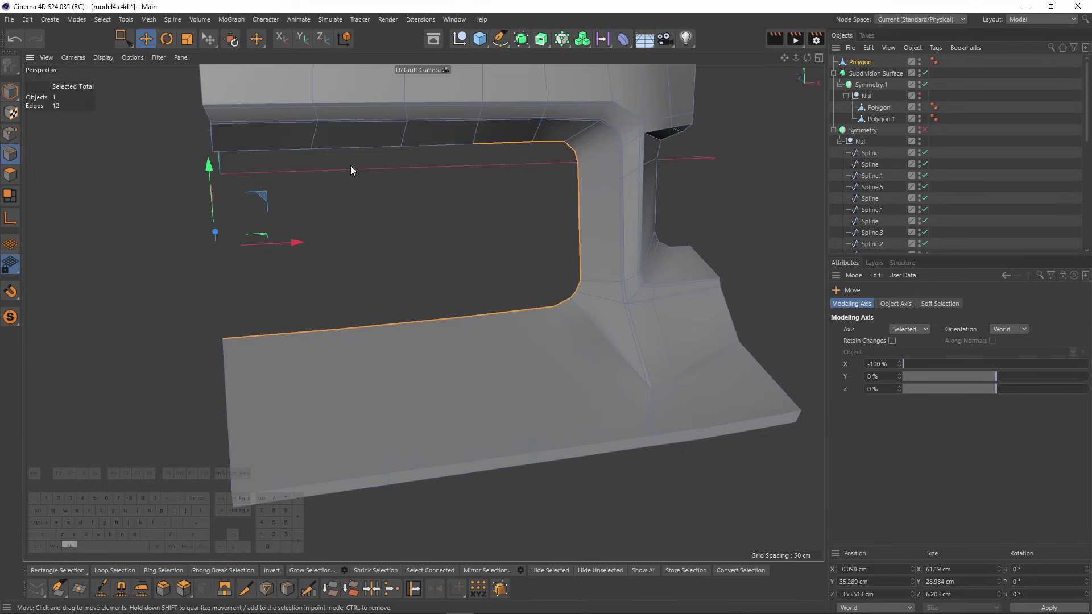
left_click(11, 134)
key("space")
left_click(473, 146)
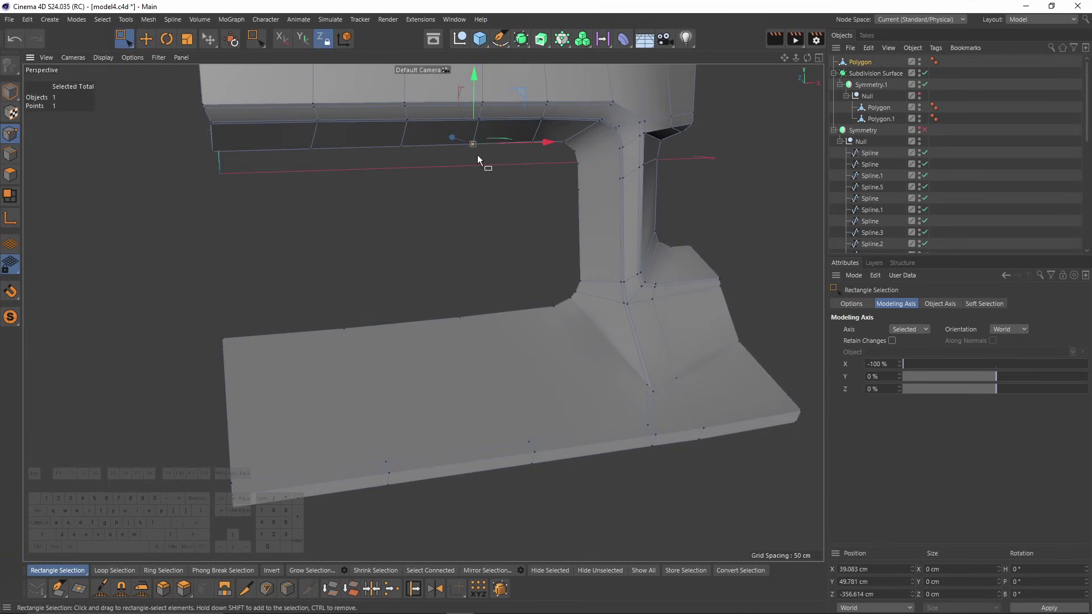
left_click_drag(477, 155, 341, 168, "alt")
Select the stray polygon between the wall segments at the rear upper corner of the grille opening.
left_click(11, 174)
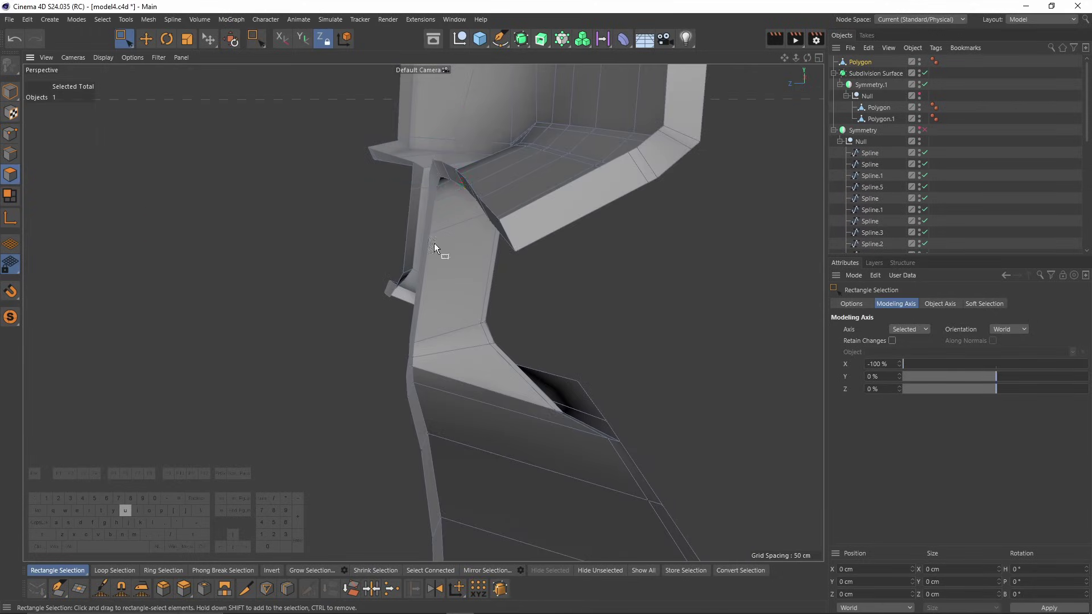
key("u")
key("l")
key("e")
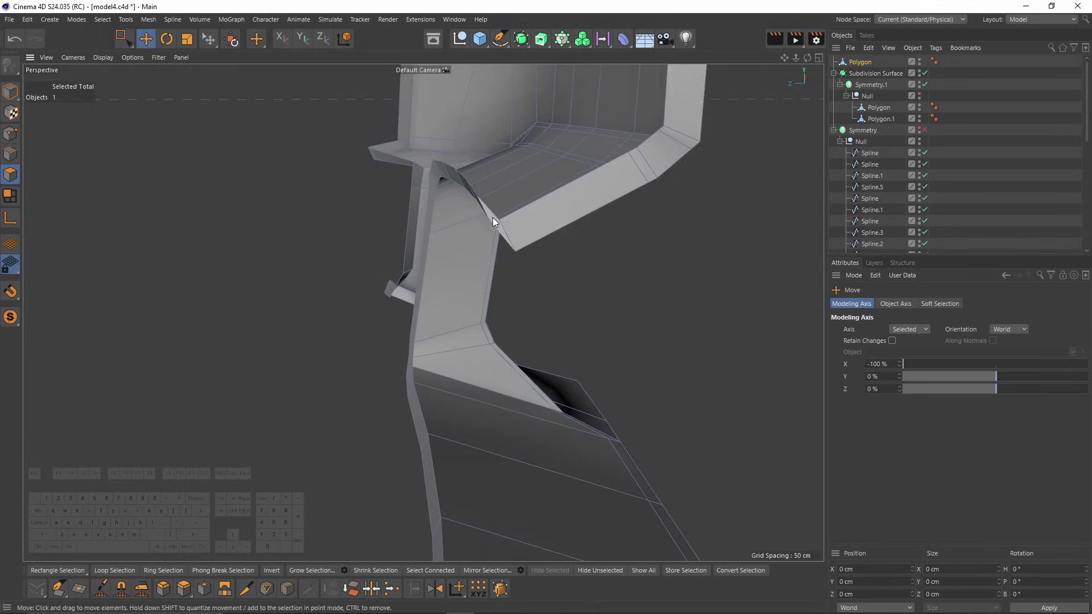
left_click(493, 218)
left_click_drag(496, 210, 578, 233, "alt")
Move a point on the grille opening's upper rear edge to test whether it is split, and undo the move.
left_click(20, 135)
key("u")
key("l")
left_click(528, 189)
key("e")
left_click_drag(506, 173, 527, 187)
key("ctrl+z")
Weld the split points along the grille opening's upper rear edge.
key("0")
left_click_drag(527, 186, 521, 207, "alt")
key("m")
key("q")
left_click(522, 182)
key("0")
left_click(510, 209)
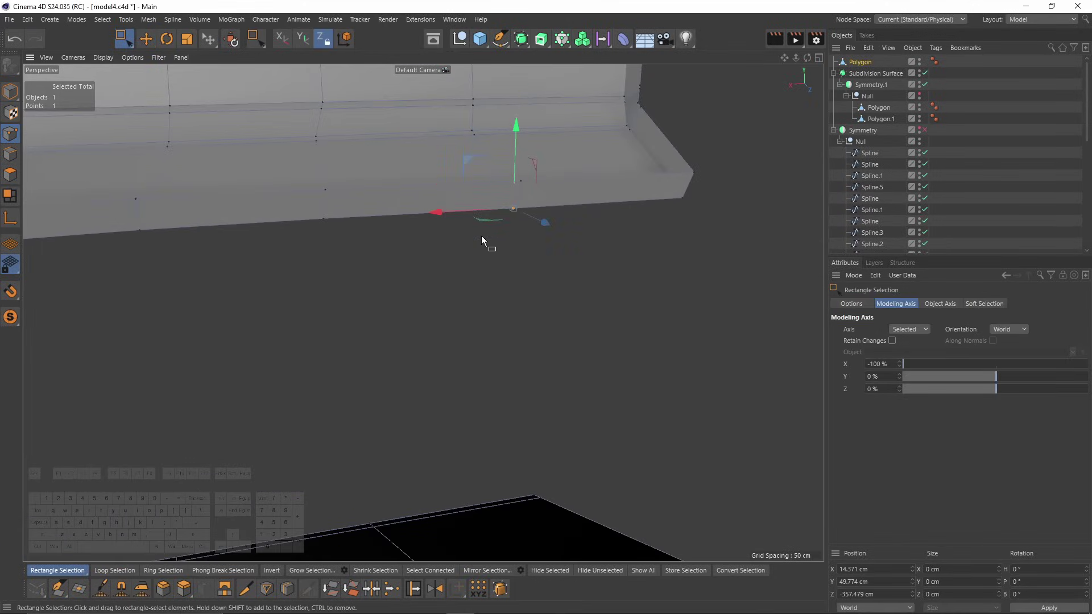
left_click(325, 190)
left_click(322, 219)
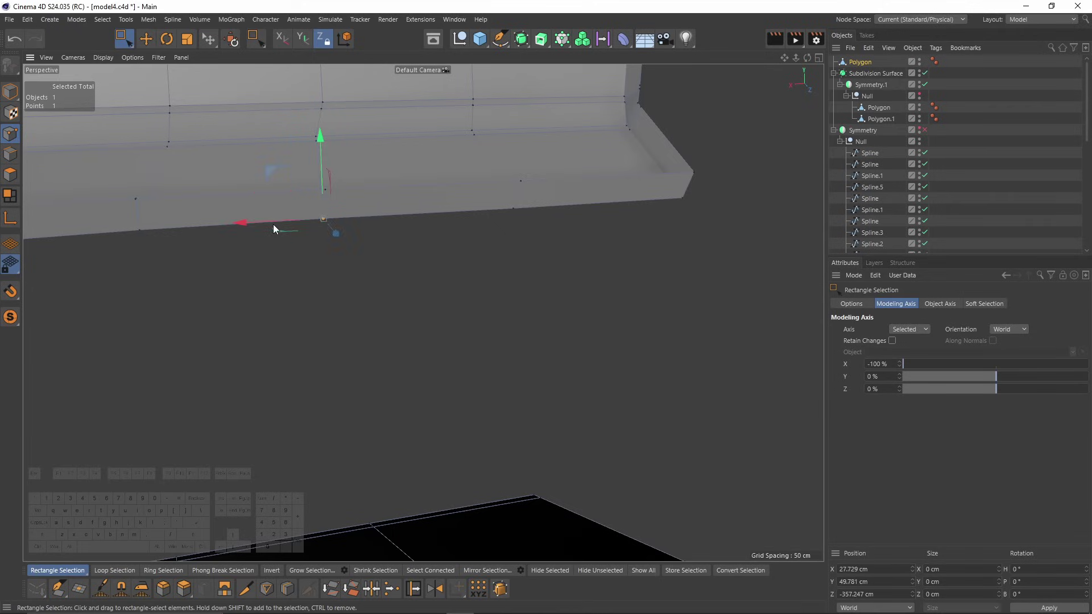
left_click(142, 204)
key("m")
key("q")
left_click_drag(138, 200, 160, 240, "alt")
Select the polygon strip along the grille opening's rear rim and extrude it about 2.7 cm backwards.
left_click(10, 176)
left_click_drag(276, 228, 398, 229, "alt")
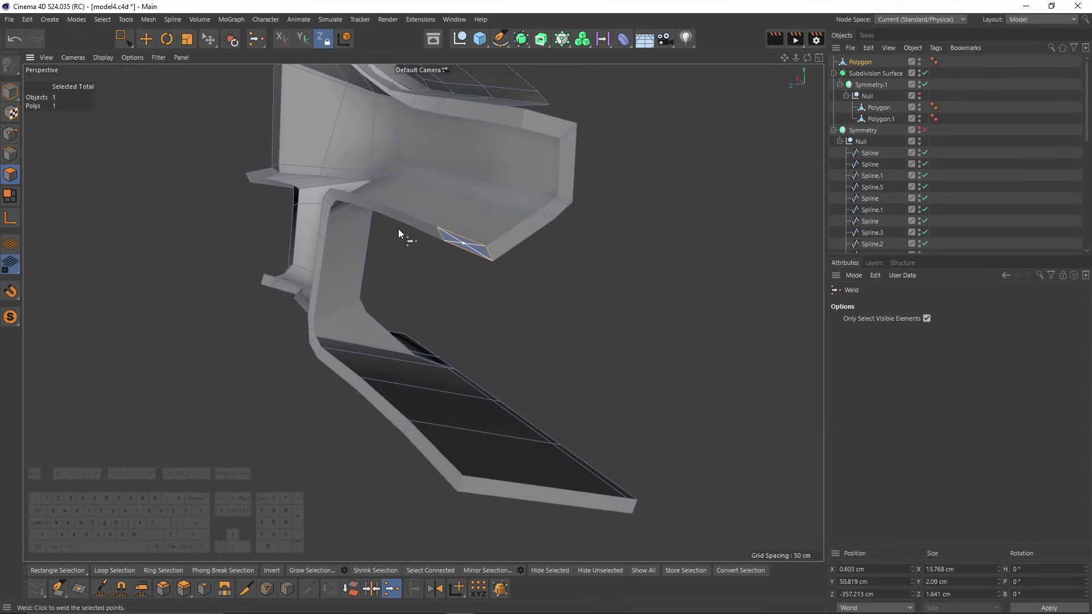
key("e")
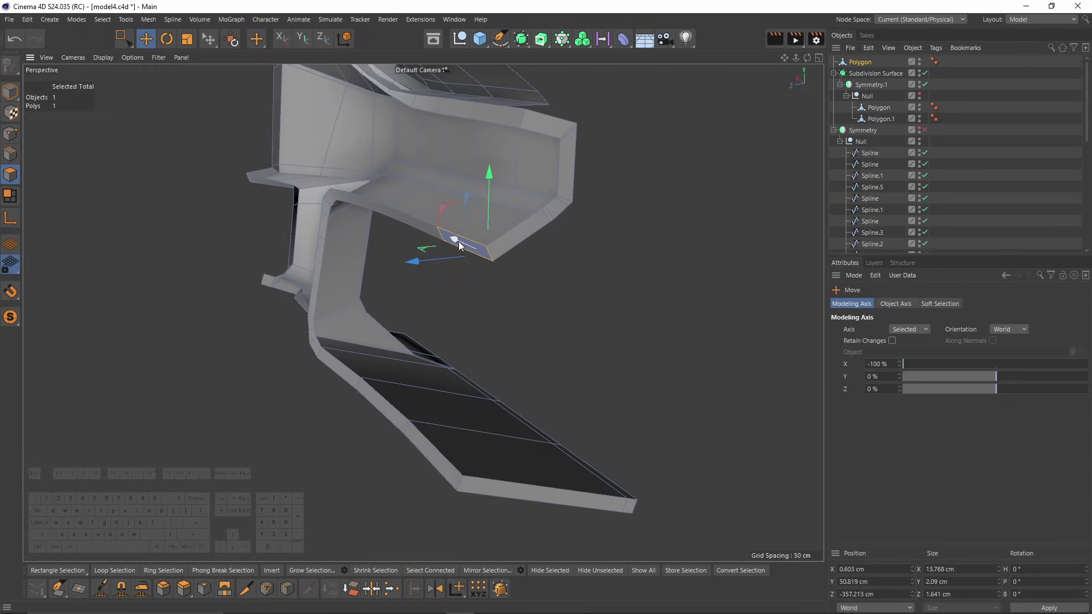
left_click(343, 196, "ctrl+shift")
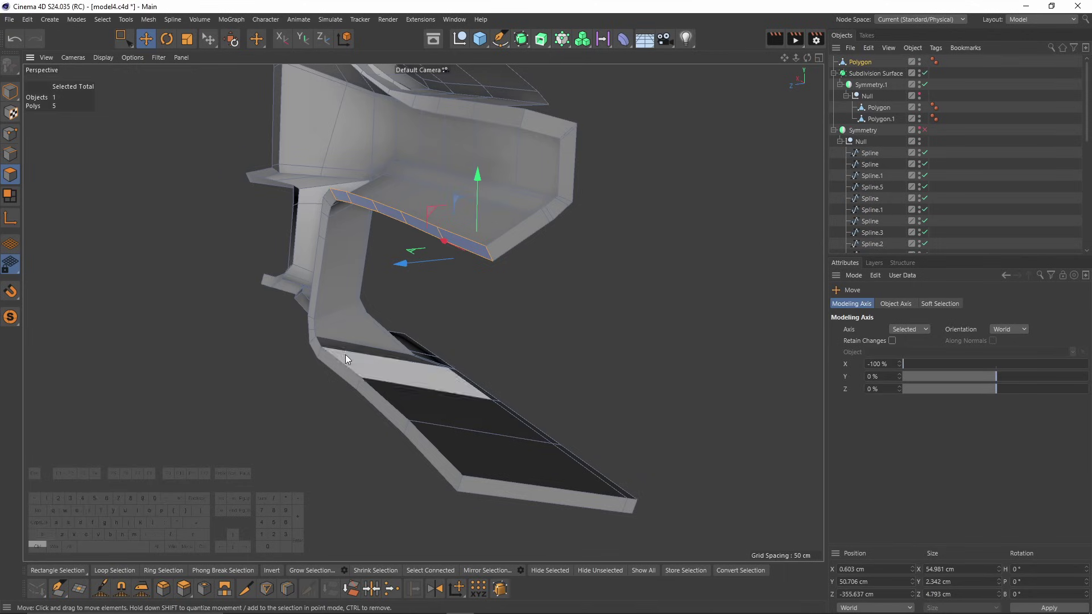
left_click(352, 376, "ctrl+shift")
left_click(445, 475, "ctrl+shift")
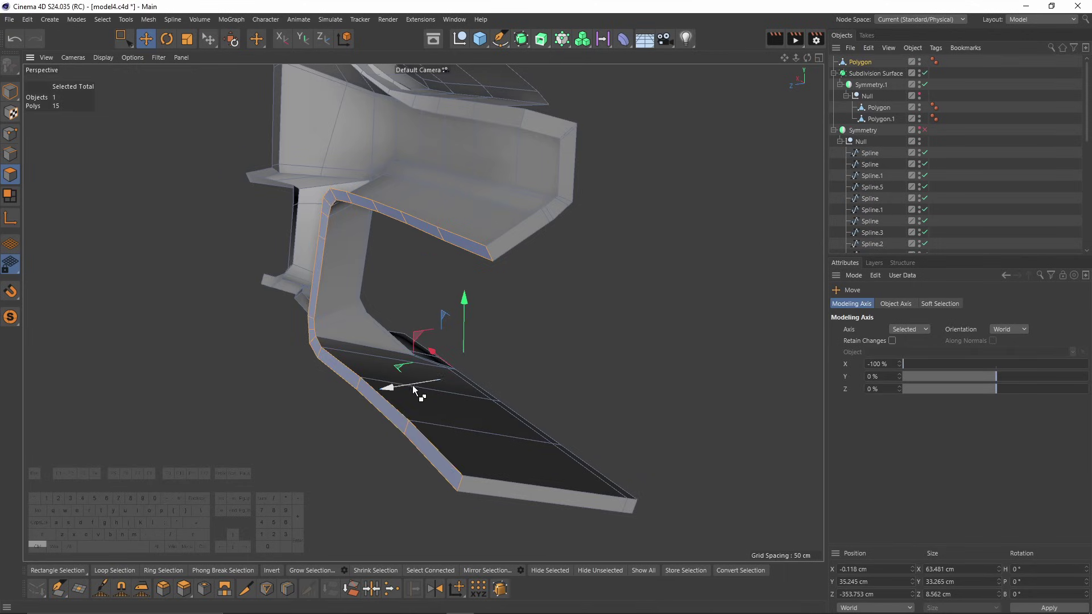
left_click_drag(411, 384, 394, 387, "ctrl")
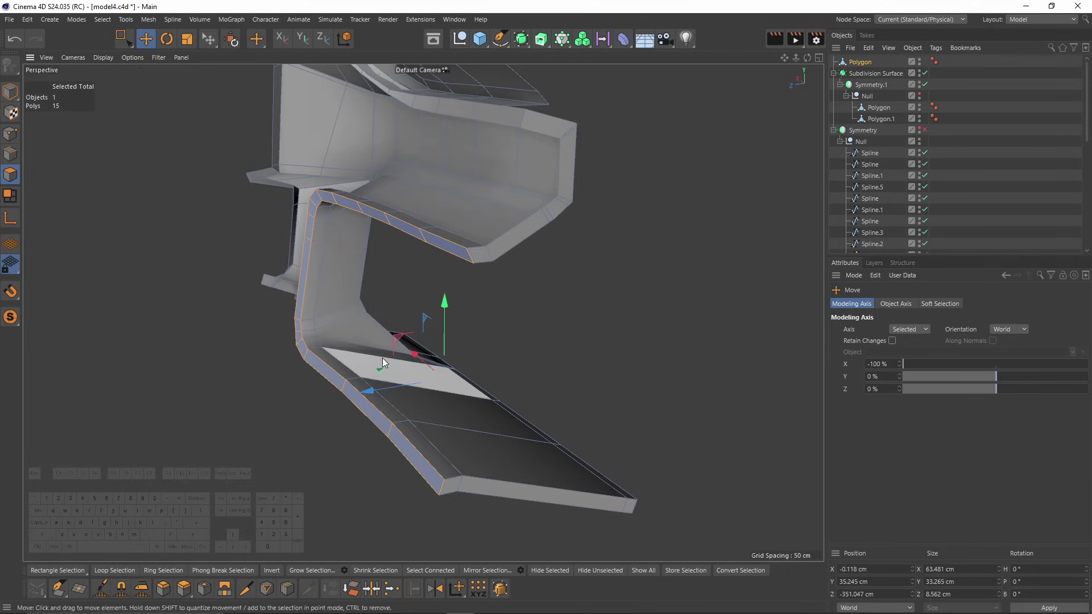
Select the surplus polygon path along the extruded rear rim and delete it.
left_click(382, 296)
left_click_drag(421, 310, 378, 294, "alt")
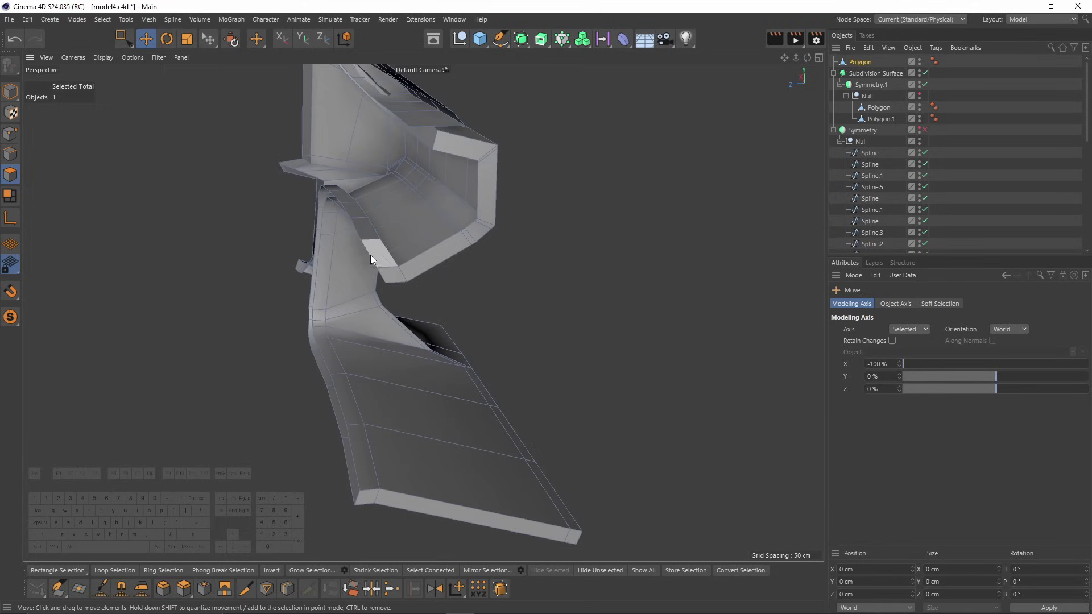
left_click(370, 255)
left_click_drag(368, 425, 294, 429, "alt")
left_click(437, 414, "ctrl+shift")
key("Delete")
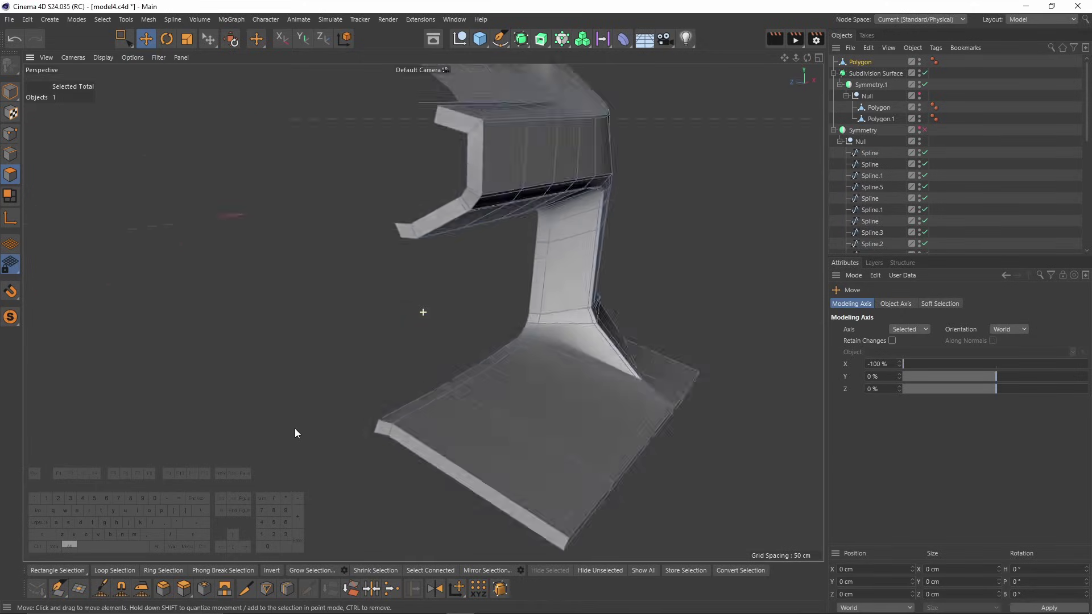
Add supporting loop cuts along the lower section's border edges, including one at 4.754 % beside the outer side edge.
right_click_drag(295, 429, 408, 428, "alt")
key("k")
key("l")
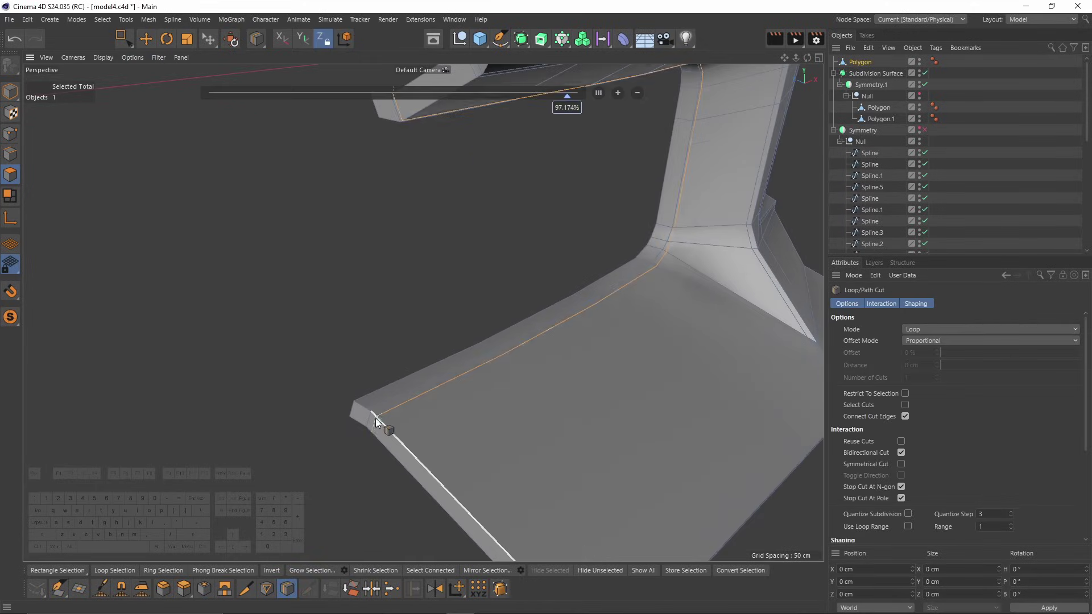
left_click_drag(376, 418, 284, 341, "alt")
scroll(517, 335, "up", 4)
left_click_drag(501, 376, 551, 376, "alt")
left_click(561, 333)
Line-cut from the corner below the pillar's foot to the outer lower corner and down across the edge face.
scroll(550, 374, "up", 4)
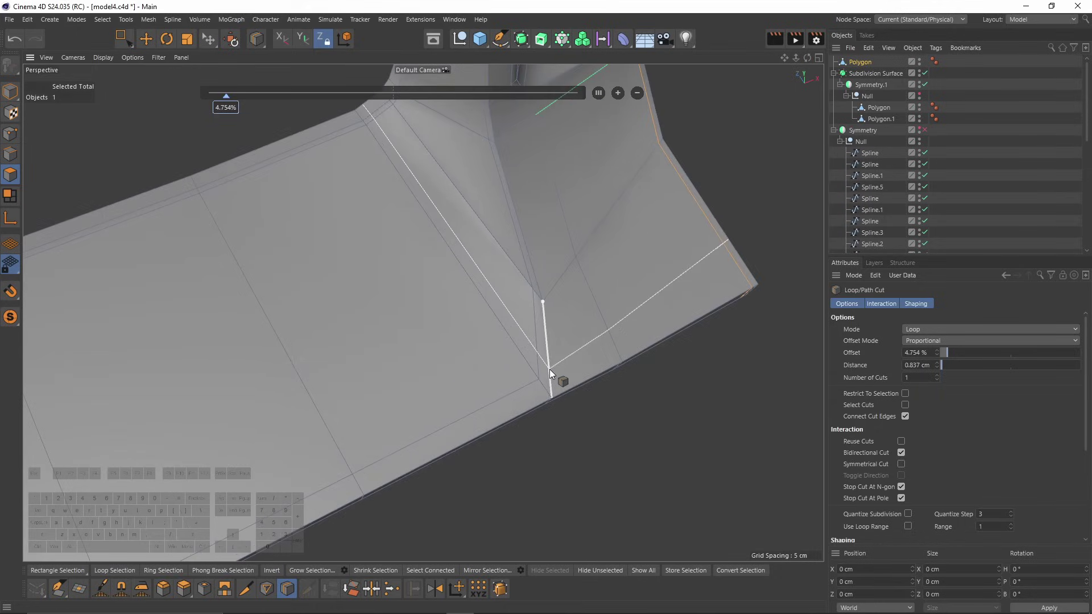
key("k")
key("k")
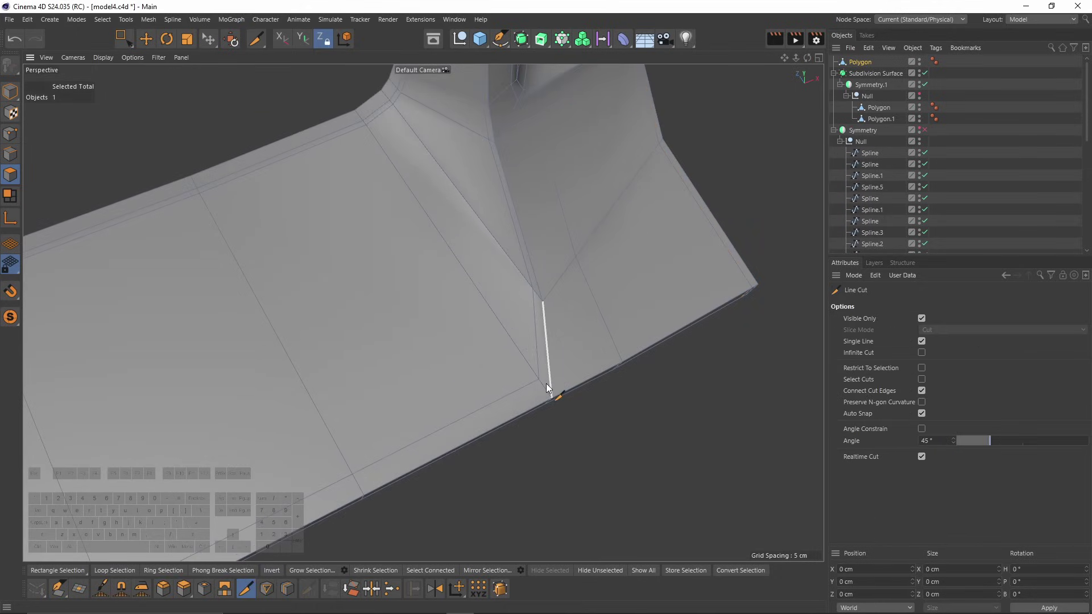
left_click(538, 379)
left_click(747, 275)
left_click_drag(746, 274, 563, 256, "alt")
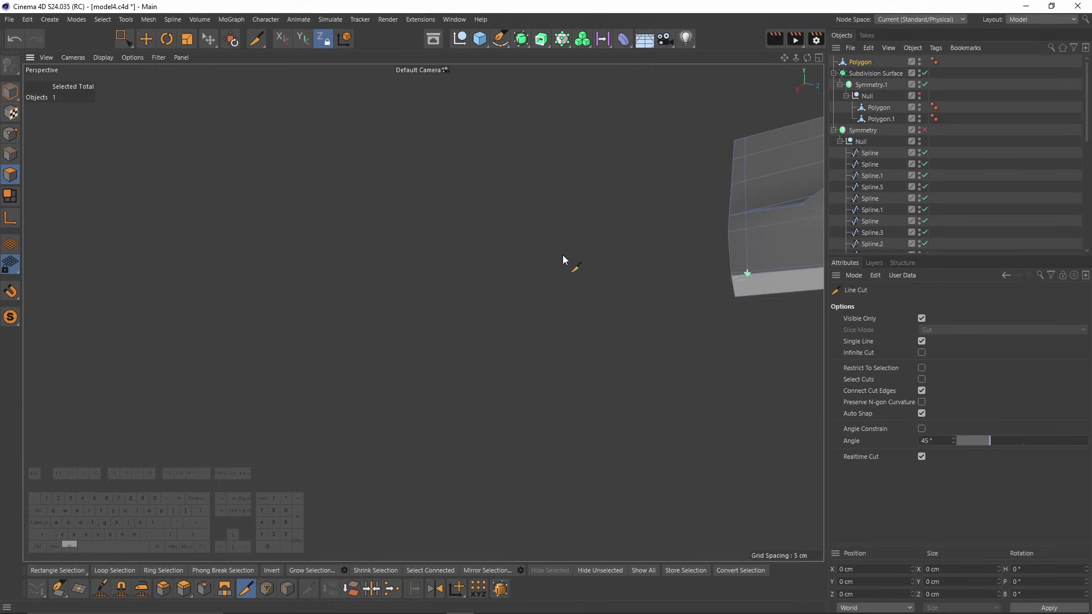
left_click(748, 274)
left_click(749, 296)
key("e")
Slide the stray point near the lower front edge below the pillar's foot onto its neighbour to weld them.
left_click_drag(749, 295, 649, 312, "alt")
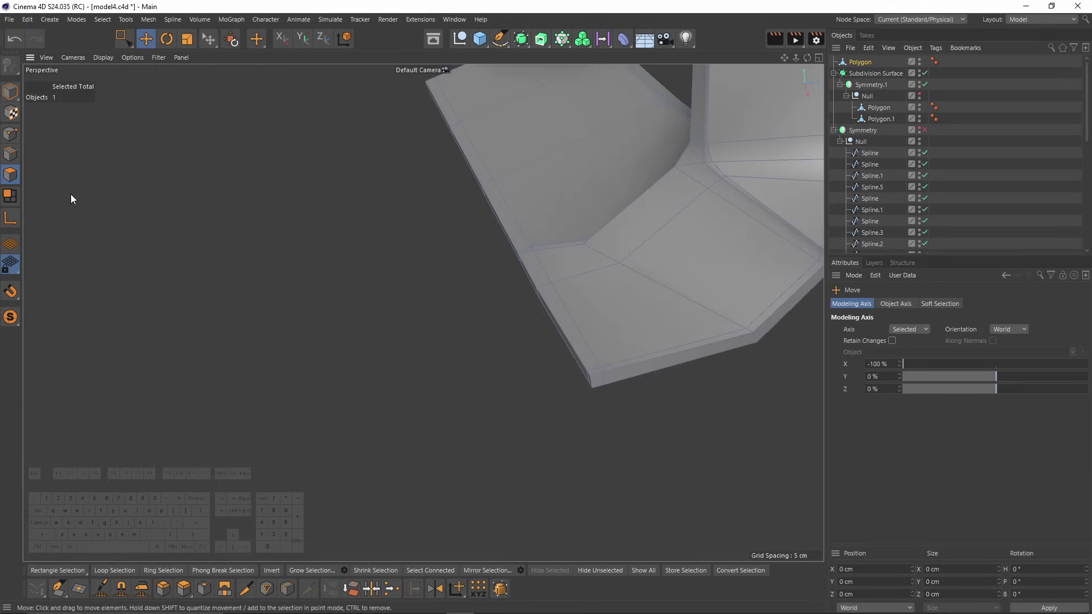
left_click(11, 135)
key("m")
key("o")
scroll(527, 247, "up", 5)
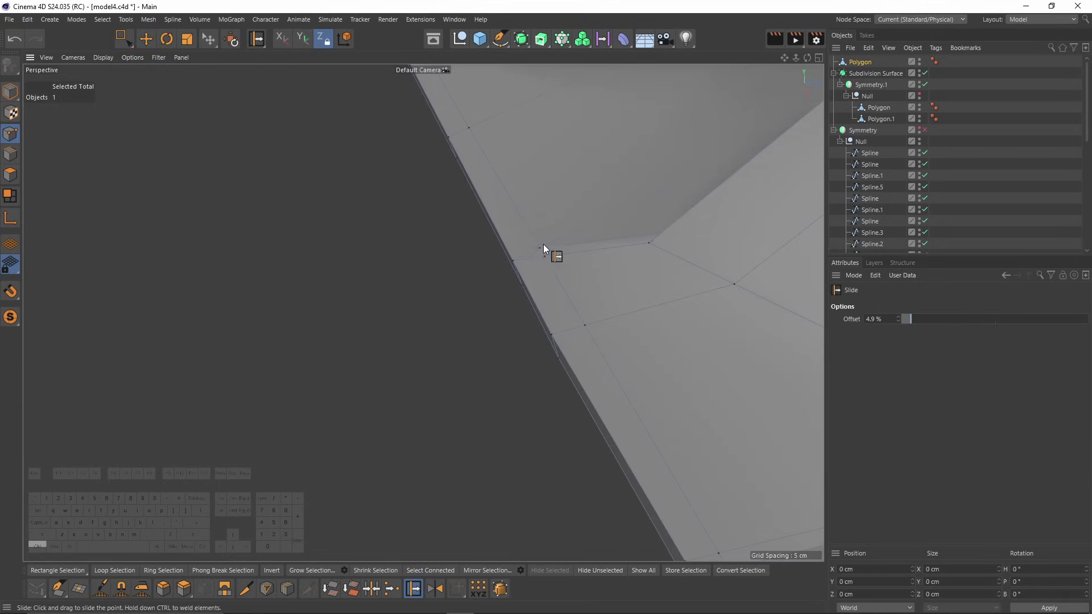
left_click_drag(540, 246, 547, 265, "ctrl")
Line-cut across the lower lip from the point beside the pillar's foot to the centreline edge.
left_click_drag(547, 265, 649, 319, "alt")
scroll(649, 383, "down", 5)
left_click_drag(649, 383, 598, 312, "alt")
scroll(642, 367, "down", 2)
scroll(643, 367, "up", 3)
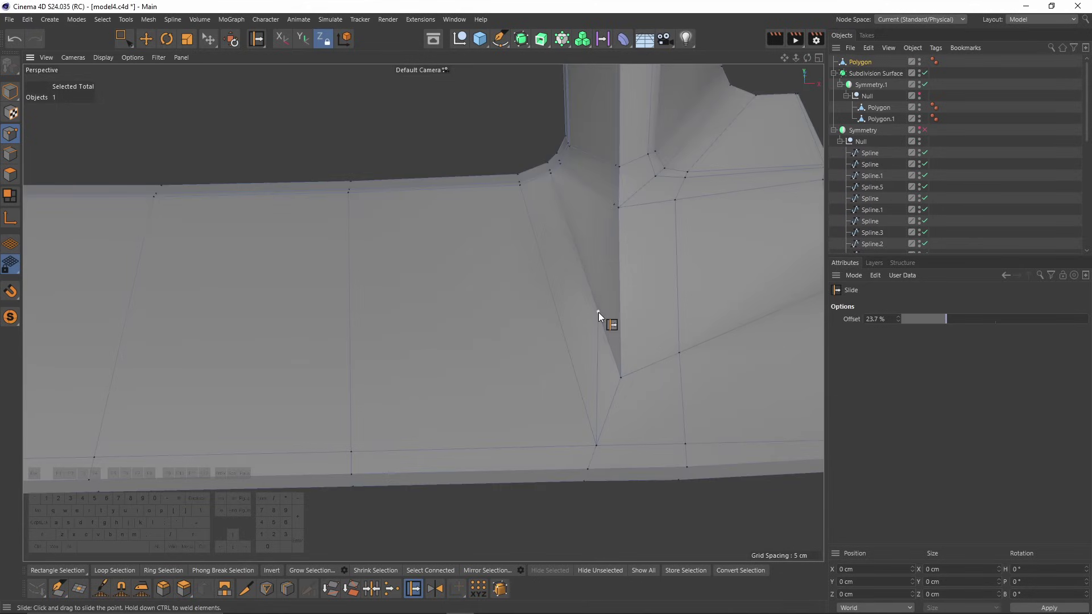
key("k")
key("k")
scroll(568, 322, "down", 5)
left_click(622, 328)
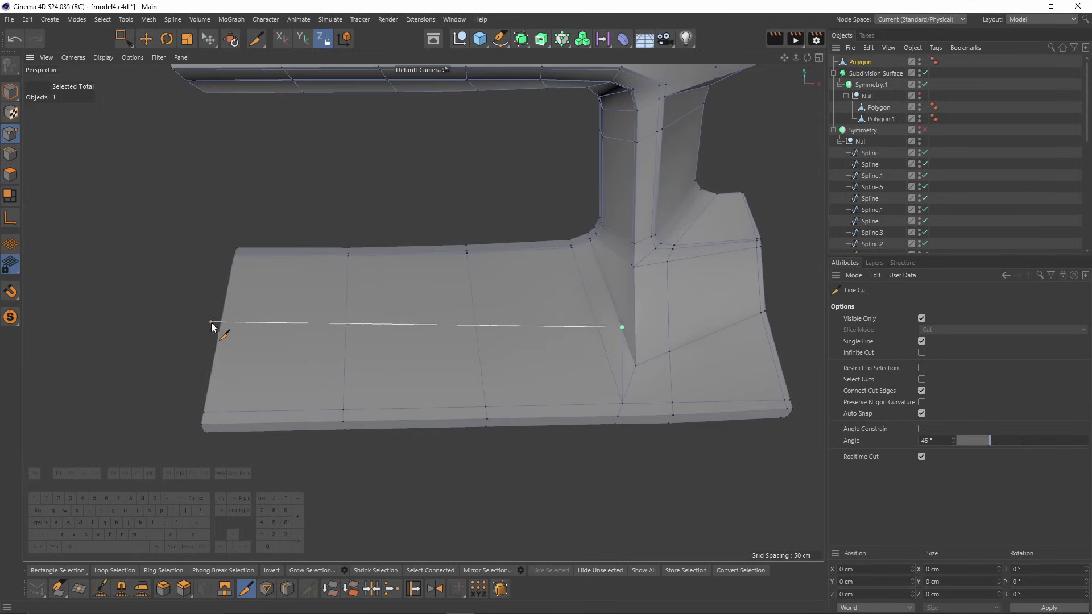
left_click(221, 325)
key("space")
Remove the leftover edge running from the new lip cut's end down to the lower front edge.
scroll(584, 360, "up", 1)
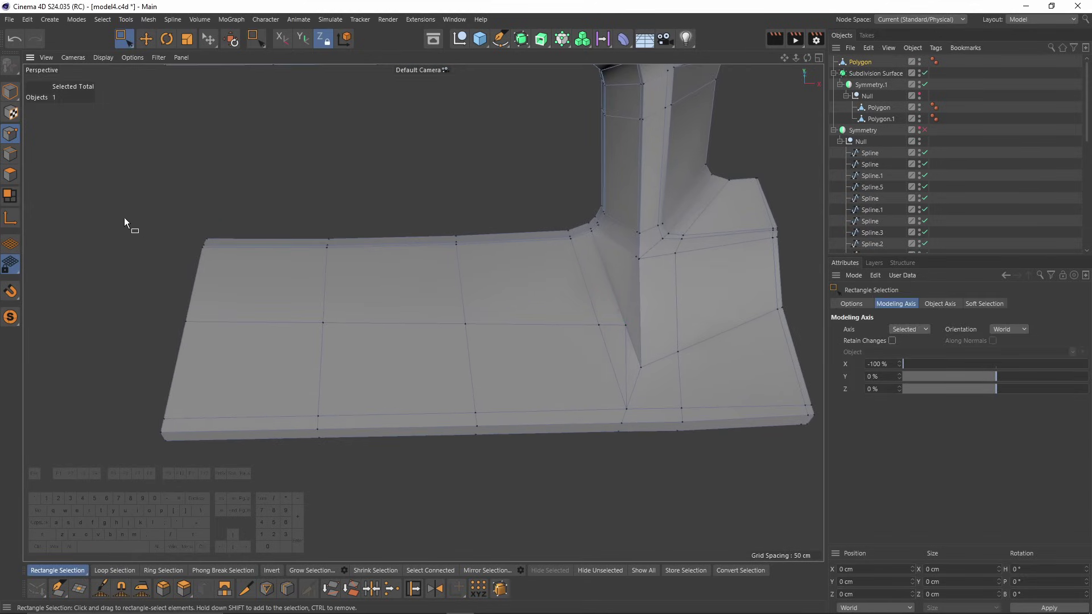
left_click(15, 163)
key("e")
left_click(628, 355)
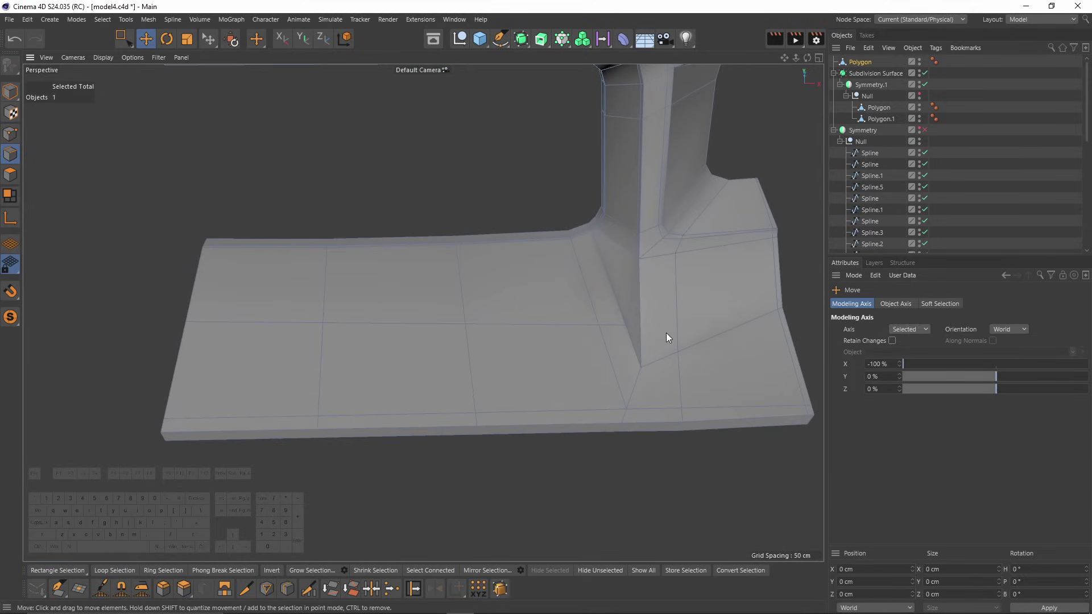
left_click_drag(666, 333, 586, 307, "alt")
Place the central bumper mesh in the Null under Symmetry.1 and check the mirrored result with and without subdivision.
left_click_drag(860, 61, 868, 96)
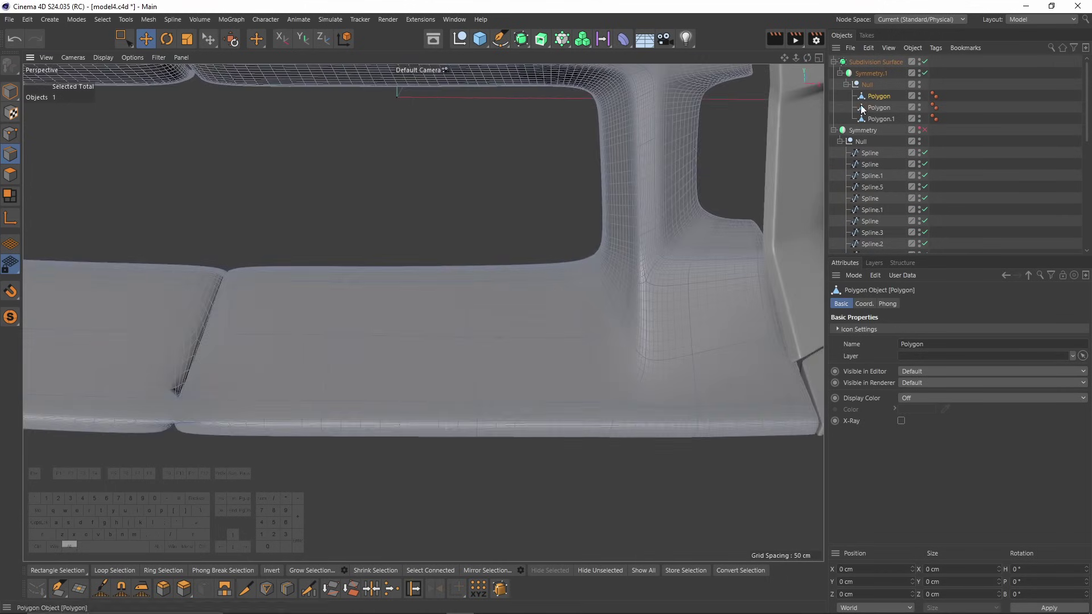
key("0")
key("Return")
left_click_drag(248, 219, 384, 207, "alt")
key("q")
left_click_drag(366, 147, 351, 163, "alt")
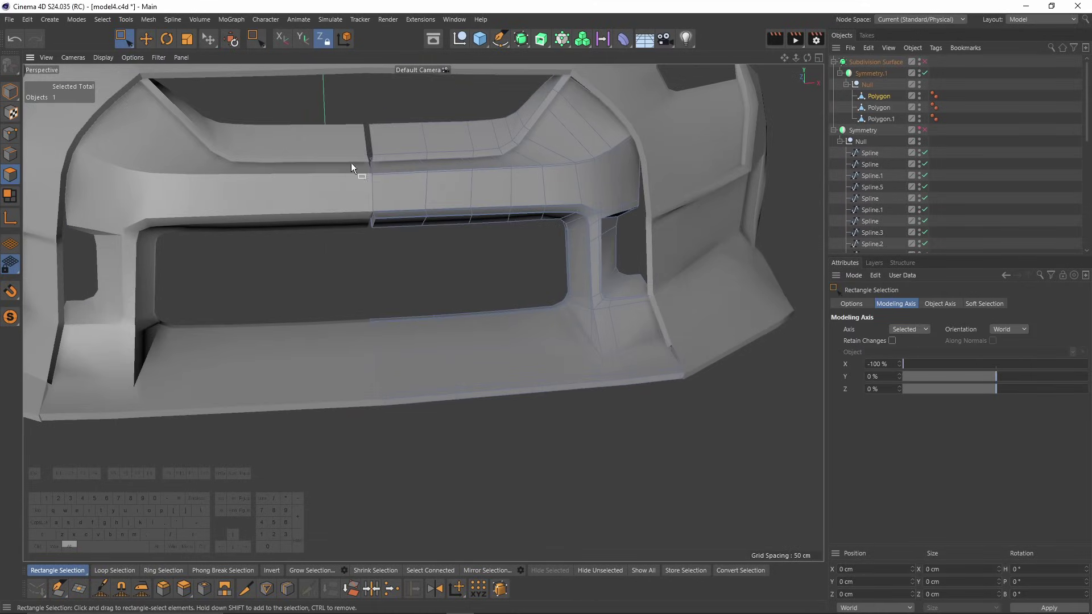
Set the X position of the end-cap polygons at the centreline to 0 cm and delete them.
left_click_drag(317, 109, 378, 455)
double_click(854, 569)
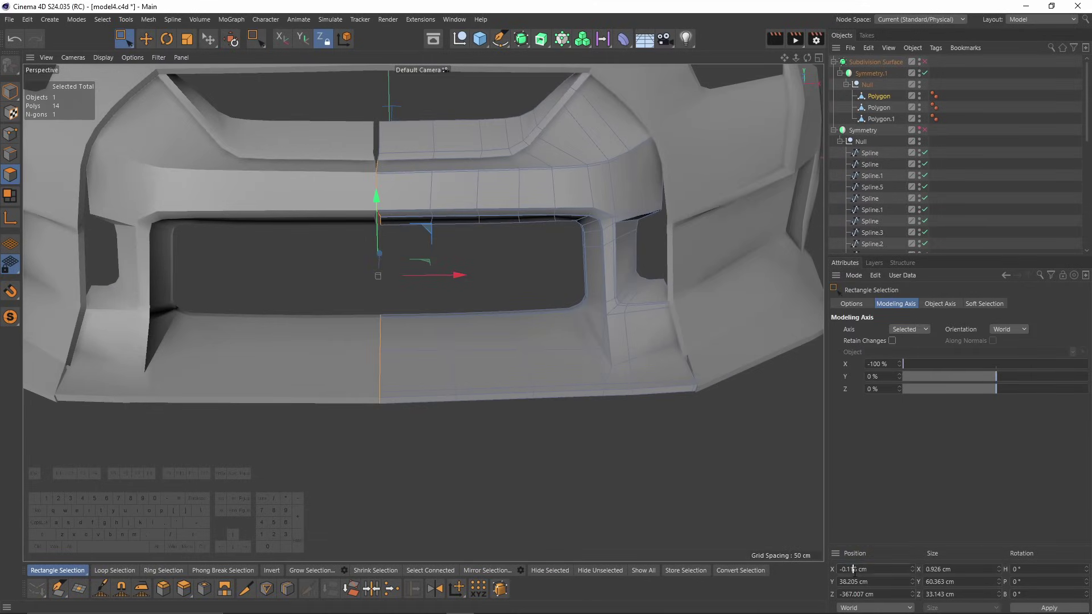
type("0")
key("Return")
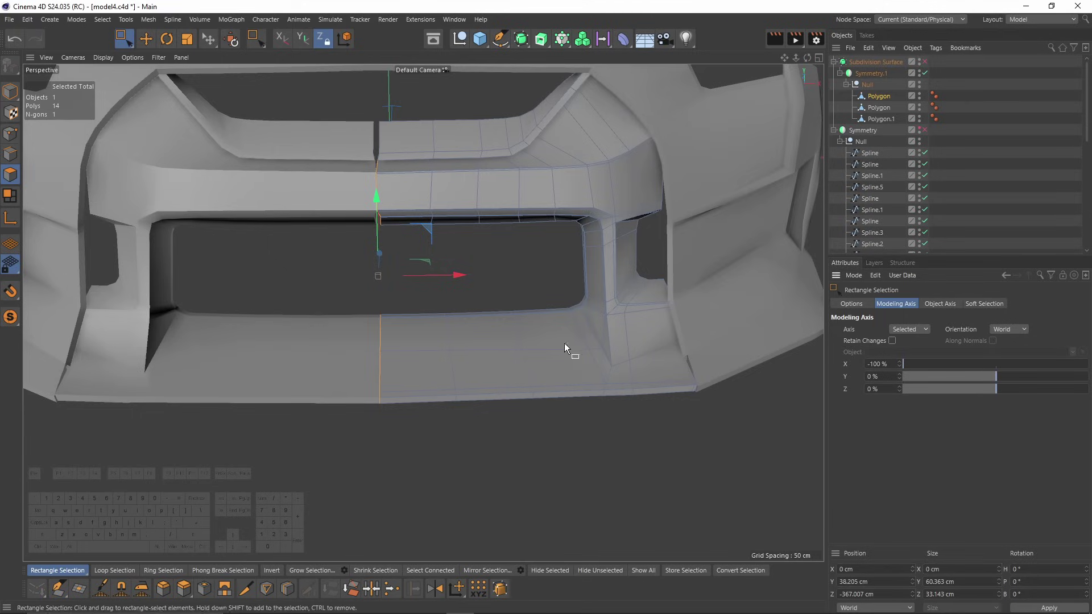
key("Delete")
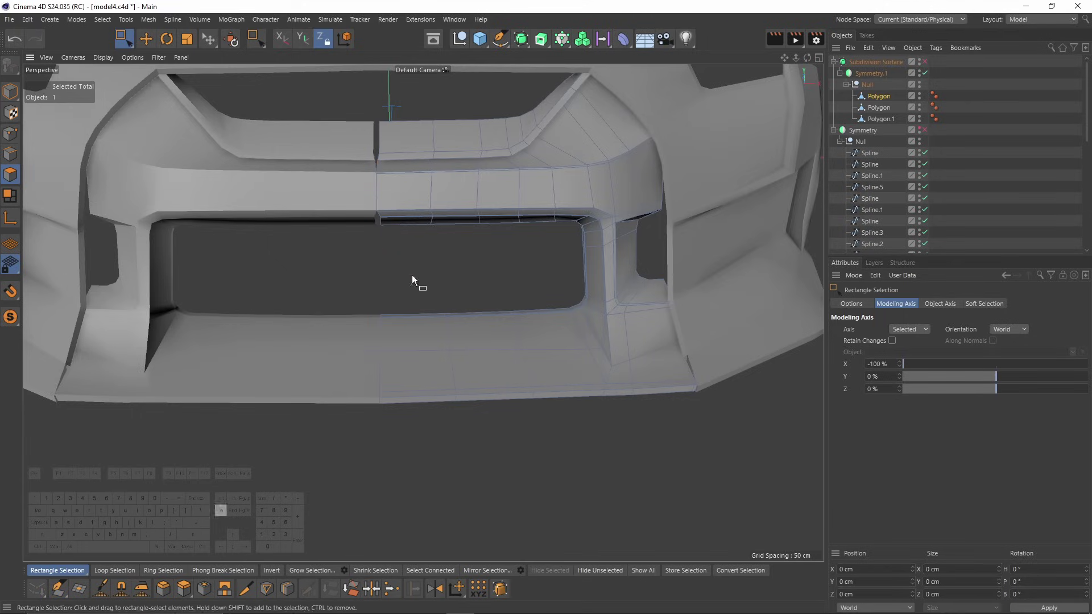
Select all points along the centreline and flatten them onto X 0 cm with an X size of 0.
left_click(10, 134)
left_click_drag(317, 95, 405, 497)
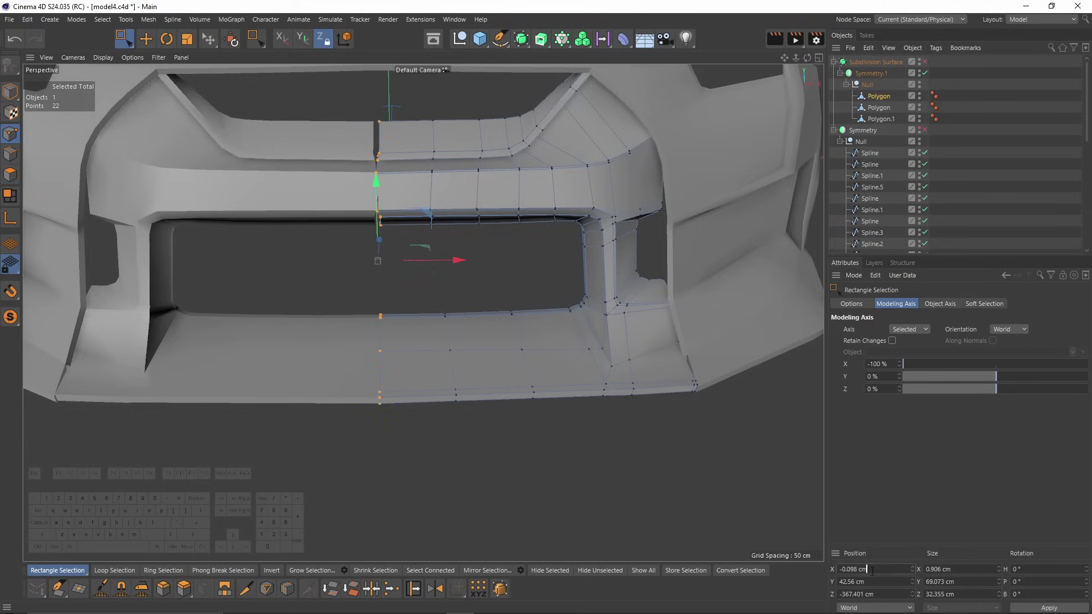
left_click(940, 567)
type("0")
key("Return")
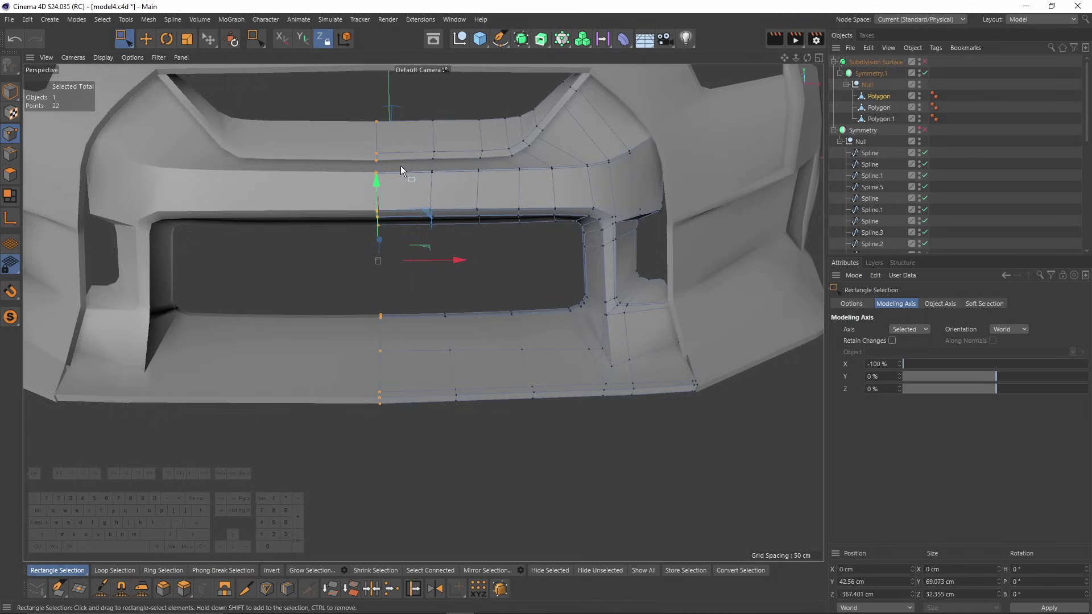
Try two supporting loop cuts on the grille frame around its upper bar.
middle_click_drag(400, 166, 371, 215, "alt")
right_click_drag(371, 215, 471, 238, "alt")
key("q")
scroll(492, 241, "up", 3)
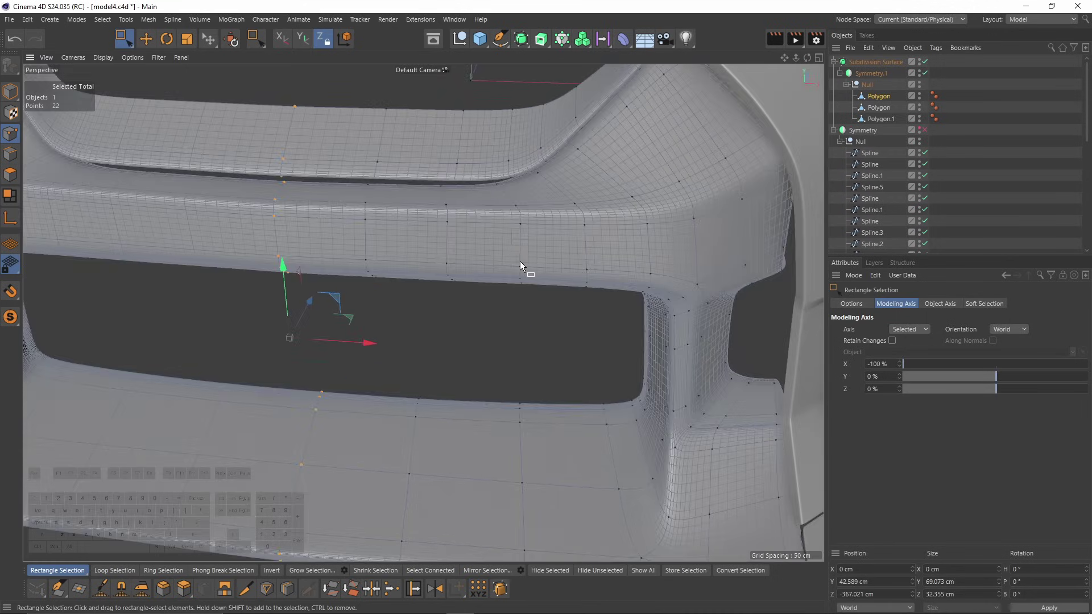
key("k")
key("l")
left_click_drag(614, 273, 603, 253, "alt")
right_click_drag(602, 254, 599, 160, "alt")
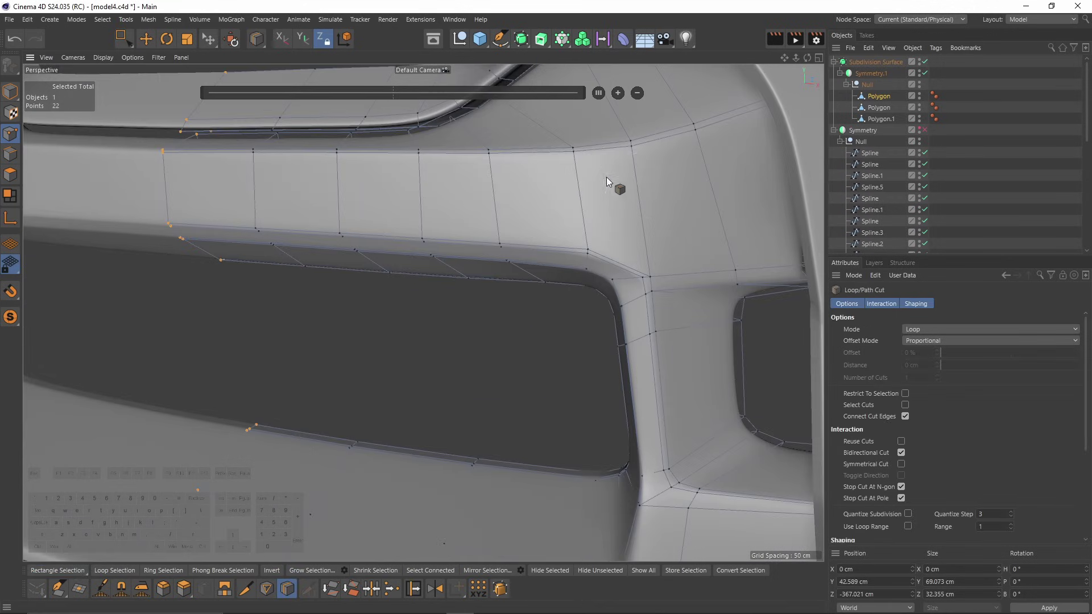
left_click_drag(606, 176, 455, 245, "alt")
left_click(508, 170)
left_click(360, 216)
Inspect the smoothed grille frame without a selection and undo the last changes.
left_click_drag(363, 234, 343, 248, "alt")
right_click_drag(348, 253, 494, 268, "alt")
left_click_drag(494, 267, 517, 231, "alt")
left_click(1043, 134)
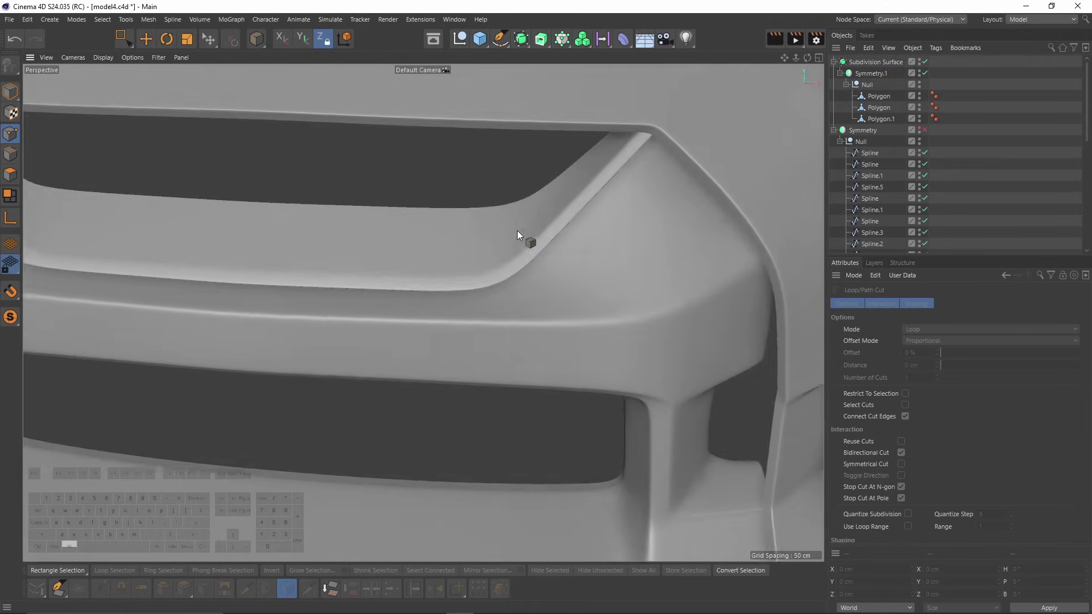
right_click_drag(517, 230, 487, 230, "alt")
left_click_drag(487, 230, 545, 337, "alt")
key("ctrl+z")
key("ctrl+z")
Compare the pillar's foot with the front reference and try a loop cut just above its lower crease.
middle_click(605, 407)
middle_click(603, 435)
middle_click_drag(484, 462, 549, 342, "alt")
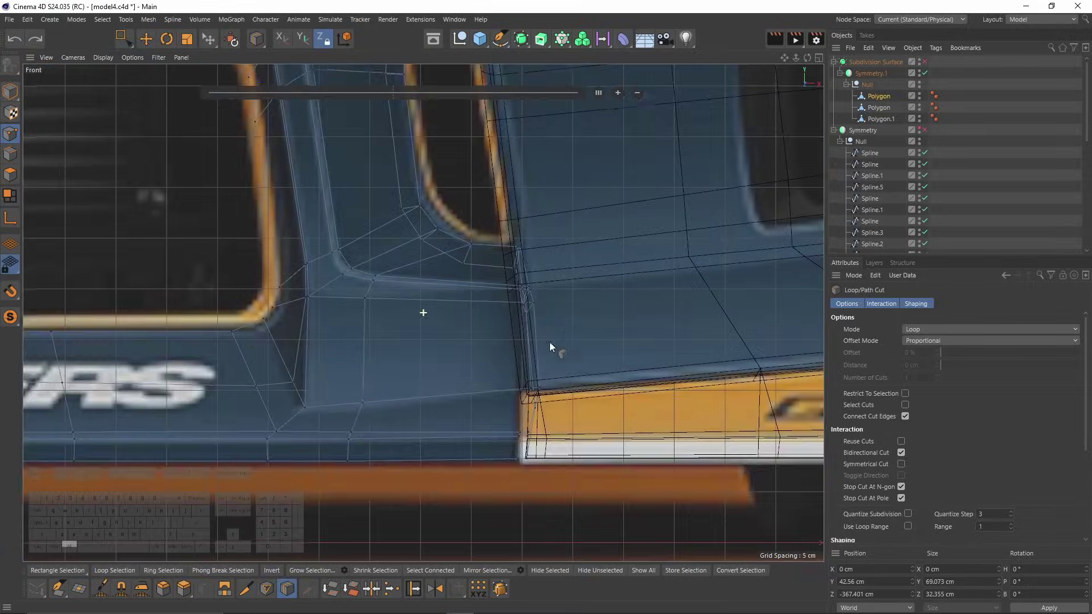
middle_click(549, 345)
middle_click(331, 202)
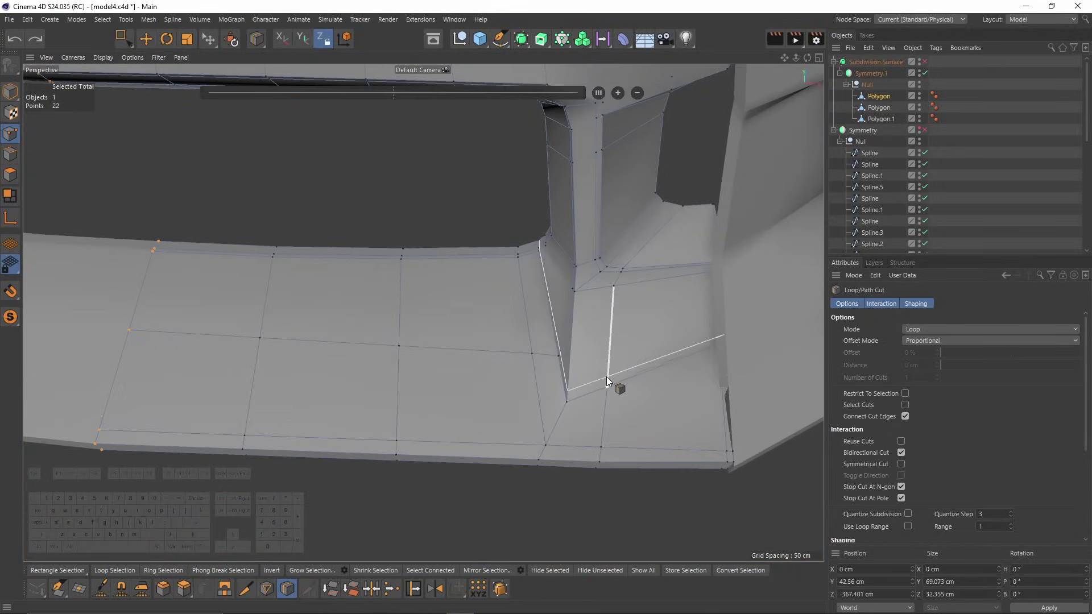
left_click(606, 376)
Check the smoothed shape at the pillar's foot and undo the trial loop cut.
key("q")
left_click(943, 215)
scroll(607, 263, "down", 3)
mouse_move(594, 261)
left_mouse_down("alt")
mouse_move(559, 202)
mouse_move(586, 213)
mouse_move(582, 250)
left_mouse_up("alt")
scroll(583, 250, "up", 4)
key("ctrl+z")
key("ctrl+z")
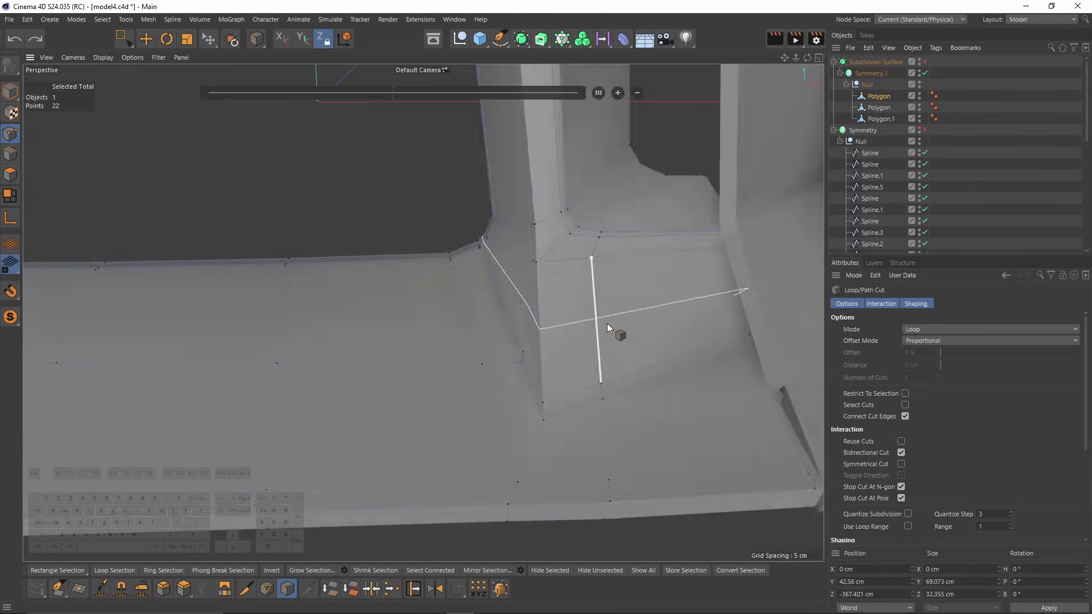
Check the pillar against the front reference and add a loop cut around the grille frame through the pillar's lower corner.
middle_click(606, 323)
middle_click(636, 376)
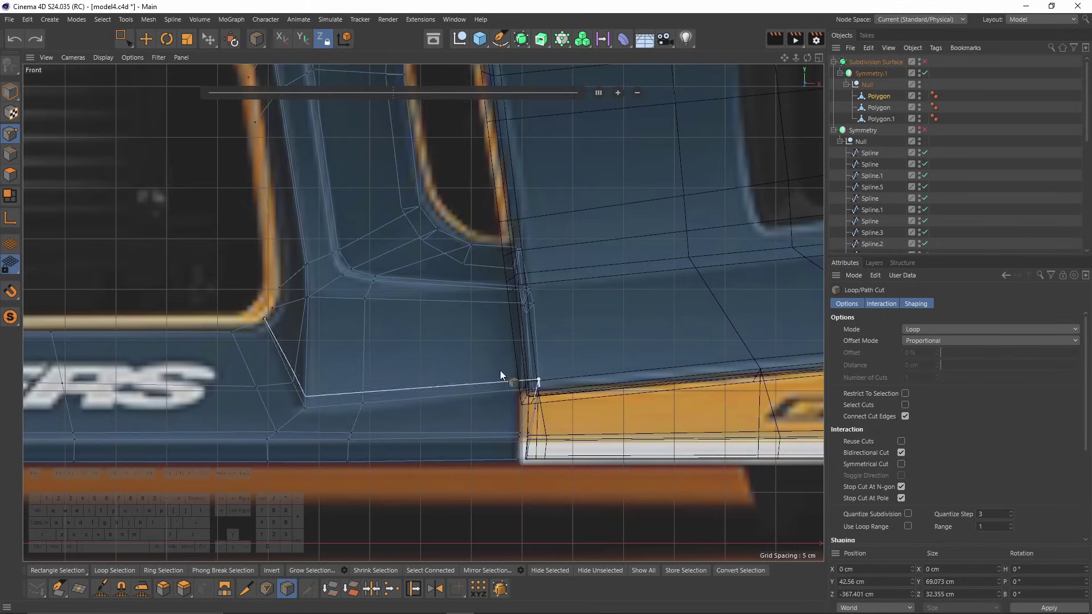
middle_click(367, 292)
middle_click(284, 213)
scroll(377, 367, "up", 5)
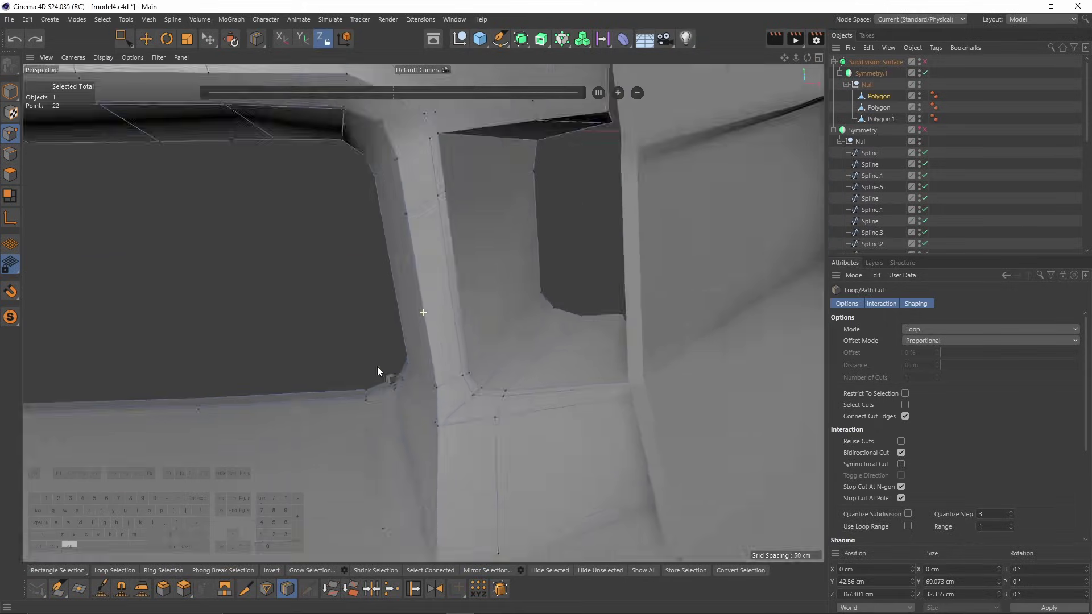
scroll(434, 366, "down", 3)
scroll(442, 397, "up", 3)
left_click(438, 398)
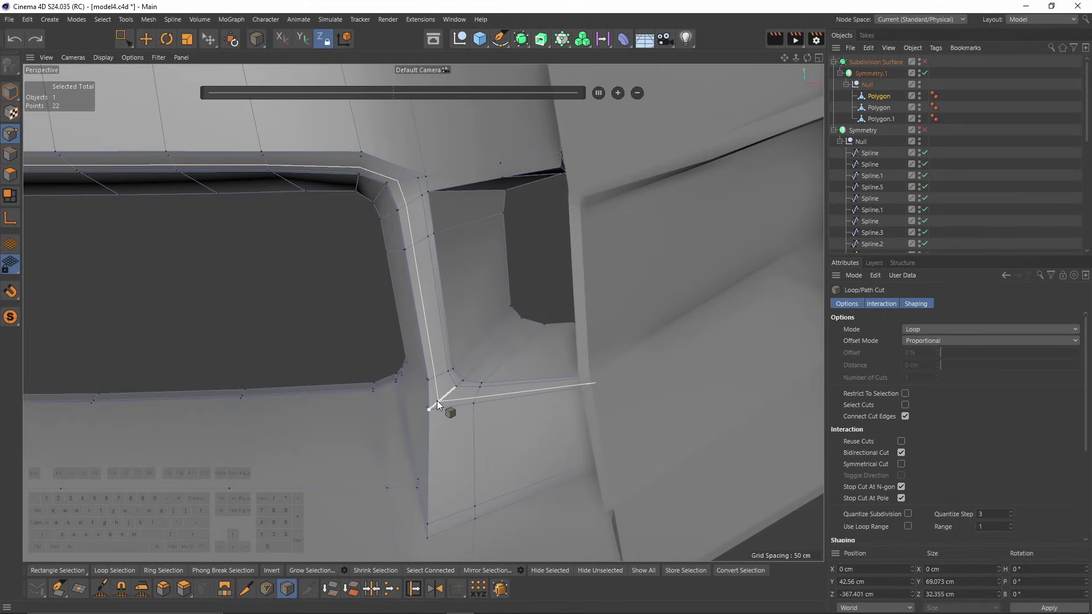
Inspect the smoothed bumper and the pillar's foot from several angles, comparing them with the unsmoothed cage.
scroll(437, 400, "down", 5)
key("q")
scroll(461, 273, "down", 3)
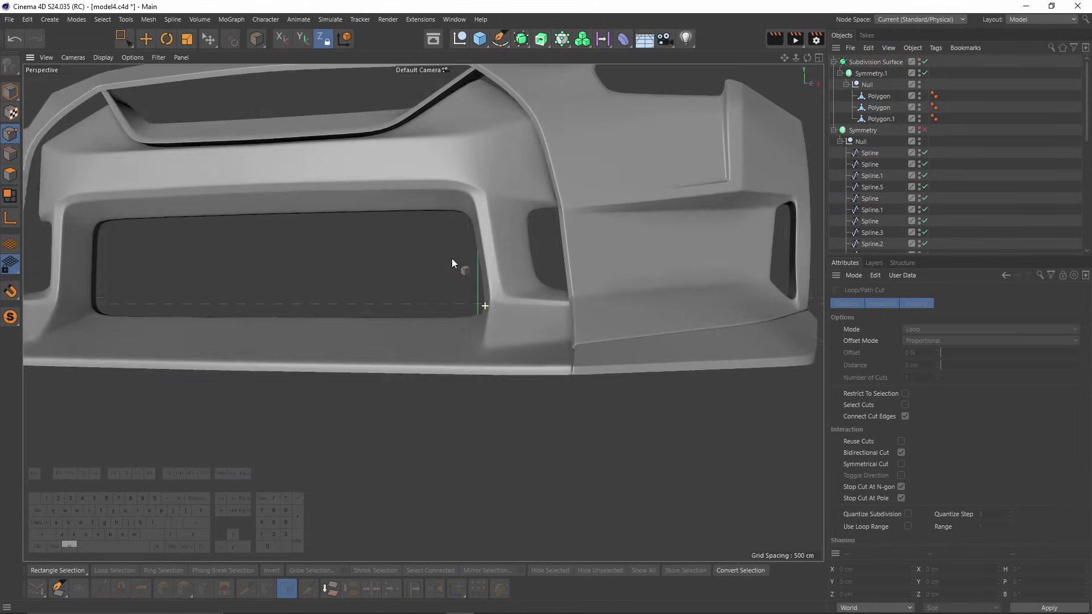
left_click_drag(452, 258, 377, 289, "alt")
scroll(377, 289, "up", 6)
scroll(500, 289, "up", 2)
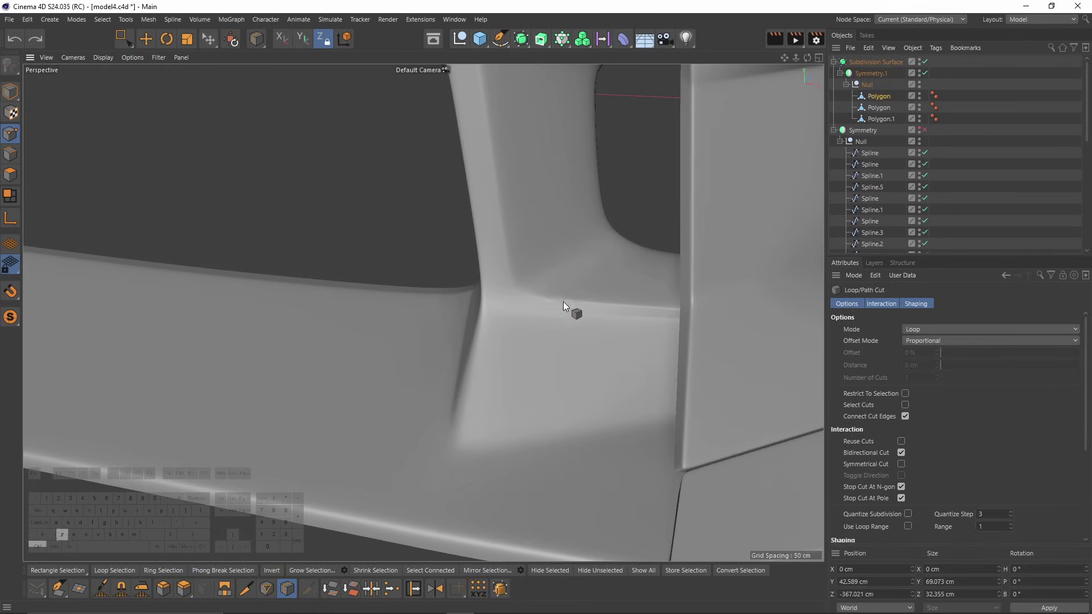
left_click(549, 303)
key("q")
scroll(565, 291, "down", 3)
left_click_drag(530, 285, 520, 200, "alt")
scroll(558, 155, "up", 4)
key("q")
key("q")
Compare the grille frame's upper outer corner with the front reference, with and without smoothing.
middle_click(520, 199)
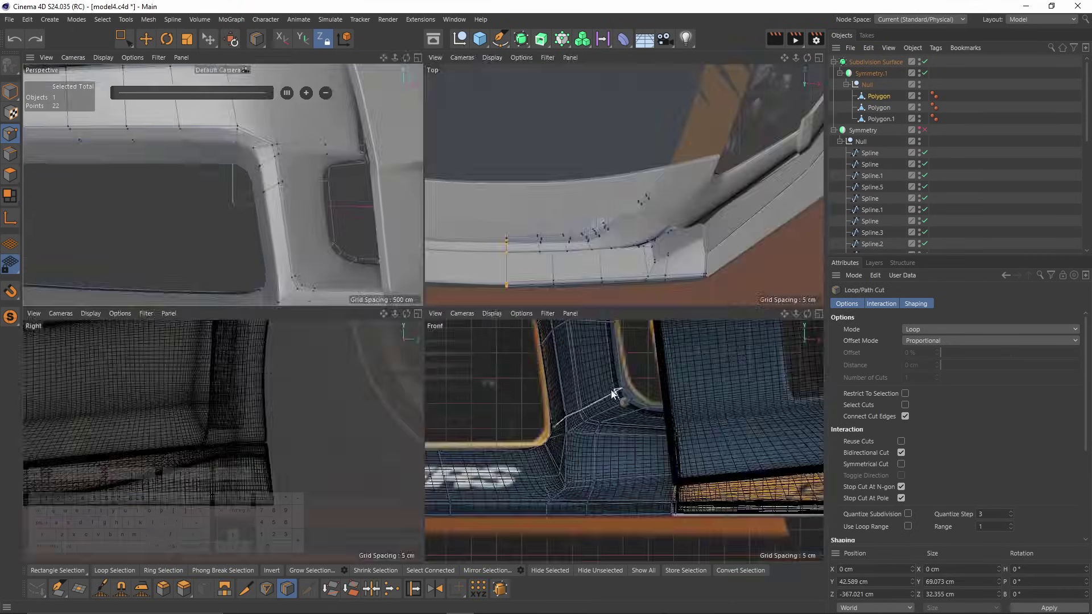
middle_click(616, 393)
scroll(504, 316, "down", 5)
scroll(460, 200, "up", 8)
key("q")
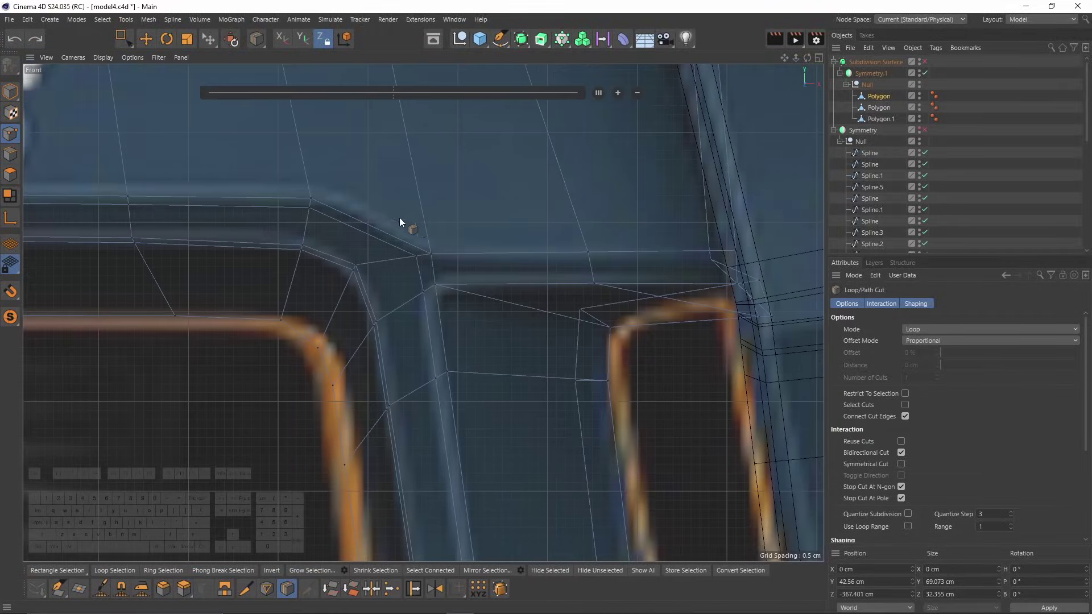
key("q")
key("space")
scroll(312, 195, "down", 3)
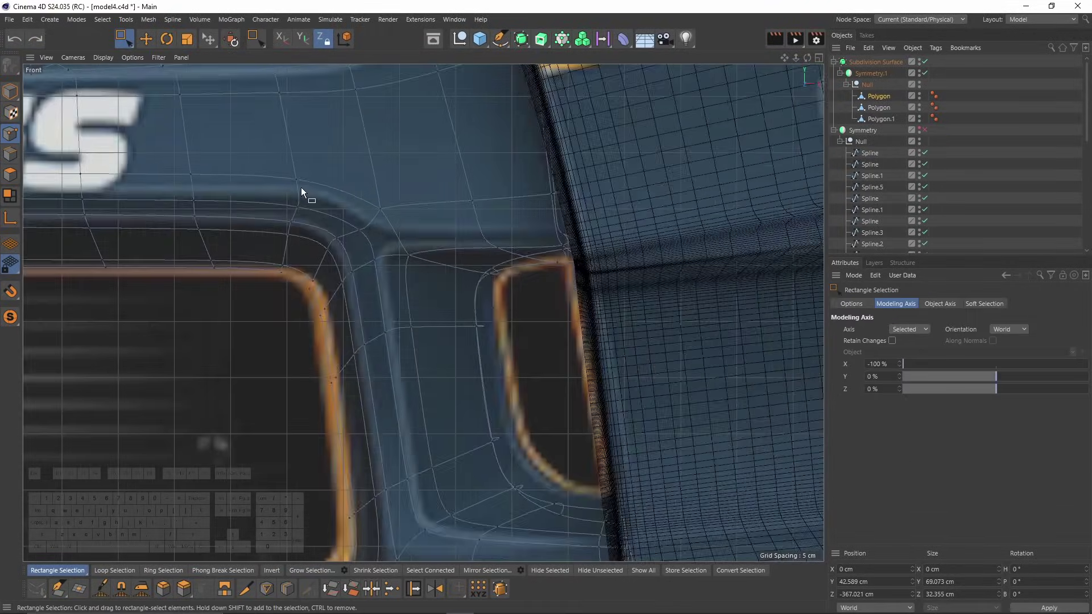
key("q")
middle_click_drag(215, 206, 340, 233)
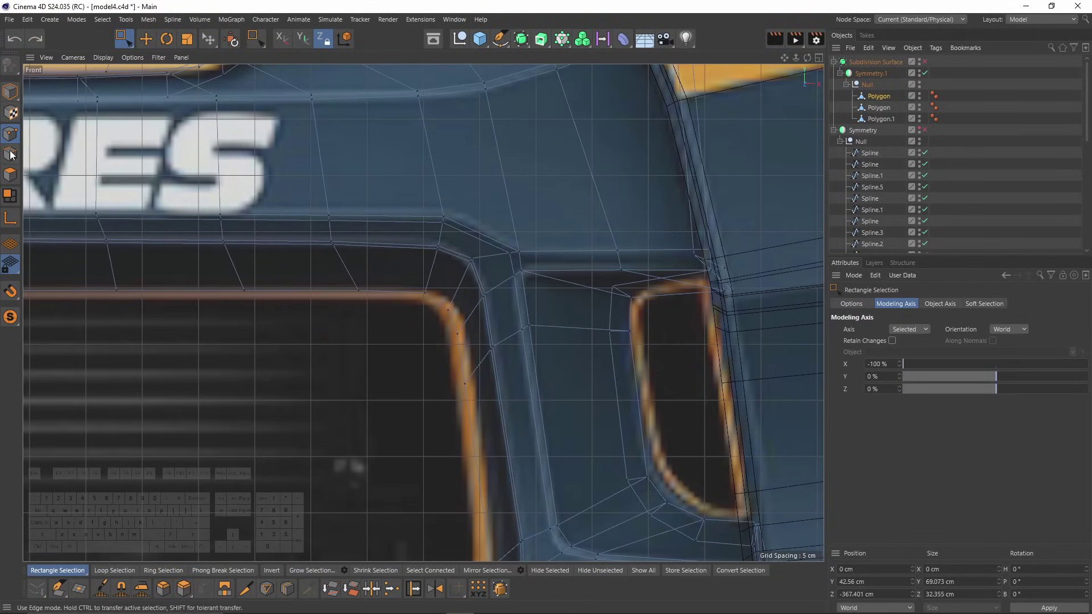
key("k")
key("l")
middle_click(340, 266)
middle_click(433, 255)
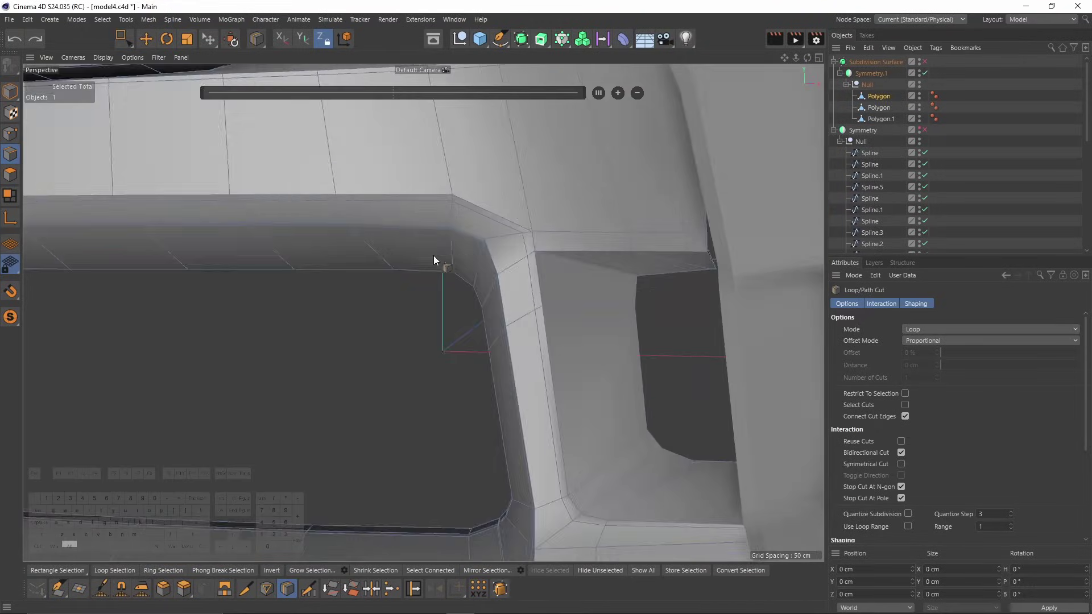
key("q")
right_click_drag(463, 220, 507, 211, "alt")
key("ctrl+z")
key("q")
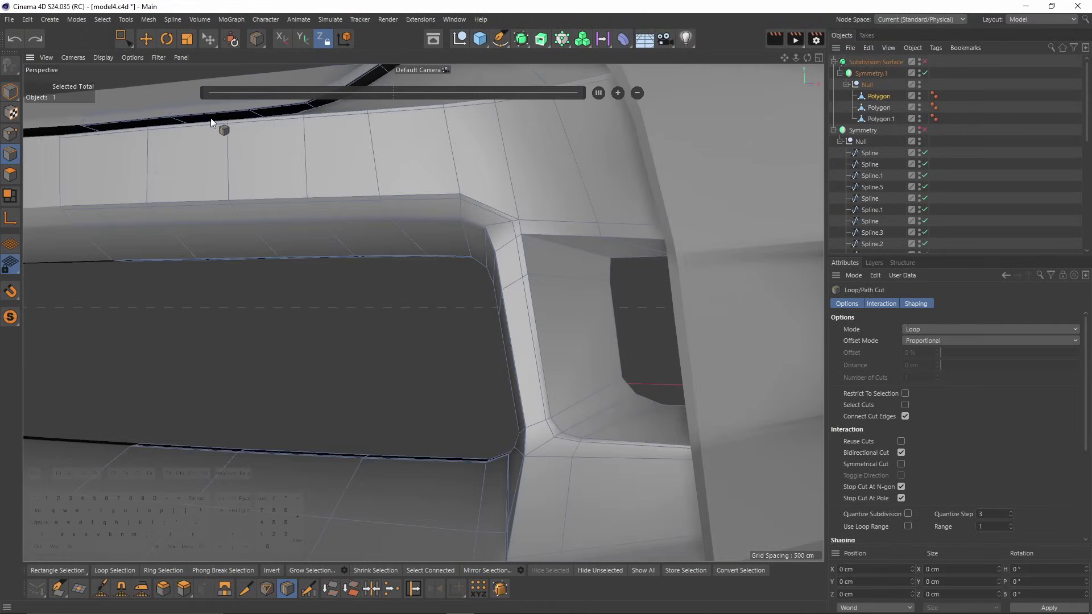
Move the two points at the grille frame's upper outer corner to about X 62.0 cm, Y 54.4 cm and check the smoothing.
left_click(10, 134)
mouse_move(462, 182)
left_mouse_down("alt")
mouse_move(522, 174)
mouse_move(508, 209)
left_mouse_up("alt")
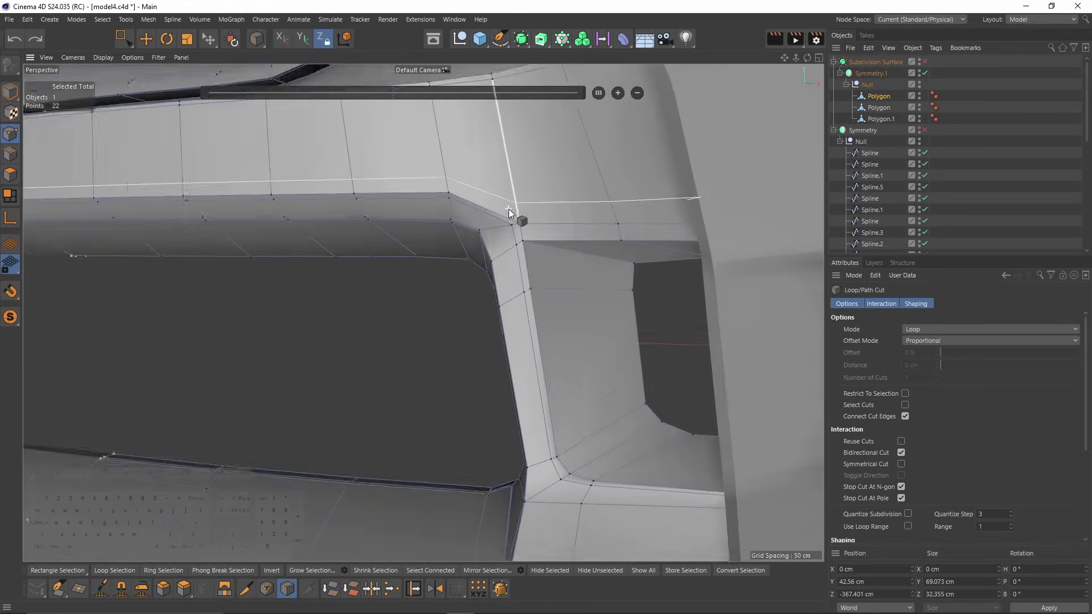
key("9")
left_click(508, 226)
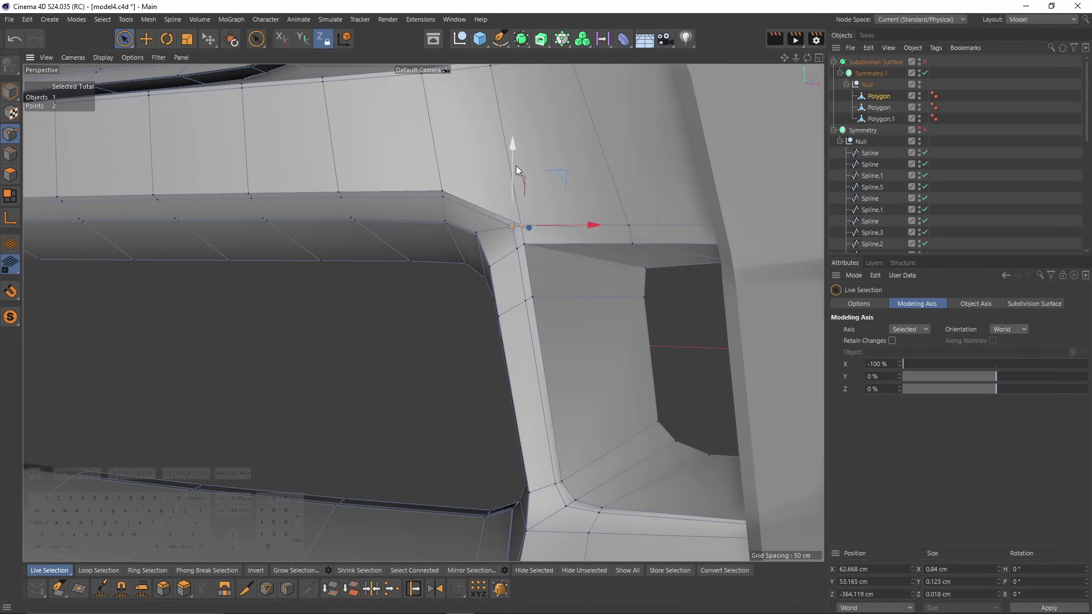
left_click_drag(514, 152, 560, 195, "alt")
key("q")
key("q")
key("q")
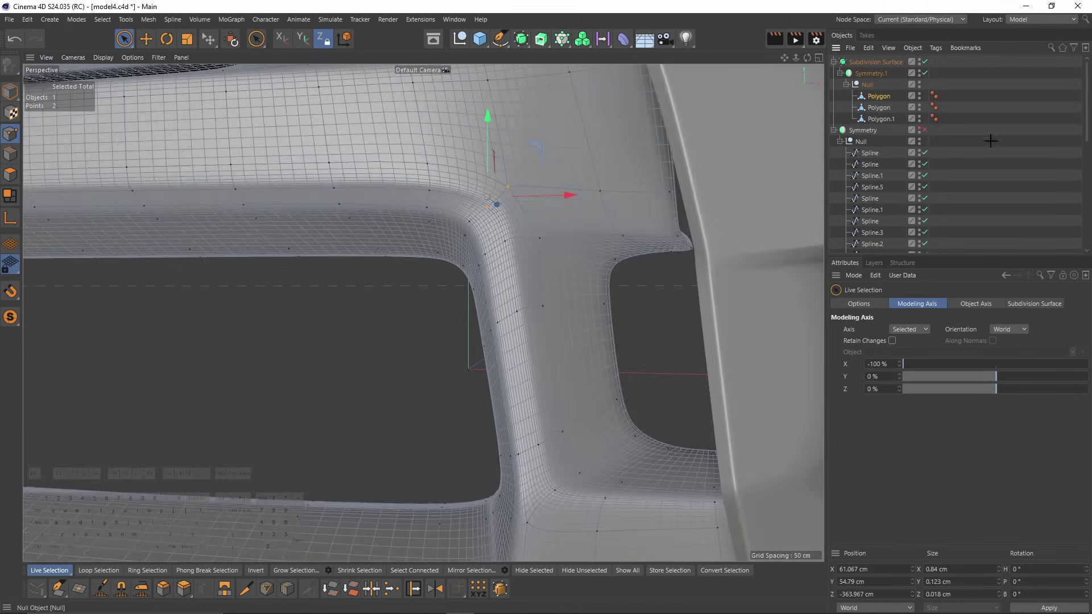
Inspect the smoothed bumper without a selection, then reselect the central section and compare it with its unsmoothed cage.
left_click(992, 141)
scroll(440, 253, "down", 3)
left_click_drag(439, 253, 467, 241, "alt")
scroll(468, 245, "down", 5)
left_click_drag(383, 238, 524, 293, "alt")
scroll(526, 330, "up", 8)
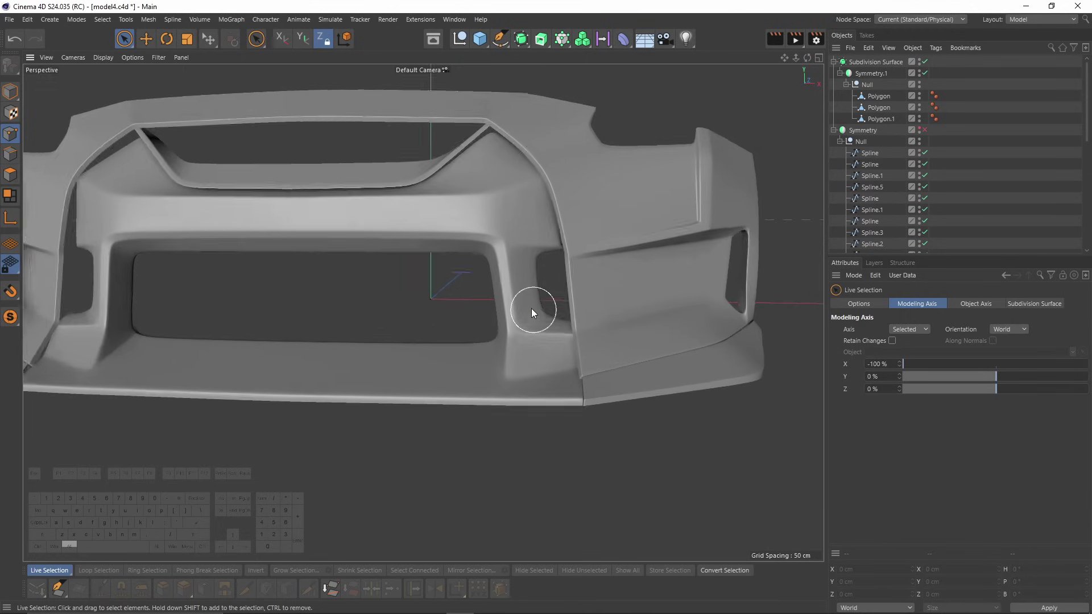
left_click(537, 401)
key("q")
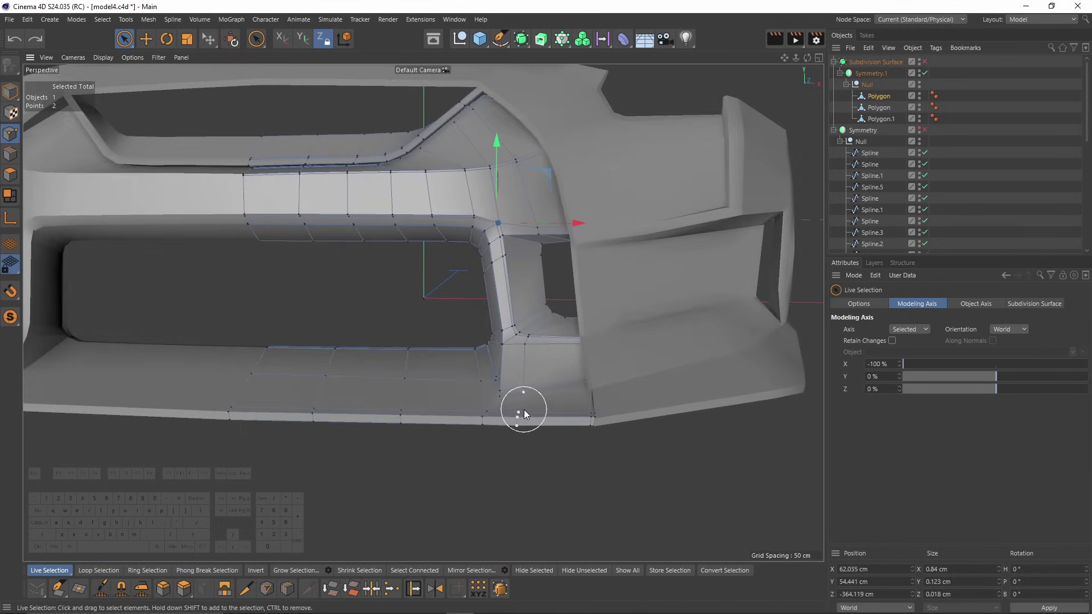
left_click(577, 355)
key("q")
Slide the point at the grille opening's lower outer corner along its edge to match the front reference.
middle_click(575, 349)
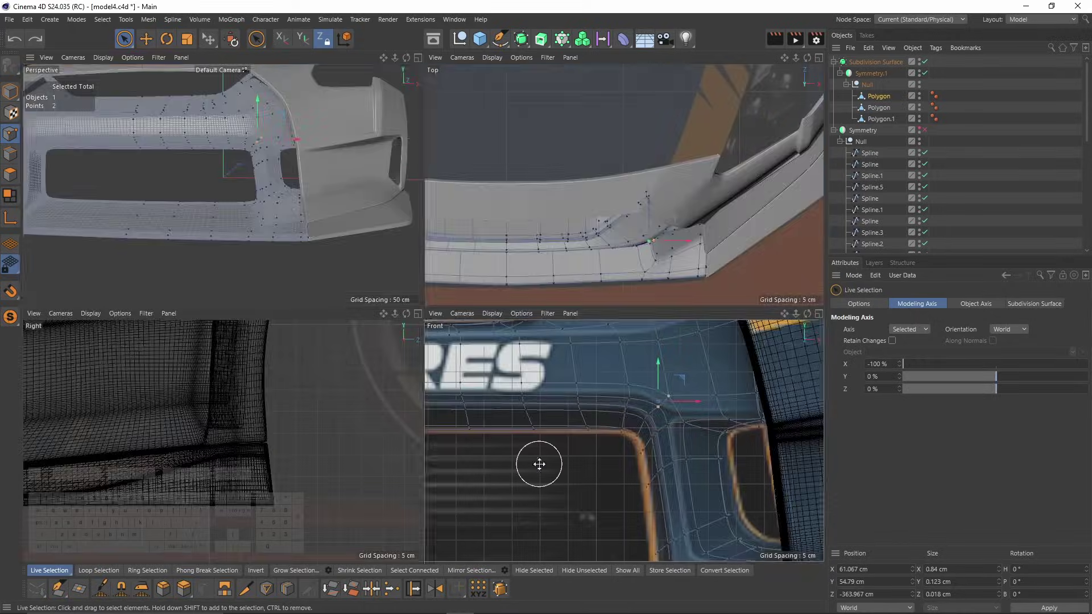
middle_click(539, 460)
key("q")
scroll(546, 353, "up", 3)
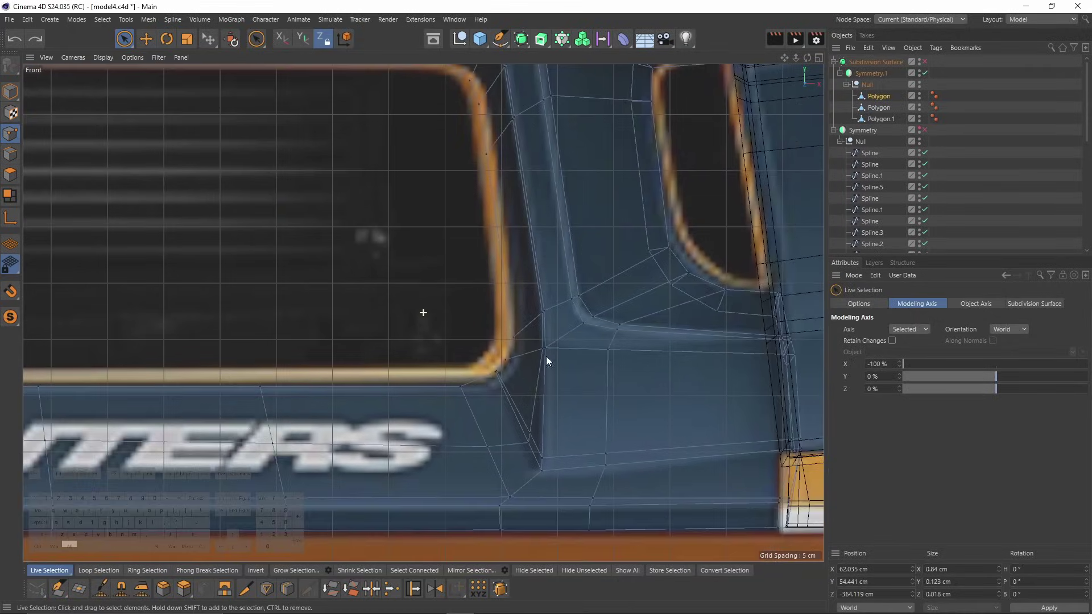
scroll(512, 455, "up", 3)
scroll(499, 395, "up", 3)
middle_click_drag(499, 395, 405, 358, "alt")
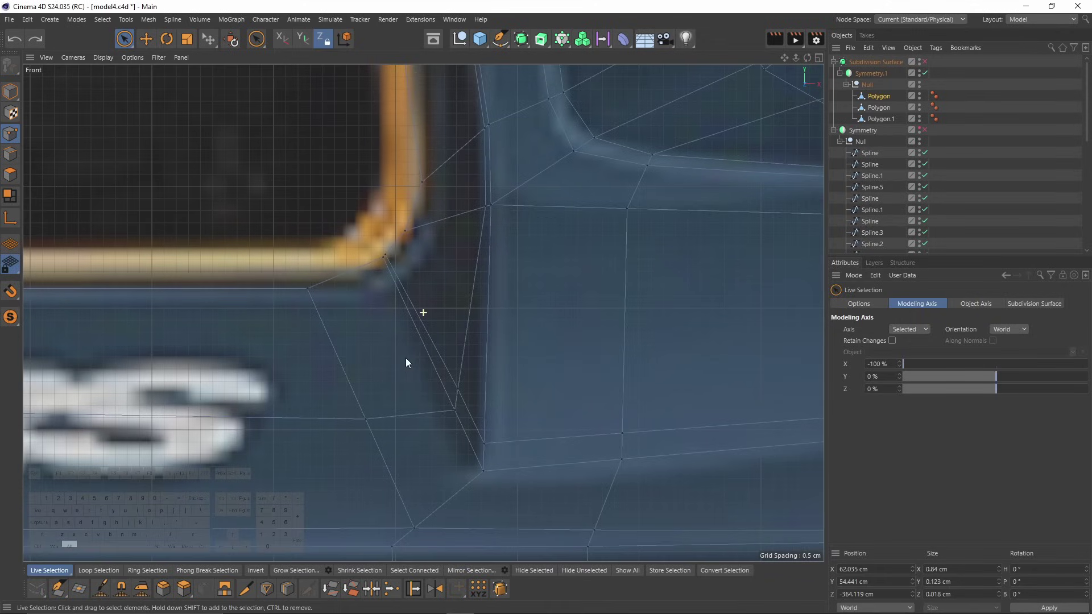
key("m")
key("o")
left_click_drag(382, 260, 415, 276)
Move the edge at the grille opening's lower outer corner to about X 58.8 cm, Y 20.9 cm in the front view.
middle_click(407, 273)
middle_click(383, 264)
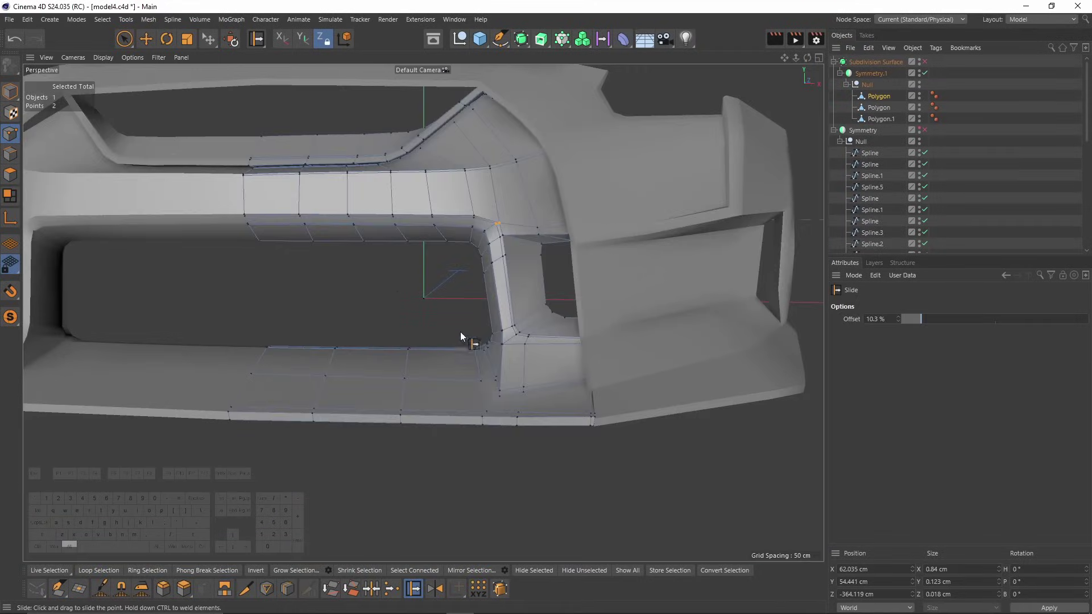
left_click_drag(459, 333, 465, 329, "alt")
right_click_drag(465, 328, 452, 357, "alt")
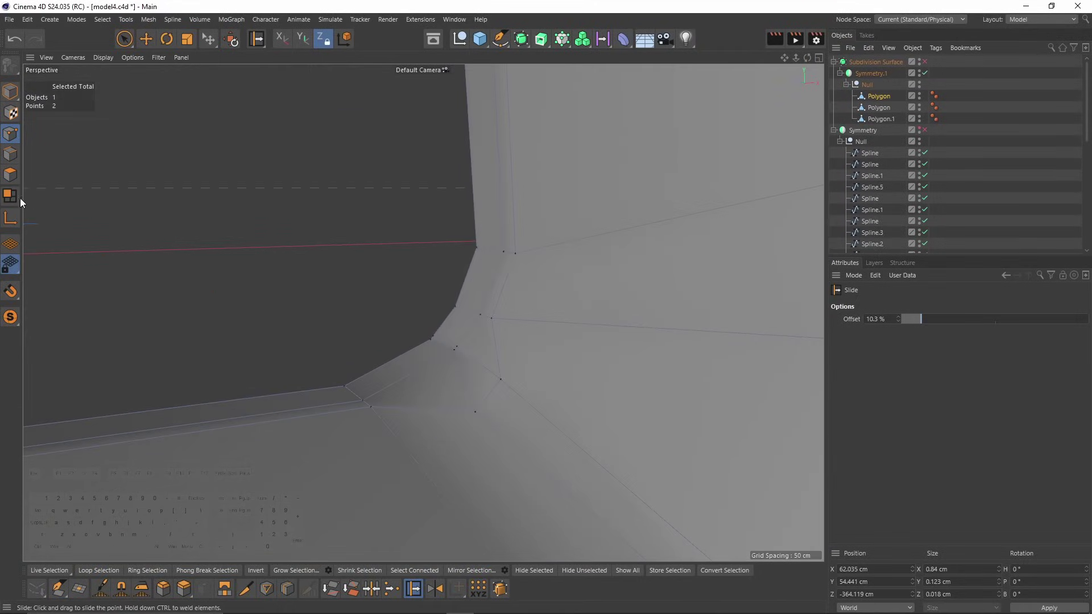
left_click(11, 154)
key("e")
middle_click(487, 395)
middle_click(616, 442)
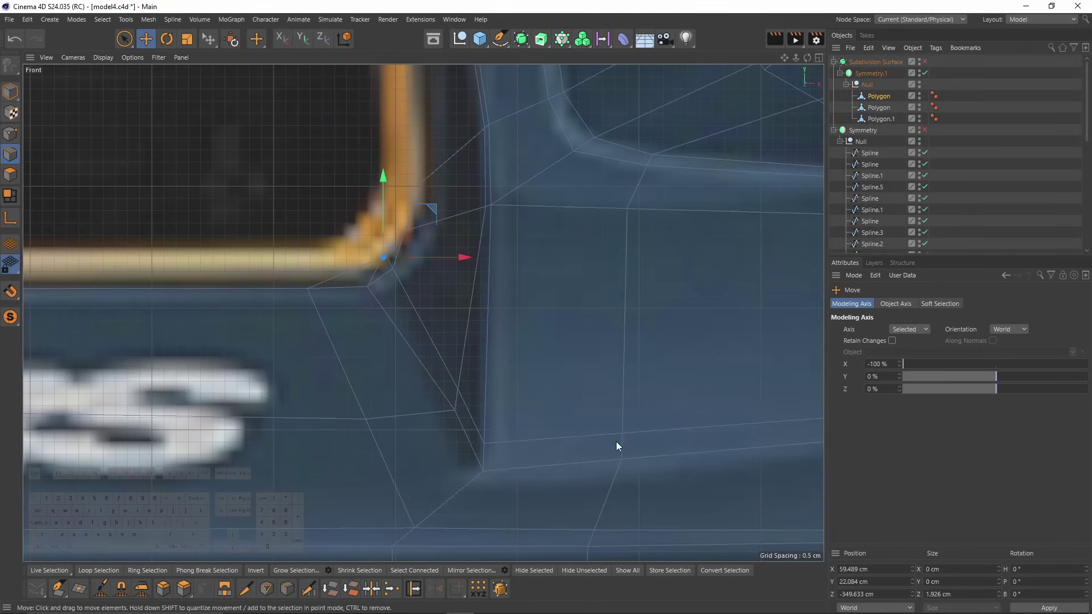
left_click_drag(418, 225, 414, 243)
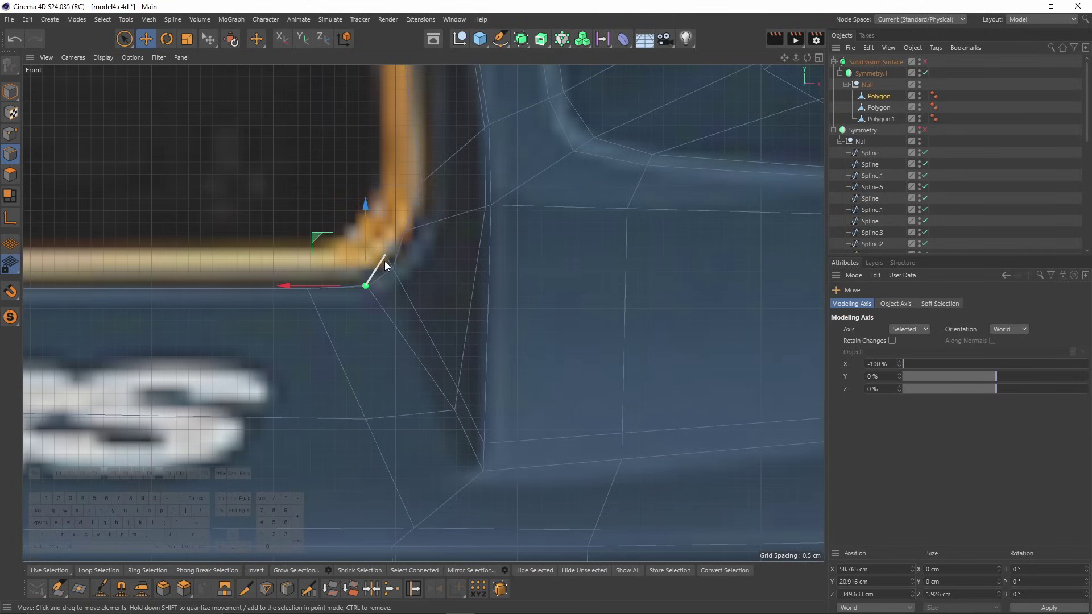
Reposition the neighbouring edges around the grille opening's lower outer corner to follow the rounded outline in the front reference.
key("space")
key("0")
left_click_drag(349, 237, 389, 261)
left_click_drag(342, 203, 349, 214)
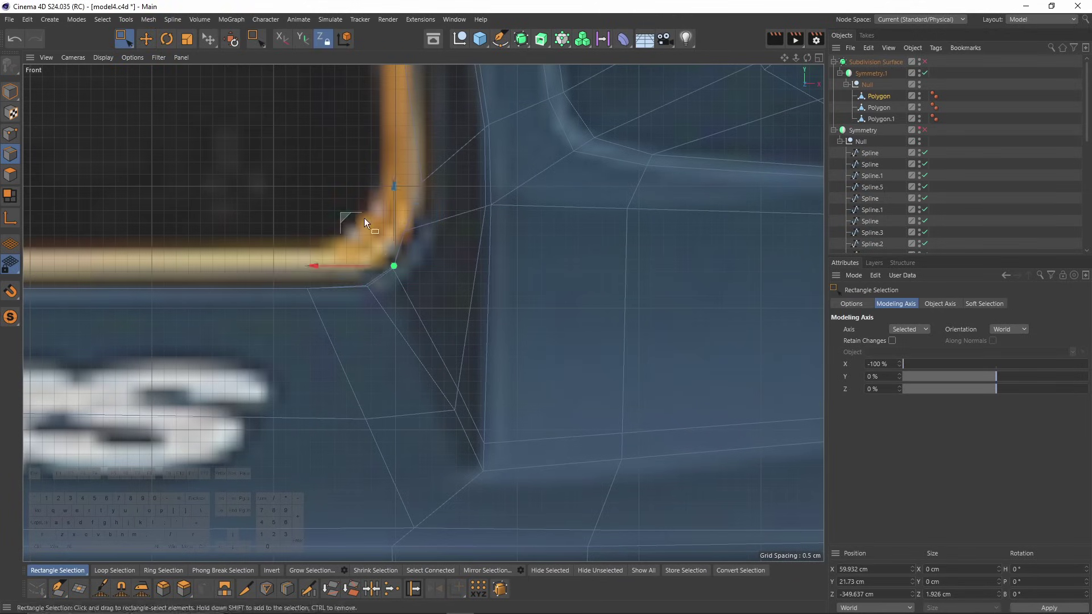
scroll(415, 241, "up", 3)
left_click_drag(421, 241, 370, 186)
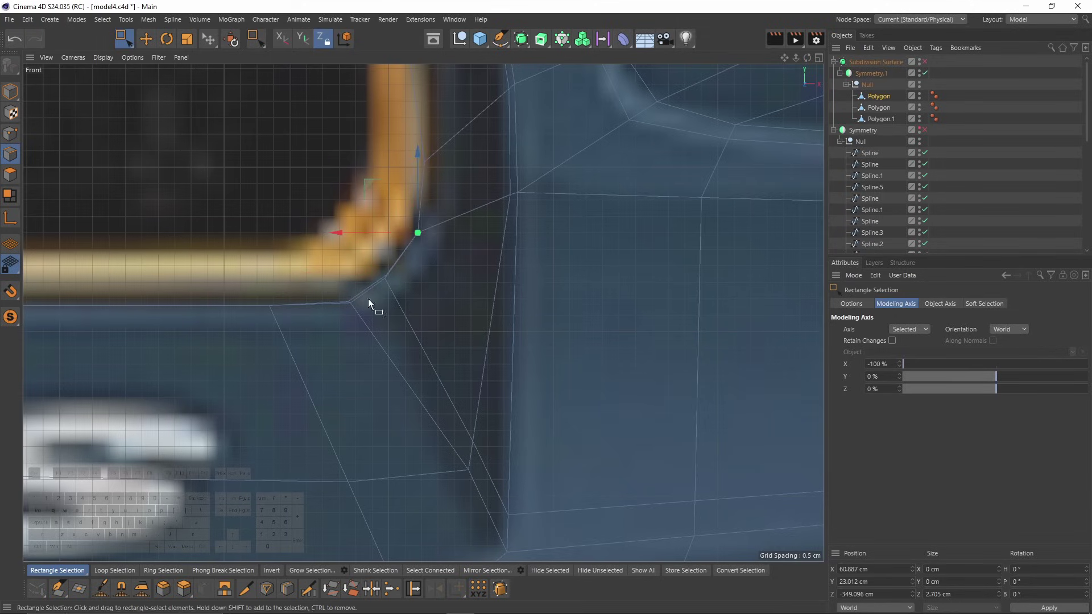
left_click_drag(370, 305, 298, 255)
Check the smoothed lower corner of the grille opening against the front reference and from several perspective angles.
key("q")
scroll(388, 292, "down", 4)
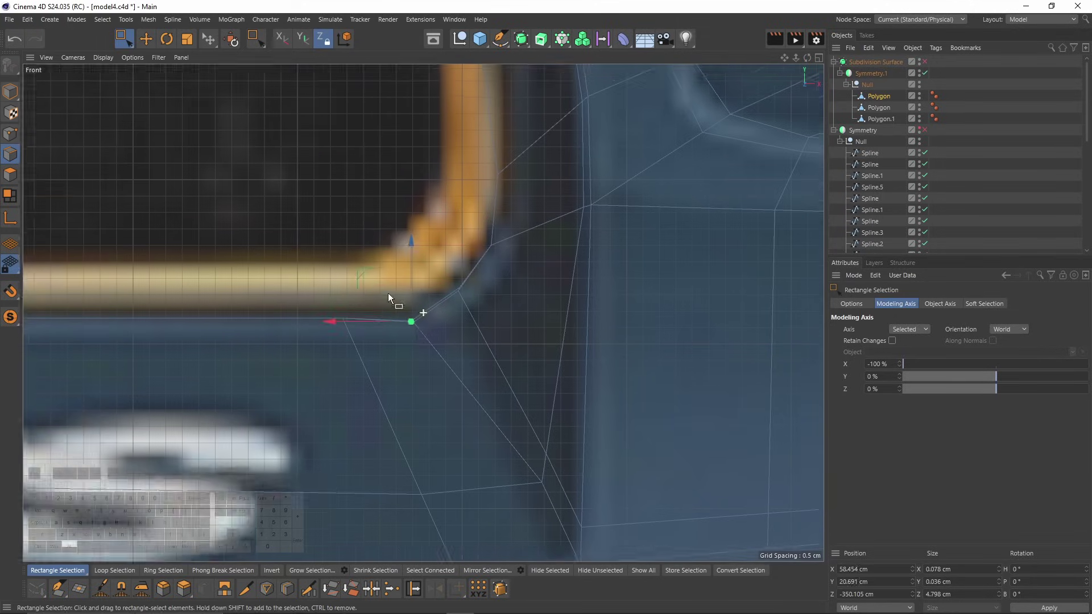
right_click_drag(432, 314, 383, 314, "alt")
middle_click_drag(383, 314, 412, 391, "alt")
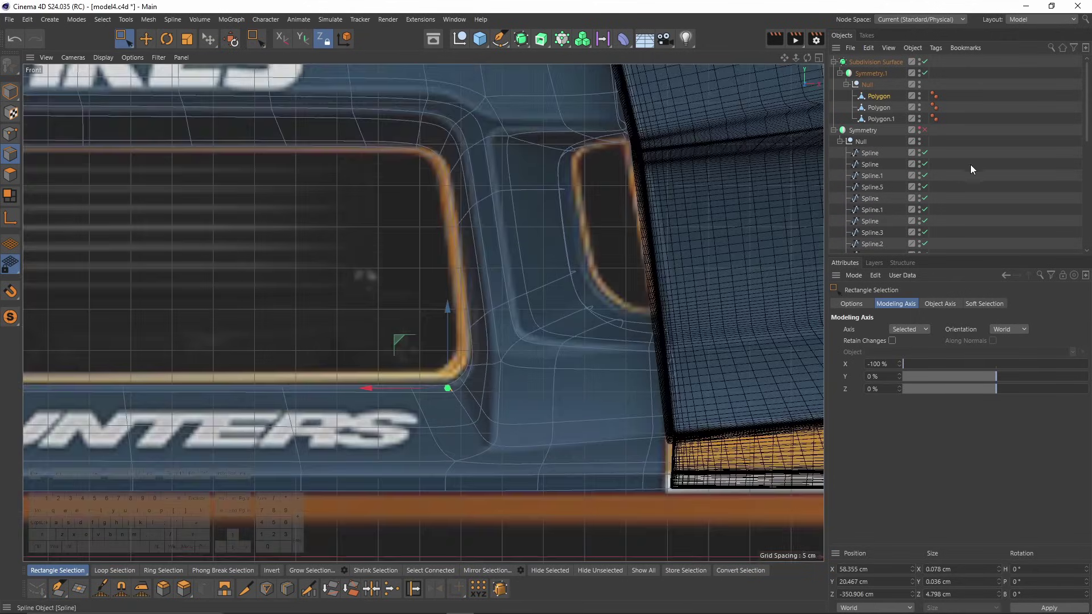
left_click(971, 168)
middle_click(321, 255)
middle_click(321, 255)
right_click_drag(411, 225, 275, 295, "alt")
left_click_drag(276, 295, 509, 317, "alt")
right_click_drag(509, 317, 528, 288, "alt")
key("ctrl+z")
key("q")
middle_click_drag(462, 314, 466, 286, "alt")
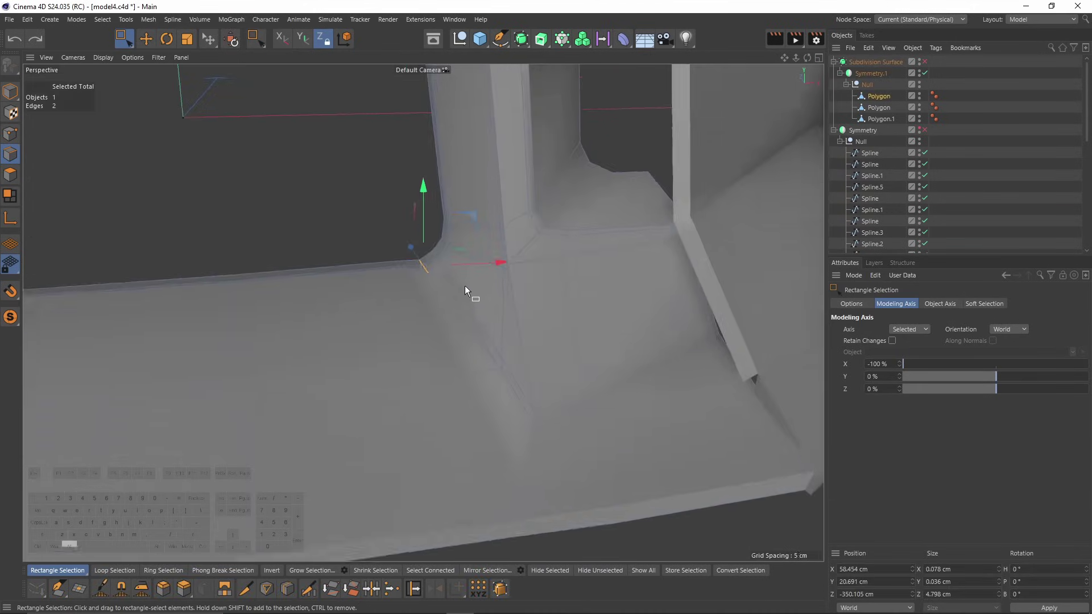
Slide the inner points at the grille opening's lower corner closer to its rim, ending with an 18.2 % offset, and save.
left_click_drag(465, 288, 429, 281, "alt")
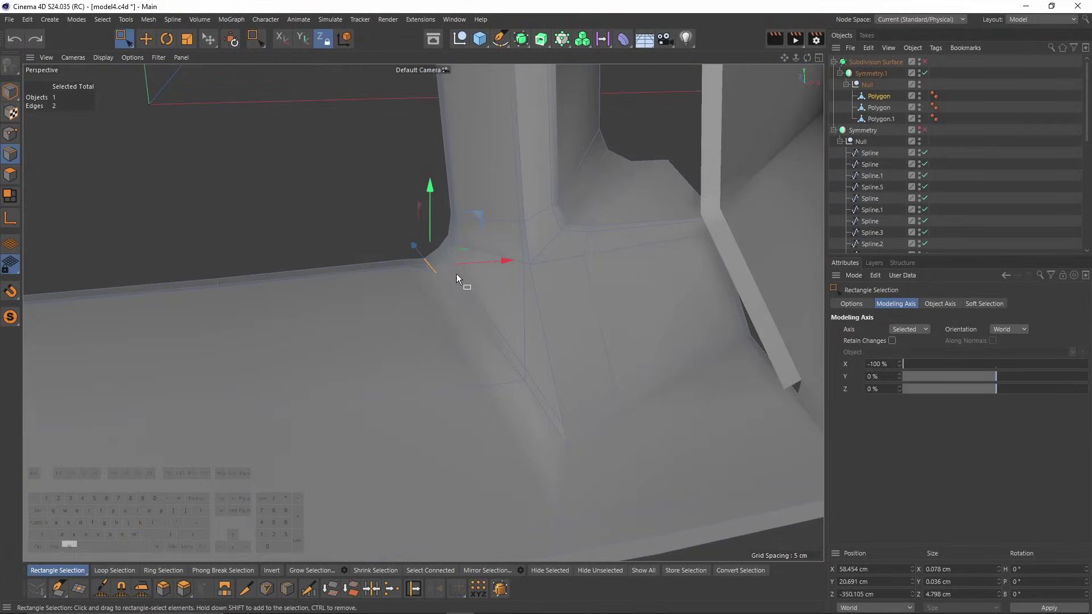
left_click_drag(456, 274, 318, 258, "alt")
left_click(18, 131)
key("m")
key("o")
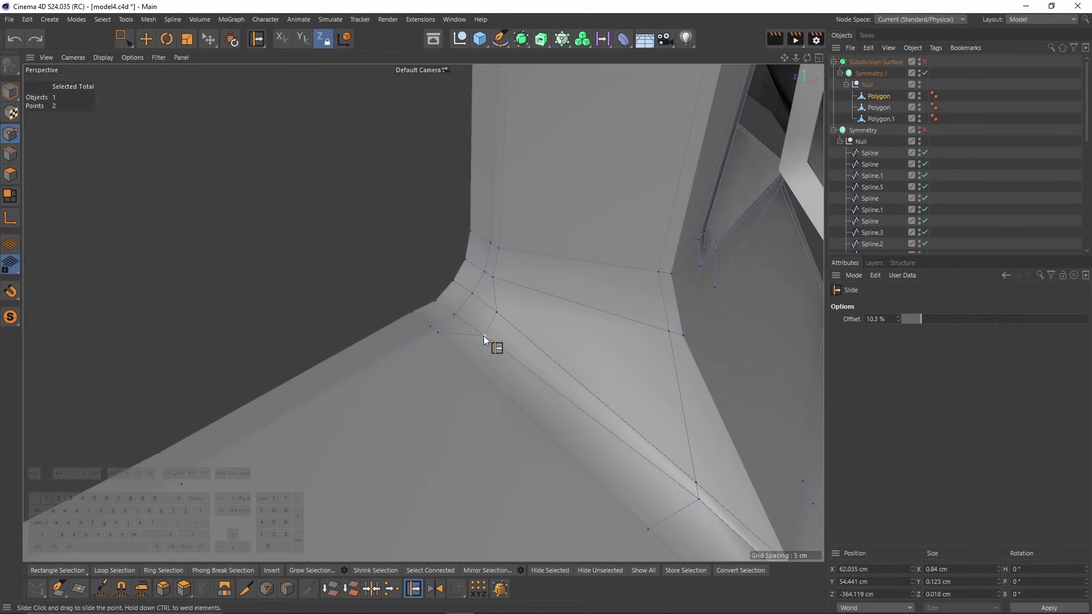
left_click_drag(483, 336, 463, 319)
key("ctrl+s")
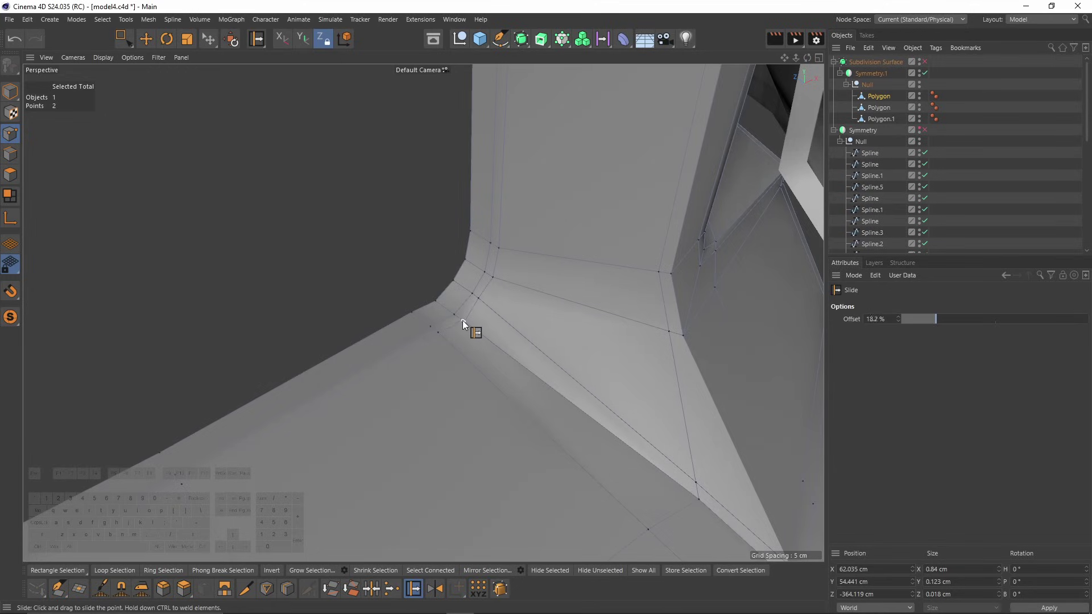
Inspect the smoothed lower grille corner without a selection and undo the last changes.
key("q")
right_click_drag(600, 347, 633, 311, "alt")
key("ctrl+shift+a")
left_click_drag(548, 310, 469, 335, "alt")
key("ctrl+z")
key("ctrl+z")
Slide a point at the grille opening's lower corner with a 13.1 % offset and check the smoothed frame.
scroll(498, 331, "up", 5)
right_click_drag(469, 336, 375, 351, "alt")
left_click_drag(431, 324, 450, 333, "alt")
left_click_drag(516, 332, 606, 356, "alt")
key("q")
left_click_drag(596, 408, 703, 388, "alt")
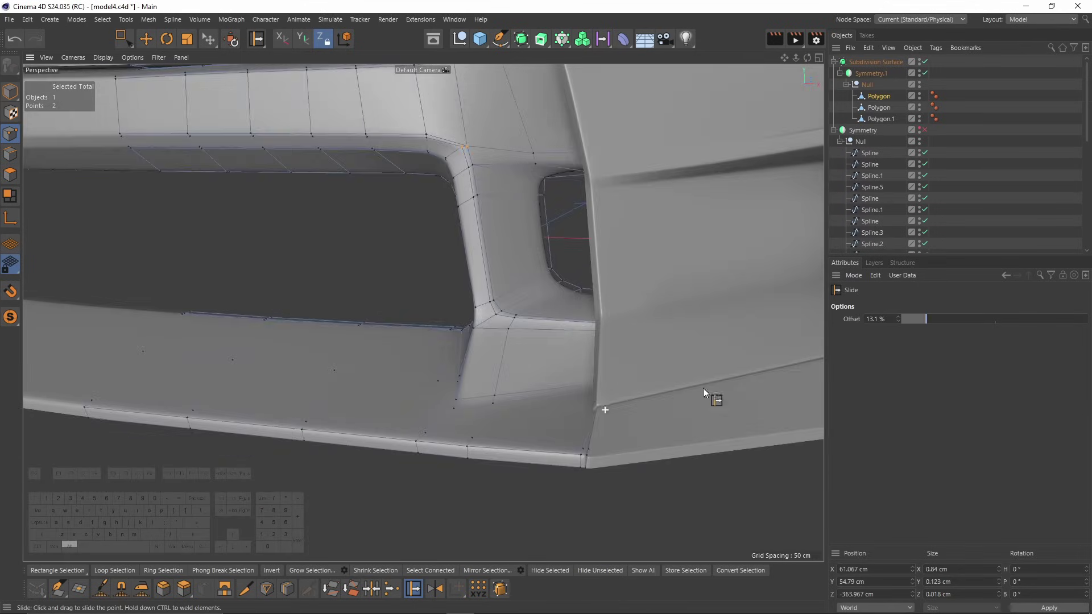
Inspect the whole smoothed bumper without a selection from the front and from an angle.
key("ctrl+shift+a")
right_click_drag(657, 255, 415, 309, "alt")
left_click_drag(422, 312, 603, 335, "alt")
right_click_drag(603, 336, 571, 268, "alt")
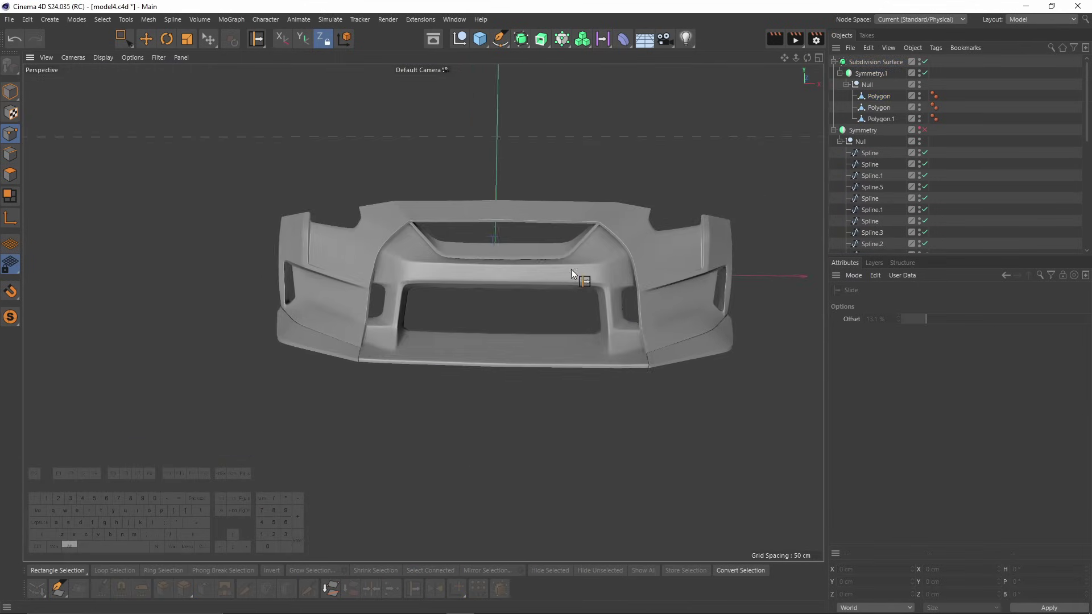
left_click_drag(571, 267, 425, 320, "alt")
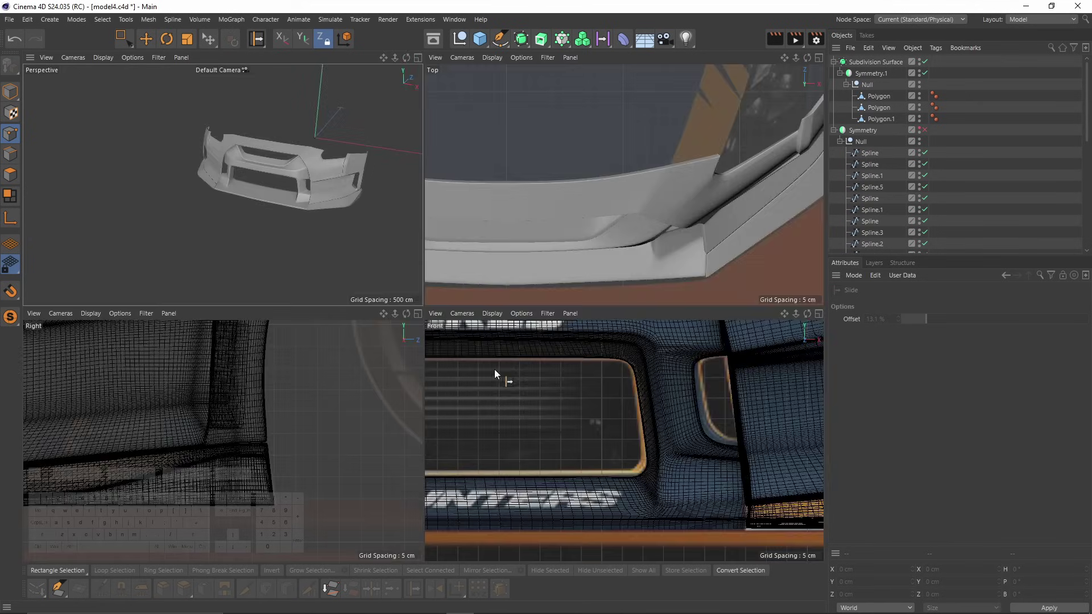
Move the pair of points at the start of the side opening's lower curve towards the outline in the front reference.
middle_click(494, 370)
middle_click_drag(541, 360, 578, 352, "alt")
key("z")
scroll(555, 308, "up", 4)
key("space")
left_click_drag(485, 304, 566, 352)
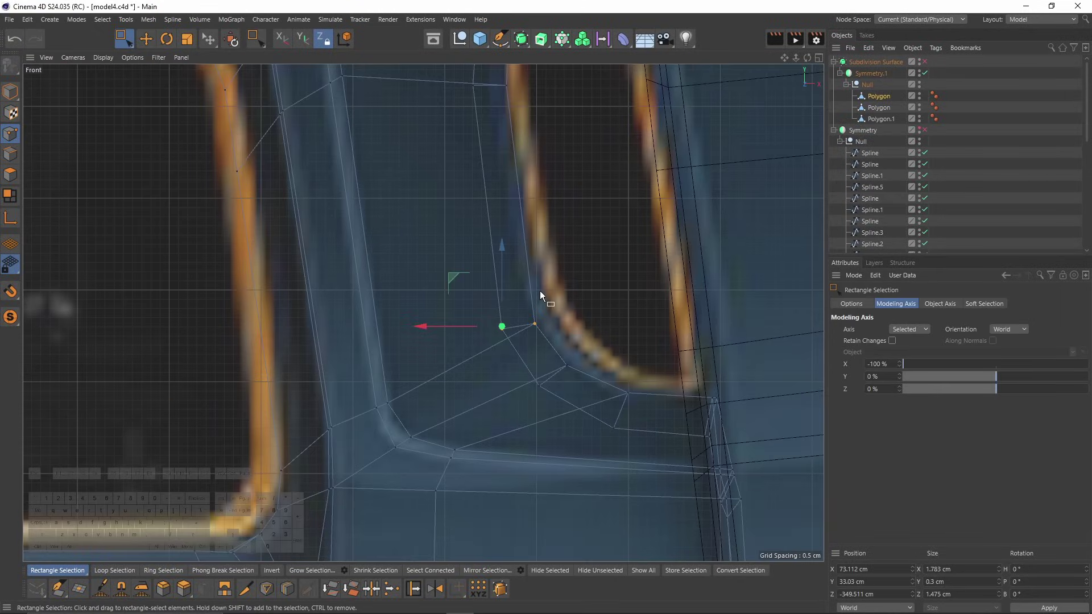
left_click_drag(453, 279, 506, 320)
Move the middle point pair of the side opening's lower curve to about X 76.0 cm, Y 30.8 cm and check the smoothing.
left_click_drag(602, 380, 640, 440)
key("q")
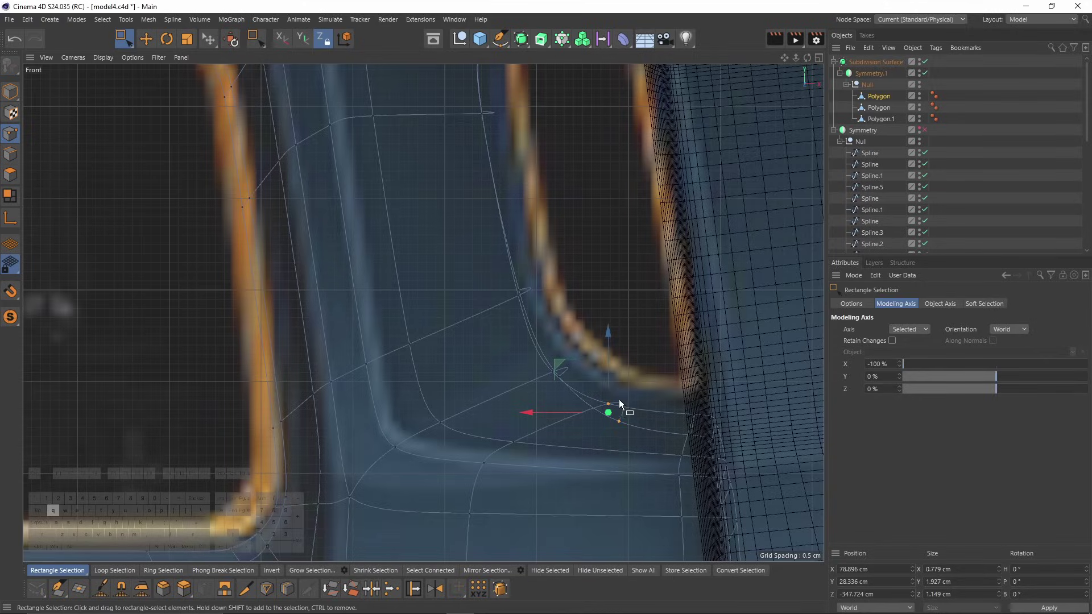
key("q")
left_click_drag(597, 400, 524, 338)
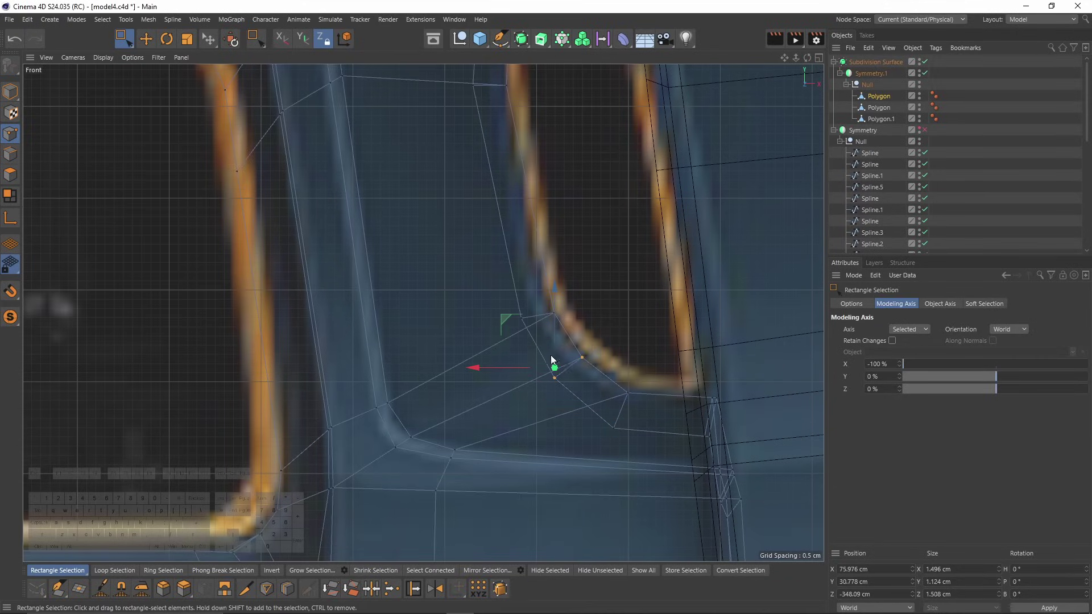
key("q")
key("q")
middle_click_drag(499, 289, 450, 356, "alt")
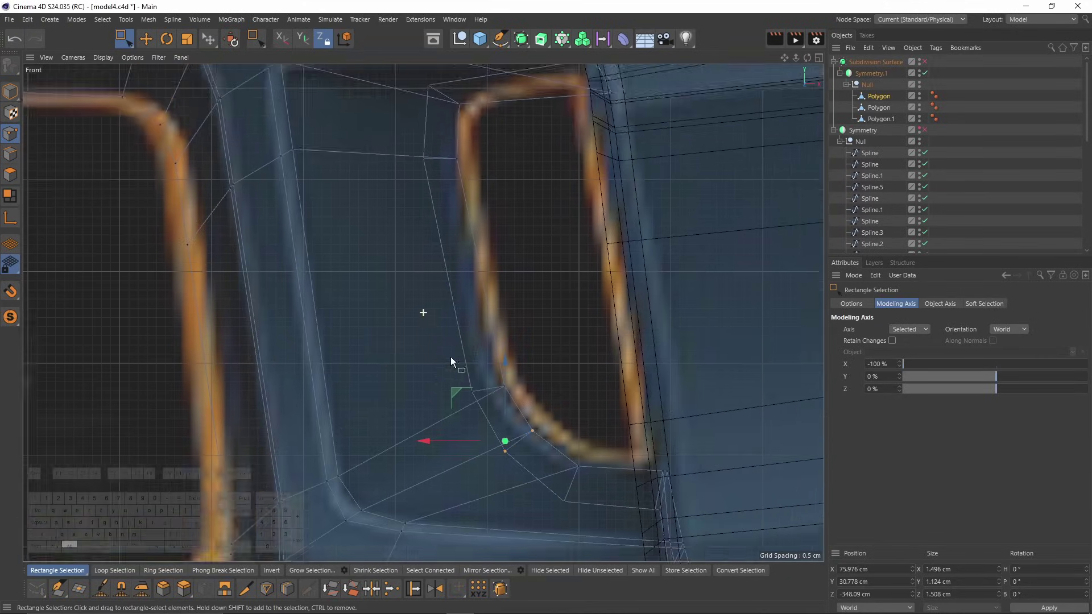
Slide the side opening's lower outer corner point inwards with a 23 % offset, and its upper outer corner point inwards as well.
scroll(448, 361, "down", 3)
middle_click(376, 286)
middle_click(328, 224)
left_click_drag(329, 223, 480, 309, "alt")
right_click_drag(479, 308, 544, 295, "alt")
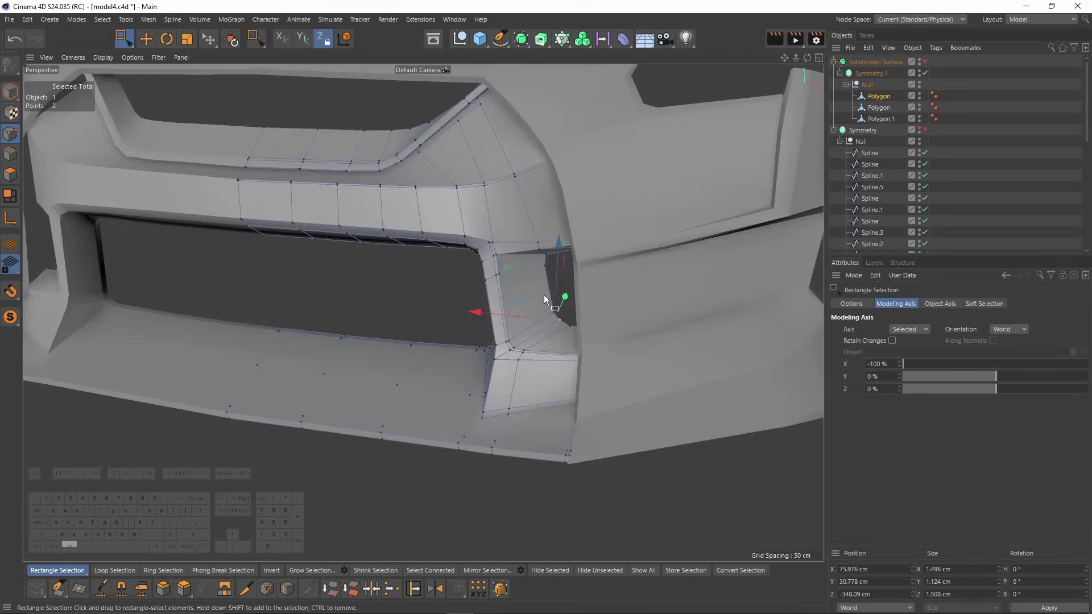
left_click_drag(544, 295, 524, 316, "alt")
scroll(542, 261, "up", 3)
scroll(547, 408, "up", 4)
key("m")
key("o")
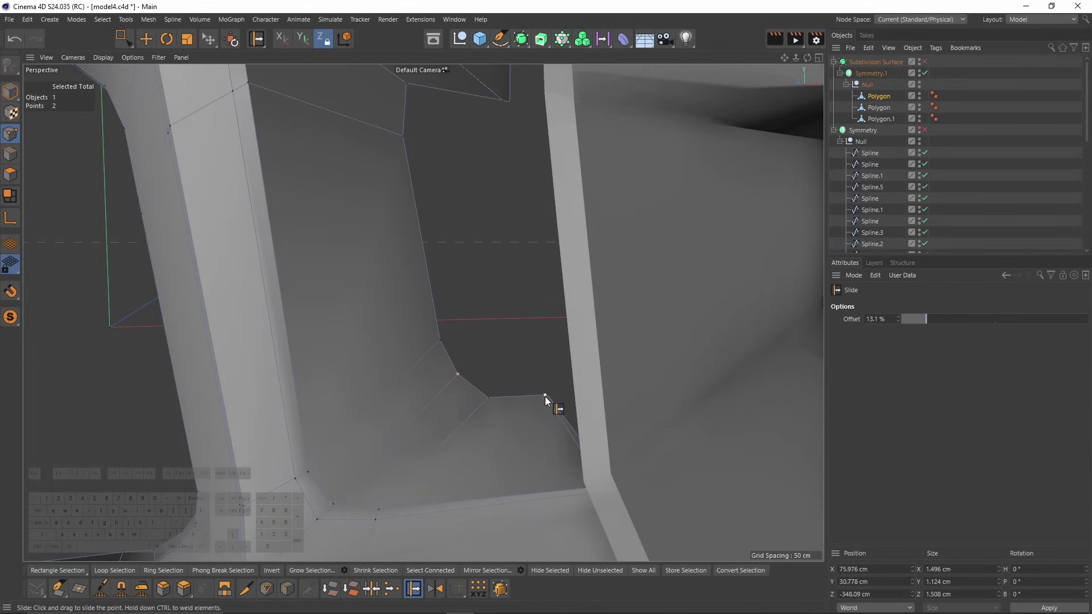
left_click_drag(544, 397, 529, 396)
middle_click_drag(492, 162, 479, 206, "alt")
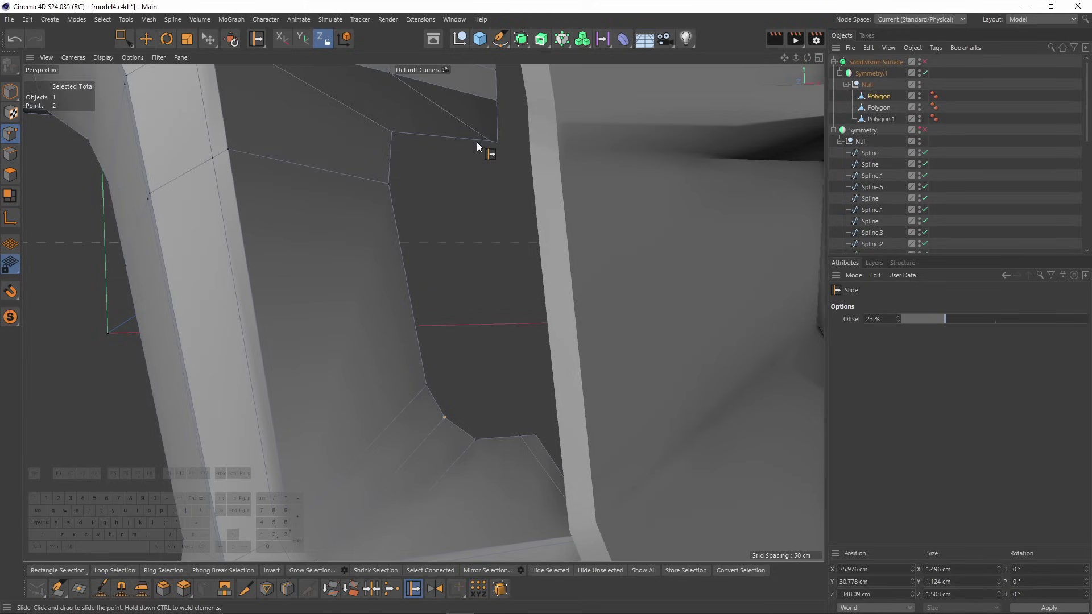
left_click_drag(489, 142, 524, 437)
Bridge the short upper and lower edges at the outer end of the side opening with a vertical polygon strip.
left_click(13, 155)
key("m")
key("b")
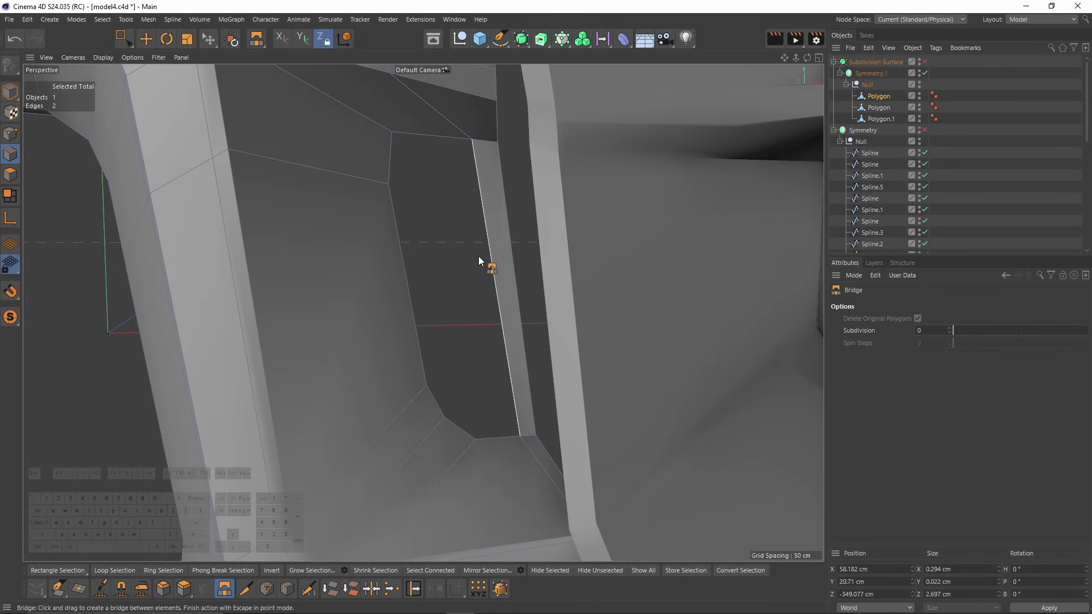
middle_click(479, 256)
middle_click(289, 152)
middle_click_drag(460, 223, 432, 268, "alt")
right_click_drag(431, 268, 413, 284, "alt")
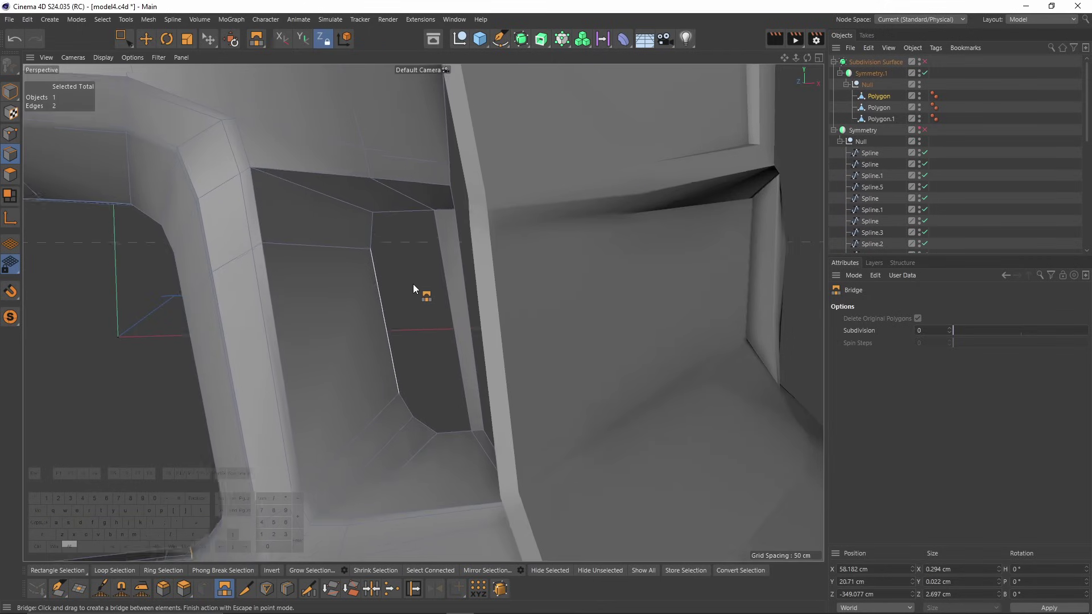
Move the new strip's outer edge about 1 cm outwards along X, and shift the short edge above it outwards too.
middle_click_drag(413, 285, 422, 292, "alt")
key("e")
left_click(469, 329)
left_click_drag(554, 430, 565, 428)
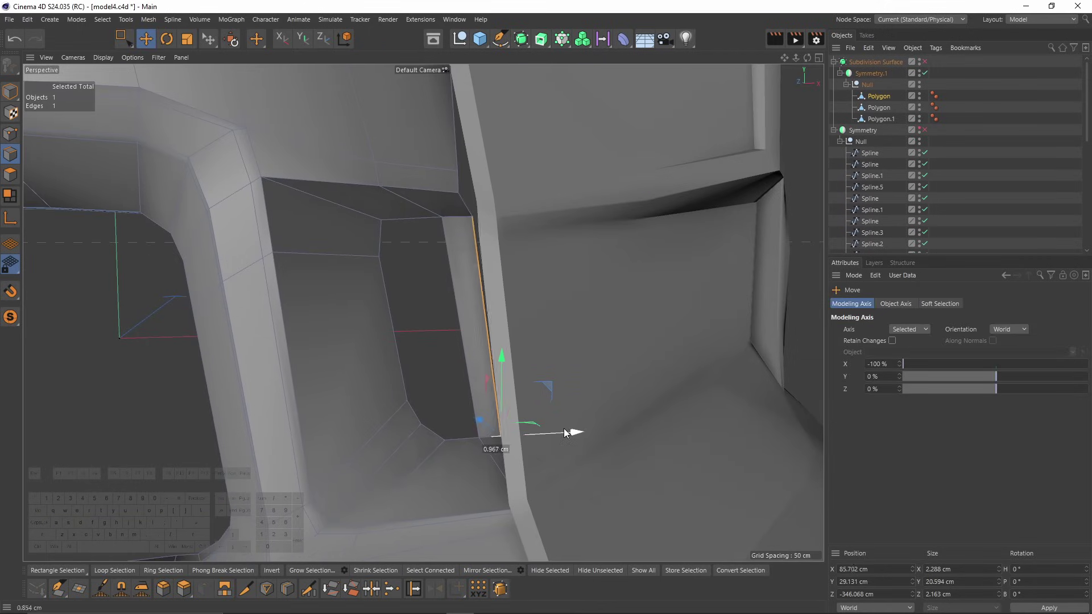
left_click(460, 185)
left_click_drag(479, 190, 499, 218, "alt")
right_click_drag(500, 218, 518, 221, "alt")
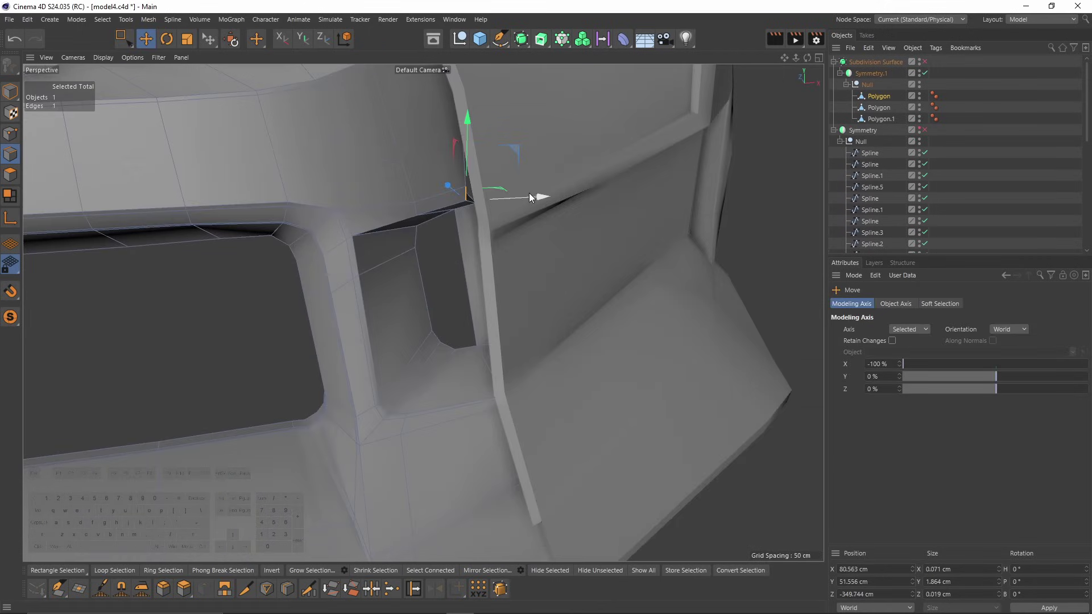
left_click_drag(529, 197, 543, 194)
Select the seven-edge loop around the side opening and extrude it backwards to give the opening an inner wall.
left_click_drag(473, 164, 497, 254, "alt")
mouse_move(497, 255)
right_mouse_down("alt")
mouse_move(507, 230)
mouse_move(483, 264)
right_mouse_up("alt")
left_click(508, 229)
left_click(512, 228)
double_click(448, 300, "shift")
left_click_drag(422, 312, 502, 341, "alt")
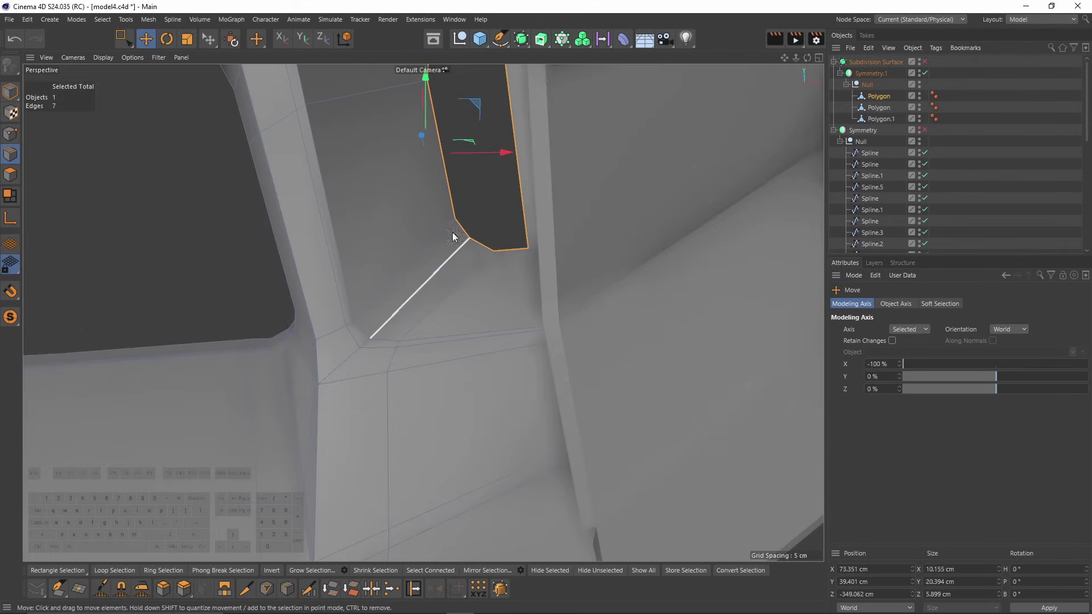
left_click_drag(453, 236, 445, 281, "alt")
left_click_drag(421, 223, 420, 208)
left_click_drag(475, 272, 433, 250, "alt")
left_click(446, 311)
left_click_drag(443, 294, 486, 248, "alt")
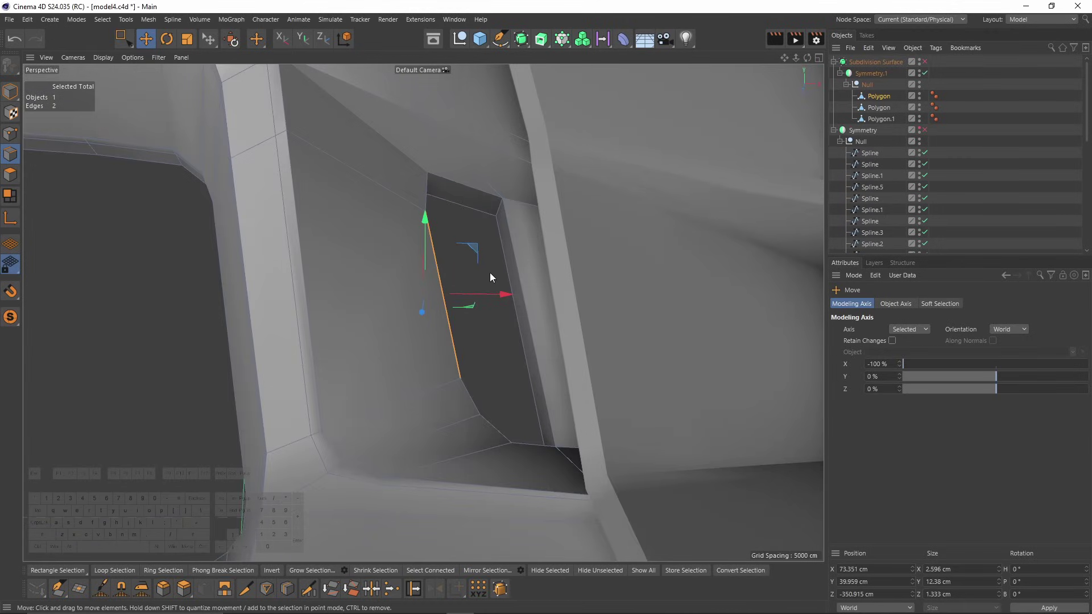
Cut an edge loop at 31.968 % offset around the side opening's inner wall and compare the smoothed and unsmoothed shapes.
key("k")
key("l")
left_click_drag(507, 212, 408, 262, "alt")
key("q")
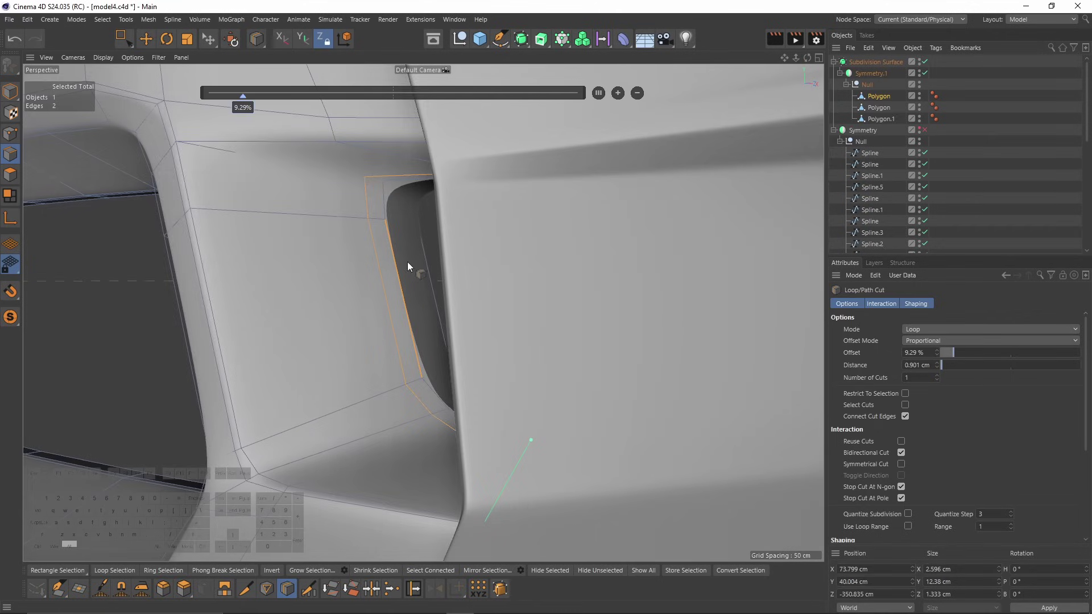
key("q")
key("q")
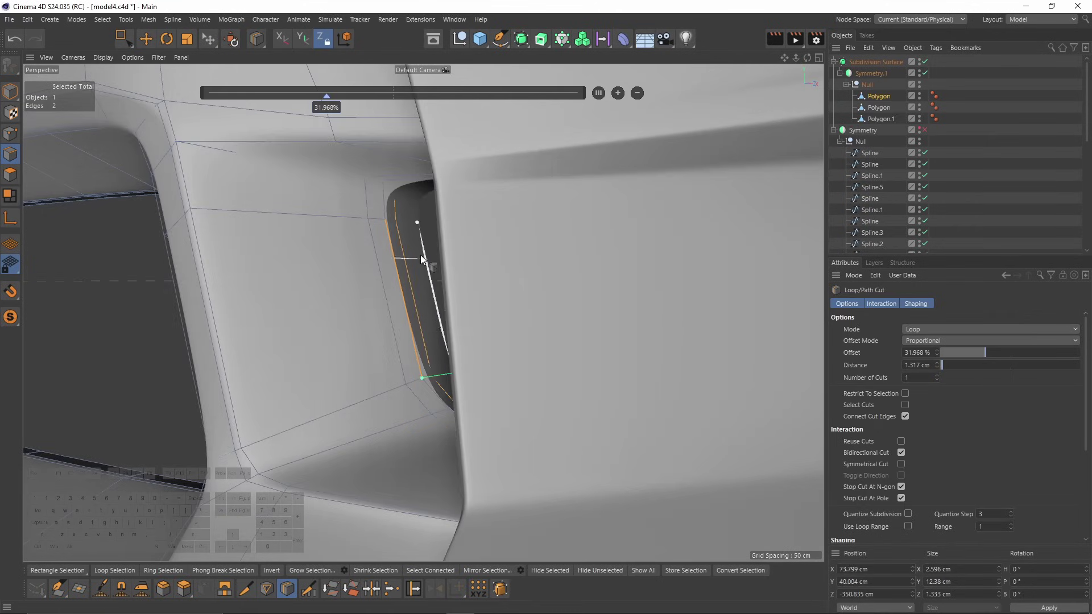
key("Return")
key("q")
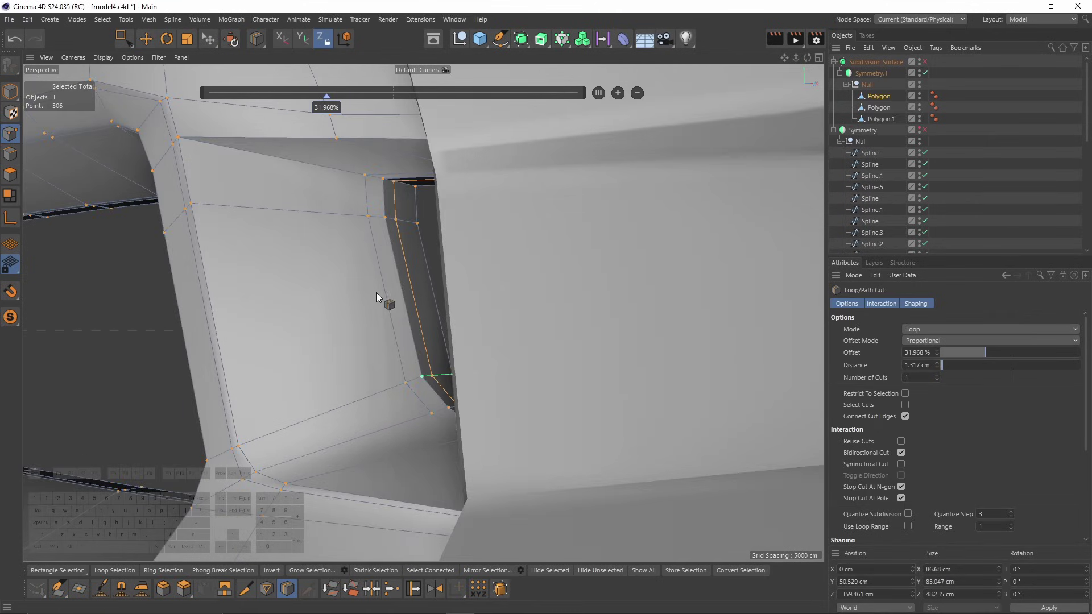
key("Escape")
key("q")
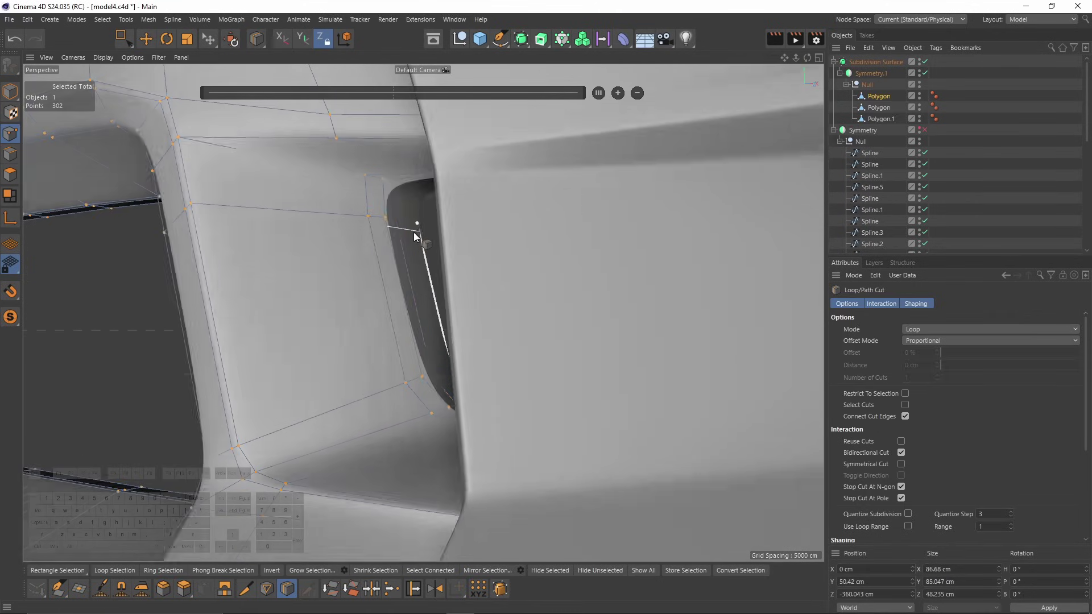
Select all polygons of the central bumper section and align their normals.
left_click_drag(402, 271, 36, 142, "alt")
key("q")
left_click(11, 174)
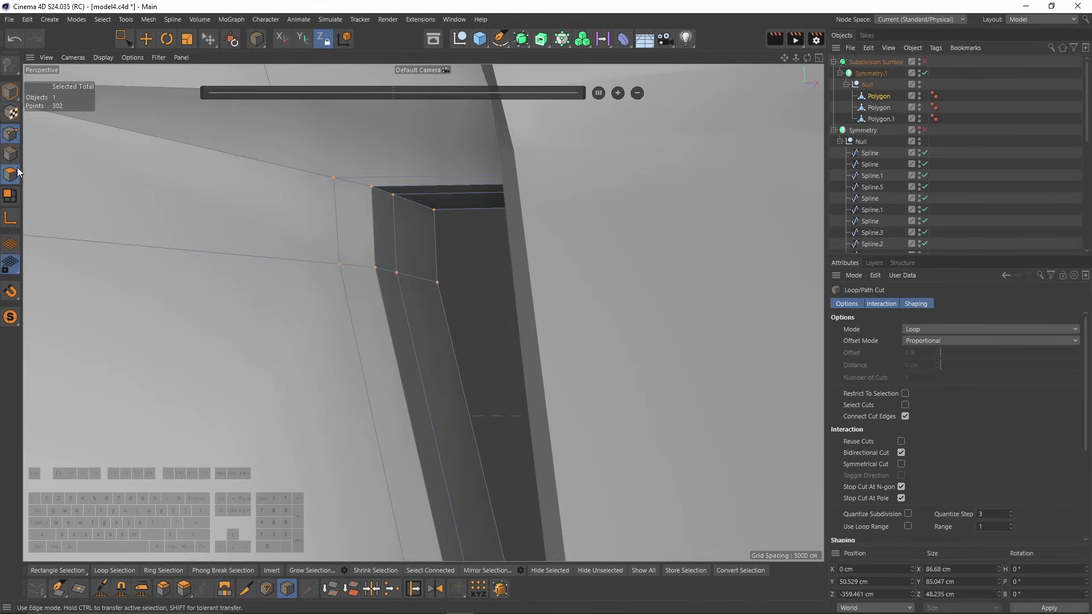
key("u")
key("l")
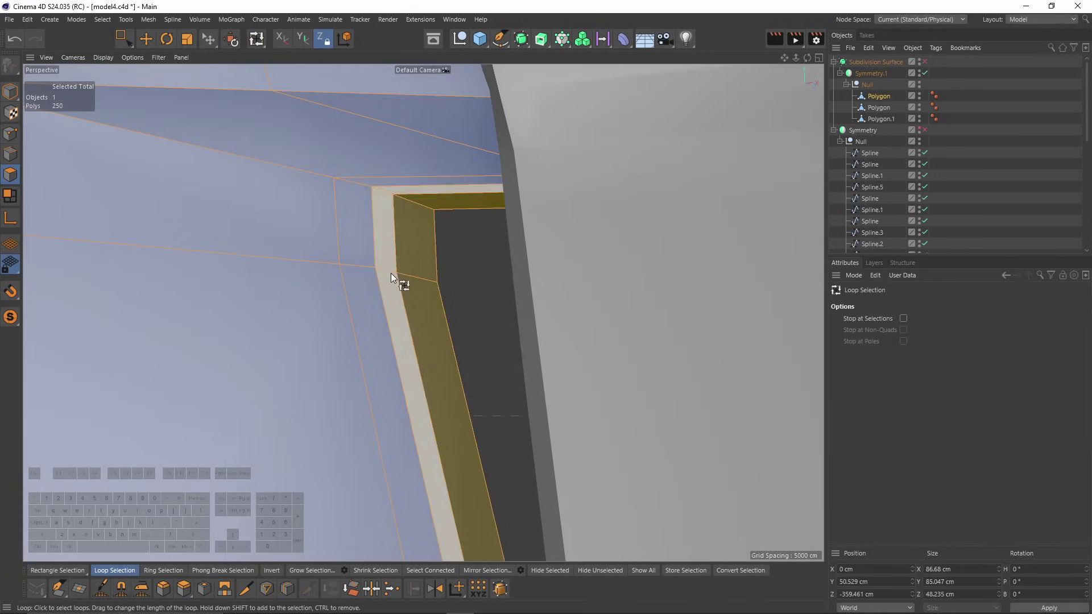
left_click(393, 276)
key("s")
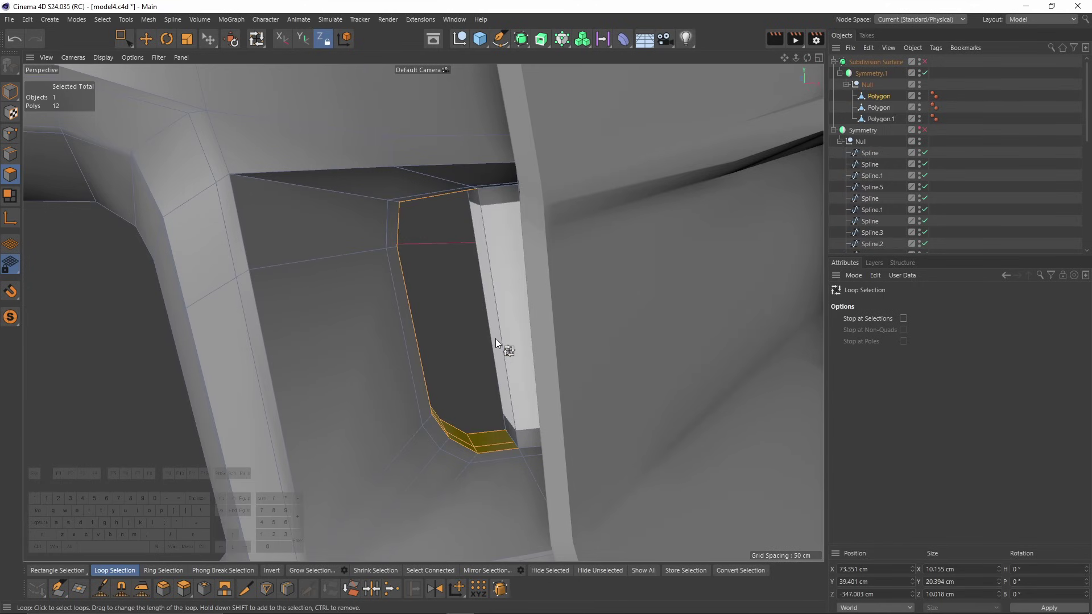
key("ctrl+a")
right_click(532, 341)
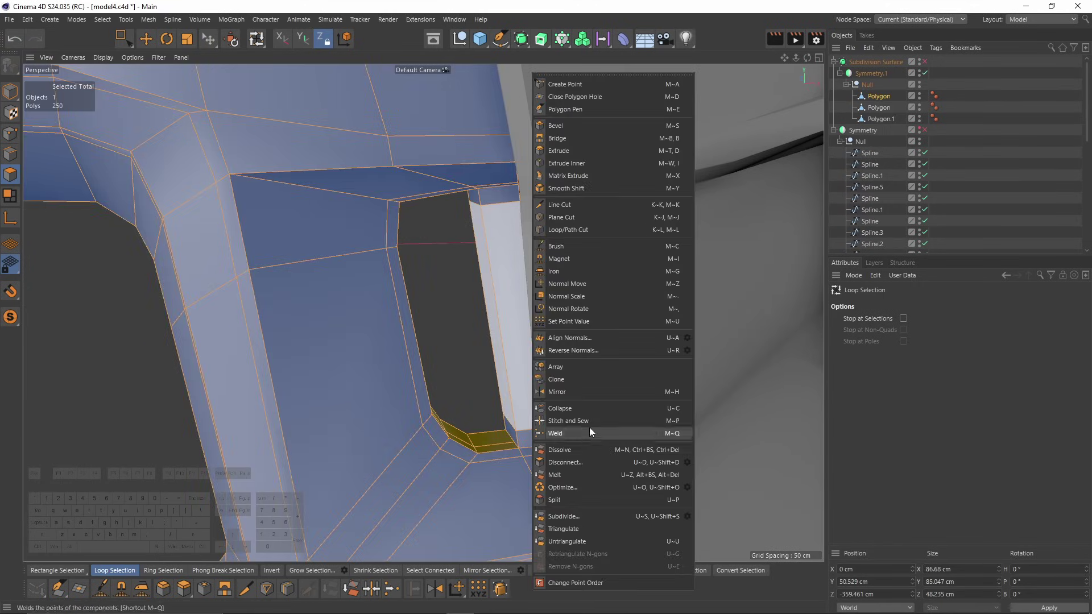
left_click(579, 336)
scroll(449, 333, "up", 3)
left_click_drag(468, 317, 546, 288, "alt")
key("k")
key("l")
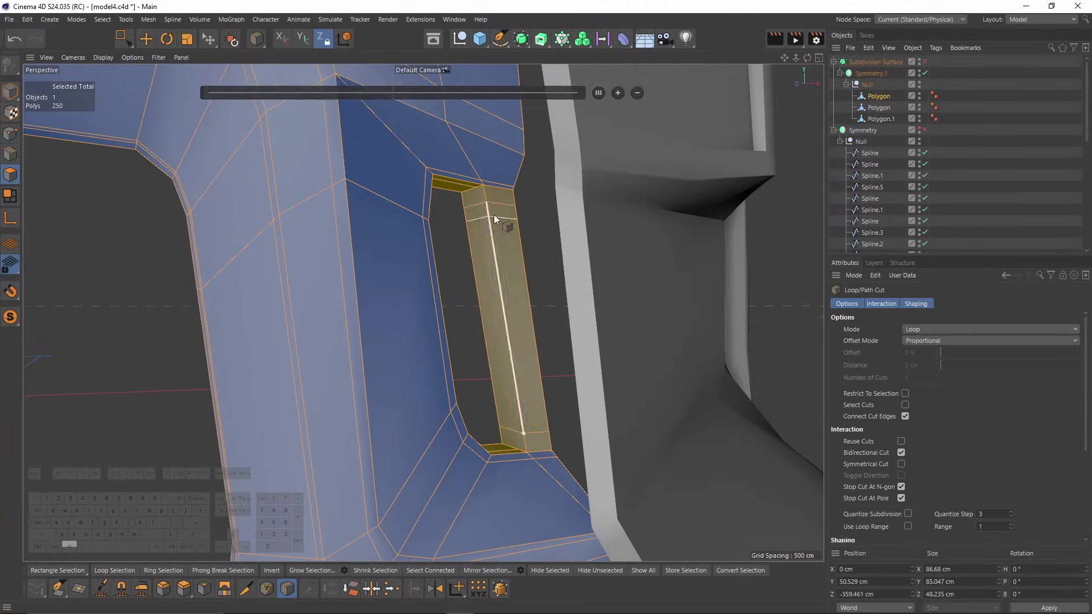
scroll(494, 214, "up", 5)
key("u")
key("l")
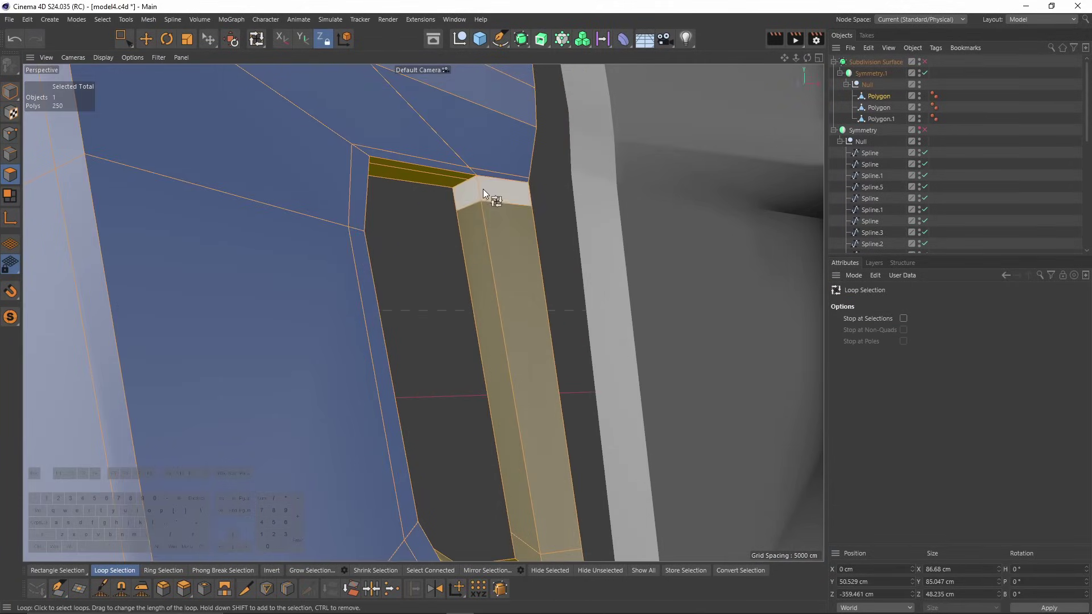
key("ctrl+shift+a")
Delete the unwanted small polygons at the upper and lower outer corners behind the side opening.
scroll(490, 306, "up", 3)
mouse_move(491, 306)
left_mouse_down("alt")
mouse_move(508, 253)
mouse_move(637, 289)
mouse_move(684, 269)
left_mouse_up("alt")
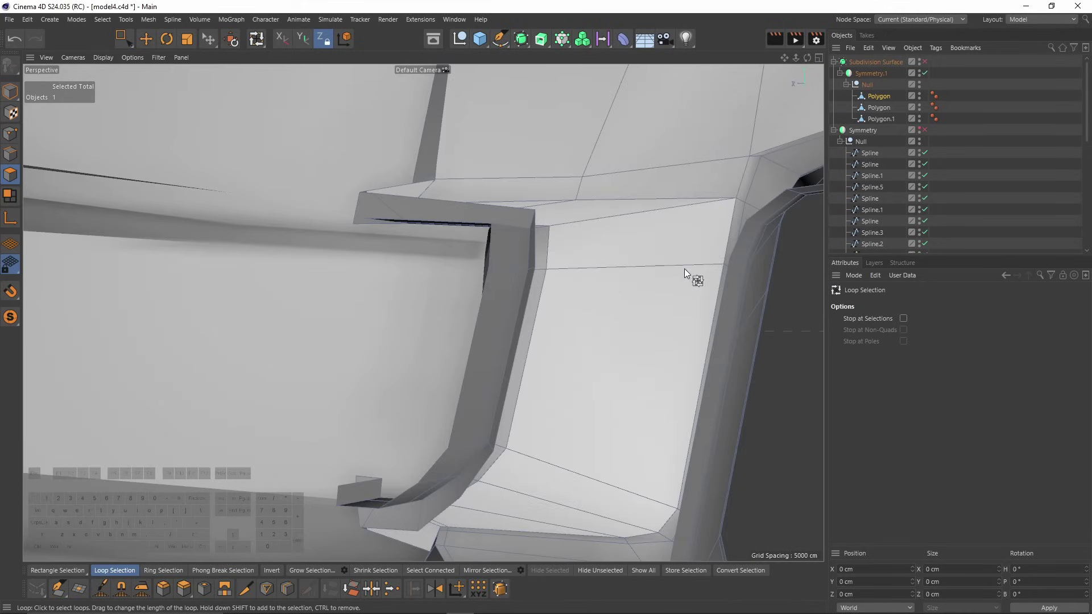
left_click(684, 269)
left_click(589, 273)
key("e")
left_click_drag(489, 252, 447, 187, "alt")
left_click(477, 195)
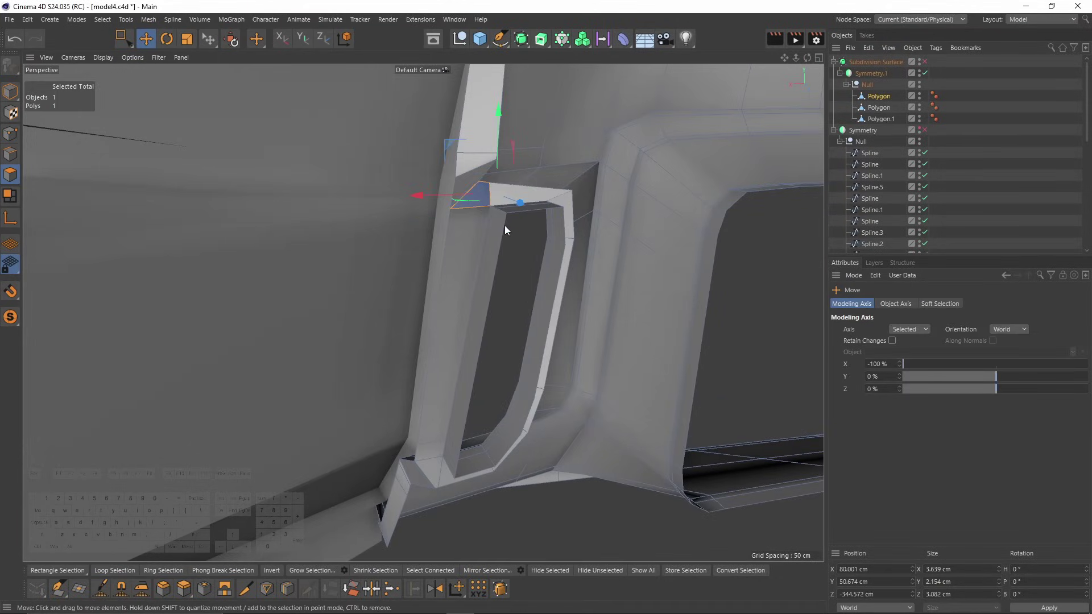
left_click_drag(449, 459, 53, 182, "alt")
left_click(440, 474, "ctrl+shift")
key("Delete")
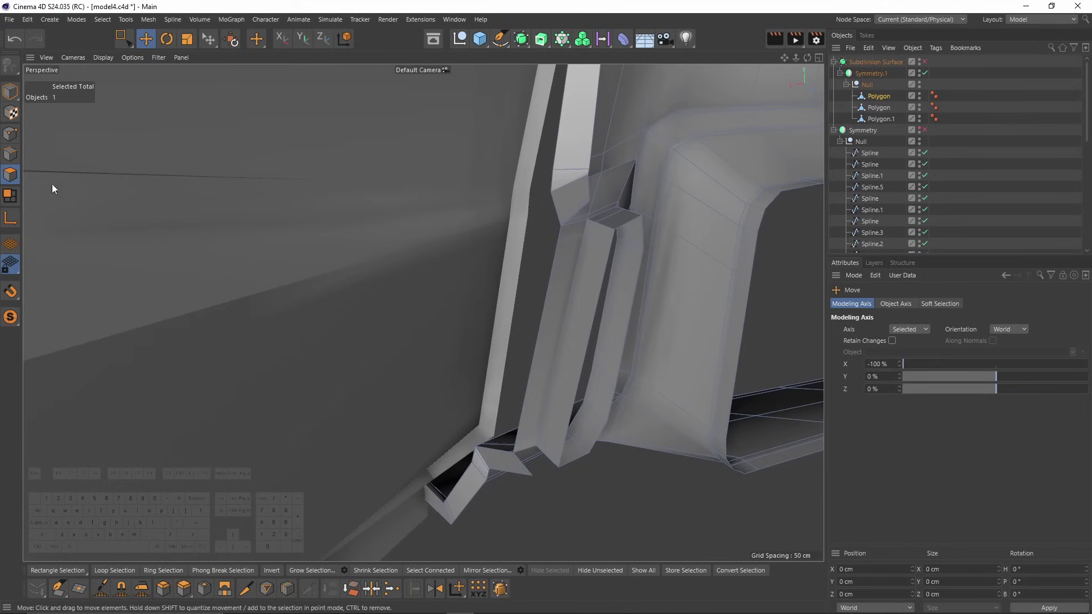
Select the three-edge chain along the rear of the side opening's outer strip and extrude it slightly backwards.
left_click_drag(141, 181, 588, 238, "alt")
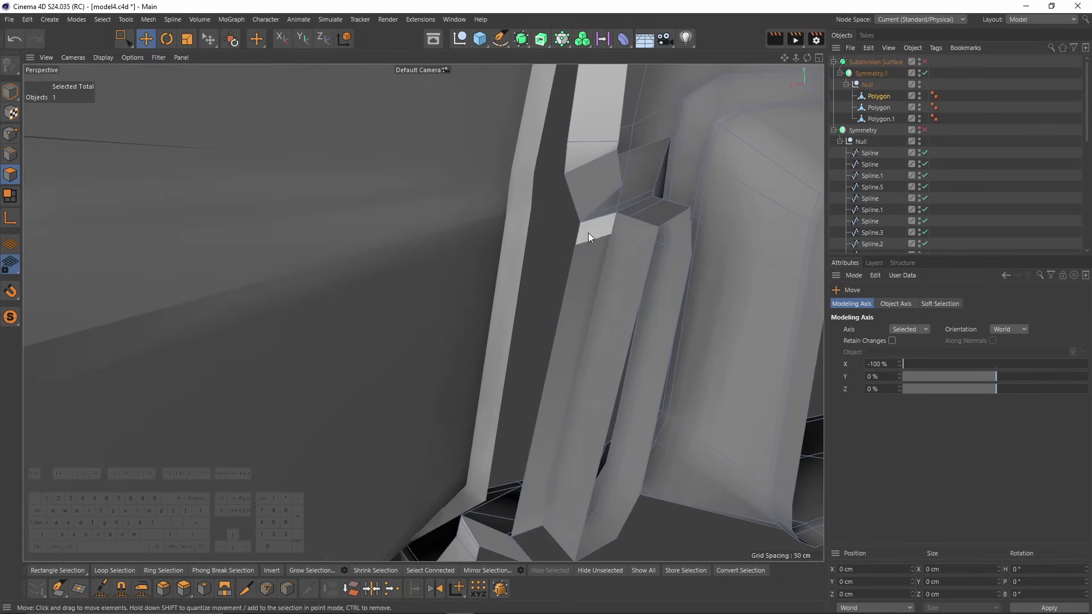
left_click(10, 154)
left_click(557, 236)
left_click_drag(577, 331, 518, 453, "alt")
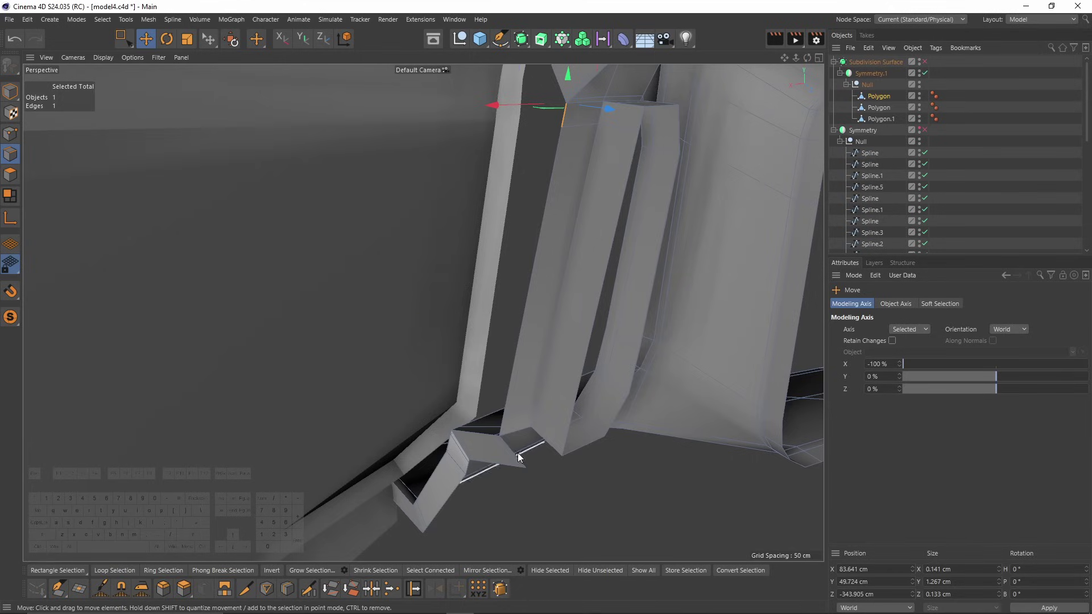
left_click(500, 430, "ctrl+shift")
left_click_drag(529, 301, 601, 405, "alt")
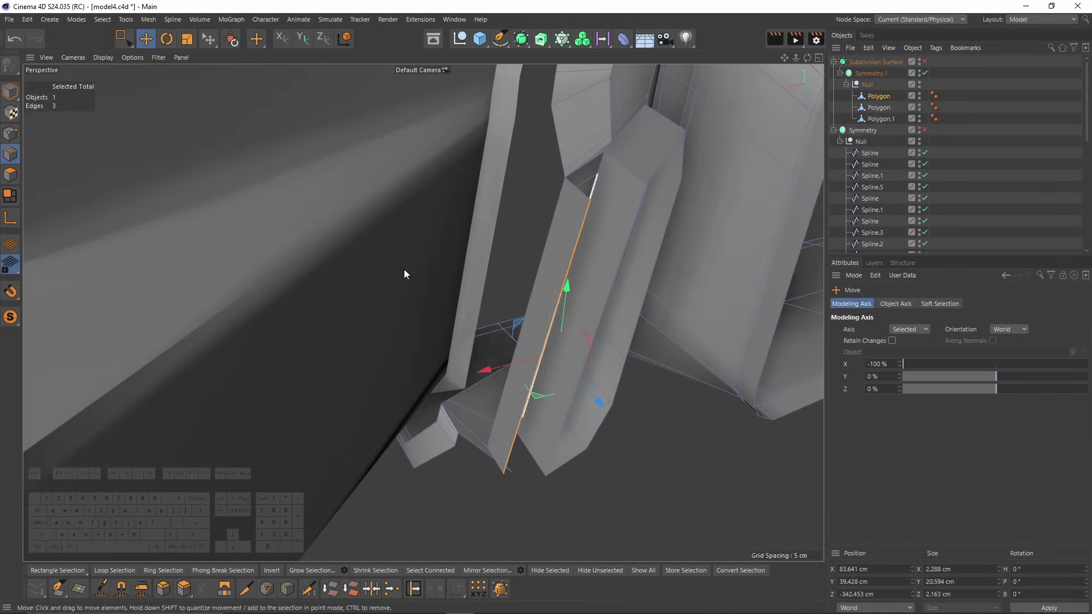
Weld the loose points at the upper rear corner of the side opening's outer strip.
left_click(13, 134)
key("u")
key("l")
right_click_drag(603, 164, 602, 145, "alt")
key("e")
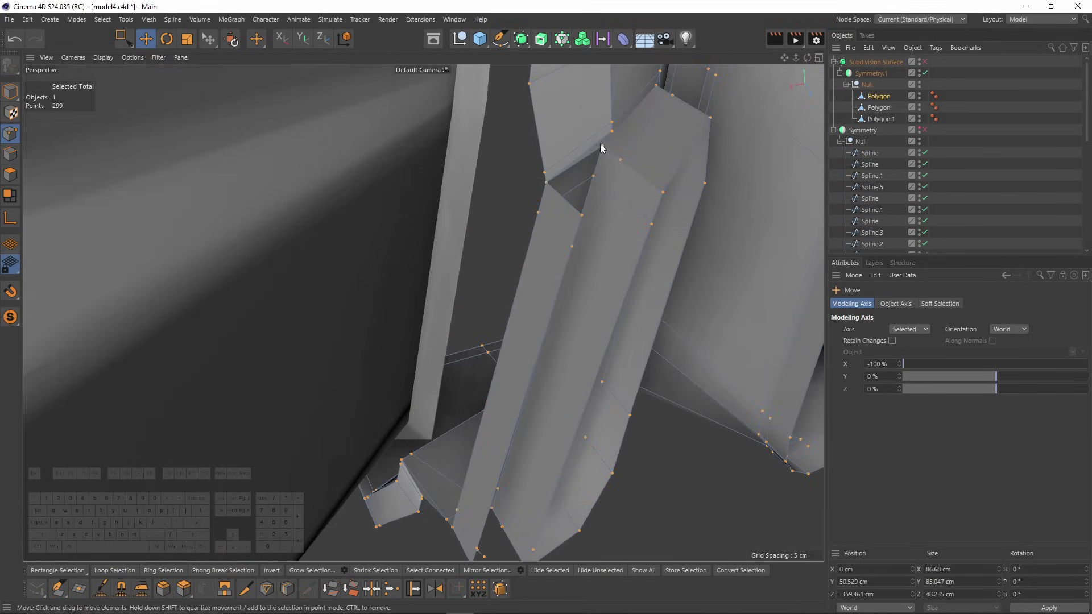
left_click_drag(600, 146, 631, 167, "alt")
key("0")
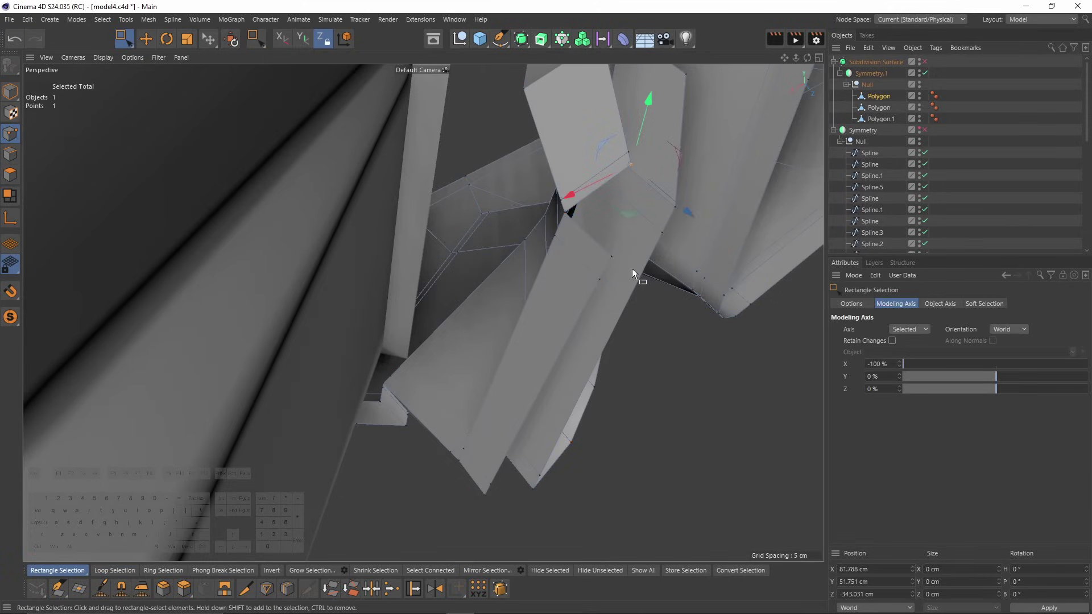
left_click(613, 257, "shift")
key("m")
key("q")
left_click(614, 256)
Weld the loose points at the lower rear corner of the side opening's outer strip.
left_click_drag(614, 256, 489, 422, "alt")
key("e")
key("m")
key("q")
left_click_drag(496, 381, 463, 394, "alt")
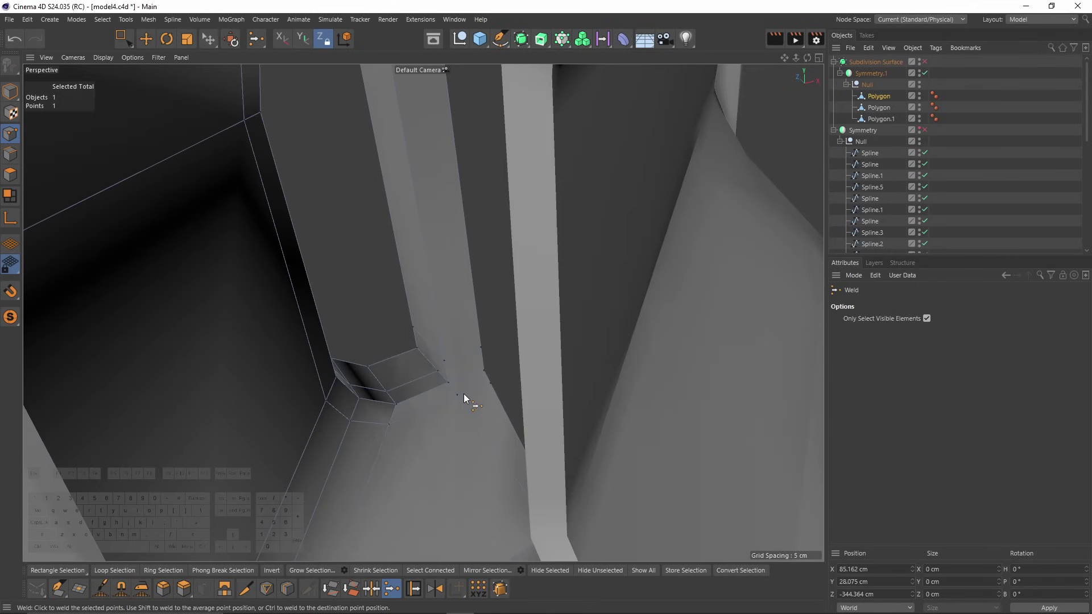
Cut an edge loop at 73.054 % offset along the side opening's outer strip with smoothing switched on.
key("k")
key("l")
key("q")
left_click(454, 354)
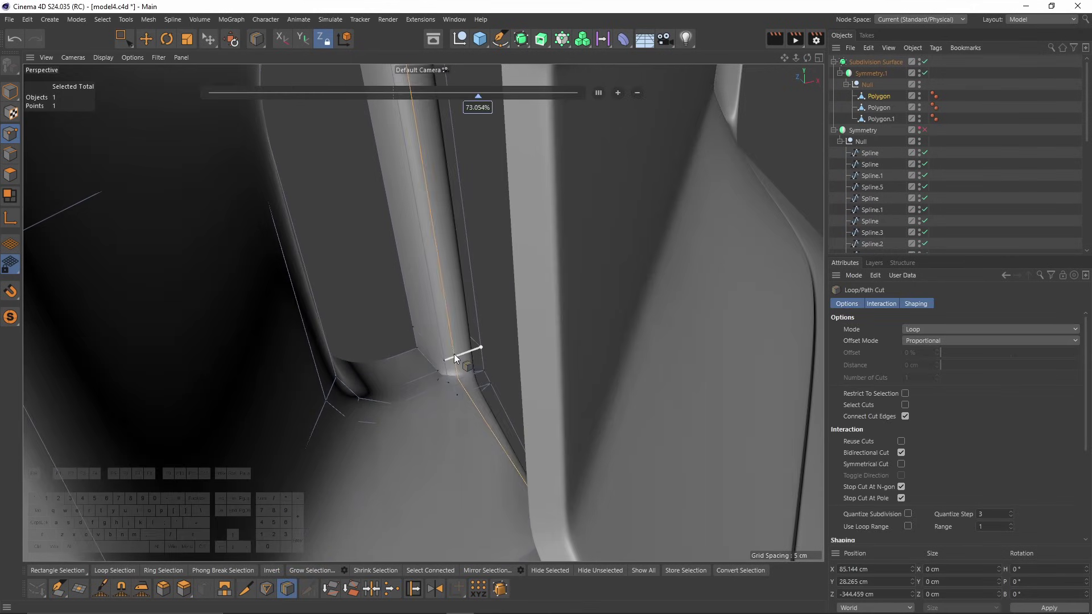
left_click_drag(453, 354, 520, 284, "alt")
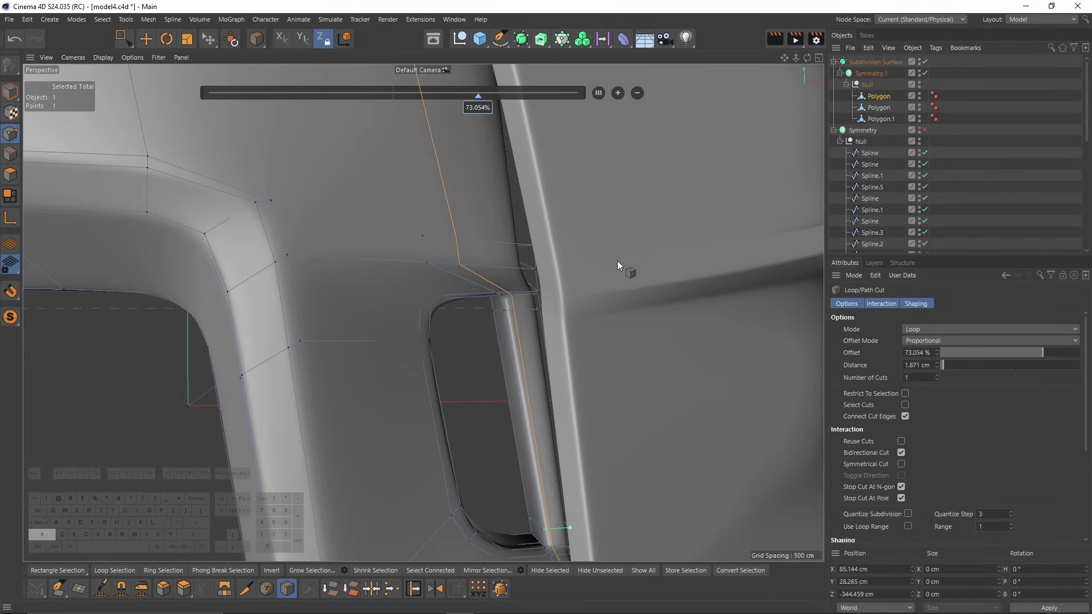
Hide the second polygon object and examine the close point pairs along the central section's exposed outer edge.
left_click(919, 104)
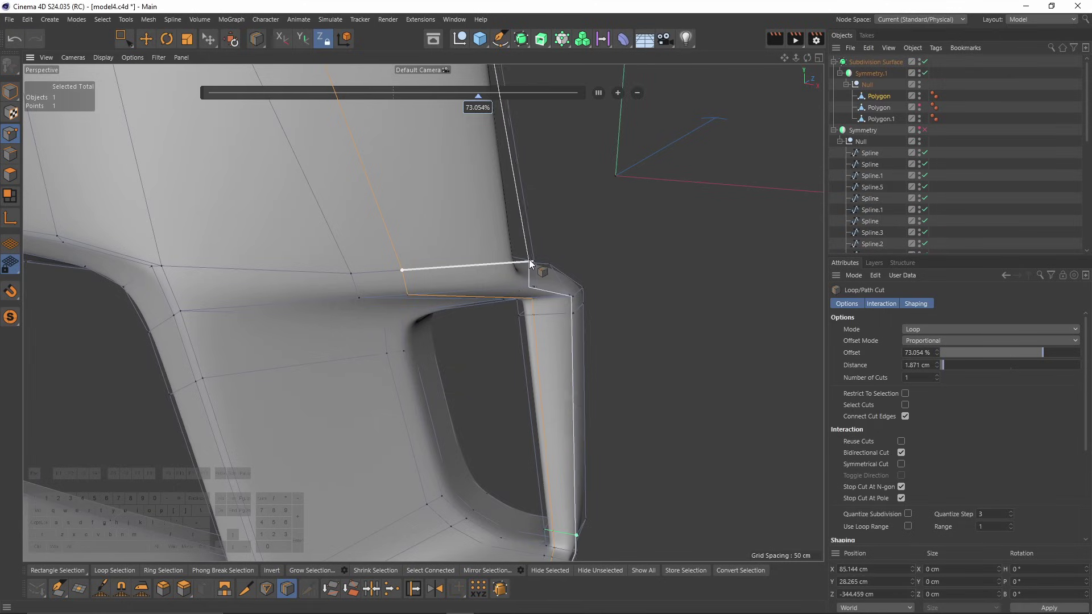
key("q")
left_click_drag(503, 306, 432, 317, "alt")
key("e")
left_click(499, 381)
left_click_drag(499, 381, 444, 363, "alt")
left_click(513, 406)
left_click(546, 423)
left_click(554, 352)
left_click(505, 369)
scroll(507, 353, "up", 3)
left_click(487, 370, "shift")
middle_click_drag(487, 260, 455, 455, "alt")
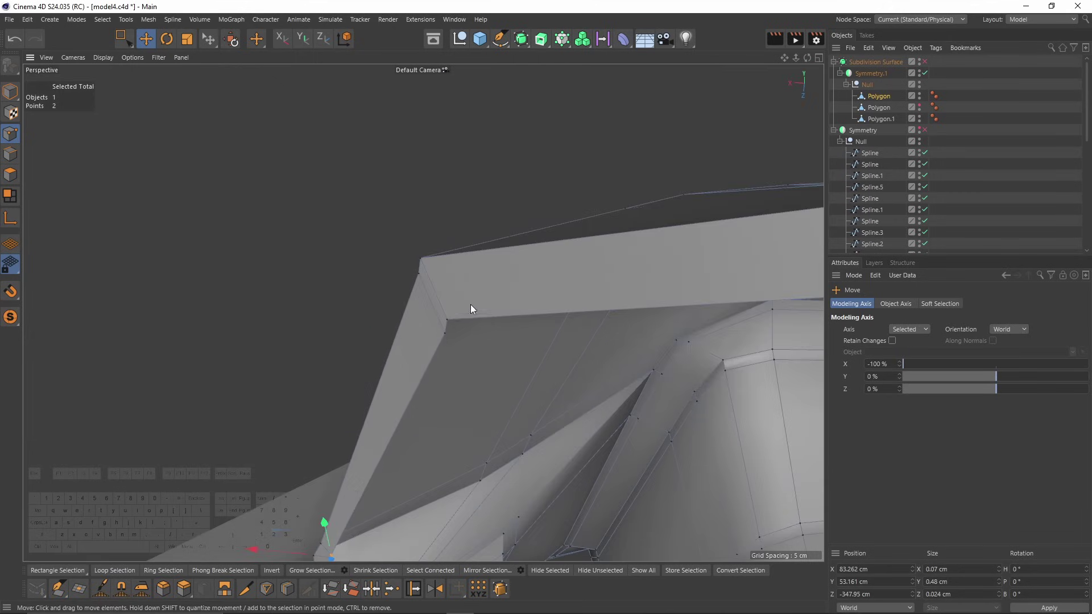
left_click(448, 325)
left_click(445, 331, "shift")
Show the hidden second polygon object again and inspect the whole smoothed bumper from several angles.
left_click_drag(425, 326, 677, 295, "alt")
left_click(956, 170)
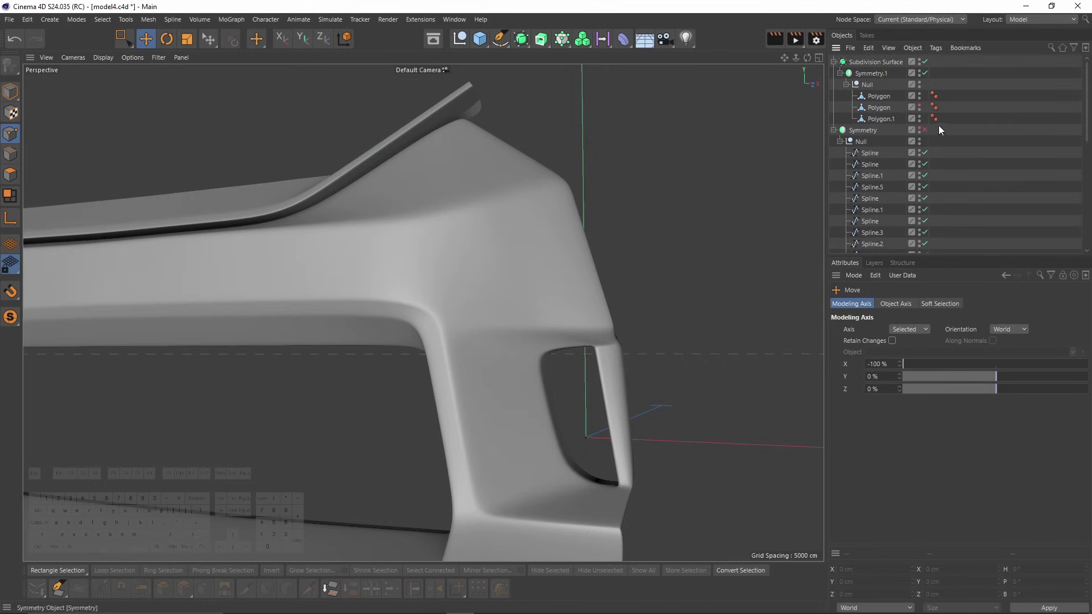
left_click(919, 105)
left_click_drag(522, 282, 461, 304, "alt")
right_click_drag(563, 298, 589, 283, "alt")
left_click_drag(589, 283, 585, 296, "alt")
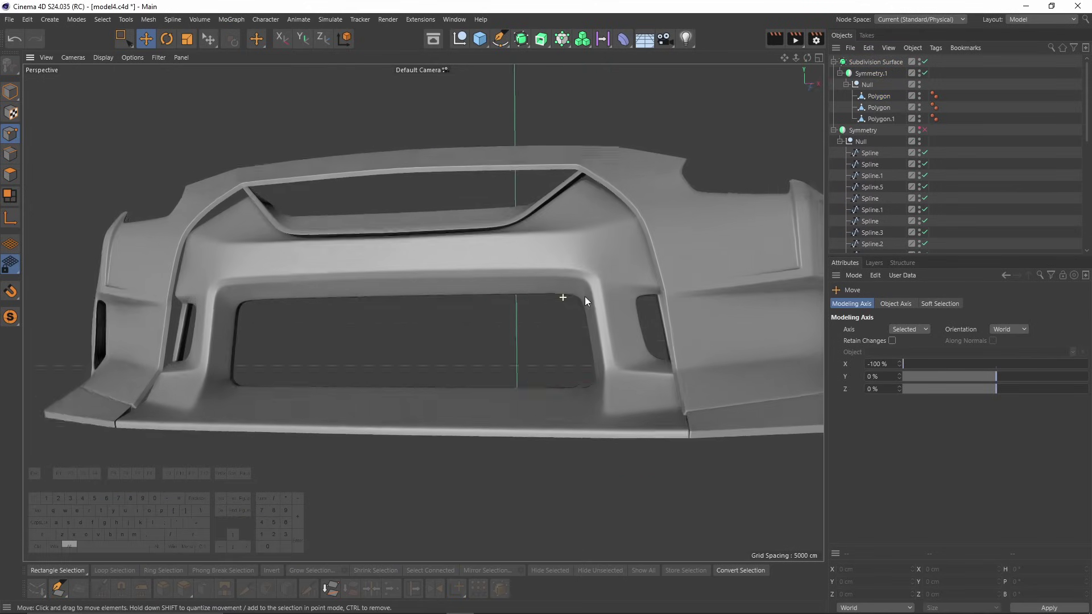
right_click_drag(584, 296, 570, 351, "alt")
left_click_drag(570, 351, 600, 343, "alt")
middle_click(602, 348)
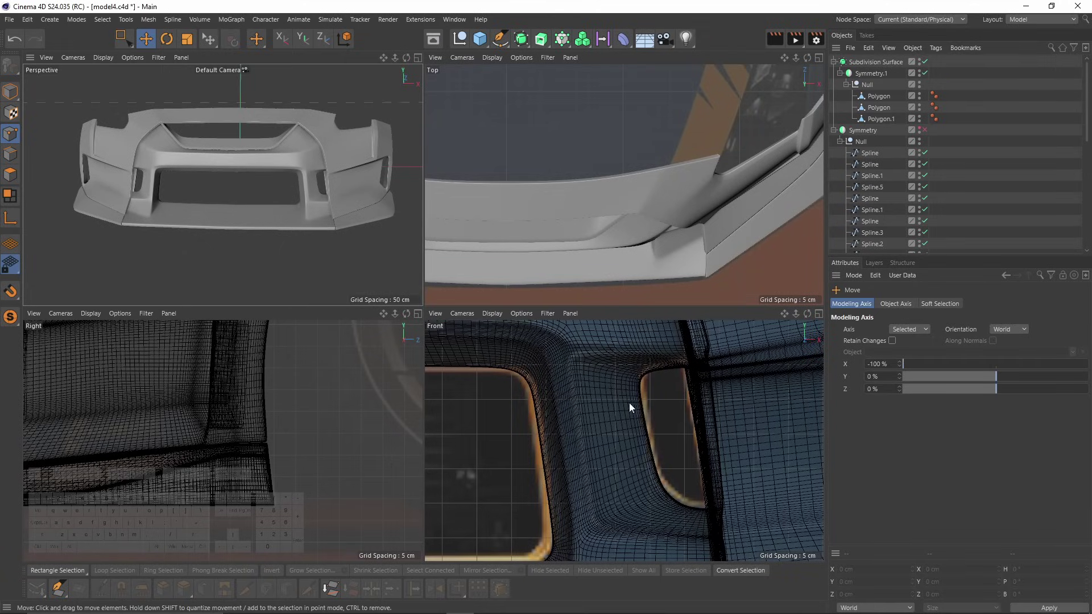
Hide the subdivision surface bumper and examine the front reference image around the upper grille opening.
scroll(629, 403, "down", 6)
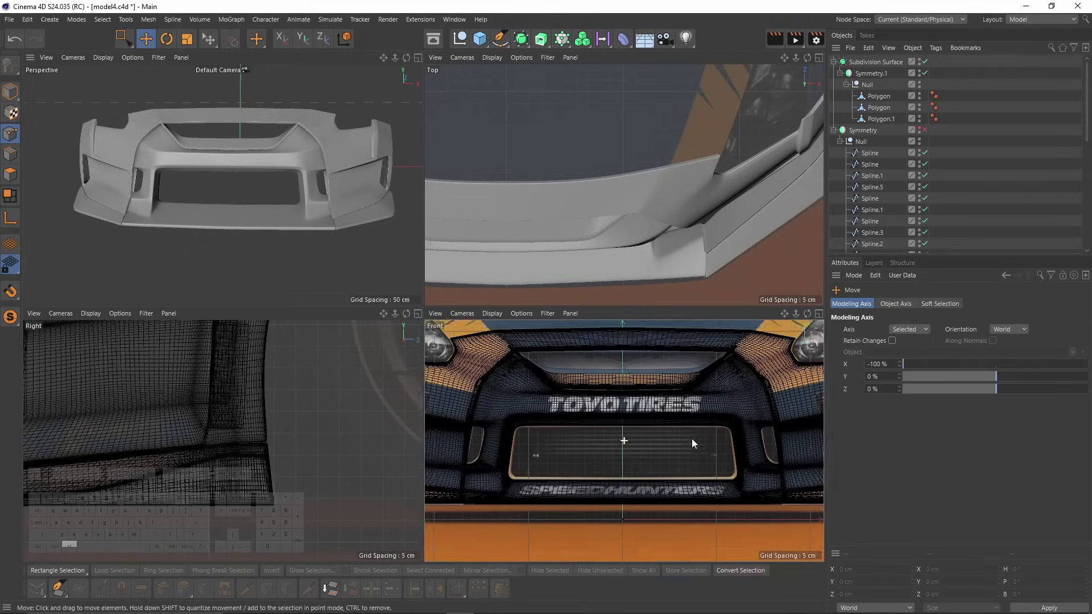
scroll(620, 374, "up", 3)
scroll(616, 385, "up", 1)
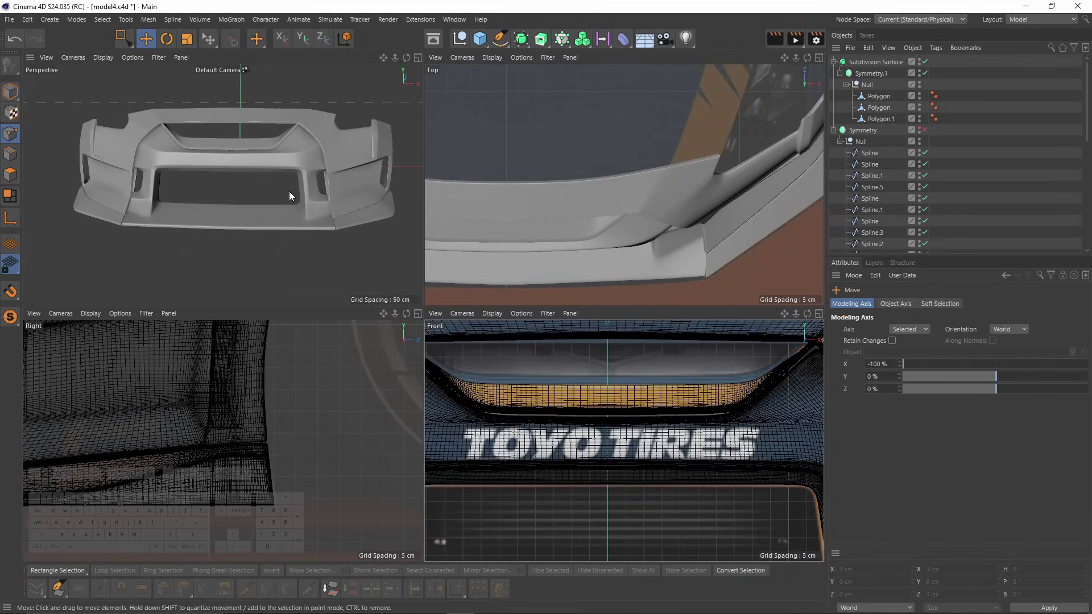
scroll(696, 395, "up", 3)
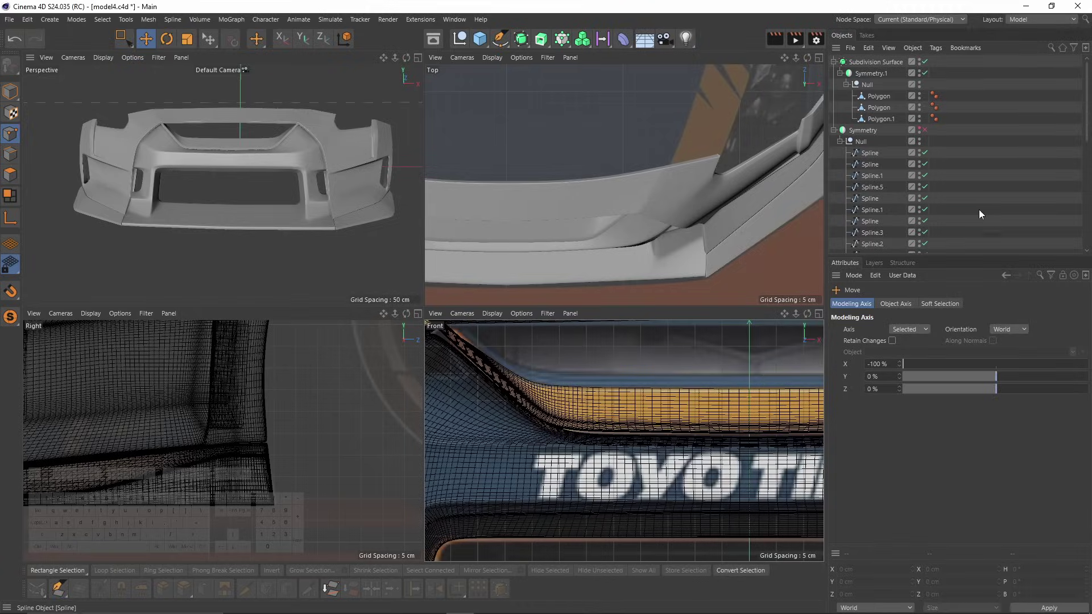
left_click(919, 59)
scroll(678, 362, "up", 3)
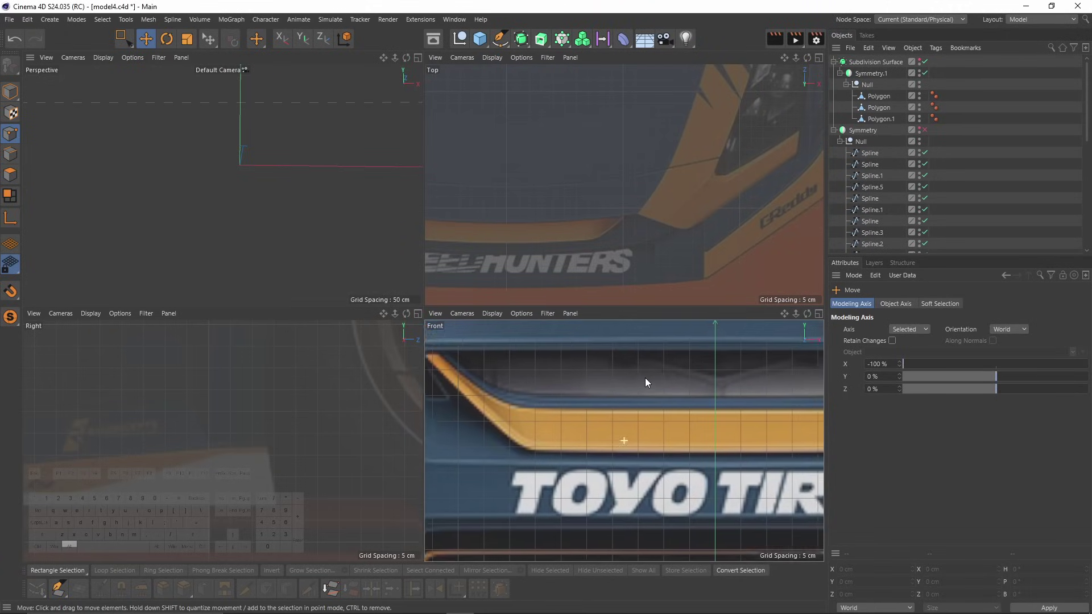
scroll(604, 397, "down", 6)
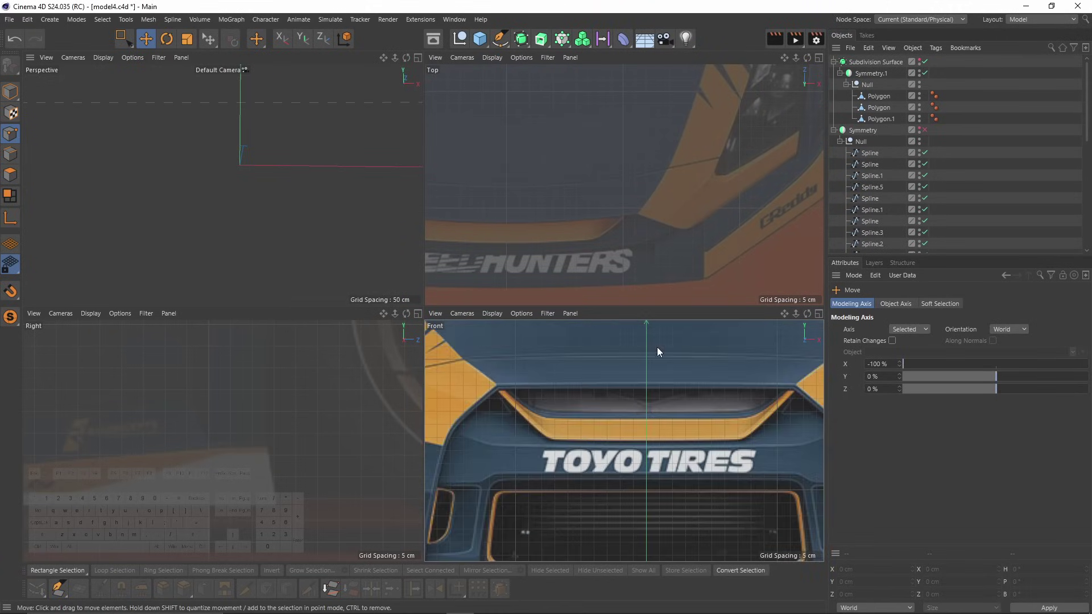
middle_click(360, 161)
Show the bumper again with the guide splines' symmetry enabled and inspect the mirrored splines against the surface.
left_click(920, 60)
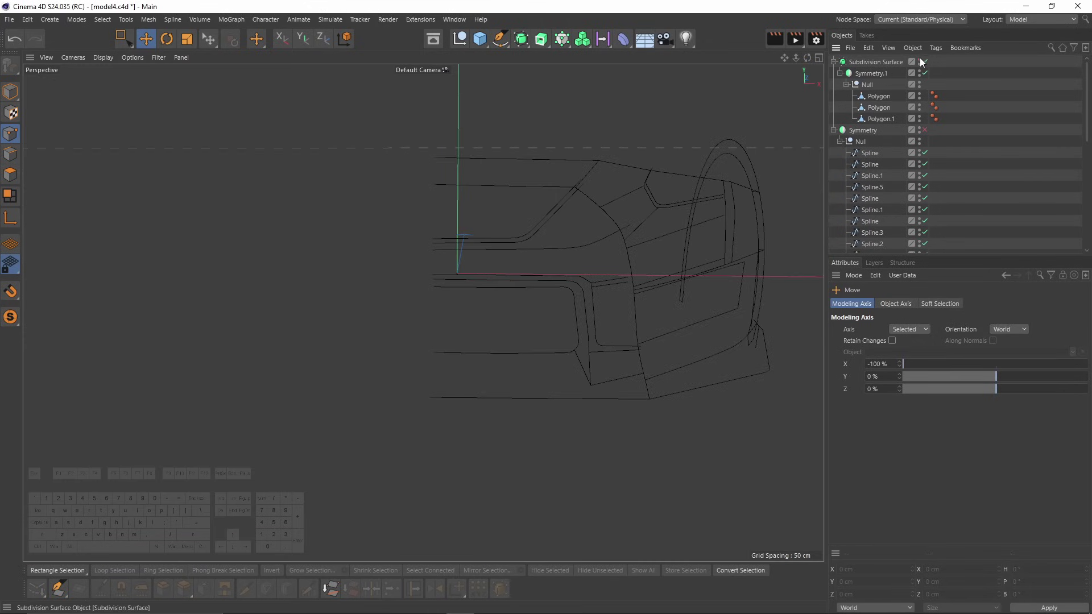
left_click(924, 131)
left_click_drag(392, 204, 555, 343, "alt")
scroll(556, 347, "up", 2)
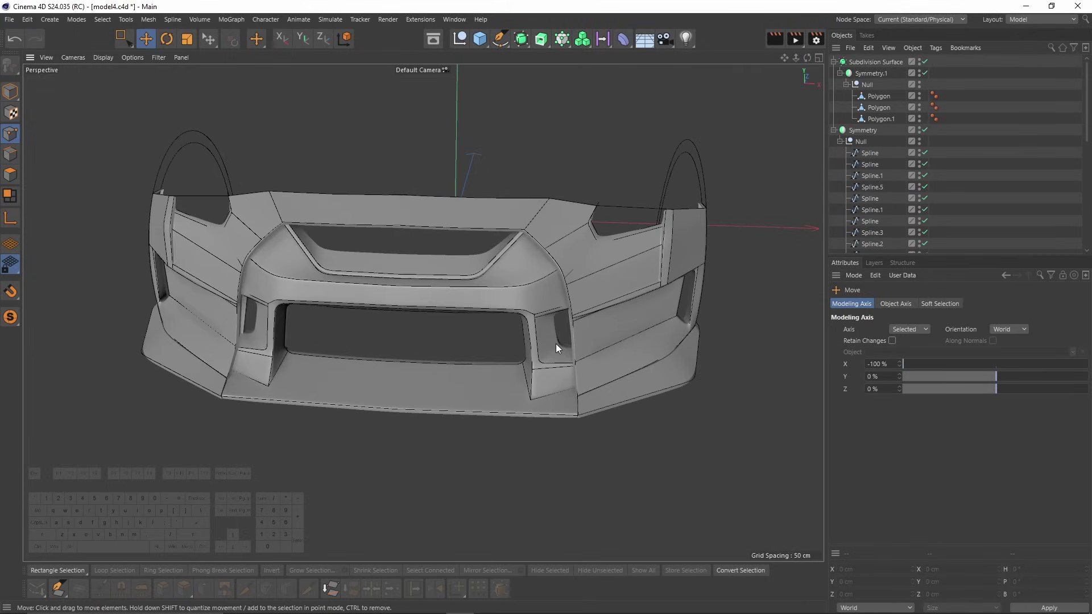
left_click(10, 154)
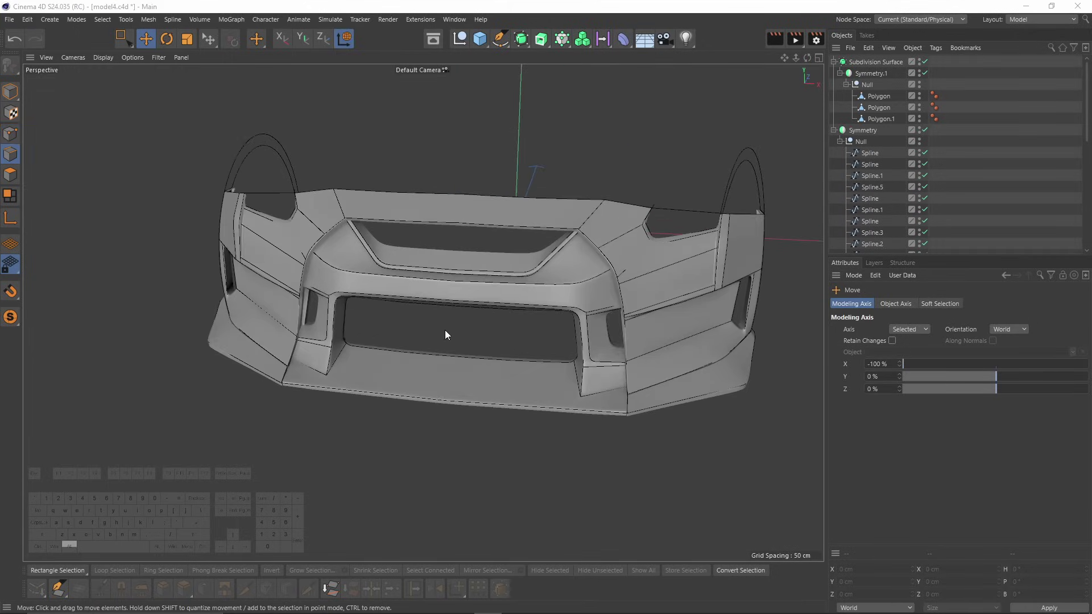
left_click_drag(464, 250, 424, 399, "alt")
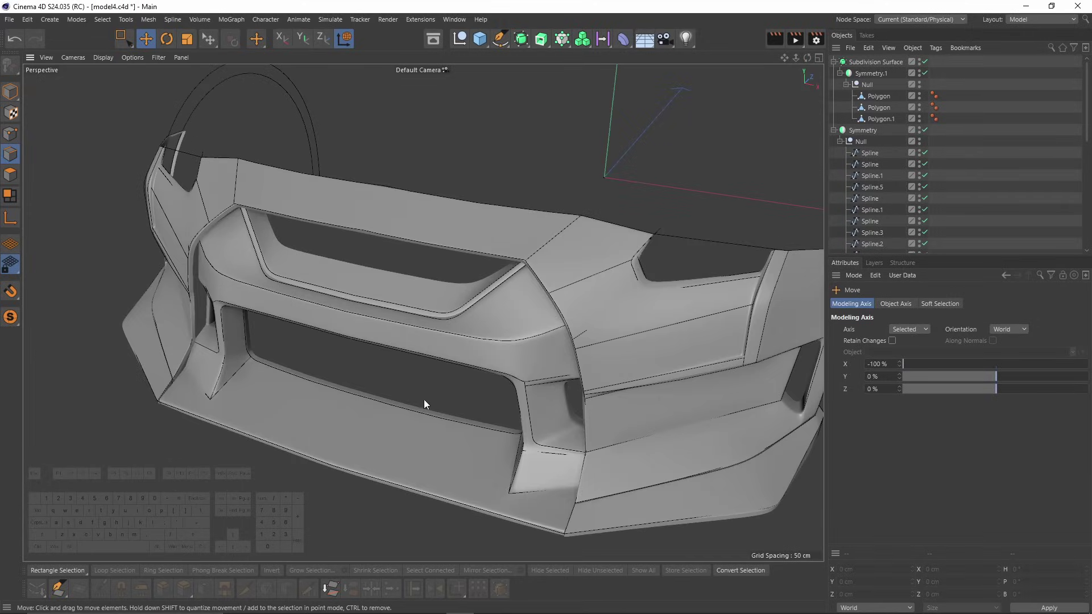
left_click_drag(497, 325, 552, 230, "alt")
middle_click(553, 230)
middle_click(555, 237)
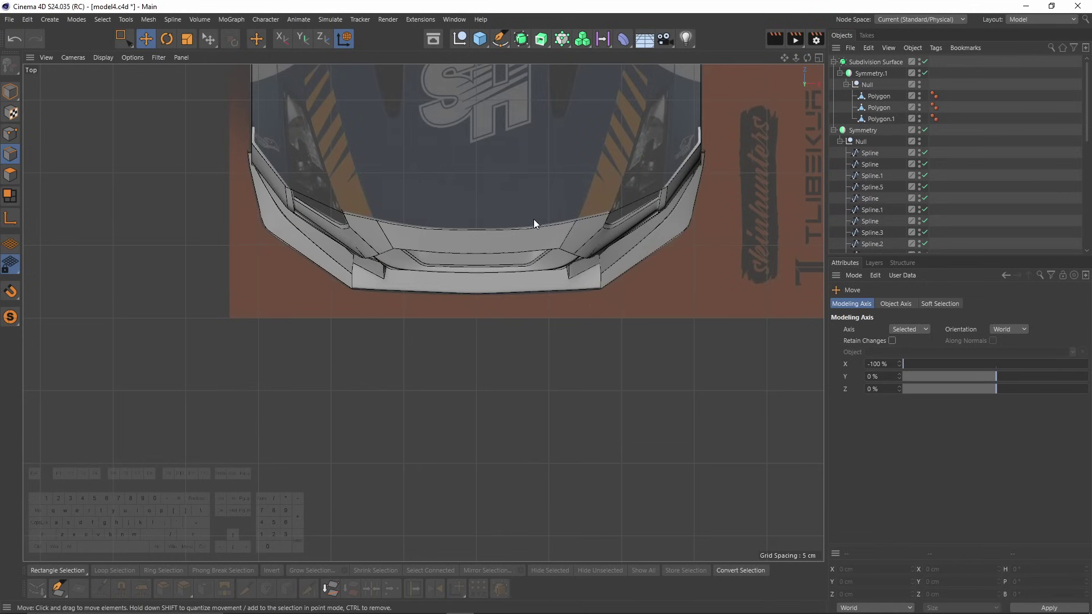
scroll(552, 233, "up", 4)
key("n+g")
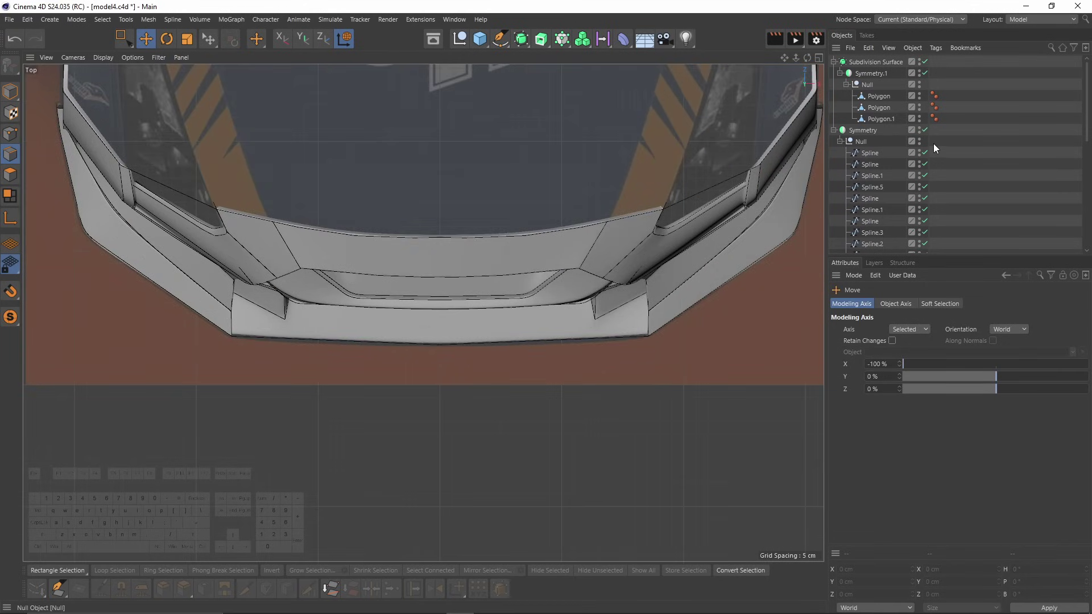
Hide the mirrored guide splines in the viewports and display the front and side views with Gouraud shading.
left_click(919, 129)
middle_click_drag(585, 269, 504, 364, "alt")
middle_click(504, 364)
middle_click(527, 410)
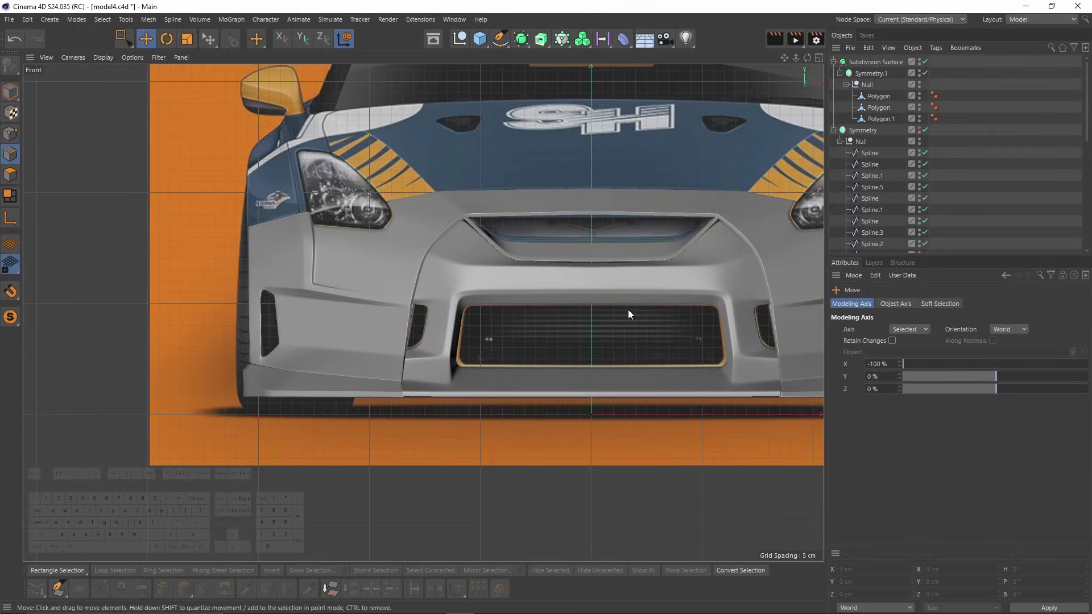
middle_click_drag(628, 310, 573, 300, "alt")
middle_click(568, 301)
middle_click(221, 377)
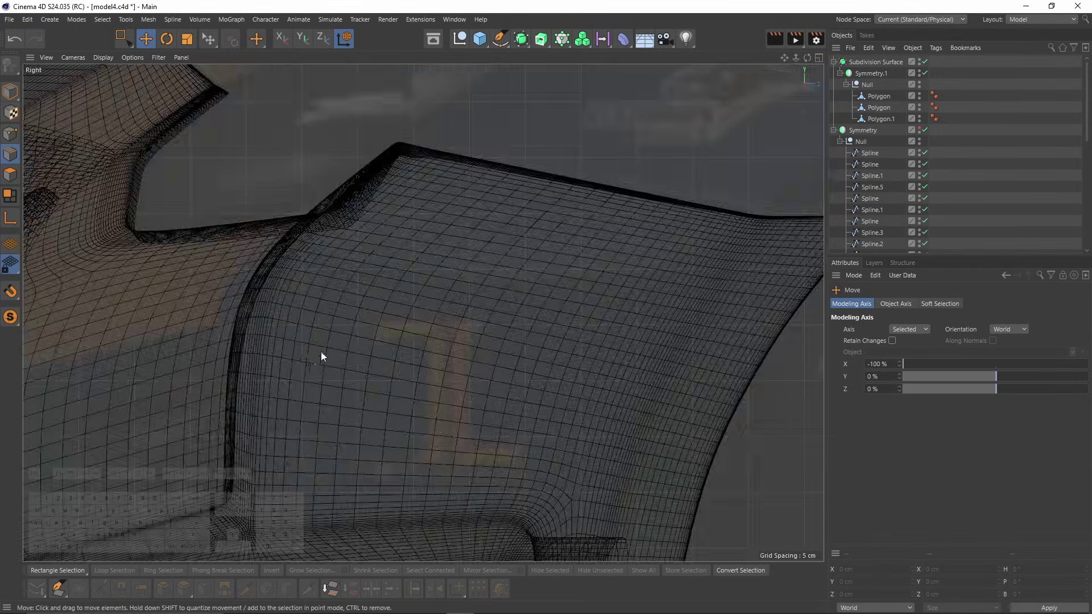
scroll(321, 351, "down", 9)
key("n")
key("a")
right_click_drag(280, 373, 328, 364, "alt")
middle_click_drag(328, 364, 362, 277, "alt")
middle_click(336, 284)
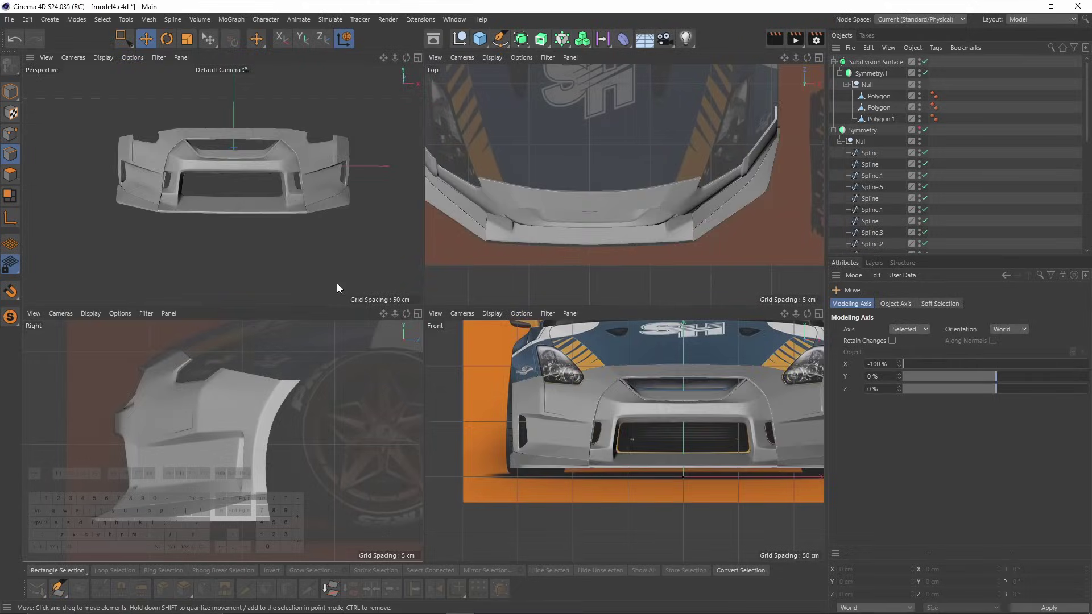
Inspect the smoothed bumper in perspective and compare its outline with the top-view reference of the car.
middle_click(337, 283)
left_click_drag(289, 190, 381, 382, "alt")
middle_click(452, 360)
middle_click(284, 217)
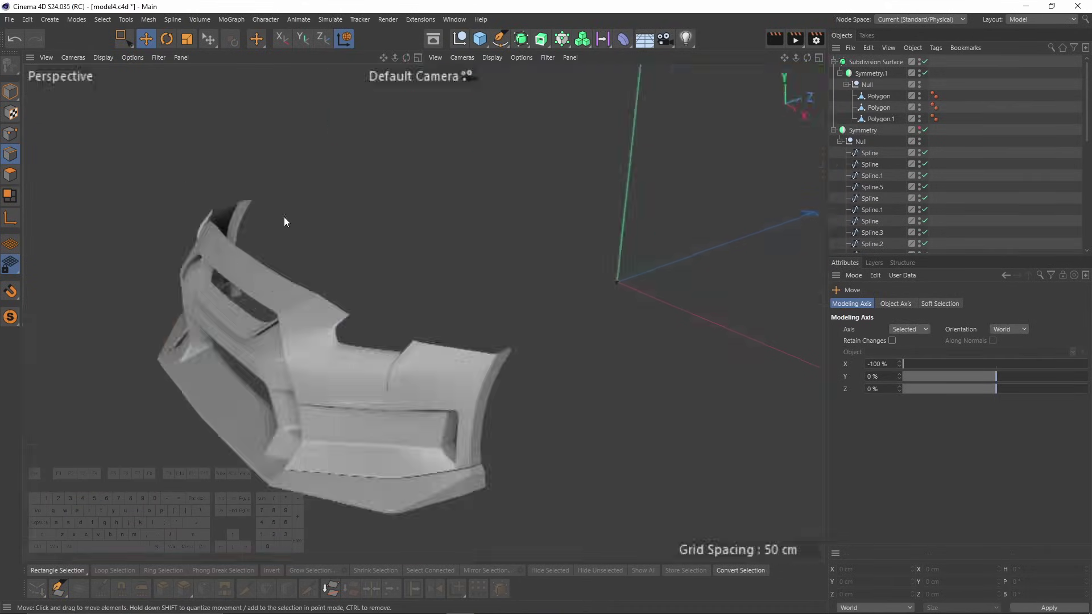
middle_click(414, 299)
middle_click(534, 201)
right_click_drag(535, 200, 513, 211, "alt")
middle_click_drag(526, 284, 398, 422, "alt")
right_click_drag(506, 327, 485, 331, "alt")
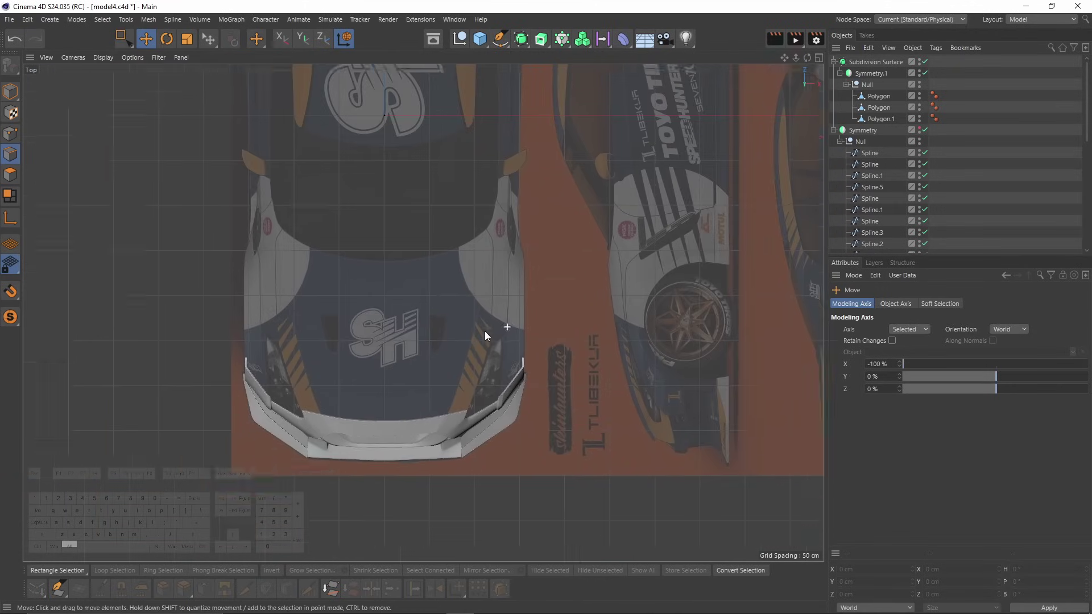
middle_click_drag(484, 331, 414, 394, "alt")
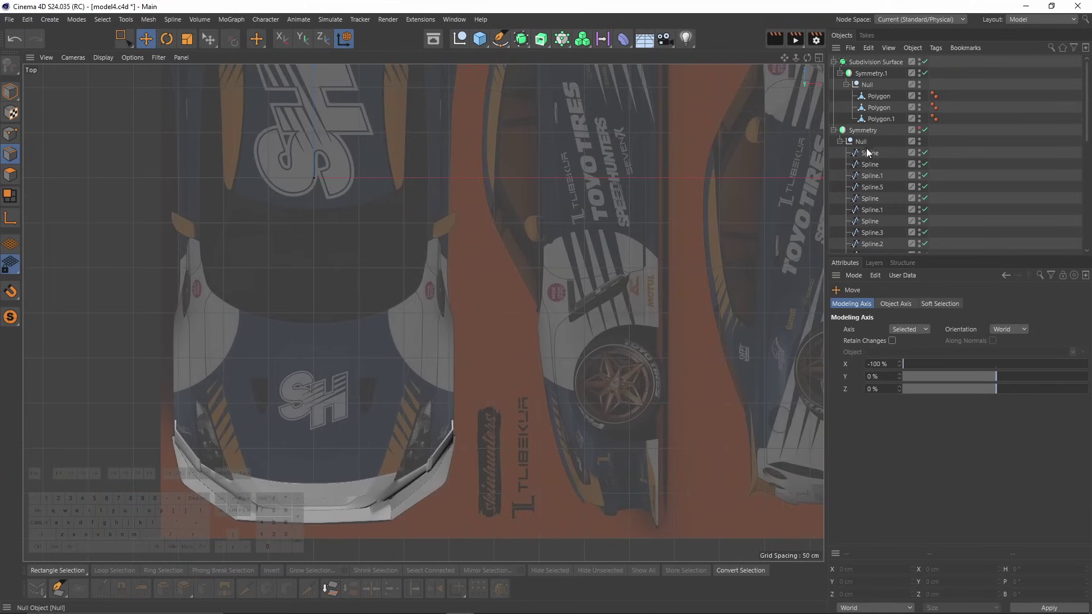
middle_click_drag(466, 144, 452, 334, "alt")
middle_click(357, 237)
middle_click(647, 194)
middle_click(508, 322)
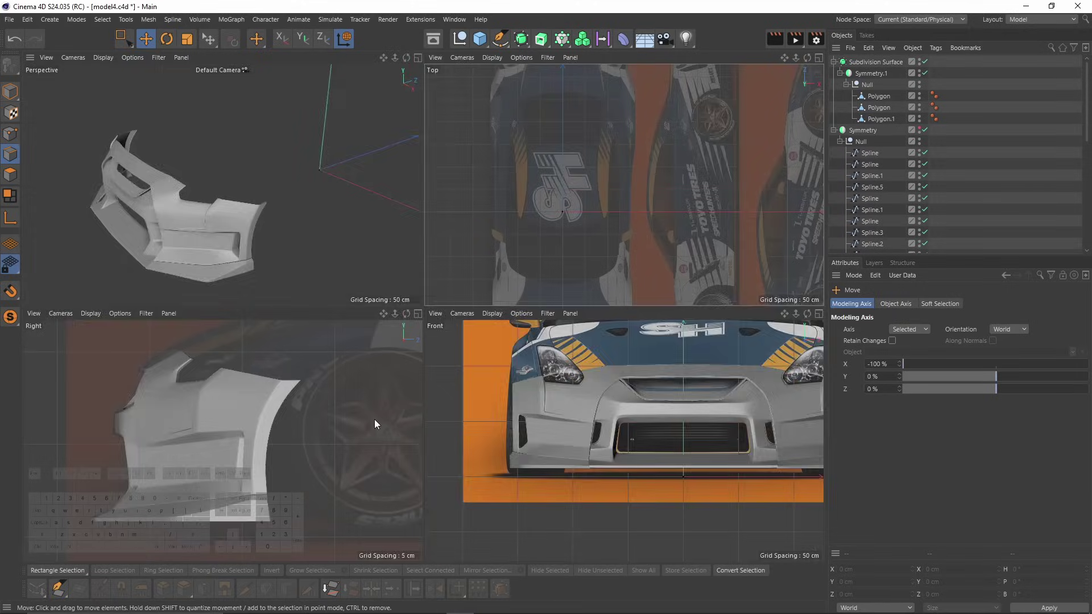
Compare the bumper's profile with the side-view reference around the front wheel and review the whole smoothed shape in perspective.
middle_click(375, 418)
scroll(425, 330, "down", 5)
middle_click_drag(797, 273, 440, 312, "alt")
scroll(260, 309, "up", 5)
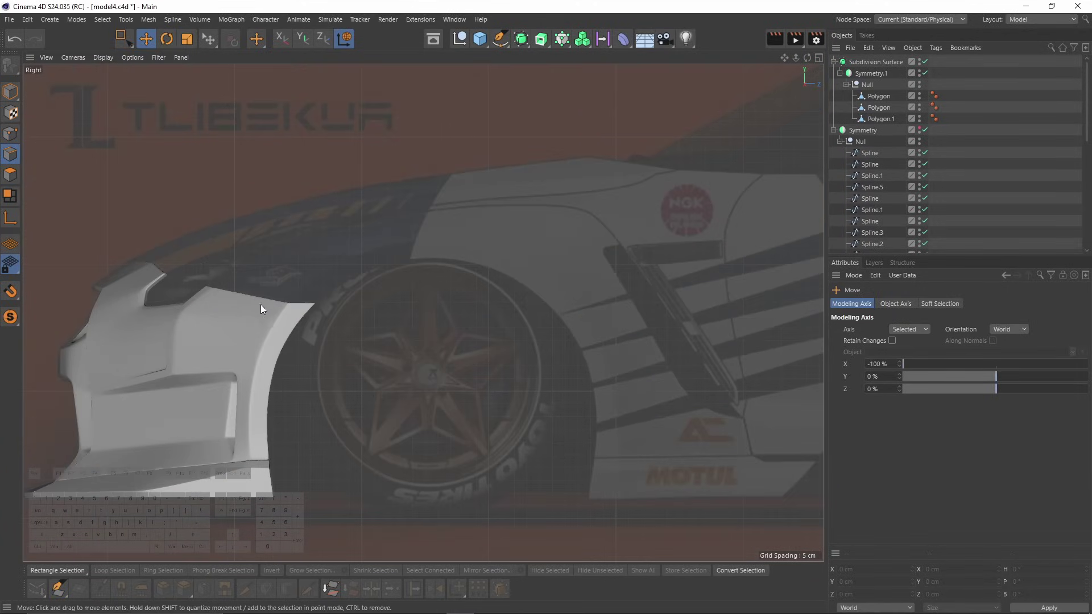
middle_click(292, 270)
middle_click(243, 209)
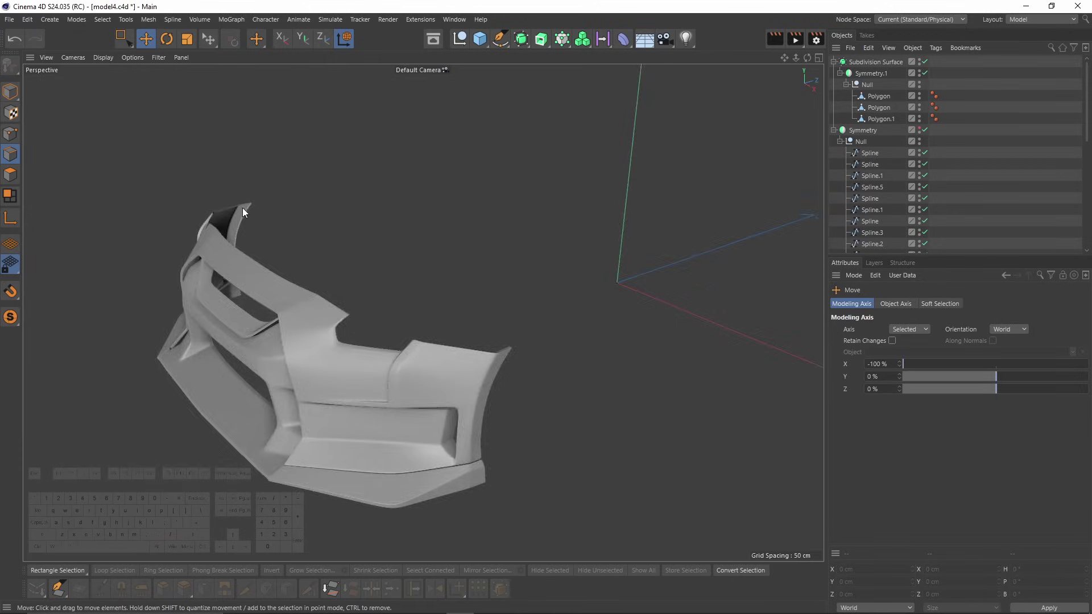
left_click_drag(319, 290, 406, 330, "alt")
middle_click_drag(406, 330, 490, 358, "alt")
left_click_drag(490, 358, 496, 328, "alt")
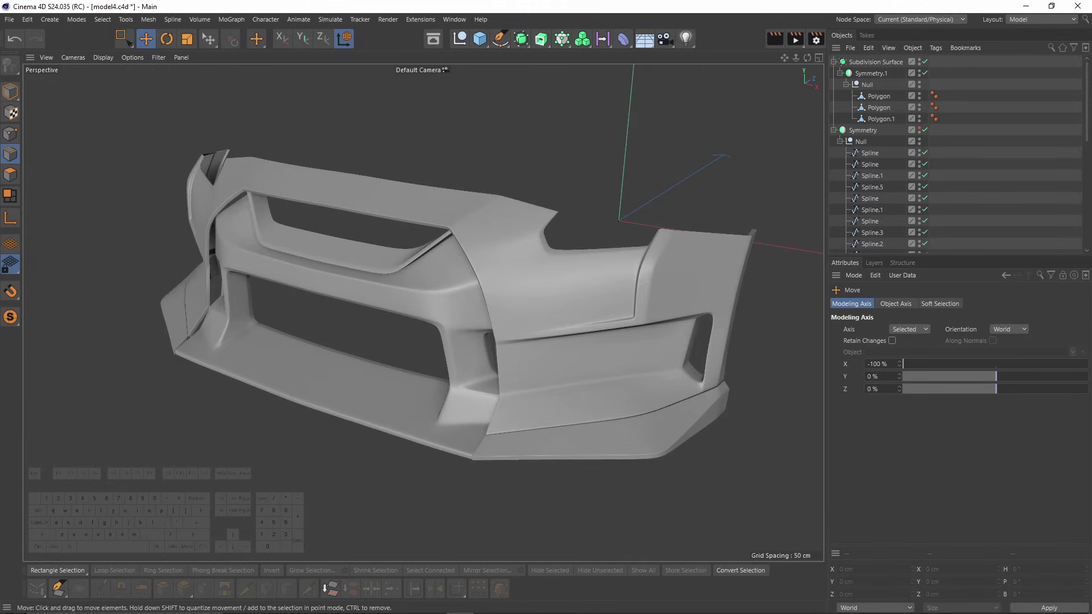